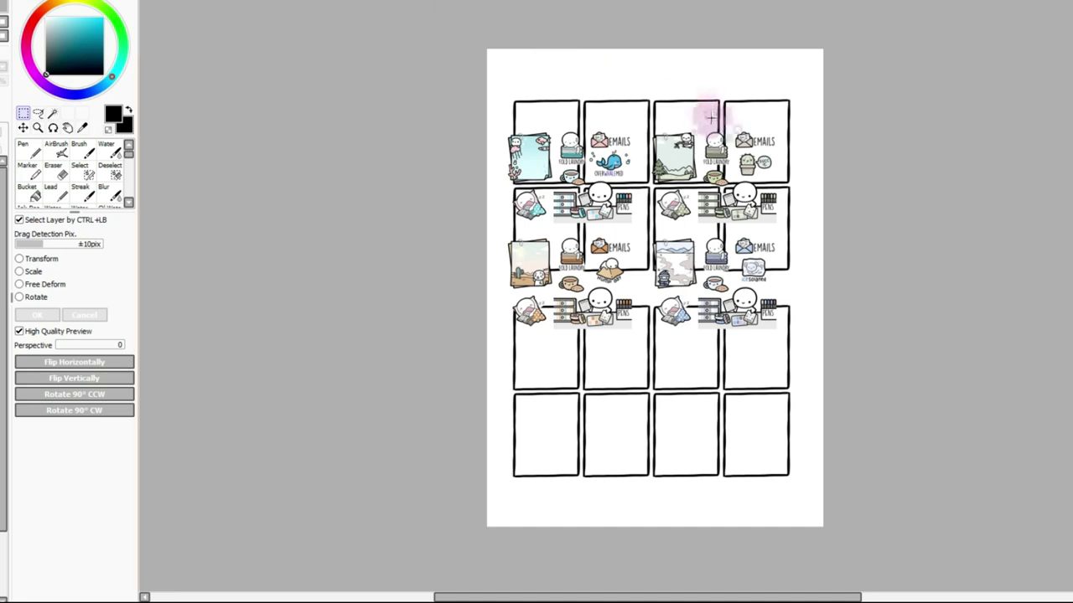
Remove the black grid frames that overlap the four themed sticker groups on the sheet
{"action": "scroll", "coordinate": [654, 302], "scroll_direction": "up", "scroll_amount": 2}
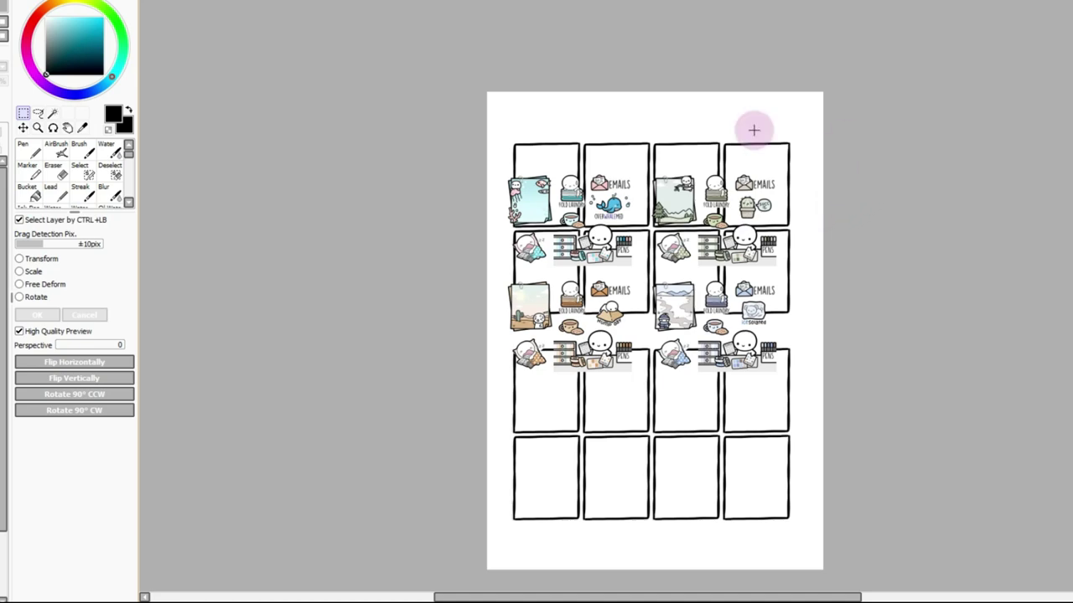
{"action": "scroll", "coordinate": [312, 1], "scroll_direction": "up", "scroll_amount": 2}
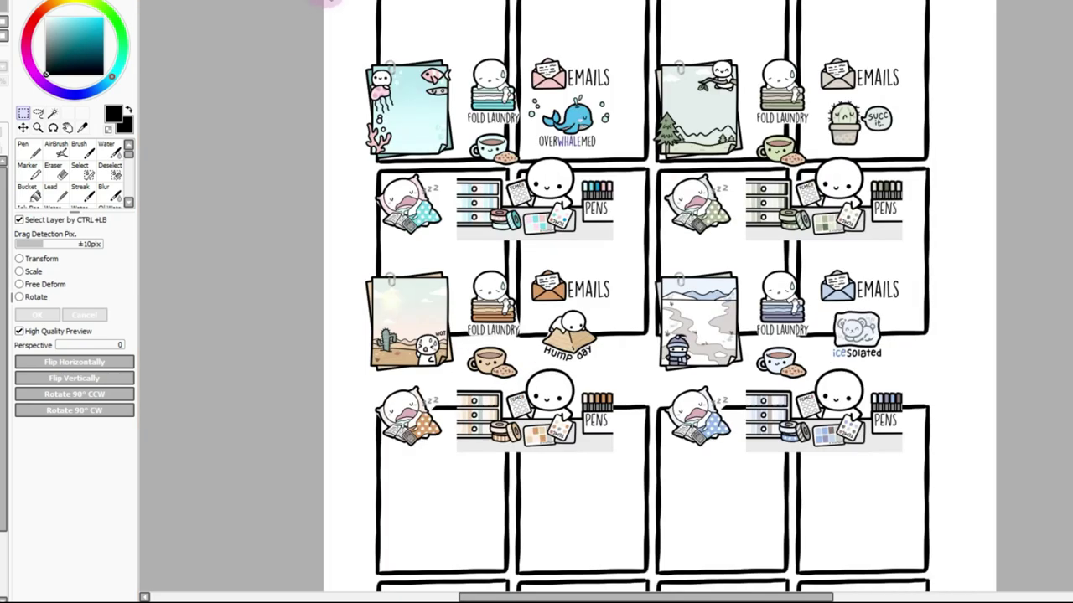
{"action": "scroll", "coordinate": [650, 297], "scroll_direction": "up", "scroll_amount": 2}
{"action": "scroll", "coordinate": [651, 296], "scroll_direction": "down", "scroll_amount": 1}
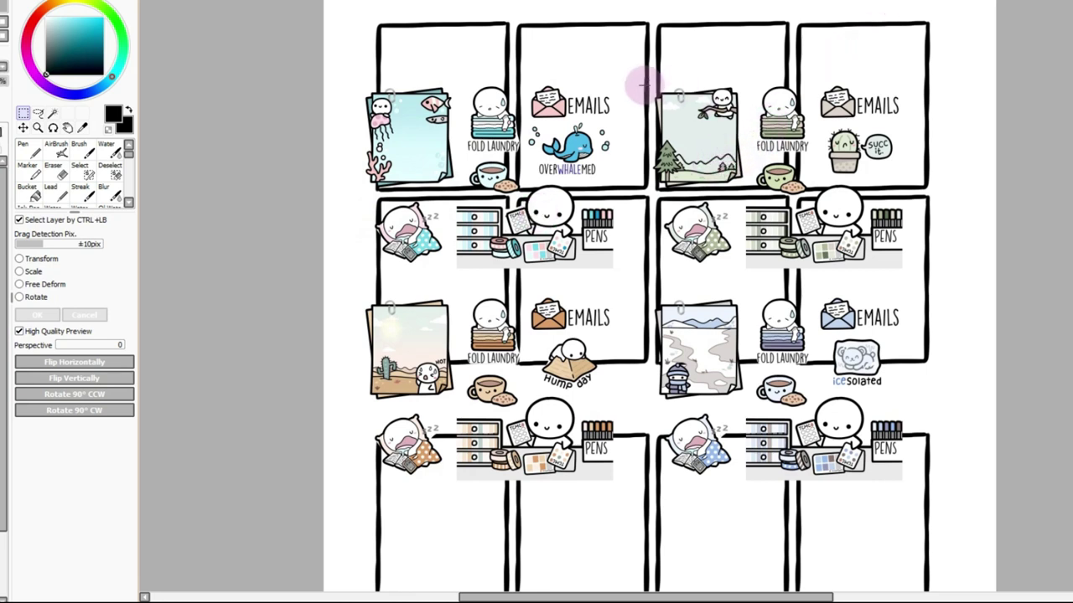
{"action": "left_click_drag", "start_coordinate": [325, 74], "coordinate": [621, 286]}
{"action": "left_click", "coordinate": [536, 44]}
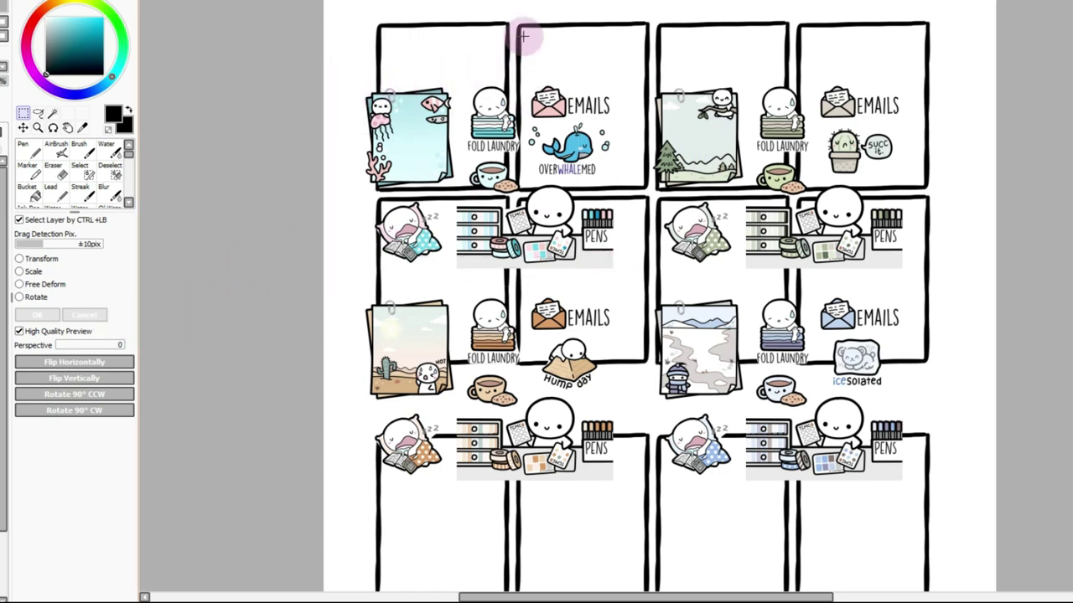
{"action": "key", "text": "Delete"}
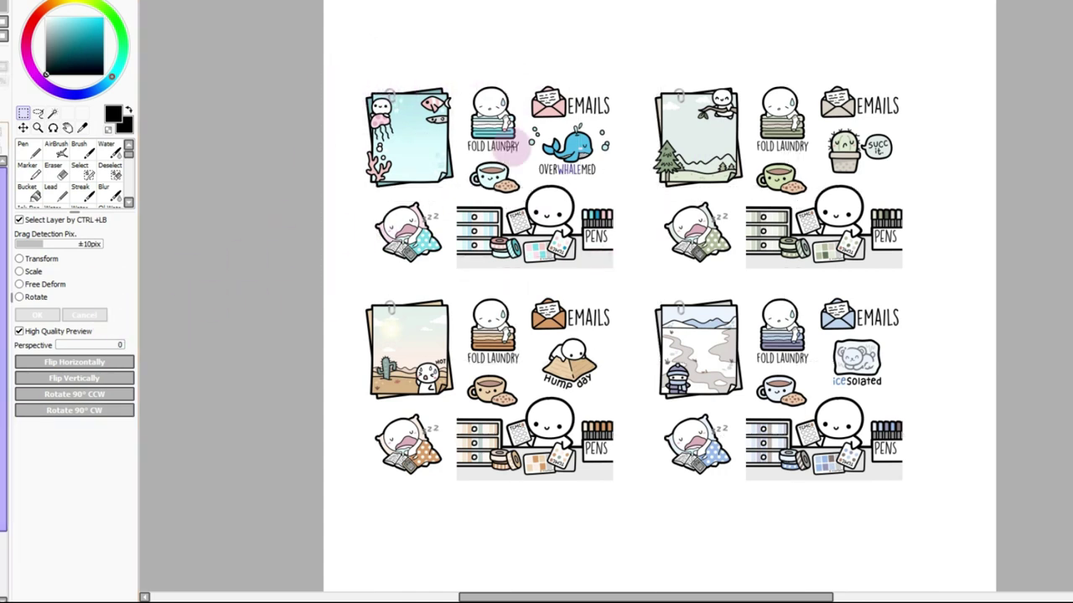
Compare the underwater and desert sticker groups with the finished ocean kit and the desert kit's sketches and final artwork
{"action": "left_click_drag", "start_coordinate": [346, 67], "coordinate": [621, 274]}
{"action": "key", "text": "Delete"}
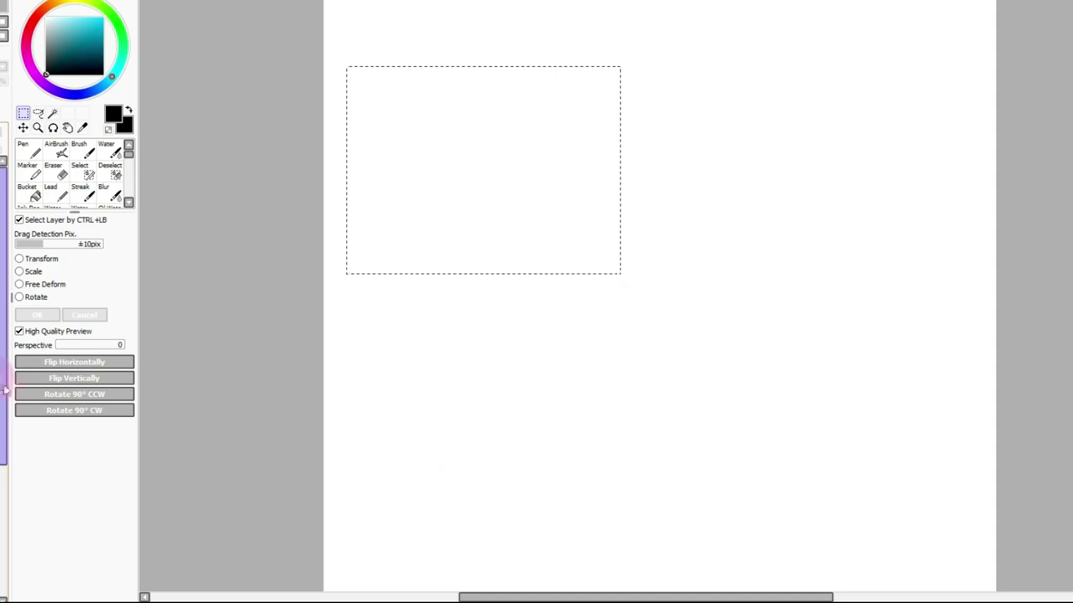
{"action": "key", "text": "ctrl+z"}
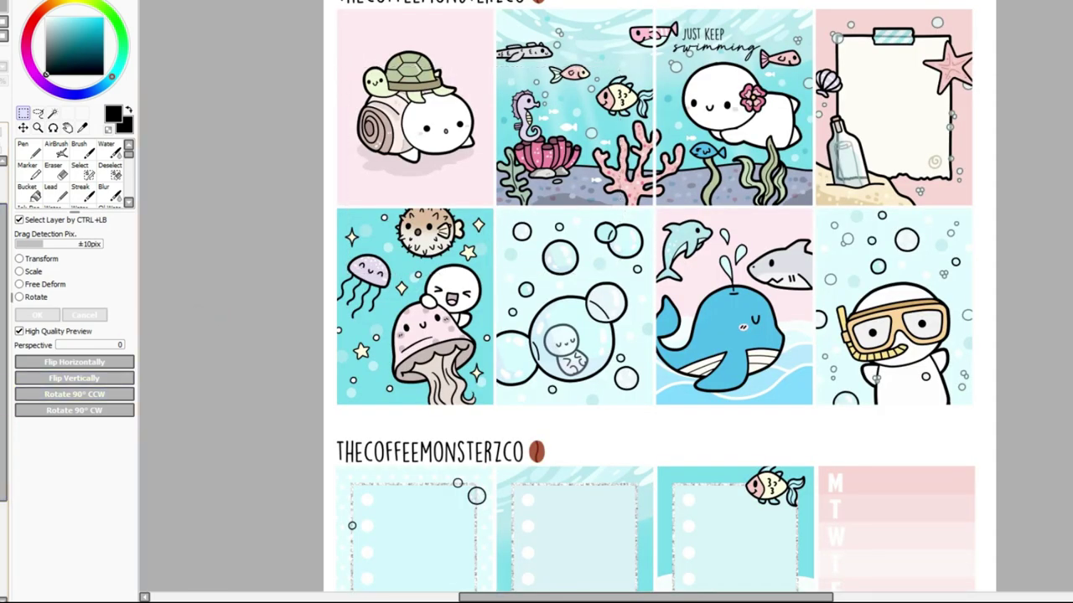
{"action": "key", "text": "Delete"}
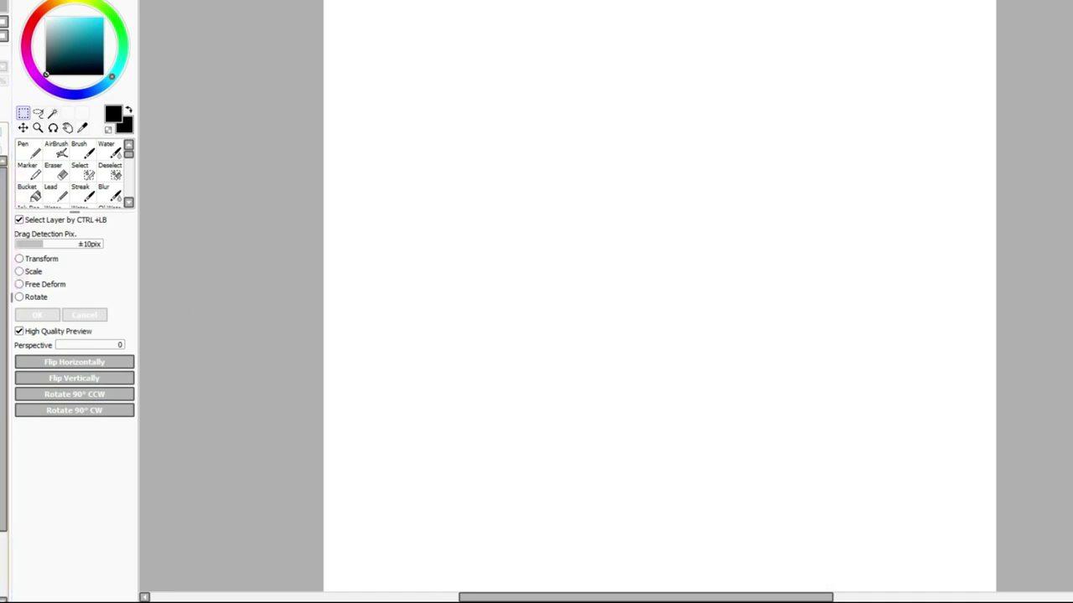
{"action": "key", "text": "ctrl+z"}
{"action": "left_click_drag", "start_coordinate": [355, 291], "coordinate": [613, 503]}
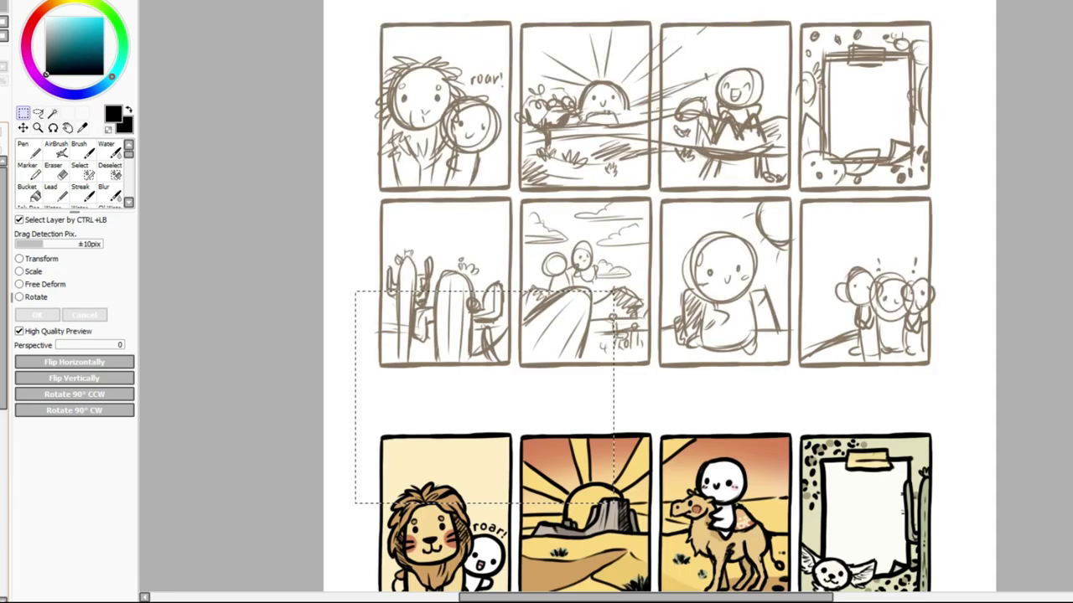
{"action": "left_click", "coordinate": [369, 2]}
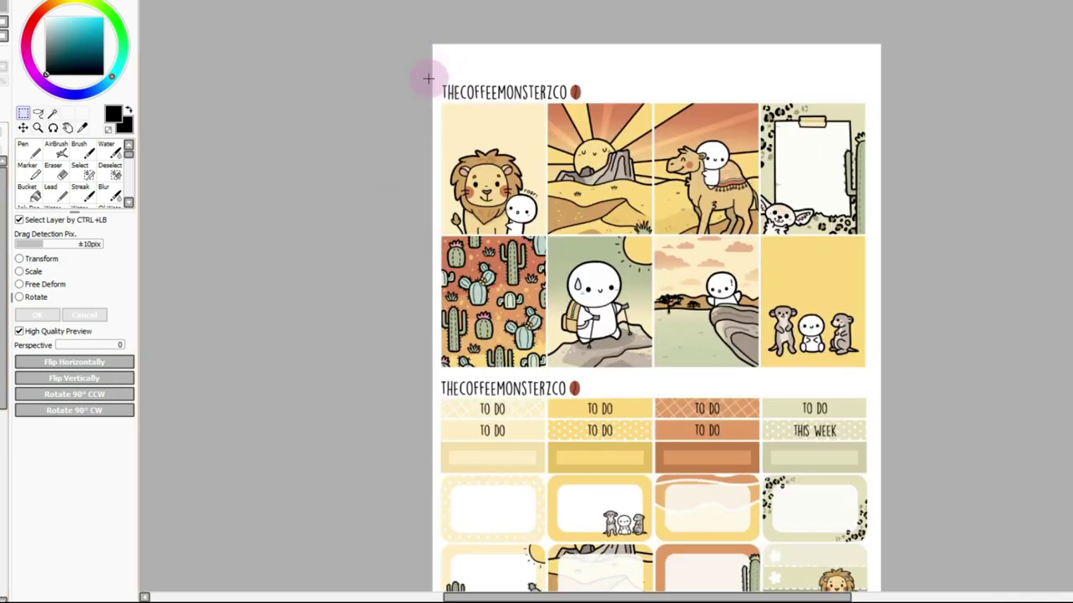
{"action": "left_click_drag", "start_coordinate": [427, 43], "coordinate": [894, 386]}
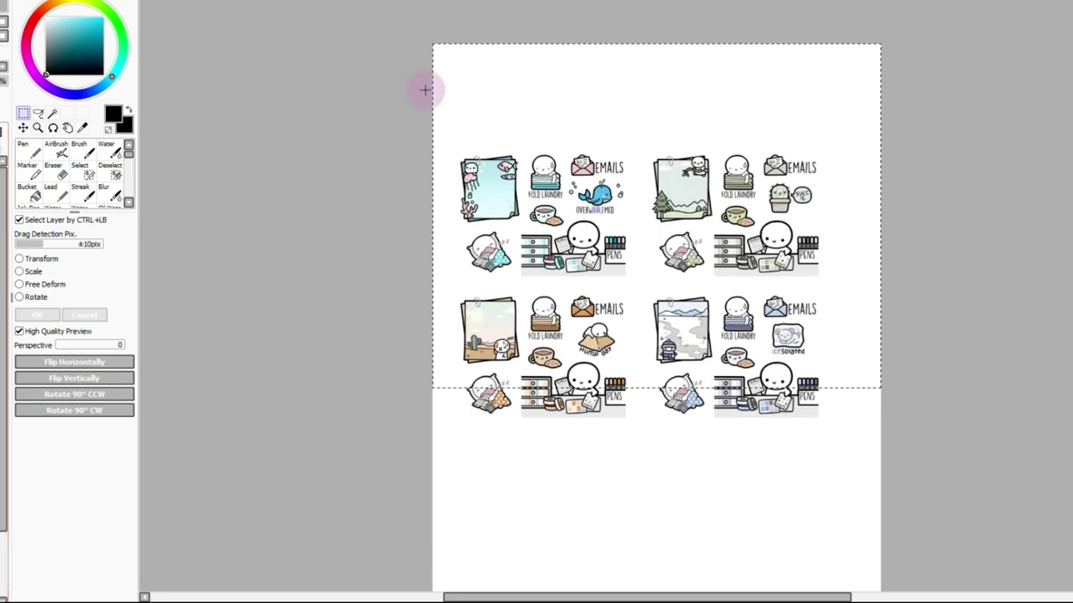
Outline the forest and winter sticker groups in turn to review their colour themes
{"action": "left_click_drag", "start_coordinate": [642, 137], "coordinate": [842, 280]}
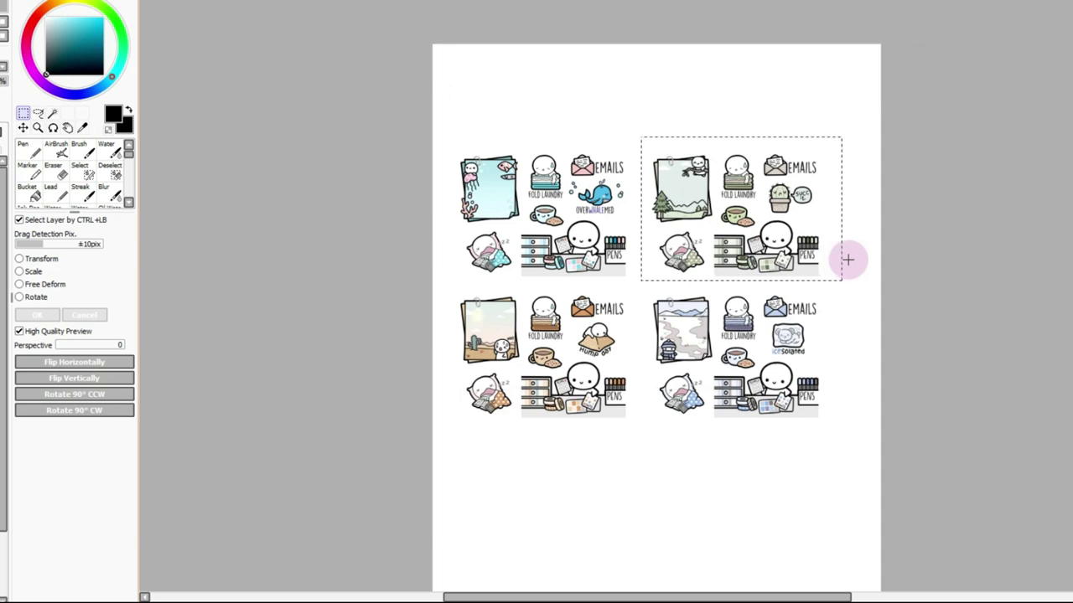
{"action": "left_click_drag", "start_coordinate": [644, 284], "coordinate": [846, 433]}
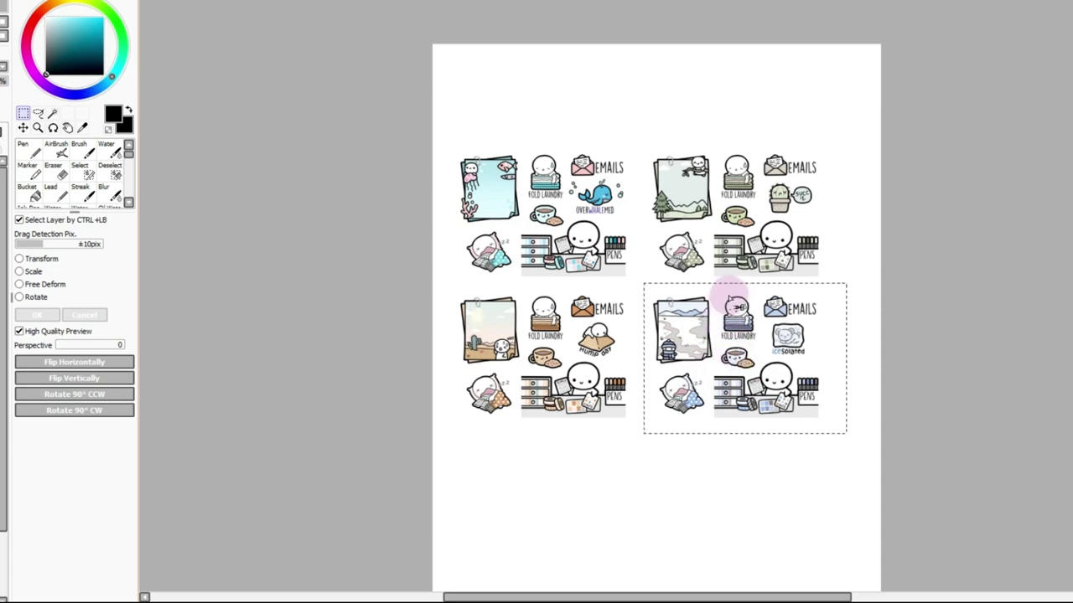
{"action": "left_click", "coordinate": [507, 147]}
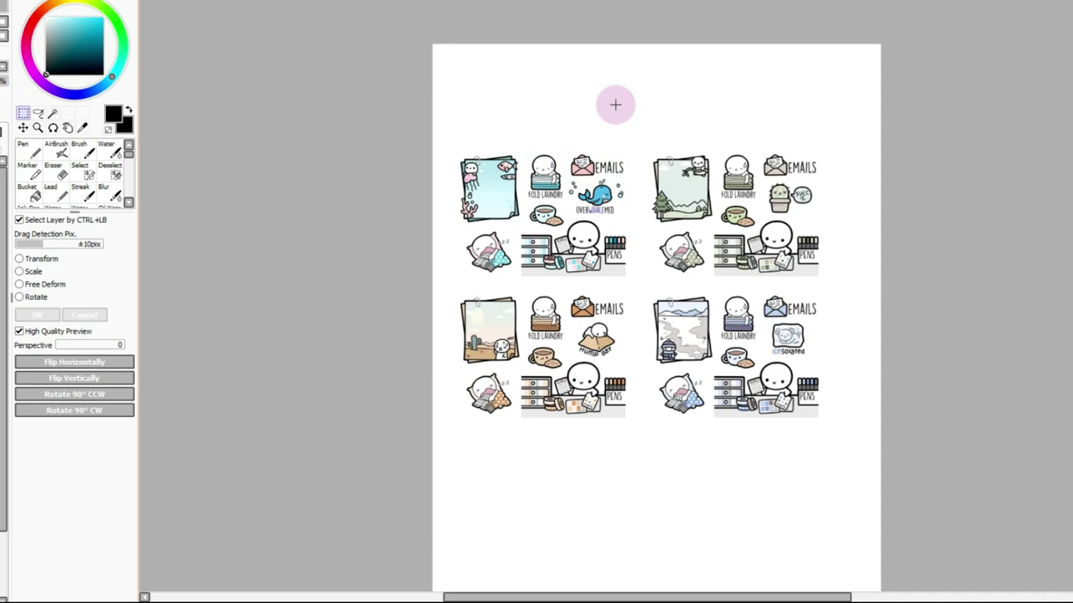
{"action": "left_click_drag", "start_coordinate": [638, 139], "coordinate": [823, 280]}
{"action": "left_click", "coordinate": [695, 110]}
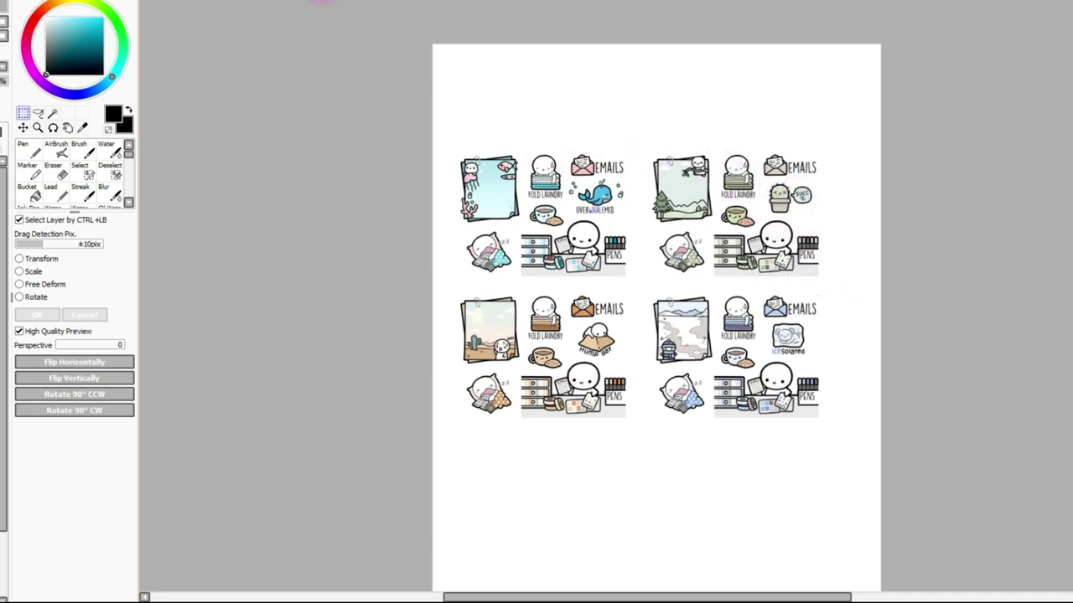
{"action": "left_click", "coordinate": [324, 1]}
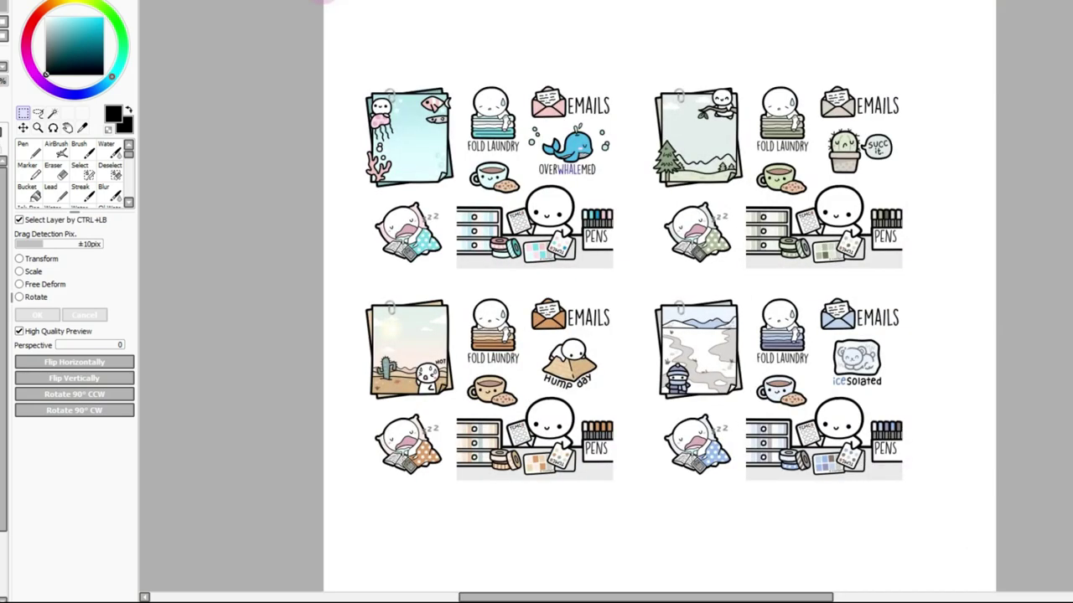
Copy the forest sticker group onto a blank canvas and place it near the page's left edge
{"action": "left_click_drag", "start_coordinate": [628, 67], "coordinate": [918, 283]}
{"action": "left_click", "coordinate": [1, 179]}
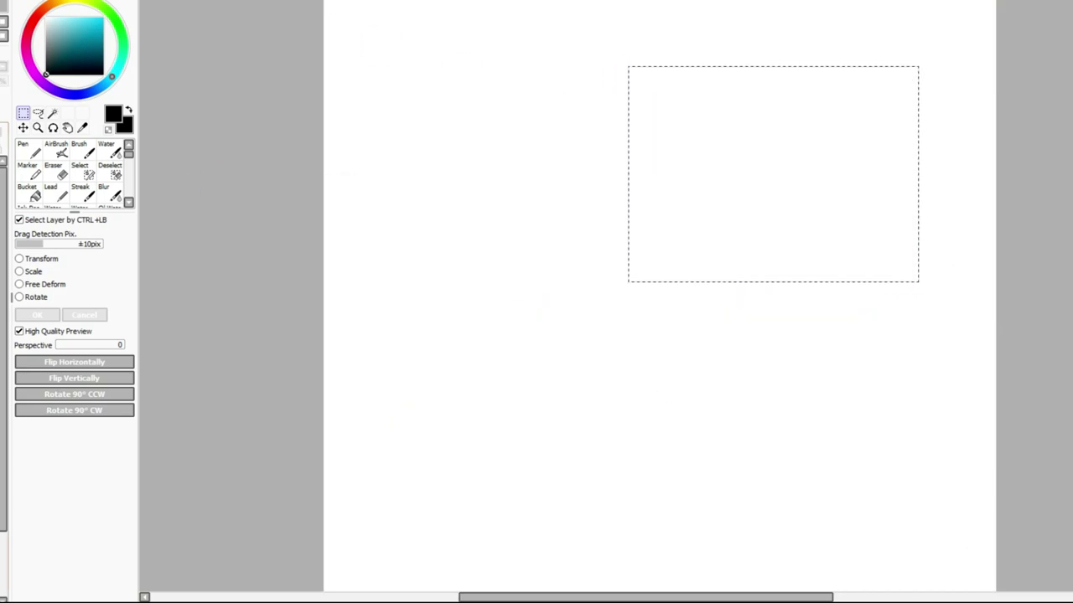
{"action": "key", "text": "ctrl+v"}
{"action": "left_click_drag", "start_coordinate": [696, 147], "coordinate": [404, 249]}
{"action": "scroll", "coordinate": [148, 54], "scroll_direction": "up", "scroll_amount": 1}
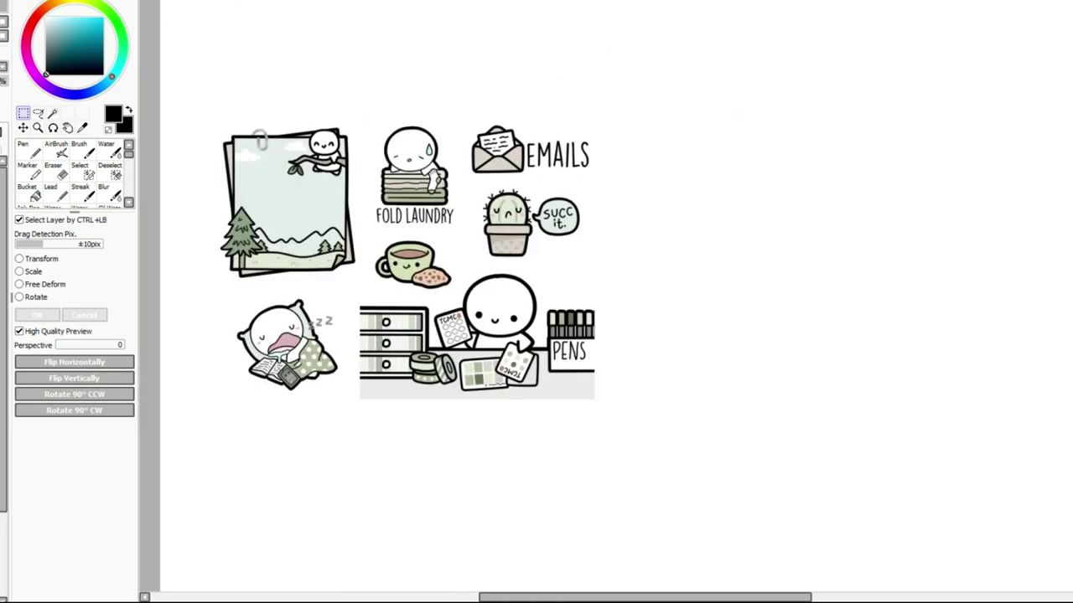
Stamp a pale blue-green dot beside the forest stickers with a size 120 pen, sampling the colour from the note paper
{"action": "key", "text": "i"}
{"action": "left_click", "coordinate": [325, 202]}
{"action": "key", "text": "n"}
{"action": "left_click", "coordinate": [112, 437]}
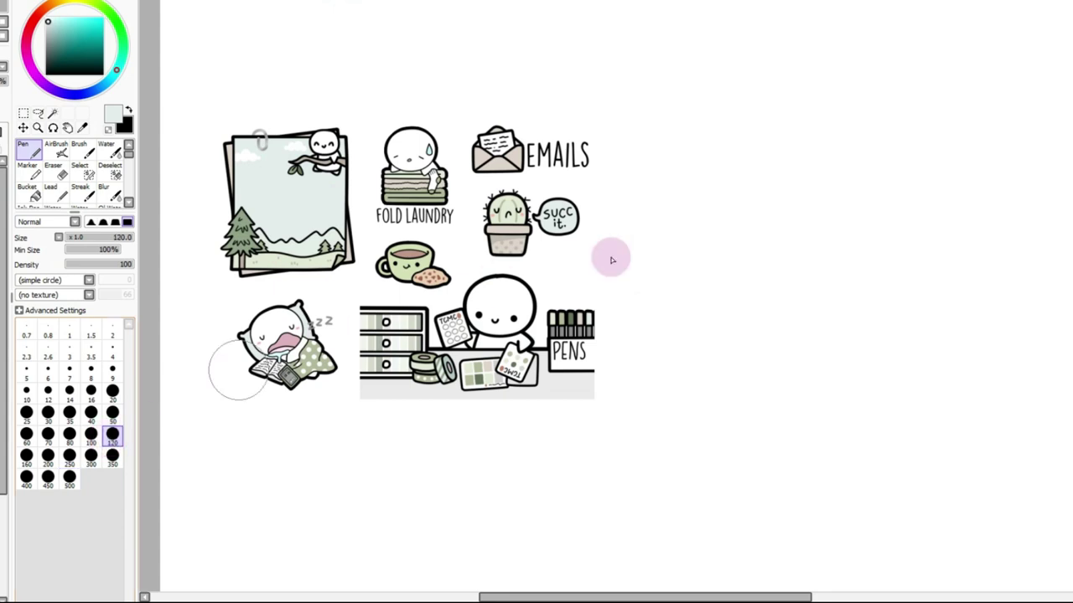
Duplicate the pale blue-green dot twice straight below the original to form a column of three
{"action": "left_click", "coordinate": [23, 113]}
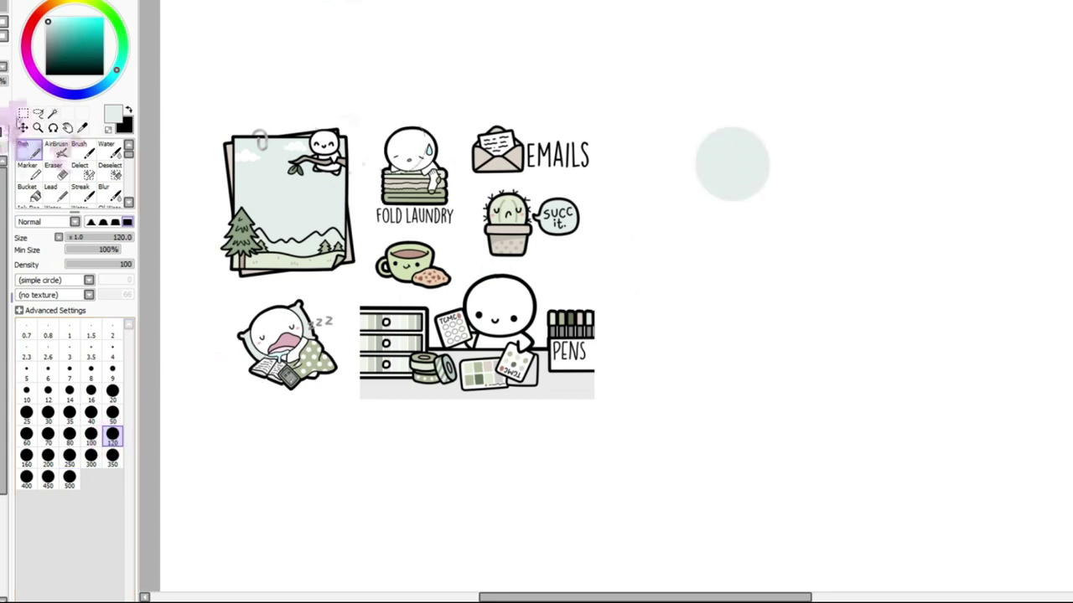
{"action": "left_click_drag", "start_coordinate": [680, 106], "coordinate": [792, 224]}
{"action": "left_click", "coordinate": [731, 165], "text": "ctrl"}
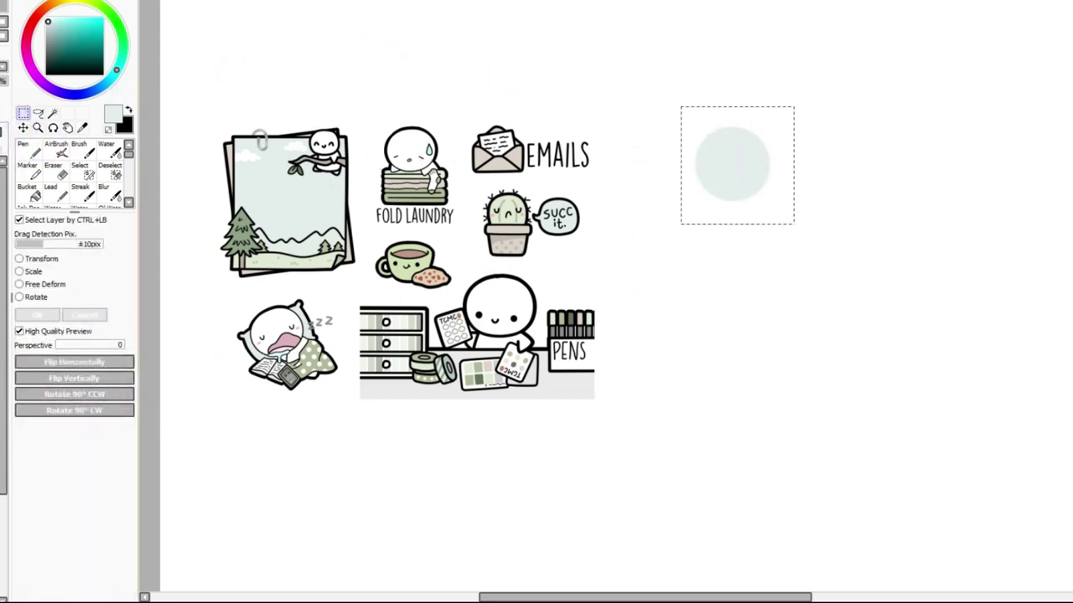
{"action": "scroll", "coordinate": [325, 63], "scroll_direction": "down", "scroll_amount": 2}
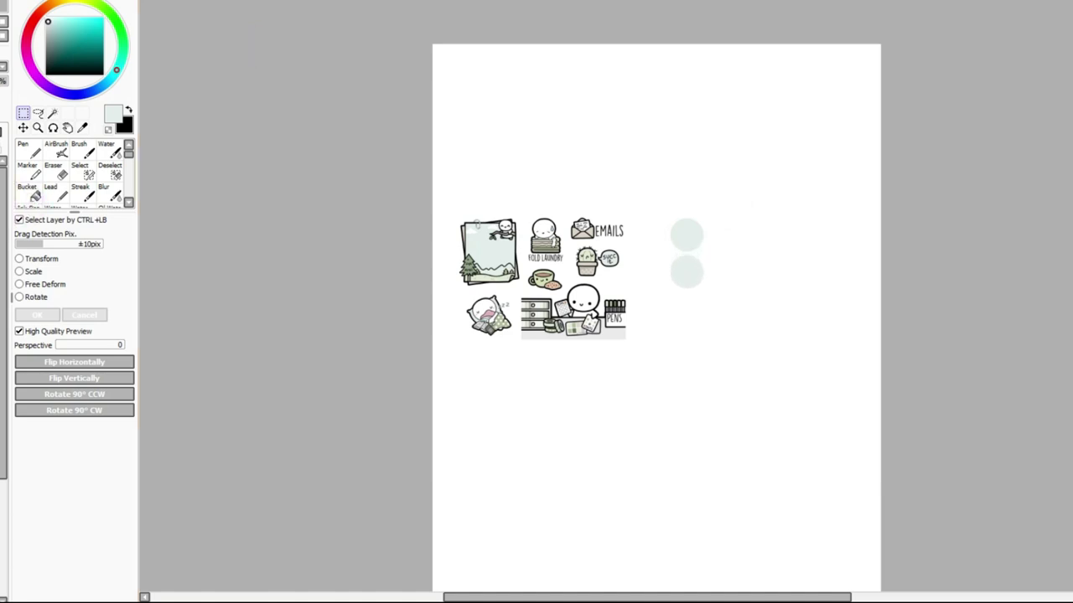
{"action": "scroll", "coordinate": [320, 0], "scroll_direction": "up", "scroll_amount": 3}
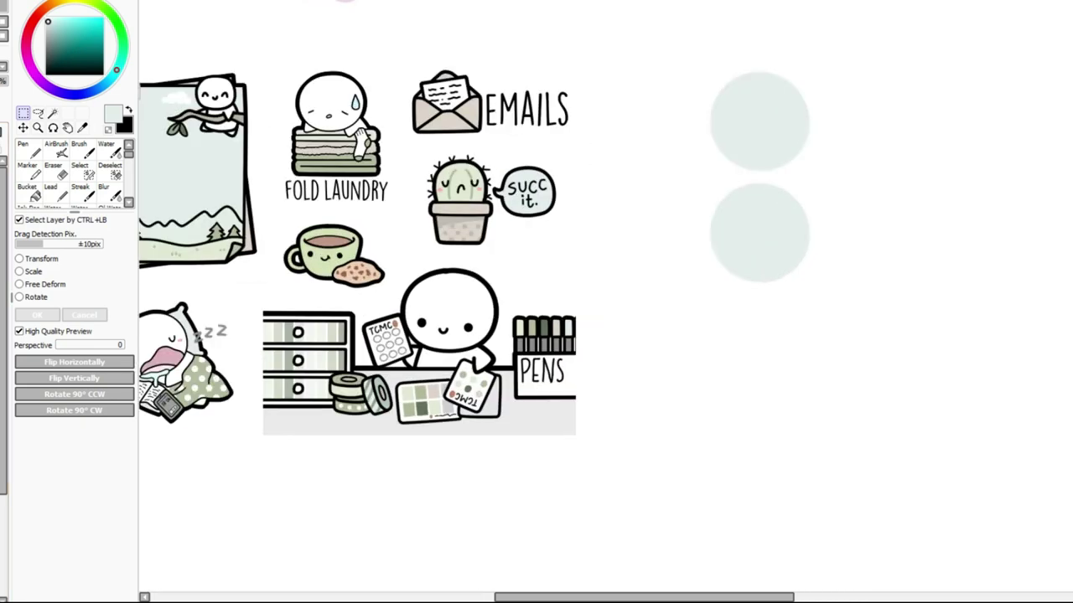
{"action": "left_click_drag", "start_coordinate": [770, 122], "coordinate": [770, 235]}
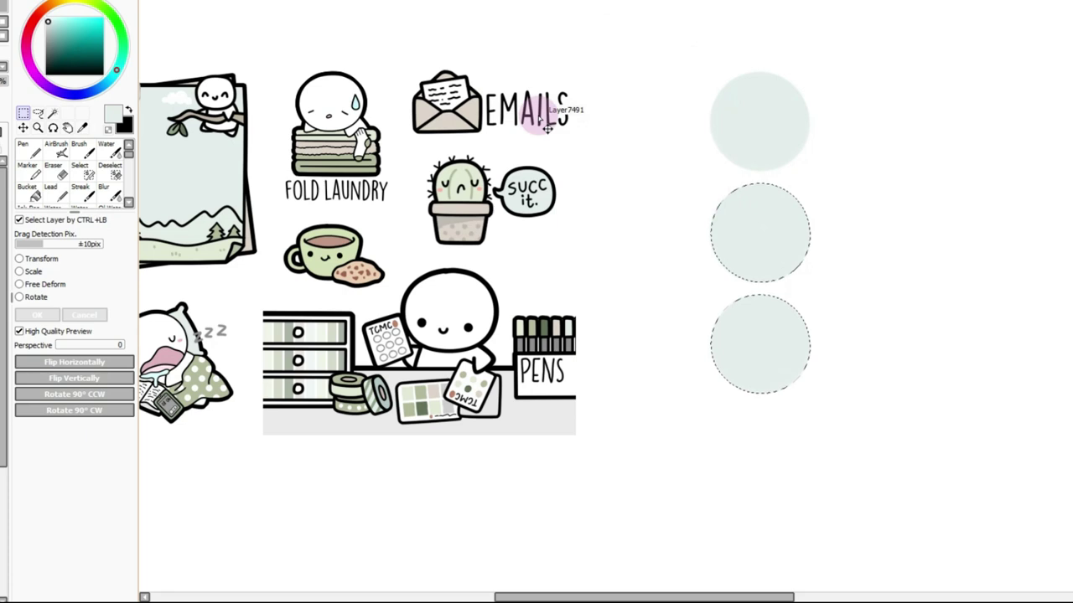
Extend the dot column to five evenly spaced circles by copying dots further down
{"action": "left_click_drag", "start_coordinate": [665, 178], "coordinate": [856, 288]}
{"action": "key", "text": "n"}
{"action": "key", "text": "ctrl+d"}
{"action": "left_click_drag", "start_coordinate": [769, 121], "coordinate": [769, 340]}
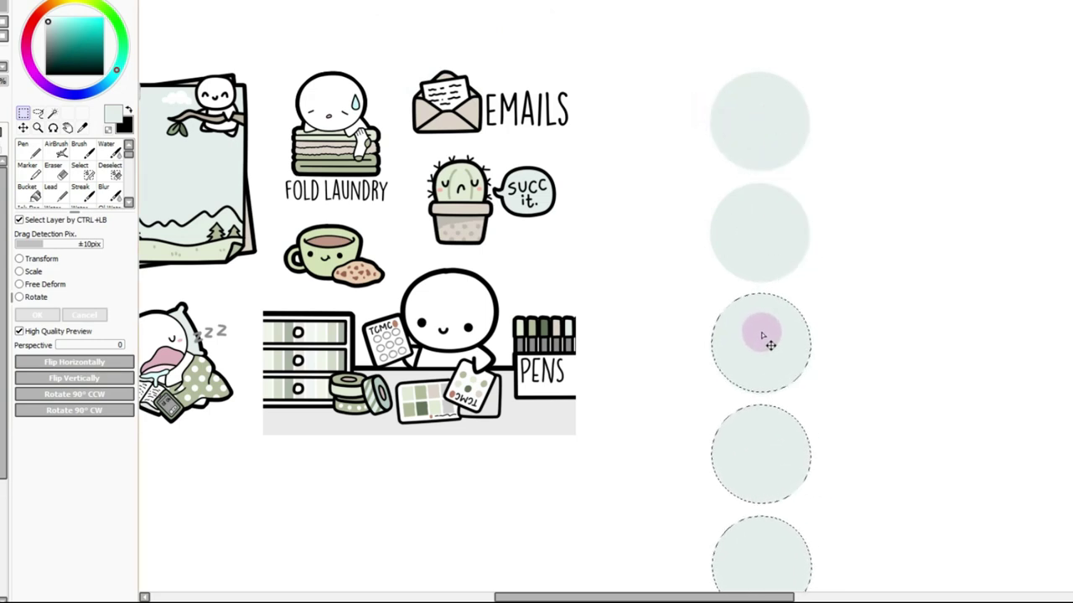
{"action": "left_click_drag", "start_coordinate": [682, 288], "coordinate": [848, 401]}
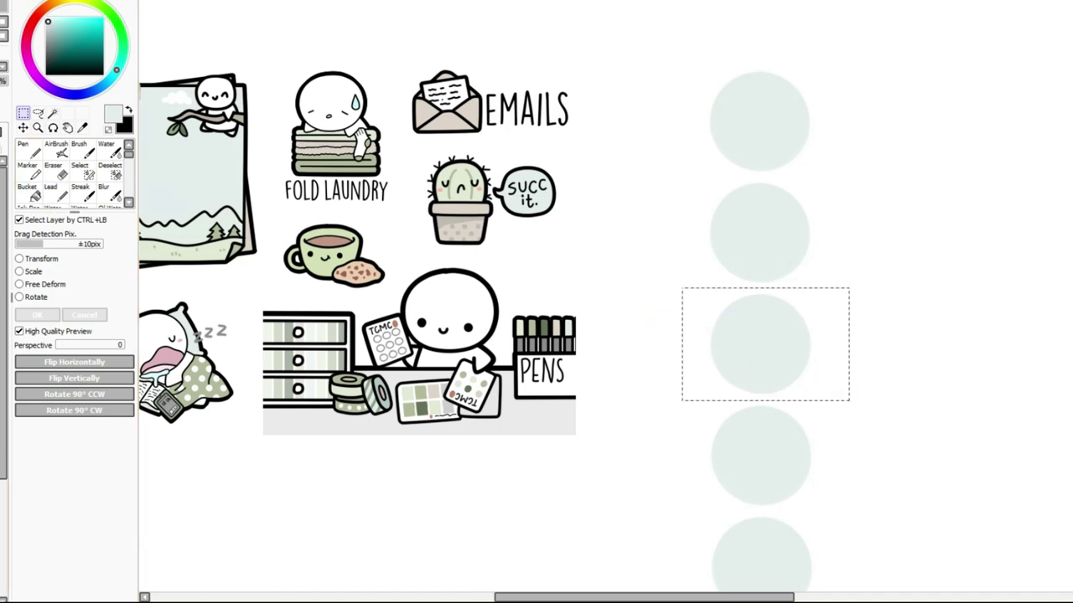
{"action": "left_click", "coordinate": [425, 38]}
Move the whole column of five dots up and slightly closer to the forest stickers
{"action": "scroll", "coordinate": [464, 57], "scroll_direction": "down", "scroll_amount": 1}
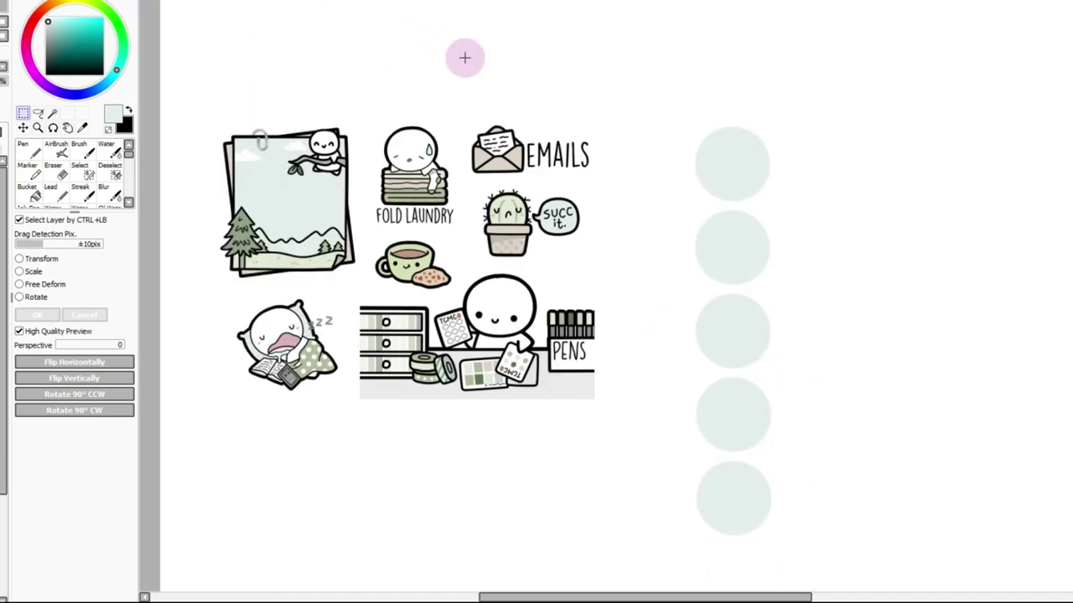
{"action": "left_click_drag", "start_coordinate": [742, 168], "coordinate": [722, 119]}
{"action": "left_click", "coordinate": [569, 72]}
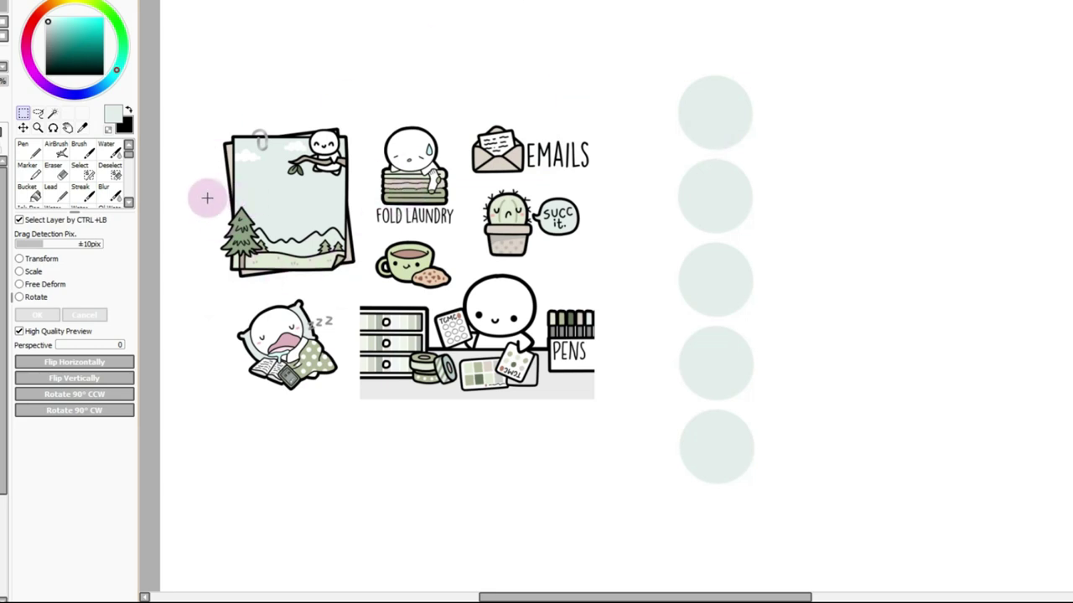
Recolour the second dot light green sampled from the note's grass and the top dot a paler blue-green, using a size 100 pen
{"action": "left_click_drag", "start_coordinate": [219, 194], "coordinate": [280, 308]}
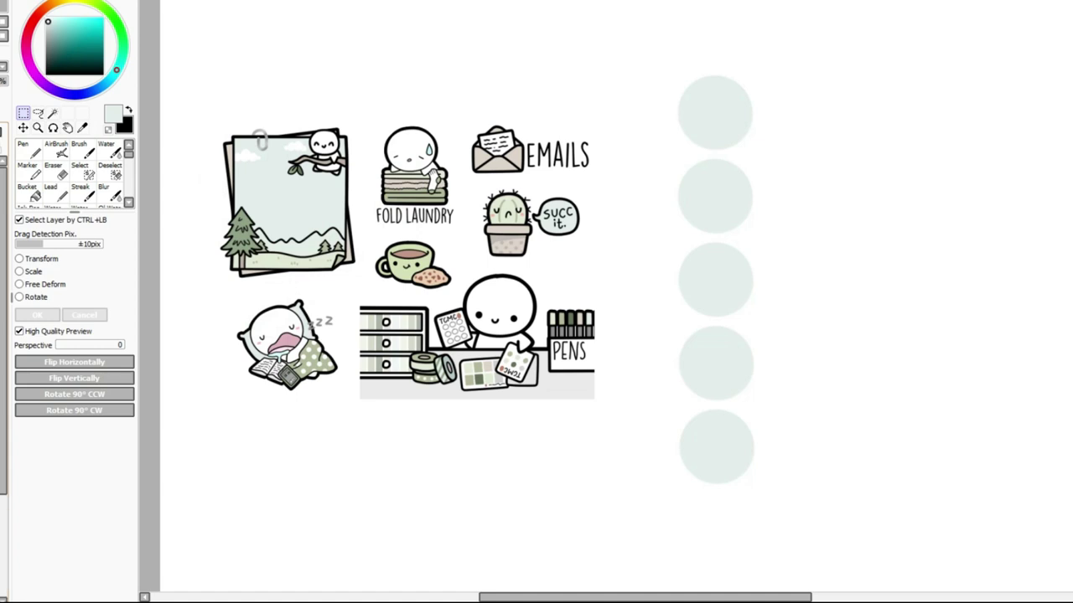
{"action": "key", "text": "alt"}
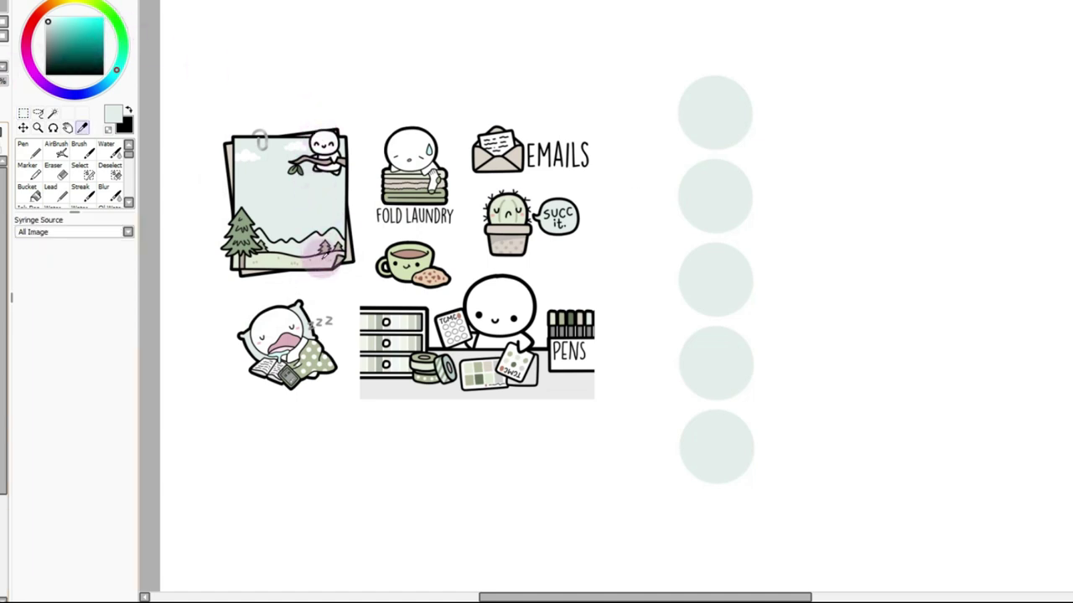
{"action": "left_click", "coordinate": [323, 252], "text": "alt"}
{"action": "left_click", "coordinate": [91, 433]}
{"action": "mouse_move", "coordinate": [718, 254]}
{"action": "left_mouse_down"}
{"action": "mouse_move", "coordinate": [715, 218]}
{"action": "mouse_move", "coordinate": [733, 184]}
{"action": "mouse_move", "coordinate": [759, 215]}
{"action": "left_mouse_up"}
{"action": "left_click", "coordinate": [739, 116], "text": "alt"}
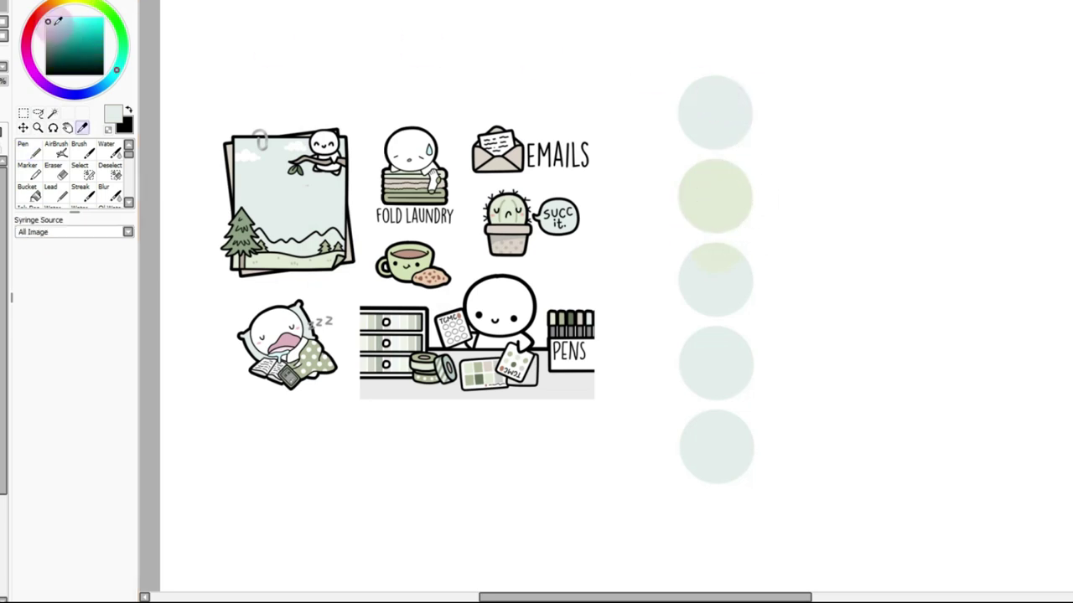
{"action": "mouse_move", "coordinate": [735, 113]}
{"action": "left_mouse_down"}
{"action": "mouse_move", "coordinate": [742, 125]}
{"action": "mouse_move", "coordinate": [747, 106]}
{"action": "left_mouse_up"}
Recolour the third dot olive green sampled from the folded laundry and the fourth dot beige sampled from the envelope
{"action": "key", "text": "alt"}
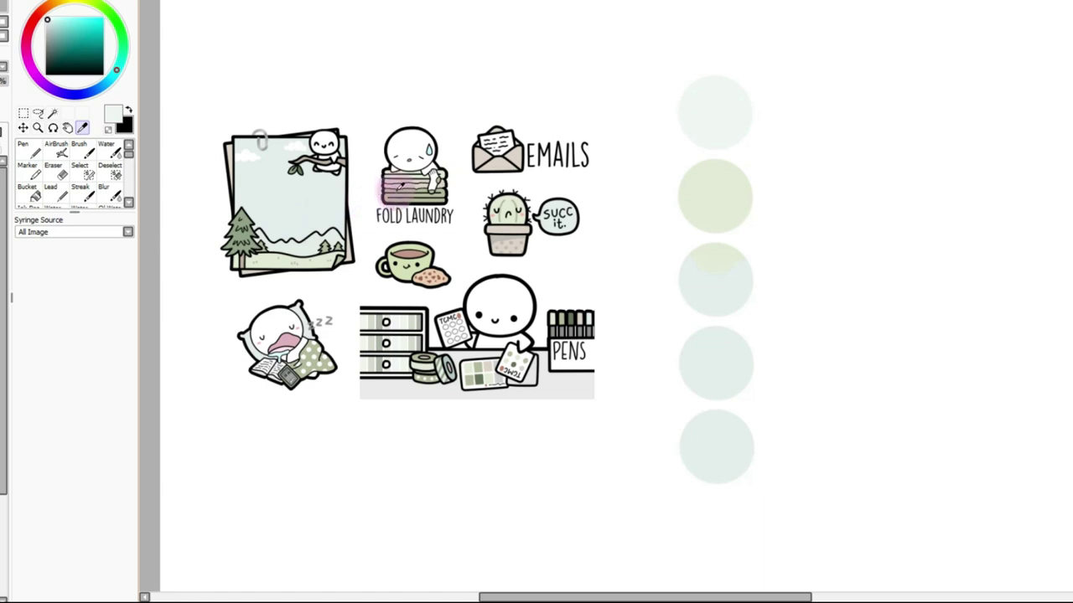
{"action": "left_click", "coordinate": [384, 194], "text": "alt"}
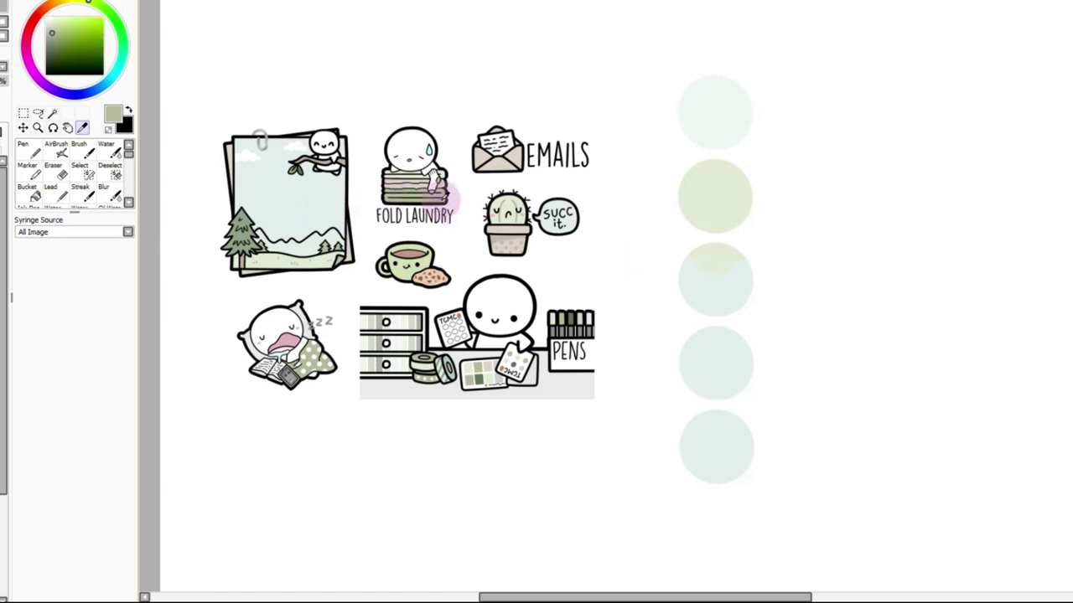
{"action": "mouse_move", "coordinate": [696, 299]}
{"action": "left_mouse_down"}
{"action": "mouse_move", "coordinate": [713, 277]}
{"action": "mouse_move", "coordinate": [736, 293]}
{"action": "mouse_move", "coordinate": [700, 313]}
{"action": "left_mouse_up"}
{"action": "left_click", "coordinate": [495, 163], "text": "alt"}
{"action": "mouse_move", "coordinate": [713, 371]}
{"action": "left_mouse_down"}
{"action": "mouse_move", "coordinate": [742, 352]}
{"action": "mouse_move", "coordinate": [723, 354]}
{"action": "mouse_move", "coordinate": [723, 371]}
{"action": "mouse_move", "coordinate": [739, 364]}
{"action": "mouse_move", "coordinate": [732, 358]}
{"action": "mouse_move", "coordinate": [719, 384]}
{"action": "mouse_move", "coordinate": [814, 410]}
{"action": "left_mouse_up"}
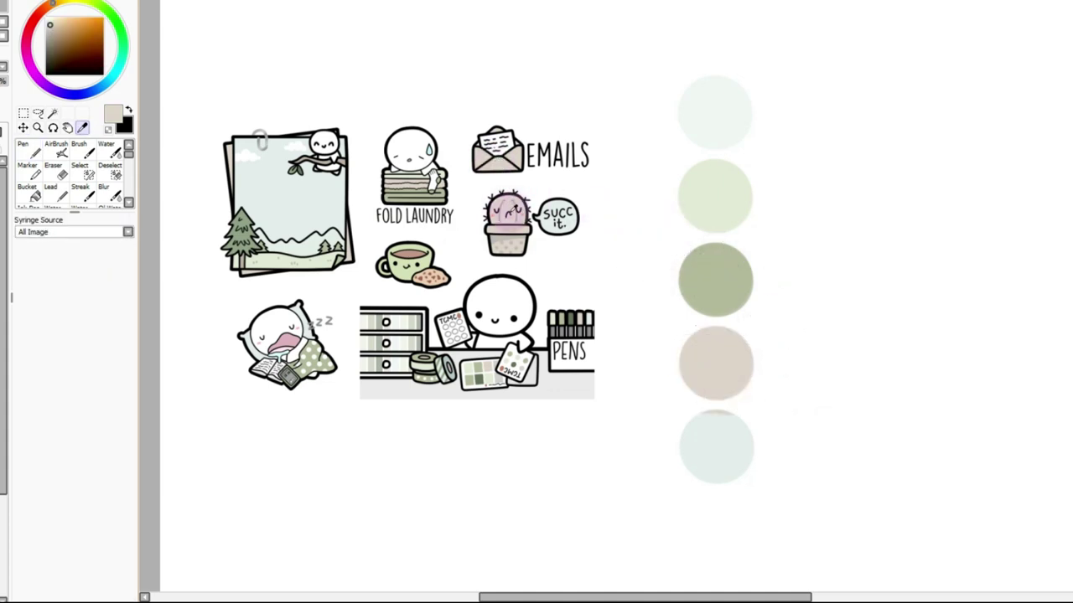
Recolour the bottom dot grey, sampled from beneath the desk in the sticker scene
{"action": "left_click", "coordinate": [712, 204], "text": "alt"}
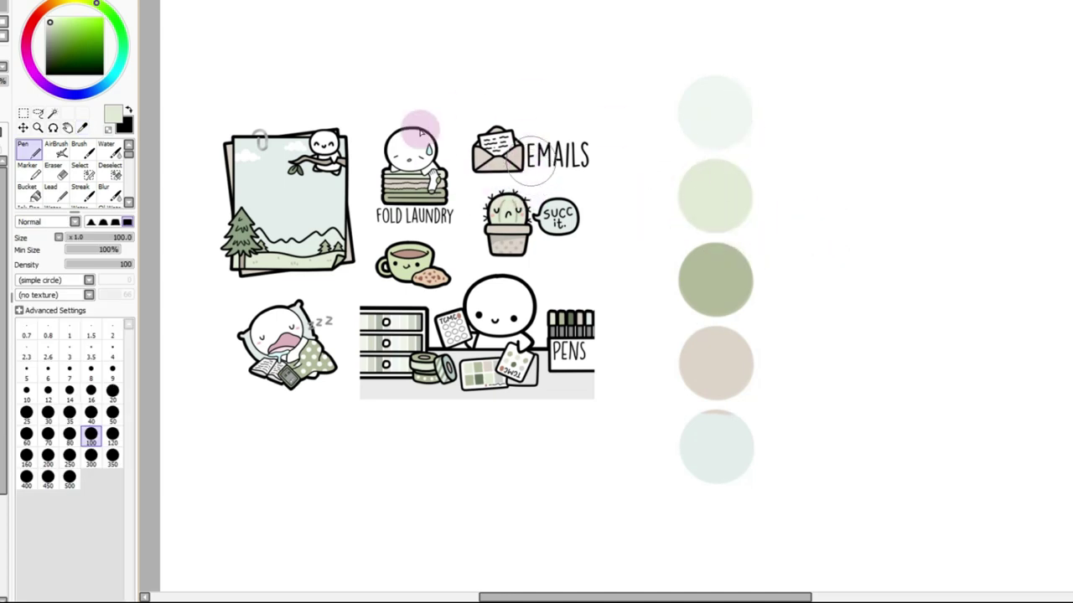
{"action": "key", "text": "alt"}
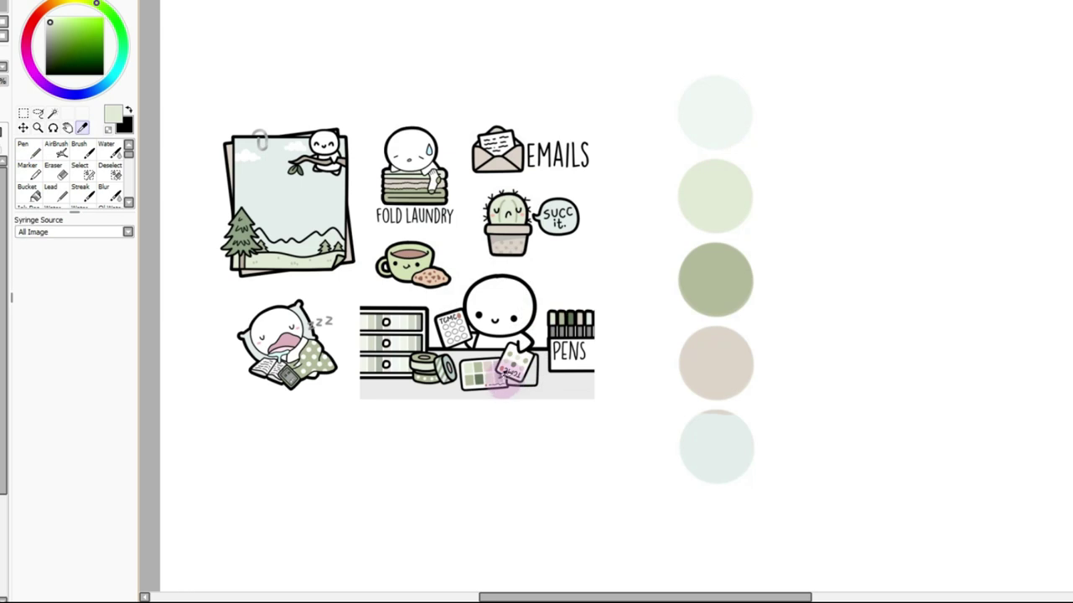
{"action": "left_click", "coordinate": [563, 393], "text": "alt"}
{"action": "mouse_move", "coordinate": [697, 447]}
{"action": "left_mouse_down"}
{"action": "mouse_move", "coordinate": [718, 438]}
{"action": "mouse_move", "coordinate": [763, 469]}
{"action": "left_mouse_up"}
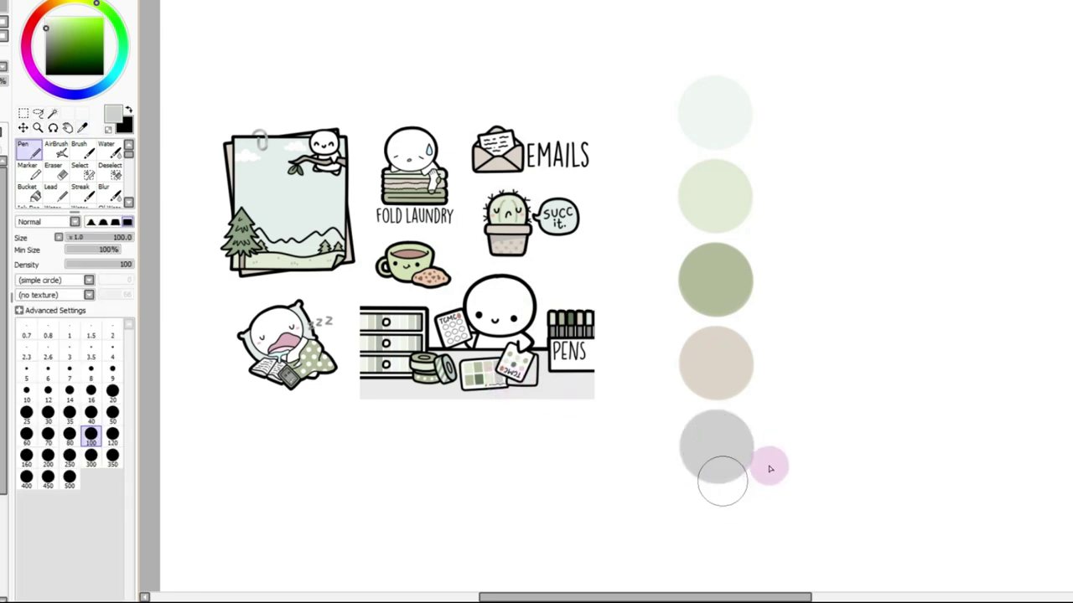
{"action": "left_click", "coordinate": [23, 114]}
Try recolouring the top dot with the pale blue-green sampled from the cactus's speech bubble
{"action": "key", "text": "alt"}
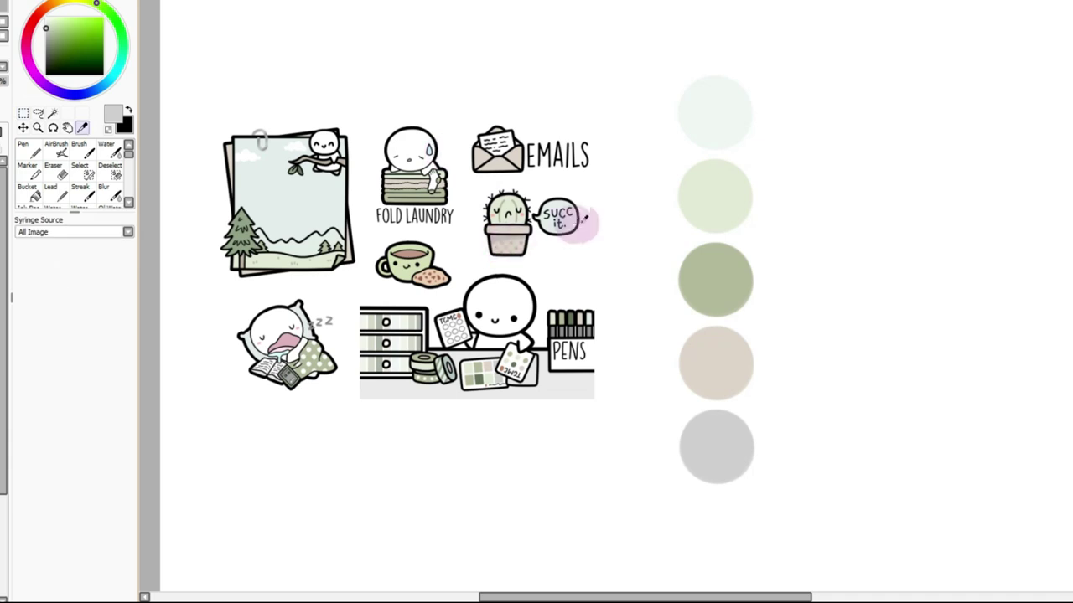
{"action": "left_click", "coordinate": [575, 223], "text": "alt"}
{"action": "left_click_drag", "start_coordinate": [698, 124], "coordinate": [733, 107]}
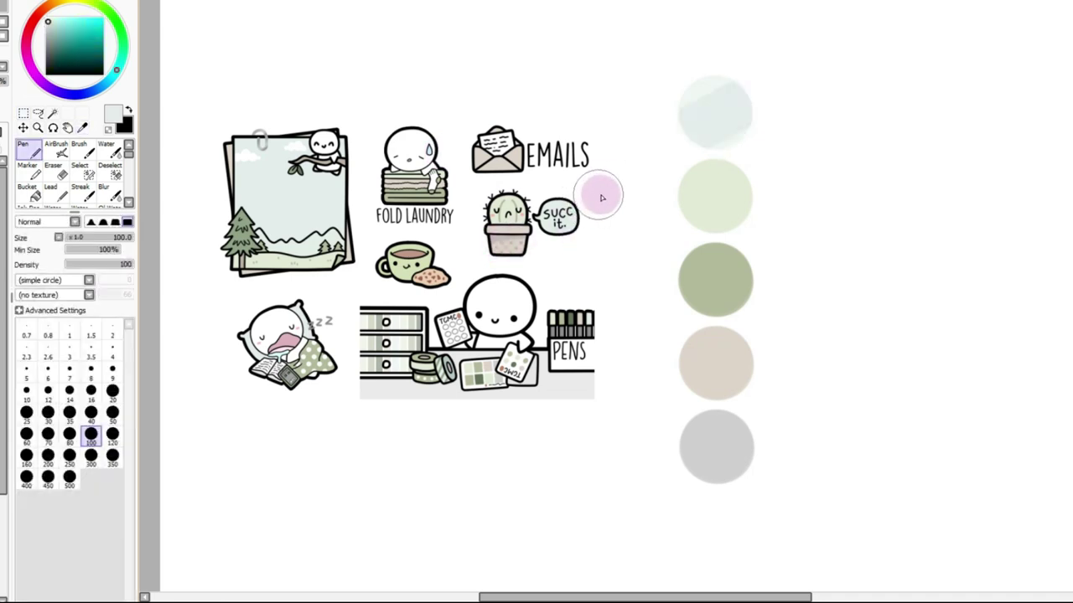
{"action": "key", "text": "ctrl+z"}
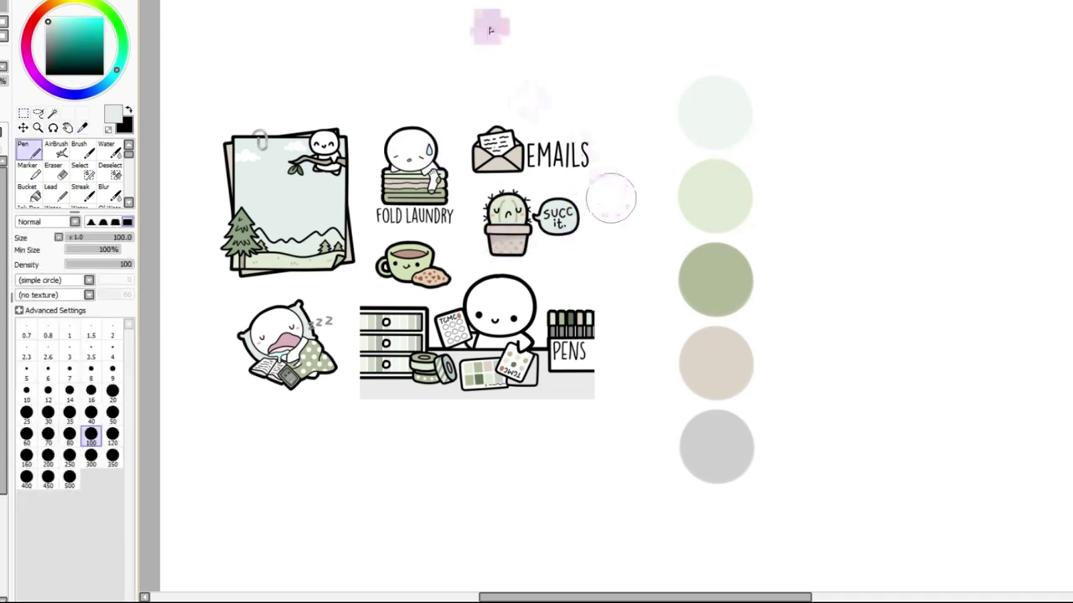
{"action": "key", "text": "ctrl+minus"}
{"action": "key", "text": "ctrl+minus"}
{"action": "key", "text": "ctrl+plus"}
{"action": "key", "text": "ctrl+plus"}
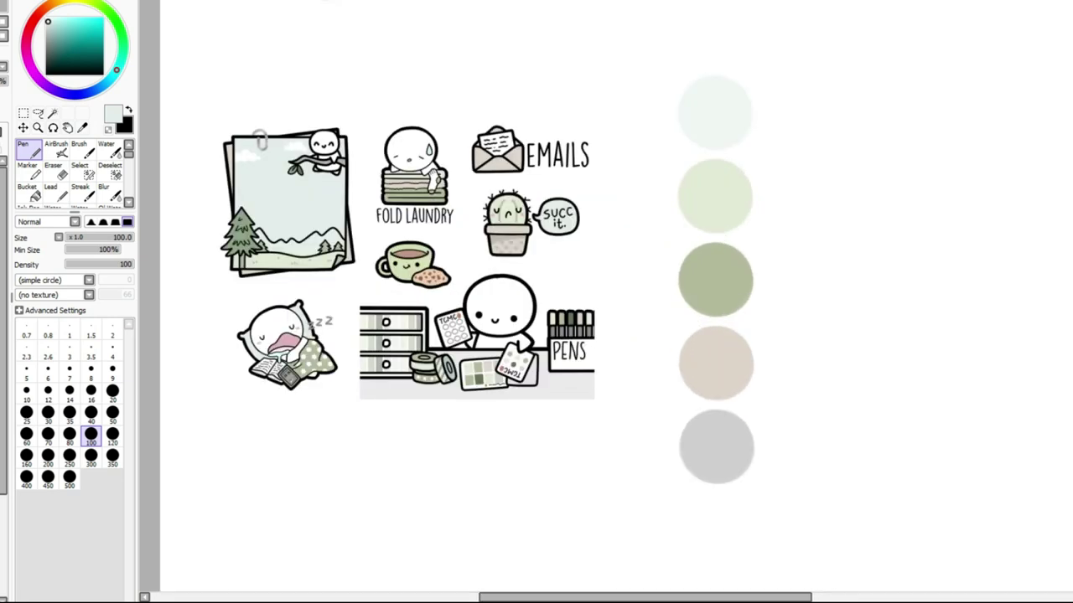
Try repainting the third dot with the darker green sampled from the note's pine tree
{"action": "key", "text": "alt"}
{"action": "left_click", "coordinate": [714, 274]}
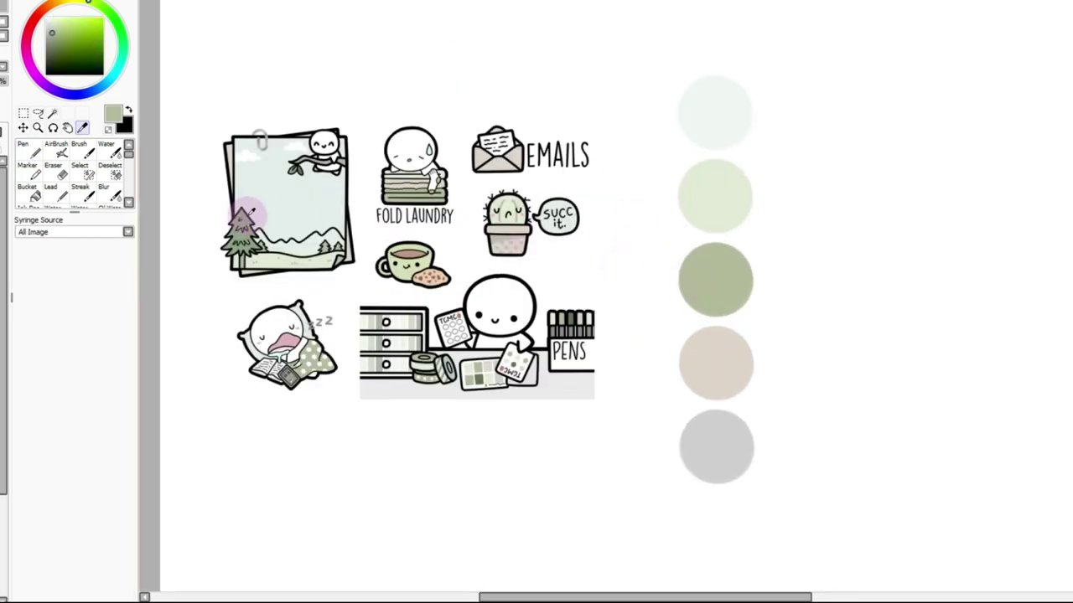
{"action": "left_click", "coordinate": [723, 287]}
{"action": "left_click_drag", "start_coordinate": [714, 270], "coordinate": [700, 296]}
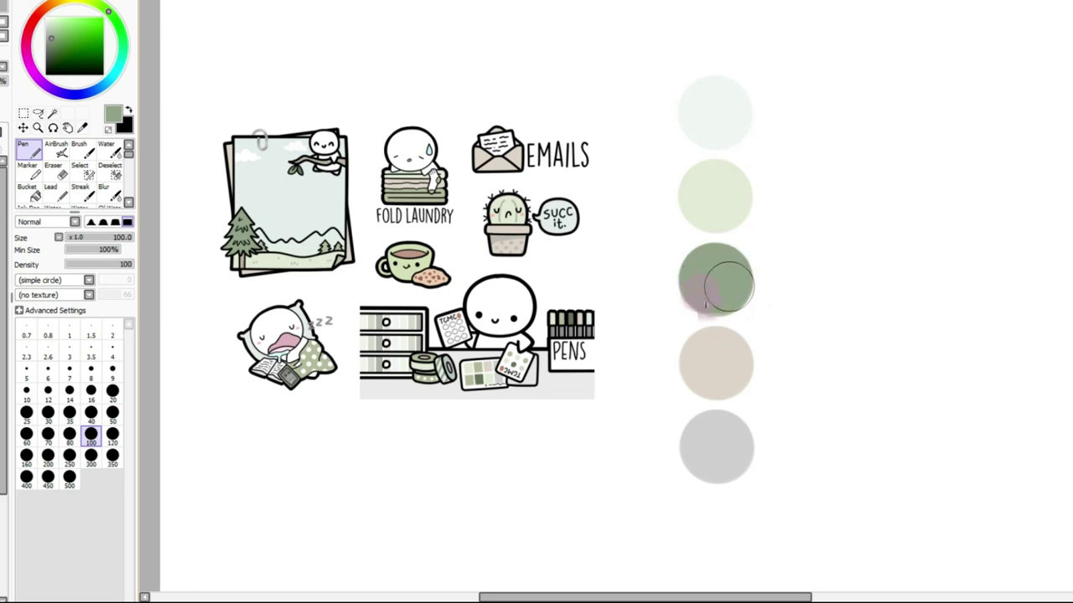
{"action": "key", "text": "ctrl+z"}
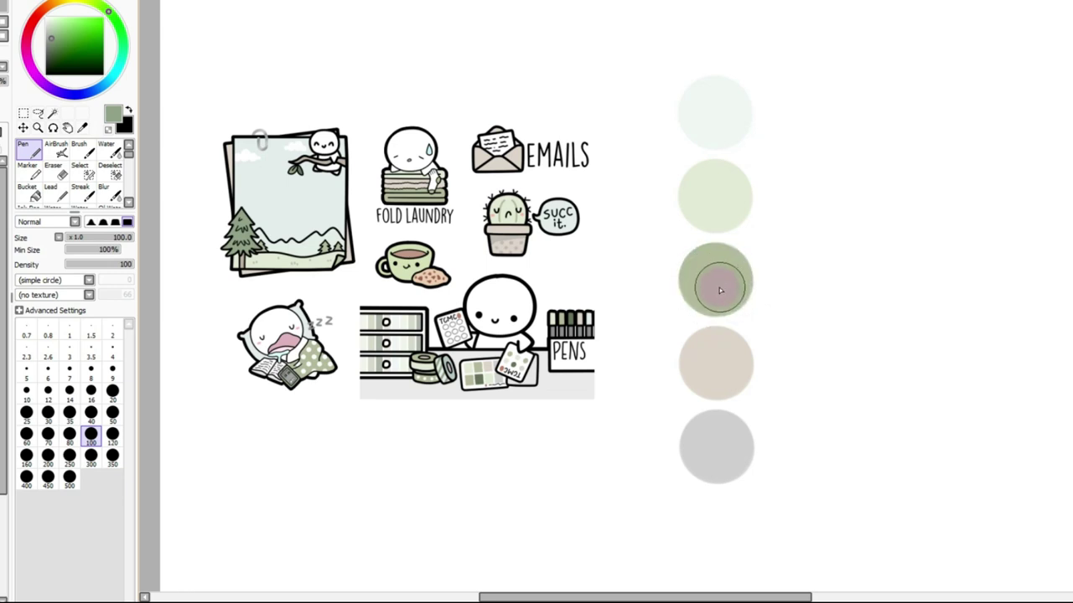
Recolour the third dot with the pine tree's green, adjusted to a lighter, muted shade
{"action": "left_click", "coordinate": [725, 278], "text": "alt"}
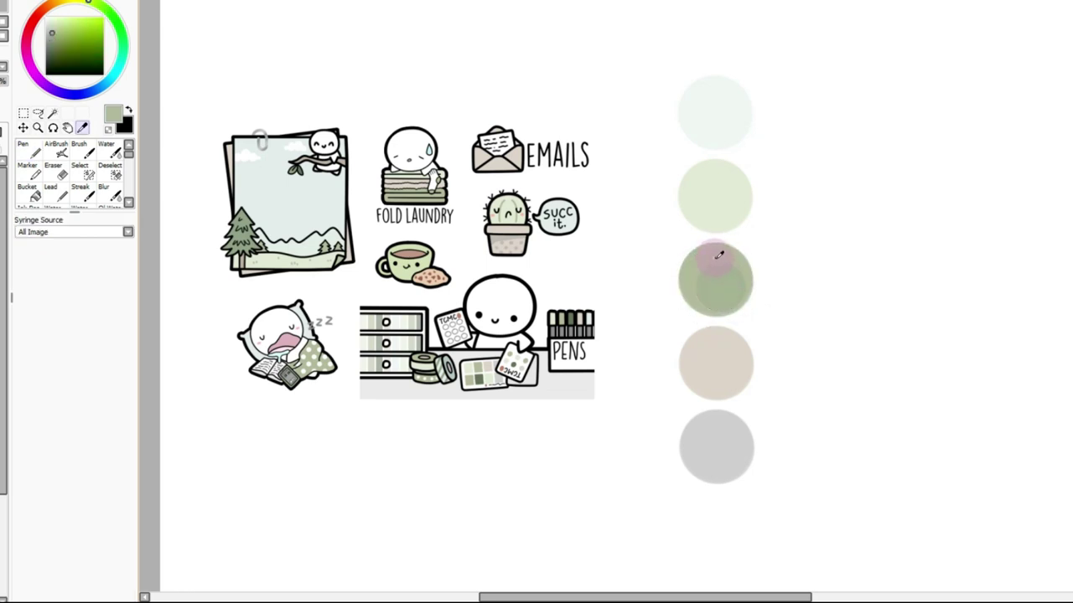
{"action": "left_click", "coordinate": [250, 217], "text": "alt"}
{"action": "mouse_move", "coordinate": [726, 281]}
{"action": "left_mouse_down"}
{"action": "mouse_move", "coordinate": [689, 278]}
{"action": "mouse_move", "coordinate": [693, 265]}
{"action": "mouse_move", "coordinate": [683, 283]}
{"action": "mouse_move", "coordinate": [729, 300]}
{"action": "mouse_move", "coordinate": [749, 267]}
{"action": "left_mouse_up"}
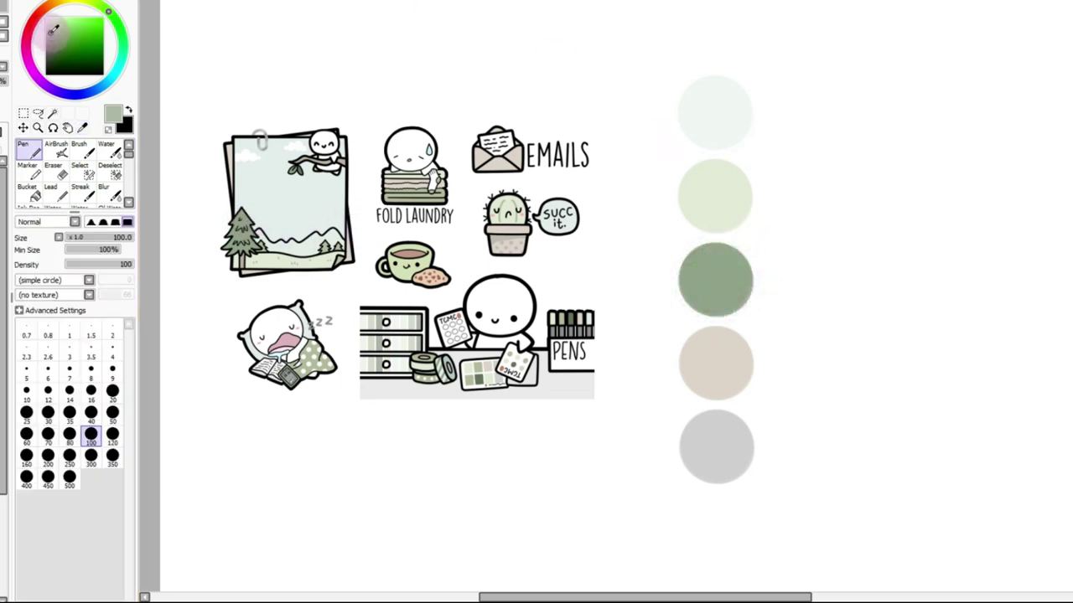
{"action": "mouse_move", "coordinate": [709, 279]}
{"action": "left_mouse_down"}
{"action": "mouse_move", "coordinate": [746, 272]}
{"action": "mouse_move", "coordinate": [729, 284]}
{"action": "left_mouse_up"}
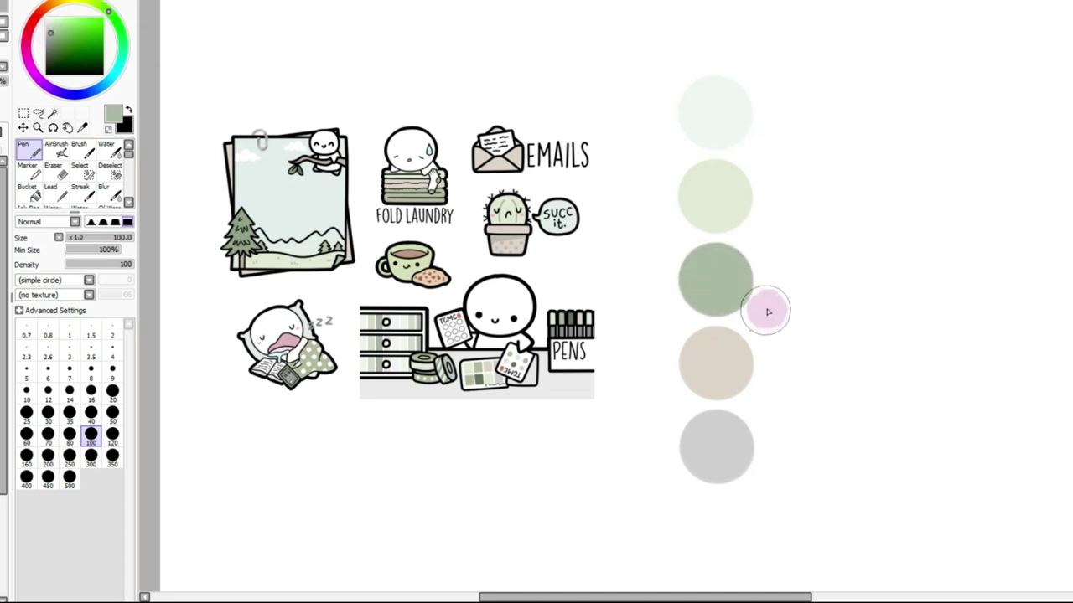
{"action": "mouse_move", "coordinate": [689, 275]}
{"action": "left_mouse_down"}
{"action": "mouse_move", "coordinate": [749, 263]}
{"action": "mouse_move", "coordinate": [749, 287]}
{"action": "mouse_move", "coordinate": [727, 291]}
{"action": "left_mouse_up"}
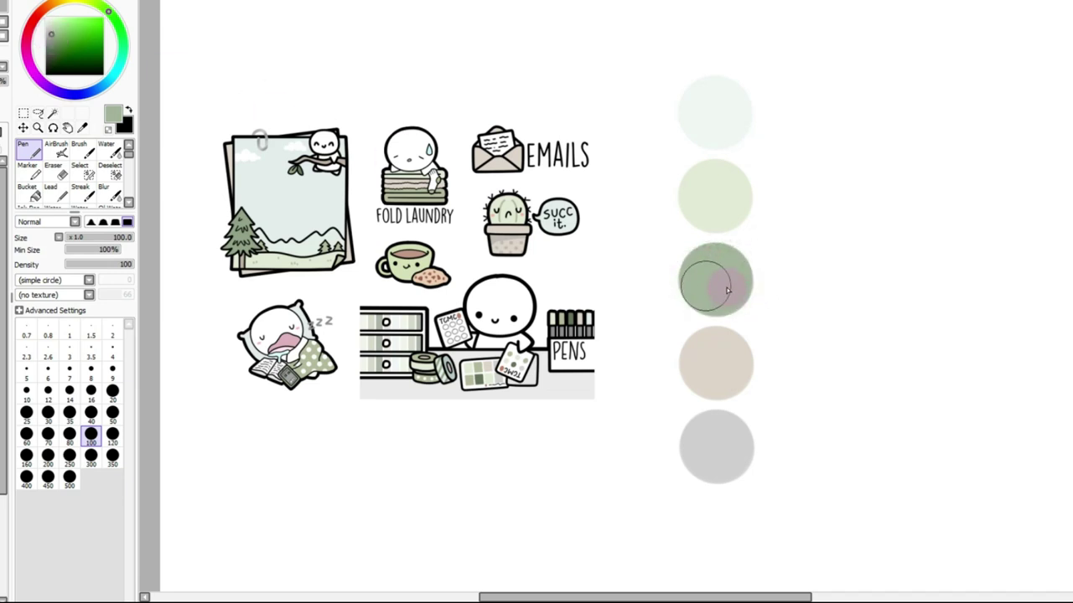
Hide the stickers and the colour dots and show the page of blank outlined boxes
{"action": "scroll", "coordinate": [650, 291], "scroll_direction": "down", "scroll_amount": 2}
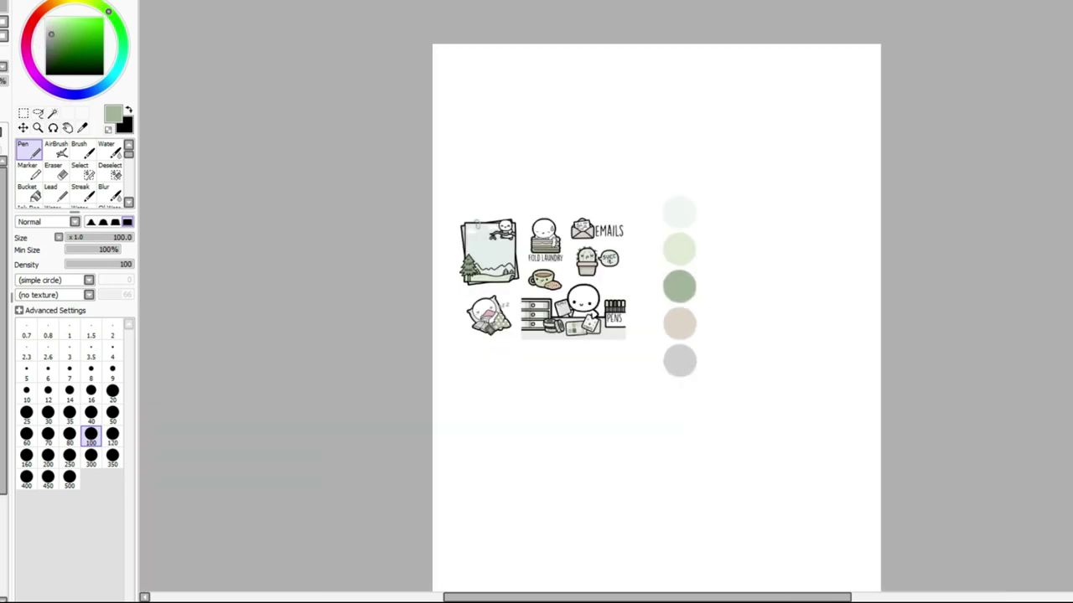
{"action": "key", "text": "plus"}
{"action": "key", "text": "plus"}
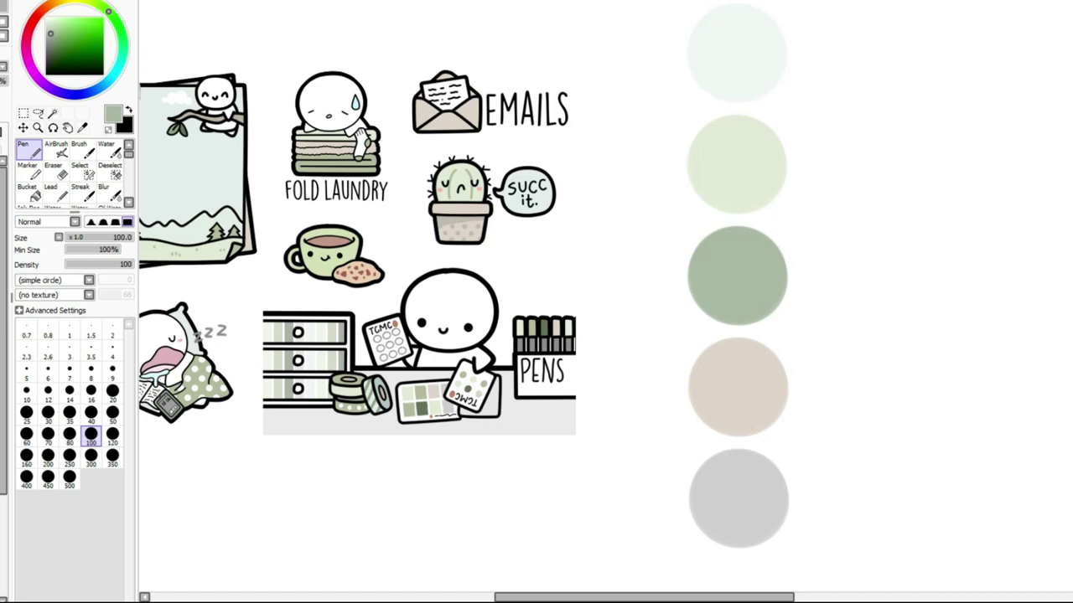
{"action": "scroll", "coordinate": [649, 292], "scroll_direction": "down", "scroll_amount": 2}
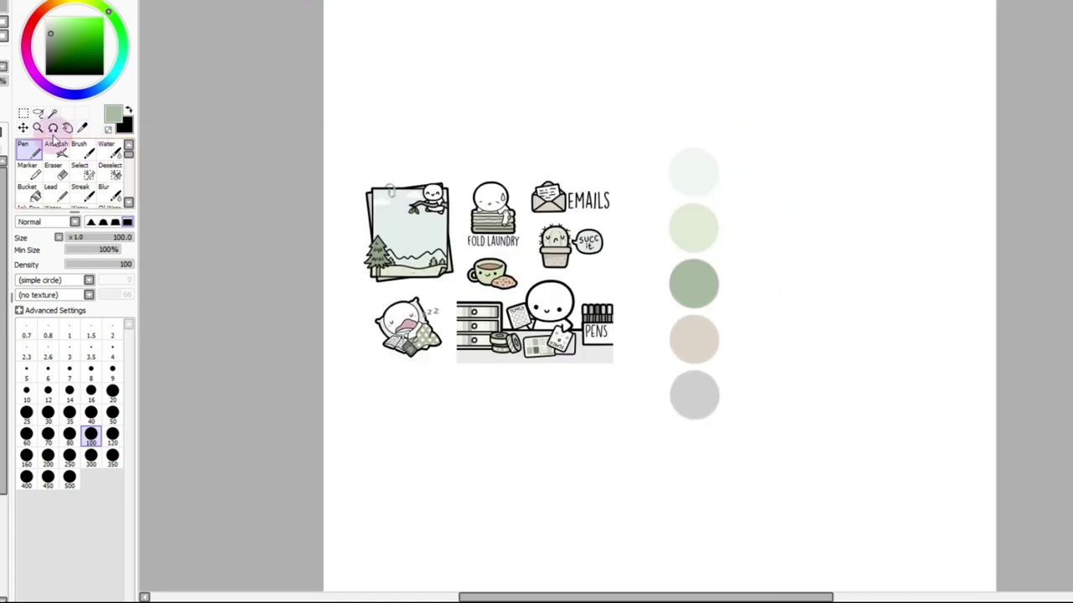
{"action": "left_click", "coordinate": [23, 113]}
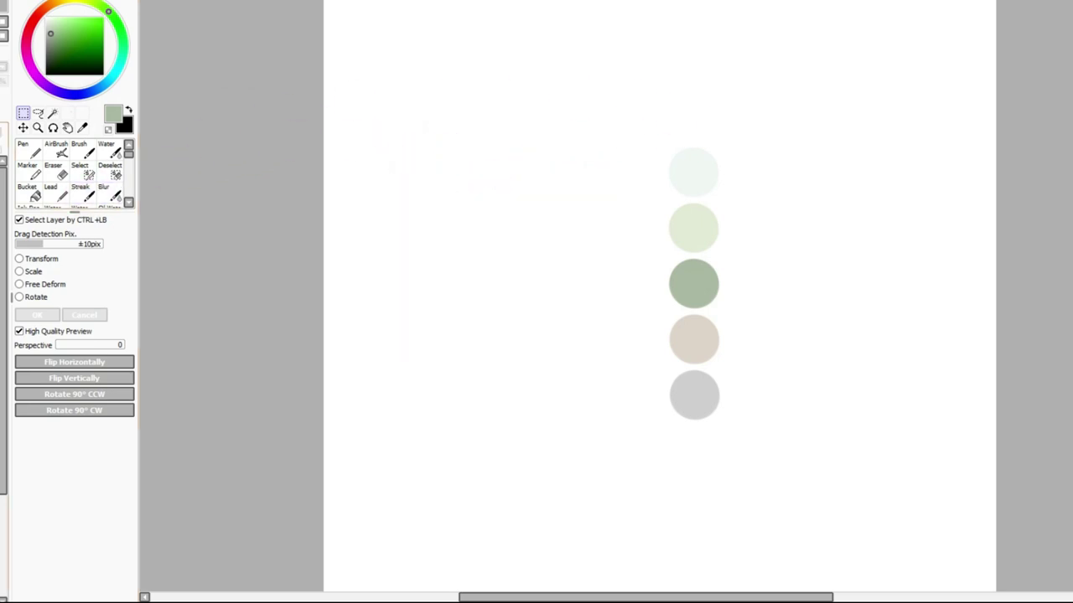
{"action": "left_click_drag", "start_coordinate": [725, 277], "coordinate": [360, 223]}
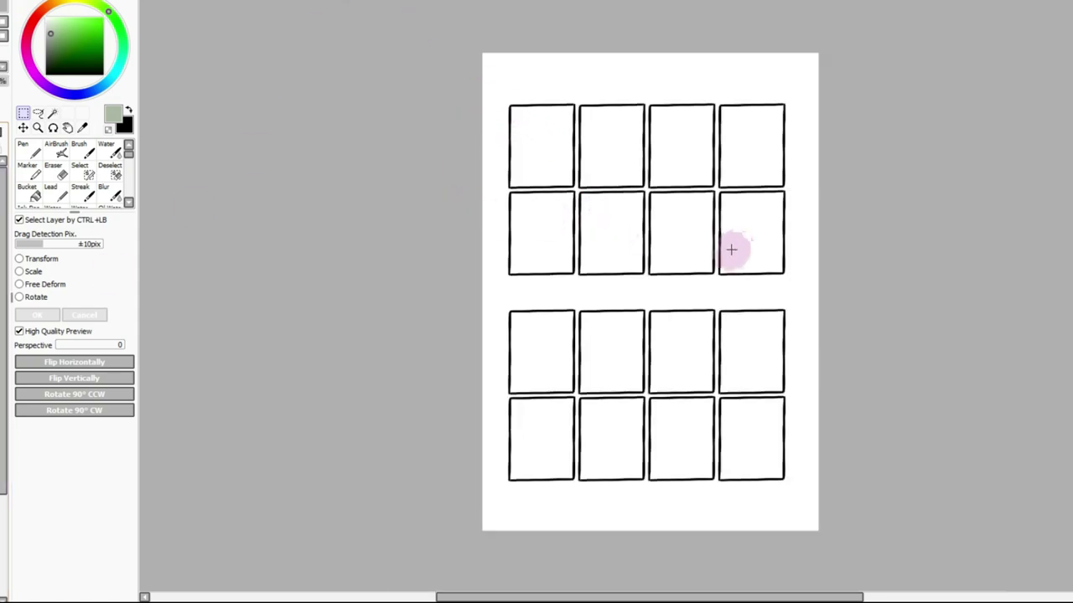
Outline the upper and the lower block of eight boxes with rectangular selections, and clear the selection
{"action": "left_click_drag", "start_coordinate": [496, 107], "coordinate": [799, 275]}
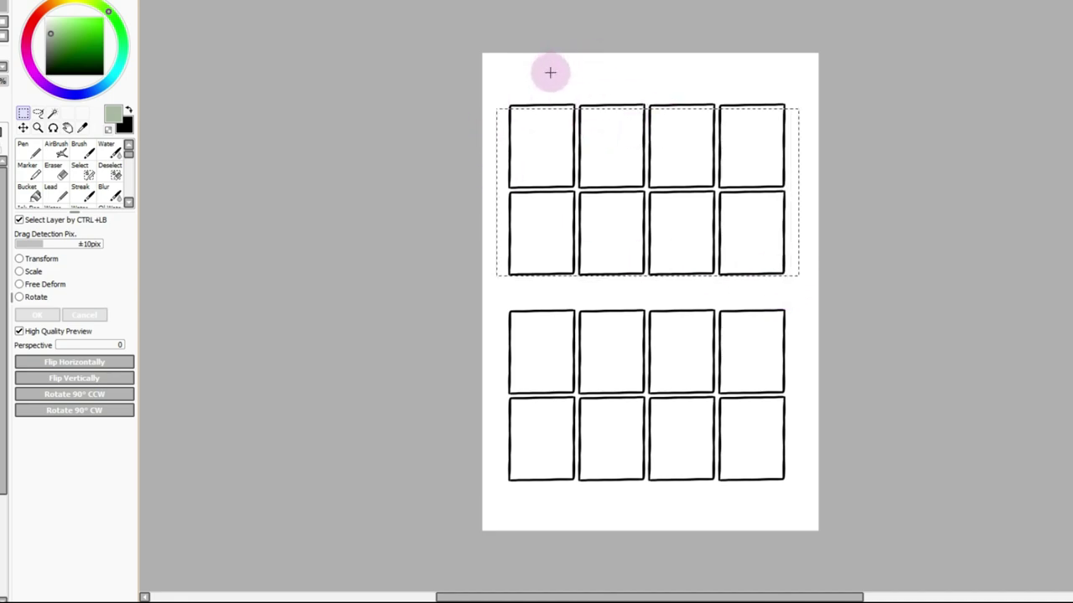
{"action": "left_click_drag", "start_coordinate": [496, 307], "coordinate": [793, 488]}
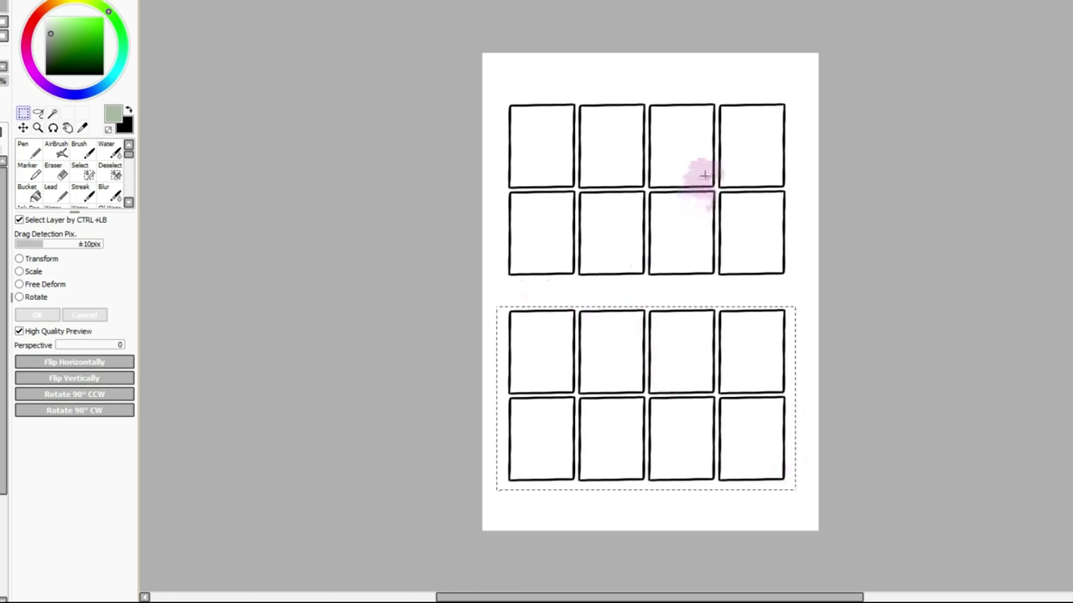
{"action": "key", "text": "ctrl+d"}
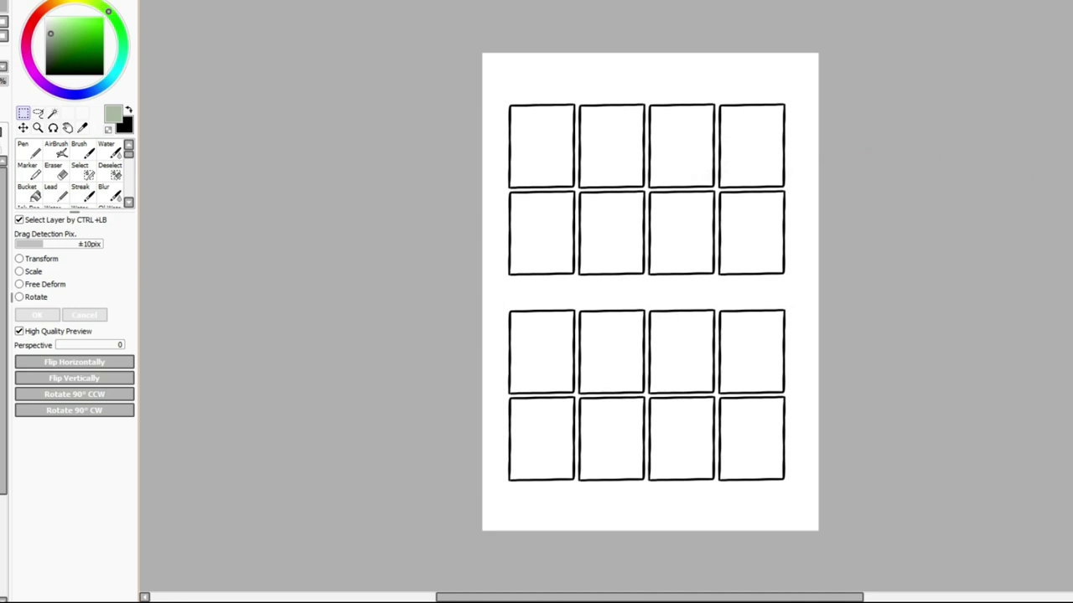
Select the upper block of eight boxes with a rectangular selection
{"action": "scroll", "coordinate": [1044, 106], "scroll_direction": "up", "scroll_amount": 3}
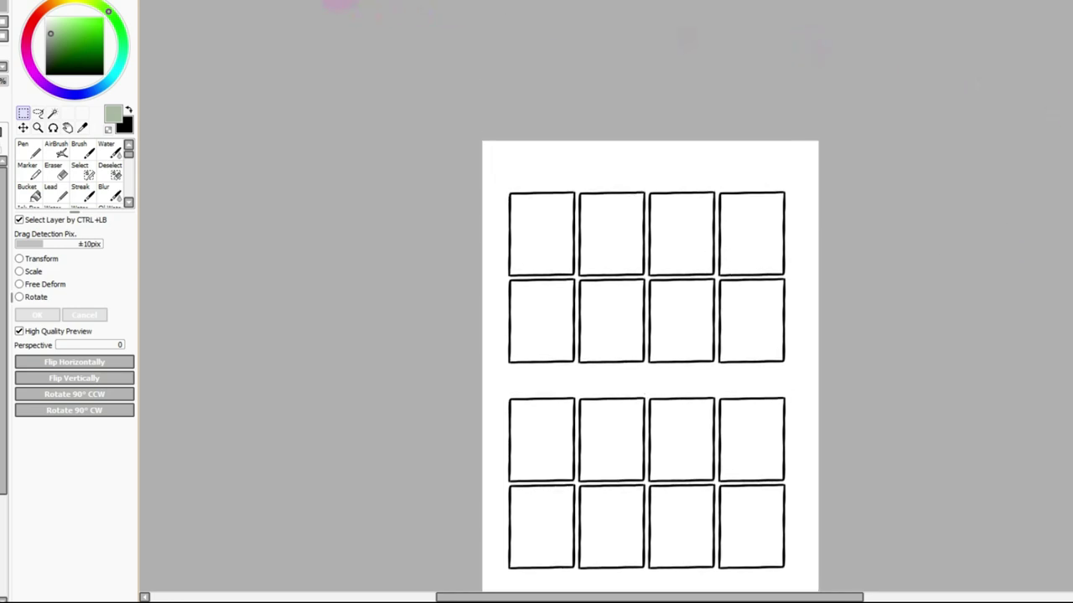
{"action": "scroll", "coordinate": [650, 296], "scroll_direction": "up", "scroll_amount": 1}
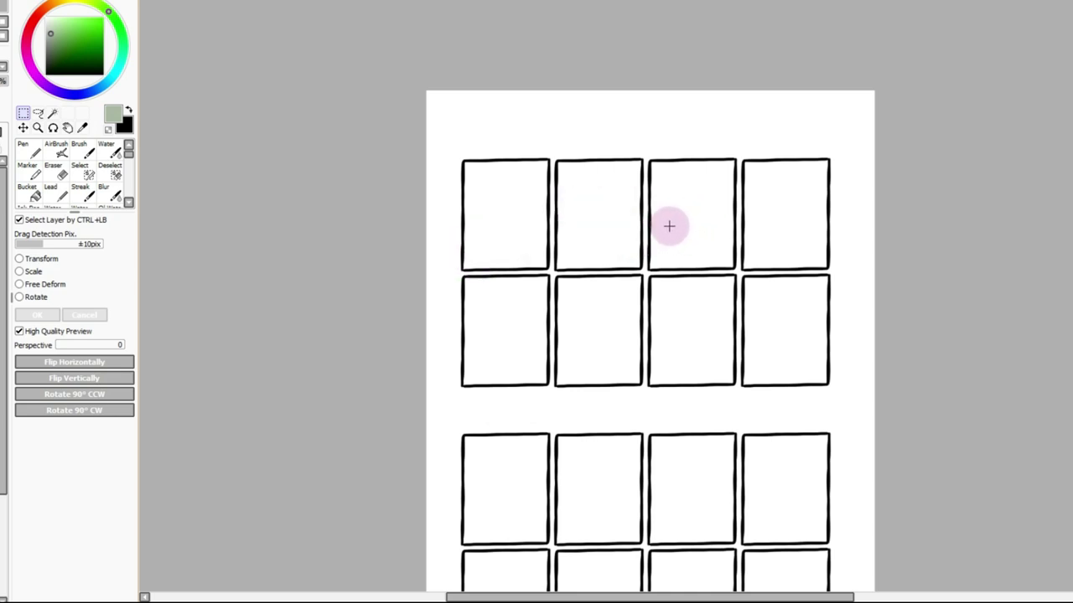
{"action": "left_click", "coordinate": [319, 0]}
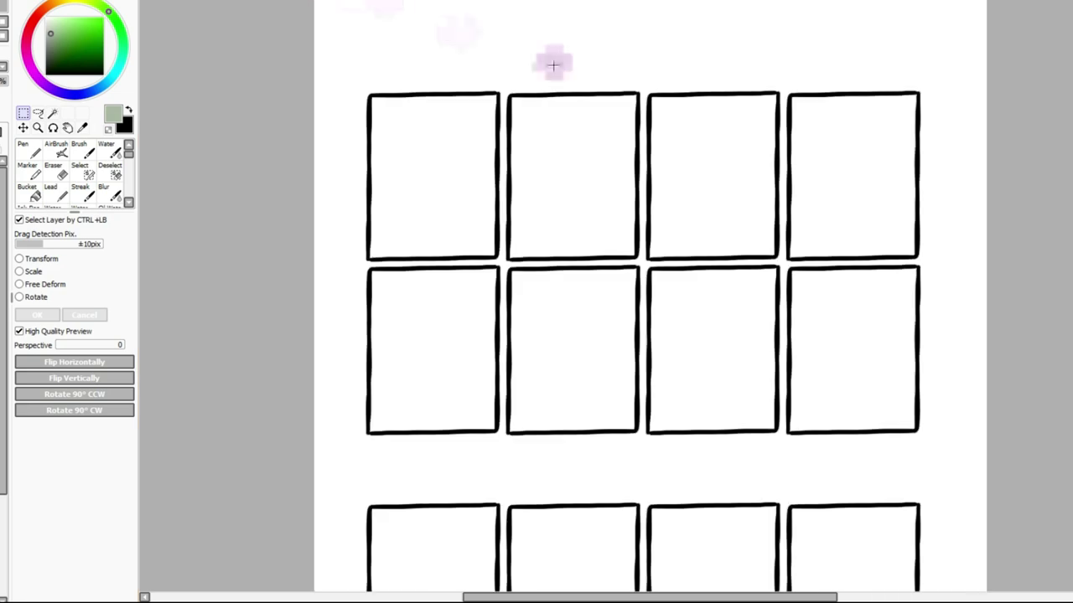
{"action": "scroll", "coordinate": [615, 165], "scroll_direction": "up", "scroll_amount": 1}
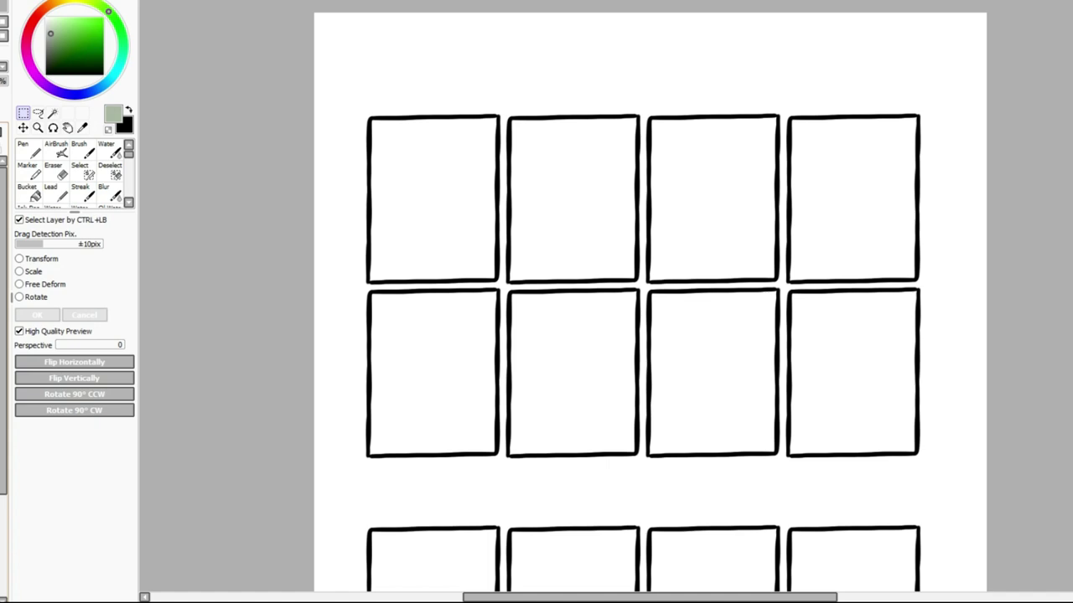
{"action": "left_click_drag", "start_coordinate": [343, 82], "coordinate": [946, 463]}
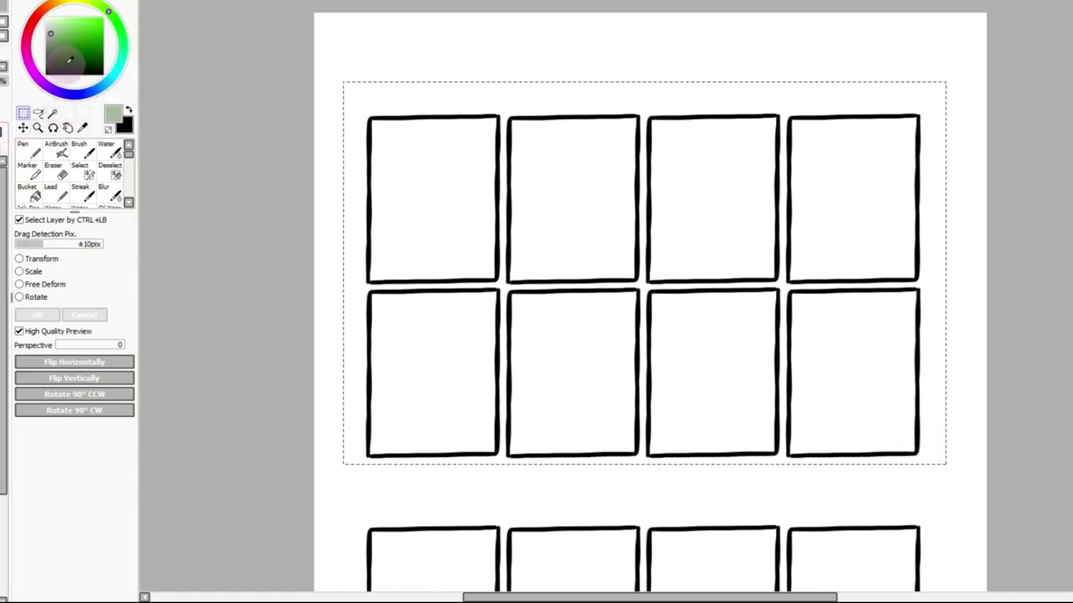
Recolour the outlines of the selected upper boxes muted grey-green with a size 450 pen, and clear the selection
{"action": "left_click", "coordinate": [32, 150]}
{"action": "left_click", "coordinate": [49, 478]}
{"action": "left_click_drag", "start_coordinate": [408, 131], "coordinate": [358, 194]}
{"action": "key", "text": "ctrl+z"}
{"action": "mouse_move", "coordinate": [378, 108]}
{"action": "left_mouse_down"}
{"action": "mouse_move", "coordinate": [702, 192]}
{"action": "mouse_move", "coordinate": [851, 181]}
{"action": "mouse_move", "coordinate": [890, 330]}
{"action": "mouse_move", "coordinate": [654, 400]}
{"action": "mouse_move", "coordinate": [766, 358]}
{"action": "left_mouse_up"}
{"action": "mouse_move", "coordinate": [614, 358]}
{"action": "left_mouse_down"}
{"action": "mouse_move", "coordinate": [491, 352]}
{"action": "mouse_move", "coordinate": [376, 376]}
{"action": "mouse_move", "coordinate": [495, 470]}
{"action": "mouse_move", "coordinate": [836, 470]}
{"action": "left_mouse_up"}
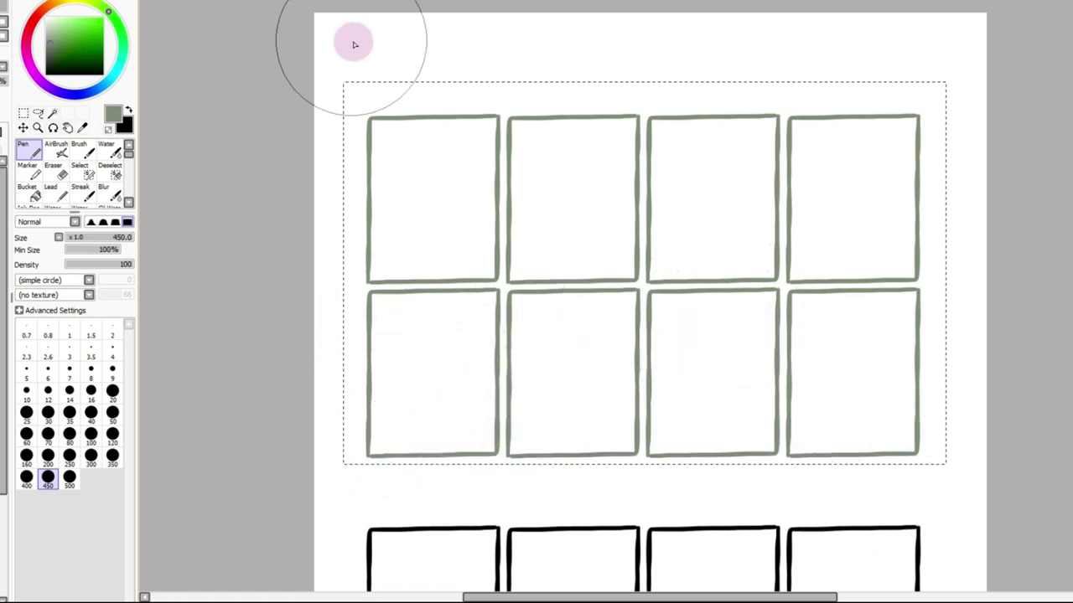
{"action": "left_click_drag", "start_coordinate": [378, 47], "coordinate": [383, 41]}
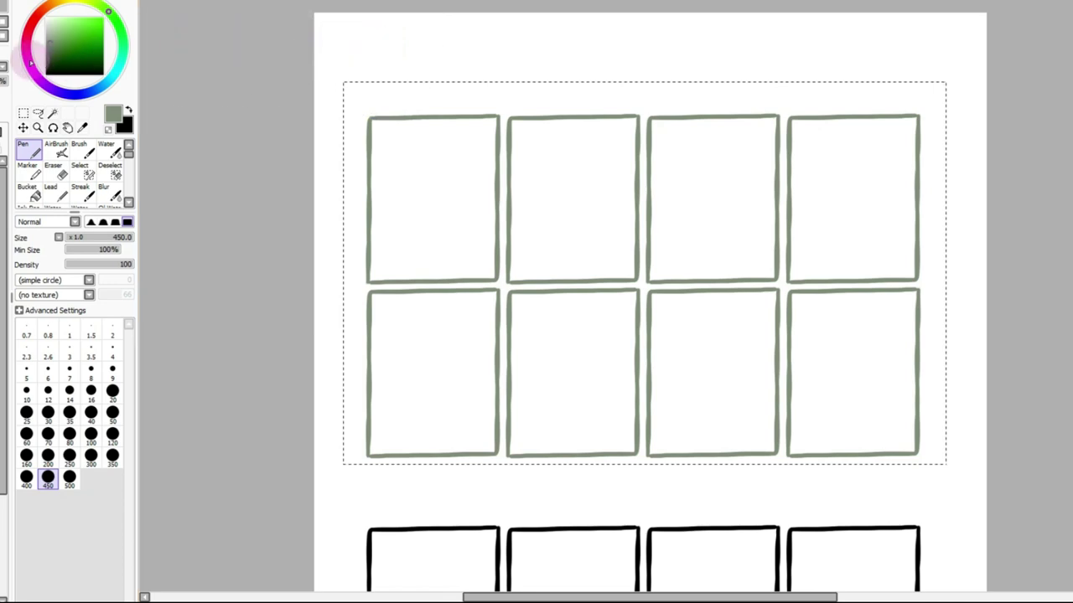
{"action": "mouse_move", "coordinate": [360, 142]}
{"action": "left_mouse_down"}
{"action": "mouse_move", "coordinate": [780, 156]}
{"action": "mouse_move", "coordinate": [886, 142]}
{"action": "mouse_move", "coordinate": [908, 208]}
{"action": "mouse_move", "coordinate": [925, 388]}
{"action": "mouse_move", "coordinate": [630, 429]}
{"action": "mouse_move", "coordinate": [388, 266]}
{"action": "mouse_move", "coordinate": [489, 318]}
{"action": "mouse_move", "coordinate": [596, 432]}
{"action": "mouse_move", "coordinate": [727, 296]}
{"action": "left_mouse_up"}
{"action": "left_click", "coordinate": [24, 113]}
{"action": "left_click", "coordinate": [205, 79]}
Try deleting the boxes from the page, undo the deletion and frame the upper block again
{"action": "key", "text": "Delete"}
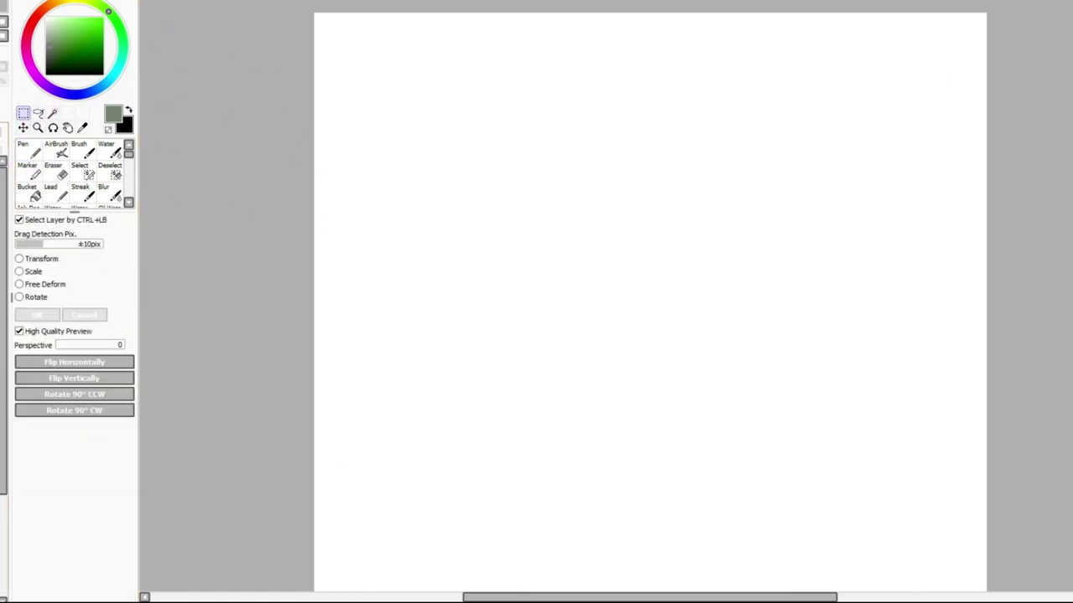
{"action": "key", "text": "ctrl+z"}
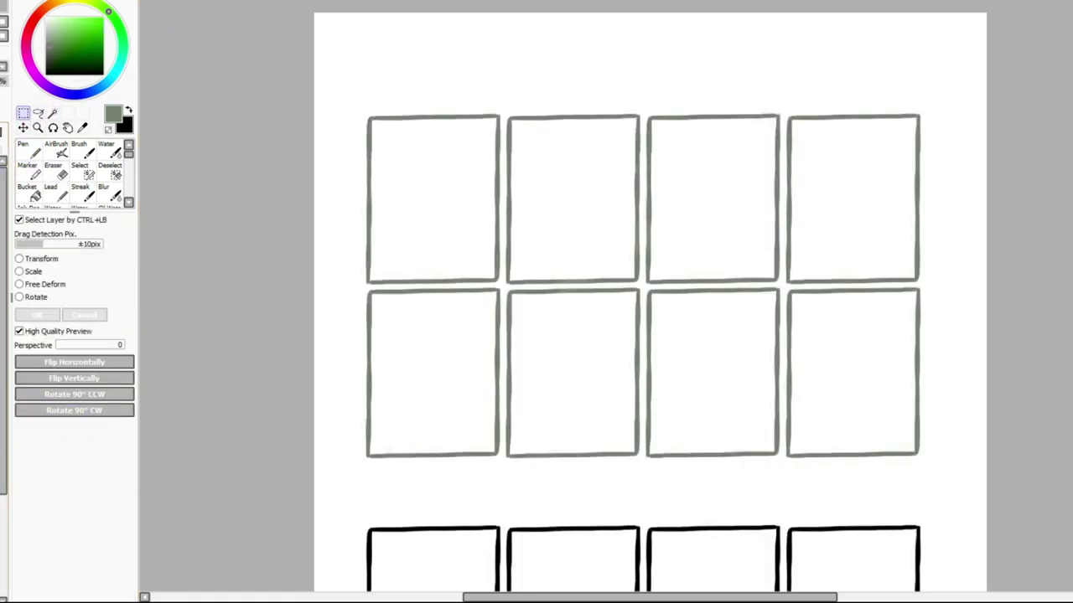
{"action": "left_click_drag", "start_coordinate": [349, 96], "coordinate": [979, 508]}
Test a dark green wavy stroke across the upper row of boxes with a size 14 brush, and undo it
{"action": "left_click_drag", "start_coordinate": [91, 69], "coordinate": [58, 37]}
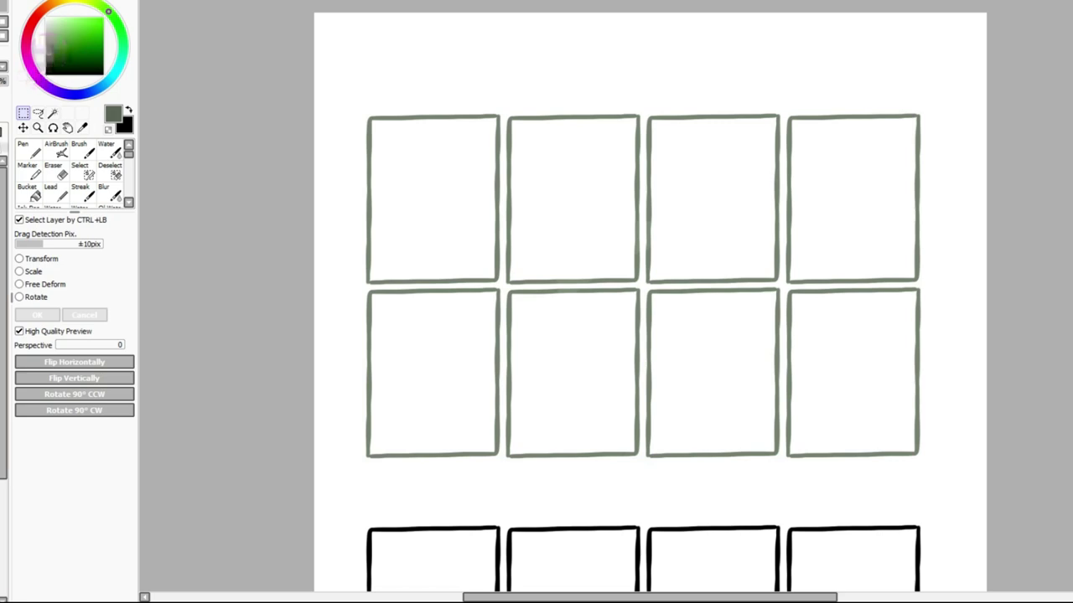
{"action": "left_click", "coordinate": [80, 151]}
{"action": "left_click", "coordinate": [70, 439]}
{"action": "mouse_move", "coordinate": [445, 182]}
{"action": "left_mouse_down"}
{"action": "mouse_move", "coordinate": [433, 240]}
{"action": "mouse_move", "coordinate": [766, 258]}
{"action": "mouse_move", "coordinate": [979, 233]}
{"action": "left_mouse_up"}
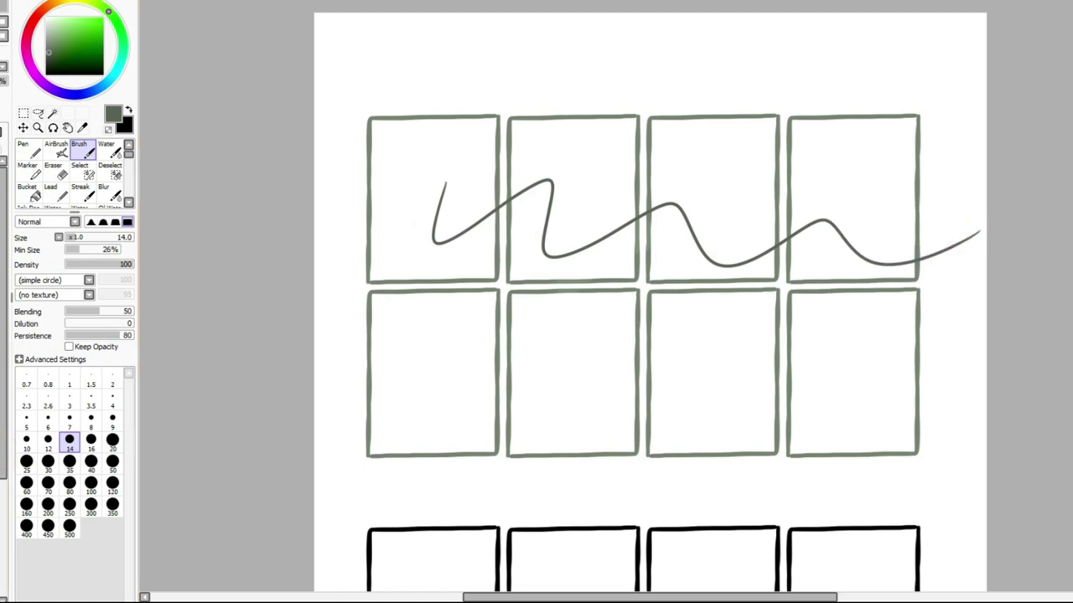
{"action": "left_click", "coordinate": [1, 266]}
{"action": "left_click", "coordinate": [2, 266]}
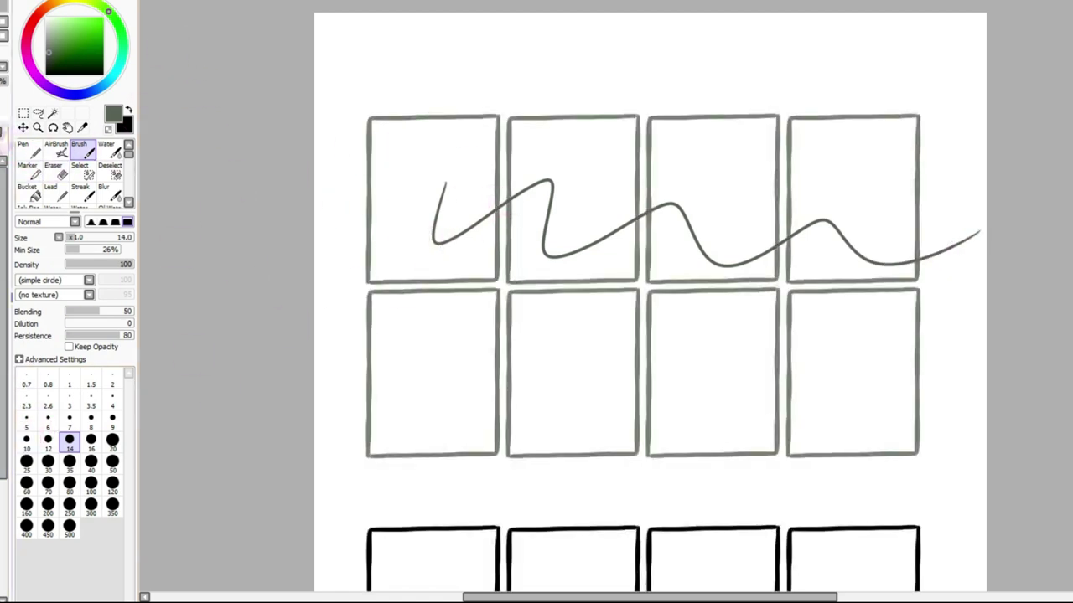
{"action": "key", "text": "ctrl+z"}
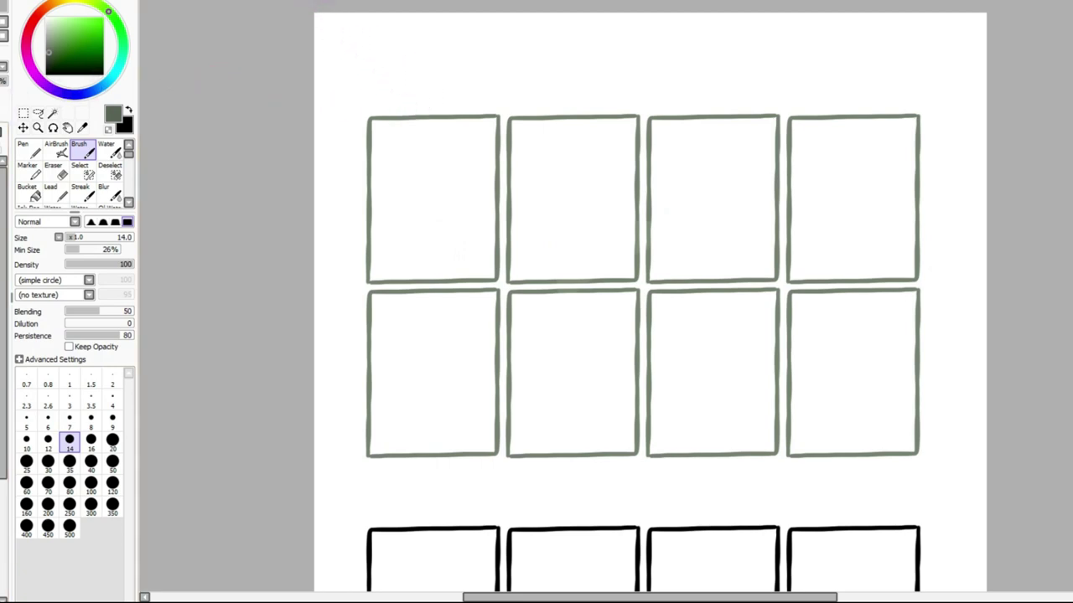
Choose a muted brown brush colour, test it with a wavy stroke across the upper row of boxes, and undo the stroke
{"action": "left_click", "coordinate": [318, 1]}
{"action": "left_click", "coordinate": [56, 8]}
{"action": "left_click", "coordinate": [48, 38]}
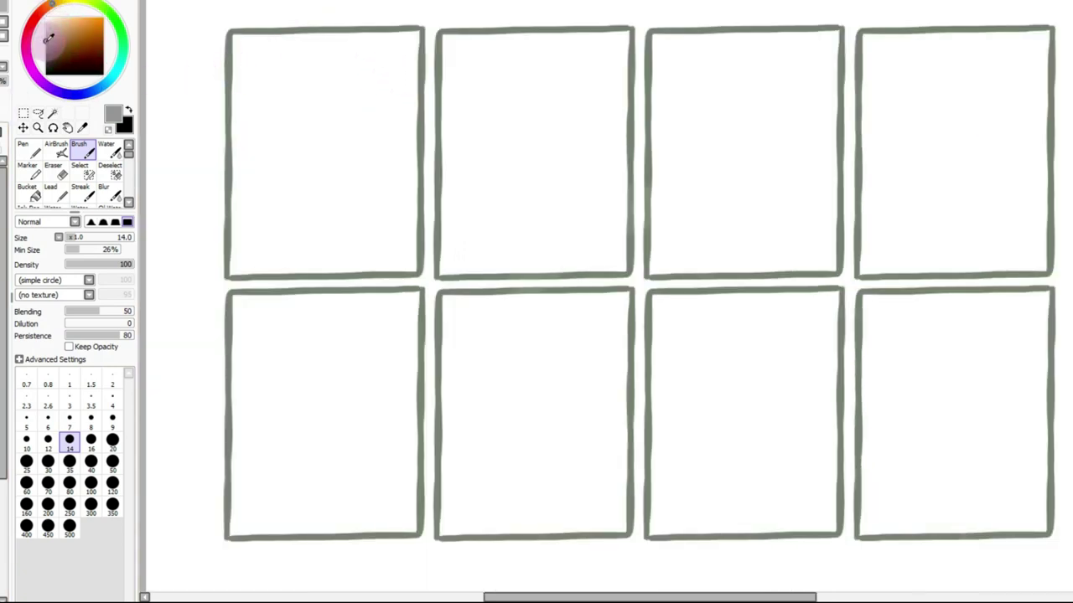
{"action": "left_click_drag", "start_coordinate": [296, 203], "coordinate": [1037, 163]}
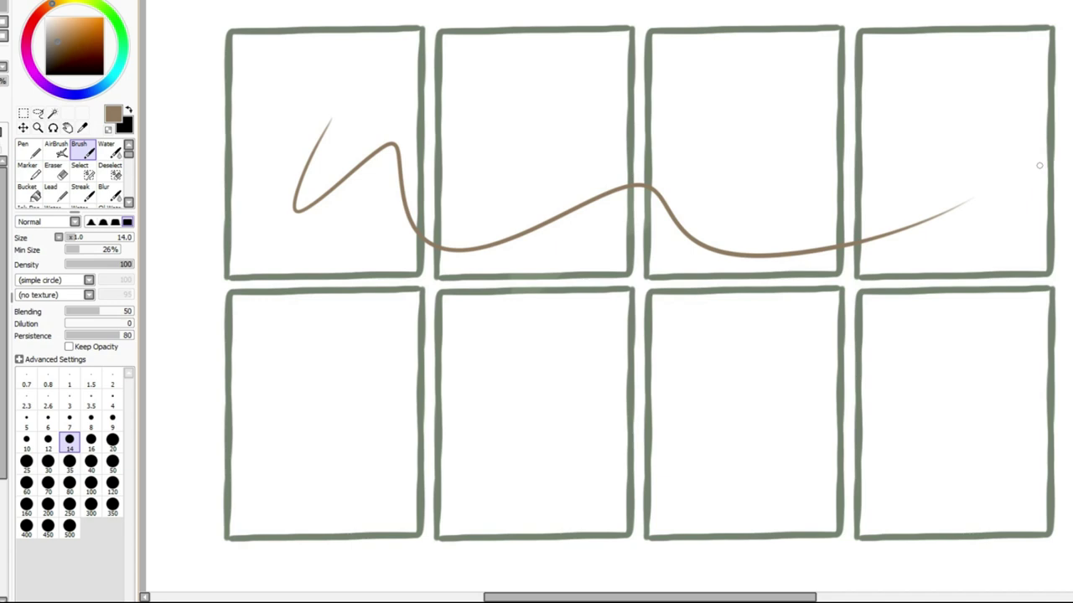
{"action": "key", "text": "ctrl+z"}
{"action": "scroll", "coordinate": [641, 293], "scroll_direction": "up", "scroll_amount": 1}
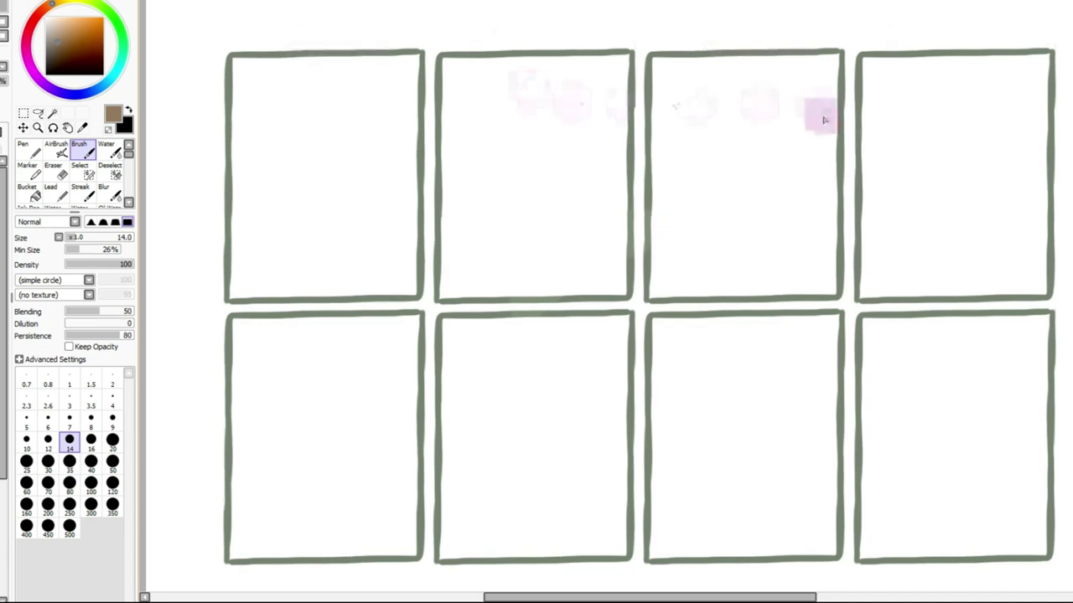
Set the brush size to 16 and sketch a brown double-headed arrow spanning the second and third boxes of the upper row
{"action": "left_click", "coordinate": [91, 439]}
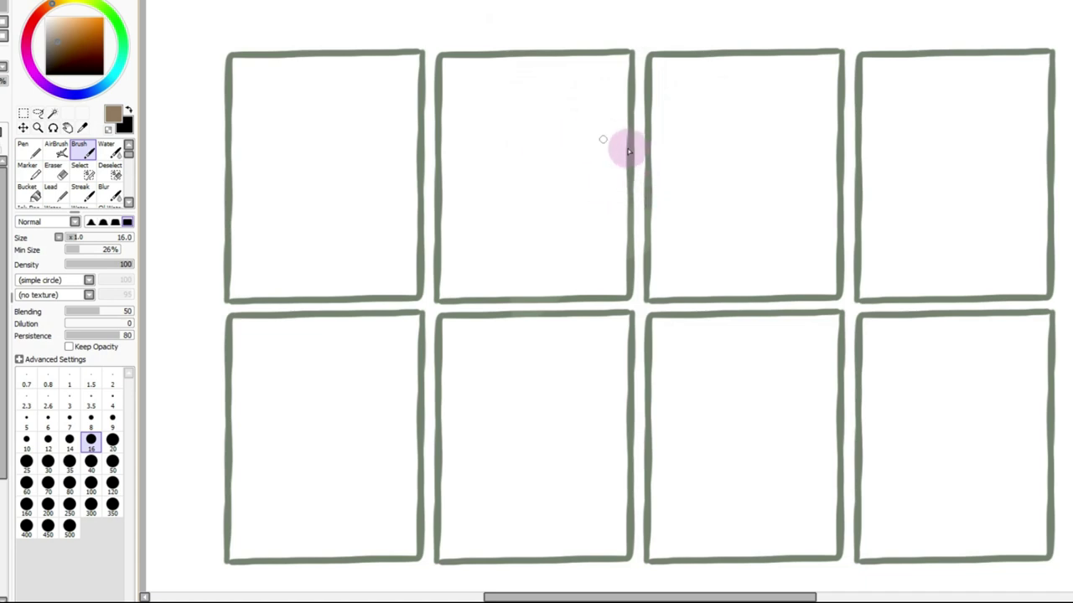
{"action": "mouse_move", "coordinate": [574, 165]}
{"action": "left_mouse_down"}
{"action": "mouse_move", "coordinate": [742, 176]}
{"action": "mouse_move", "coordinate": [593, 178]}
{"action": "left_mouse_up"}
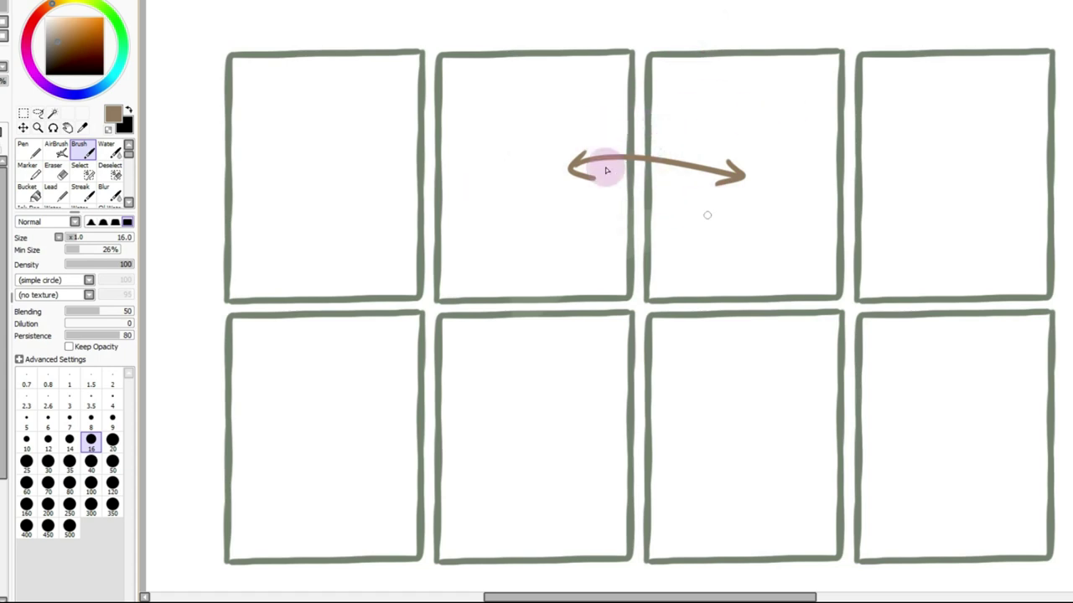
Examine the desert kit's sketches, coloured boxes and palette, and the ocean kit's box artwork as layout references
{"action": "left_click", "coordinate": [344, 0]}
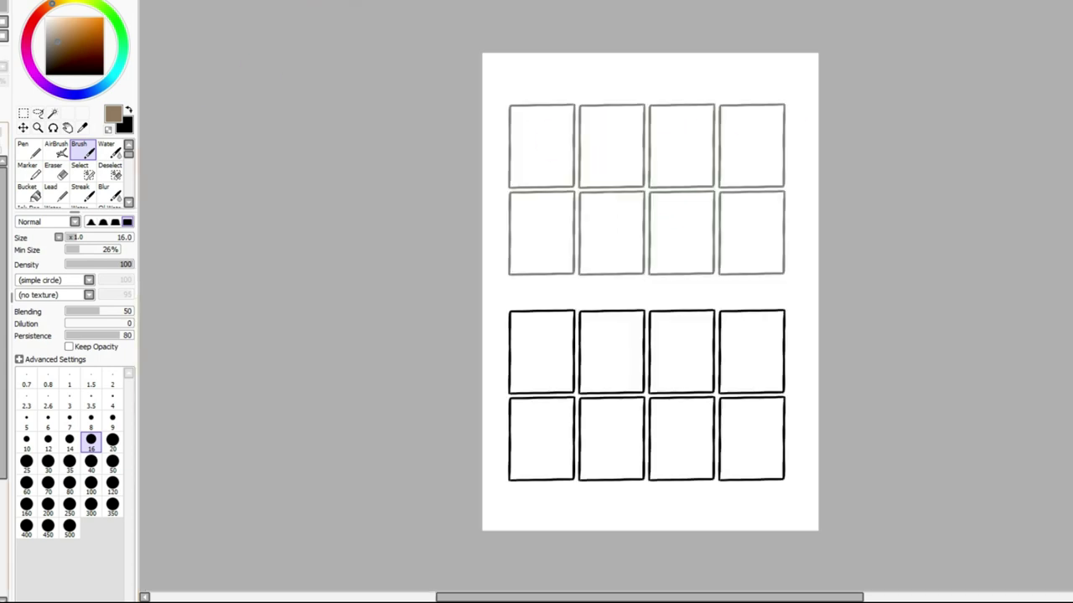
{"action": "key", "text": "Delete"}
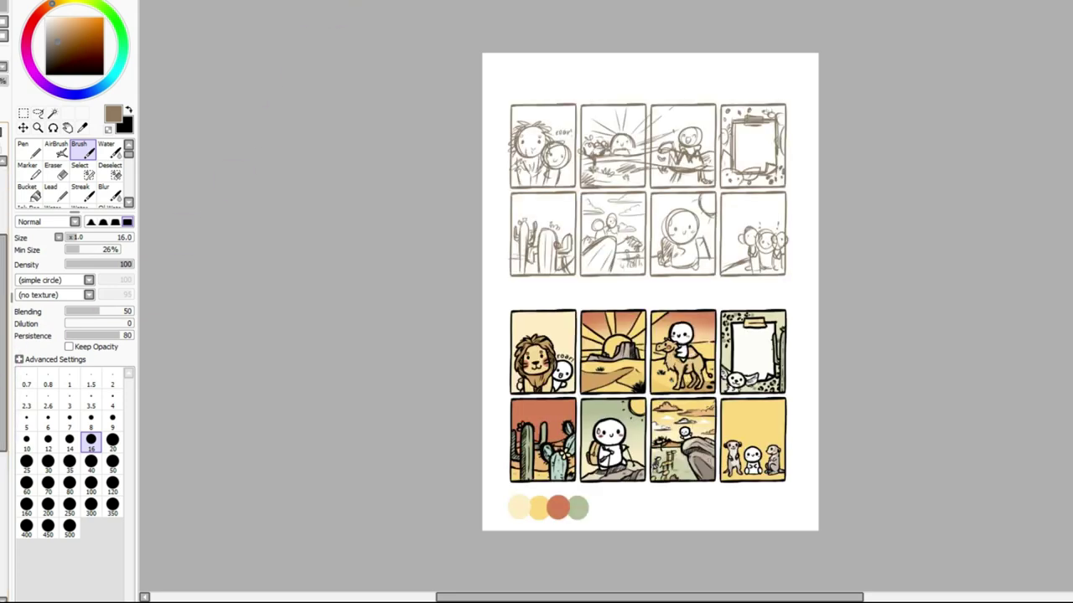
{"action": "key", "text": "ctrl+plus"}
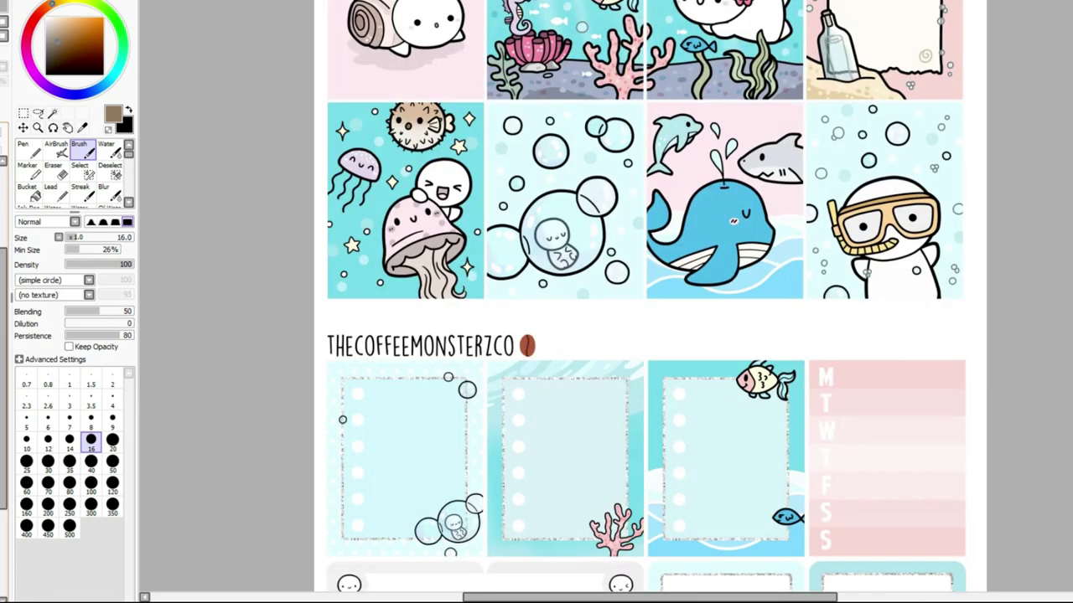
{"action": "scroll", "coordinate": [520, 224], "scroll_direction": "up", "scroll_amount": 3}
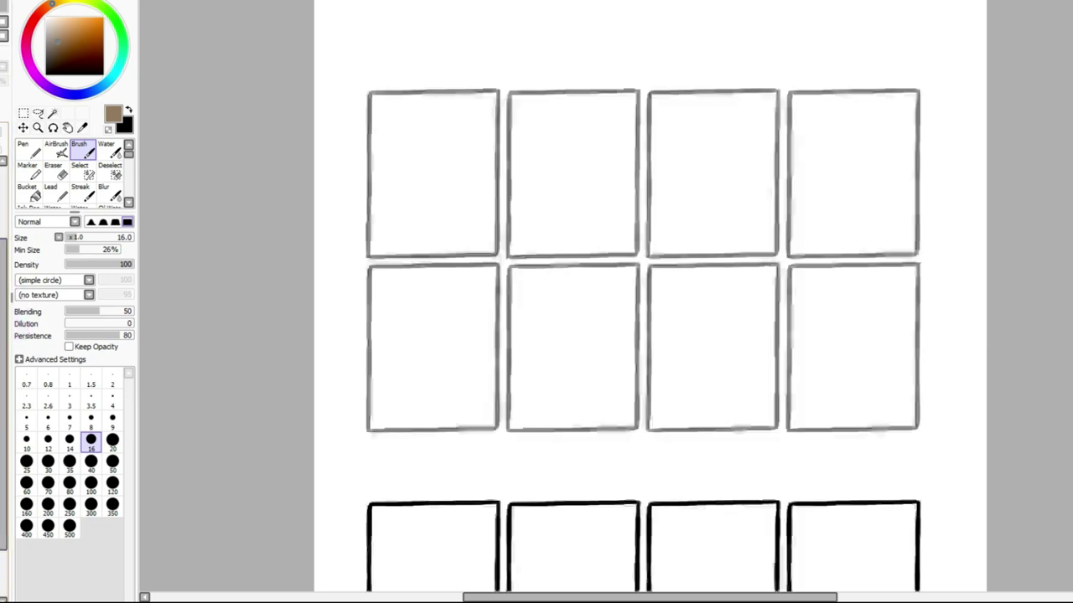
Sketch two gently wavy brown horizontal lines running continuously across the second and third boxes of the upper row
{"action": "left_click_drag", "start_coordinate": [441, 247], "coordinate": [828, 242]}
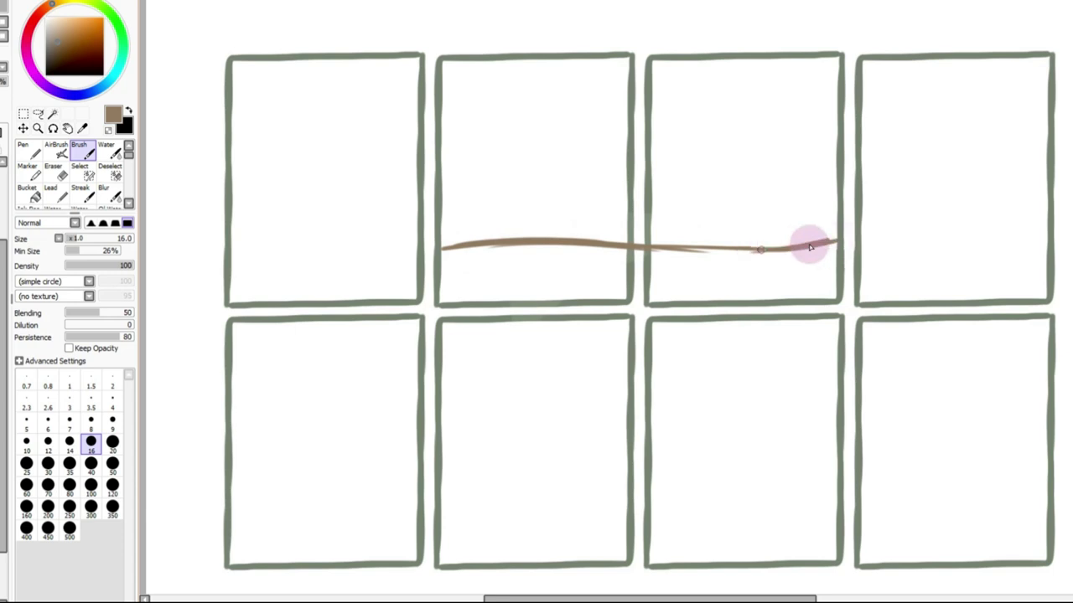
{"action": "mouse_move", "coordinate": [761, 244]}
{"action": "left_mouse_down"}
{"action": "mouse_move", "coordinate": [571, 238]}
{"action": "mouse_move", "coordinate": [451, 261]}
{"action": "mouse_move", "coordinate": [476, 251]}
{"action": "mouse_move", "coordinate": [442, 223]}
{"action": "mouse_move", "coordinate": [836, 216]}
{"action": "left_mouse_up"}
{"action": "left_click_drag", "start_coordinate": [764, 221], "coordinate": [670, 216]}
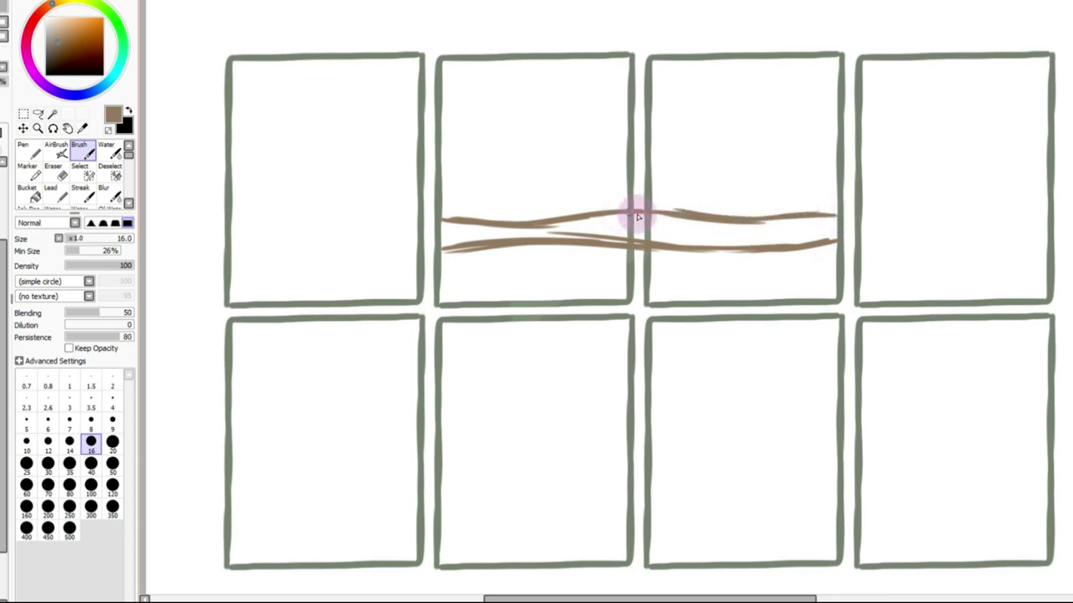
{"action": "mouse_move", "coordinate": [444, 223]}
{"action": "left_mouse_down"}
{"action": "mouse_move", "coordinate": [456, 224]}
{"action": "mouse_move", "coordinate": [457, 249]}
{"action": "left_mouse_up"}
{"action": "scroll", "coordinate": [641, 311], "scroll_direction": "up", "scroll_amount": 1}
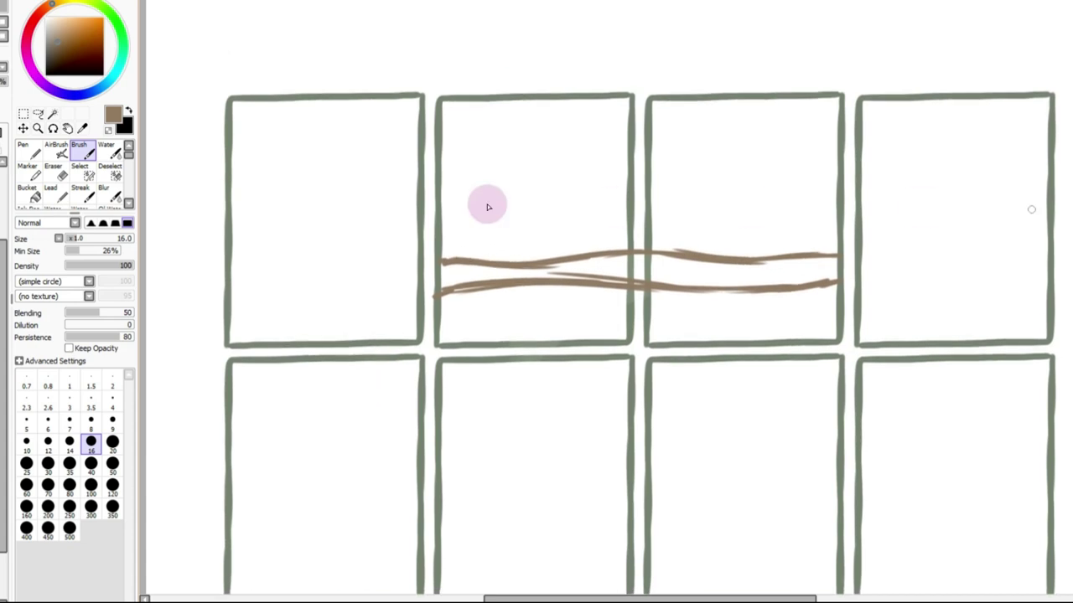
Sketch a tall tree trunk near the right edge of the third upper box, with a branch forking up towards the box's top
{"action": "scroll", "coordinate": [335, 3], "scroll_direction": "up", "scroll_amount": 1}
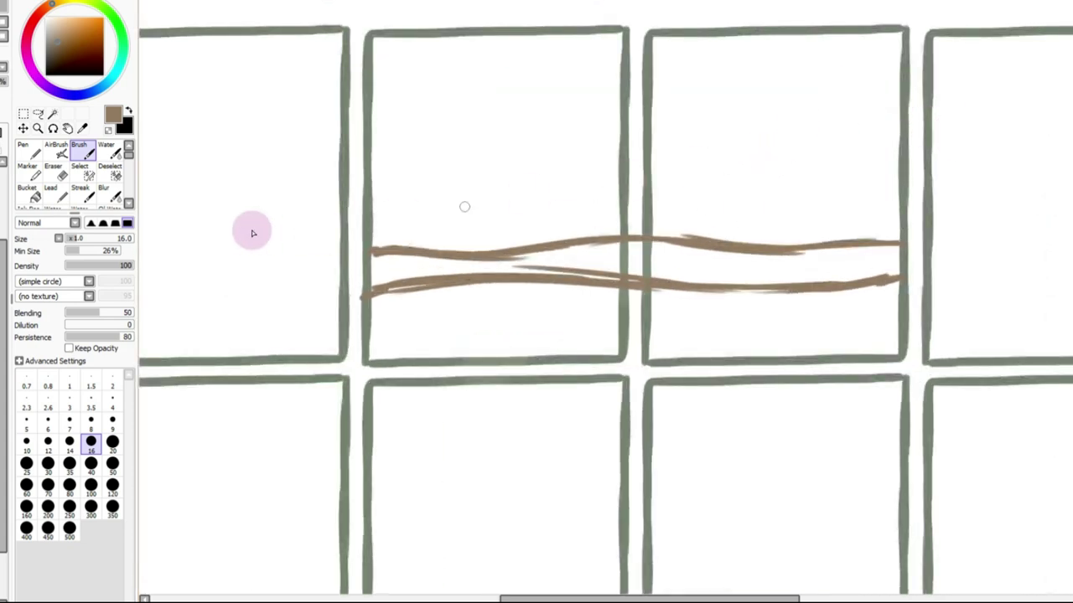
{"action": "left_click_drag", "start_coordinate": [871, 37], "coordinate": [877, 285]}
{"action": "key", "text": "ctrl+z"}
{"action": "mouse_move", "coordinate": [866, 177]}
{"action": "left_mouse_down"}
{"action": "mouse_move", "coordinate": [866, 34]}
{"action": "mouse_move", "coordinate": [880, 333]}
{"action": "mouse_move", "coordinate": [872, 31]}
{"action": "left_mouse_up"}
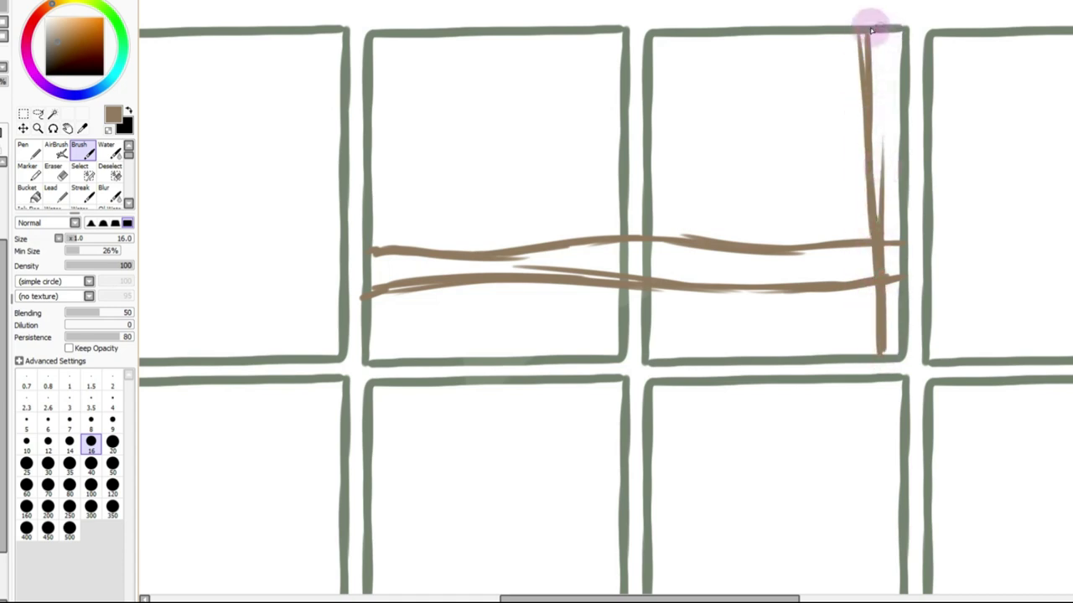
{"action": "key", "text": "ctrl+z"}
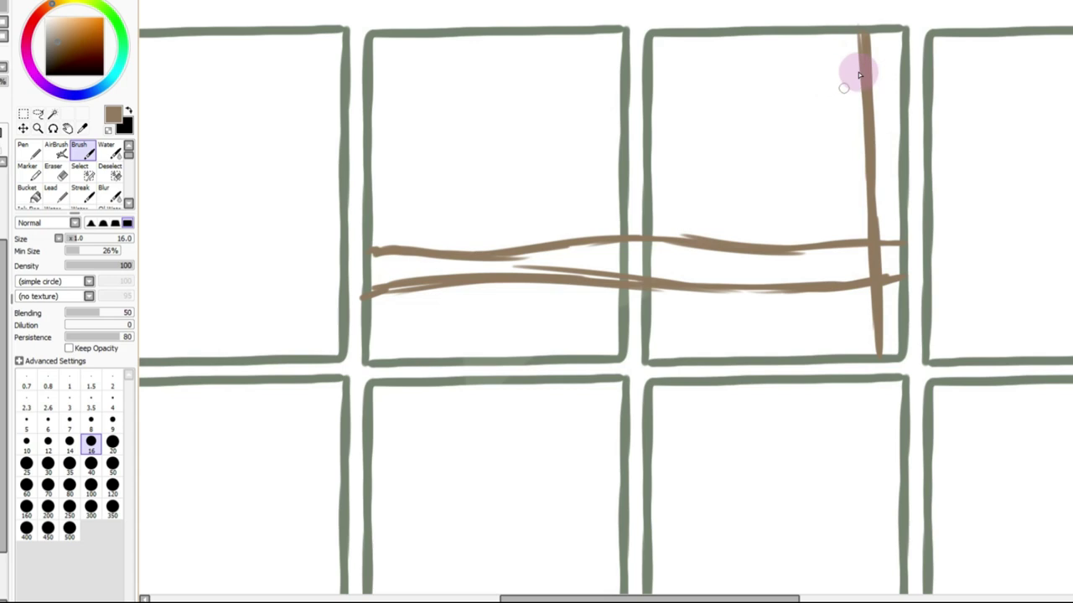
{"action": "mouse_move", "coordinate": [814, 31]}
{"action": "left_mouse_down"}
{"action": "mouse_move", "coordinate": [855, 69]}
{"action": "mouse_move", "coordinate": [862, 86]}
{"action": "mouse_move", "coordinate": [805, 31]}
{"action": "mouse_move", "coordinate": [867, 128]}
{"action": "mouse_move", "coordinate": [828, 72]}
{"action": "mouse_move", "coordinate": [879, 100]}
{"action": "left_mouse_up"}
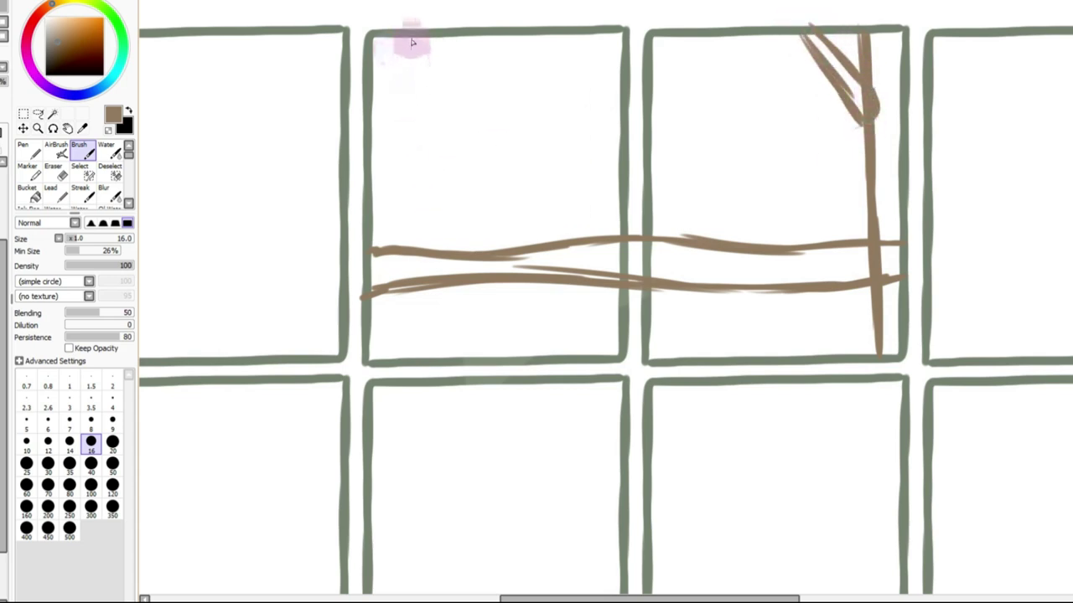
Sketch a matching tree trunk near the left edge of the second upper box, with a branch forking up and inward
{"action": "mouse_move", "coordinate": [411, 41]}
{"action": "left_mouse_down"}
{"action": "mouse_move", "coordinate": [401, 154]}
{"action": "mouse_move", "coordinate": [420, 44]}
{"action": "mouse_move", "coordinate": [405, 198]}
{"action": "left_mouse_up"}
{"action": "left_click_drag", "start_coordinate": [403, 125], "coordinate": [397, 302]}
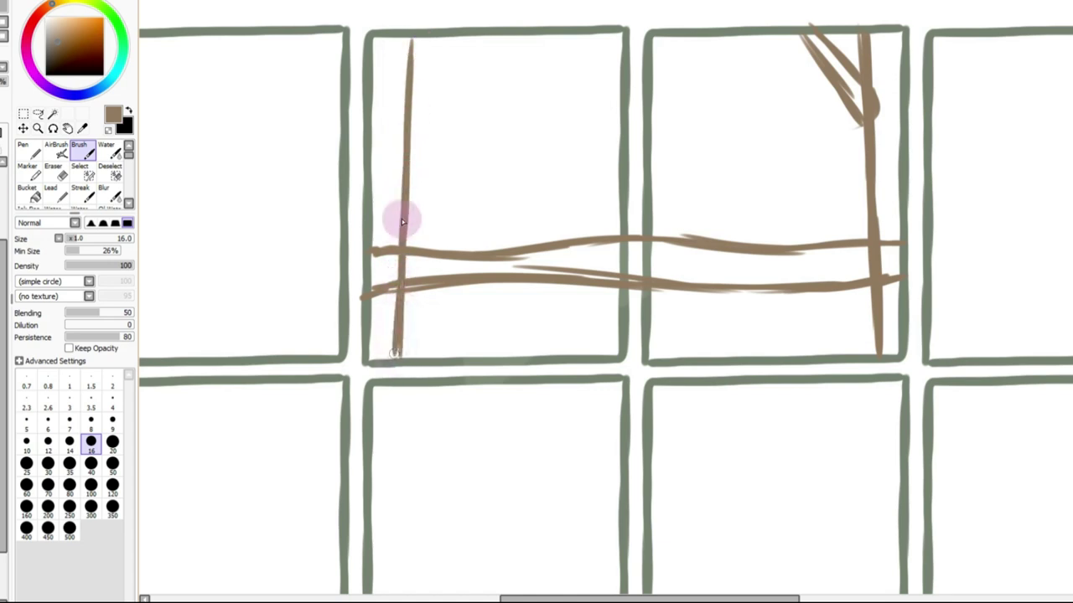
{"action": "mouse_move", "coordinate": [402, 192]}
{"action": "left_mouse_down"}
{"action": "mouse_move", "coordinate": [376, 196]}
{"action": "mouse_move", "coordinate": [400, 178]}
{"action": "mouse_move", "coordinate": [376, 206]}
{"action": "mouse_move", "coordinate": [406, 177]}
{"action": "left_mouse_up"}
{"action": "key", "text": "ctrl+z"}
{"action": "mouse_move", "coordinate": [410, 123]}
{"action": "left_mouse_down"}
{"action": "mouse_move", "coordinate": [464, 48]}
{"action": "mouse_move", "coordinate": [419, 139]}
{"action": "mouse_move", "coordinate": [482, 41]}
{"action": "left_mouse_up"}
{"action": "left_click_drag", "start_coordinate": [411, 107], "coordinate": [463, 41]}
{"action": "key", "text": "ctrl+z"}
{"action": "key", "text": "ctrl+z"}
{"action": "left_click_drag", "start_coordinate": [412, 115], "coordinate": [465, 38]}
{"action": "left_click_drag", "start_coordinate": [417, 144], "coordinate": [472, 40]}
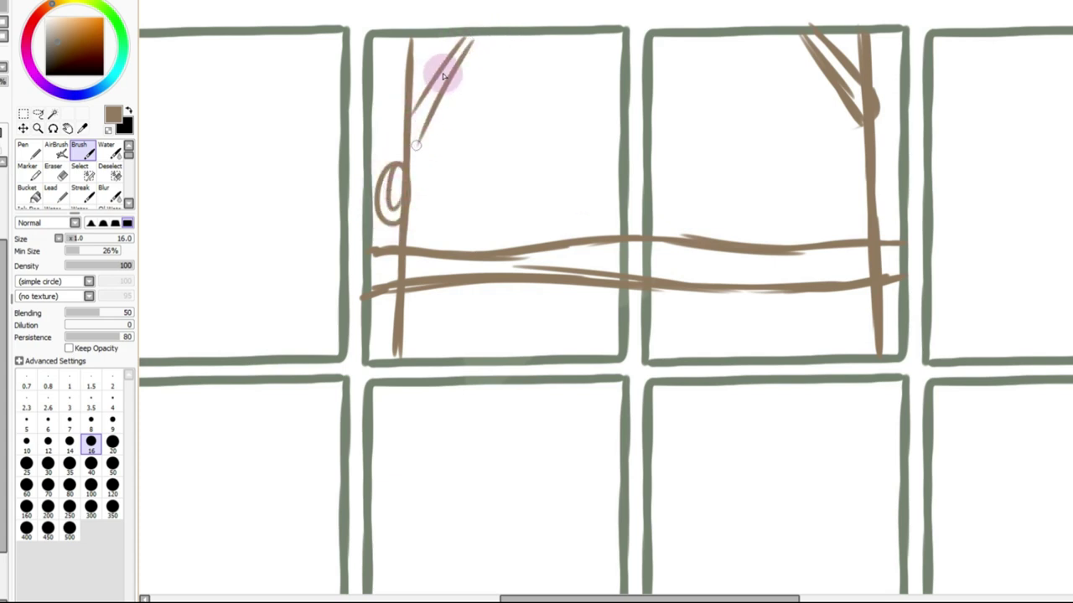
Erase the curl beside the second box's trunk and the horizontal line ends outside both trunks with a size 50 eraser
{"action": "left_click", "coordinate": [55, 171]}
{"action": "mouse_move", "coordinate": [400, 164]}
{"action": "left_mouse_down"}
{"action": "mouse_move", "coordinate": [380, 295]}
{"action": "mouse_move", "coordinate": [389, 247]}
{"action": "left_mouse_up"}
{"action": "left_click", "coordinate": [112, 490]}
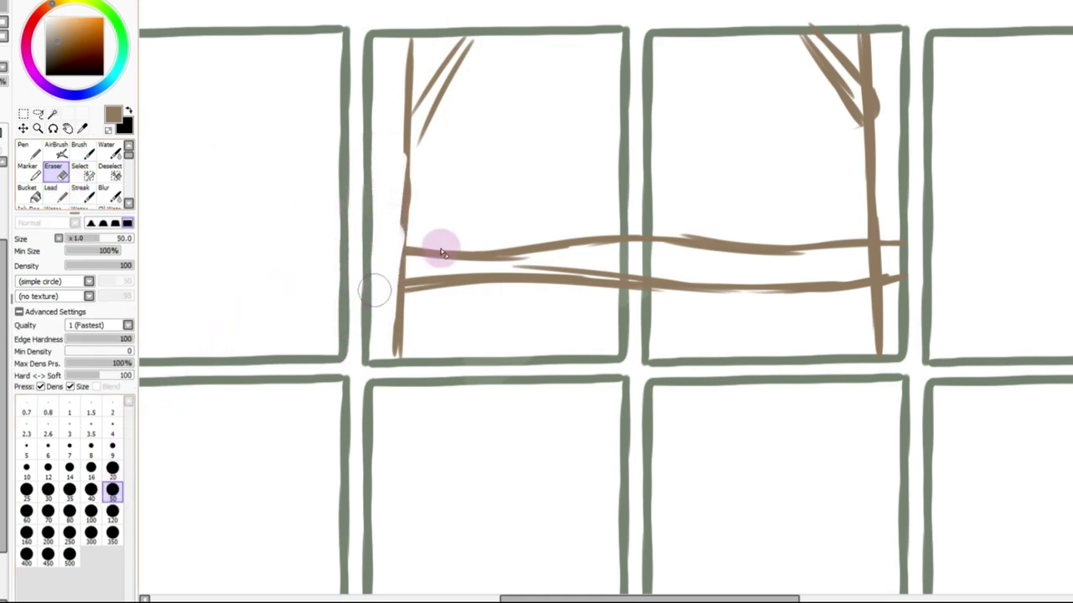
{"action": "left_click_drag", "start_coordinate": [905, 221], "coordinate": [901, 237]}
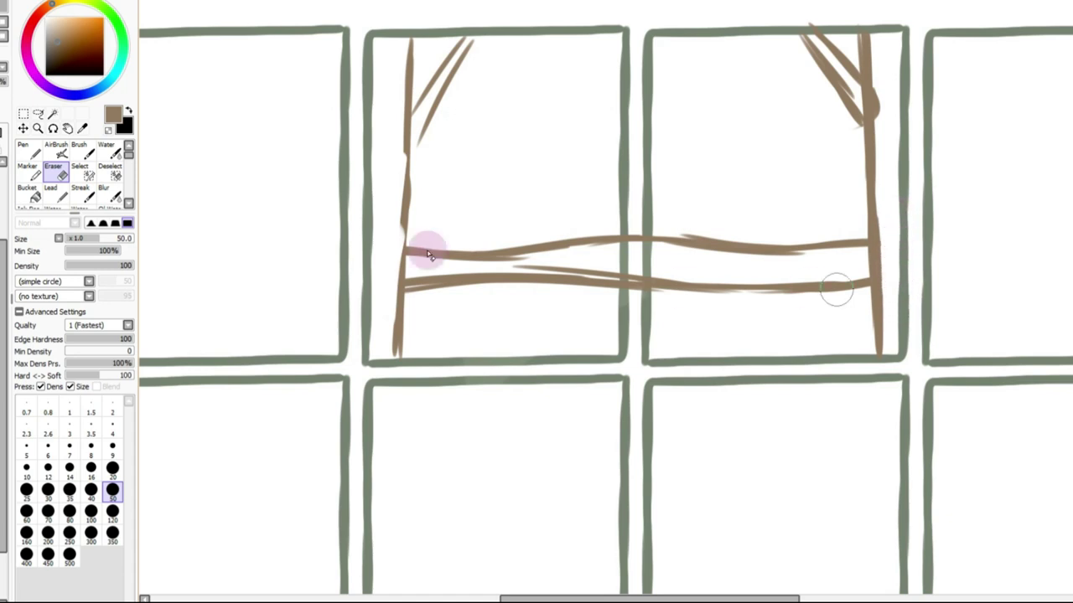
Add an outer edge to the second box's tree and strengthen its trunk and branch lines with the size 16 brush
{"action": "left_click", "coordinate": [79, 151]}
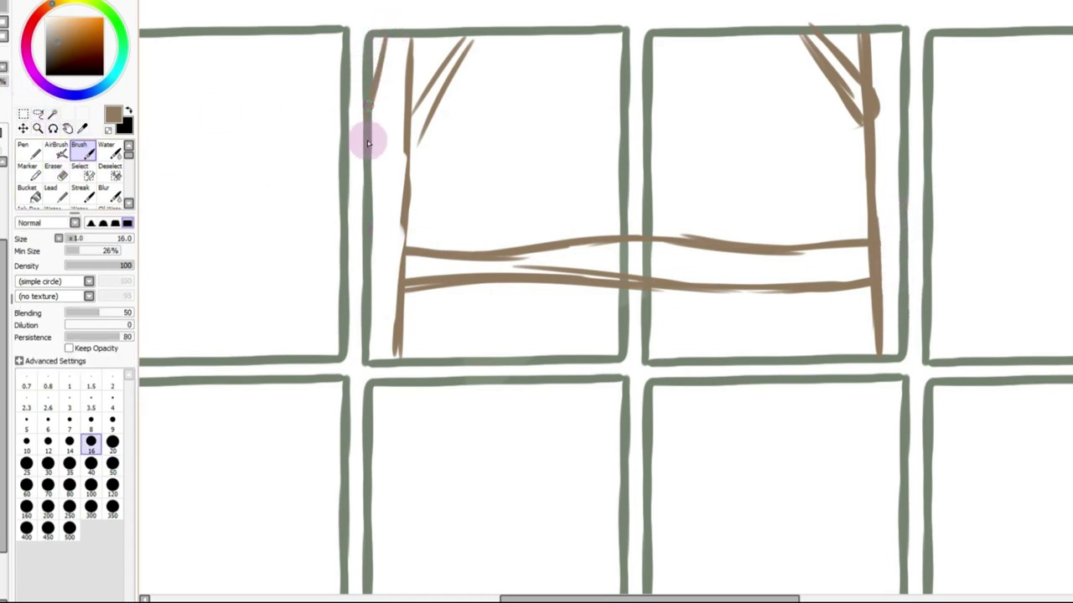
{"action": "left_click_drag", "start_coordinate": [388, 36], "coordinate": [367, 163]}
{"action": "left_click_drag", "start_coordinate": [414, 32], "coordinate": [399, 285]}
{"action": "left_click_drag", "start_coordinate": [398, 360], "coordinate": [397, 371]}
{"action": "left_click_drag", "start_coordinate": [440, 102], "coordinate": [414, 145]}
{"action": "left_click_drag", "start_coordinate": [478, 35], "coordinate": [415, 145]}
{"action": "mouse_move", "coordinate": [460, 52]}
{"action": "left_mouse_down"}
{"action": "mouse_move", "coordinate": [428, 98]}
{"action": "mouse_move", "coordinate": [417, 134]}
{"action": "left_mouse_up"}
Clear the filled-in inside of the branch forks on both trees with a size 14 eraser
{"action": "left_click", "coordinate": [53, 172]}
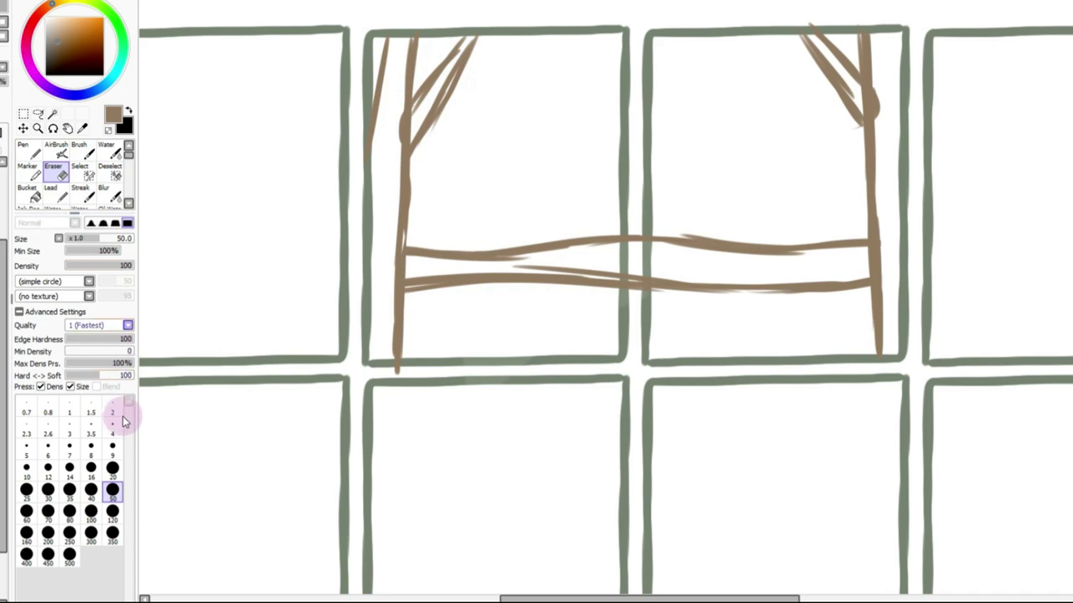
{"action": "left_click", "coordinate": [112, 446]}
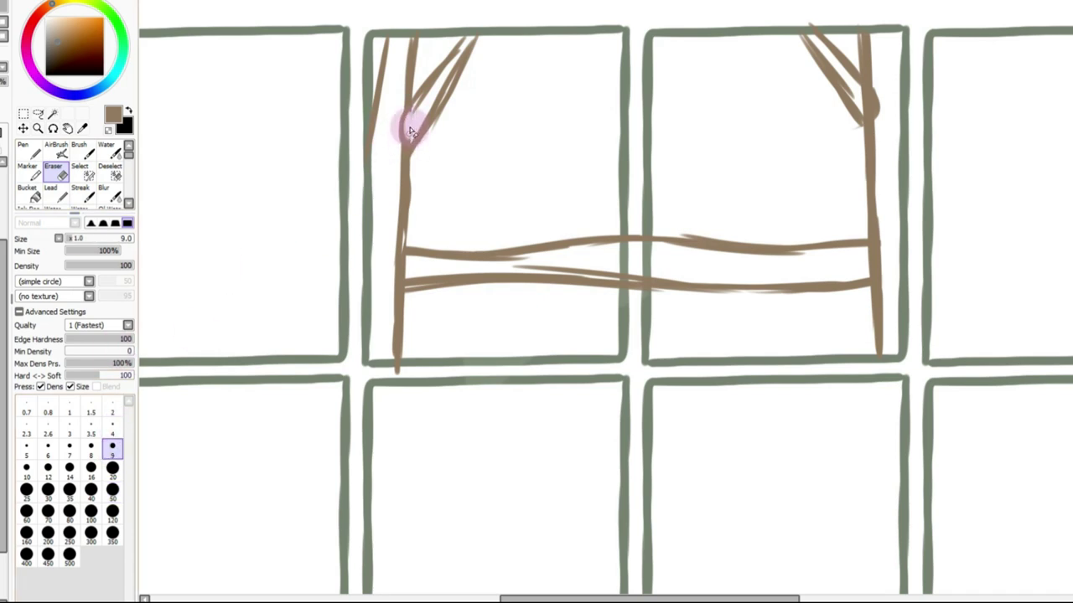
{"action": "left_click", "coordinate": [69, 468]}
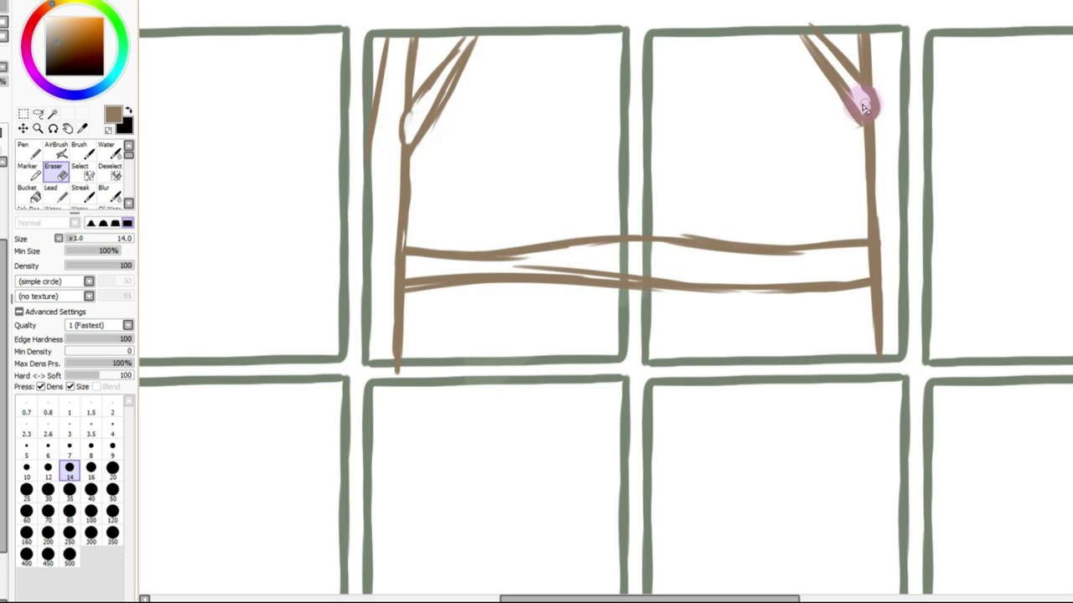
Add bark marks to the third box's tree, try an outer trunk edge there and erase it with the size 14 eraser
{"action": "left_click", "coordinate": [78, 151]}
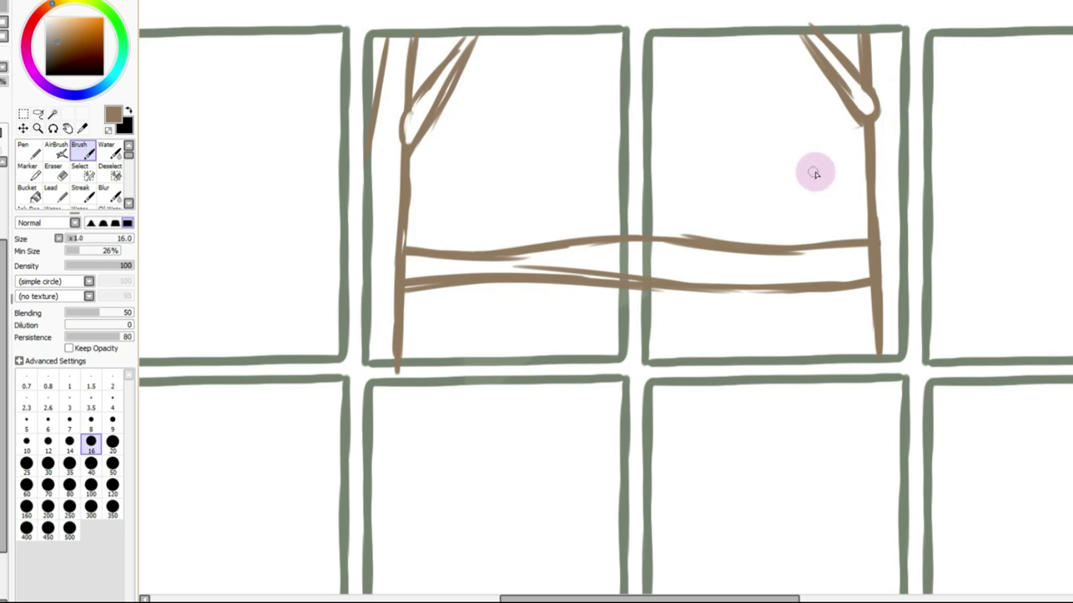
{"action": "left_click_drag", "start_coordinate": [884, 39], "coordinate": [891, 199]}
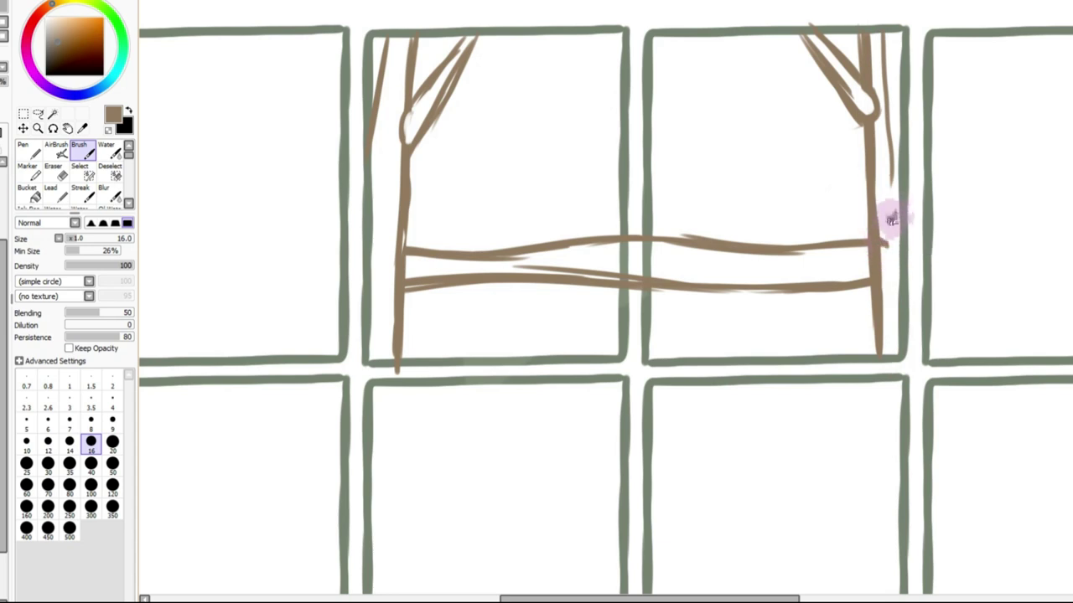
{"action": "left_click", "coordinate": [53, 171]}
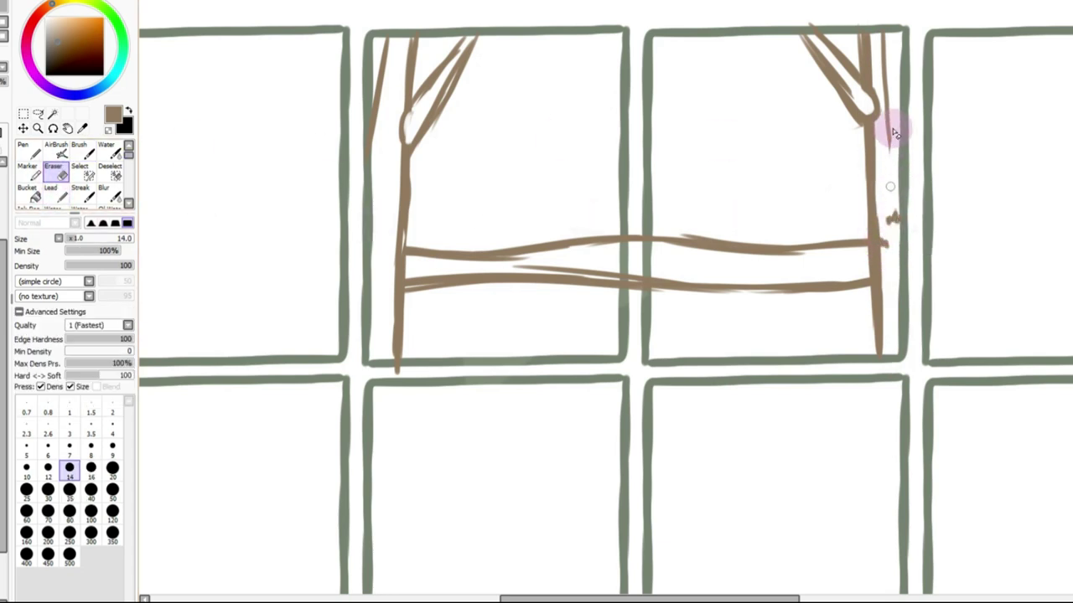
{"action": "left_click_drag", "start_coordinate": [884, 48], "coordinate": [891, 116]}
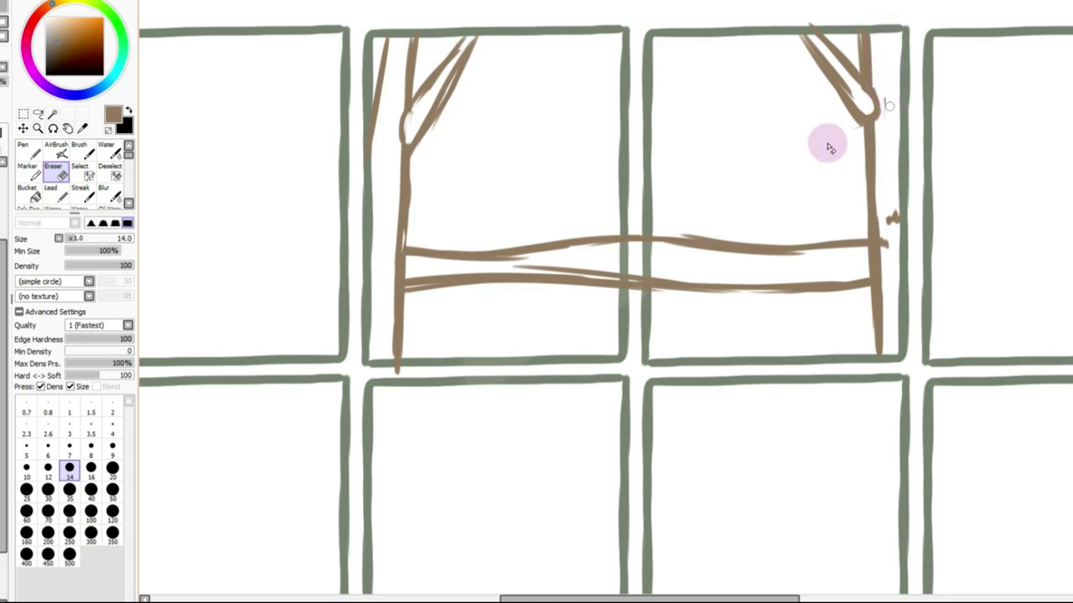
Paint small birch bark marks along the outer sides of both tree trunks with the size 16 brush
{"action": "left_click", "coordinate": [92, 152]}
{"action": "left_click", "coordinate": [377, 198]}
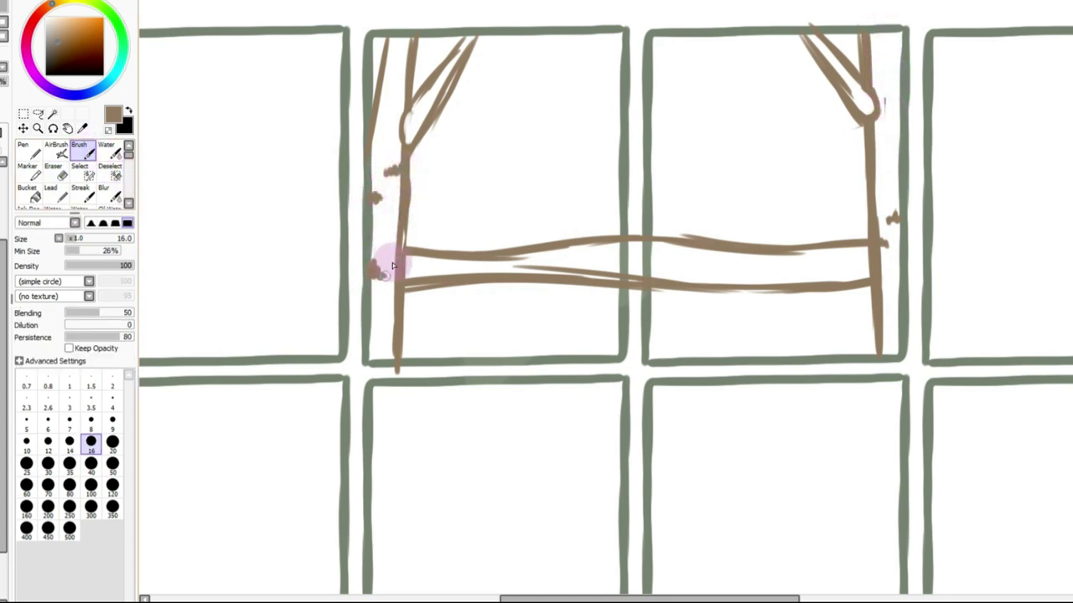
{"action": "left_click", "coordinate": [391, 241]}
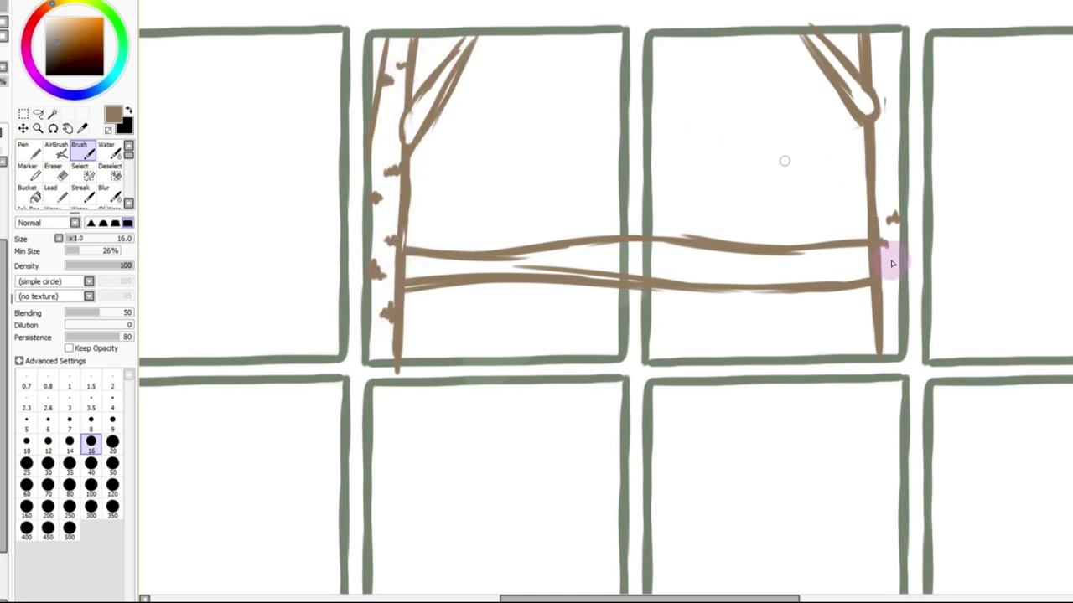
{"action": "left_click", "coordinate": [895, 144]}
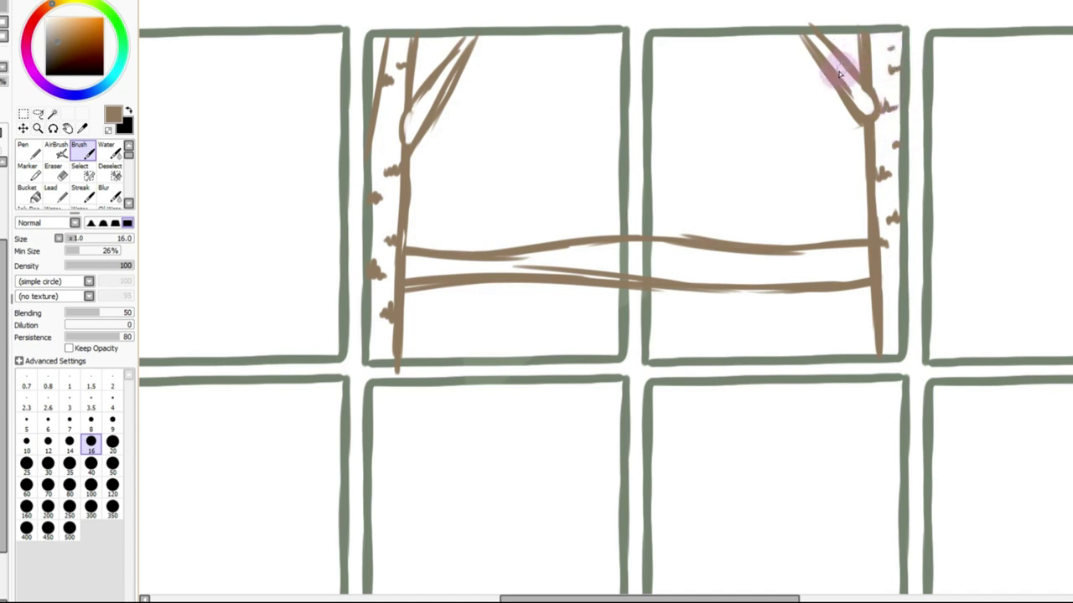
Sketch a seated round-headed character with closed eyes, a hair flower and grass tufts beside the third box's tree
{"action": "left_click", "coordinate": [311, 1]}
{"action": "left_click", "coordinate": [311, 0]}
{"action": "left_click", "coordinate": [315, 1]}
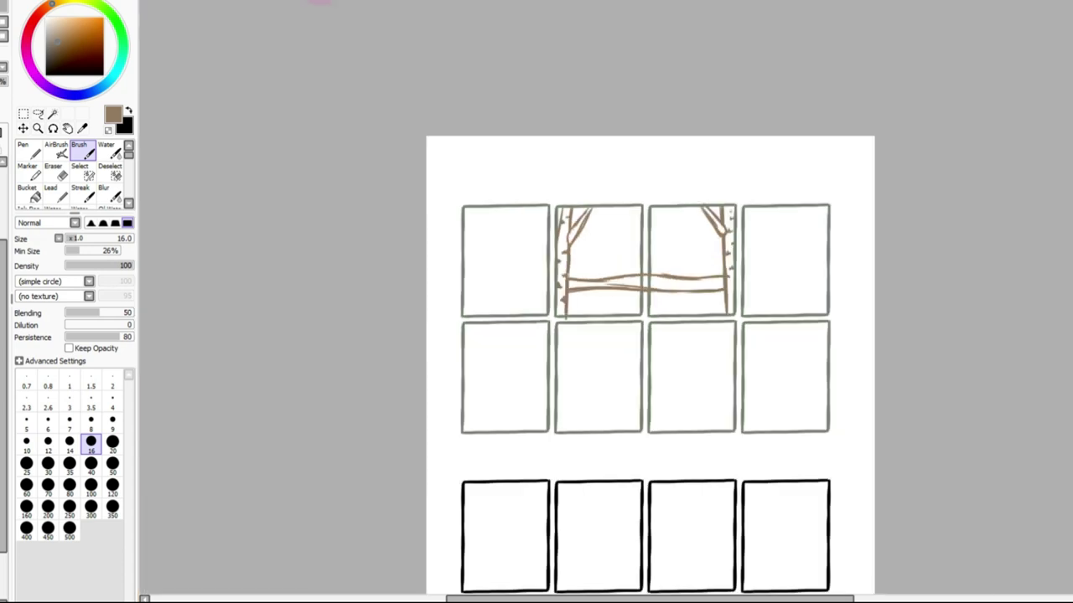
{"action": "scroll", "coordinate": [321, 2], "scroll_direction": "up", "scroll_amount": 3}
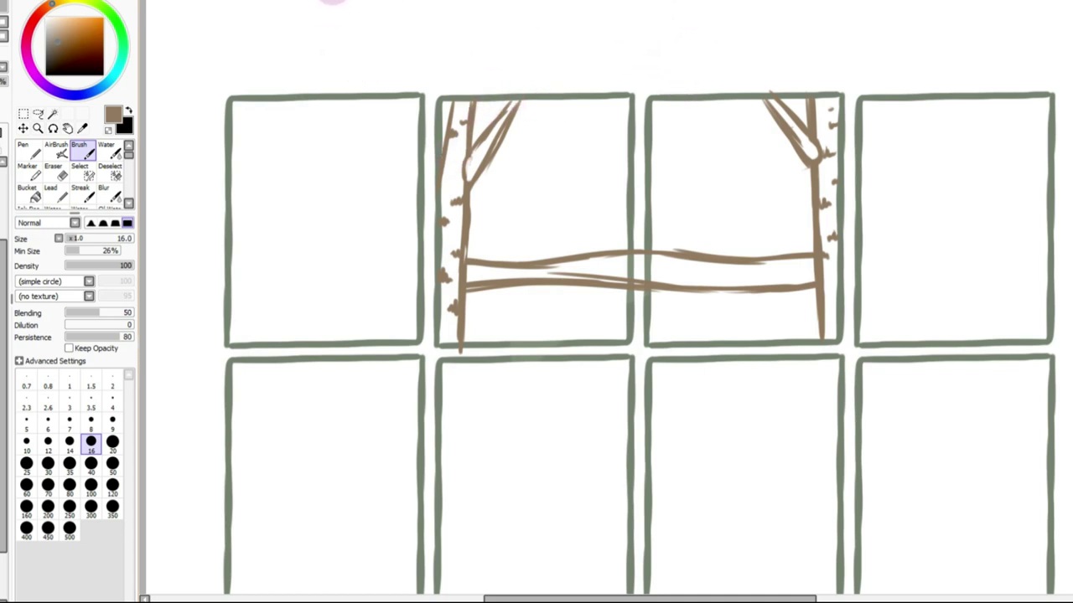
{"action": "scroll", "coordinate": [194, 21], "scroll_direction": "up", "scroll_amount": 1}
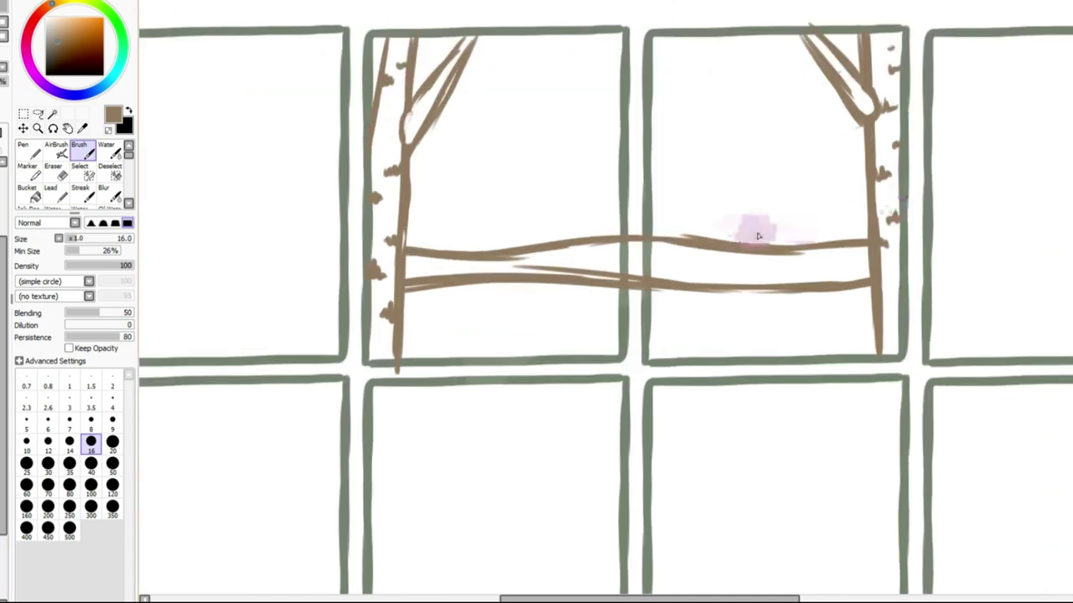
{"action": "mouse_move", "coordinate": [750, 191]}
{"action": "left_mouse_down"}
{"action": "mouse_move", "coordinate": [782, 268]}
{"action": "mouse_move", "coordinate": [782, 181]}
{"action": "mouse_move", "coordinate": [755, 269]}
{"action": "mouse_move", "coordinate": [788, 181]}
{"action": "mouse_move", "coordinate": [749, 225]}
{"action": "mouse_move", "coordinate": [761, 184]}
{"action": "mouse_move", "coordinate": [812, 255]}
{"action": "mouse_move", "coordinate": [814, 198]}
{"action": "mouse_move", "coordinate": [783, 273]}
{"action": "mouse_move", "coordinate": [755, 268]}
{"action": "mouse_move", "coordinate": [747, 295]}
{"action": "mouse_move", "coordinate": [764, 325]}
{"action": "mouse_move", "coordinate": [774, 315]}
{"action": "mouse_move", "coordinate": [825, 314]}
{"action": "left_mouse_up"}
{"action": "mouse_move", "coordinate": [830, 273]}
{"action": "left_mouse_down"}
{"action": "mouse_move", "coordinate": [828, 311]}
{"action": "mouse_move", "coordinate": [817, 263]}
{"action": "mouse_move", "coordinate": [810, 315]}
{"action": "mouse_move", "coordinate": [797, 303]}
{"action": "mouse_move", "coordinate": [747, 299]}
{"action": "mouse_move", "coordinate": [801, 277]}
{"action": "left_mouse_up"}
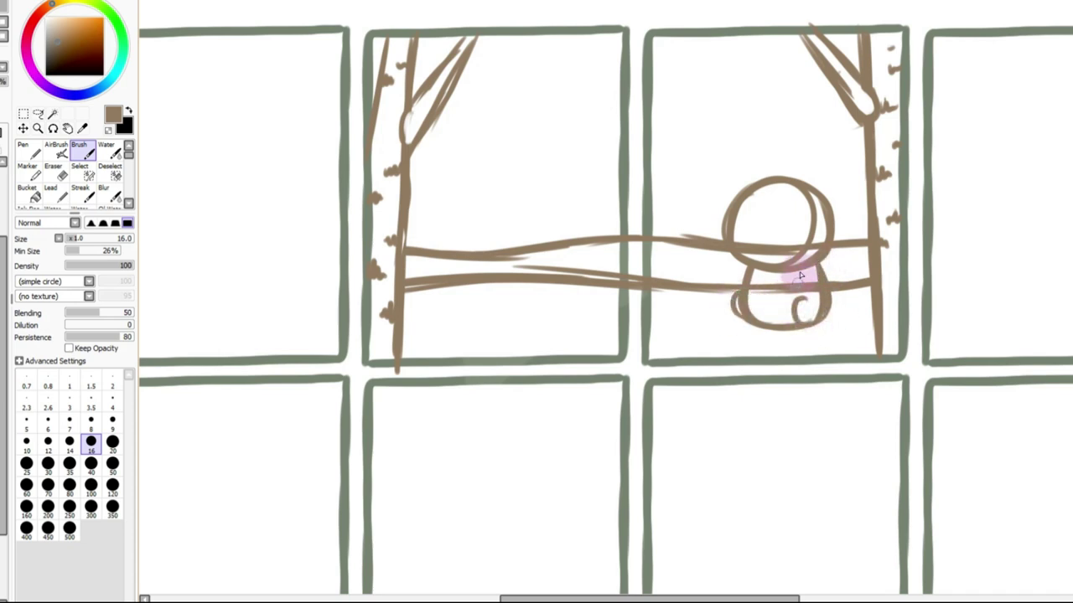
{"action": "left_click_drag", "start_coordinate": [749, 227], "coordinate": [801, 227]}
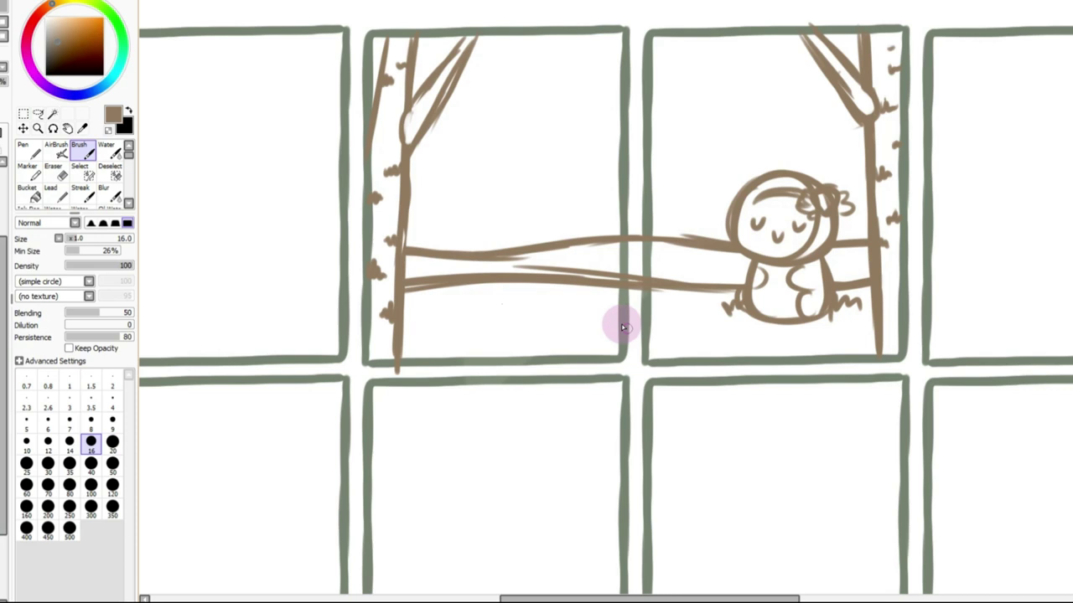
Sketch a curved pond outline along the ground, running from the second box across the gap into the third
{"action": "left_click_drag", "start_coordinate": [570, 309], "coordinate": [455, 350]}
{"action": "key", "text": "ctrl+z"}
{"action": "mouse_move", "coordinate": [618, 299]}
{"action": "left_mouse_down"}
{"action": "mouse_move", "coordinate": [486, 314]}
{"action": "mouse_move", "coordinate": [516, 308]}
{"action": "mouse_move", "coordinate": [472, 328]}
{"action": "mouse_move", "coordinate": [467, 356]}
{"action": "left_mouse_up"}
{"action": "mouse_move", "coordinate": [701, 322]}
{"action": "left_mouse_down"}
{"action": "mouse_move", "coordinate": [675, 310]}
{"action": "mouse_move", "coordinate": [700, 367]}
{"action": "left_mouse_up"}
{"action": "left_click_drag", "start_coordinate": [655, 304], "coordinate": [702, 330]}
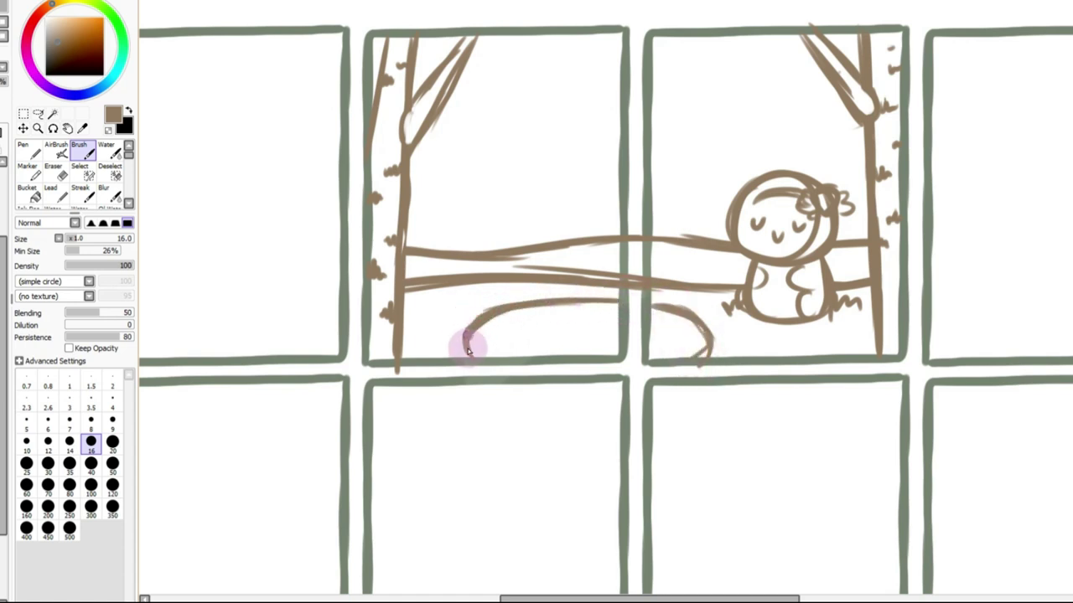
Erase the pond's rounded left end with the size 14 eraser and redraw it as a wavy bank with the size 16 brush
{"action": "left_click", "coordinate": [53, 172]}
{"action": "mouse_move", "coordinate": [484, 310]}
{"action": "left_mouse_down"}
{"action": "mouse_move", "coordinate": [464, 356]}
{"action": "mouse_move", "coordinate": [480, 361]}
{"action": "mouse_move", "coordinate": [488, 329]}
{"action": "mouse_move", "coordinate": [509, 309]}
{"action": "left_mouse_up"}
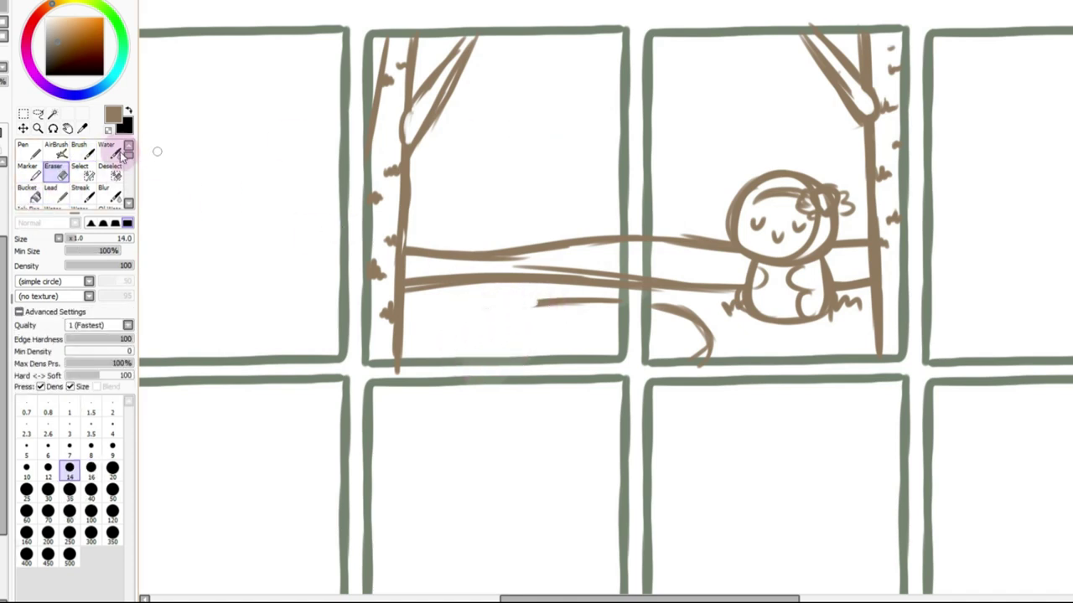
{"action": "left_click", "coordinate": [79, 149]}
{"action": "left_click_drag", "start_coordinate": [510, 315], "coordinate": [471, 355]}
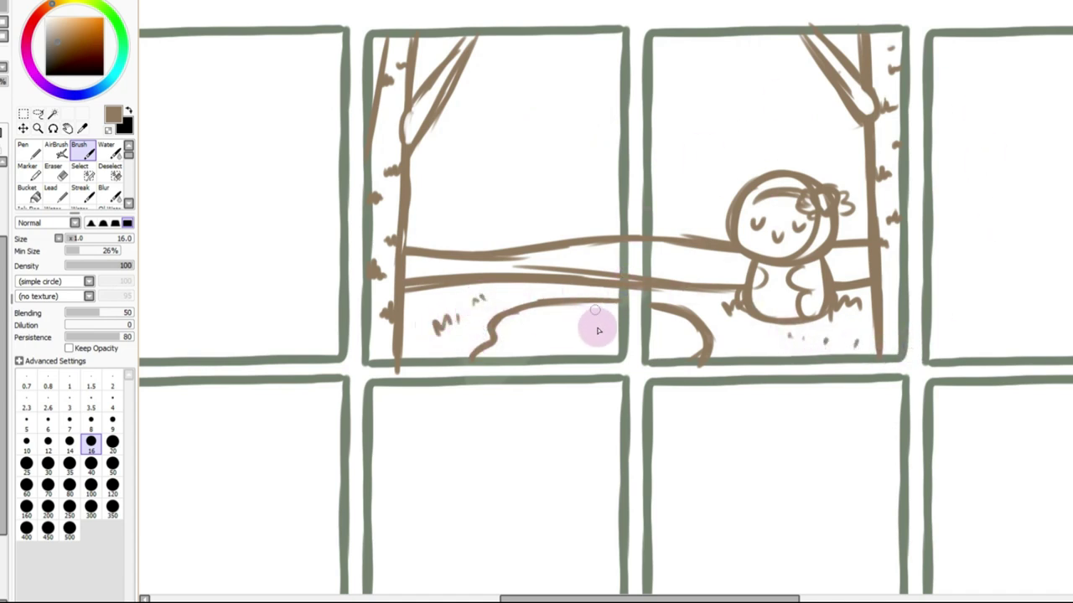
Add ripple rings inside the pond and grass tufts along its bank and on the ground below the character
{"action": "mouse_move", "coordinate": [522, 345]}
{"action": "left_mouse_down"}
{"action": "mouse_move", "coordinate": [601, 336]}
{"action": "mouse_move", "coordinate": [530, 341]}
{"action": "mouse_move", "coordinate": [590, 325]}
{"action": "mouse_move", "coordinate": [581, 316]}
{"action": "mouse_move", "coordinate": [583, 330]}
{"action": "mouse_move", "coordinate": [621, 332]}
{"action": "mouse_move", "coordinate": [578, 325]}
{"action": "left_mouse_up"}
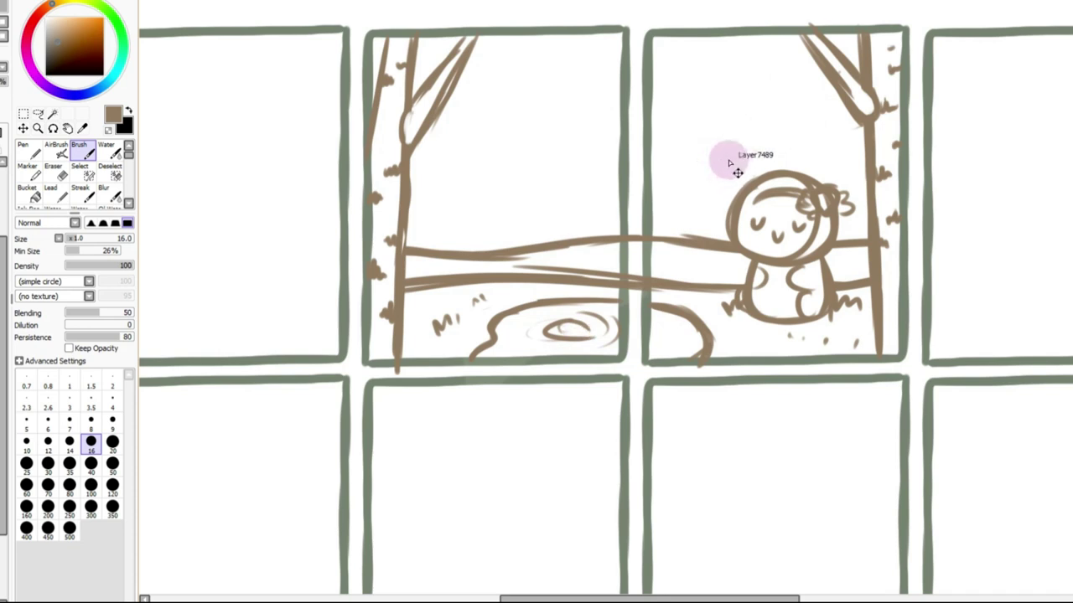
{"action": "left_click_drag", "start_coordinate": [516, 291], "coordinate": [515, 306]}
{"action": "left_click_drag", "start_coordinate": [525, 297], "coordinate": [516, 310]}
{"action": "left_click_drag", "start_coordinate": [462, 344], "coordinate": [469, 353]}
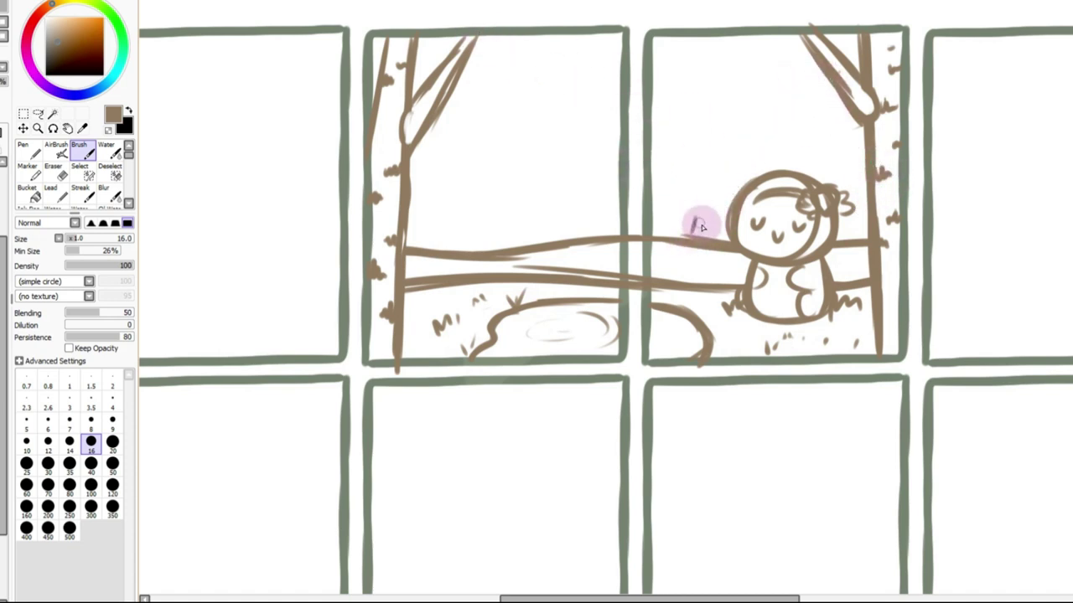
{"action": "key", "text": "ctrl+z"}
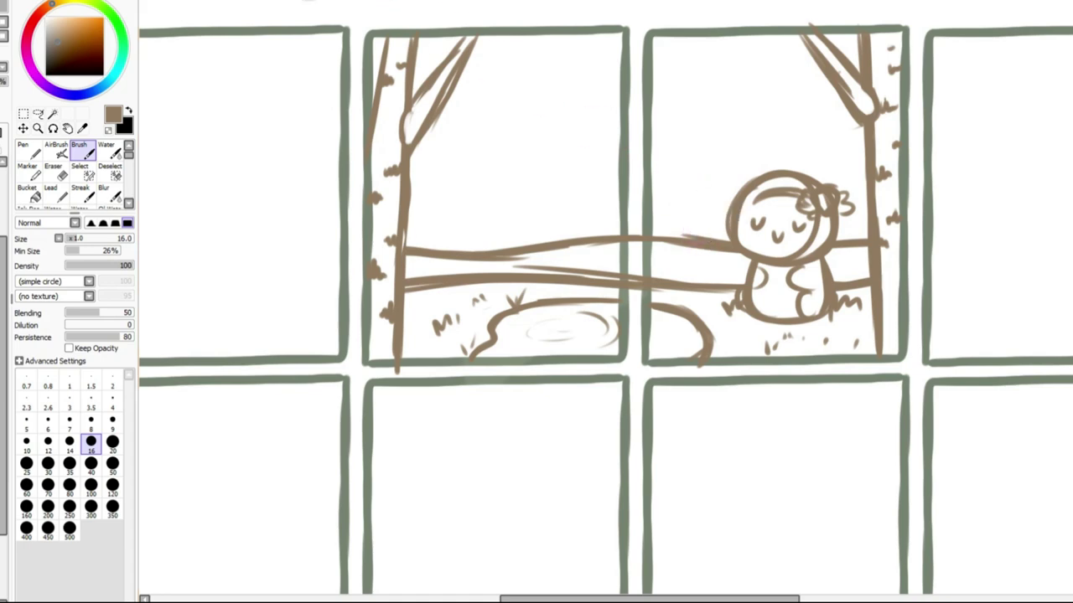
Sketch a slim background tree trunk from the top of the second box down to the horizontal ground line
{"action": "key", "text": "Page_Down"}
{"action": "key", "text": "Page_Down"}
{"action": "key", "text": "Page_Down"}
{"action": "key", "text": "plus"}
{"action": "key", "text": "plus"}
{"action": "mouse_move", "coordinate": [503, 40]}
{"action": "left_mouse_down"}
{"action": "mouse_move", "coordinate": [494, 252]}
{"action": "mouse_move", "coordinate": [498, 132]}
{"action": "mouse_move", "coordinate": [487, 245]}
{"action": "mouse_move", "coordinate": [515, 126]}
{"action": "mouse_move", "coordinate": [511, 231]}
{"action": "left_mouse_up"}
{"action": "key", "text": "ctrl+z"}
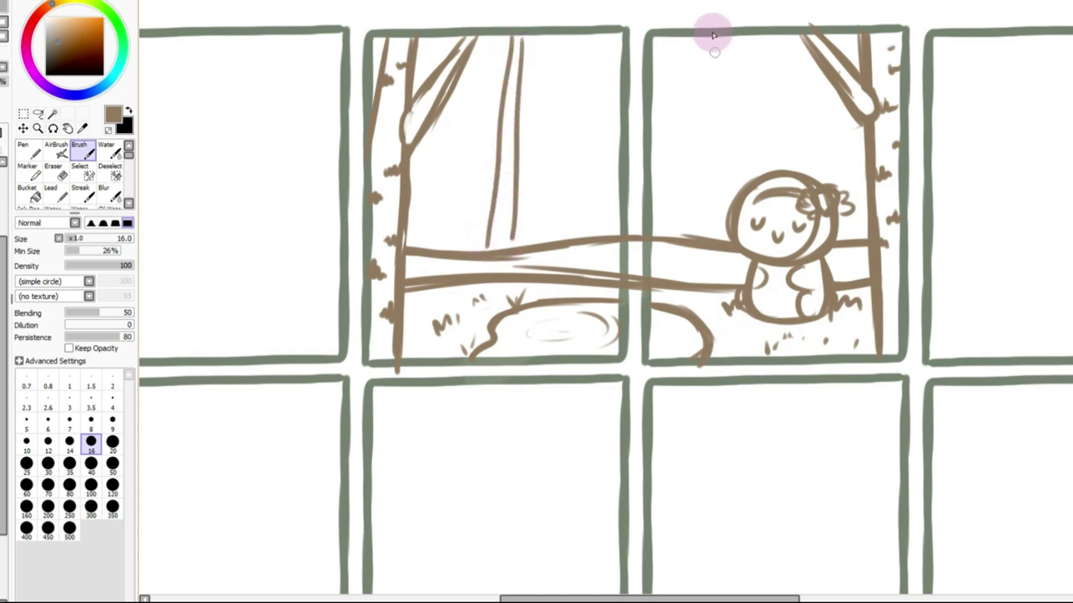
Sketch background trunks behind the character in the third box and another one beside the second box's birch
{"action": "left_click_drag", "start_coordinate": [712, 31], "coordinate": [713, 228]}
{"action": "left_click_drag", "start_coordinate": [730, 31], "coordinate": [744, 180]}
{"action": "mouse_move", "coordinate": [805, 49]}
{"action": "left_mouse_down"}
{"action": "mouse_move", "coordinate": [816, 186]}
{"action": "mouse_move", "coordinate": [828, 94]}
{"action": "mouse_move", "coordinate": [843, 192]}
{"action": "left_mouse_up"}
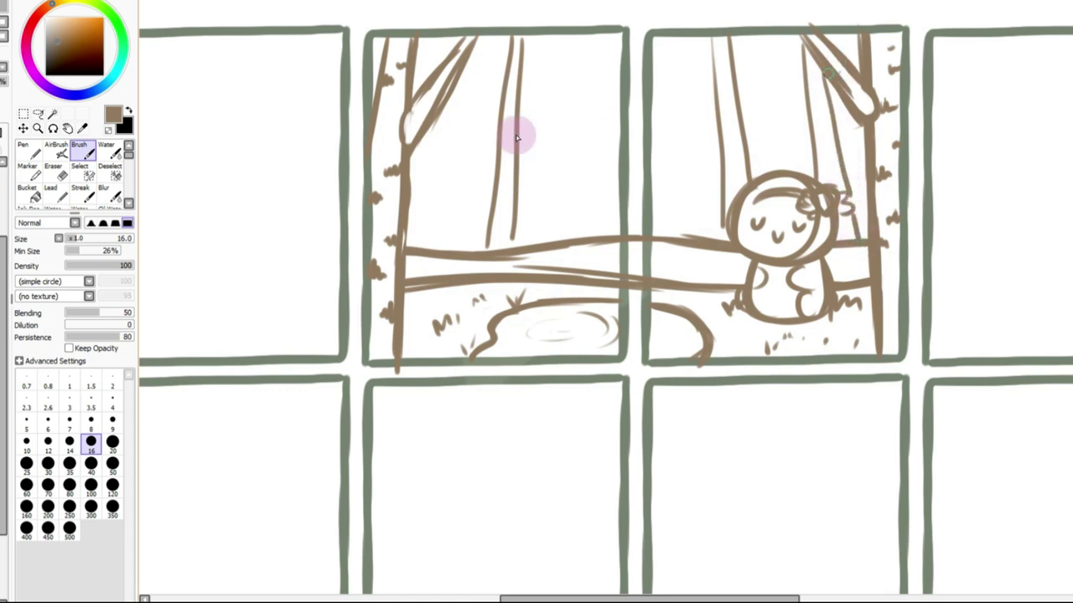
{"action": "left_click_drag", "start_coordinate": [456, 71], "coordinate": [419, 247]}
{"action": "left_click_drag", "start_coordinate": [418, 74], "coordinate": [450, 36]}
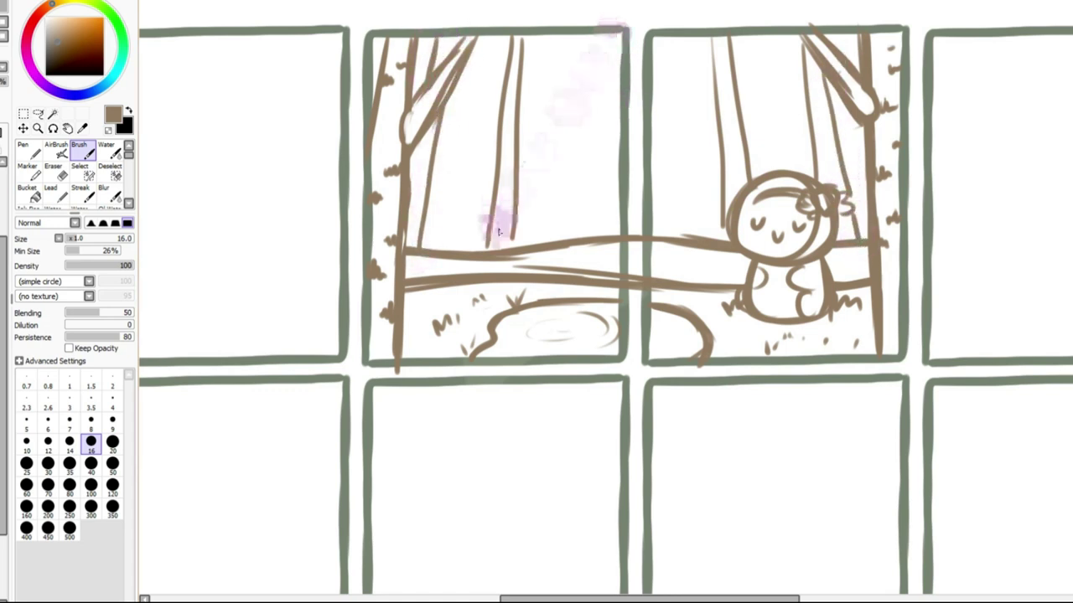
Widen the second box's middle background trunk by redrawing both edges and clearing the old lines with the size 14 eraser
{"action": "left_click_drag", "start_coordinate": [509, 35], "coordinate": [479, 250]}
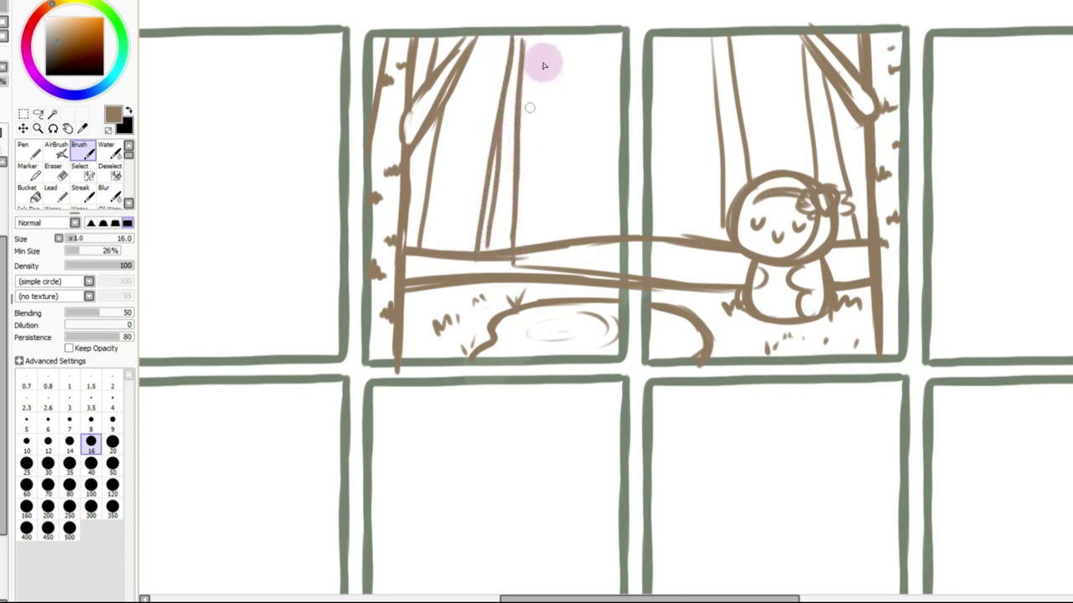
{"action": "left_click", "coordinate": [63, 176]}
{"action": "mouse_move", "coordinate": [531, 41]}
{"action": "left_mouse_down"}
{"action": "mouse_move", "coordinate": [515, 172]}
{"action": "mouse_move", "coordinate": [498, 203]}
{"action": "left_mouse_up"}
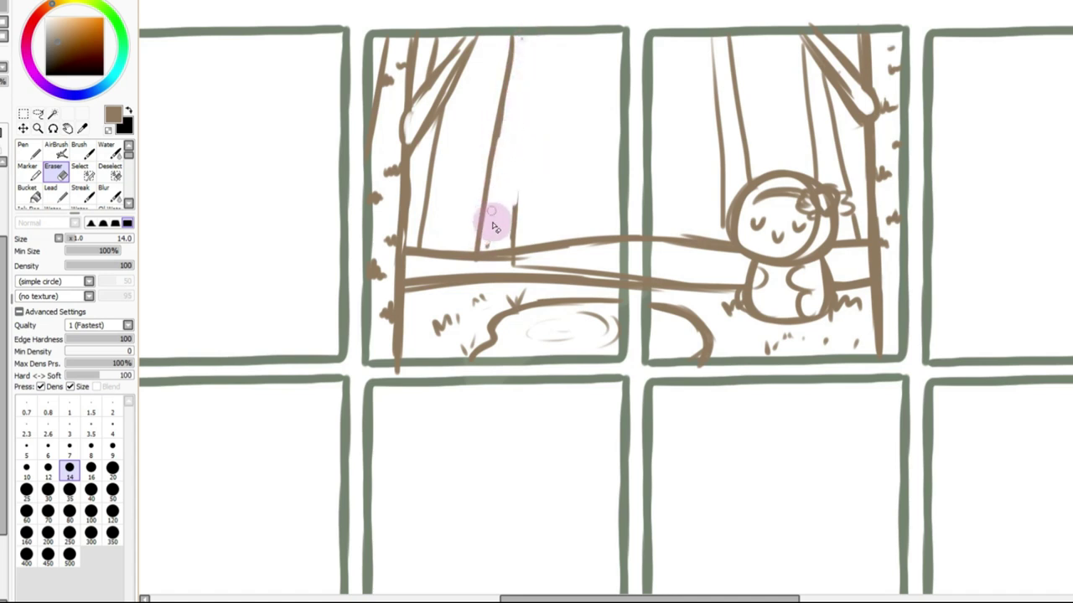
{"action": "left_click", "coordinate": [80, 151]}
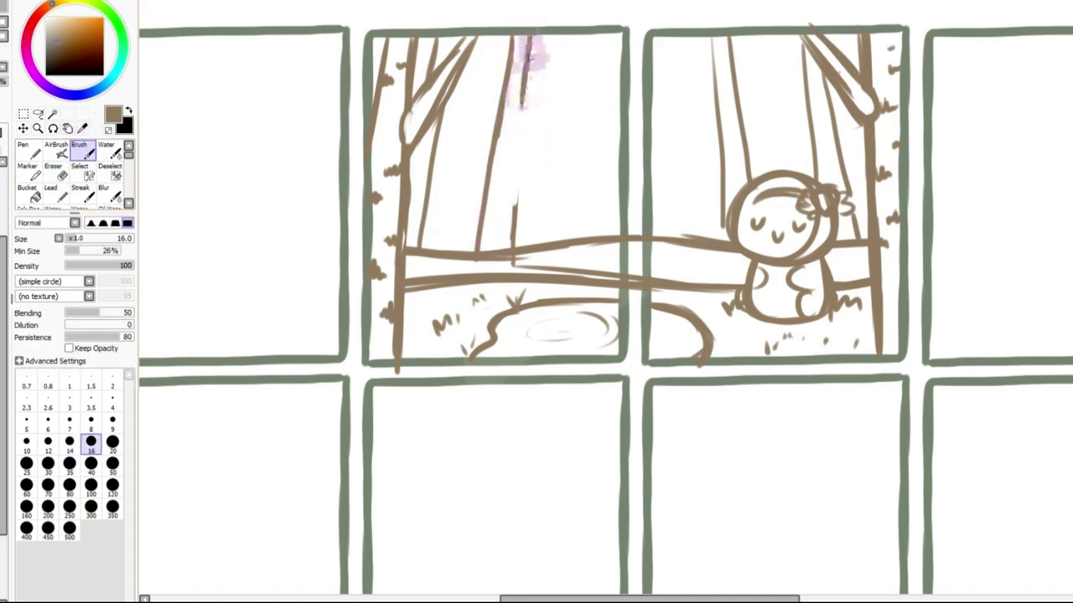
{"action": "left_click_drag", "start_coordinate": [528, 82], "coordinate": [517, 187]}
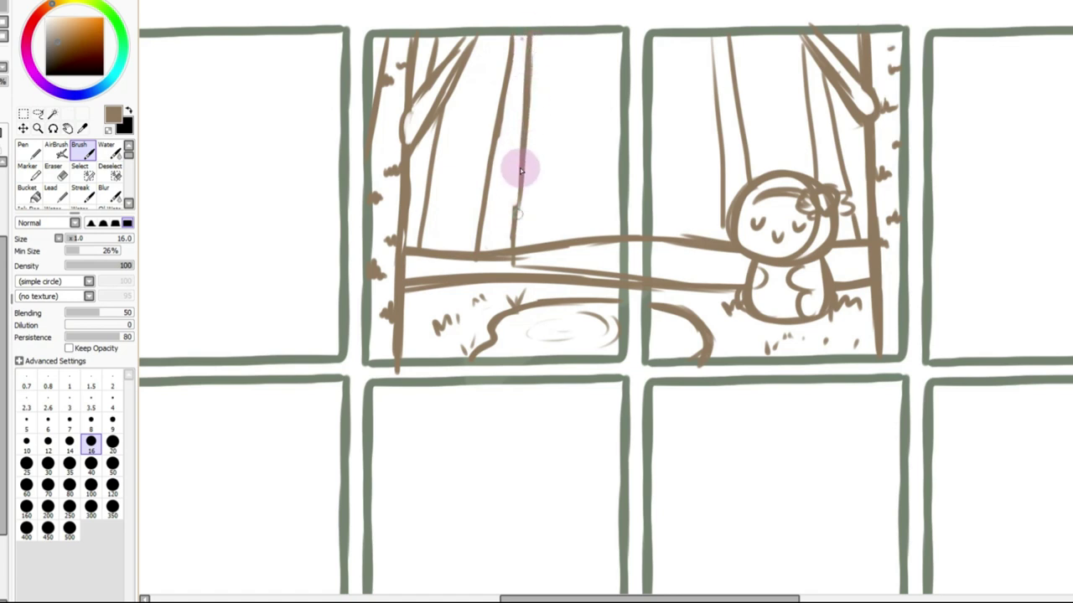
Try reshaping the middle trunk's edge with a size 20 eraser and adding forked branches to the background trees
{"action": "left_click", "coordinate": [54, 171]}
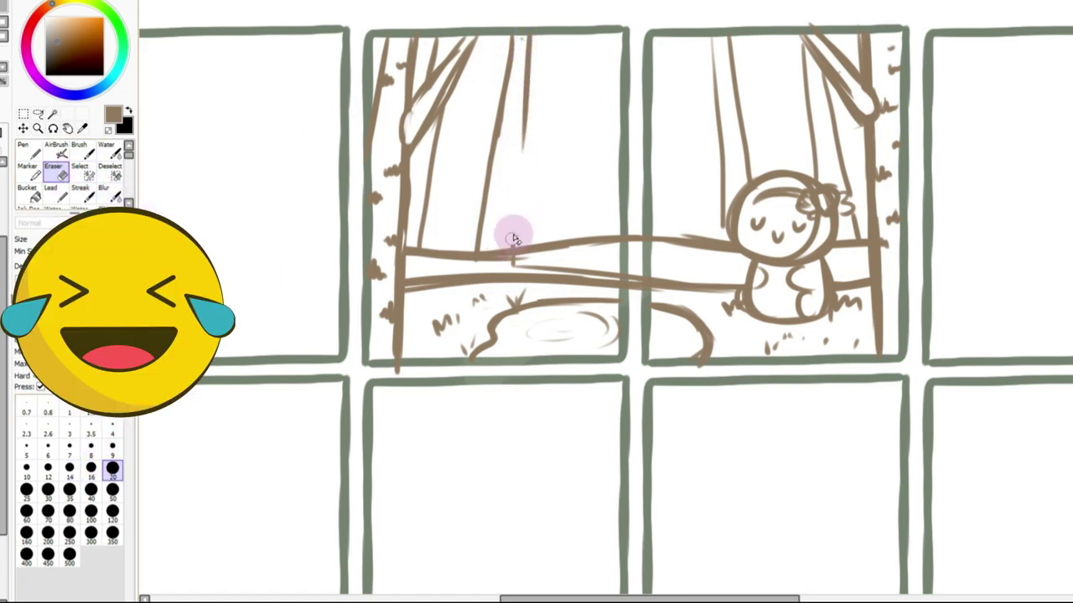
{"action": "mouse_move", "coordinate": [521, 155]}
{"action": "left_mouse_down"}
{"action": "mouse_move", "coordinate": [529, 105]}
{"action": "mouse_move", "coordinate": [505, 46]}
{"action": "mouse_move", "coordinate": [513, 59]}
{"action": "mouse_move", "coordinate": [525, 32]}
{"action": "mouse_move", "coordinate": [508, 167]}
{"action": "left_mouse_up"}
{"action": "left_click", "coordinate": [78, 149]}
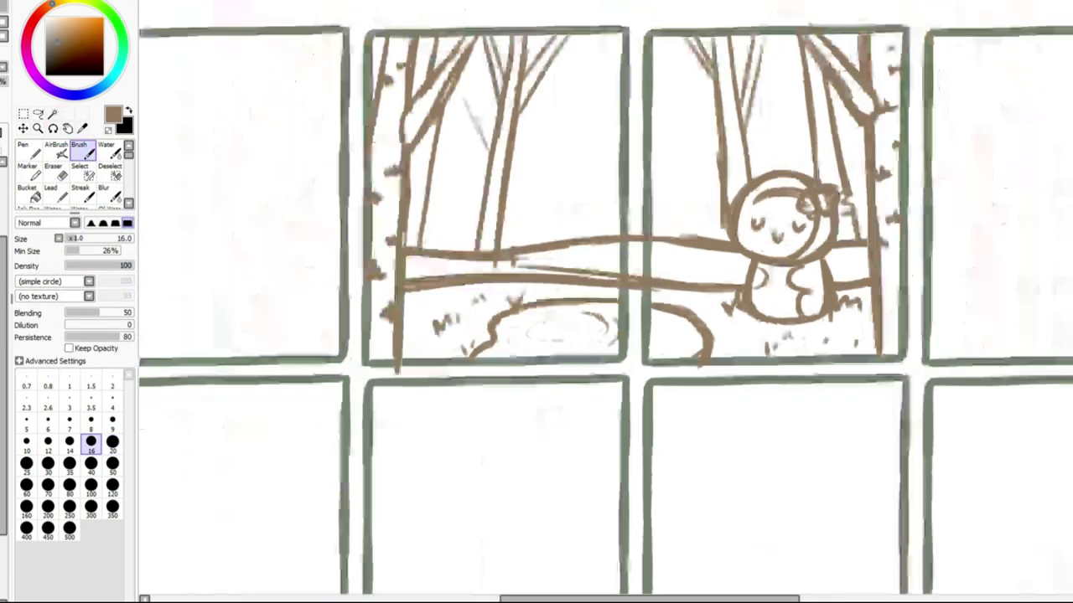
Try a large oval tree crown spanning the gap between the second and third boxes, and undo it
{"action": "scroll", "coordinate": [650, 294], "scroll_direction": "down", "scroll_amount": 5}
{"action": "key", "text": "plus"}
{"action": "key", "text": "plus"}
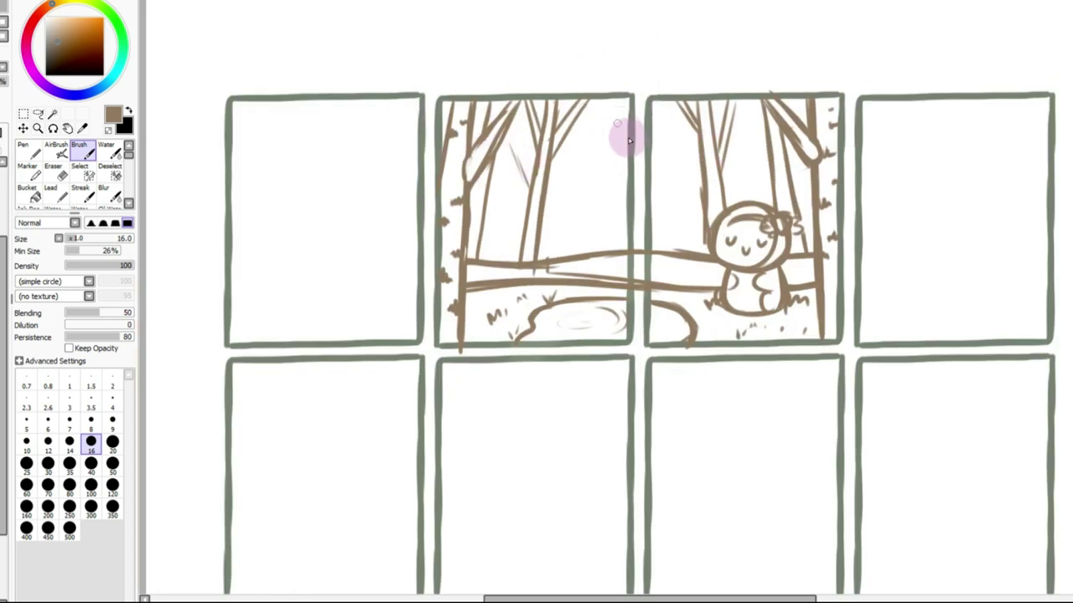
{"action": "mouse_move", "coordinate": [630, 119]}
{"action": "left_mouse_down"}
{"action": "mouse_move", "coordinate": [590, 172]}
{"action": "mouse_move", "coordinate": [604, 148]}
{"action": "mouse_move", "coordinate": [609, 218]}
{"action": "mouse_move", "coordinate": [594, 201]}
{"action": "mouse_move", "coordinate": [613, 182]}
{"action": "left_mouse_up"}
{"action": "left_click_drag", "start_coordinate": [652, 119], "coordinate": [667, 196]}
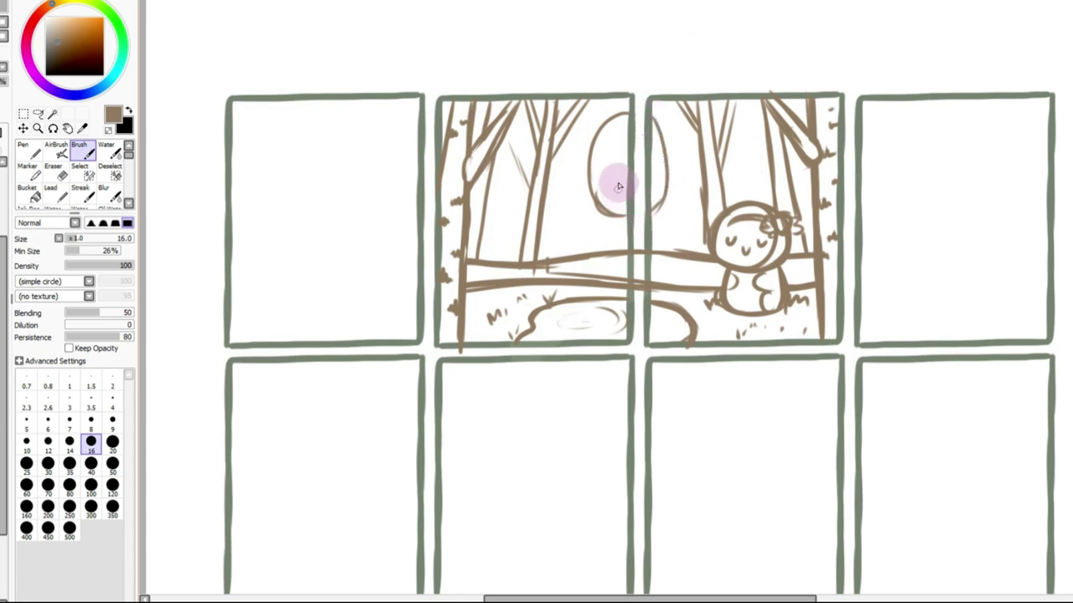
{"action": "key", "text": "ctrl+z"}
{"action": "key", "text": "ctrl+z"}
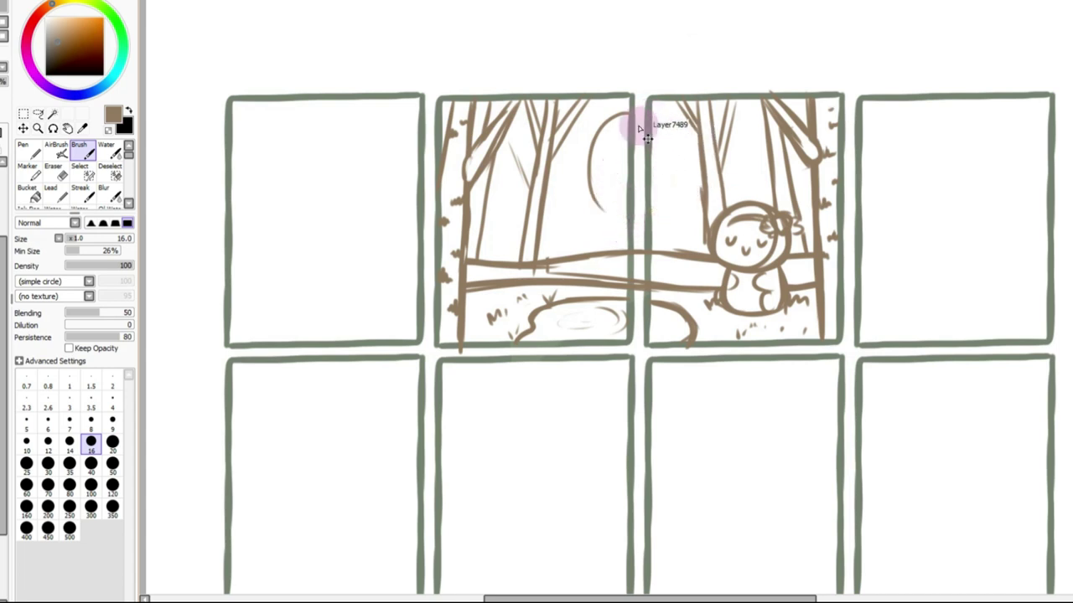
Try an oval-crowned tree with branches in the second box and a similar one behind the character's head
{"action": "mouse_move", "coordinate": [574, 133]}
{"action": "left_mouse_down"}
{"action": "mouse_move", "coordinate": [594, 216]}
{"action": "mouse_move", "coordinate": [580, 215]}
{"action": "mouse_move", "coordinate": [572, 139]}
{"action": "mouse_move", "coordinate": [593, 134]}
{"action": "mouse_move", "coordinate": [626, 179]}
{"action": "mouse_move", "coordinate": [626, 203]}
{"action": "mouse_move", "coordinate": [603, 214]}
{"action": "mouse_move", "coordinate": [577, 214]}
{"action": "mouse_move", "coordinate": [625, 125]}
{"action": "mouse_move", "coordinate": [578, 209]}
{"action": "left_mouse_up"}
{"action": "left_click_drag", "start_coordinate": [599, 174], "coordinate": [600, 253]}
{"action": "left_click_drag", "start_coordinate": [581, 185], "coordinate": [600, 215]}
{"action": "left_click_drag", "start_coordinate": [620, 182], "coordinate": [601, 213]}
{"action": "left_click_drag", "start_coordinate": [738, 201], "coordinate": [765, 142]}
{"action": "mouse_move", "coordinate": [599, 151]}
{"action": "left_mouse_down"}
{"action": "mouse_move", "coordinate": [599, 188]}
{"action": "mouse_move", "coordinate": [600, 175]}
{"action": "left_mouse_up"}
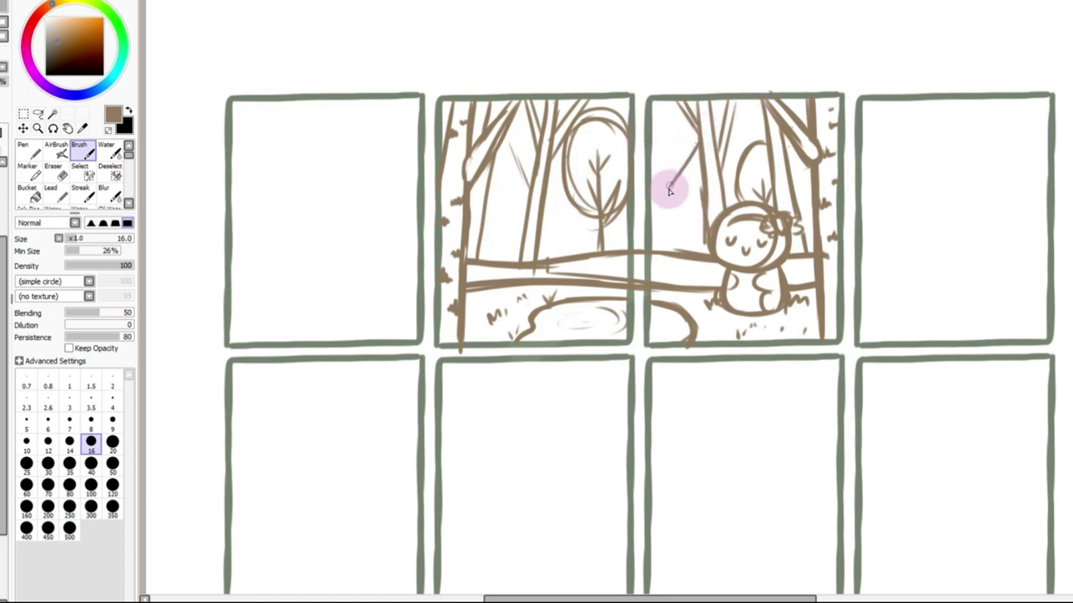
Try a jagged pine in the third box, thin distant trunks in both boxes and leaf clusters along the top
{"action": "left_click_drag", "start_coordinate": [681, 192], "coordinate": [664, 242]}
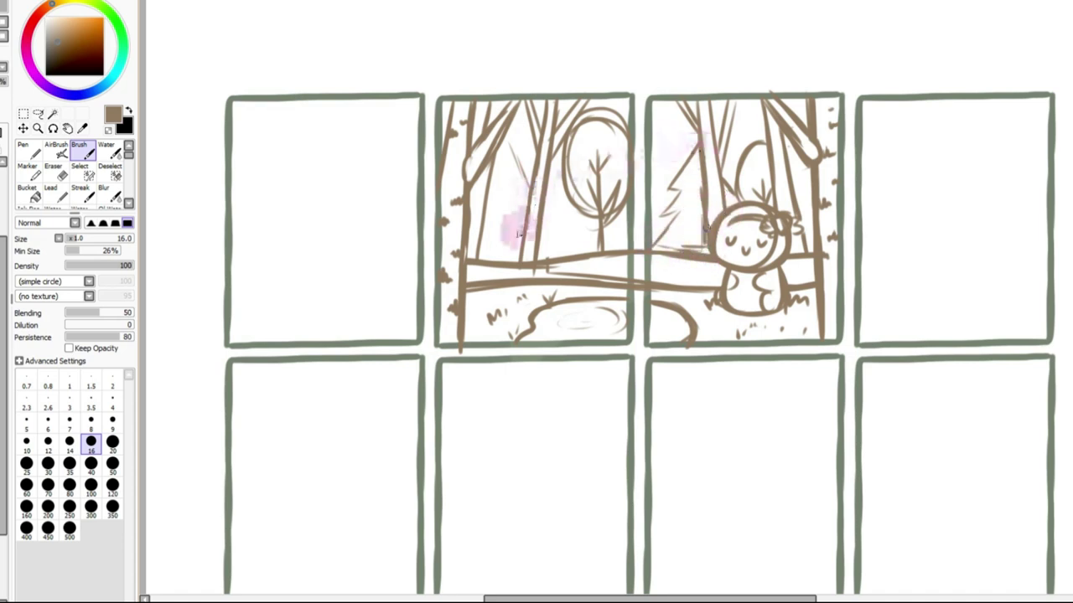
{"action": "mouse_move", "coordinate": [504, 258]}
{"action": "left_mouse_down"}
{"action": "mouse_move", "coordinate": [523, 135]}
{"action": "mouse_move", "coordinate": [516, 162]}
{"action": "mouse_move", "coordinate": [571, 254]}
{"action": "mouse_move", "coordinate": [579, 215]}
{"action": "left_mouse_up"}
{"action": "left_click_drag", "start_coordinate": [745, 106], "coordinate": [749, 134]}
{"action": "left_click_drag", "start_coordinate": [660, 104], "coordinate": [672, 259]}
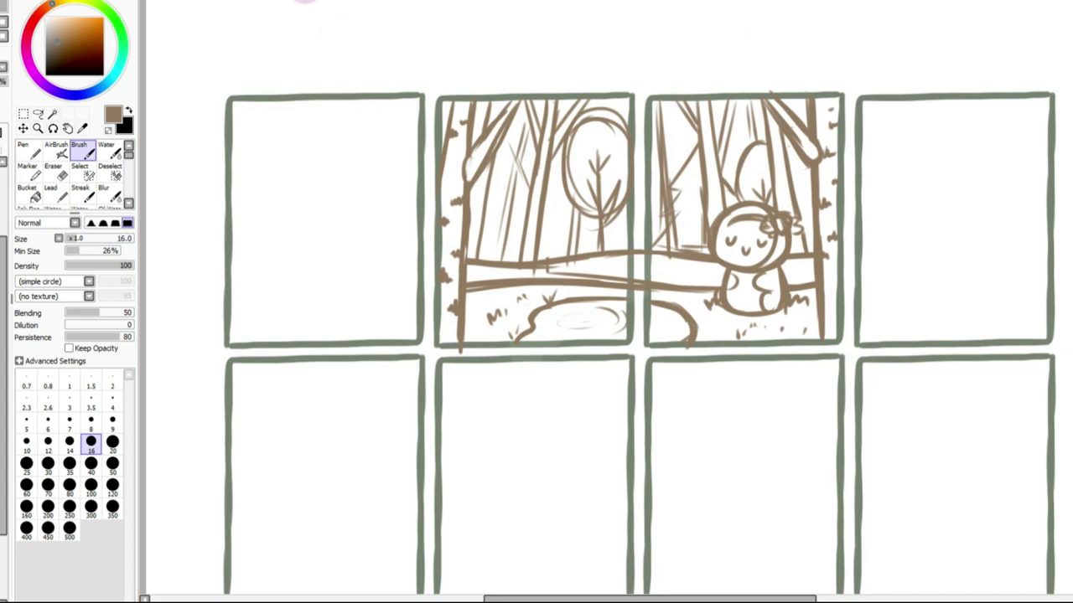
{"action": "scroll", "coordinate": [649, 292], "scroll_direction": "down", "scroll_amount": 4}
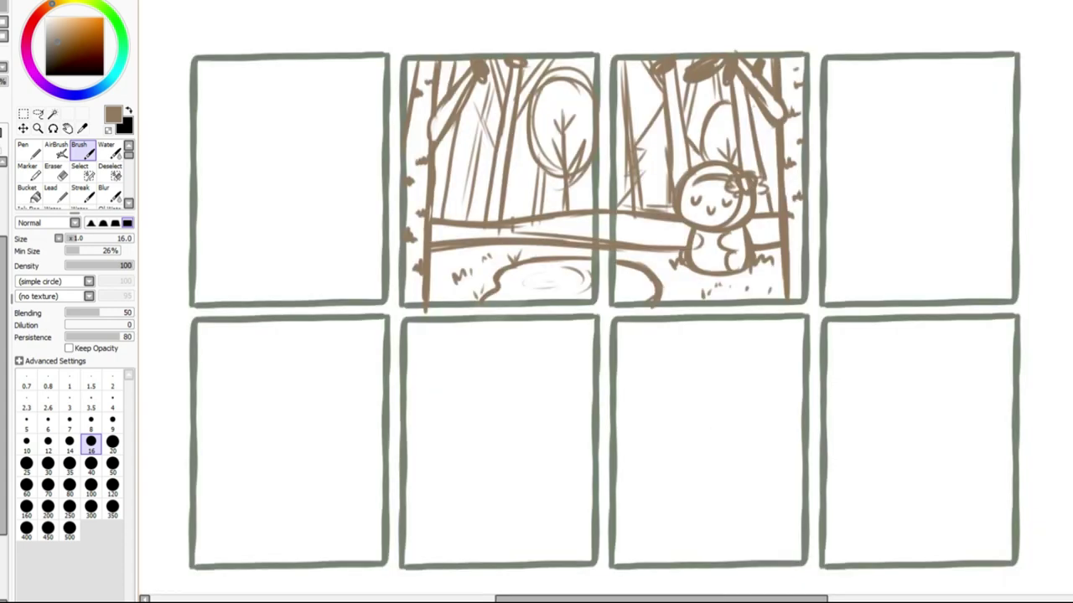
{"action": "scroll", "coordinate": [604, 319], "scroll_direction": "up", "scroll_amount": 2}
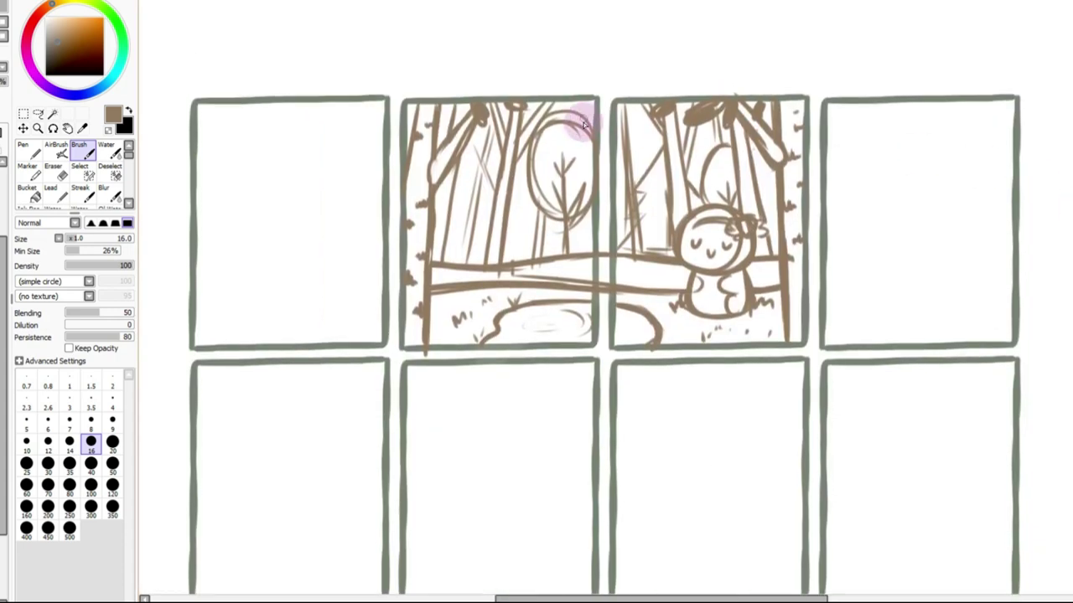
Undo the leaf clusters, pine, round trees, thin distant trunks and branches, back to the plain background trunks
{"action": "key", "text": "ctrl+z"}
{"action": "key", "text": "ctrl+z"}
{"action": "key", "text": "ctrl+z"}
{"action": "key", "text": "ctrl+z"}
{"action": "key", "text": "ctrl+z"}
{"action": "key", "text": "ctrl+z"}
{"action": "key", "text": "ctrl+z"}
{"action": "key", "text": "ctrl+z"}
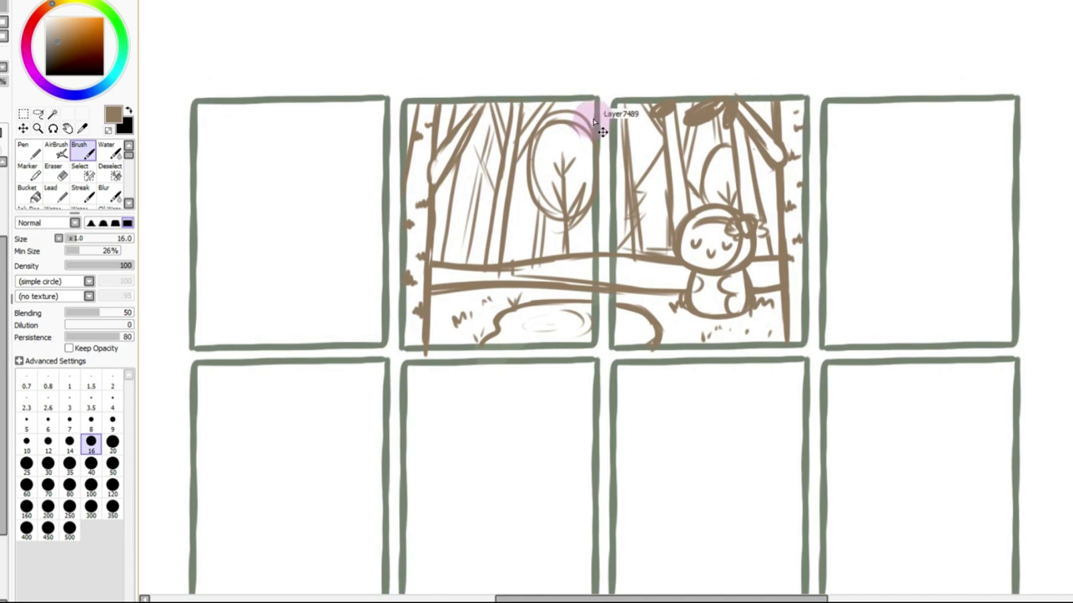
{"action": "key", "text": "ctrl+z"}
{"action": "key", "text": "ctrl+z"}
{"action": "key", "text": "ctrl+z"}
{"action": "key", "text": "ctrl+z"}
{"action": "key", "text": "ctrl+z"}
{"action": "key", "text": "ctrl+z"}
{"action": "key", "text": "ctrl+z"}
{"action": "key", "text": "ctrl+z"}
Sketch rounded mountain peaks between the trunks in the second box, undoing the last strokes tried at the third box
{"action": "left_click_drag", "start_coordinate": [444, 235], "coordinate": [501, 207]}
{"action": "mouse_move", "coordinate": [444, 235]}
{"action": "left_mouse_down"}
{"action": "mouse_move", "coordinate": [462, 211]}
{"action": "mouse_move", "coordinate": [577, 222]}
{"action": "left_mouse_up"}
{"action": "mouse_move", "coordinate": [530, 223]}
{"action": "left_mouse_down"}
{"action": "mouse_move", "coordinate": [551, 176]}
{"action": "mouse_move", "coordinate": [575, 212]}
{"action": "mouse_move", "coordinate": [591, 211]}
{"action": "left_mouse_up"}
{"action": "left_click_drag", "start_coordinate": [624, 164], "coordinate": [588, 210]}
{"action": "mouse_move", "coordinate": [622, 168]}
{"action": "left_mouse_down"}
{"action": "mouse_move", "coordinate": [638, 188]}
{"action": "mouse_move", "coordinate": [649, 211]}
{"action": "left_mouse_up"}
{"action": "key", "text": "ctrl+z"}
{"action": "key", "text": "ctrl+z"}
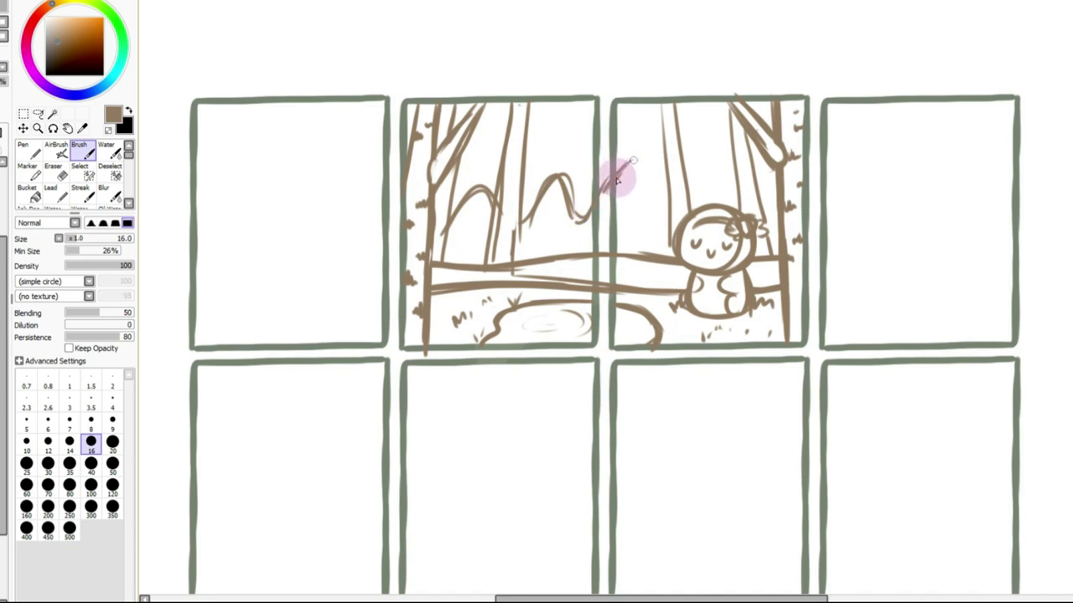
Continue the mountain range through the third box and behind the character, adding a jagged snow line below the tall peak
{"action": "left_click_drag", "start_coordinate": [617, 180], "coordinate": [643, 172]}
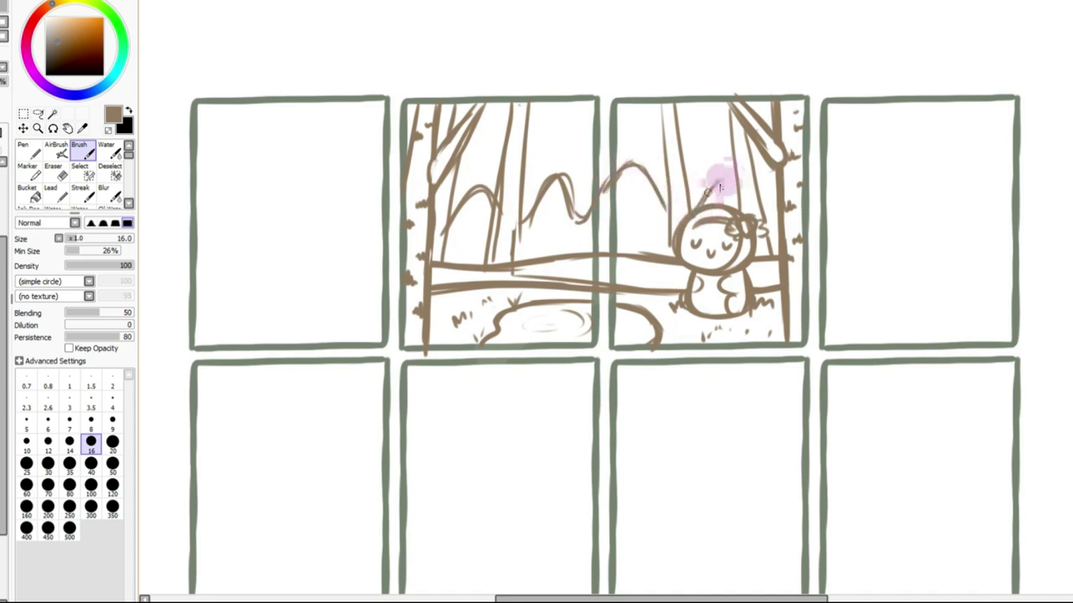
{"action": "left_click_drag", "start_coordinate": [735, 183], "coordinate": [759, 201]}
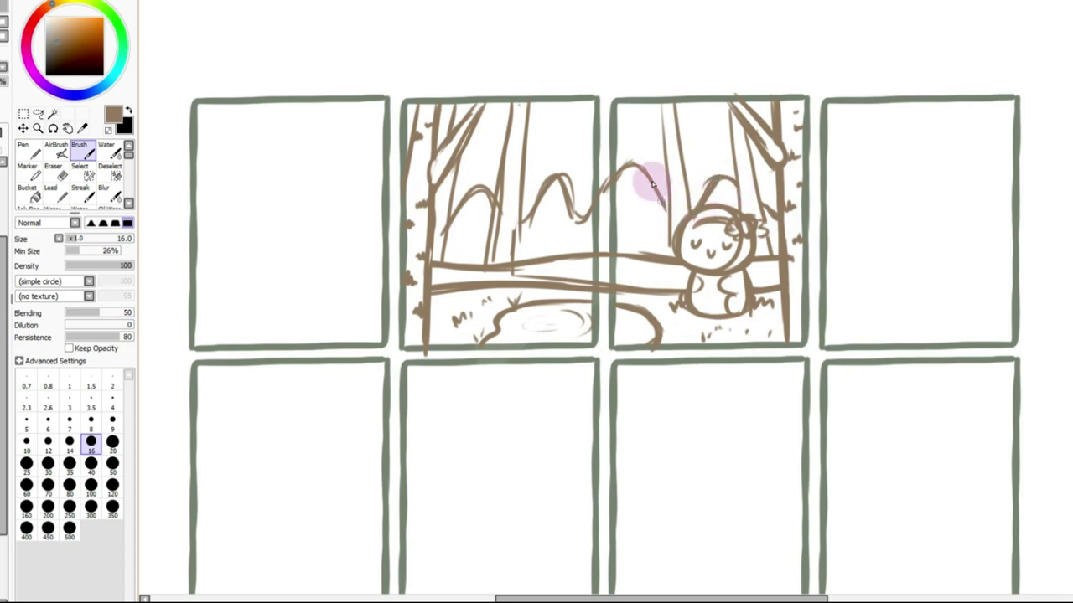
{"action": "mouse_move", "coordinate": [595, 192]}
{"action": "left_mouse_down"}
{"action": "mouse_move", "coordinate": [611, 218]}
{"action": "mouse_move", "coordinate": [642, 196]}
{"action": "left_mouse_up"}
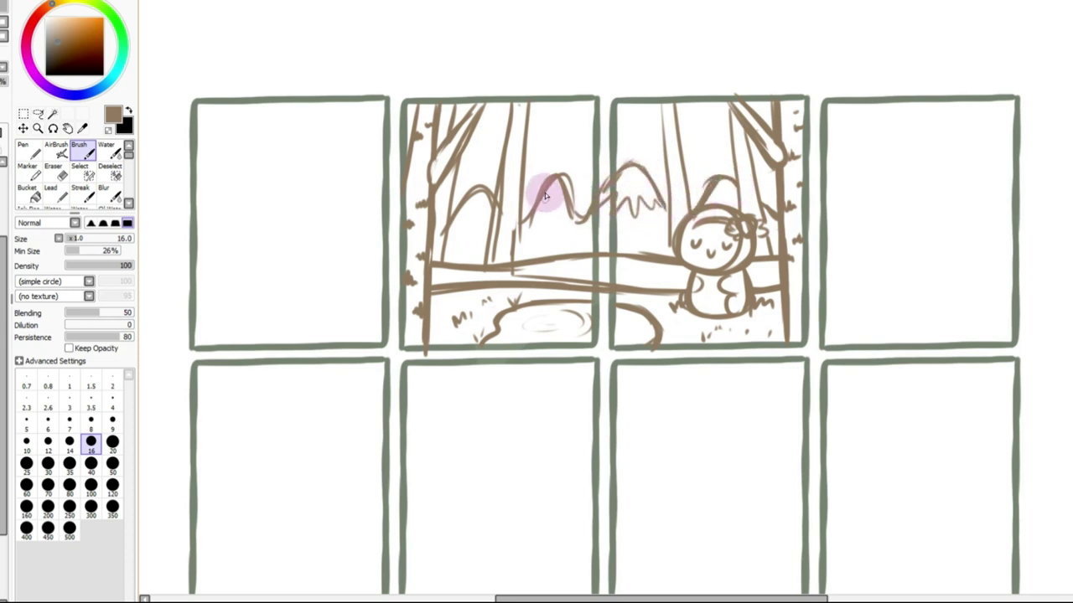
{"action": "scroll", "coordinate": [605, 301], "scroll_direction": "down", "scroll_amount": 2}
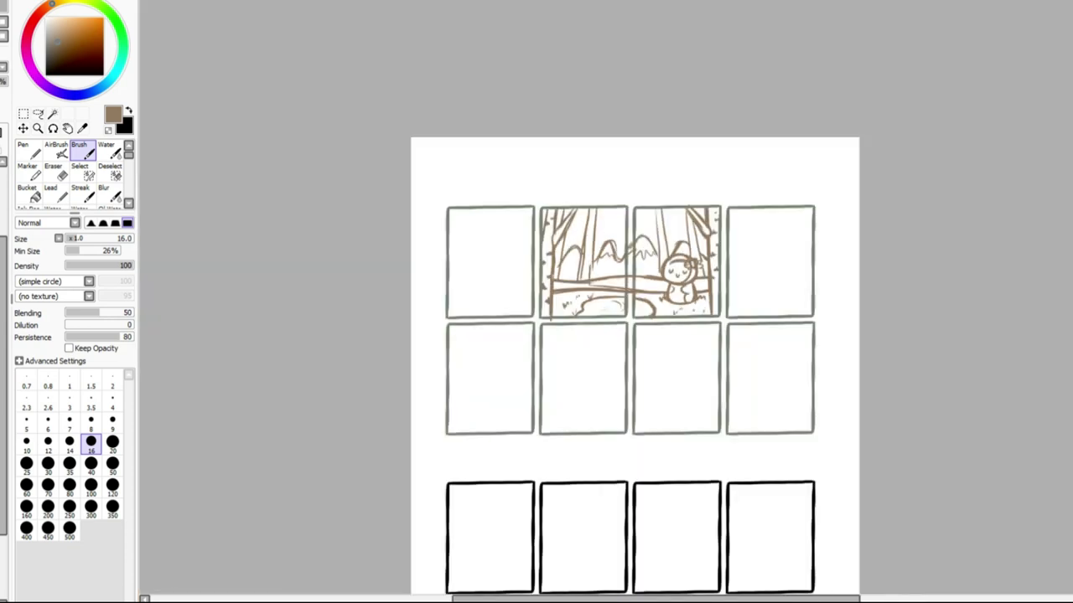
{"action": "scroll", "coordinate": [634, 369], "scroll_direction": "down", "scroll_amount": 2}
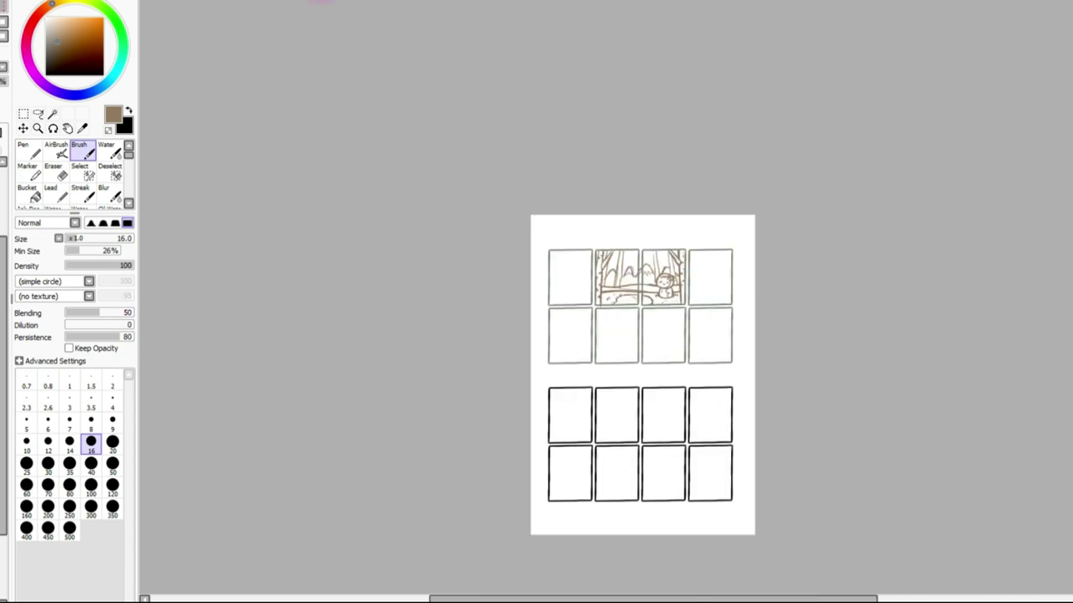
Undo the trial branch in the upper row's second box and sketch small leaves along the third box's top edge
{"action": "scroll", "coordinate": [323, 2], "scroll_direction": "up", "scroll_amount": 4}
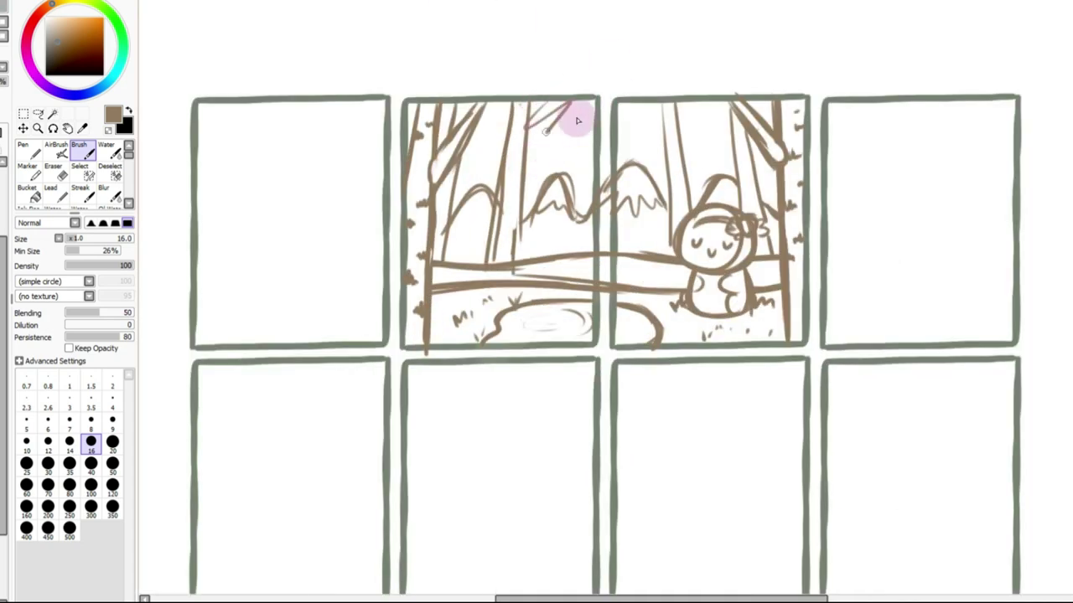
{"action": "key", "text": "ctrl+z"}
{"action": "left_click_drag", "start_coordinate": [639, 114], "coordinate": [699, 112]}
{"action": "left_click_drag", "start_coordinate": [787, 107], "coordinate": [771, 105]}
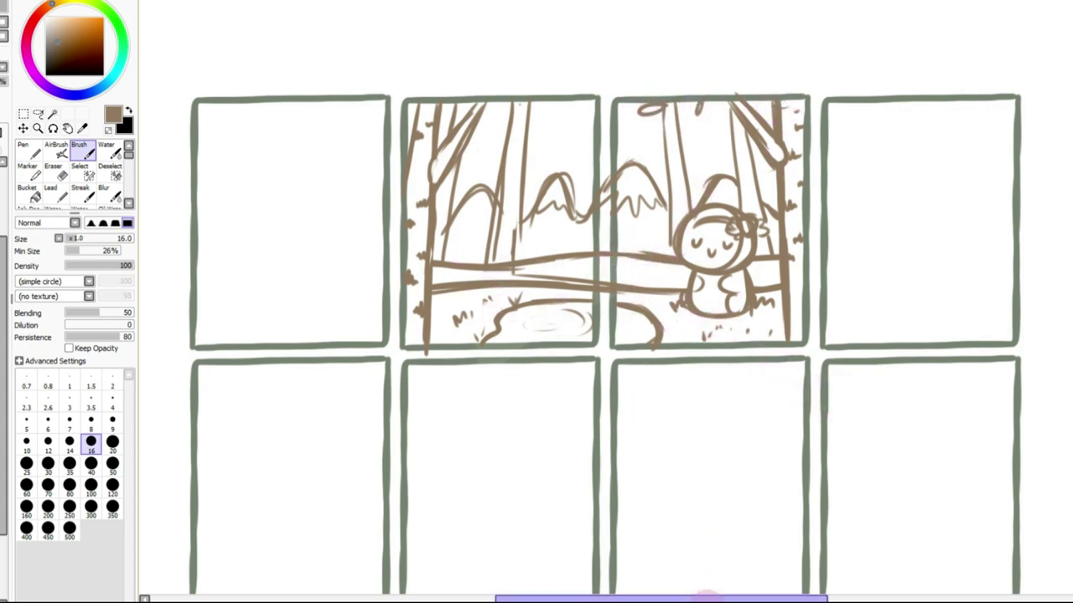
{"action": "mouse_move", "coordinate": [715, 598]}
{"action": "left_mouse_down"}
{"action": "mouse_move", "coordinate": [737, 596]}
{"action": "mouse_move", "coordinate": [677, 598]}
{"action": "left_mouse_up"}
{"action": "left_click_drag", "start_coordinate": [468, 214], "coordinate": [464, 391]}
{"action": "left_click_drag", "start_coordinate": [469, 220], "coordinate": [466, 397]}
{"action": "key", "text": "ctrl+z"}
{"action": "left_click_drag", "start_coordinate": [476, 215], "coordinate": [476, 410]}
{"action": "mouse_move", "coordinate": [475, 368]}
{"action": "left_mouse_down"}
{"action": "mouse_move", "coordinate": [470, 451]}
{"action": "mouse_move", "coordinate": [477, 214]}
{"action": "left_mouse_up"}
{"action": "left_click_drag", "start_coordinate": [478, 215], "coordinate": [480, 426]}
{"action": "key", "text": "ctrl+z"}
{"action": "key", "text": "ctrl+z"}
{"action": "key", "text": "ctrl+z"}
{"action": "key", "text": "ctrl+z"}
{"action": "key", "text": "ctrl+z"}
Sketch a vertical trunk line near the right side of the second row's first box, with a bent branch reaching left
{"action": "left_click_drag", "start_coordinate": [478, 215], "coordinate": [476, 421]}
{"action": "left_click_drag", "start_coordinate": [476, 348], "coordinate": [471, 454]}
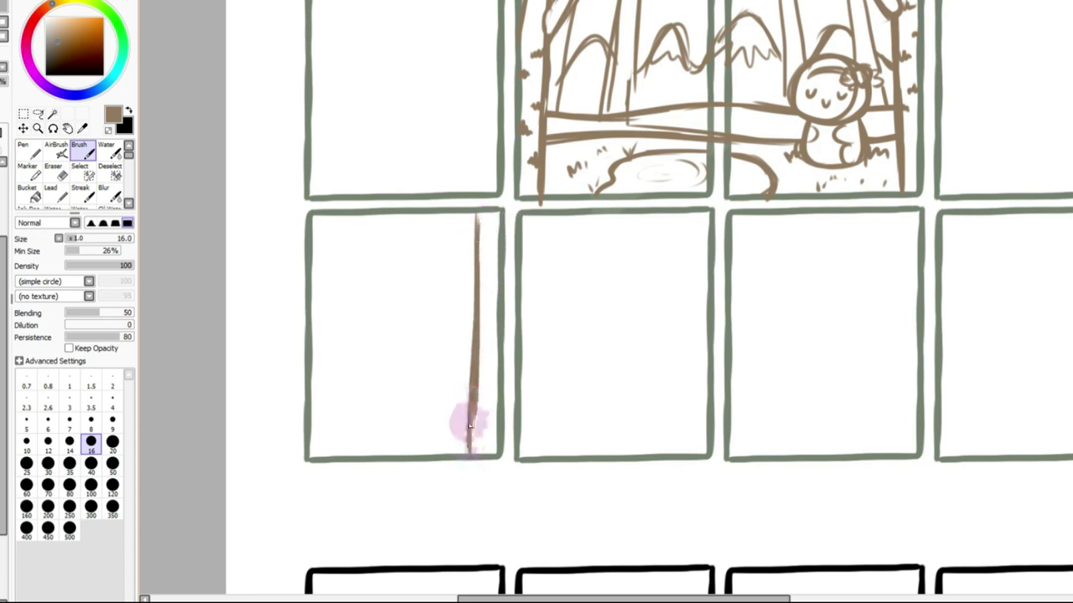
{"action": "mouse_move", "coordinate": [482, 259]}
{"action": "left_mouse_down"}
{"action": "mouse_move", "coordinate": [404, 255]}
{"action": "mouse_move", "coordinate": [337, 295]}
{"action": "left_mouse_up"}
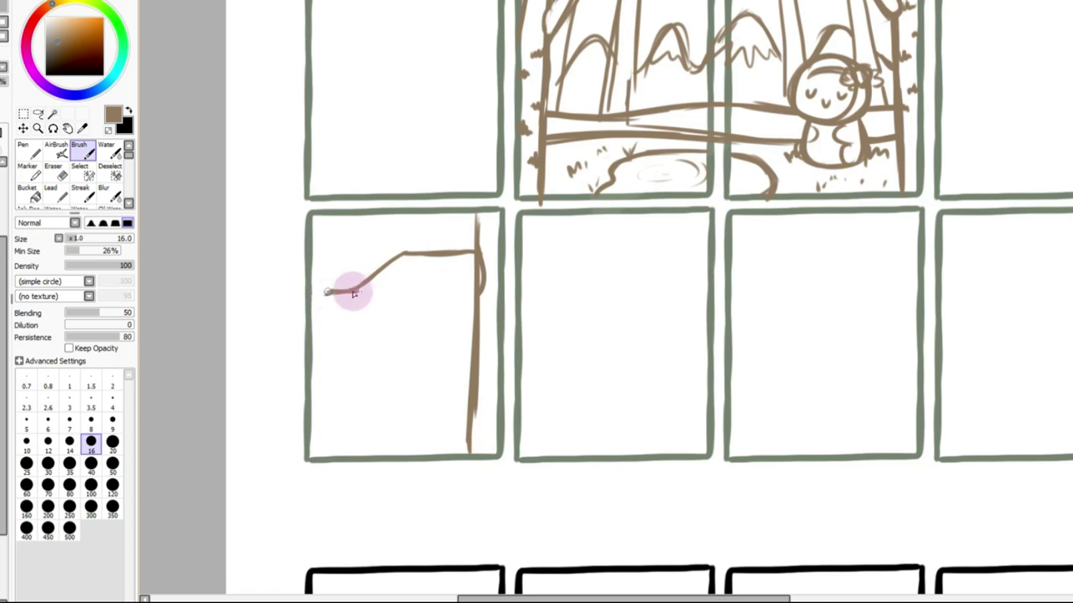
{"action": "mouse_move", "coordinate": [330, 290]}
{"action": "left_mouse_down"}
{"action": "mouse_move", "coordinate": [396, 273]}
{"action": "mouse_move", "coordinate": [456, 285]}
{"action": "left_mouse_up"}
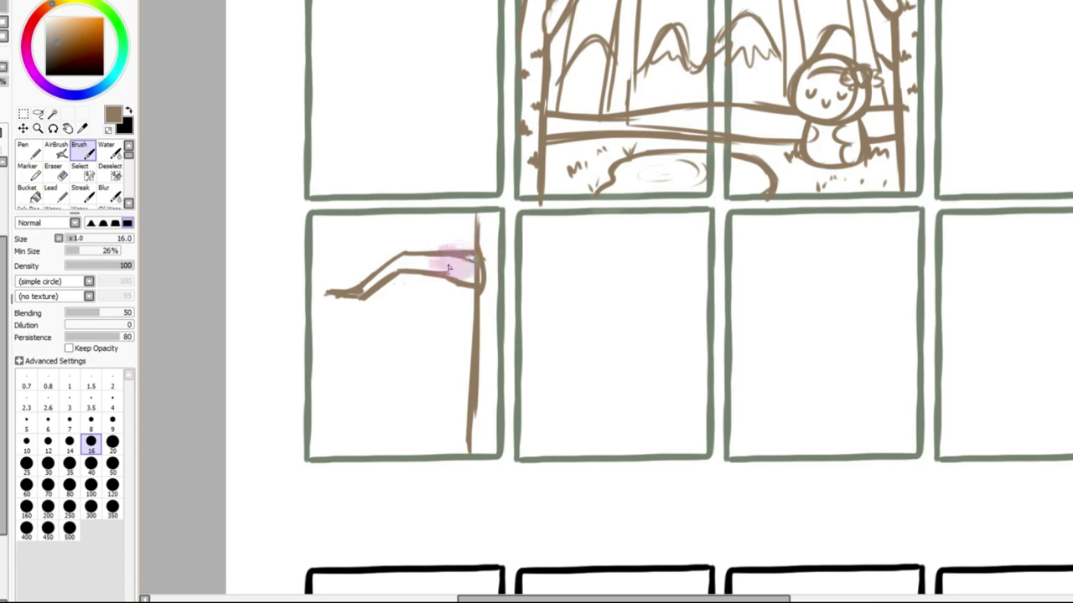
Add the left trunk line in the same box and outline a lower crooked branch growing from it towards the right
{"action": "left_click_drag", "start_coordinate": [335, 216], "coordinate": [342, 368]}
{"action": "left_click_drag", "start_coordinate": [339, 307], "coordinate": [345, 453]}
{"action": "left_click_drag", "start_coordinate": [348, 365], "coordinate": [470, 379]}
{"action": "left_click_drag", "start_coordinate": [395, 360], "coordinate": [429, 381]}
{"action": "mouse_move", "coordinate": [349, 390]}
{"action": "left_mouse_down"}
{"action": "mouse_move", "coordinate": [383, 383]}
{"action": "mouse_move", "coordinate": [441, 396]}
{"action": "mouse_move", "coordinate": [416, 399]}
{"action": "left_mouse_up"}
{"action": "left_click", "coordinate": [342, 364]}
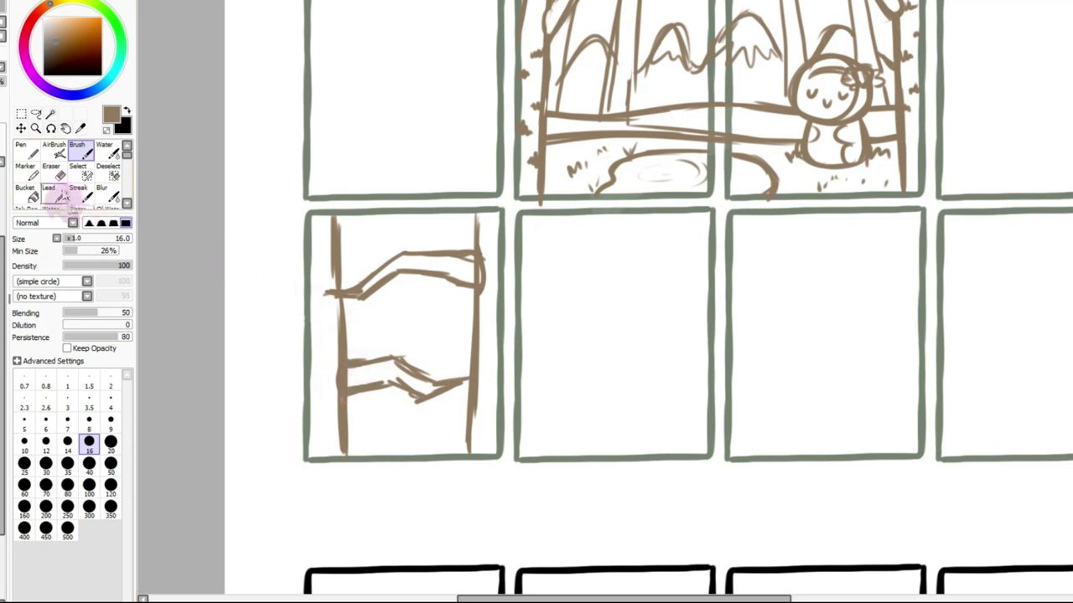
Erase the lines where the lower branch meets the trunks with the size 14 eraser and redraw the branch outline
{"action": "left_click", "coordinate": [51, 172]}
{"action": "left_click", "coordinate": [72, 470]}
{"action": "left_click", "coordinate": [357, 379]}
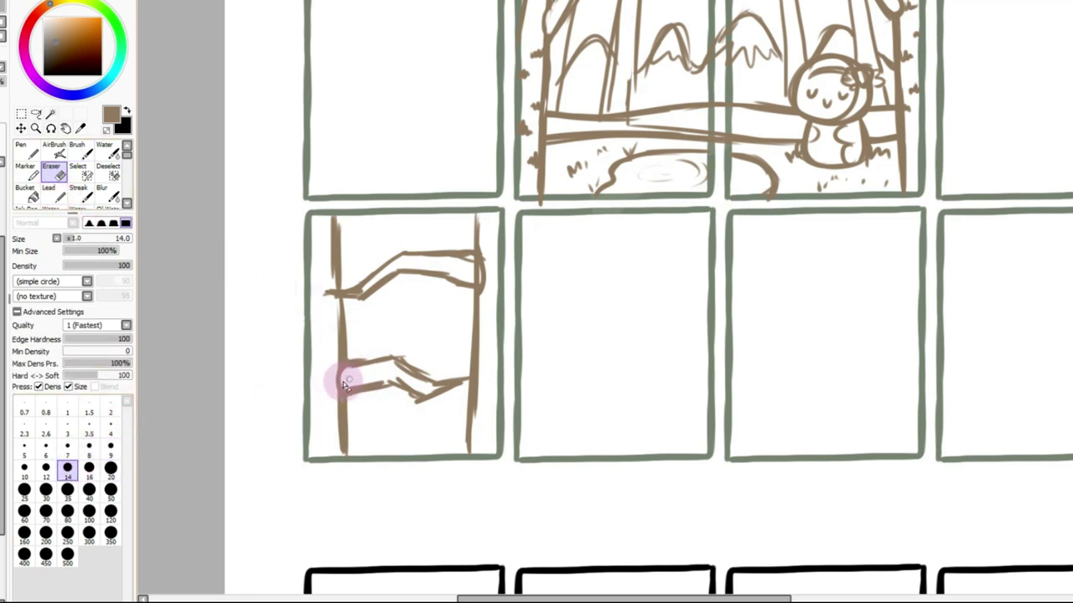
{"action": "mouse_move", "coordinate": [352, 379]}
{"action": "left_mouse_down"}
{"action": "mouse_move", "coordinate": [462, 384]}
{"action": "mouse_move", "coordinate": [430, 370]}
{"action": "mouse_move", "coordinate": [459, 394]}
{"action": "mouse_move", "coordinate": [465, 387]}
{"action": "mouse_move", "coordinate": [420, 409]}
{"action": "mouse_move", "coordinate": [436, 401]}
{"action": "mouse_move", "coordinate": [400, 402]}
{"action": "mouse_move", "coordinate": [467, 386]}
{"action": "mouse_move", "coordinate": [425, 367]}
{"action": "left_mouse_up"}
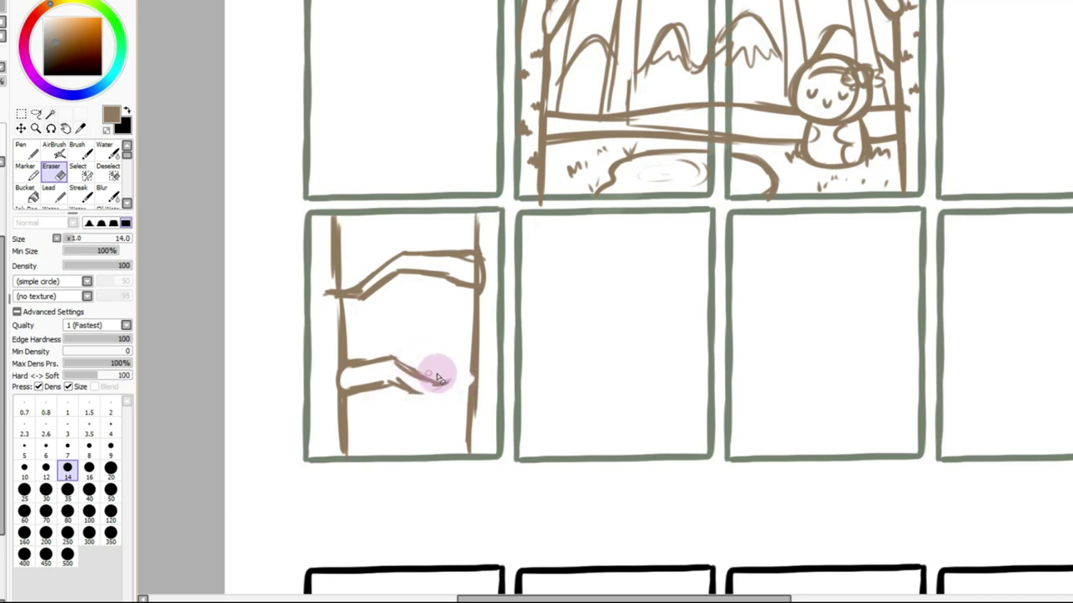
{"action": "key", "text": "b"}
{"action": "left_click_drag", "start_coordinate": [428, 394], "coordinate": [466, 380]}
{"action": "left_click_drag", "start_coordinate": [350, 363], "coordinate": [395, 361]}
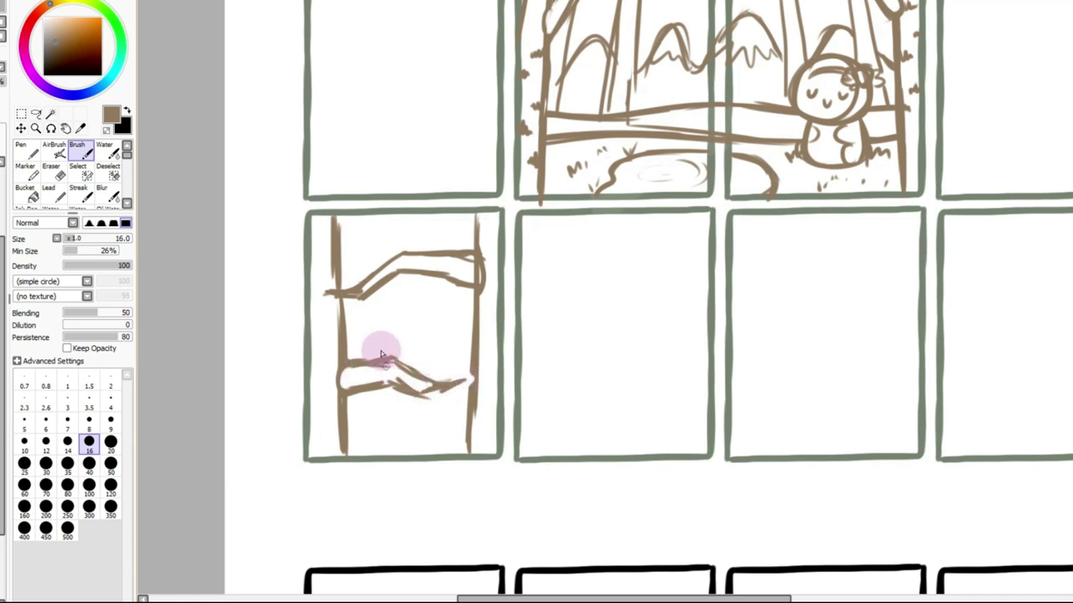
Erase the excess strokes along the lower branch's top edge and retouch the right trunk line with the brush
{"action": "left_click", "coordinate": [59, 173]}
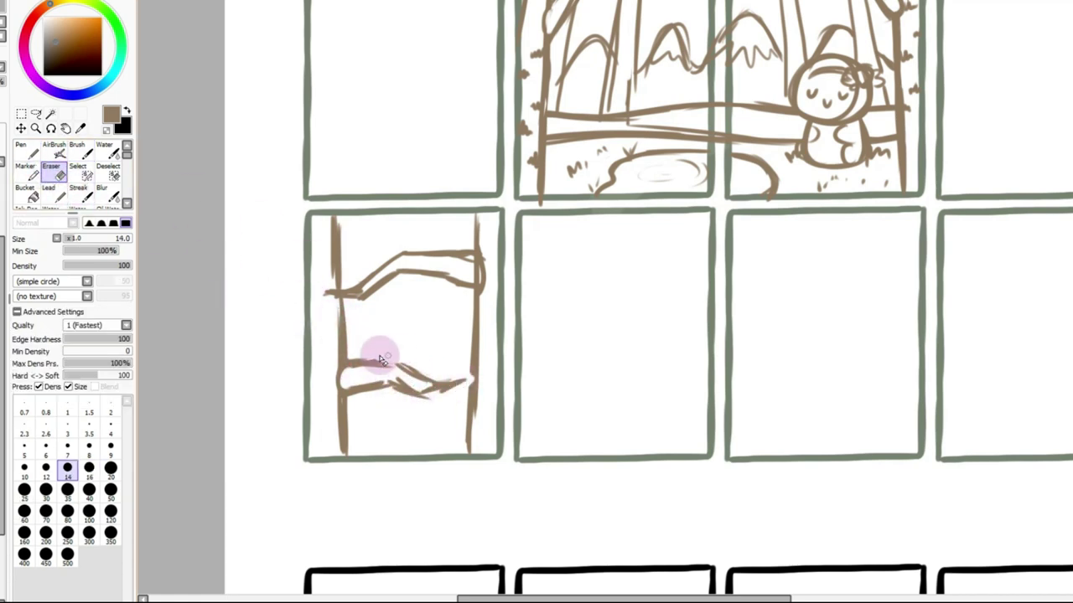
{"action": "mouse_move", "coordinate": [368, 369]}
{"action": "left_mouse_down"}
{"action": "mouse_move", "coordinate": [411, 363]}
{"action": "mouse_move", "coordinate": [399, 324]}
{"action": "mouse_move", "coordinate": [366, 366]}
{"action": "mouse_move", "coordinate": [407, 370]}
{"action": "left_mouse_up"}
{"action": "left_click", "coordinate": [77, 151]}
{"action": "left_click_drag", "start_coordinate": [473, 379], "coordinate": [467, 415]}
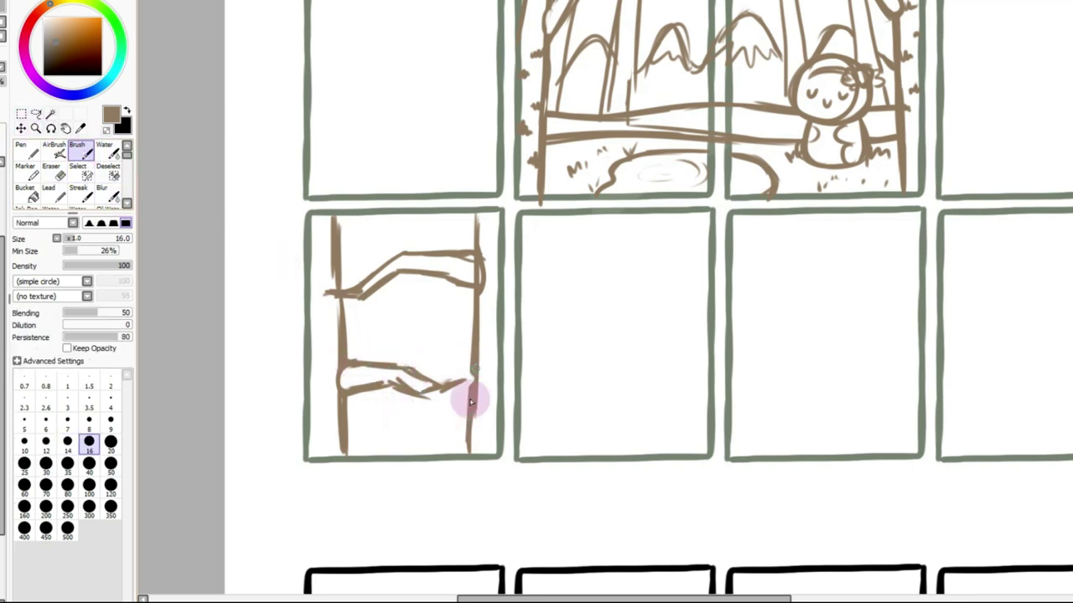
Add diagonal branch strokes in both upper corners of the tree box and slanted lines at its lower right corner
{"action": "scroll", "coordinate": [375, 52], "scroll_direction": "down", "scroll_amount": 4}
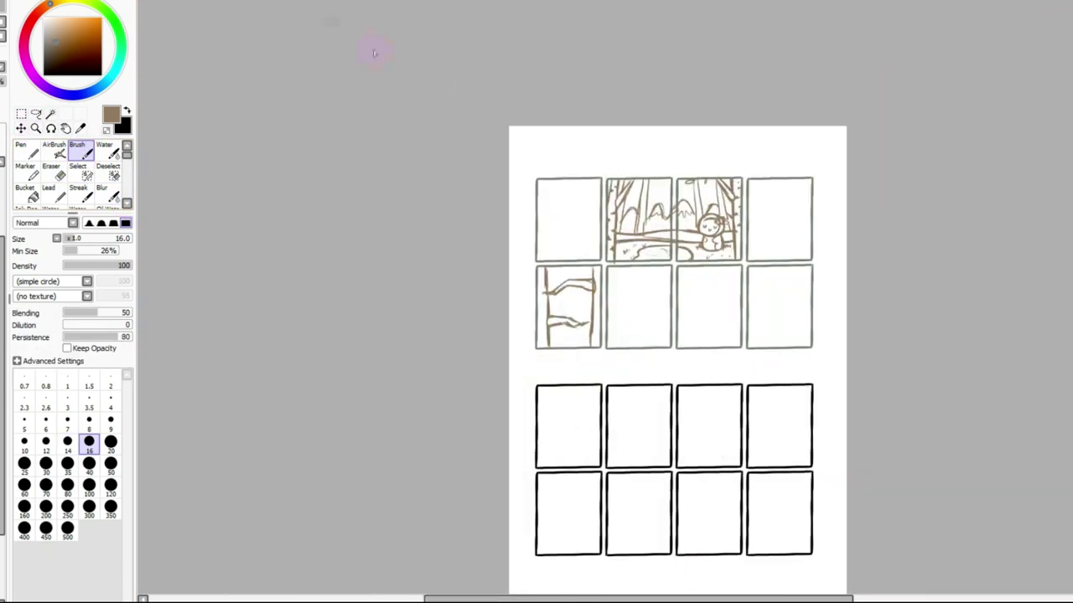
{"action": "scroll", "coordinate": [325, 3], "scroll_direction": "up", "scroll_amount": 4}
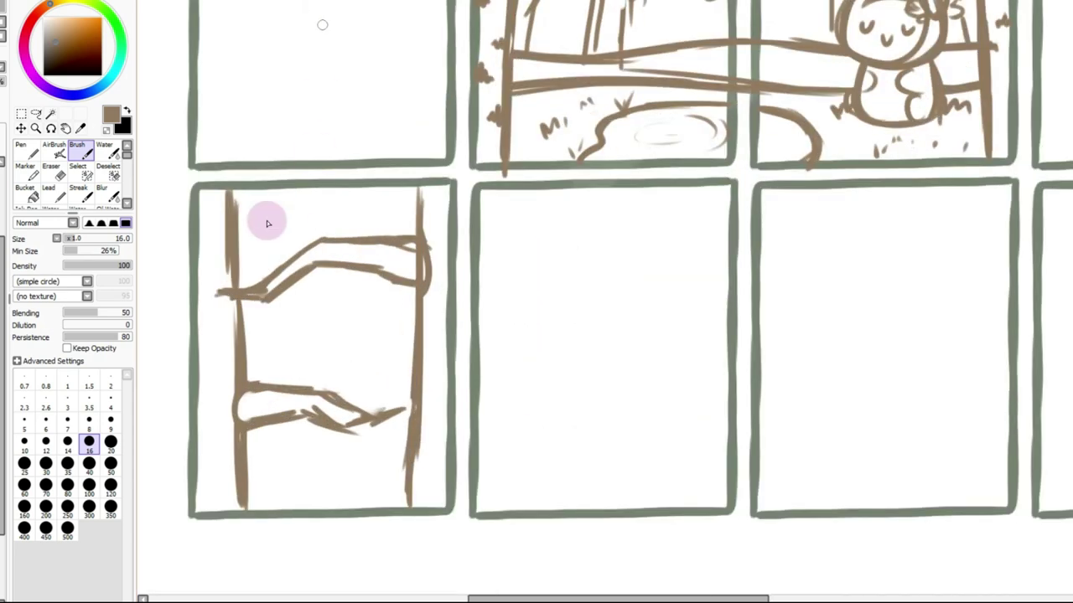
{"action": "left_click_drag", "start_coordinate": [239, 239], "coordinate": [294, 192]}
{"action": "left_click_drag", "start_coordinate": [293, 193], "coordinate": [241, 261]}
{"action": "left_click_drag", "start_coordinate": [382, 195], "coordinate": [435, 228]}
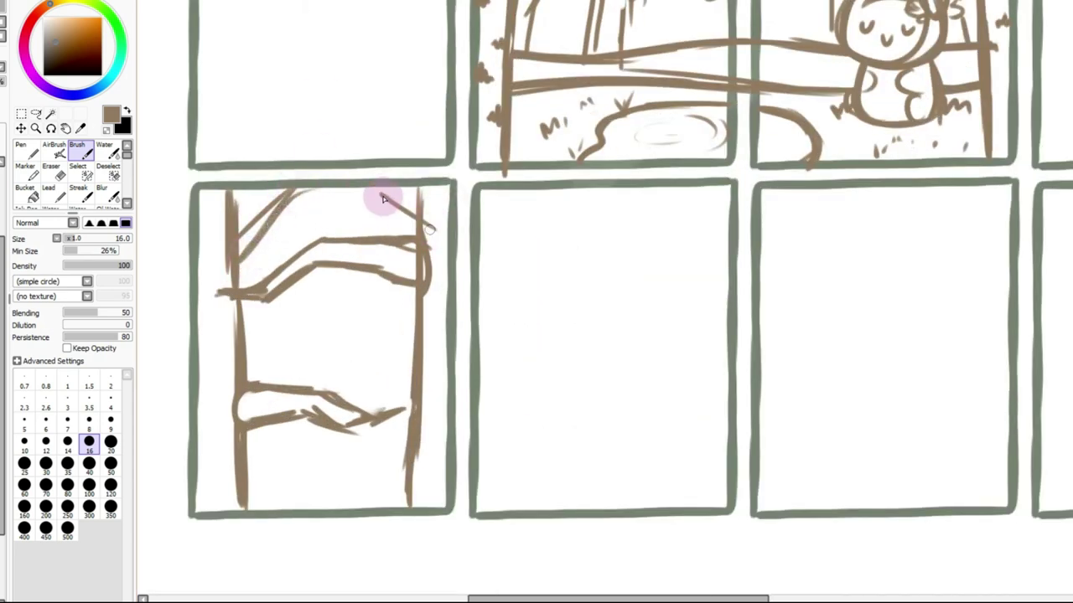
{"action": "left_click_drag", "start_coordinate": [406, 500], "coordinate": [344, 466]}
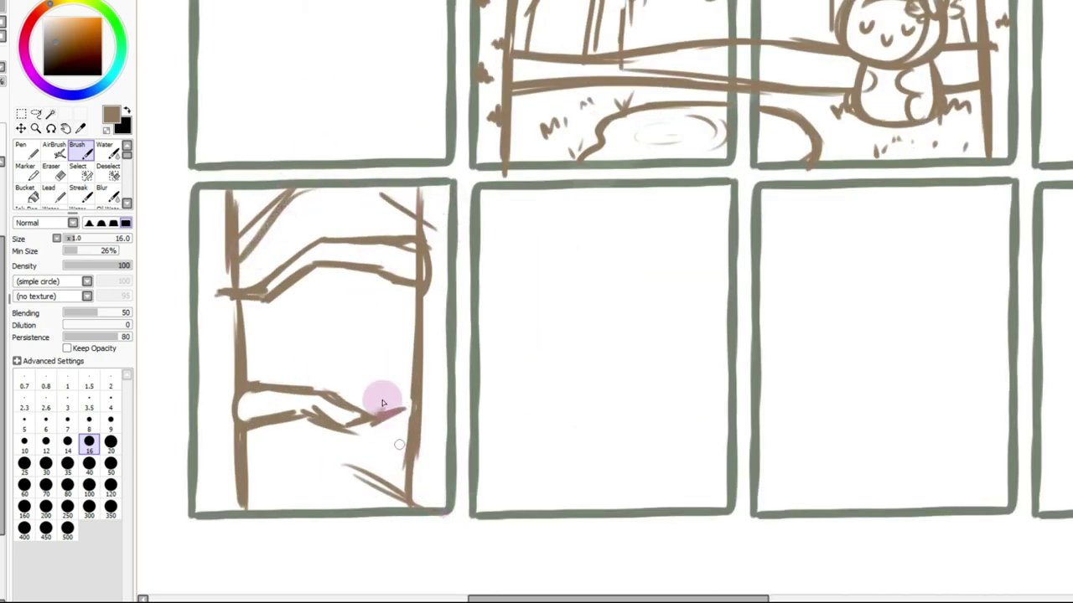
Lasso the upper branch, move it down a little, and redraw the trunk lines across the gaps left above it
{"action": "left_click", "coordinate": [36, 113]}
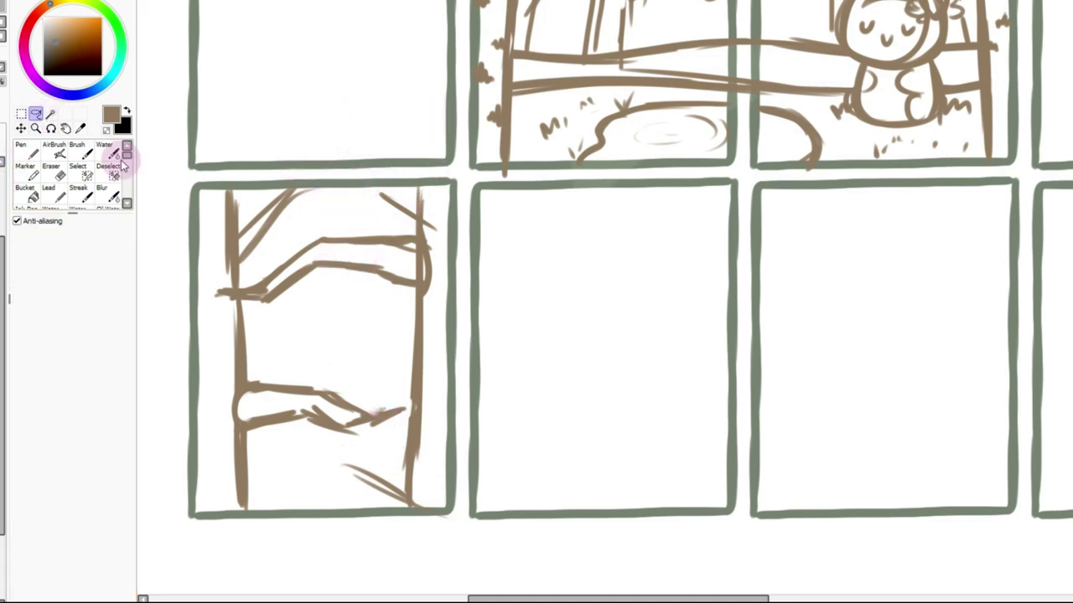
{"action": "mouse_move", "coordinate": [211, 292]}
{"action": "left_mouse_down"}
{"action": "mouse_move", "coordinate": [301, 312]}
{"action": "mouse_move", "coordinate": [409, 309]}
{"action": "mouse_move", "coordinate": [435, 273]}
{"action": "mouse_move", "coordinate": [412, 231]}
{"action": "mouse_move", "coordinate": [334, 230]}
{"action": "mouse_move", "coordinate": [256, 263]}
{"action": "mouse_move", "coordinate": [267, 332]}
{"action": "left_mouse_up"}
{"action": "key", "text": "ctrl+d"}
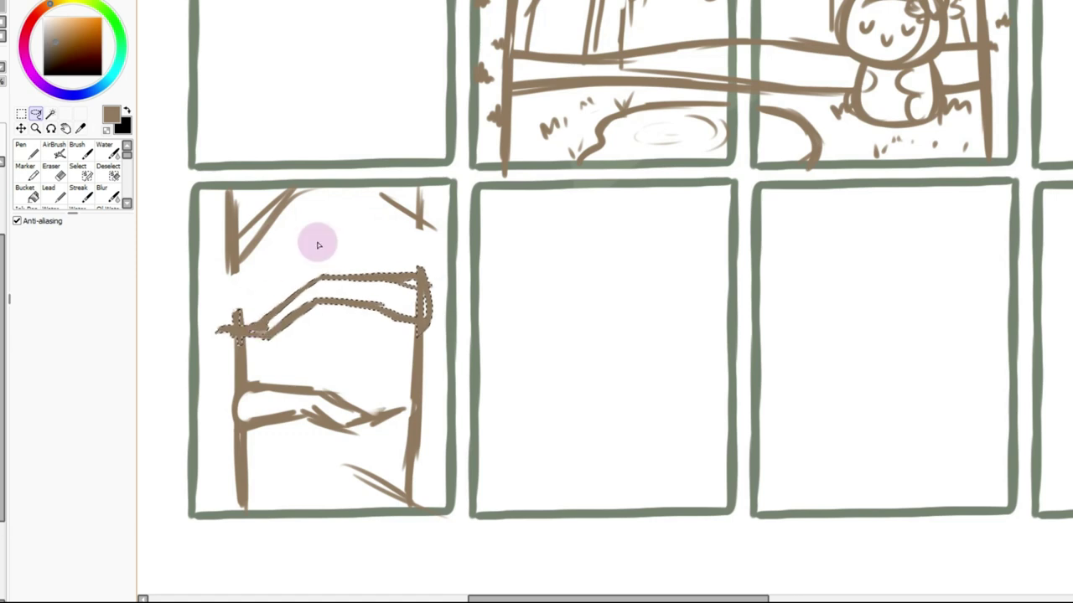
{"action": "left_click", "coordinate": [77, 148]}
{"action": "left_click_drag", "start_coordinate": [231, 289], "coordinate": [235, 323]}
{"action": "left_click_drag", "start_coordinate": [415, 202], "coordinate": [417, 235]}
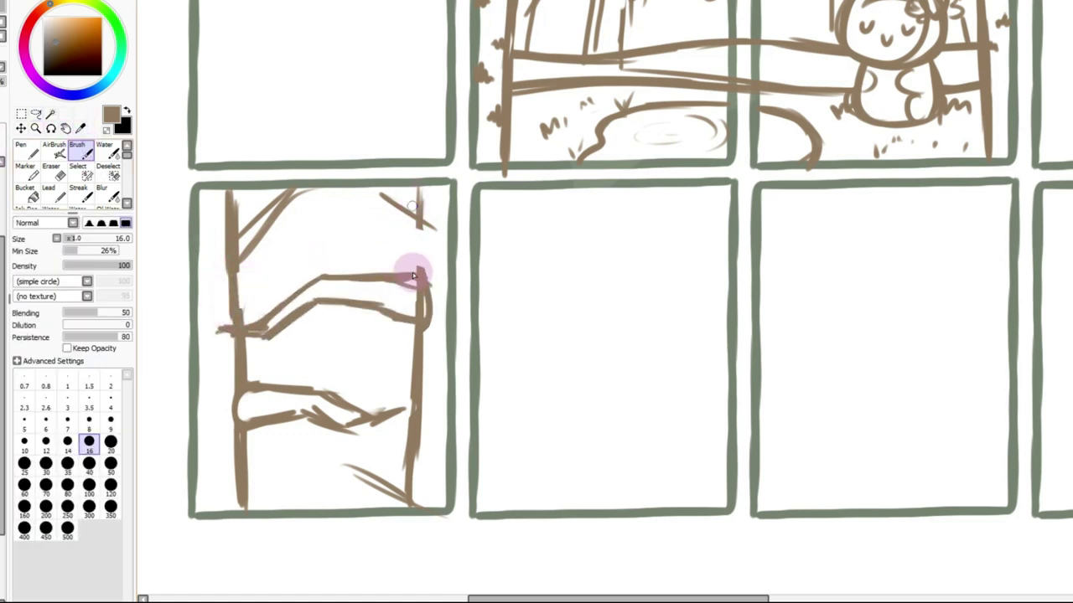
Sketch a round-headed character lying on the upper branch and a smaller one facing the other way on the lower branch
{"action": "mouse_move", "coordinate": [311, 223]}
{"action": "left_mouse_down"}
{"action": "mouse_move", "coordinate": [325, 272]}
{"action": "mouse_move", "coordinate": [283, 277]}
{"action": "mouse_move", "coordinate": [278, 236]}
{"action": "mouse_move", "coordinate": [362, 259]}
{"action": "mouse_move", "coordinate": [347, 262]}
{"action": "mouse_move", "coordinate": [399, 292]}
{"action": "mouse_move", "coordinate": [397, 267]}
{"action": "mouse_move", "coordinate": [346, 281]}
{"action": "mouse_move", "coordinate": [366, 289]}
{"action": "mouse_move", "coordinate": [354, 293]}
{"action": "mouse_move", "coordinate": [398, 291]}
{"action": "left_mouse_up"}
{"action": "key", "text": "ctrl+z"}
{"action": "left_click_drag", "start_coordinate": [332, 242], "coordinate": [345, 255]}
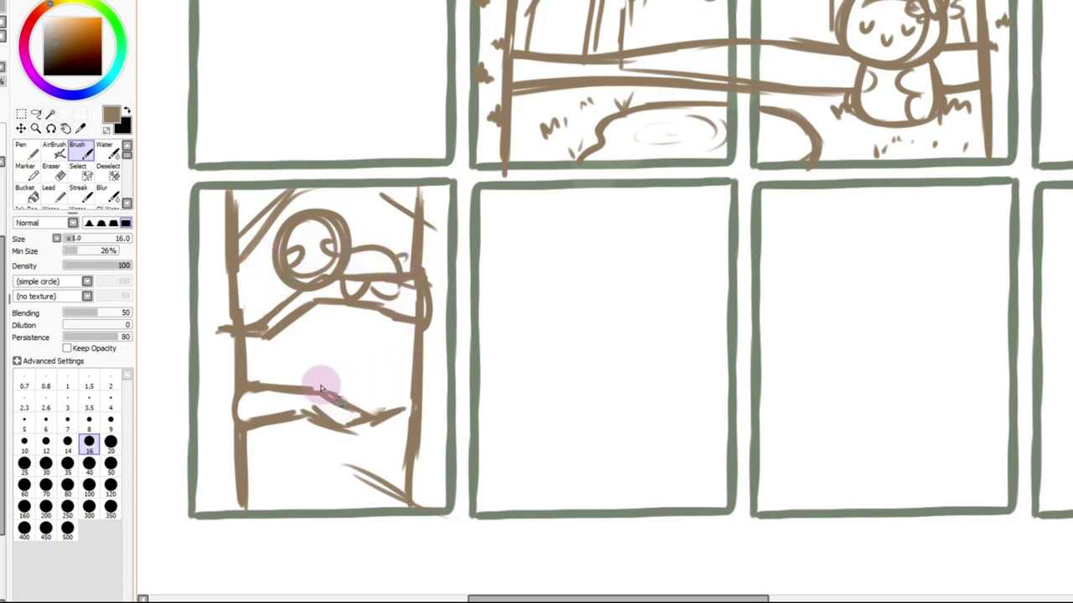
{"action": "mouse_move", "coordinate": [333, 372]}
{"action": "left_mouse_down"}
{"action": "mouse_move", "coordinate": [360, 381]}
{"action": "mouse_move", "coordinate": [342, 411]}
{"action": "mouse_move", "coordinate": [319, 406]}
{"action": "mouse_move", "coordinate": [312, 372]}
{"action": "mouse_move", "coordinate": [315, 409]}
{"action": "mouse_move", "coordinate": [301, 394]}
{"action": "mouse_move", "coordinate": [316, 379]}
{"action": "mouse_move", "coordinate": [279, 384]}
{"action": "left_mouse_up"}
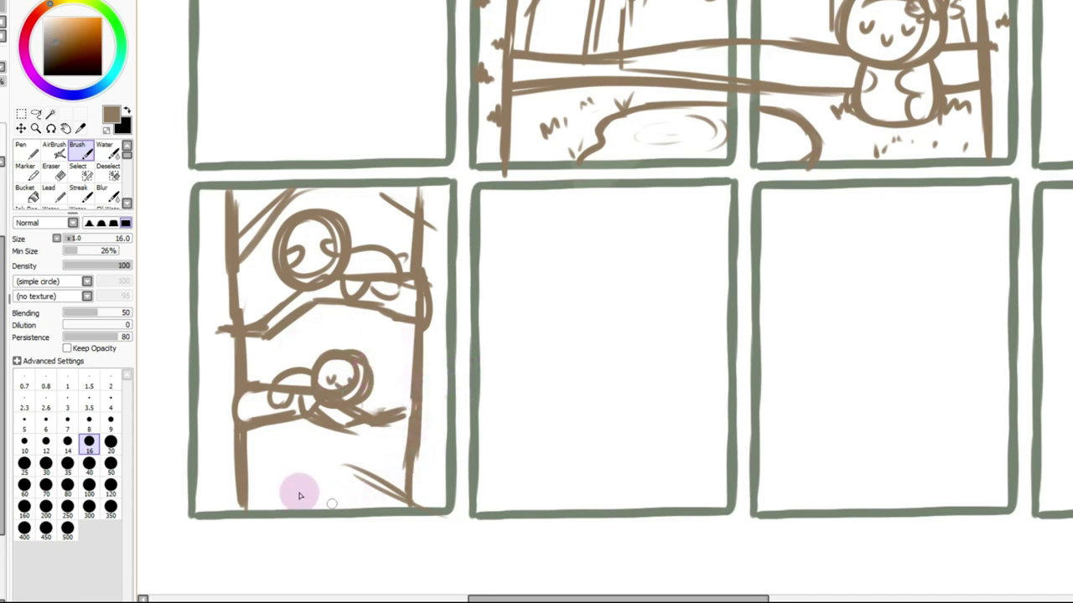
Scatter small leaf shapes along the bottom of the tree box and around its upper right branch, undoing one stray stroke
{"action": "mouse_move", "coordinate": [369, 516]}
{"action": "left_mouse_down"}
{"action": "mouse_move", "coordinate": [338, 495]}
{"action": "mouse_move", "coordinate": [400, 500]}
{"action": "left_mouse_up"}
{"action": "mouse_move", "coordinate": [259, 501]}
{"action": "left_mouse_down"}
{"action": "mouse_move", "coordinate": [278, 472]}
{"action": "mouse_move", "coordinate": [266, 497]}
{"action": "left_mouse_up"}
{"action": "left_click_drag", "start_coordinate": [203, 481], "coordinate": [227, 480]}
{"action": "key", "text": "ctrl+z"}
{"action": "mouse_move", "coordinate": [406, 227]}
{"action": "left_mouse_down"}
{"action": "mouse_move", "coordinate": [381, 228]}
{"action": "mouse_move", "coordinate": [374, 210]}
{"action": "left_mouse_up"}
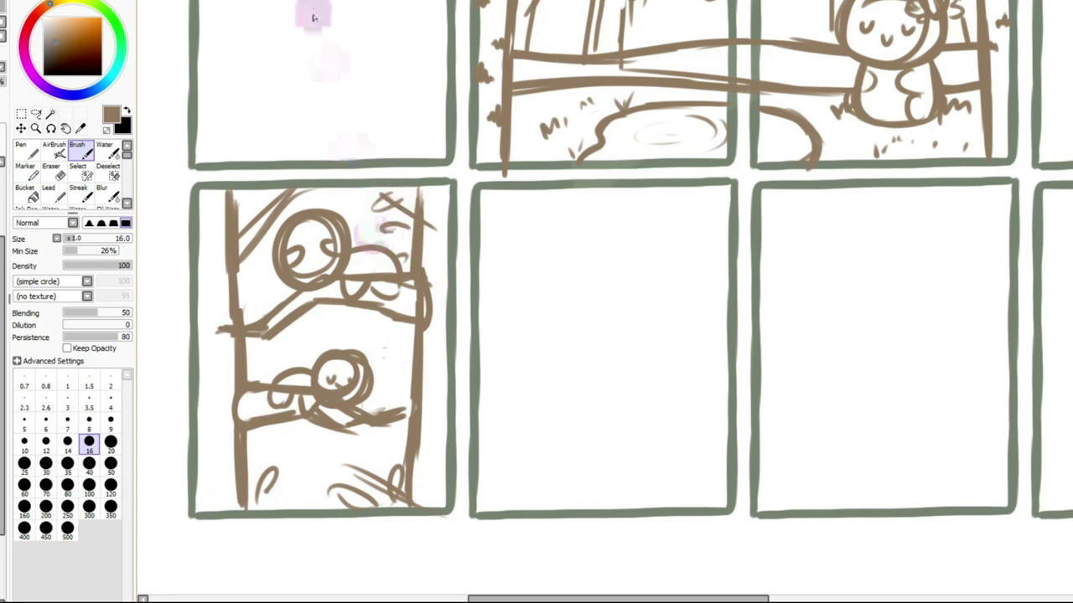
{"action": "scroll", "coordinate": [649, 293], "scroll_direction": "down", "scroll_amount": 3}
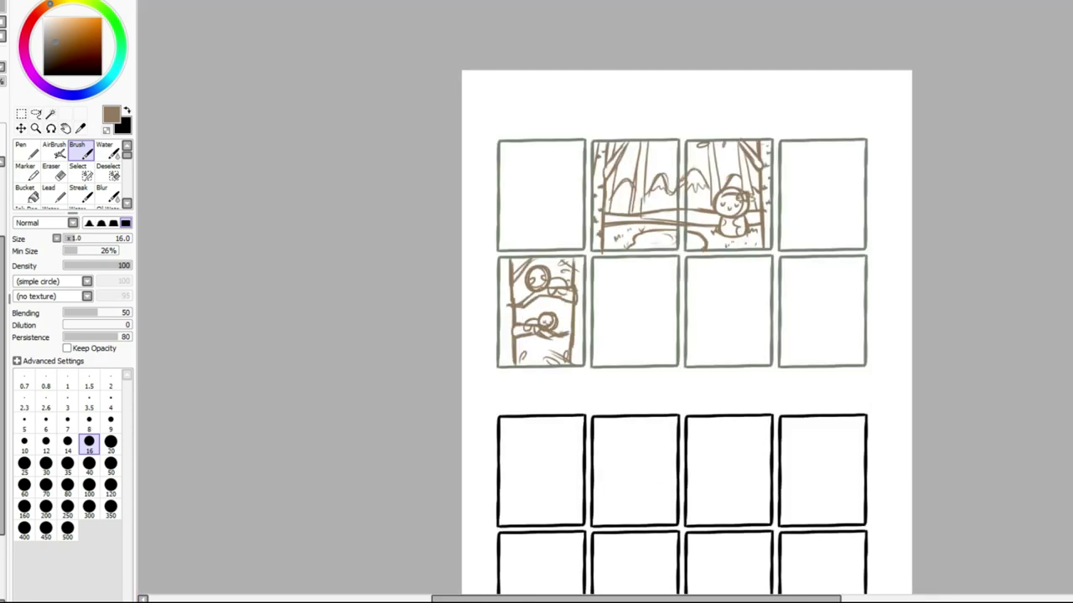
{"action": "scroll", "coordinate": [945, 212], "scroll_direction": "up", "scroll_amount": 3}
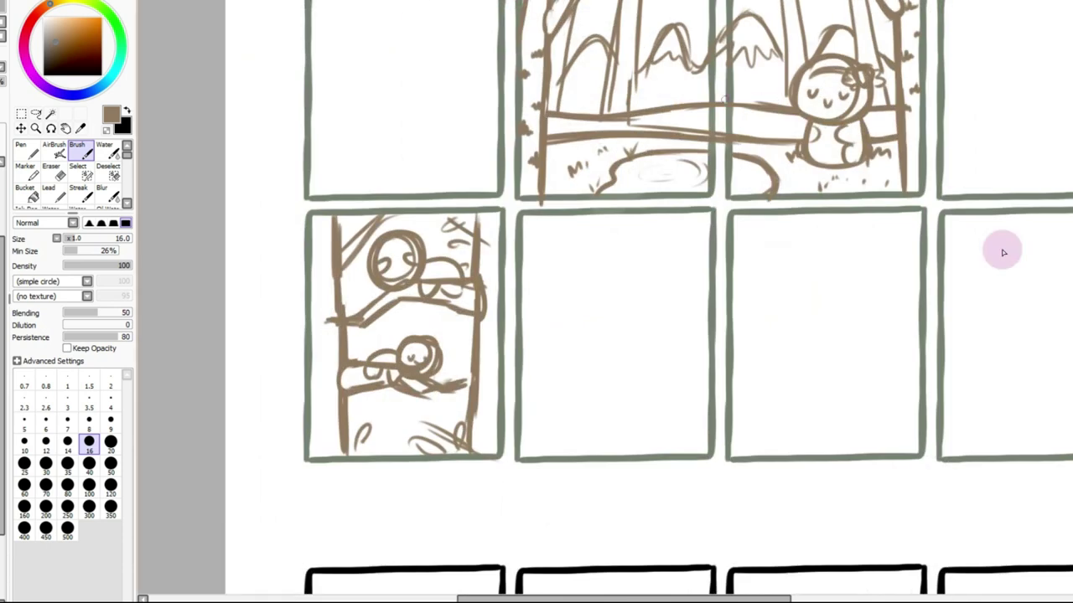
{"action": "scroll", "coordinate": [688, 302], "scroll_direction": "up", "scroll_amount": 2}
{"action": "left_click_drag", "start_coordinate": [695, 597], "coordinate": [738, 598]}
{"action": "mouse_move", "coordinate": [487, 321]}
{"action": "left_mouse_down"}
{"action": "mouse_move", "coordinate": [467, 342]}
{"action": "mouse_move", "coordinate": [555, 477]}
{"action": "left_mouse_up"}
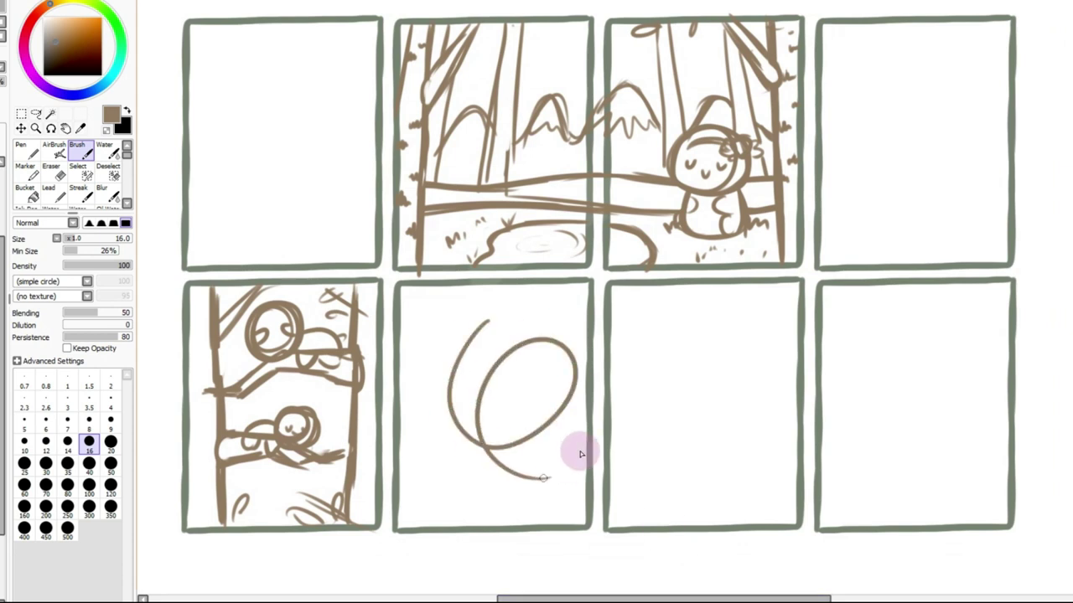
{"action": "key", "text": "ctrl+z"}
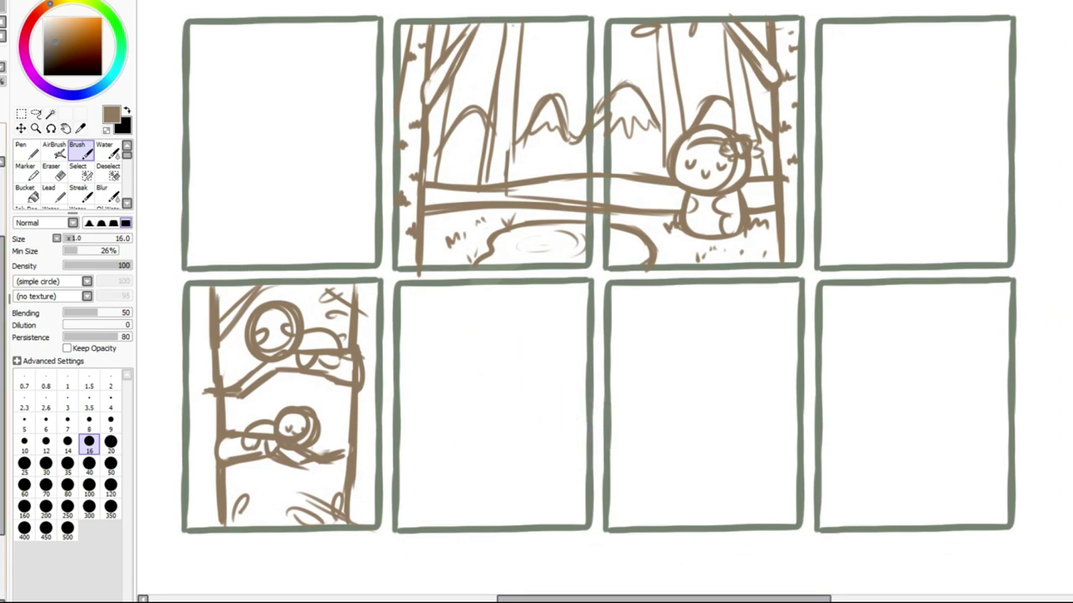
{"action": "key", "text": "ctrl+z"}
{"action": "key", "text": "ctrl+z"}
{"action": "key", "text": "ctrl+z"}
{"action": "key", "text": "ctrl+z"}
{"action": "key", "text": "ctrl+z"}
{"action": "key", "text": "ctrl+z"}
{"action": "key", "text": "ctrl+z"}
{"action": "key", "text": "ctrl+z"}
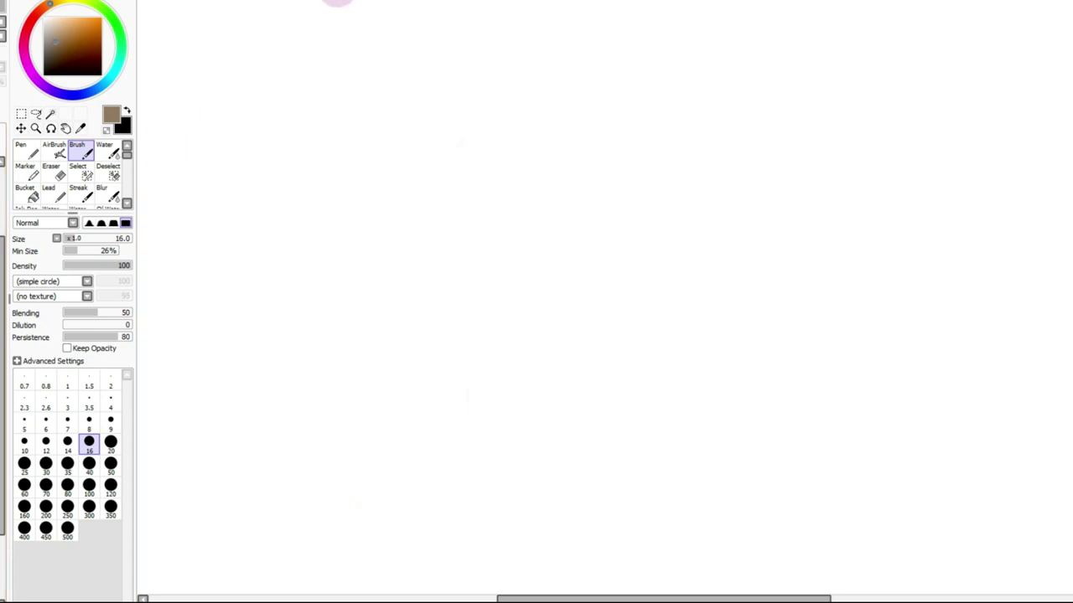
{"action": "key", "text": "ctrl+0"}
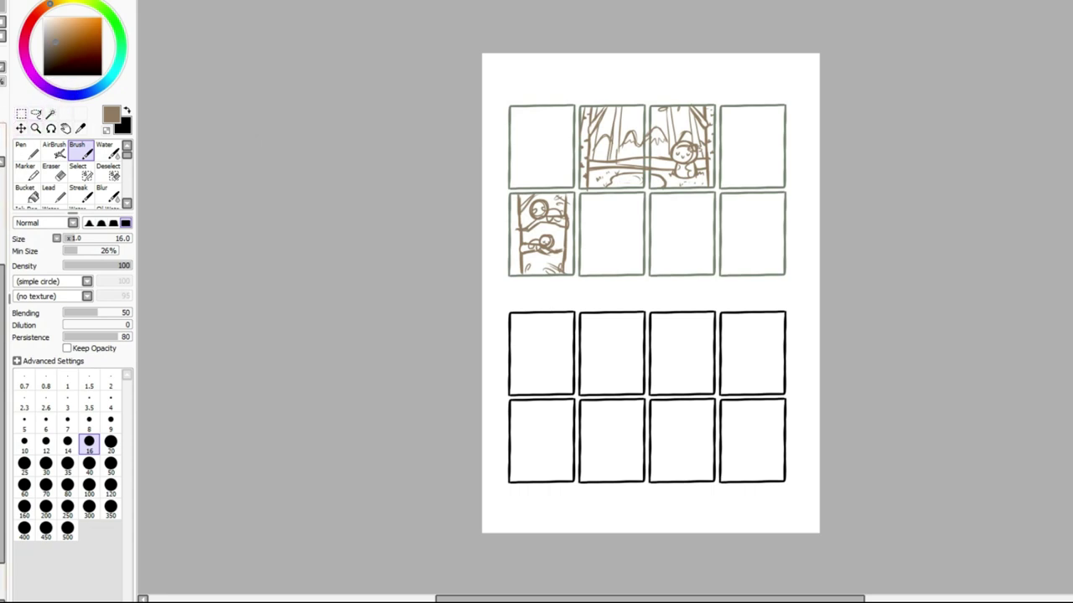
{"action": "left_click", "coordinate": [328, 1]}
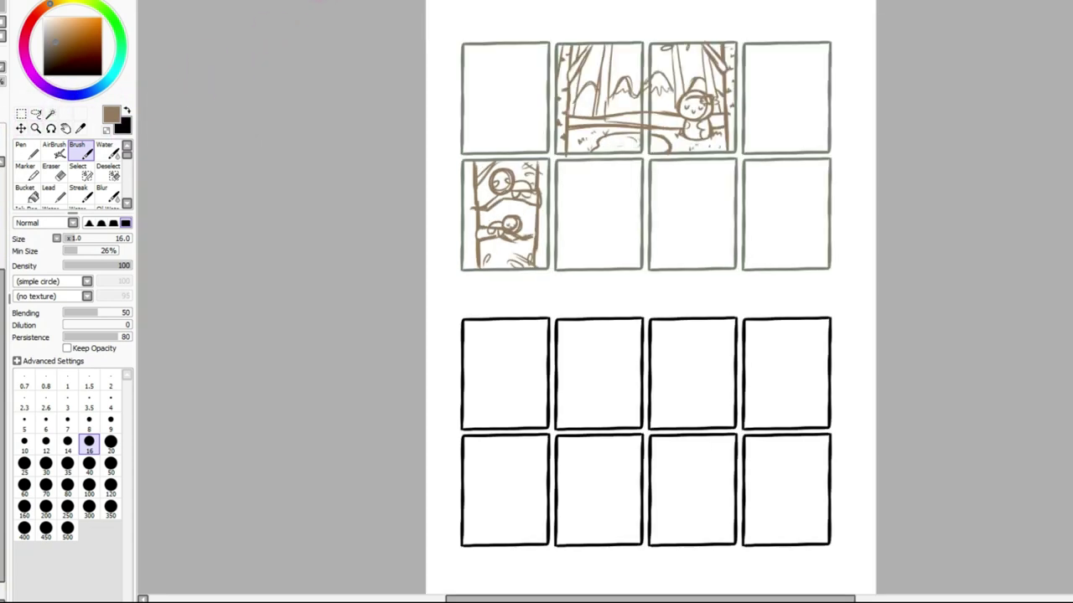
{"action": "left_click", "coordinate": [329, 1]}
{"action": "left_click", "coordinate": [329, 1]}
Sketch a rectangular sheet of note paper in the middle of the upper row's fourth box, redoing its first side line
{"action": "scroll", "coordinate": [872, 194], "scroll_direction": "up", "scroll_amount": 5}
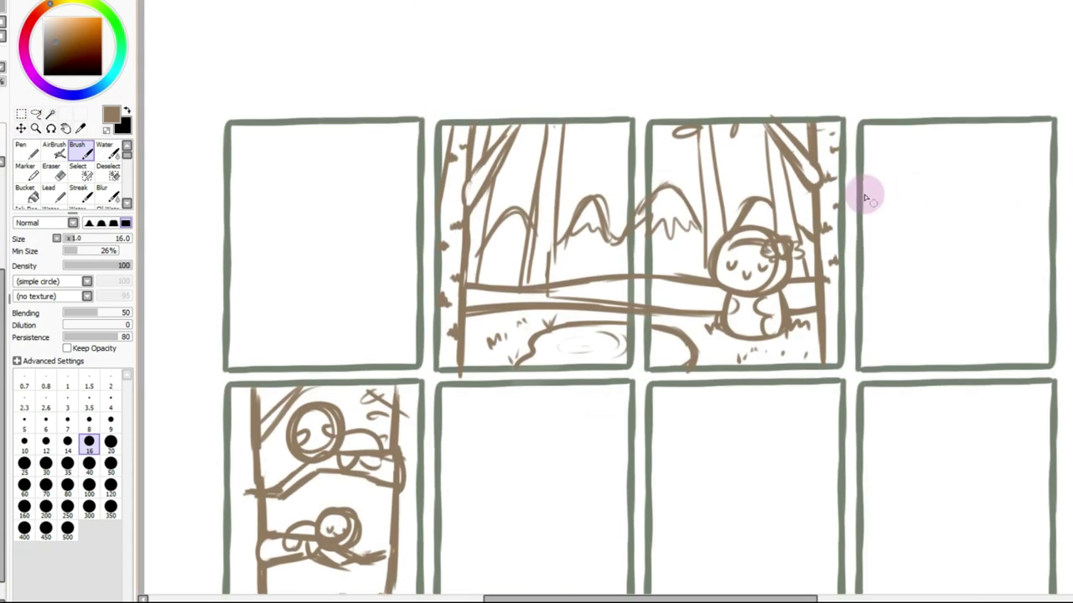
{"action": "left_click_drag", "start_coordinate": [899, 165], "coordinate": [900, 260]}
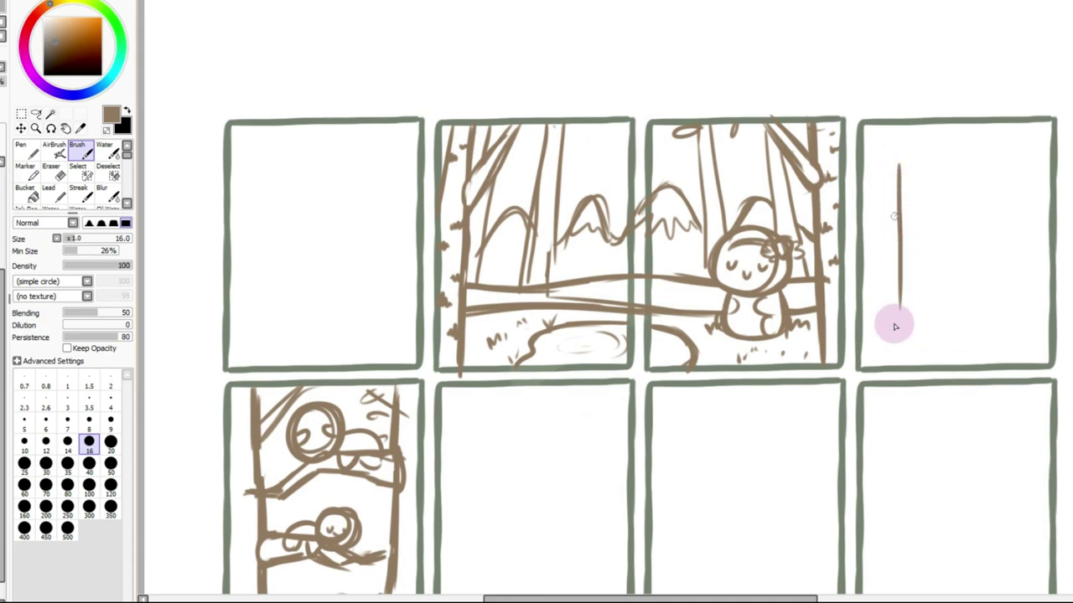
{"action": "left_click_drag", "start_coordinate": [896, 216], "coordinate": [897, 329]}
{"action": "key", "text": "ctrl+z"}
{"action": "left_click_drag", "start_coordinate": [893, 165], "coordinate": [900, 304]}
{"action": "mouse_move", "coordinate": [899, 232]}
{"action": "left_mouse_down"}
{"action": "mouse_move", "coordinate": [917, 181]}
{"action": "mouse_move", "coordinate": [891, 168]}
{"action": "mouse_move", "coordinate": [1021, 174]}
{"action": "mouse_move", "coordinate": [1021, 323]}
{"action": "left_mouse_up"}
{"action": "left_click_drag", "start_coordinate": [902, 324], "coordinate": [1020, 324]}
{"action": "left_click_drag", "start_coordinate": [904, 327], "coordinate": [1016, 326]}
Erase the note's lower right corner and draw a folded page corner in its place
{"action": "scroll", "coordinate": [604, 335], "scroll_direction": "down", "scroll_amount": 2}
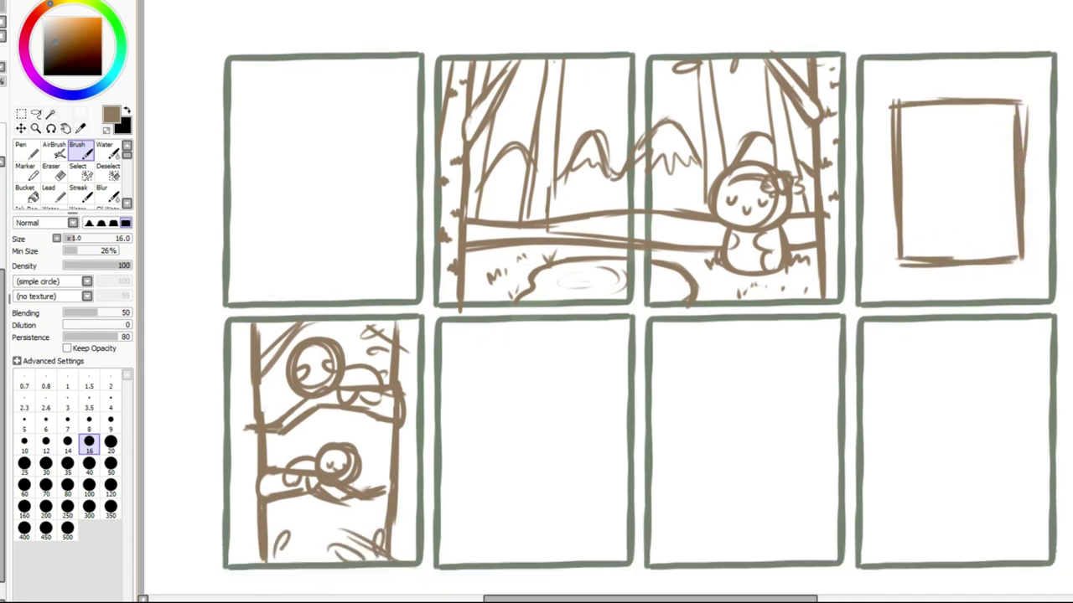
{"action": "left_click", "coordinate": [51, 172]}
{"action": "left_click_drag", "start_coordinate": [1034, 249], "coordinate": [1034, 232]}
{"action": "left_click", "coordinate": [77, 151]}
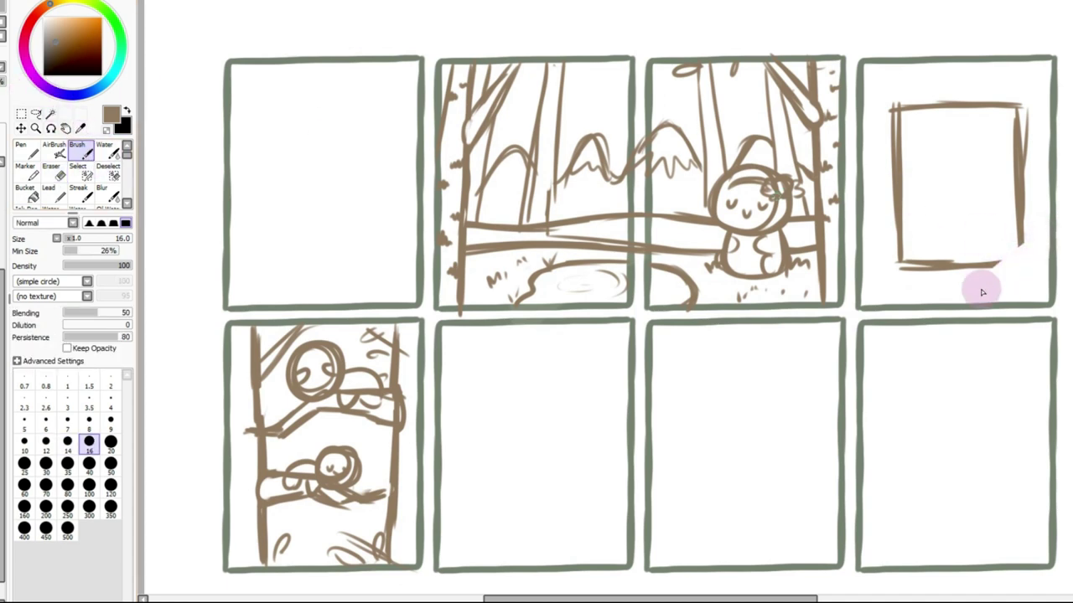
{"action": "left_click_drag", "start_coordinate": [1017, 239], "coordinate": [991, 263]}
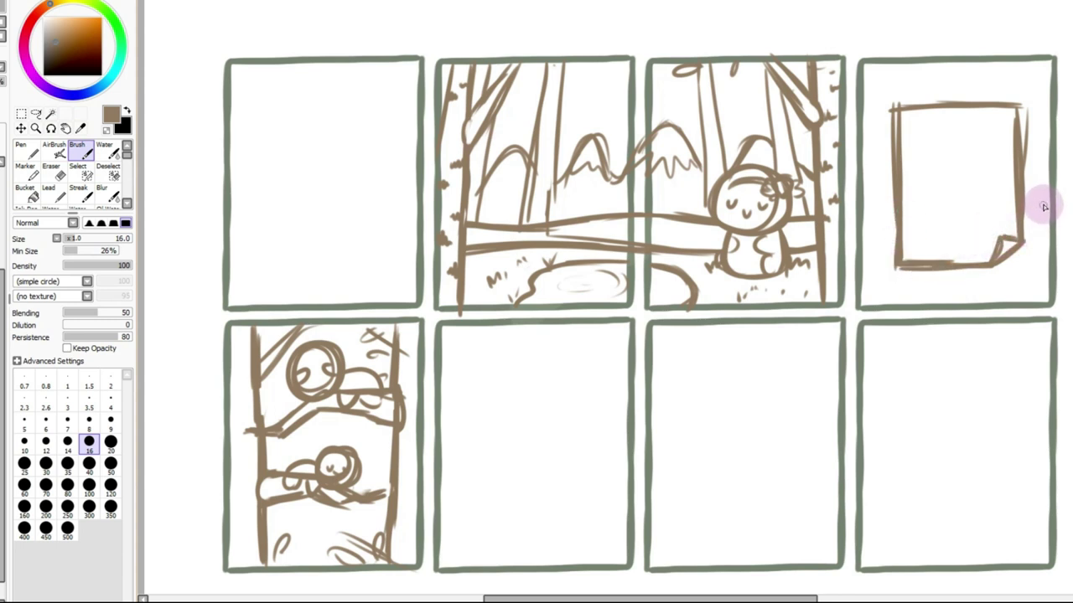
Draw a strip of tape across the note's top edge and small leaves at the box's upper right side
{"action": "left_click_drag", "start_coordinate": [937, 117], "coordinate": [978, 117]}
{"action": "left_click_drag", "start_coordinate": [928, 92], "coordinate": [926, 118]}
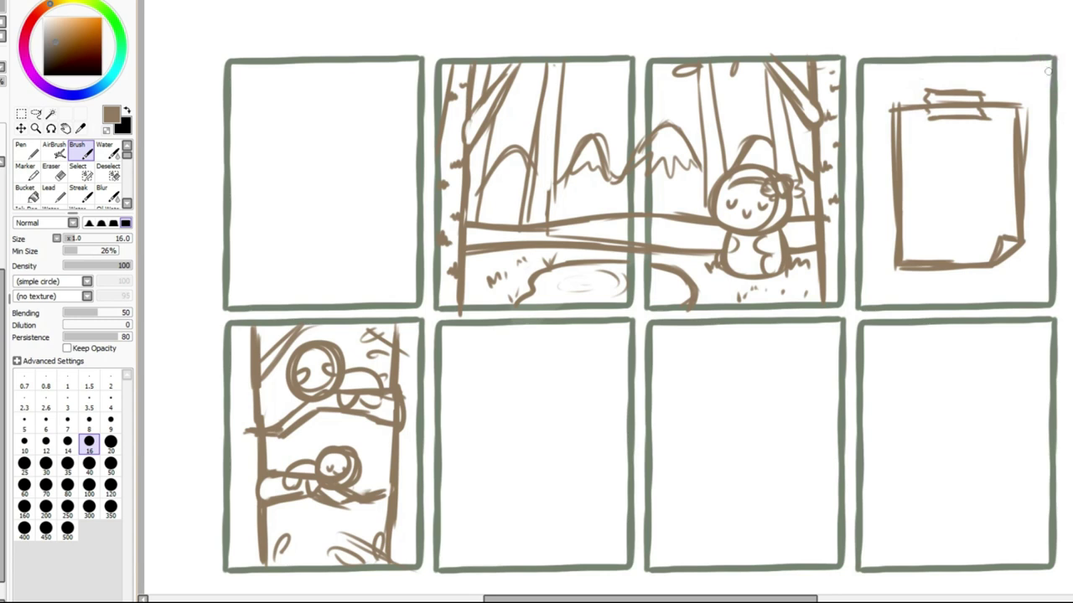
{"action": "mouse_move", "coordinate": [1055, 107]}
{"action": "left_mouse_down"}
{"action": "mouse_move", "coordinate": [1030, 78]}
{"action": "mouse_move", "coordinate": [1046, 128]}
{"action": "left_mouse_up"}
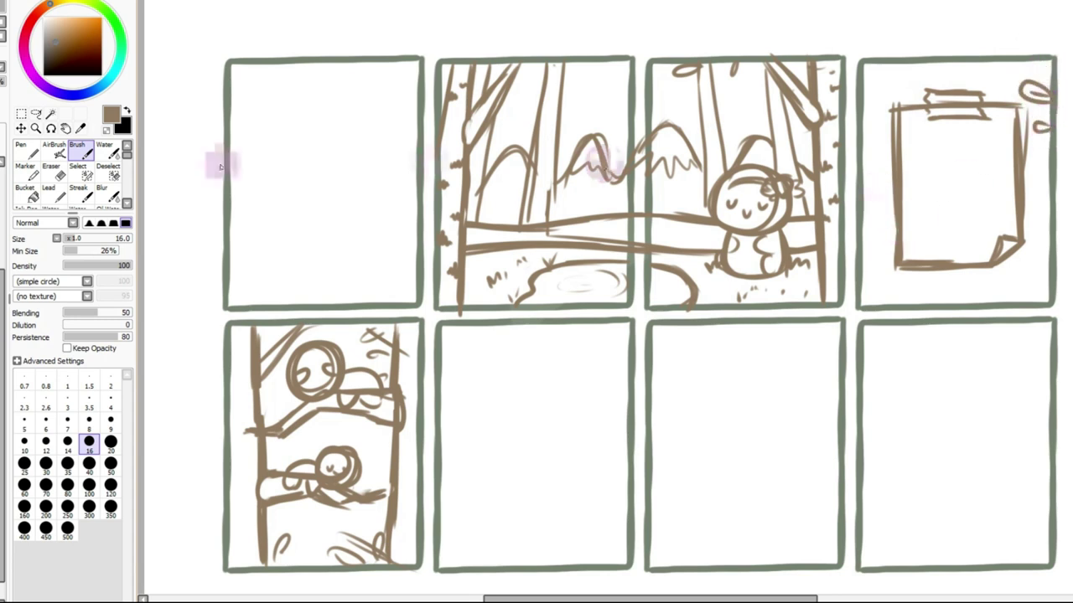
Draw a pencil standing along the left side of the taped note
{"action": "left_click_drag", "start_coordinate": [878, 147], "coordinate": [910, 294]}
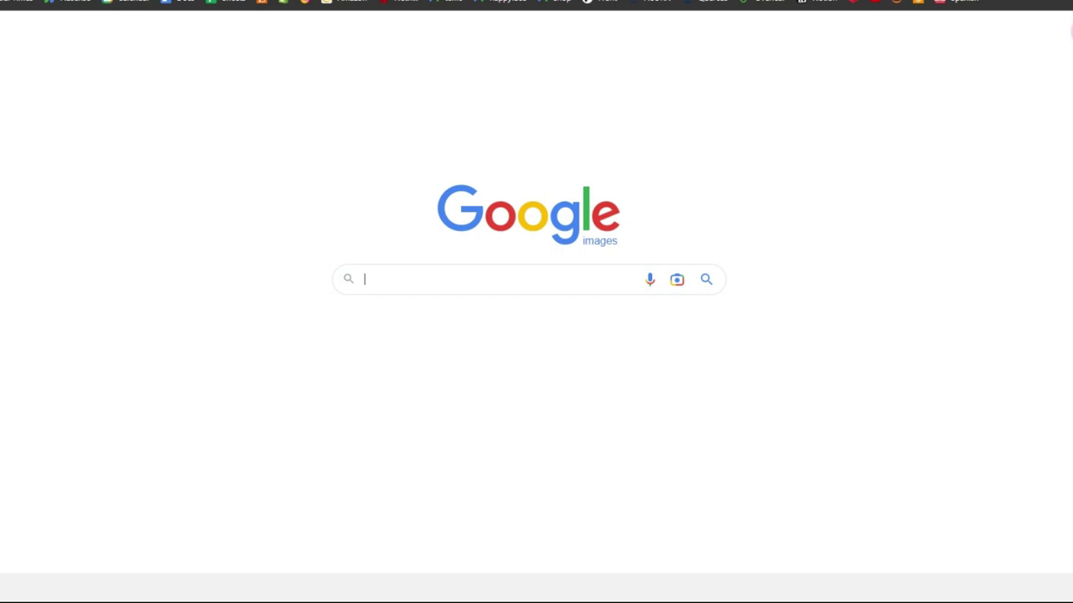
Switch to Google Images and look up "forest animals" as a reference for animal ideas
{"action": "type", "text": "forest animals"}
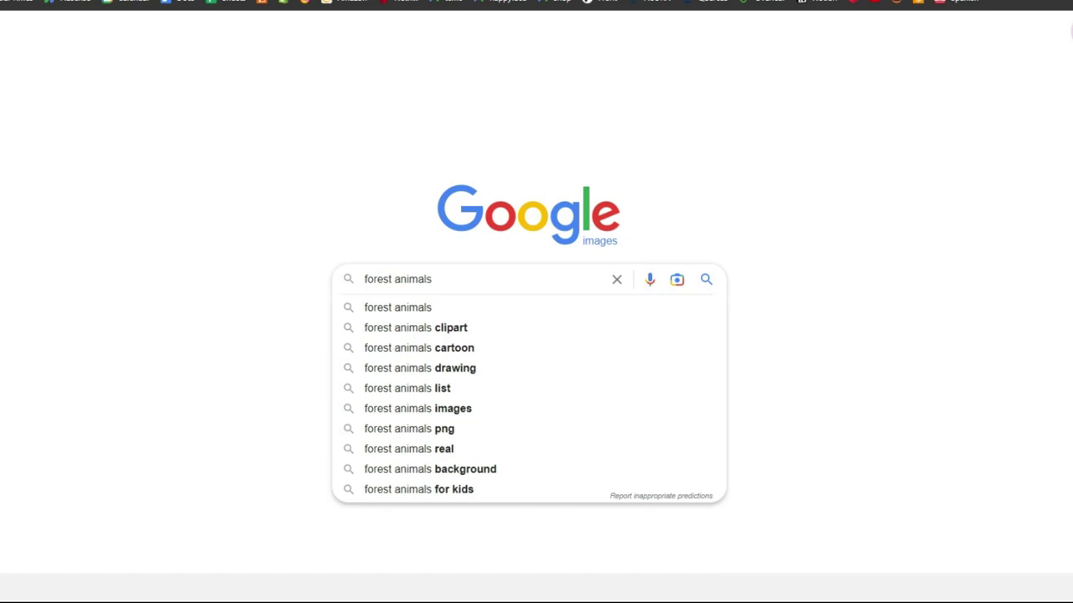
{"action": "key", "text": "Return"}
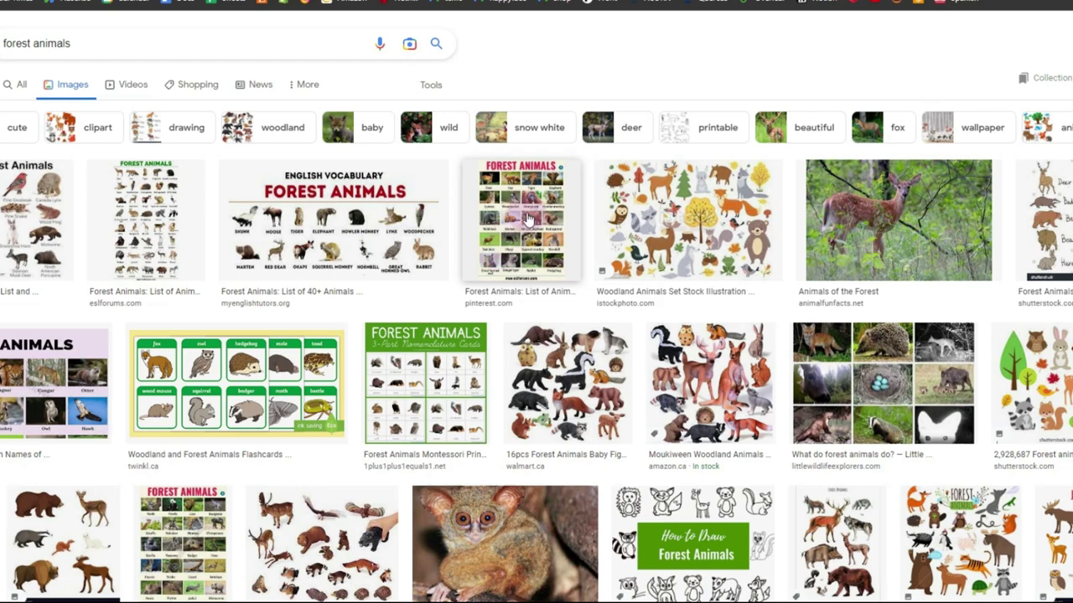
{"action": "left_click", "coordinate": [726, 220]}
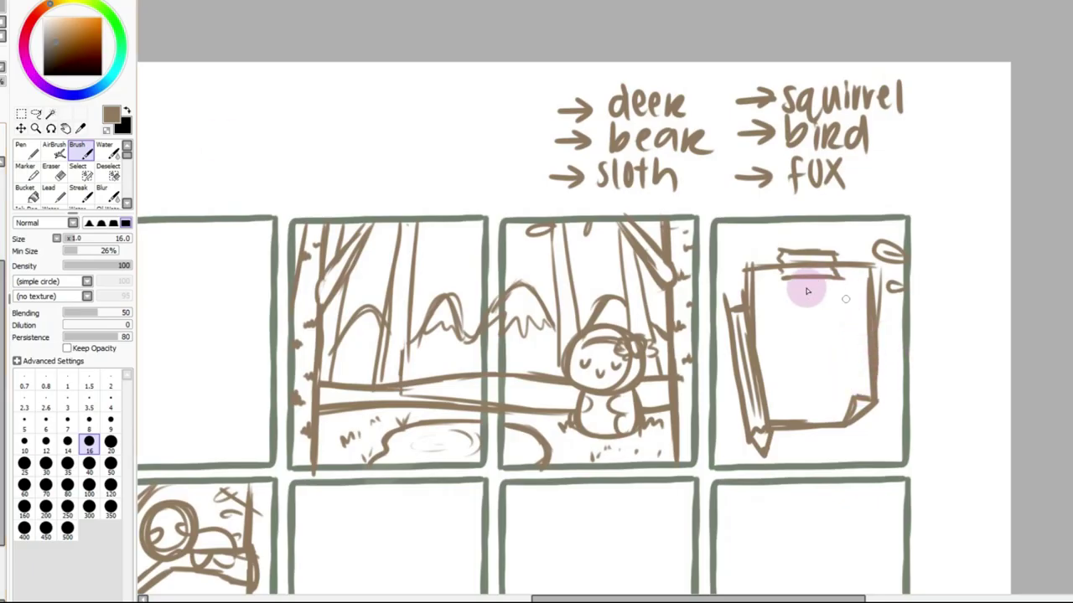
Draw two small leaves in the upper left corner of the note box
{"action": "left_click_drag", "start_coordinate": [730, 251], "coordinate": [745, 243]}
{"action": "left_click_drag", "start_coordinate": [719, 285], "coordinate": [722, 283]}
Erase the note's folded corner and straight bottom line, and redraw the bottom as a wavy torn edge
{"action": "left_click", "coordinate": [51, 171]}
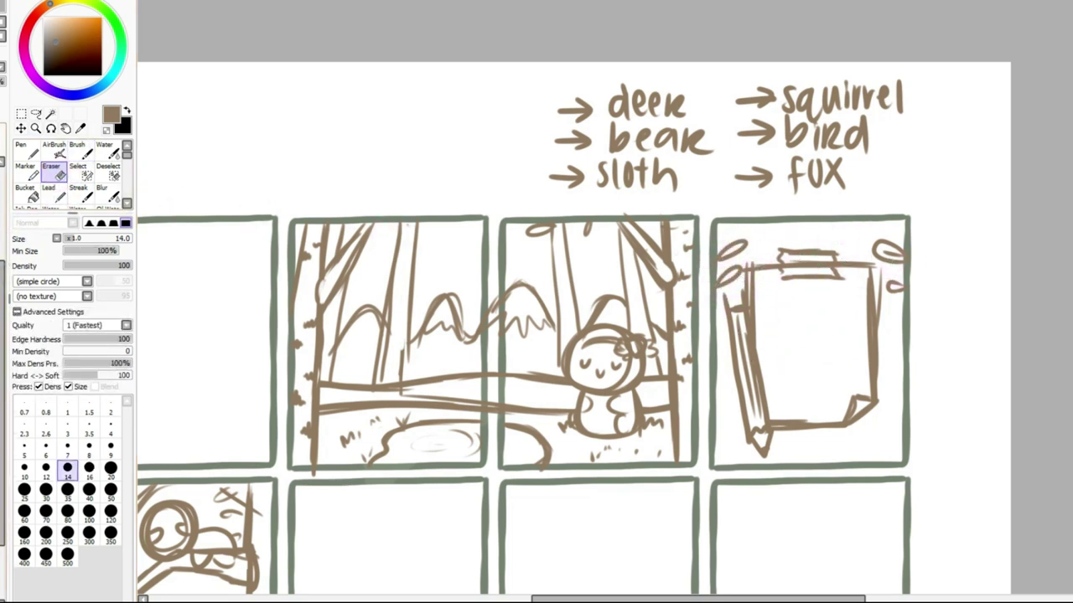
{"action": "mouse_move", "coordinate": [850, 376]}
{"action": "left_mouse_down"}
{"action": "mouse_move", "coordinate": [850, 408]}
{"action": "mouse_move", "coordinate": [863, 411]}
{"action": "left_mouse_up"}
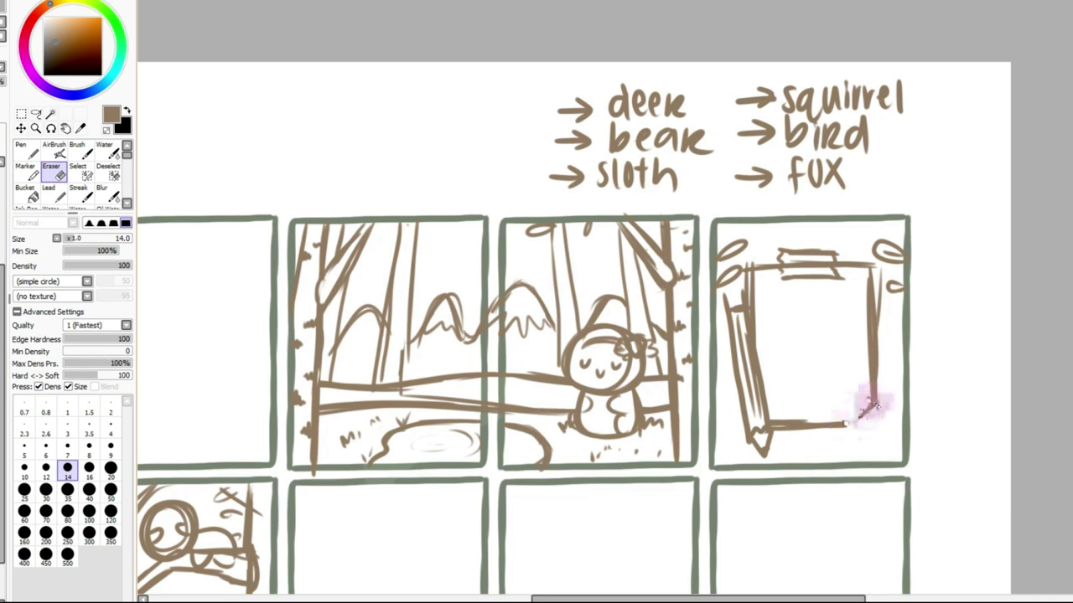
{"action": "left_click", "coordinate": [77, 151]}
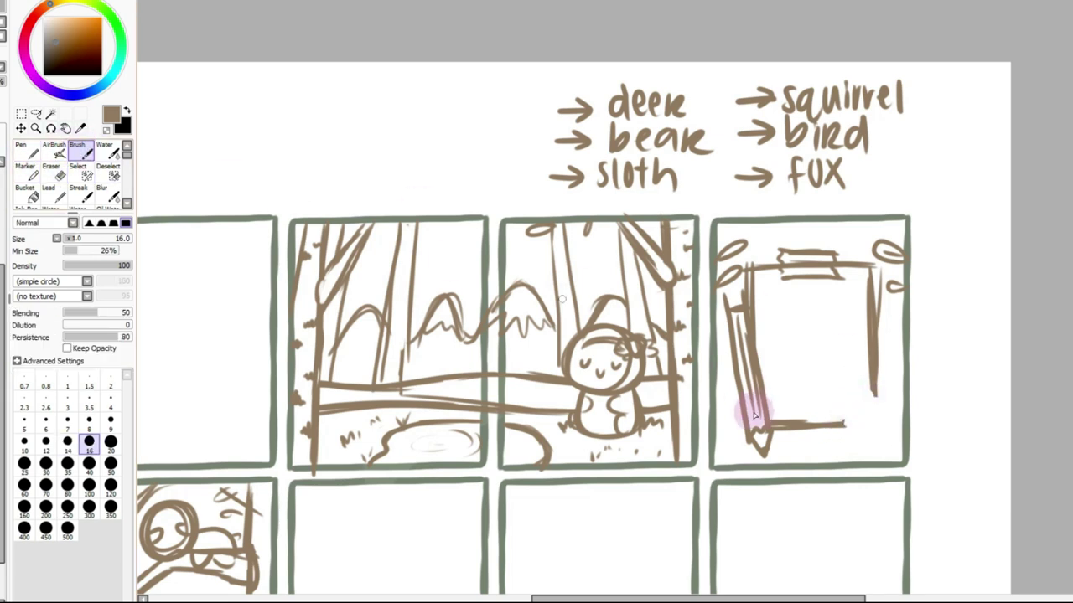
{"action": "left_click_drag", "start_coordinate": [790, 415], "coordinate": [785, 424]}
{"action": "left_click", "coordinate": [52, 171]}
{"action": "left_click", "coordinate": [111, 468]}
{"action": "mouse_move", "coordinate": [778, 412]}
{"action": "left_mouse_down"}
{"action": "mouse_move", "coordinate": [842, 433]}
{"action": "mouse_move", "coordinate": [793, 423]}
{"action": "mouse_move", "coordinate": [743, 379]}
{"action": "mouse_move", "coordinate": [786, 423]}
{"action": "mouse_move", "coordinate": [813, 432]}
{"action": "mouse_move", "coordinate": [867, 420]}
{"action": "mouse_move", "coordinate": [870, 395]}
{"action": "mouse_move", "coordinate": [878, 424]}
{"action": "mouse_move", "coordinate": [816, 433]}
{"action": "mouse_move", "coordinate": [770, 426]}
{"action": "left_mouse_up"}
{"action": "left_click", "coordinate": [77, 150]}
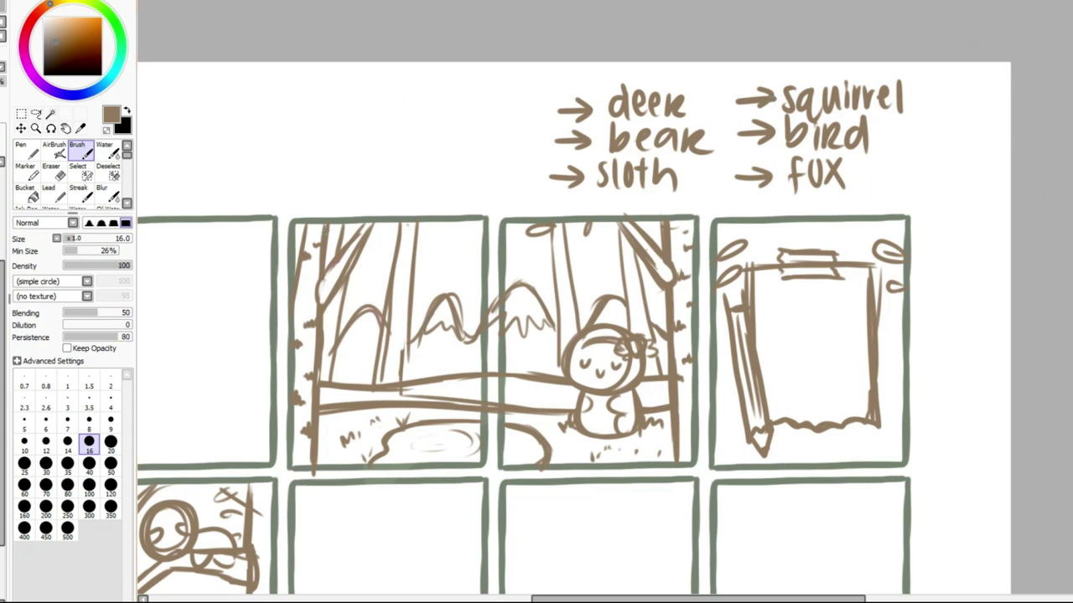
Erase the branch on the forest scene's left tree and redraw it at a flatter angle, reaching further into the scene
{"action": "left_click_drag", "start_coordinate": [346, 415], "coordinate": [357, 392]}
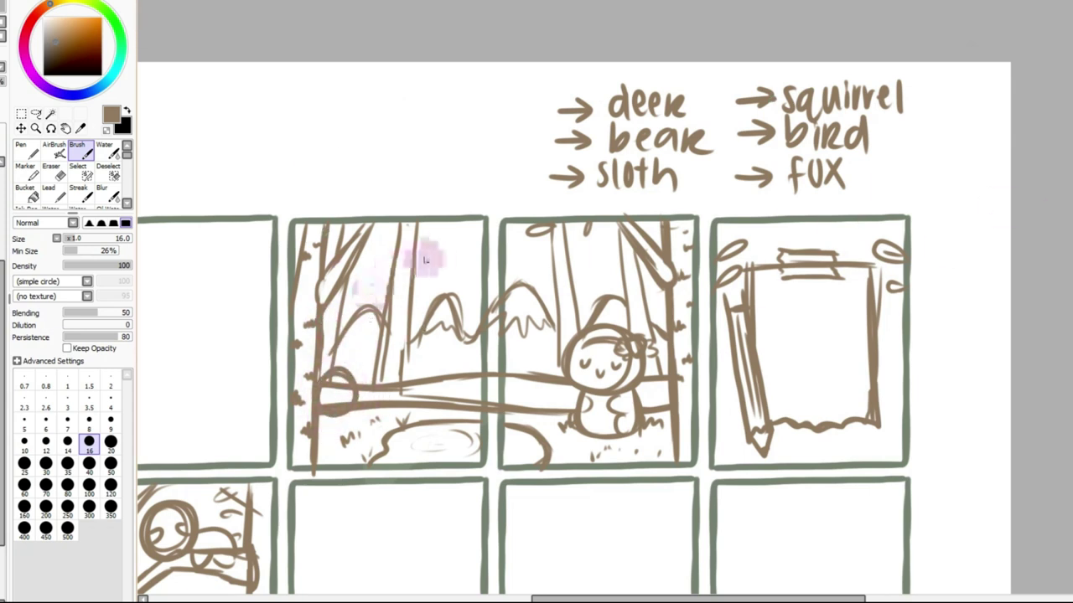
{"action": "key", "text": "ctrl+z"}
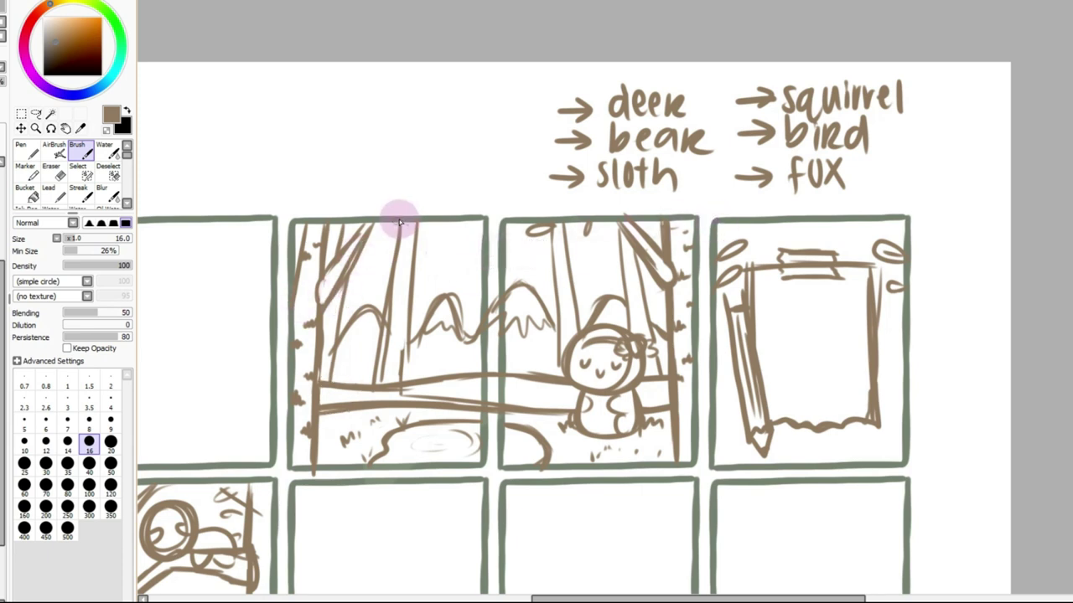
{"action": "left_click_drag", "start_coordinate": [324, 276], "coordinate": [381, 227]}
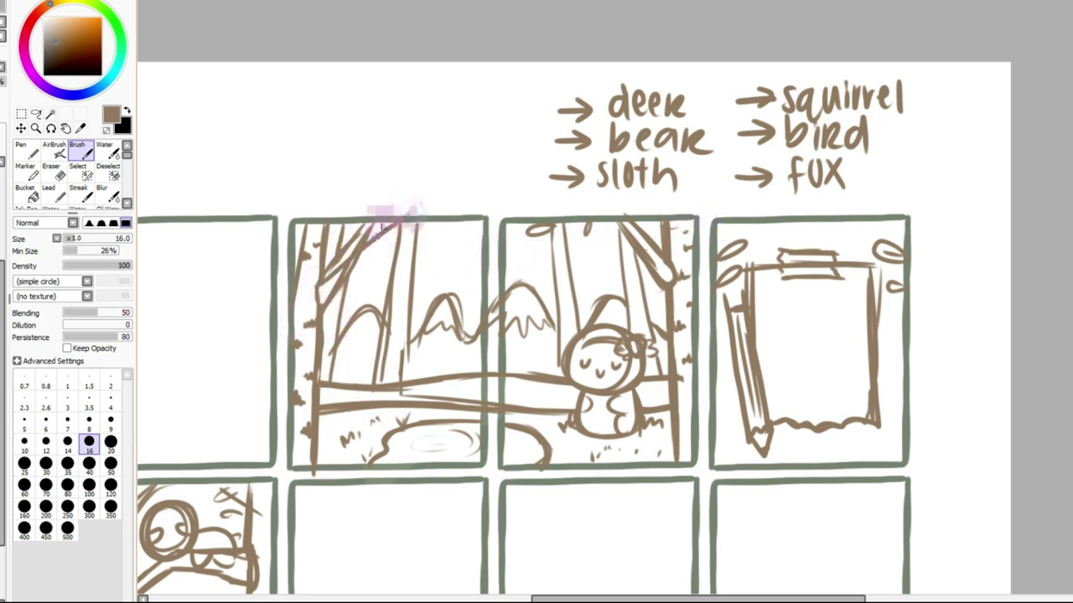
{"action": "key", "text": "e"}
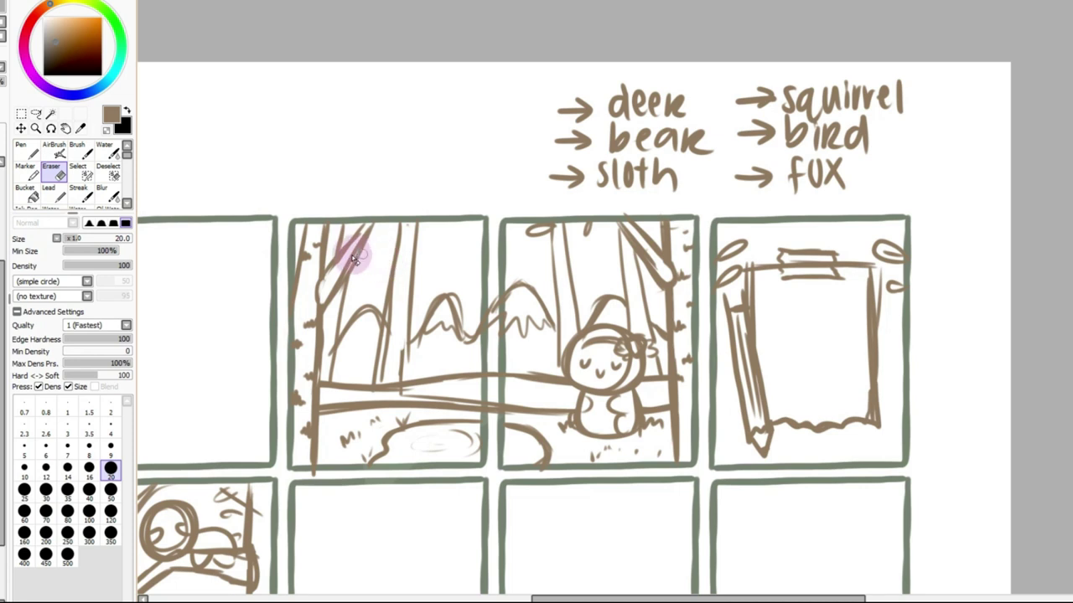
{"action": "mouse_move", "coordinate": [378, 239]}
{"action": "left_mouse_down"}
{"action": "mouse_move", "coordinate": [360, 232]}
{"action": "mouse_move", "coordinate": [331, 282]}
{"action": "left_mouse_up"}
{"action": "key", "text": "b"}
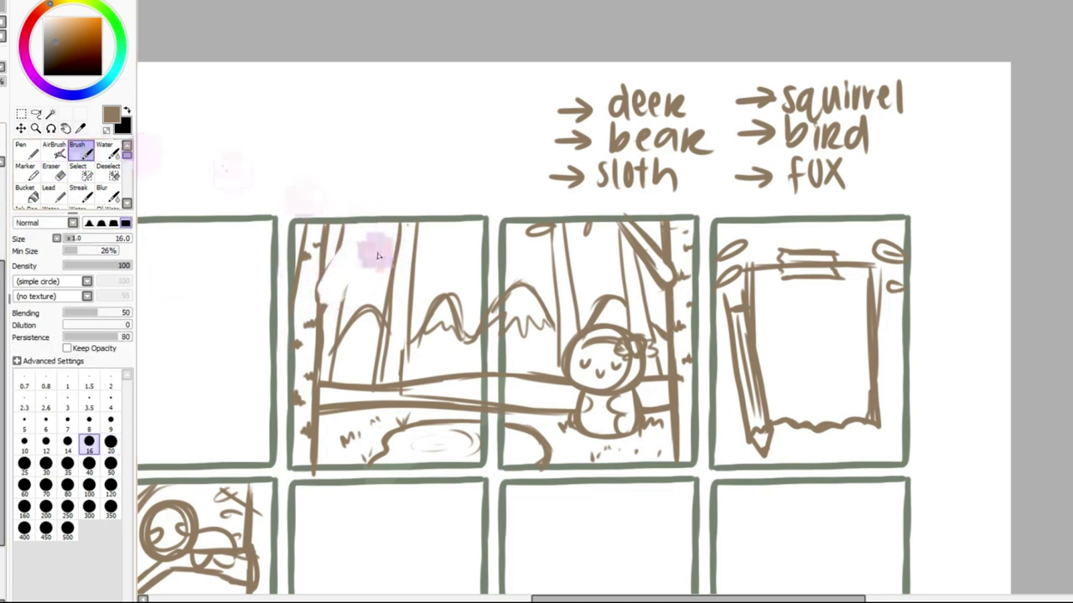
{"action": "mouse_move", "coordinate": [320, 277]}
{"action": "left_mouse_down"}
{"action": "mouse_move", "coordinate": [410, 222]}
{"action": "mouse_move", "coordinate": [323, 302]}
{"action": "left_mouse_up"}
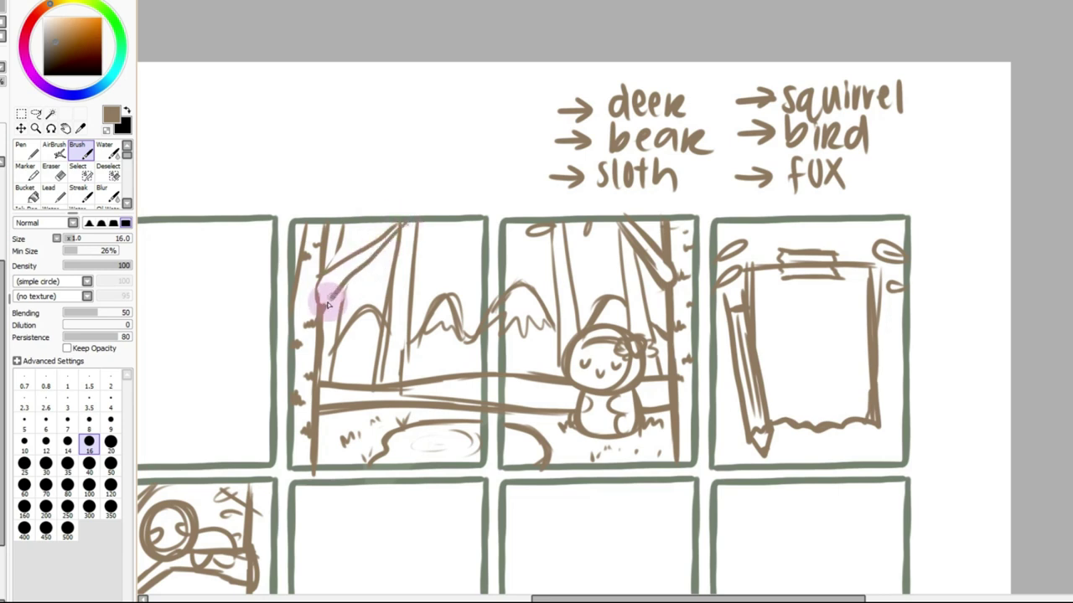
Sketch small round shapes above and on the redrawn branch of the left tree
{"action": "left_click_drag", "start_coordinate": [333, 250], "coordinate": [328, 277]}
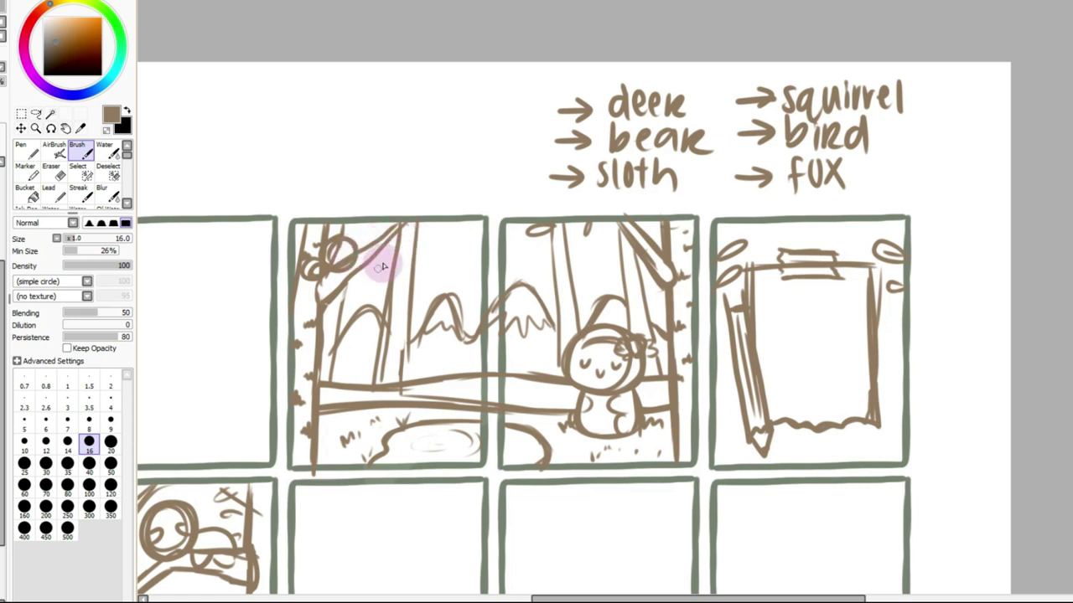
{"action": "mouse_move", "coordinate": [375, 250]}
{"action": "left_mouse_down"}
{"action": "mouse_move", "coordinate": [381, 267]}
{"action": "mouse_move", "coordinate": [388, 255]}
{"action": "left_mouse_up"}
Draw a bear's rounded head with ears over the note's lower right corner and erase the note lines inside it
{"action": "scroll", "coordinate": [826, 444], "scroll_direction": "down", "scroll_amount": 2}
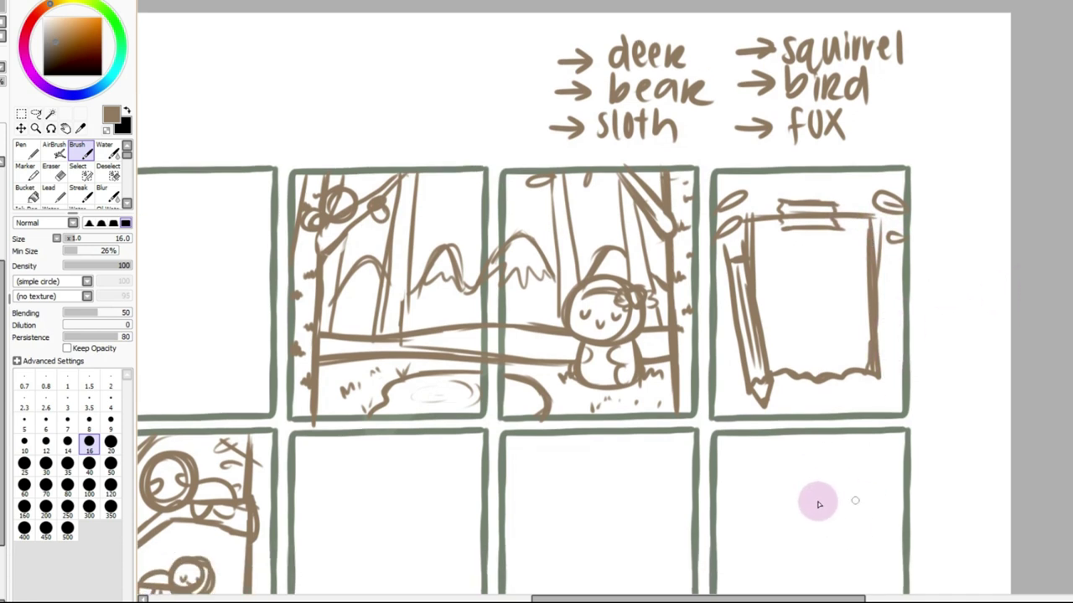
{"action": "mouse_move", "coordinate": [887, 360]}
{"action": "left_mouse_down"}
{"action": "mouse_move", "coordinate": [844, 360]}
{"action": "mouse_move", "coordinate": [840, 312]}
{"action": "mouse_move", "coordinate": [847, 342]}
{"action": "mouse_move", "coordinate": [897, 327]}
{"action": "mouse_move", "coordinate": [847, 322]}
{"action": "mouse_move", "coordinate": [876, 315]}
{"action": "mouse_move", "coordinate": [865, 350]}
{"action": "mouse_move", "coordinate": [849, 305]}
{"action": "mouse_move", "coordinate": [886, 312]}
{"action": "left_mouse_up"}
{"action": "key", "text": "ctrl+z"}
{"action": "mouse_move", "coordinate": [829, 415]}
{"action": "left_mouse_down"}
{"action": "mouse_move", "coordinate": [857, 311]}
{"action": "mouse_move", "coordinate": [890, 331]}
{"action": "mouse_move", "coordinate": [901, 411]}
{"action": "left_mouse_up"}
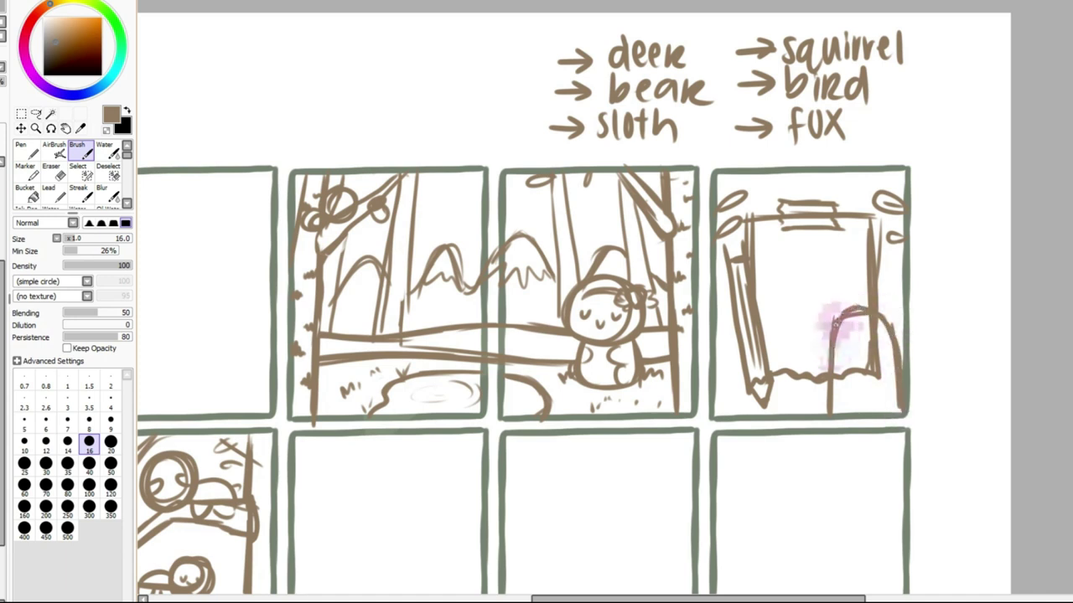
{"action": "left_click_drag", "start_coordinate": [819, 331], "coordinate": [883, 311]}
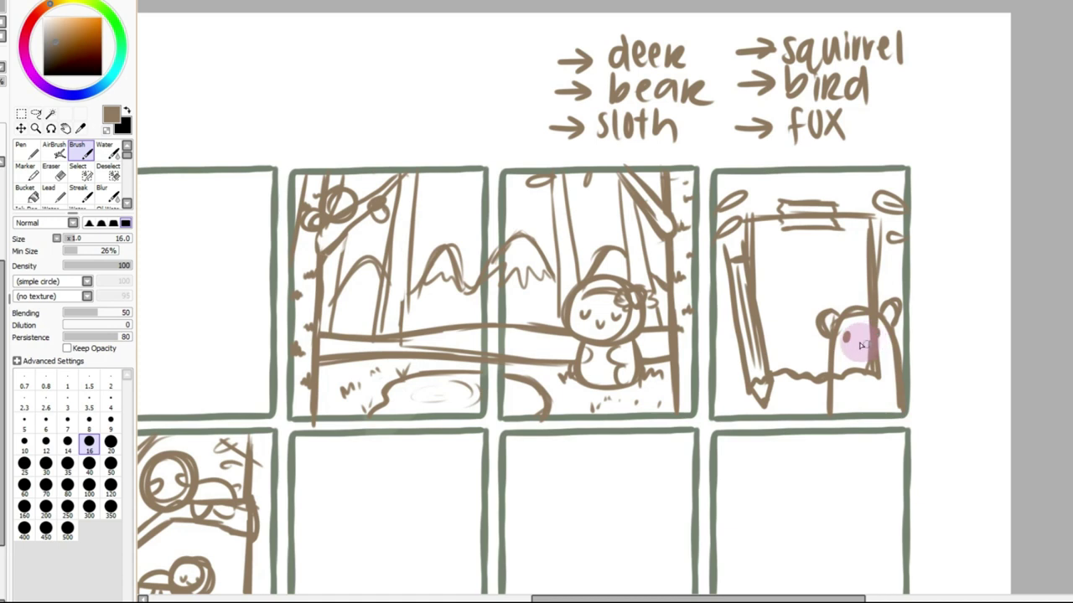
{"action": "key", "text": "e"}
{"action": "mouse_move", "coordinate": [871, 339]}
{"action": "left_mouse_down"}
{"action": "mouse_move", "coordinate": [844, 384]}
{"action": "mouse_move", "coordinate": [862, 372]}
{"action": "mouse_move", "coordinate": [871, 325]}
{"action": "left_mouse_up"}
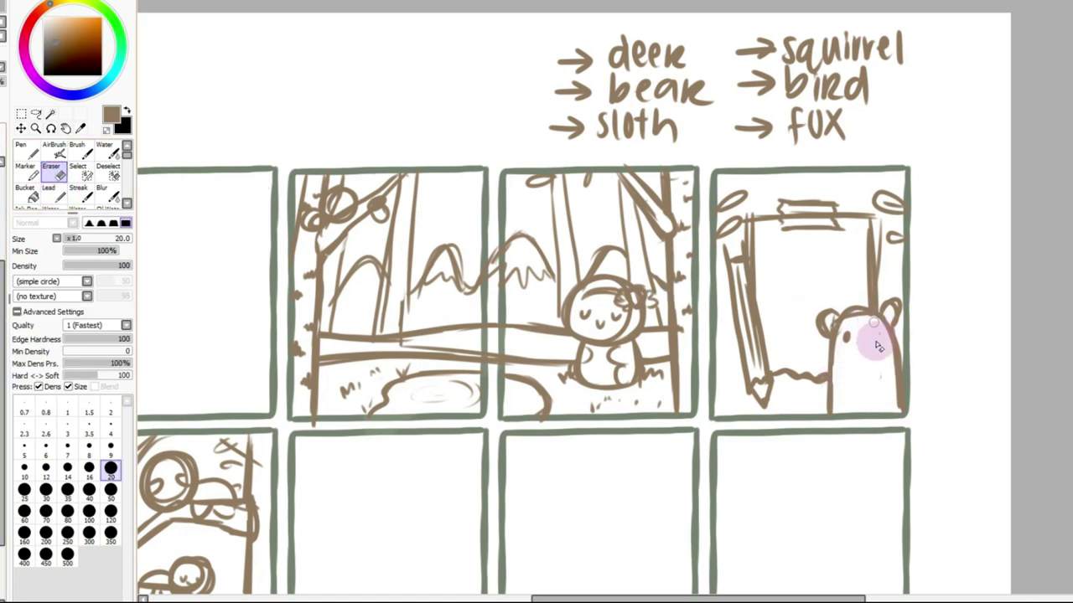
Complete the bear with its second eye, a muzzle and a simple lower body
{"action": "left_click", "coordinate": [81, 151]}
{"action": "left_click_drag", "start_coordinate": [872, 332], "coordinate": [872, 340]}
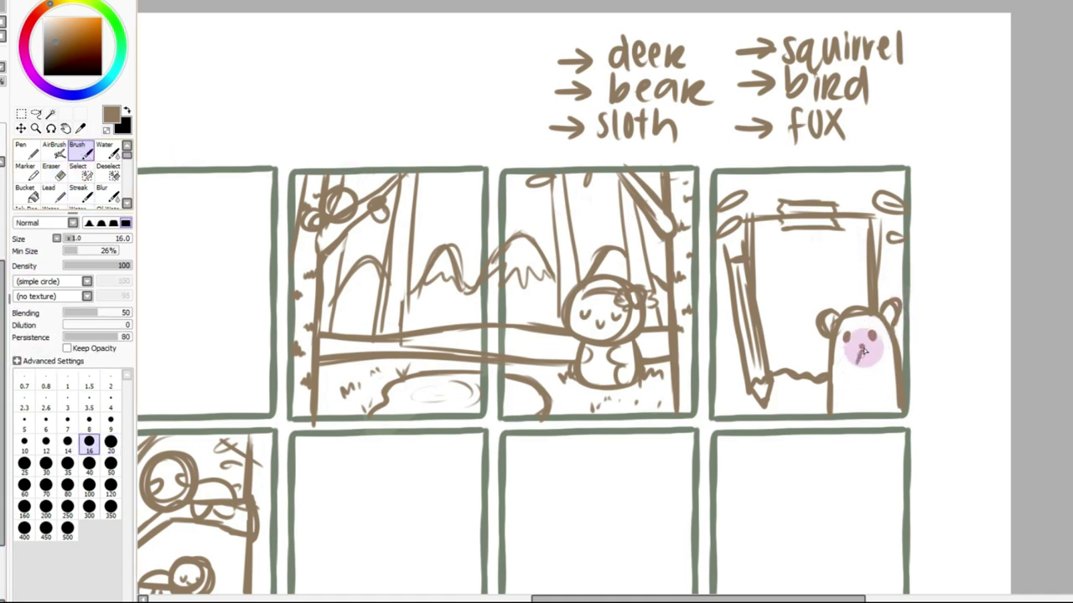
{"action": "mouse_move", "coordinate": [862, 342]}
{"action": "left_mouse_down"}
{"action": "mouse_move", "coordinate": [860, 380]}
{"action": "mouse_move", "coordinate": [836, 370]}
{"action": "mouse_move", "coordinate": [833, 382]}
{"action": "mouse_move", "coordinate": [897, 367]}
{"action": "mouse_move", "coordinate": [838, 388]}
{"action": "mouse_move", "coordinate": [832, 376]}
{"action": "mouse_move", "coordinate": [842, 402]}
{"action": "mouse_move", "coordinate": [839, 389]}
{"action": "mouse_move", "coordinate": [829, 413]}
{"action": "left_mouse_up"}
{"action": "key", "text": "ctrl+z"}
{"action": "left_click_drag", "start_coordinate": [895, 377], "coordinate": [899, 414]}
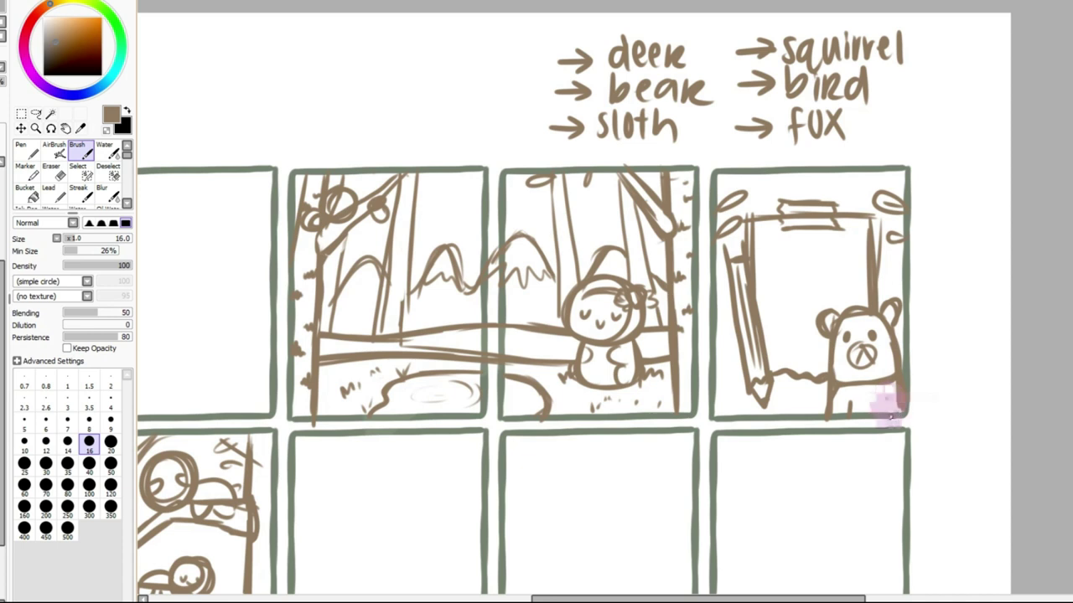
Add small paw prints along the top of the note box and beside the pencil tip
{"action": "scroll", "coordinate": [573, 303], "scroll_direction": "up", "scroll_amount": 3}
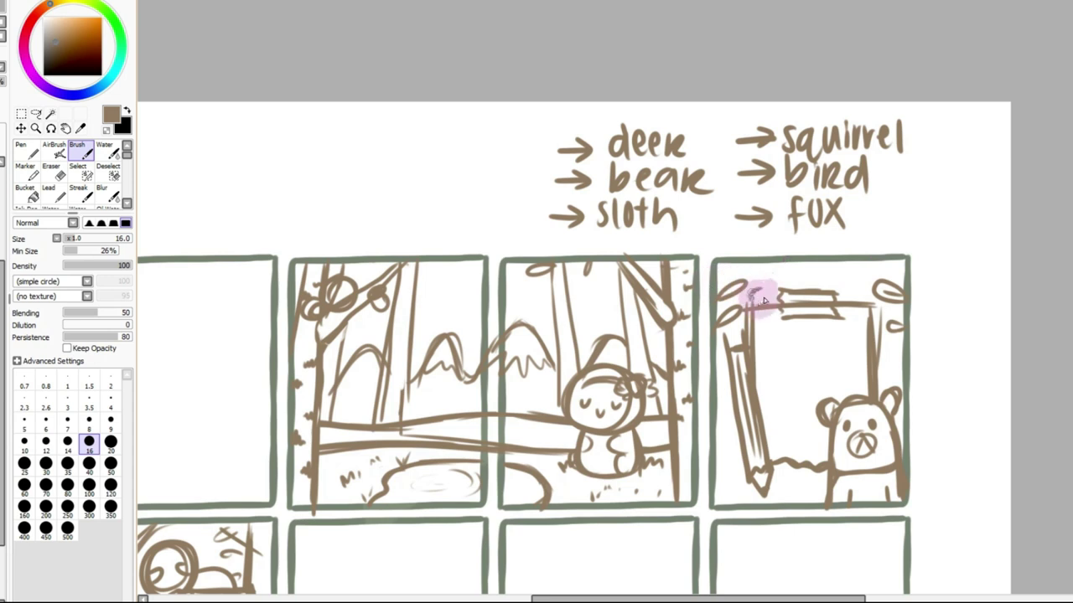
{"action": "left_click_drag", "start_coordinate": [773, 287], "coordinate": [756, 279]}
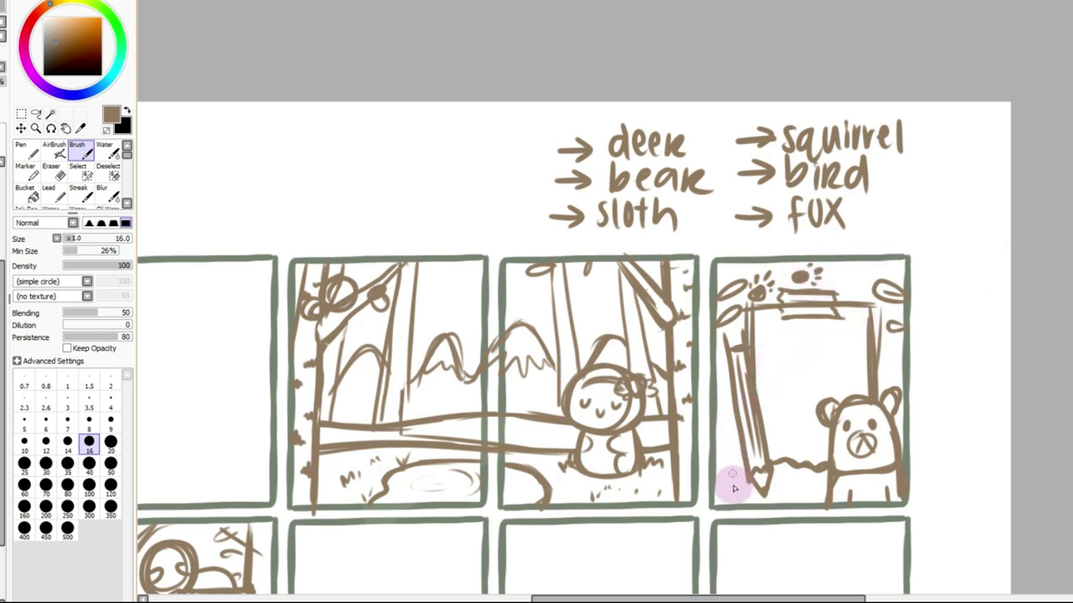
{"action": "left_click_drag", "start_coordinate": [726, 465], "coordinate": [734, 466]}
{"action": "left_click_drag", "start_coordinate": [739, 466], "coordinate": [737, 472]}
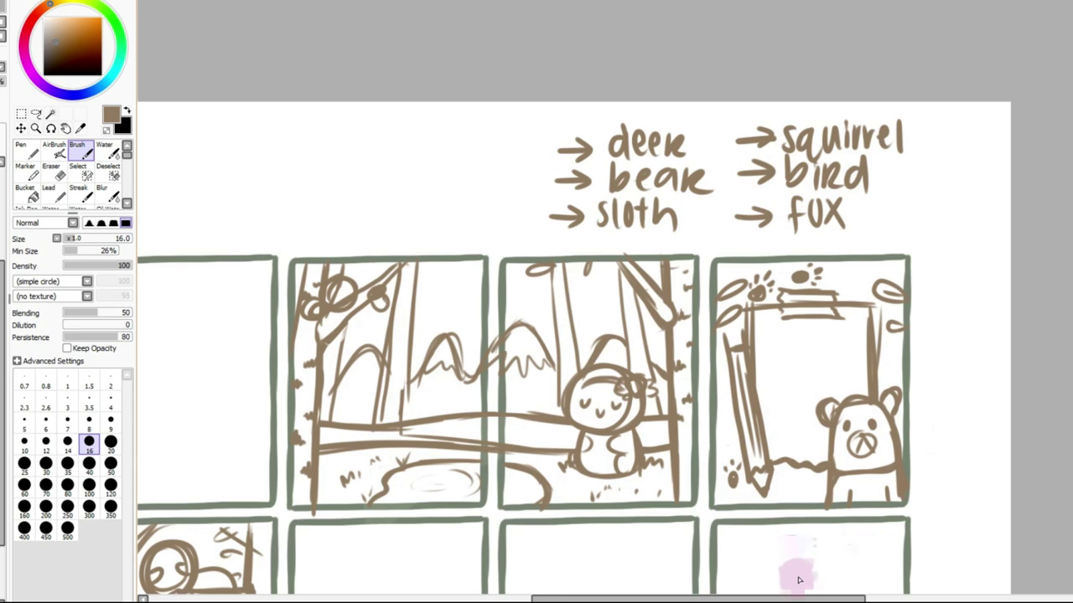
Cross out bear, sloth and squirrel in the handwritten animal list
{"action": "left_click_drag", "start_coordinate": [802, 597], "coordinate": [765, 597]}
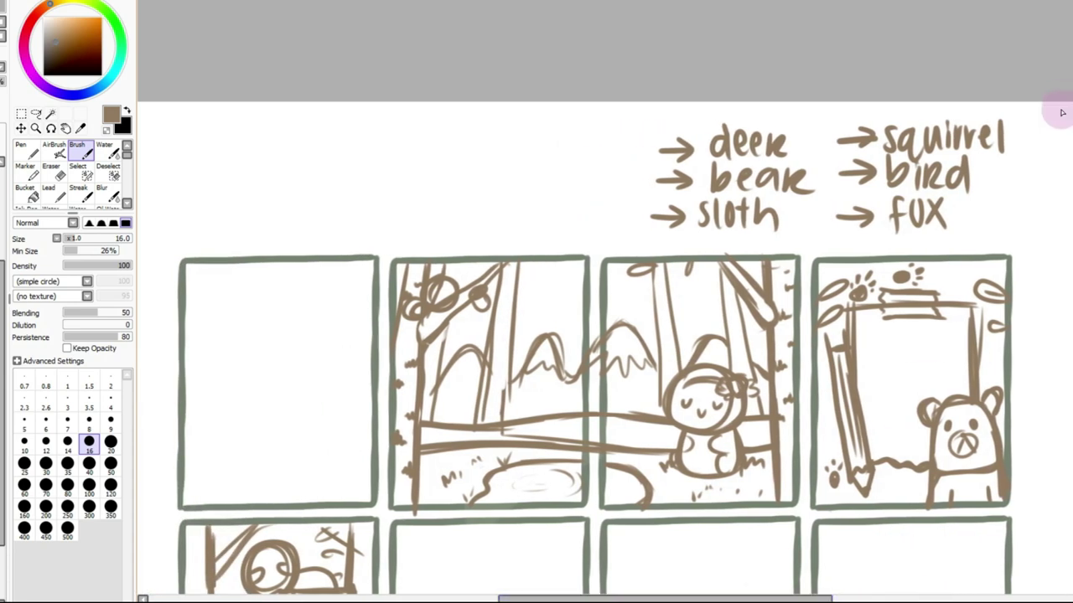
{"action": "left_click", "coordinate": [302, 1]}
{"action": "left_click", "coordinate": [303, 1]}
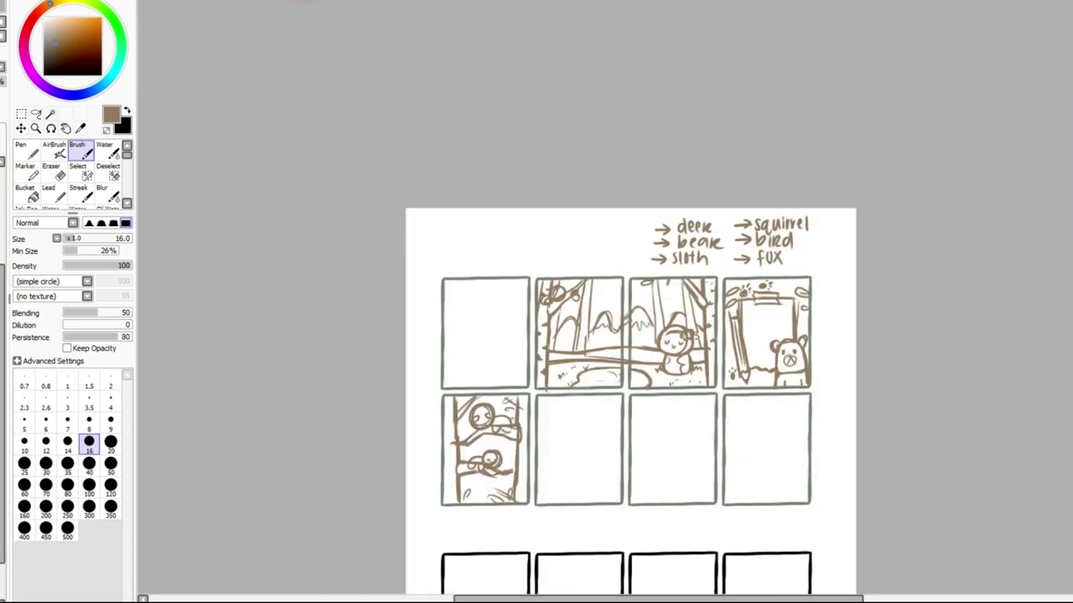
{"action": "left_click", "coordinate": [302, 1]}
{"action": "left_click", "coordinate": [320, 0]}
{"action": "left_click", "coordinate": [320, 1]}
{"action": "left_click", "coordinate": [319, 1]}
{"action": "left_click_drag", "start_coordinate": [659, 177], "coordinate": [811, 184]}
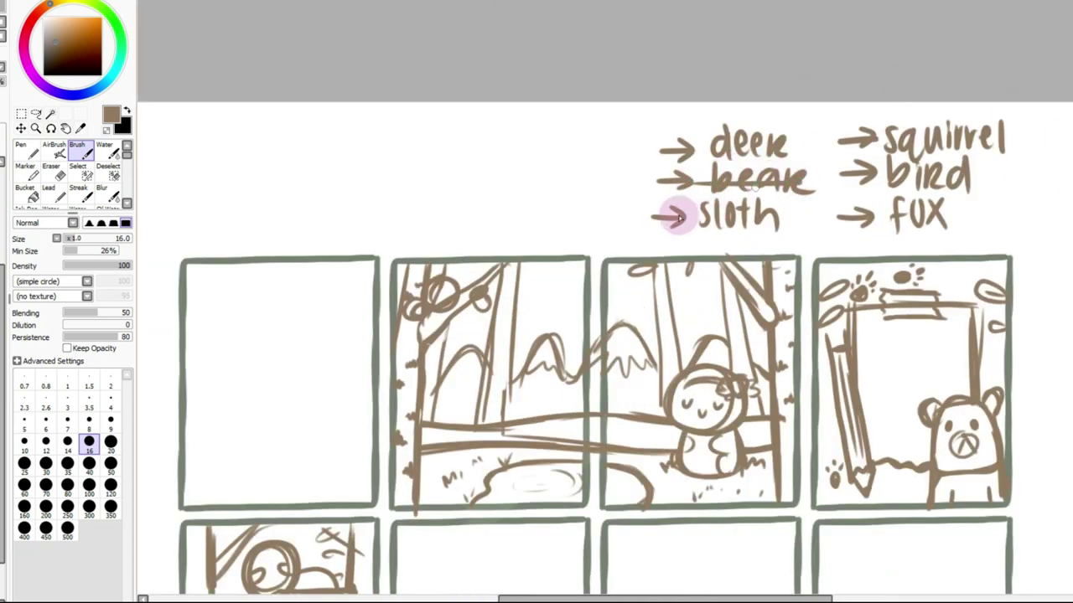
{"action": "left_click_drag", "start_coordinate": [652, 220], "coordinate": [811, 213]}
{"action": "left_click_drag", "start_coordinate": [840, 142], "coordinate": [1027, 132]}
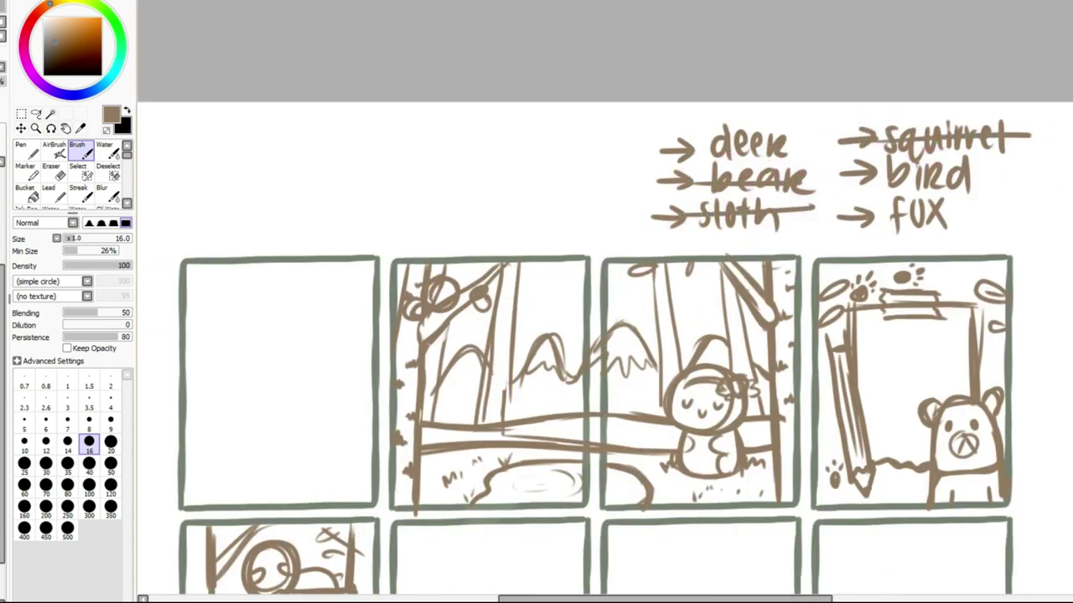
Draw a thick horizontal tabletop line across the lower part of the lower row's second box
{"action": "scroll", "coordinate": [606, 298], "scroll_direction": "down", "scroll_amount": 5}
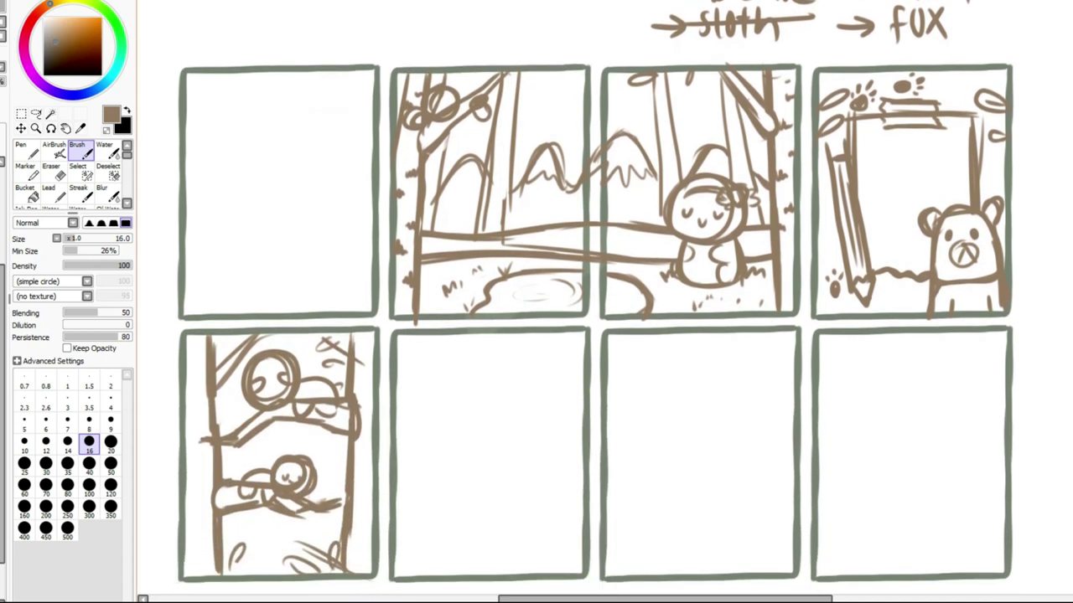
{"action": "scroll", "coordinate": [595, 293], "scroll_direction": "down", "scroll_amount": 1}
{"action": "left_click_drag", "start_coordinate": [434, 384], "coordinate": [518, 412]}
{"action": "key", "text": "ctrl+z"}
{"action": "left_click_drag", "start_coordinate": [397, 478], "coordinate": [569, 477]}
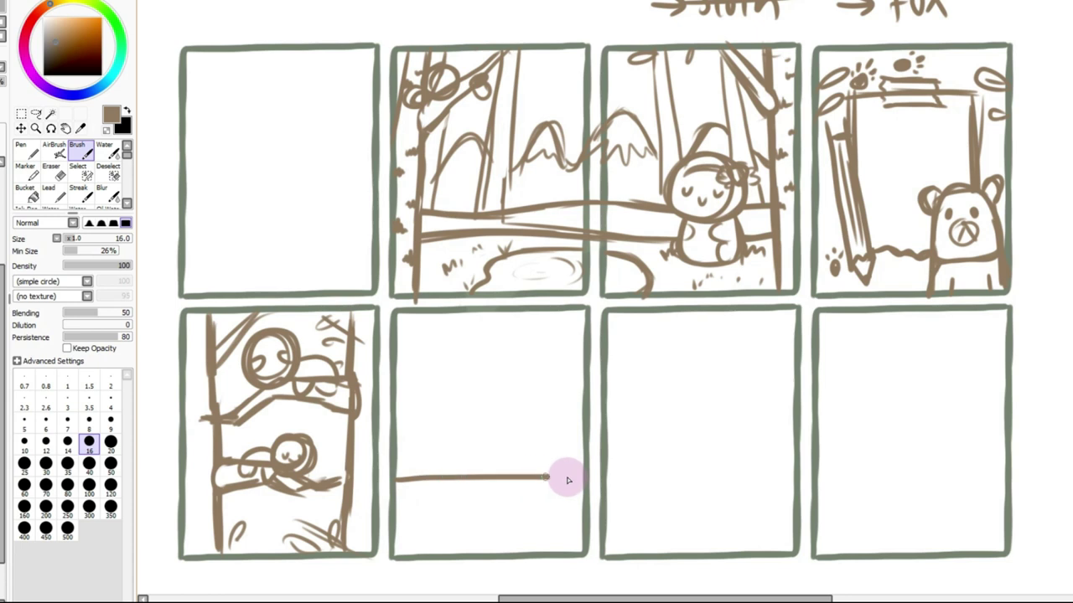
{"action": "mouse_move", "coordinate": [404, 482]}
{"action": "left_mouse_down"}
{"action": "mouse_move", "coordinate": [567, 481]}
{"action": "mouse_move", "coordinate": [436, 491]}
{"action": "mouse_move", "coordinate": [598, 476]}
{"action": "mouse_move", "coordinate": [438, 488]}
{"action": "left_mouse_up"}
Sketch a round-headed character with a small body and dot eyes behind the tabletop, redoing the first head strokes
{"action": "left_click_drag", "start_coordinate": [436, 393], "coordinate": [443, 455]}
{"action": "left_click_drag", "start_coordinate": [471, 375], "coordinate": [417, 423]}
{"action": "key", "text": "ctrl+z"}
{"action": "key", "text": "ctrl+z"}
{"action": "mouse_move", "coordinate": [457, 373]}
{"action": "left_mouse_down"}
{"action": "mouse_move", "coordinate": [414, 438]}
{"action": "mouse_move", "coordinate": [438, 383]}
{"action": "mouse_move", "coordinate": [500, 405]}
{"action": "mouse_move", "coordinate": [445, 443]}
{"action": "mouse_move", "coordinate": [431, 476]}
{"action": "left_mouse_up"}
{"action": "left_click_drag", "start_coordinate": [501, 446], "coordinate": [501, 474]}
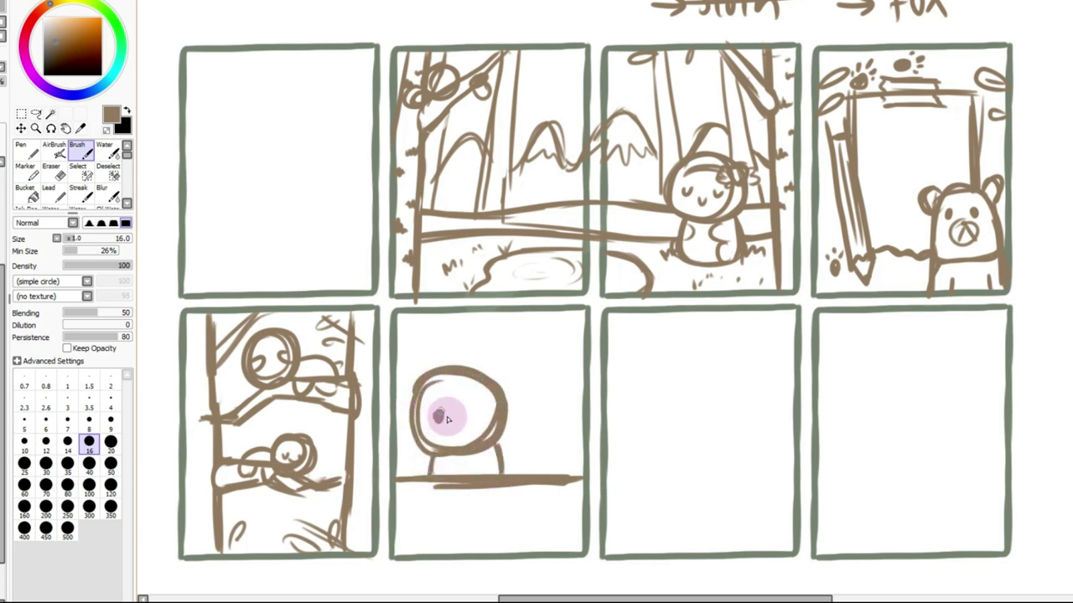
{"action": "left_click", "coordinate": [478, 412]}
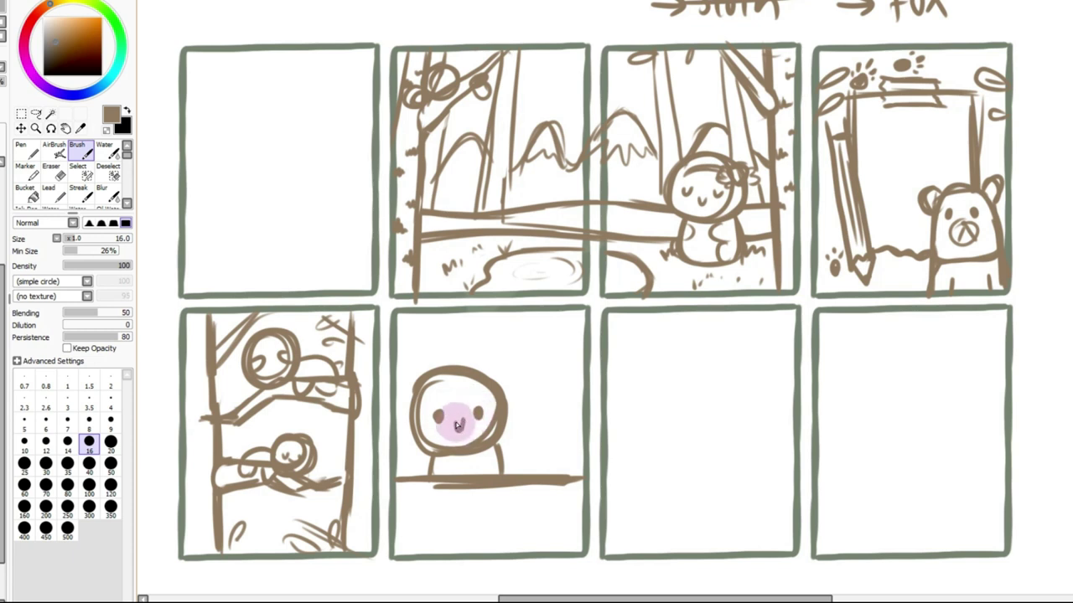
Sketch a window with pine trees behind the character and hang a garland with round ornaments across the box's top
{"action": "mouse_move", "coordinate": [549, 315]}
{"action": "left_mouse_down"}
{"action": "mouse_move", "coordinate": [530, 427]}
{"action": "mouse_move", "coordinate": [586, 430]}
{"action": "mouse_move", "coordinate": [525, 364]}
{"action": "mouse_move", "coordinate": [545, 309]}
{"action": "mouse_move", "coordinate": [531, 420]}
{"action": "left_mouse_up"}
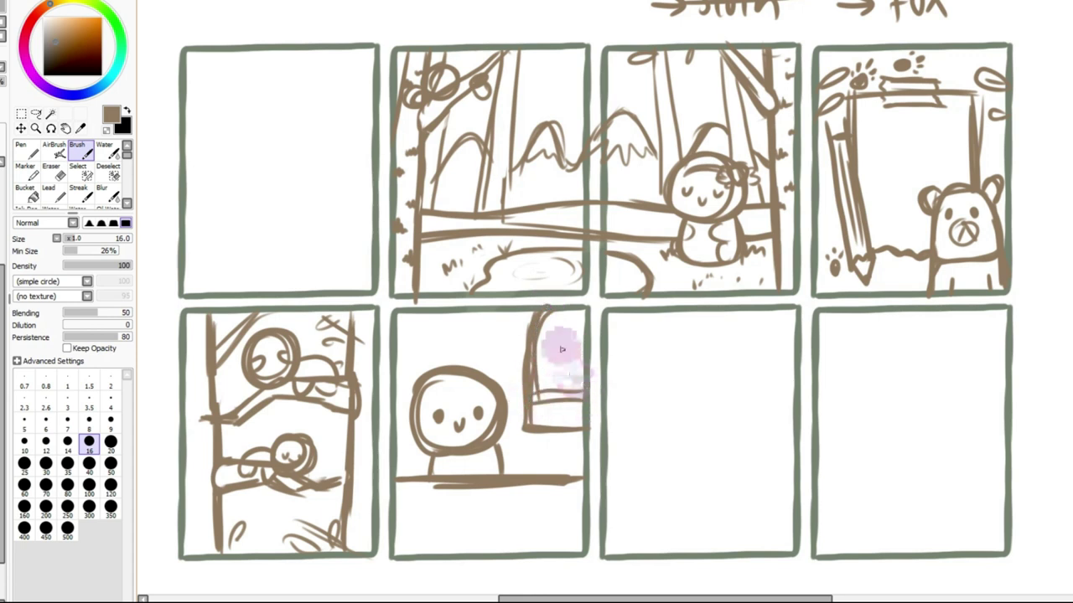
{"action": "left_click_drag", "start_coordinate": [546, 387], "coordinate": [586, 350]}
{"action": "left_click_drag", "start_coordinate": [518, 314], "coordinate": [521, 429]}
{"action": "mouse_move", "coordinate": [405, 331]}
{"action": "left_mouse_down"}
{"action": "mouse_move", "coordinate": [478, 328]}
{"action": "mouse_move", "coordinate": [542, 342]}
{"action": "mouse_move", "coordinate": [422, 342]}
{"action": "mouse_move", "coordinate": [447, 354]}
{"action": "mouse_move", "coordinate": [479, 318]}
{"action": "mouse_move", "coordinate": [503, 327]}
{"action": "left_mouse_up"}
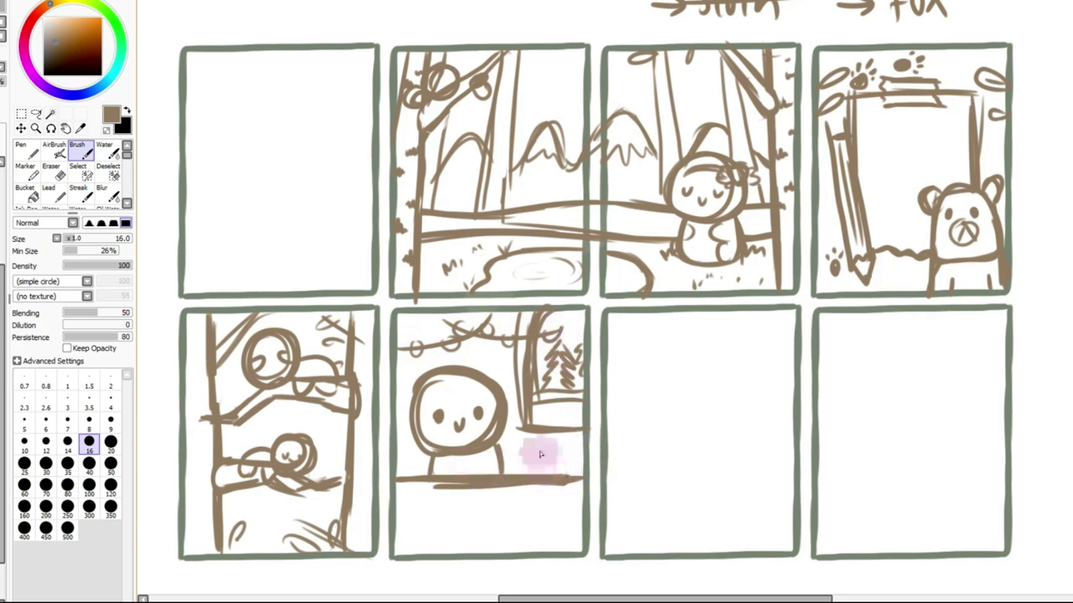
{"action": "left_click_drag", "start_coordinate": [543, 421], "coordinate": [541, 501]}
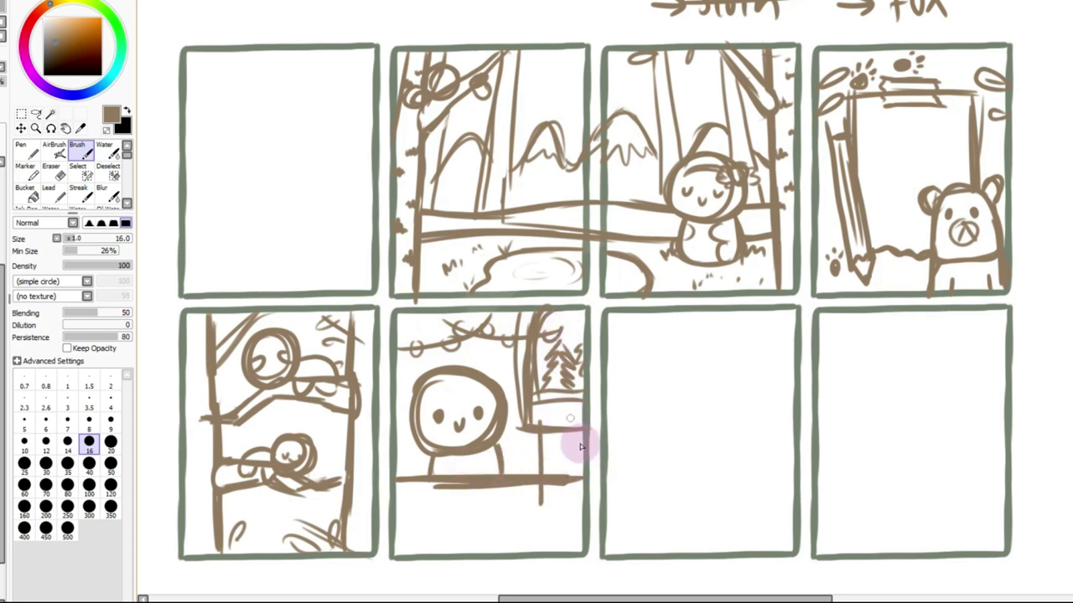
{"action": "mouse_move", "coordinate": [539, 426]}
{"action": "left_mouse_down"}
{"action": "mouse_move", "coordinate": [570, 425]}
{"action": "mouse_move", "coordinate": [581, 442]}
{"action": "mouse_move", "coordinate": [576, 484]}
{"action": "left_mouse_up"}
{"action": "key", "text": "ctrl+z"}
{"action": "key", "text": "ctrl+z"}
Sketch a small glowing lantern on the tabletop beneath the window, with an arched top, a base and light rays
{"action": "left_click_drag", "start_coordinate": [545, 444], "coordinate": [535, 497]}
{"action": "left_click_drag", "start_coordinate": [543, 447], "coordinate": [568, 500]}
{"action": "mouse_move", "coordinate": [537, 458]}
{"action": "left_mouse_down"}
{"action": "mouse_move", "coordinate": [569, 499]}
{"action": "mouse_move", "coordinate": [536, 504]}
{"action": "mouse_move", "coordinate": [569, 501]}
{"action": "left_mouse_up"}
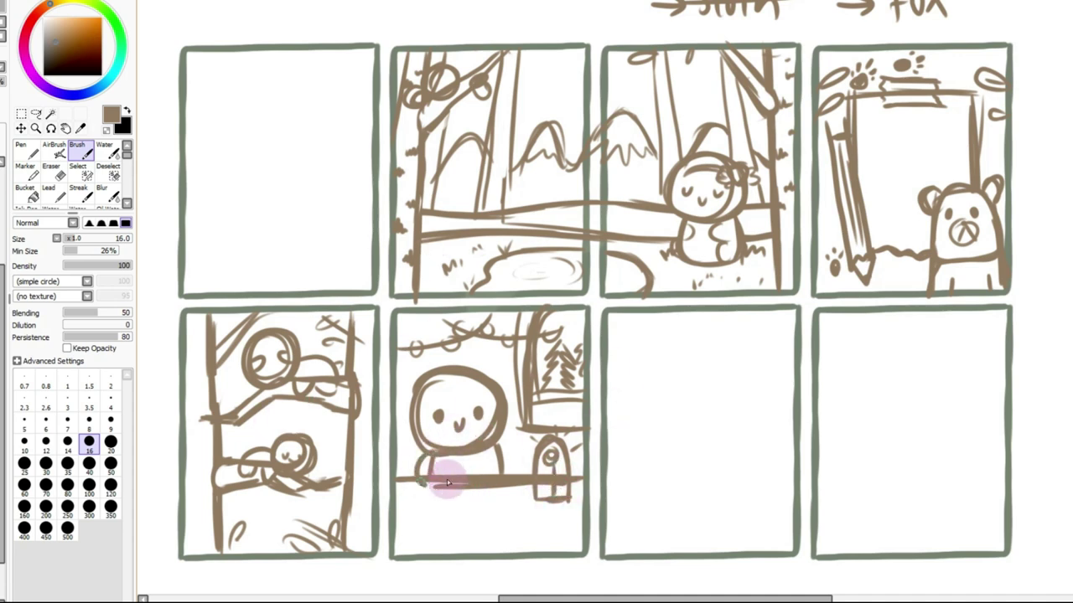
Draw the character's arms, an open book with scribbled lines in front of it, and a pencil beside the book
{"action": "mouse_move", "coordinate": [467, 488]}
{"action": "left_mouse_down"}
{"action": "mouse_move", "coordinate": [475, 535]}
{"action": "mouse_move", "coordinate": [419, 536]}
{"action": "mouse_move", "coordinate": [431, 548]}
{"action": "mouse_move", "coordinate": [479, 499]}
{"action": "mouse_move", "coordinate": [507, 491]}
{"action": "mouse_move", "coordinate": [479, 531]}
{"action": "mouse_move", "coordinate": [525, 528]}
{"action": "mouse_move", "coordinate": [501, 450]}
{"action": "mouse_move", "coordinate": [495, 483]}
{"action": "left_mouse_up"}
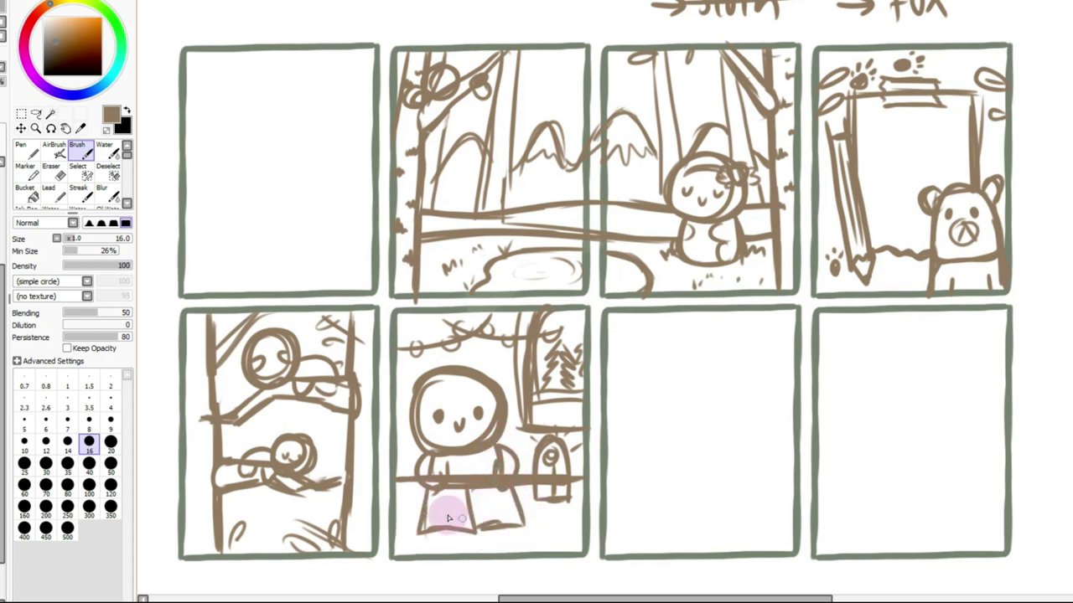
{"action": "mouse_move", "coordinate": [448, 510]}
{"action": "left_mouse_down"}
{"action": "mouse_move", "coordinate": [516, 516]}
{"action": "mouse_move", "coordinate": [504, 493]}
{"action": "mouse_move", "coordinate": [420, 541]}
{"action": "mouse_move", "coordinate": [523, 531]}
{"action": "mouse_move", "coordinate": [513, 497]}
{"action": "mouse_move", "coordinate": [521, 527]}
{"action": "left_mouse_up"}
{"action": "left_click_drag", "start_coordinate": [581, 510], "coordinate": [548, 517]}
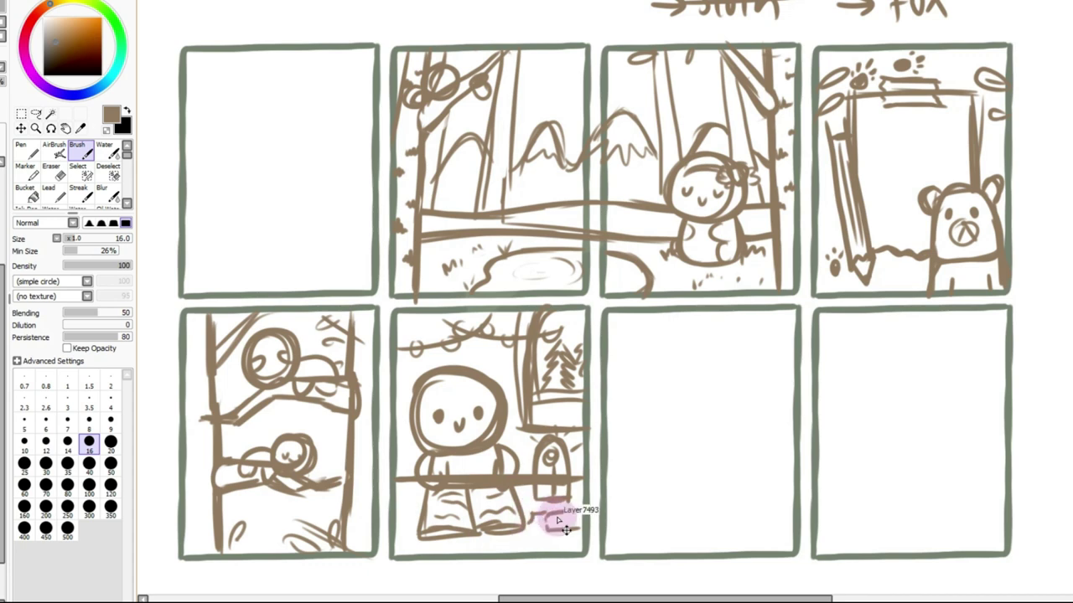
{"action": "left_click_drag", "start_coordinate": [578, 525], "coordinate": [545, 523]}
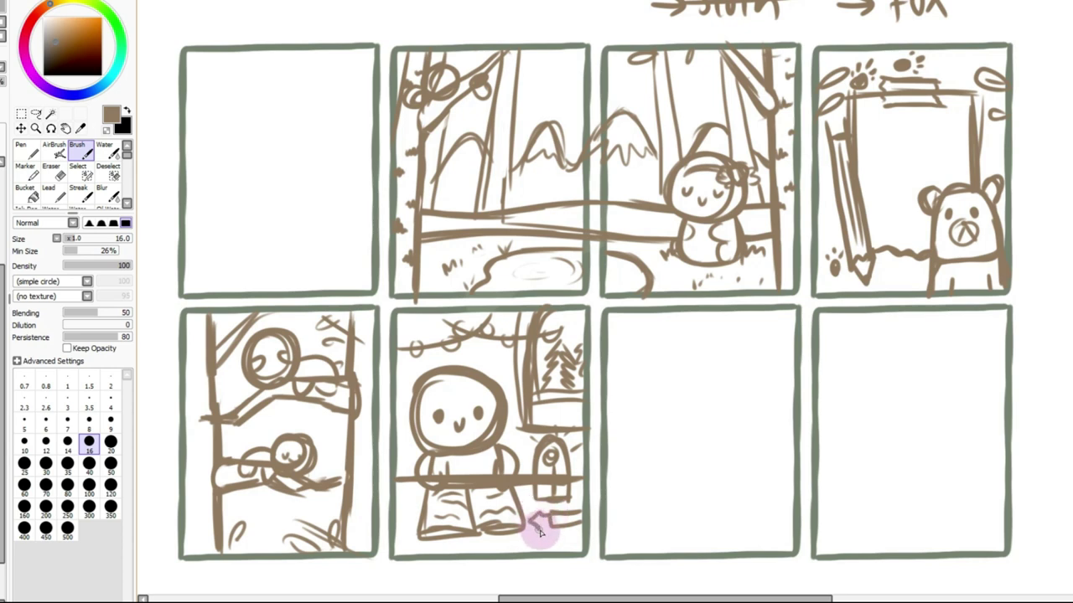
Sketch a round head with closed smiling eyes and an open mouth in the upper row's first box, redoing the first head stroke
{"action": "scroll", "coordinate": [651, 394], "scroll_direction": "up", "scroll_amount": 1}
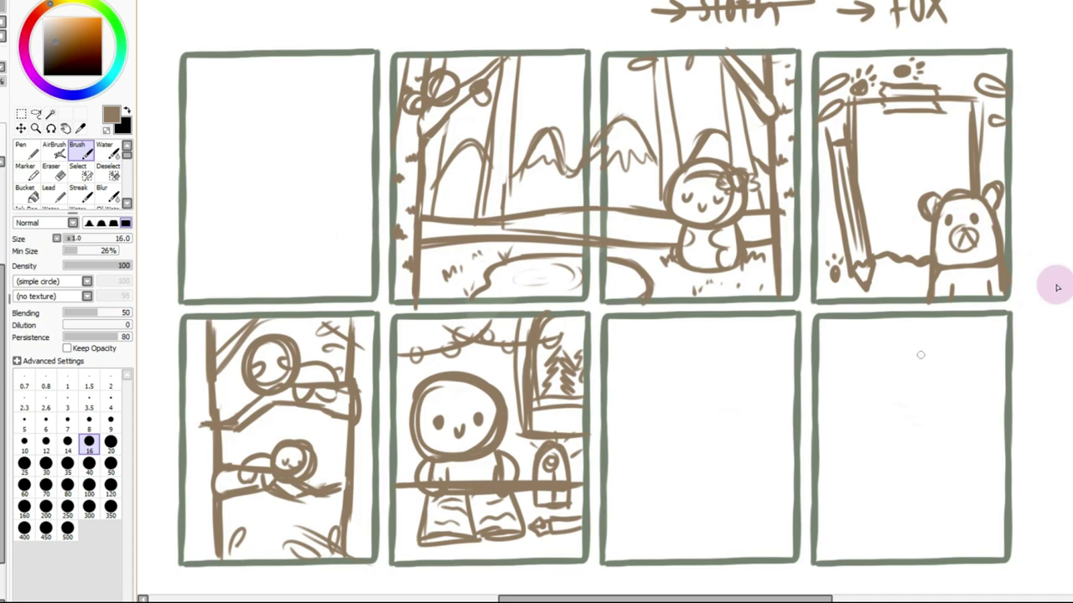
{"action": "scroll", "coordinate": [595, 302], "scroll_direction": "up", "scroll_amount": 5}
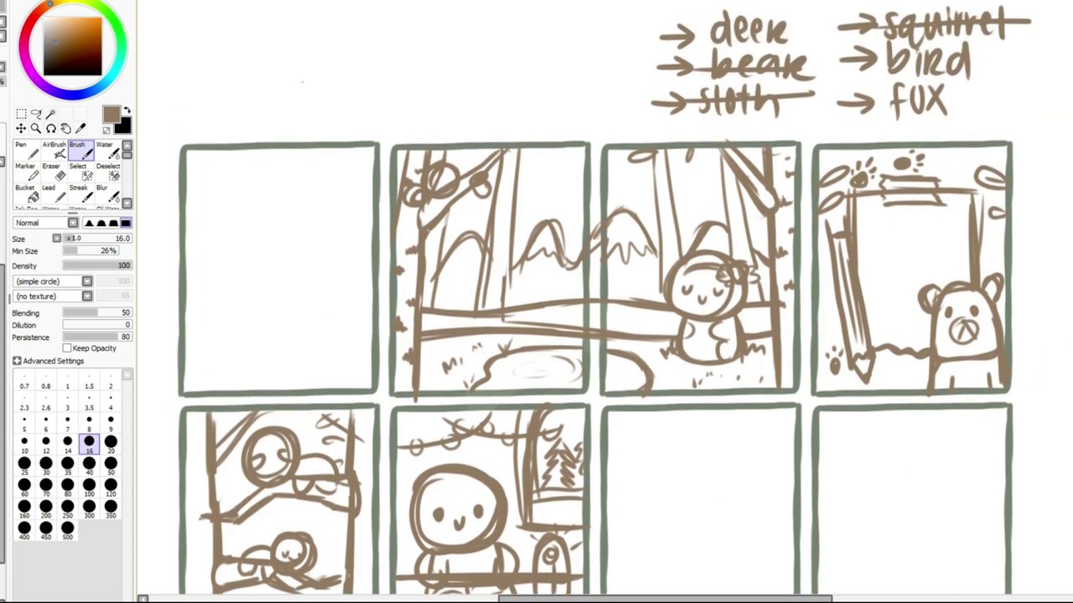
{"action": "scroll", "coordinate": [603, 302], "scroll_direction": "down", "scroll_amount": 1}
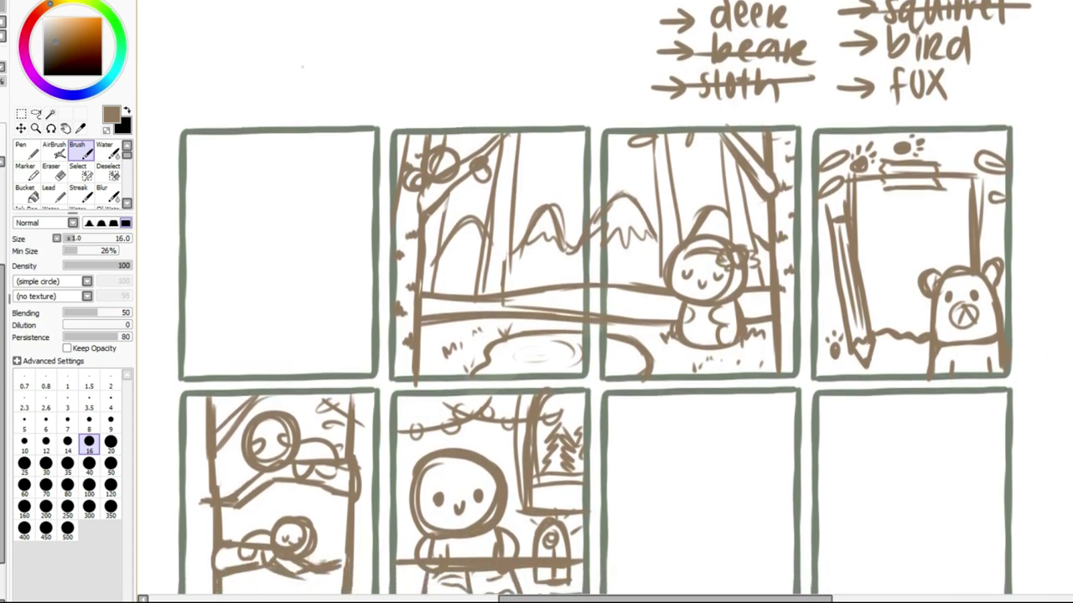
{"action": "scroll", "coordinate": [603, 301], "scroll_direction": "up", "scroll_amount": 2}
{"action": "mouse_move", "coordinate": [239, 316]}
{"action": "left_mouse_down"}
{"action": "mouse_move", "coordinate": [302, 242]}
{"action": "mouse_move", "coordinate": [240, 347]}
{"action": "mouse_move", "coordinate": [278, 279]}
{"action": "mouse_move", "coordinate": [320, 273]}
{"action": "left_mouse_up"}
{"action": "key", "text": "ctrl+z"}
{"action": "mouse_move", "coordinate": [249, 308]}
{"action": "left_mouse_down"}
{"action": "mouse_move", "coordinate": [307, 297]}
{"action": "mouse_move", "coordinate": [273, 318]}
{"action": "mouse_move", "coordinate": [296, 335]}
{"action": "mouse_move", "coordinate": [276, 338]}
{"action": "mouse_move", "coordinate": [268, 316]}
{"action": "mouse_move", "coordinate": [273, 333]}
{"action": "mouse_move", "coordinate": [297, 332]}
{"action": "mouse_move", "coordinate": [275, 325]}
{"action": "mouse_move", "coordinate": [282, 314]}
{"action": "mouse_move", "coordinate": [262, 368]}
{"action": "mouse_move", "coordinate": [248, 321]}
{"action": "left_mouse_up"}
{"action": "left_click_drag", "start_coordinate": [316, 313], "coordinate": [311, 318]}
Draw the smiling character's body with thick side lines and a small bent arm on each side
{"action": "left_click_drag", "start_coordinate": [250, 354], "coordinate": [243, 415]}
{"action": "left_click_drag", "start_coordinate": [316, 348], "coordinate": [326, 414]}
{"action": "left_click_drag", "start_coordinate": [325, 360], "coordinate": [333, 412]}
{"action": "left_click_drag", "start_coordinate": [342, 337], "coordinate": [327, 373]}
{"action": "left_click_drag", "start_coordinate": [323, 336], "coordinate": [335, 336]}
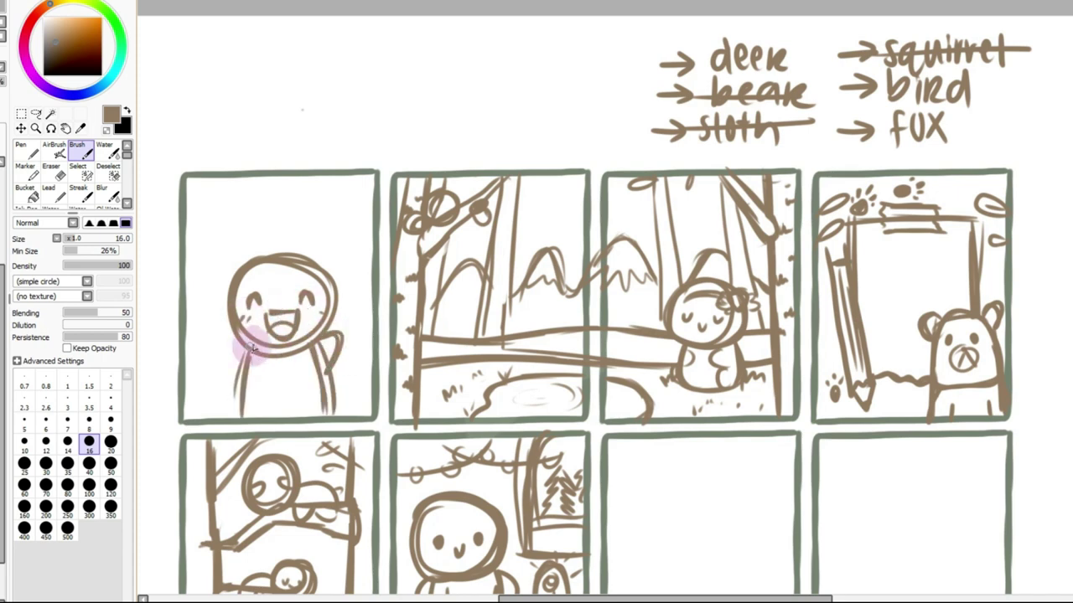
{"action": "left_click_drag", "start_coordinate": [243, 360], "coordinate": [233, 342]}
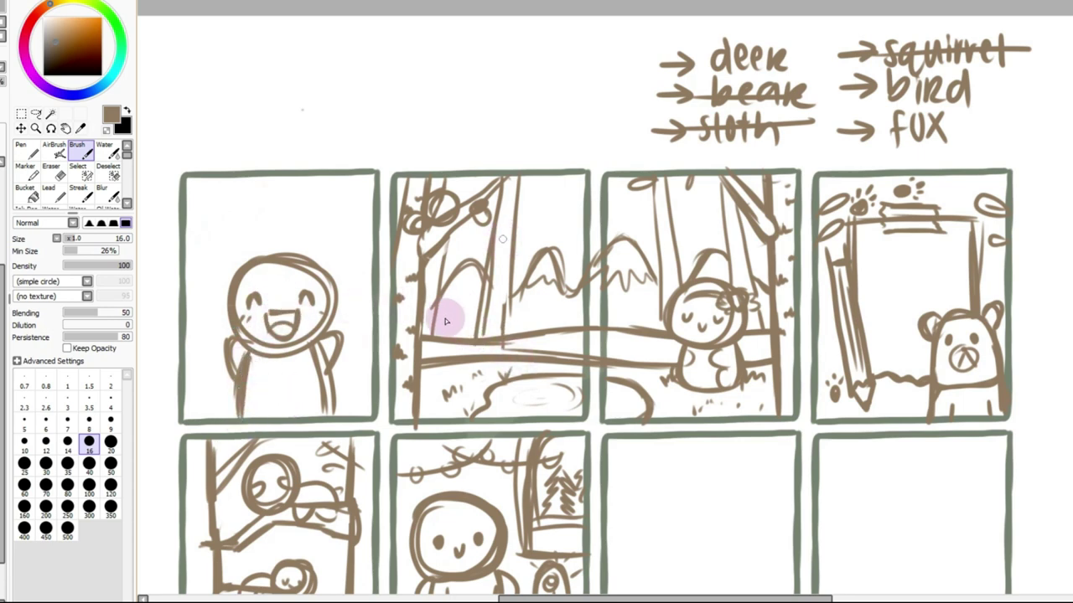
Select the smiling character and move it slightly lower and to the left within its box
{"action": "left_click", "coordinate": [21, 113]}
{"action": "left_click_drag", "start_coordinate": [198, 205], "coordinate": [339, 415]}
{"action": "key", "text": "ctrl+d"}
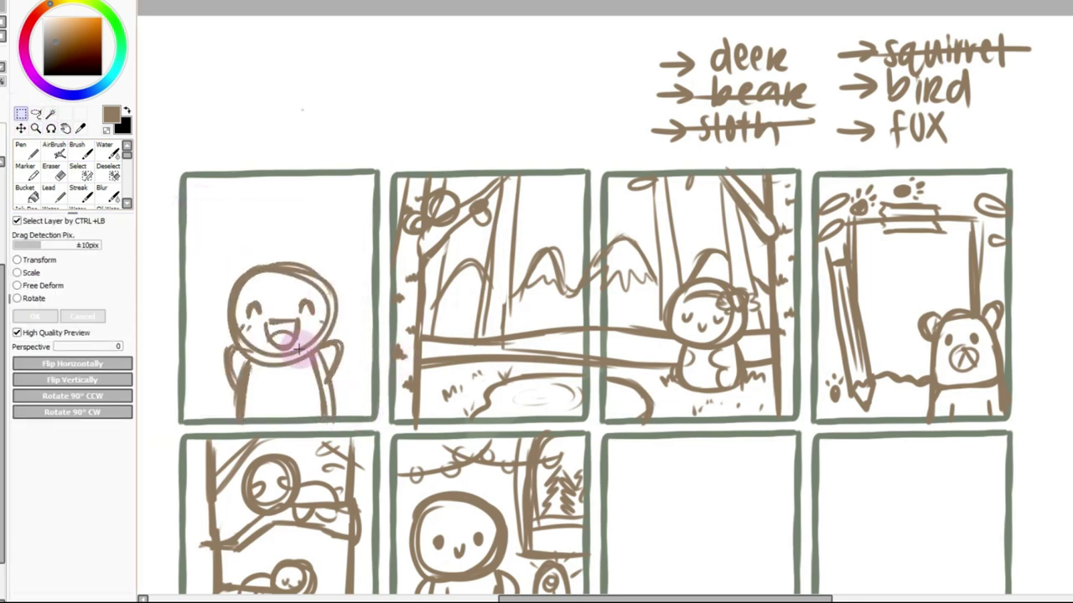
{"action": "left_click_drag", "start_coordinate": [320, 356], "coordinate": [316, 359]}
{"action": "key", "text": "ctrl+d"}
{"action": "left_click", "coordinate": [77, 150]}
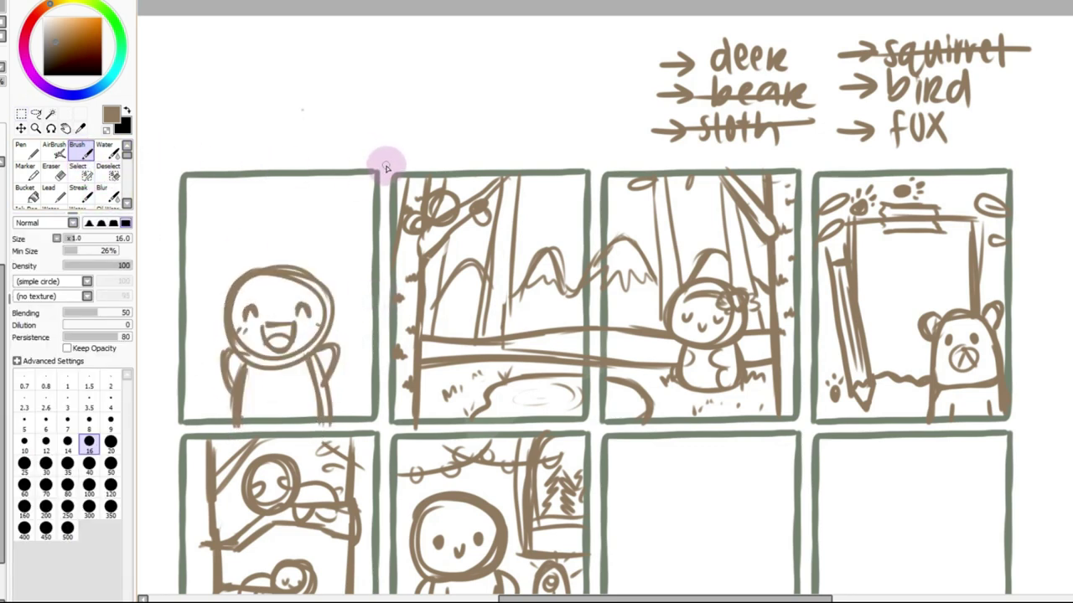
Clear the body lines overflowing the first box's lower edge and sketch a lantern in the character's hand
{"action": "left_click", "coordinate": [406, 259], "text": "ctrl"}
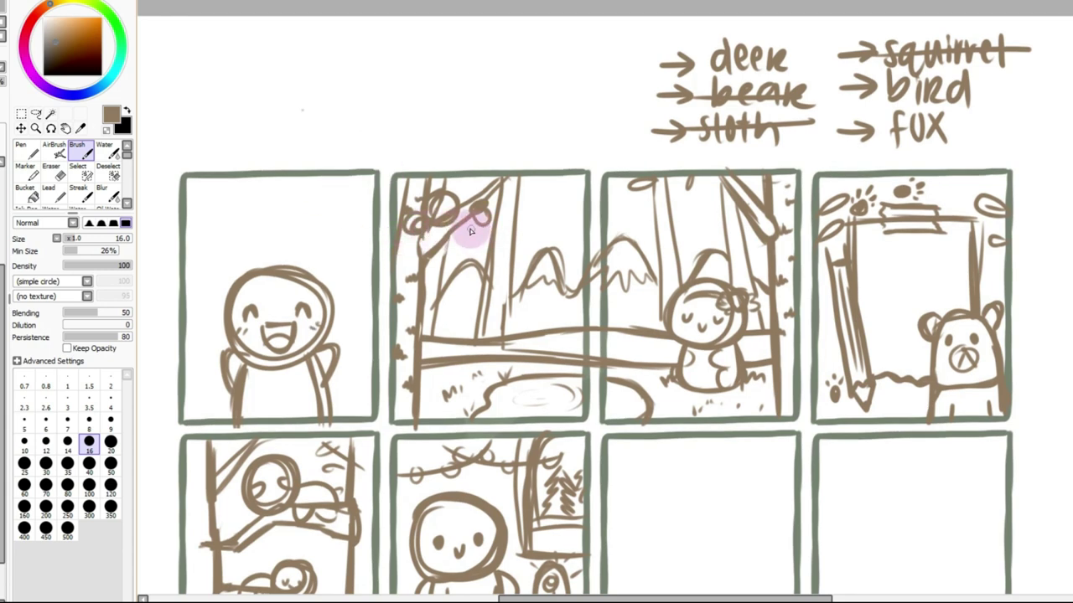
{"action": "left_click", "coordinate": [20, 113]}
{"action": "left_click_drag", "start_coordinate": [216, 423], "coordinate": [389, 429]}
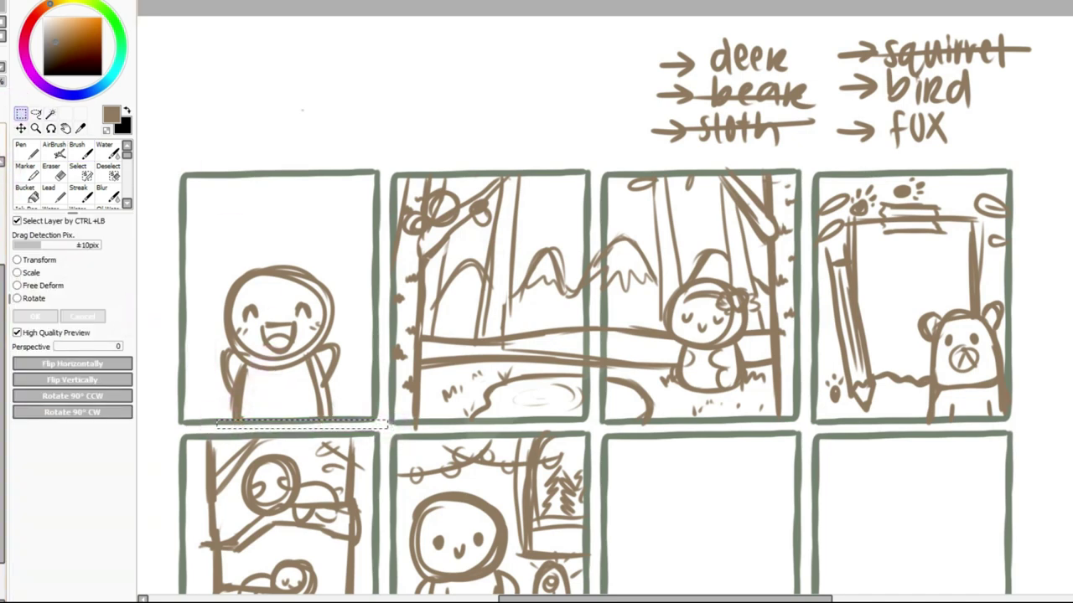
{"action": "left_click", "coordinate": [79, 151]}
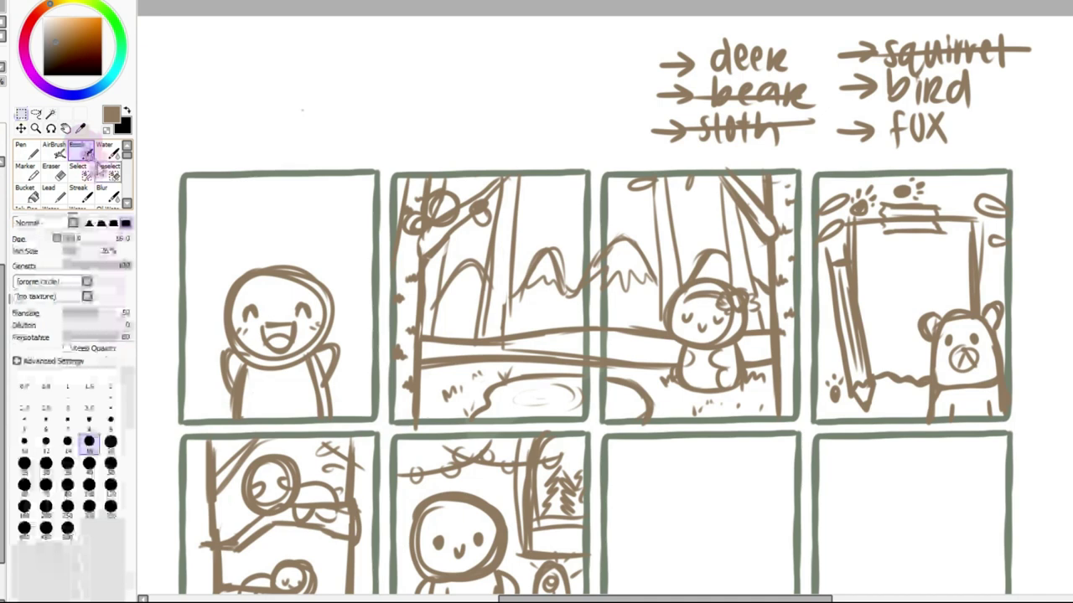
{"action": "mouse_move", "coordinate": [227, 356]}
{"action": "left_mouse_down"}
{"action": "mouse_move", "coordinate": [211, 378]}
{"action": "mouse_move", "coordinate": [254, 400]}
{"action": "mouse_move", "coordinate": [239, 365]}
{"action": "mouse_move", "coordinate": [255, 353]}
{"action": "left_mouse_up"}
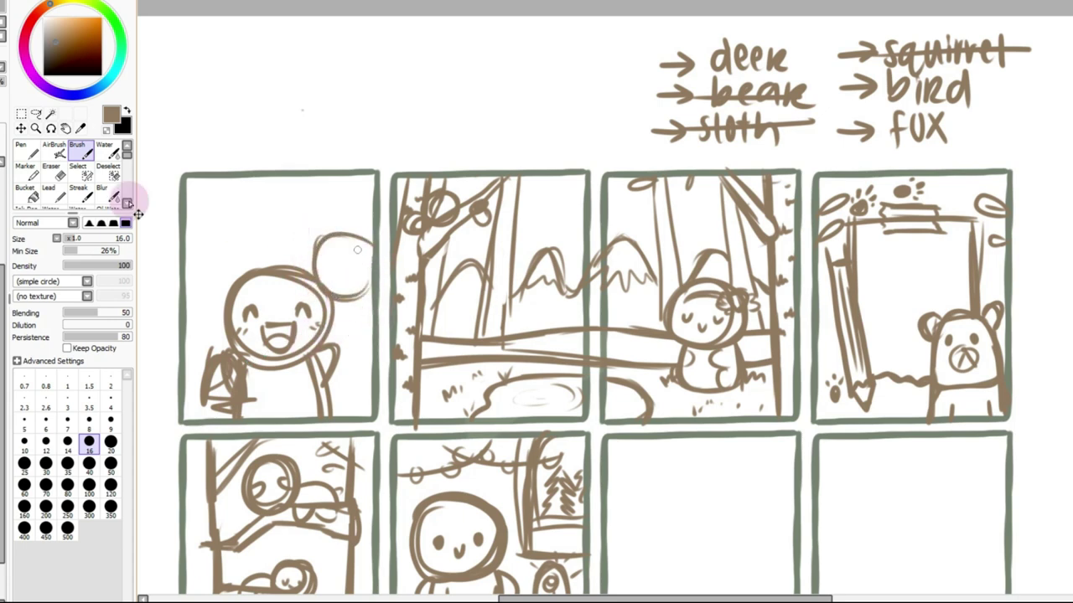
Select the smiling character with its lantern and scale it down toward the box's lower-left corner
{"action": "left_click", "coordinate": [21, 113]}
{"action": "left_click_drag", "start_coordinate": [176, 223], "coordinate": [355, 412]}
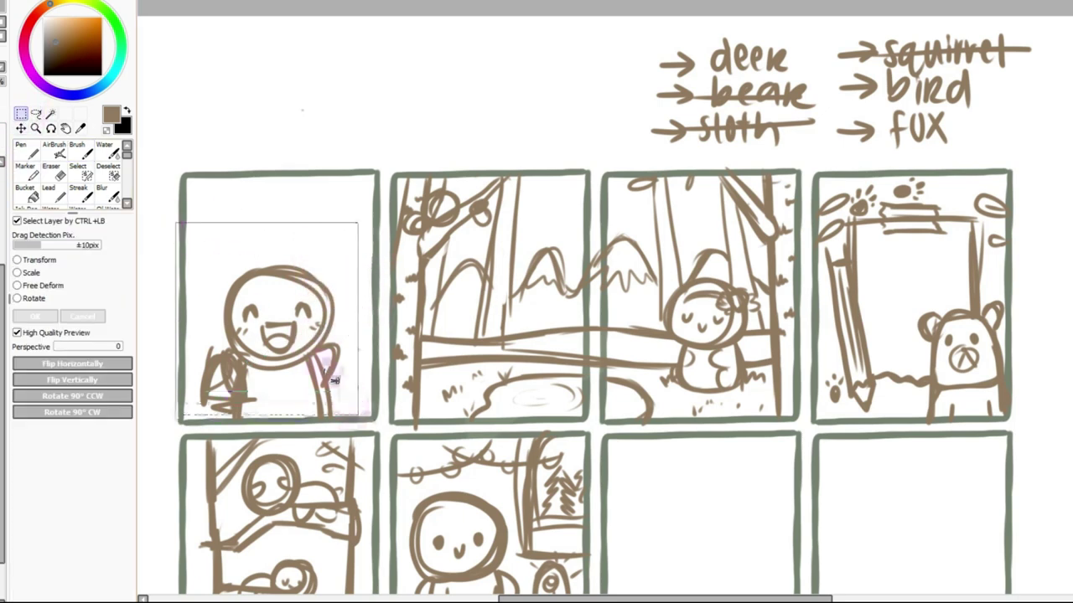
{"action": "left_click_drag", "start_coordinate": [157, 188], "coordinate": [359, 426]}
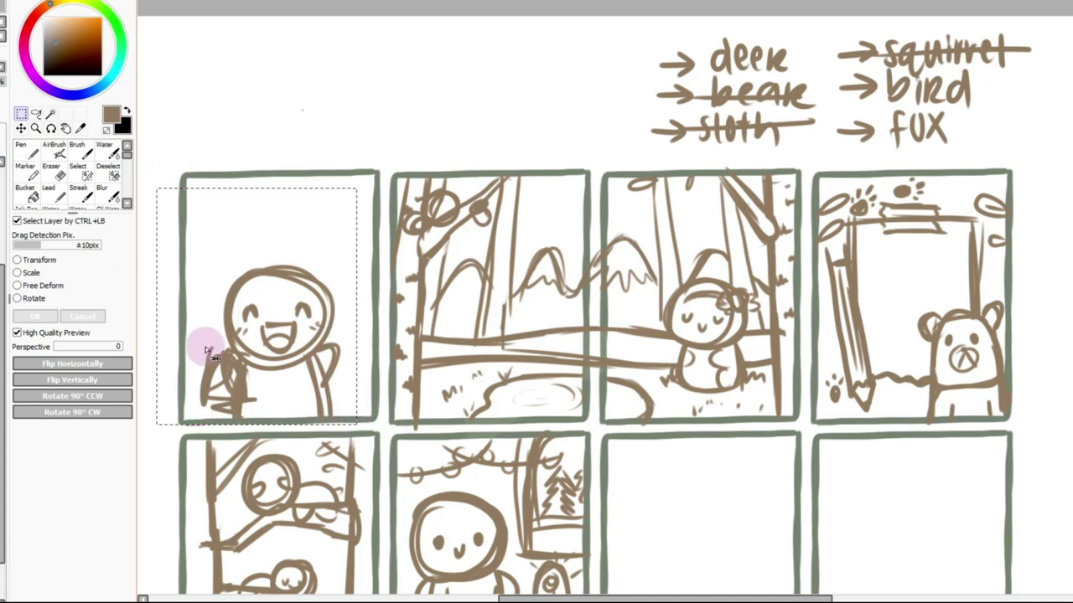
{"action": "left_click", "coordinate": [17, 273]}
{"action": "left_click_drag", "start_coordinate": [356, 262], "coordinate": [293, 315]}
{"action": "left_click", "coordinate": [34, 316]}
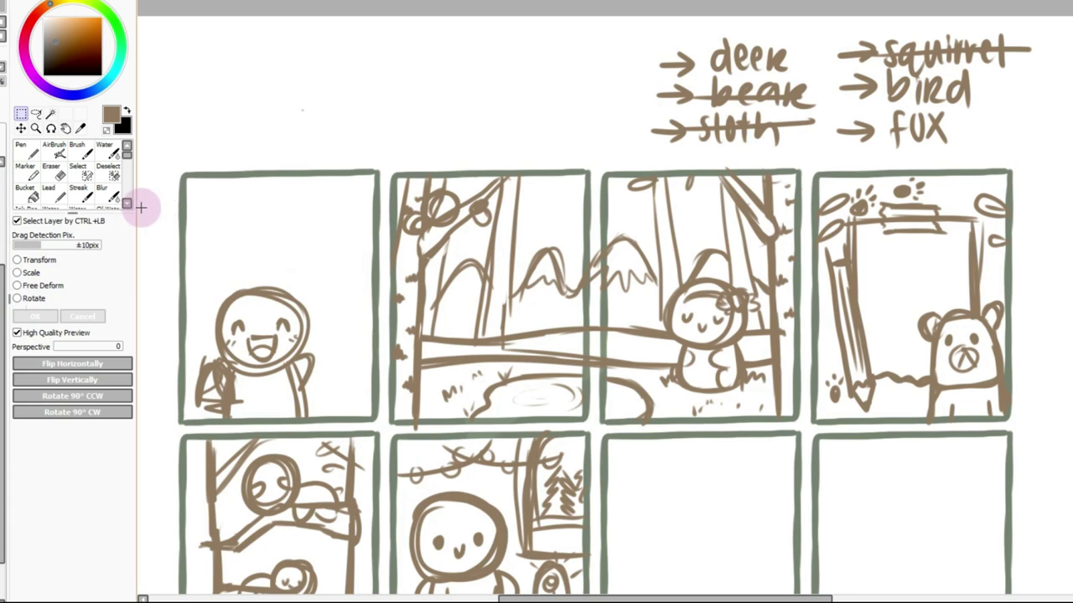
Sketch a deer with a round head, short antlers, dot eyes and a body beside the smiling character
{"action": "left_click", "coordinate": [78, 149]}
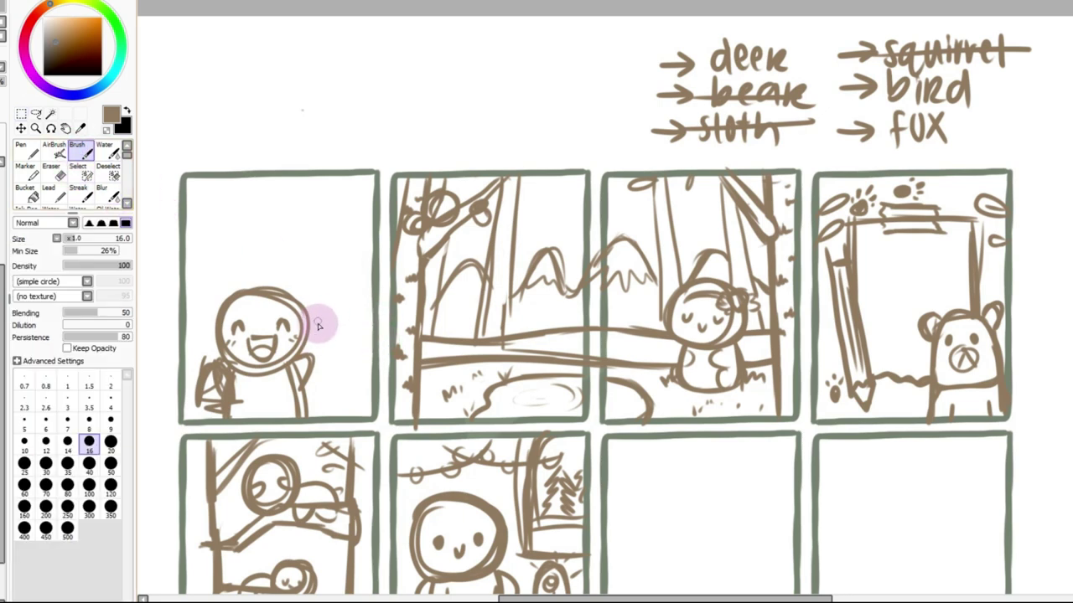
{"action": "mouse_move", "coordinate": [313, 337]}
{"action": "left_mouse_down"}
{"action": "mouse_move", "coordinate": [345, 313]}
{"action": "mouse_move", "coordinate": [341, 292]}
{"action": "mouse_move", "coordinate": [322, 352]}
{"action": "mouse_move", "coordinate": [303, 329]}
{"action": "mouse_move", "coordinate": [321, 287]}
{"action": "mouse_move", "coordinate": [307, 294]}
{"action": "mouse_move", "coordinate": [305, 337]}
{"action": "mouse_move", "coordinate": [336, 292]}
{"action": "mouse_move", "coordinate": [298, 291]}
{"action": "mouse_move", "coordinate": [360, 286]}
{"action": "left_mouse_up"}
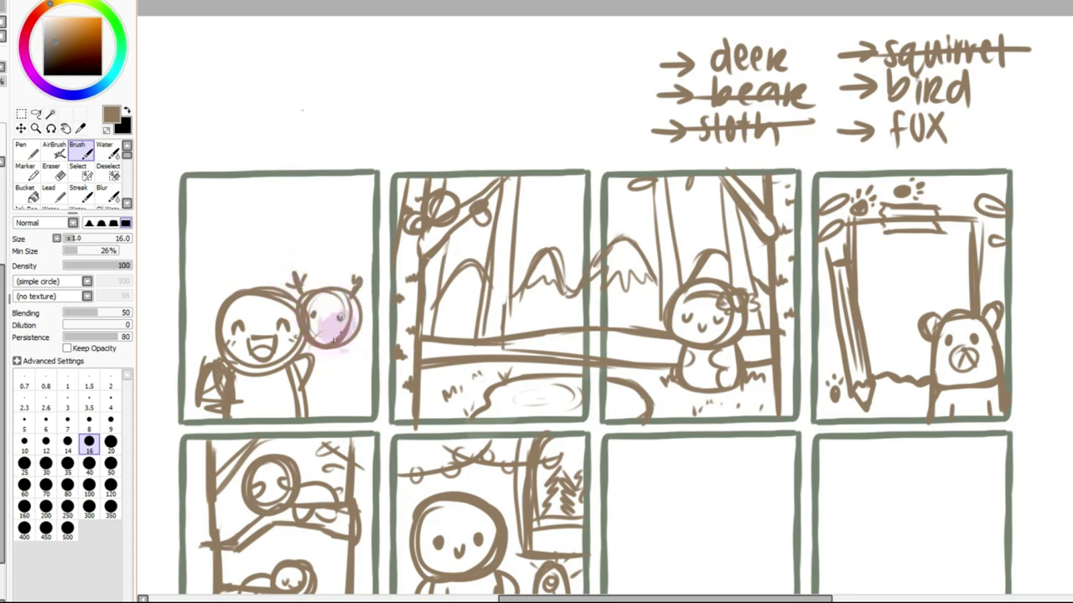
{"action": "left_click_drag", "start_coordinate": [338, 348], "coordinate": [333, 414]}
{"action": "mouse_move", "coordinate": [357, 353]}
{"action": "left_mouse_down"}
{"action": "mouse_move", "coordinate": [377, 380]}
{"action": "mouse_move", "coordinate": [342, 407]}
{"action": "left_mouse_up"}
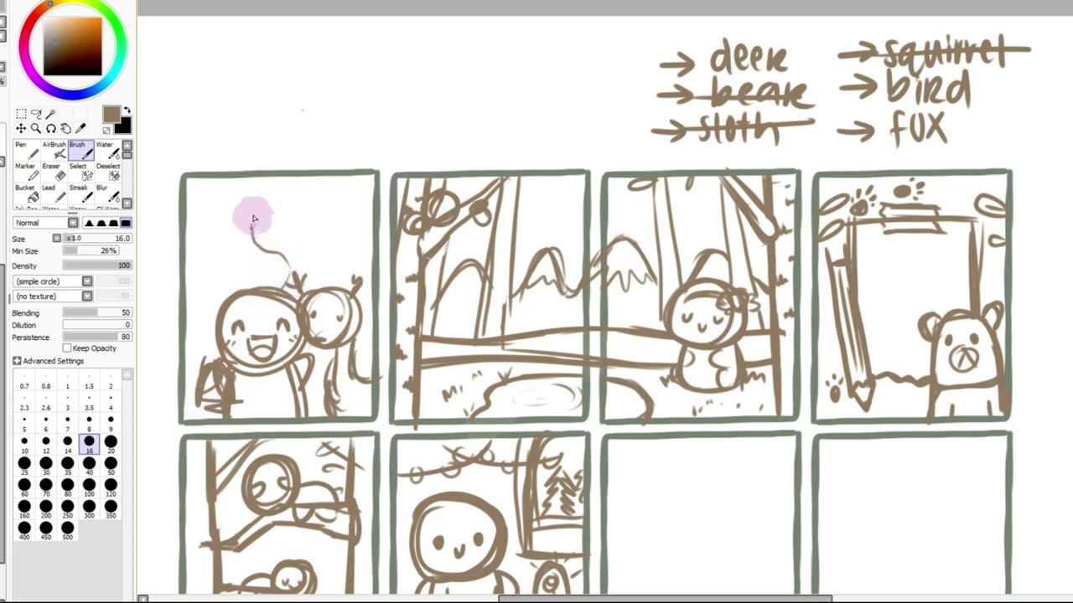
{"action": "mouse_move", "coordinate": [282, 179]}
{"action": "left_mouse_down"}
{"action": "mouse_move", "coordinate": [249, 237]}
{"action": "mouse_move", "coordinate": [278, 274]}
{"action": "mouse_move", "coordinate": [291, 180]}
{"action": "mouse_move", "coordinate": [278, 212]}
{"action": "mouse_move", "coordinate": [320, 300]}
{"action": "mouse_move", "coordinate": [380, 274]}
{"action": "mouse_move", "coordinate": [265, 265]}
{"action": "mouse_move", "coordinate": [265, 245]}
{"action": "mouse_move", "coordinate": [325, 288]}
{"action": "left_mouse_up"}
{"action": "key", "text": "ctrl+z"}
{"action": "key", "text": "ctrl+z"}
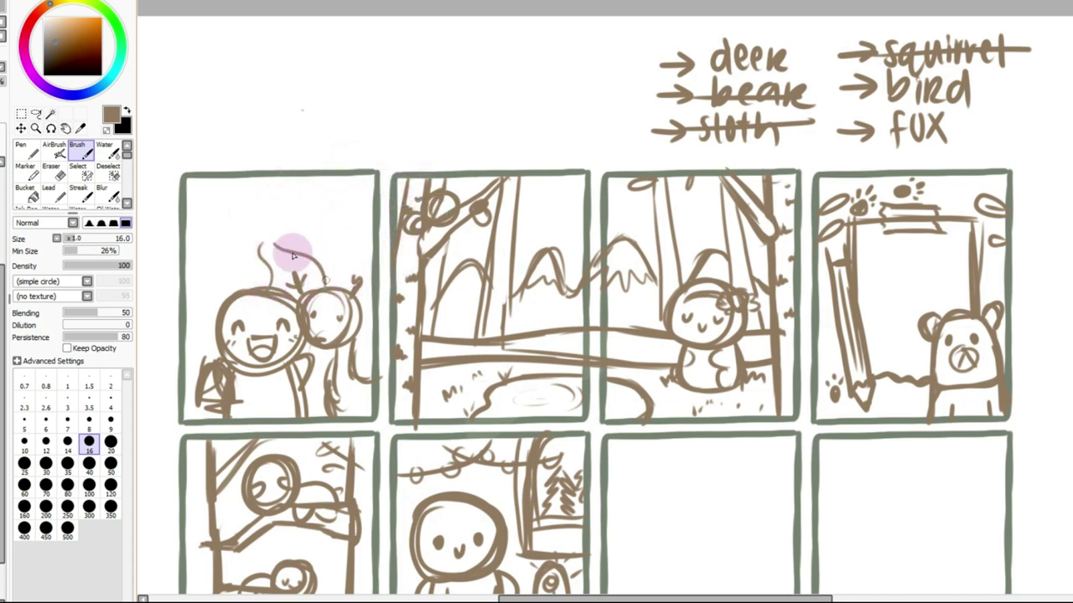
Draw a horizon line across the box above the characters and zigzag pine foliage along both side edges
{"action": "left_click_drag", "start_coordinate": [194, 249], "coordinate": [373, 246]}
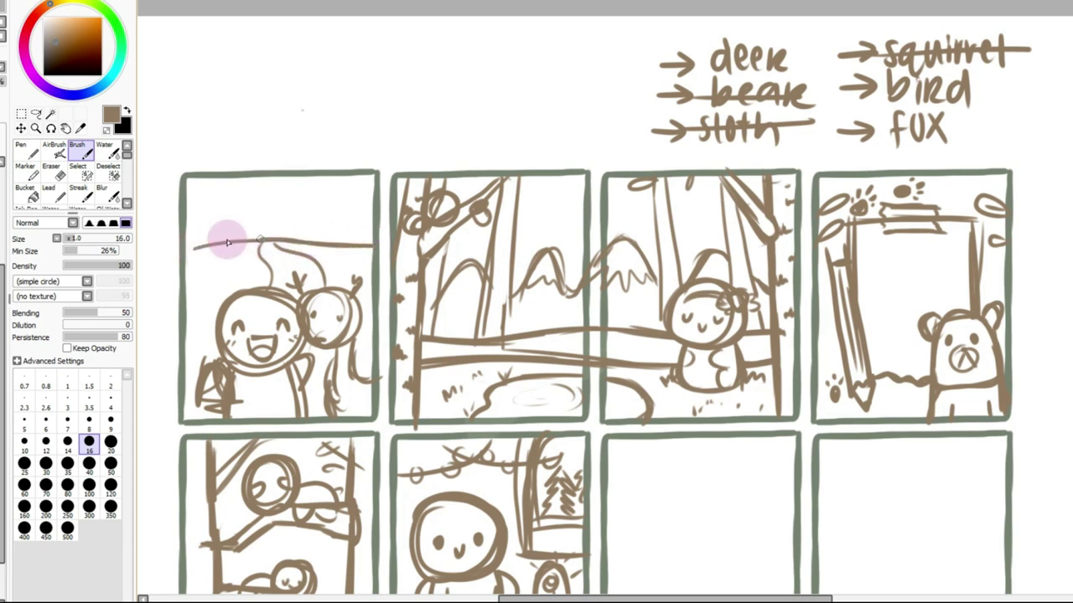
{"action": "left_click_drag", "start_coordinate": [366, 202], "coordinate": [355, 232]}
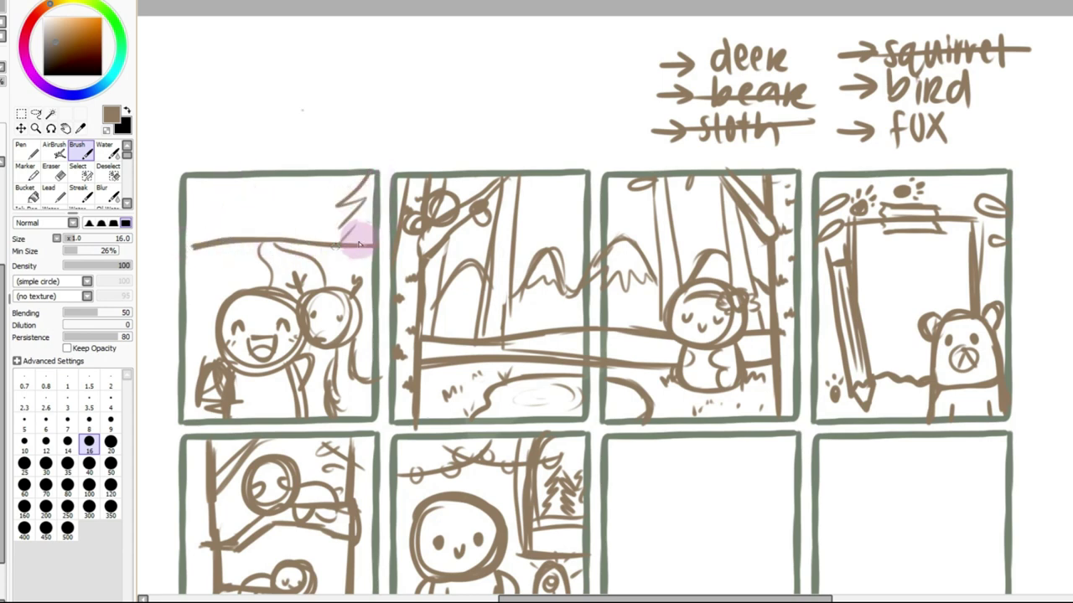
{"action": "left_click_drag", "start_coordinate": [186, 217], "coordinate": [204, 300]}
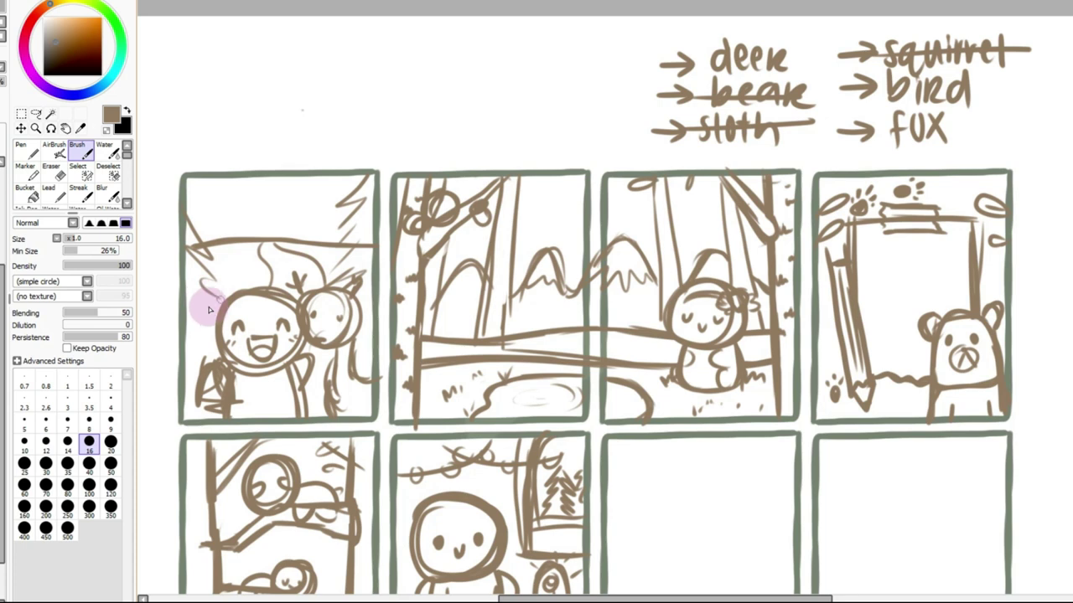
{"action": "mouse_move", "coordinate": [226, 232]}
{"action": "left_mouse_down"}
{"action": "mouse_move", "coordinate": [245, 191]}
{"action": "mouse_move", "coordinate": [249, 237]}
{"action": "mouse_move", "coordinate": [322, 224]}
{"action": "mouse_move", "coordinate": [308, 213]}
{"action": "mouse_move", "coordinate": [306, 229]}
{"action": "mouse_move", "coordinate": [335, 205]}
{"action": "left_mouse_up"}
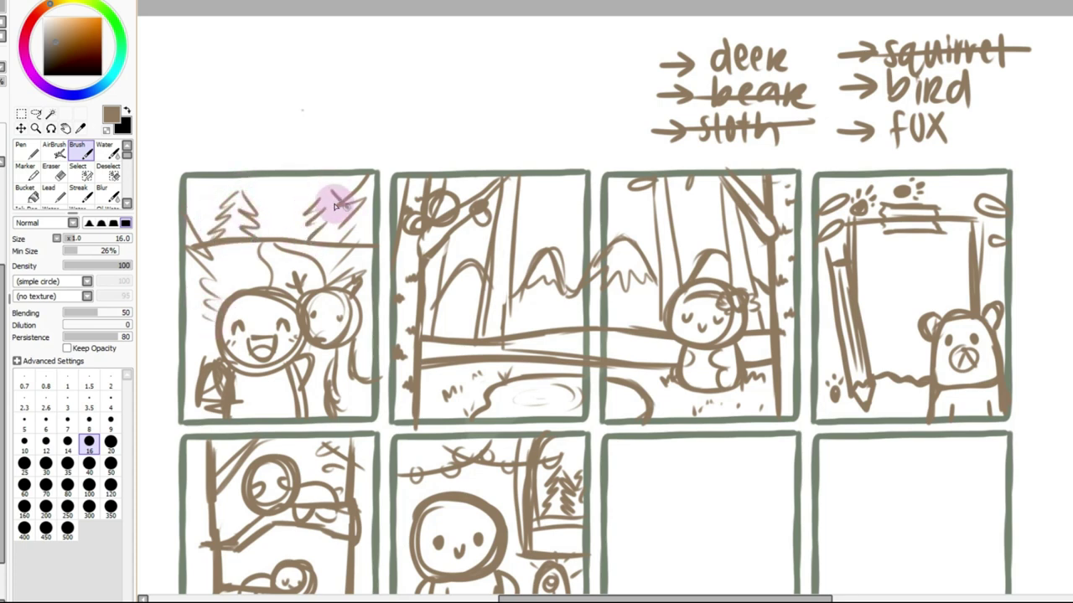
{"action": "key", "text": "ctrl+z"}
{"action": "key", "text": "ctrl+z"}
{"action": "key", "text": "ctrl+z"}
{"action": "key", "text": "ctrl+z"}
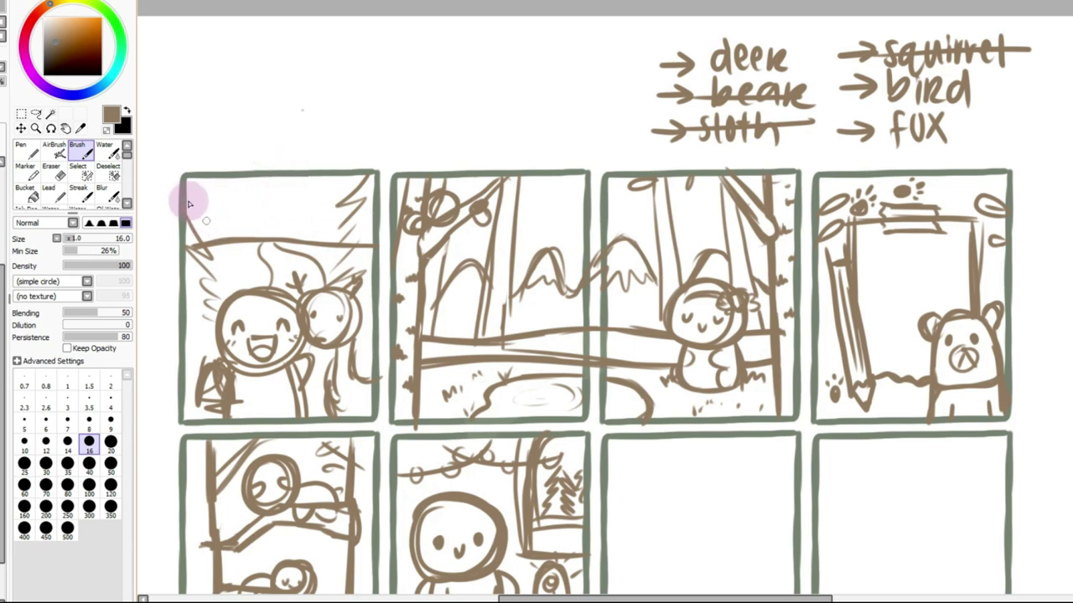
Add more zigzag foliage in both upper corners of the box and erase the curved lines above the characters' heads
{"action": "mouse_move", "coordinate": [199, 207]}
{"action": "left_mouse_down"}
{"action": "mouse_move", "coordinate": [223, 245]}
{"action": "mouse_move", "coordinate": [206, 192]}
{"action": "left_mouse_up"}
{"action": "mouse_move", "coordinate": [347, 179]}
{"action": "left_mouse_down"}
{"action": "mouse_move", "coordinate": [323, 204]}
{"action": "mouse_move", "coordinate": [345, 226]}
{"action": "left_mouse_up"}
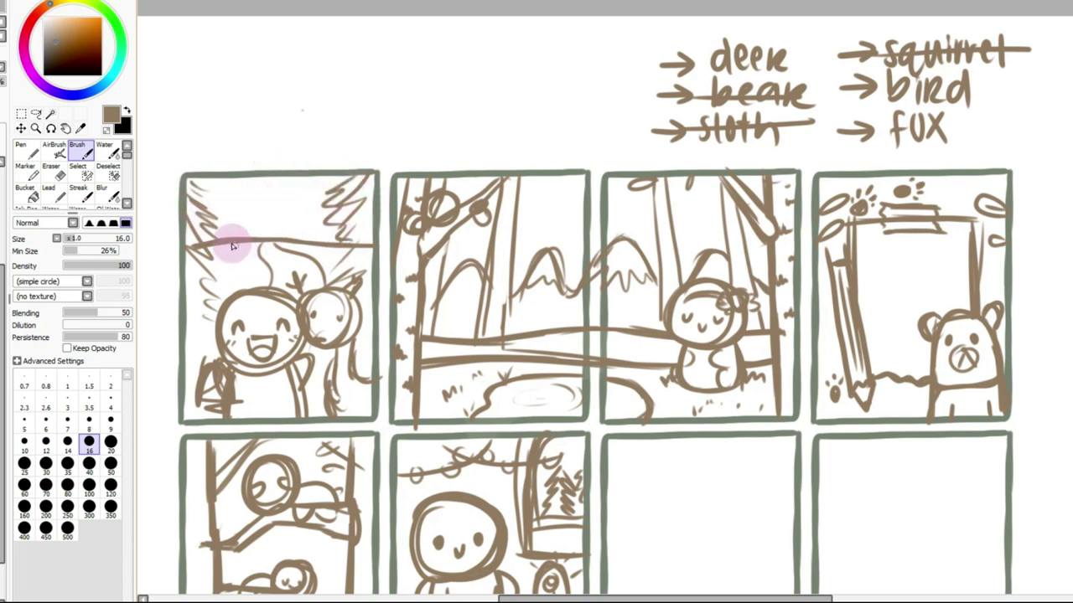
{"action": "left_click", "coordinate": [52, 172]}
{"action": "mouse_move", "coordinate": [268, 269]}
{"action": "left_mouse_down"}
{"action": "mouse_move", "coordinate": [252, 240]}
{"action": "mouse_move", "coordinate": [270, 277]}
{"action": "mouse_move", "coordinate": [323, 278]}
{"action": "left_mouse_up"}
{"action": "left_click", "coordinate": [81, 155]}
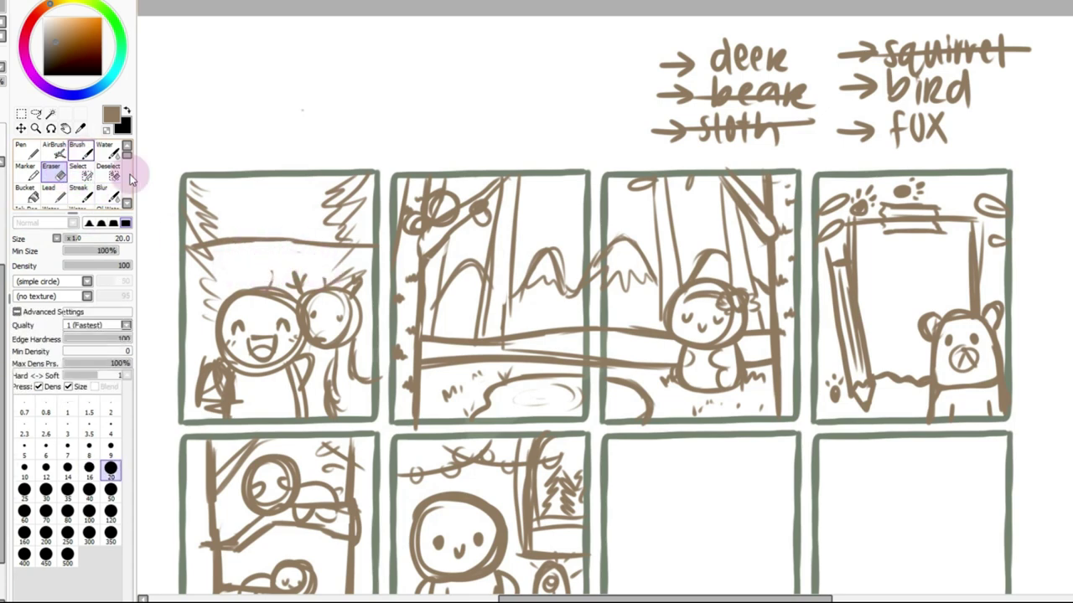
{"action": "key", "text": "b"}
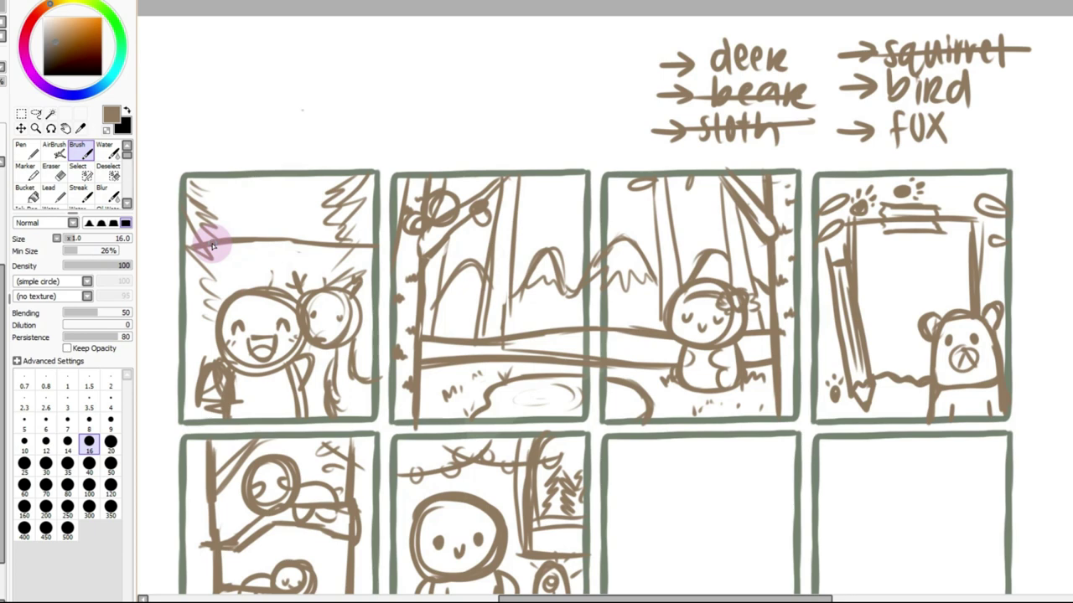
Draw a curving path from behind the characters toward the horizon and a leafy branch in the box's upper-right corner
{"action": "left_click_drag", "start_coordinate": [250, 291], "coordinate": [323, 249]}
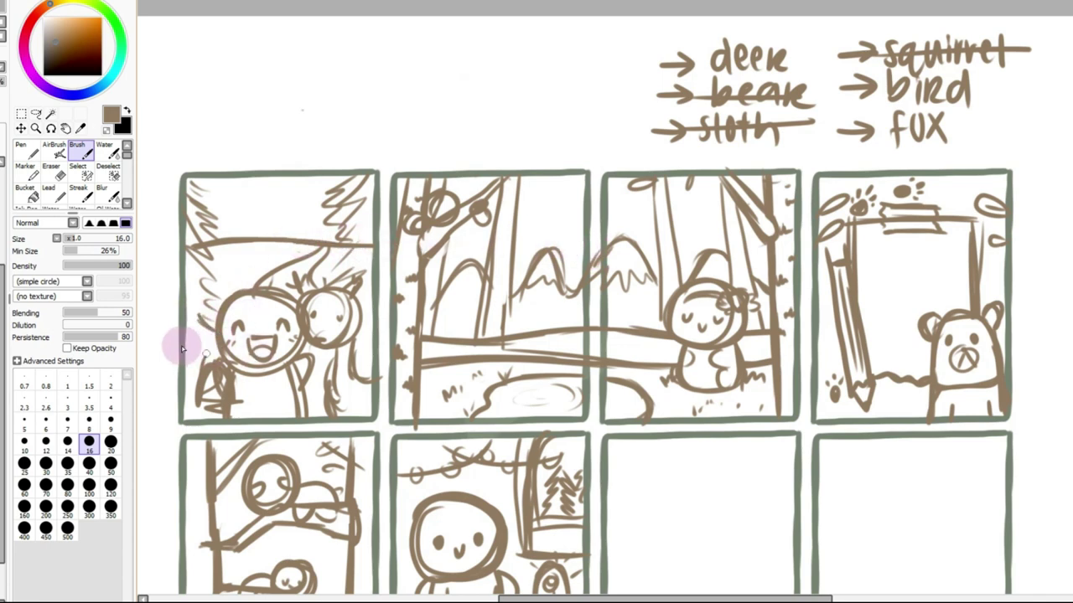
{"action": "mouse_move", "coordinate": [350, 196]}
{"action": "left_mouse_down"}
{"action": "mouse_move", "coordinate": [300, 187]}
{"action": "mouse_move", "coordinate": [334, 191]}
{"action": "left_mouse_up"}
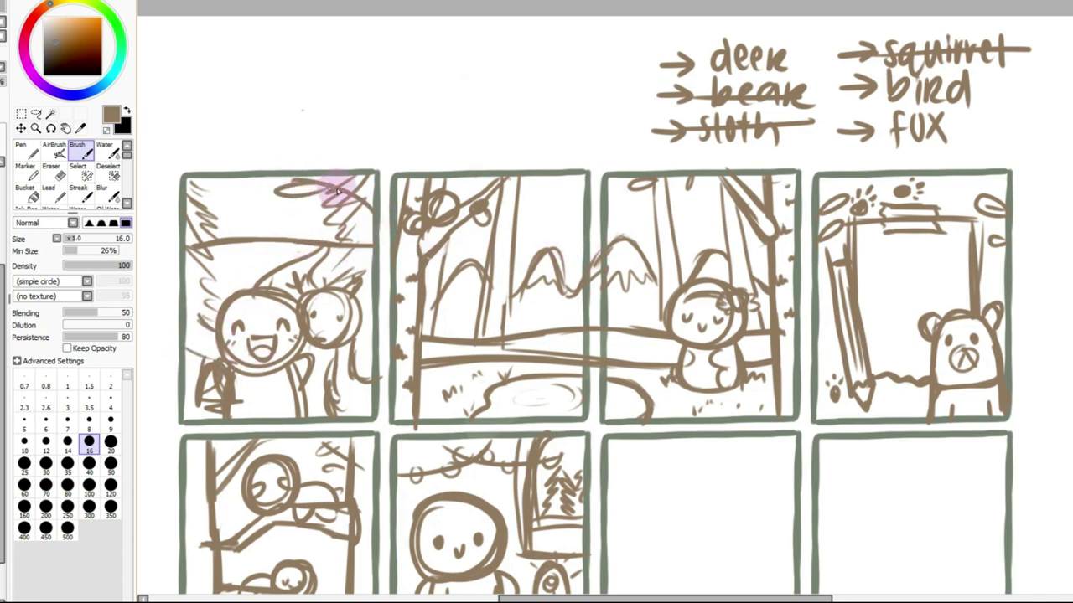
{"action": "mouse_move", "coordinate": [186, 229]}
{"action": "left_mouse_down"}
{"action": "mouse_move", "coordinate": [183, 296]}
{"action": "mouse_move", "coordinate": [222, 240]}
{"action": "left_mouse_up"}
{"action": "key", "text": "ctrl+z"}
{"action": "key", "text": "ctrl+z"}
{"action": "key", "text": "ctrl+z"}
{"action": "key", "text": "ctrl+z"}
{"action": "key", "text": "ctrl+z"}
{"action": "key", "text": "ctrl+z"}
{"action": "key", "text": "ctrl+z"}
{"action": "key", "text": "ctrl+z"}
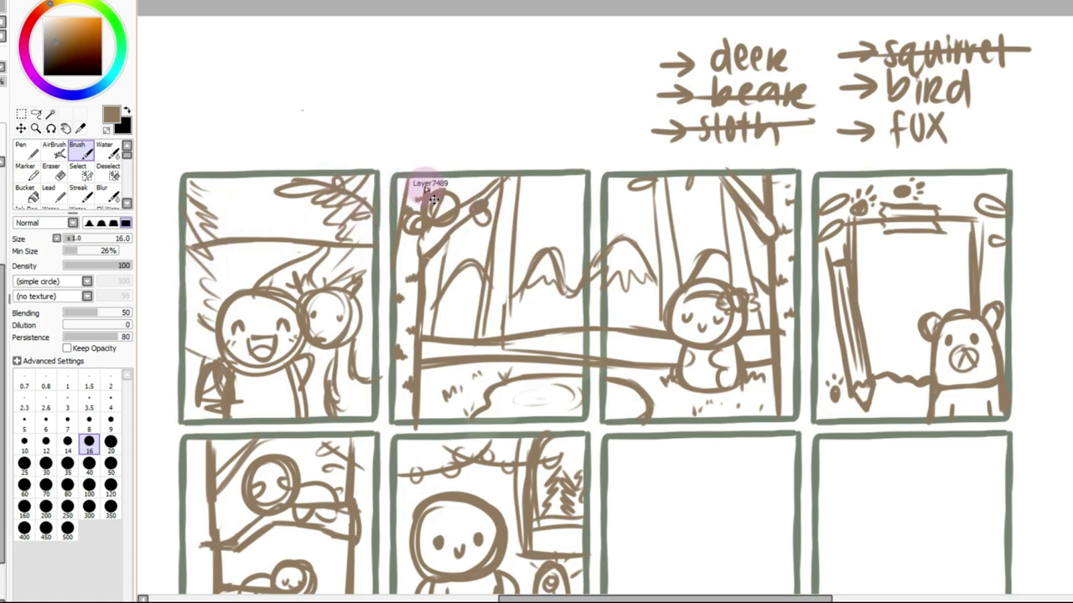
Add foliage strokes along the first box's right edge and handwrite title lettering in the sky above the characters
{"action": "mouse_move", "coordinate": [371, 267]}
{"action": "left_mouse_down"}
{"action": "mouse_move", "coordinate": [354, 249]}
{"action": "mouse_move", "coordinate": [368, 243]}
{"action": "left_mouse_up"}
{"action": "mouse_move", "coordinate": [221, 189]}
{"action": "left_mouse_down"}
{"action": "mouse_move", "coordinate": [251, 206]}
{"action": "mouse_move", "coordinate": [276, 187]}
{"action": "mouse_move", "coordinate": [320, 188]}
{"action": "left_mouse_up"}
{"action": "mouse_move", "coordinate": [276, 215]}
{"action": "left_mouse_down"}
{"action": "mouse_move", "coordinate": [307, 210]}
{"action": "mouse_move", "coordinate": [240, 228]}
{"action": "mouse_move", "coordinate": [304, 221]}
{"action": "left_mouse_up"}
{"action": "left_click", "coordinate": [339, 1]}
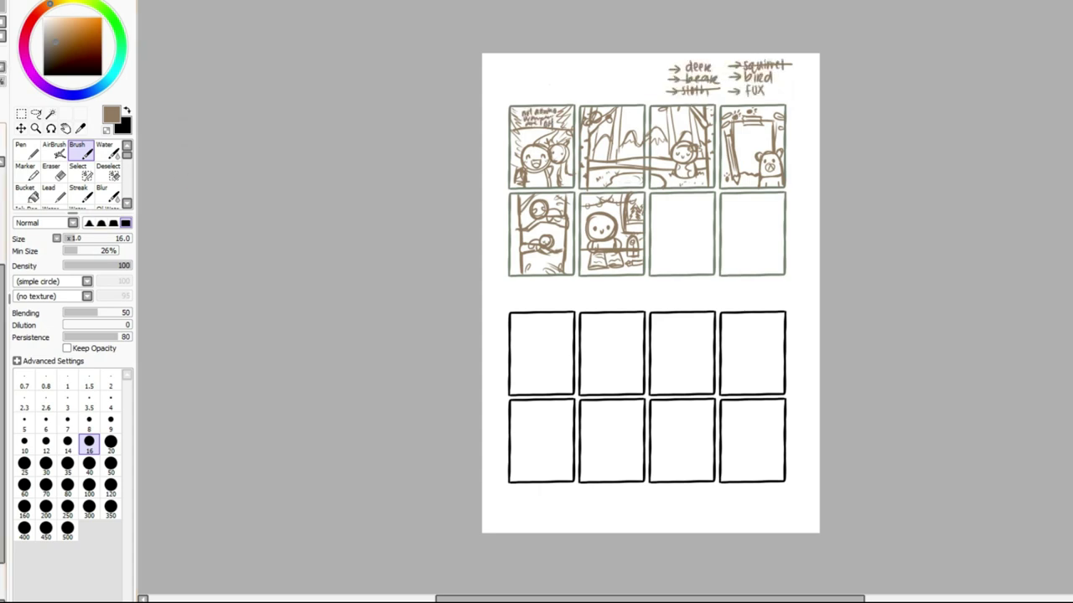
Cross out the word "deer" in the handwritten animal list above the boxes
{"action": "left_click_drag", "start_coordinate": [670, 67], "coordinate": [717, 67]}
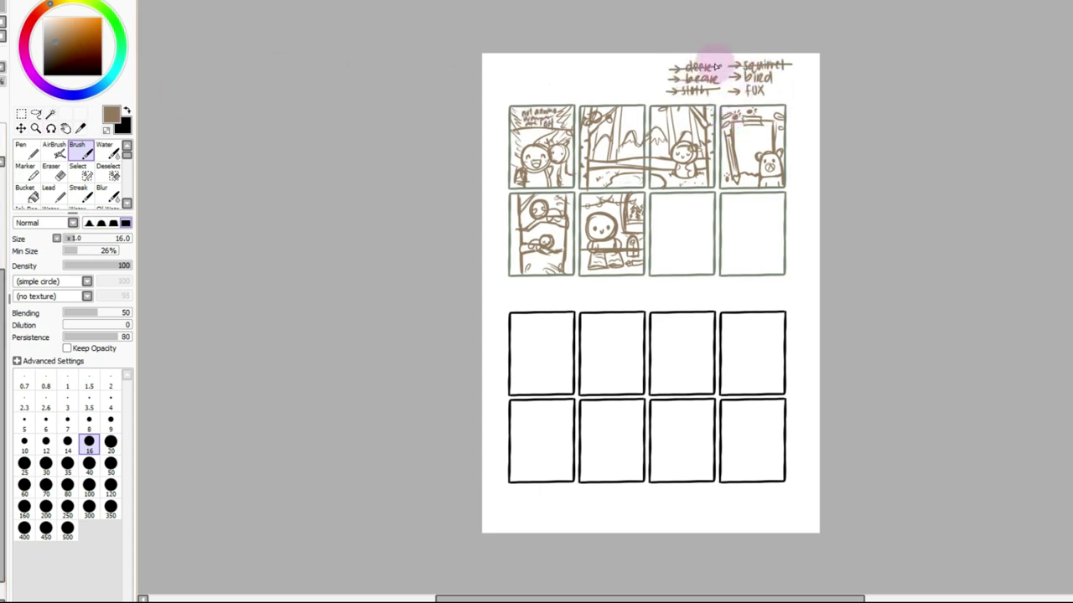
{"action": "key", "text": "ctrl+plus"}
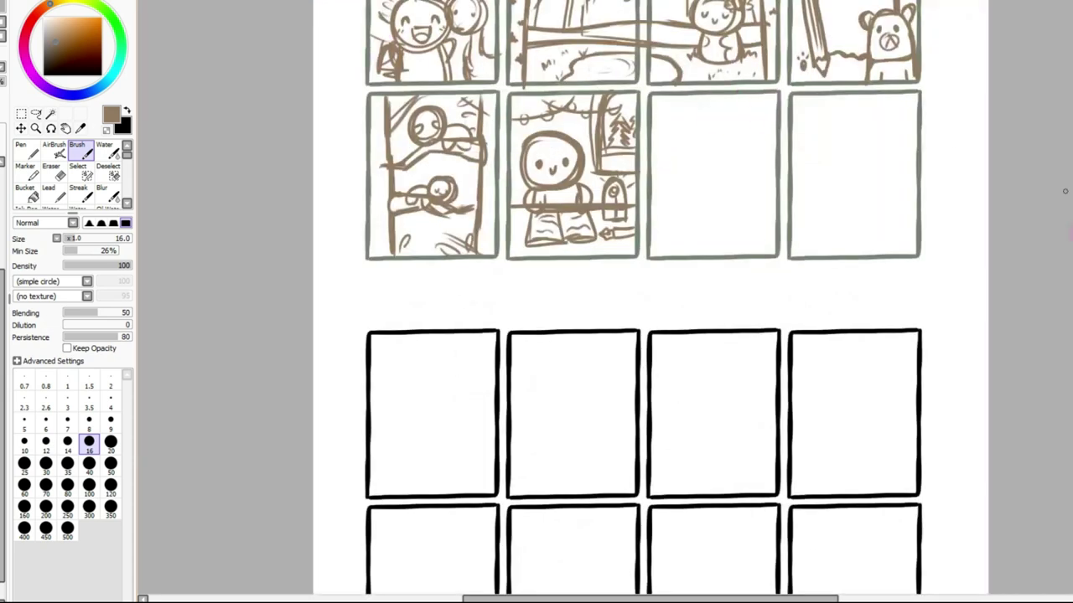
{"action": "scroll", "coordinate": [644, 301], "scroll_direction": "up", "scroll_amount": 5}
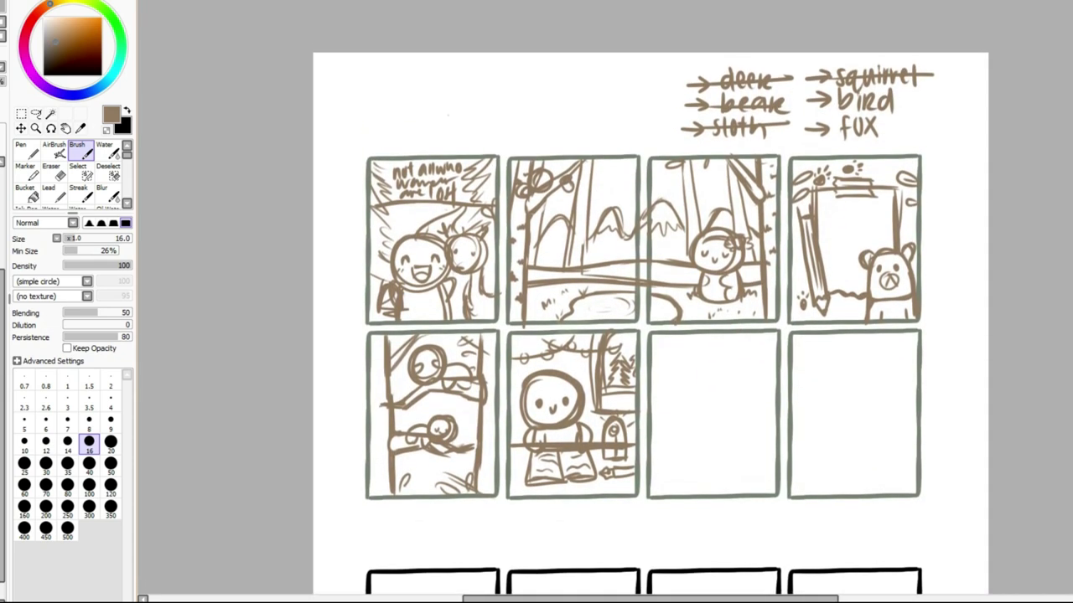
{"action": "scroll", "coordinate": [644, 302], "scroll_direction": "down", "scroll_amount": 1}
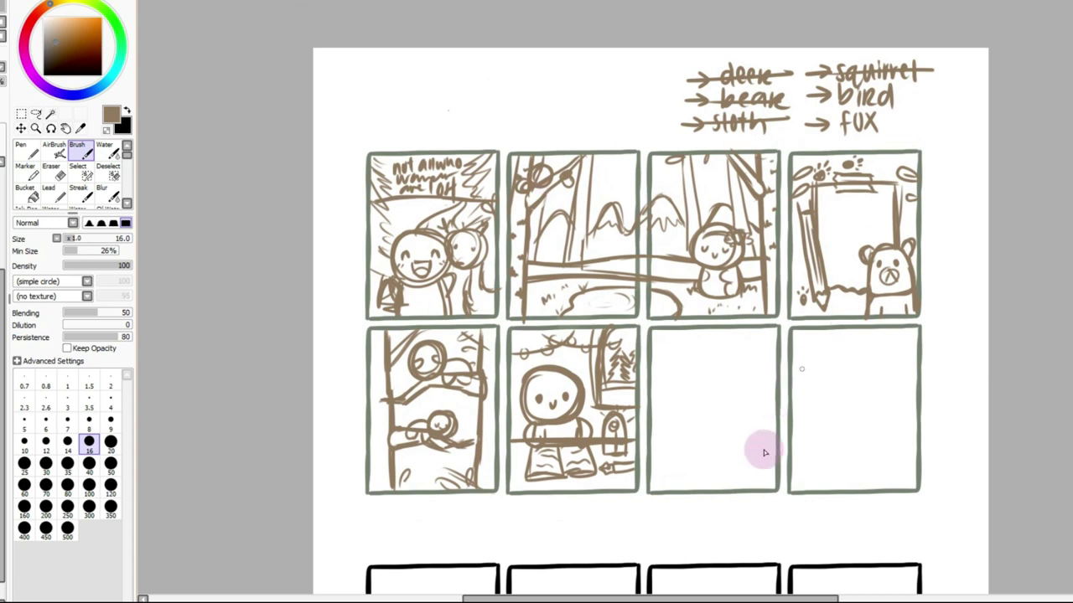
{"action": "left_click_drag", "start_coordinate": [725, 597], "coordinate": [763, 595]}
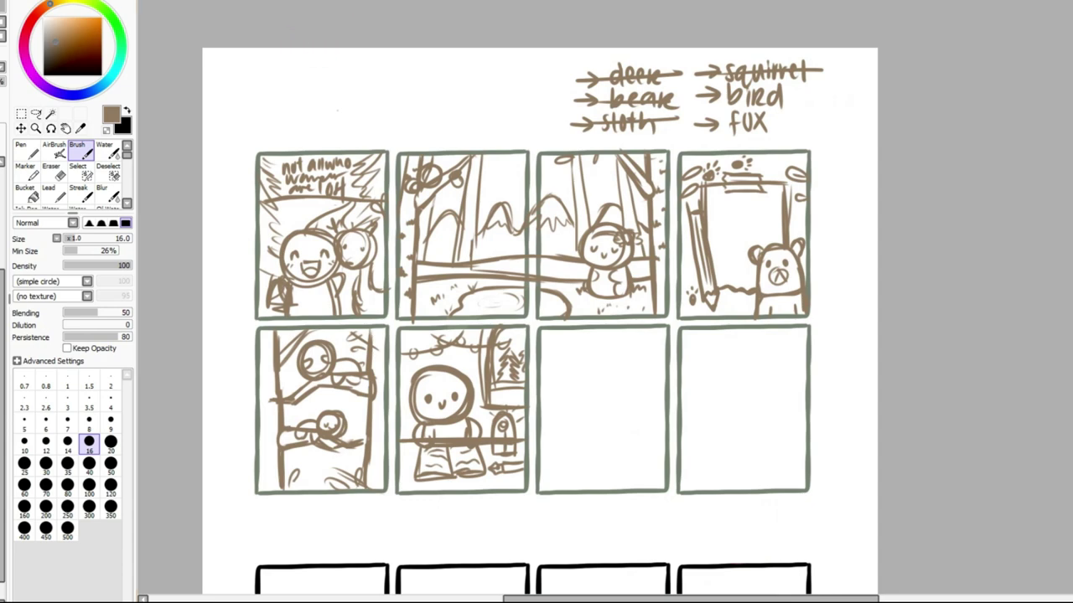
{"action": "key", "text": "Page_Up"}
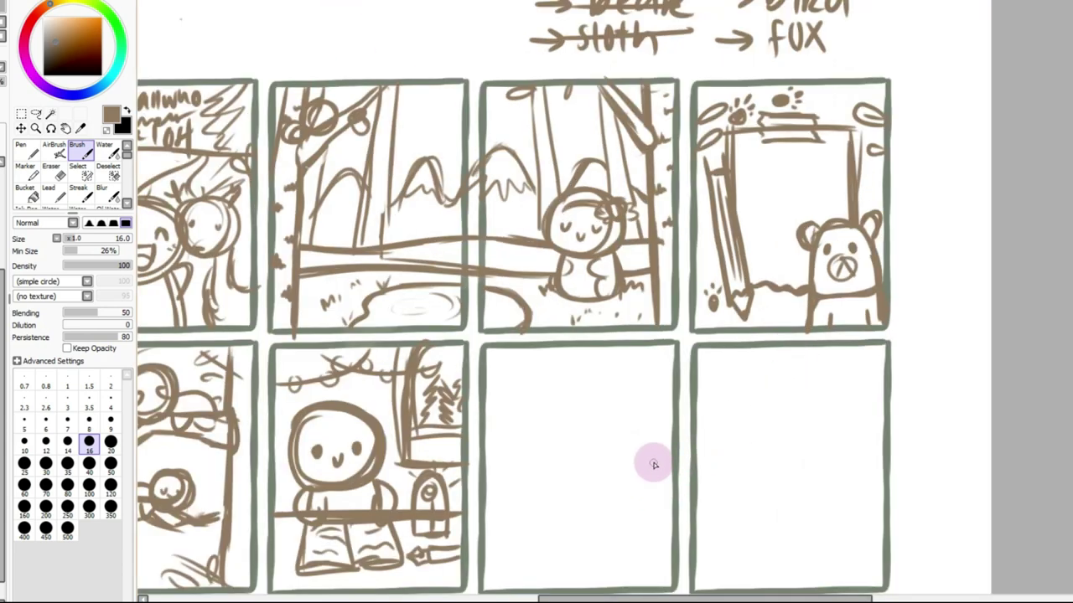
{"action": "left_click_drag", "start_coordinate": [667, 450], "coordinate": [531, 553]}
{"action": "key", "text": "ctrl+z"}
{"action": "mouse_move", "coordinate": [668, 467]}
{"action": "left_mouse_down"}
{"action": "mouse_move", "coordinate": [587, 513]}
{"action": "mouse_move", "coordinate": [520, 575]}
{"action": "left_mouse_up"}
{"action": "key", "text": "ctrl+z"}
{"action": "mouse_move", "coordinate": [670, 494]}
{"action": "left_mouse_down"}
{"action": "mouse_move", "coordinate": [544, 529]}
{"action": "mouse_move", "coordinate": [495, 563]}
{"action": "left_mouse_up"}
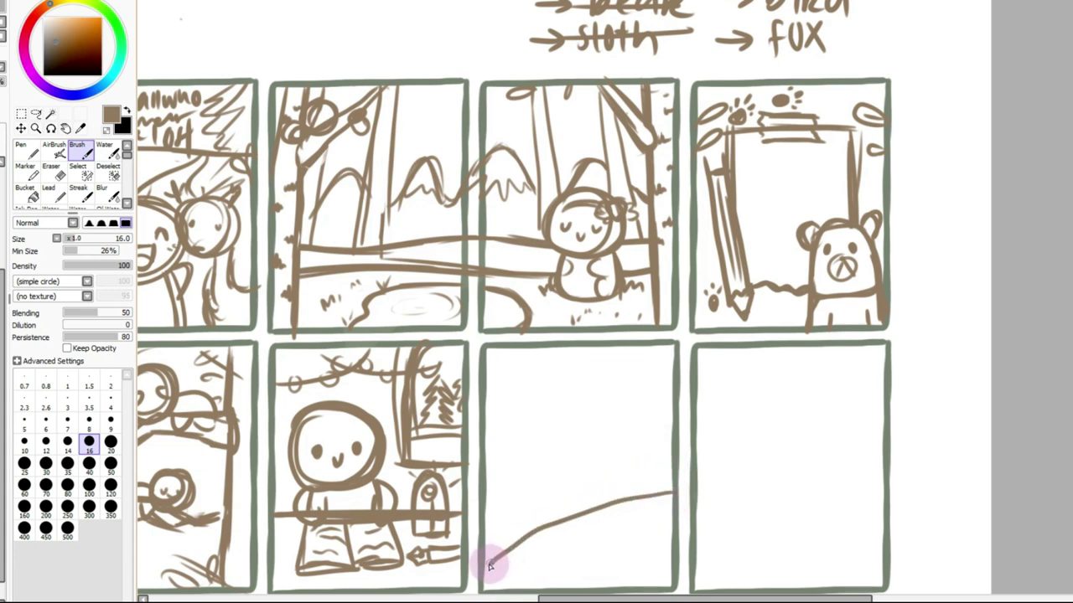
{"action": "mouse_move", "coordinate": [668, 492]}
{"action": "left_mouse_down"}
{"action": "mouse_move", "coordinate": [539, 530]}
{"action": "mouse_move", "coordinate": [492, 561]}
{"action": "left_mouse_up"}
{"action": "key", "text": "ctrl+z"}
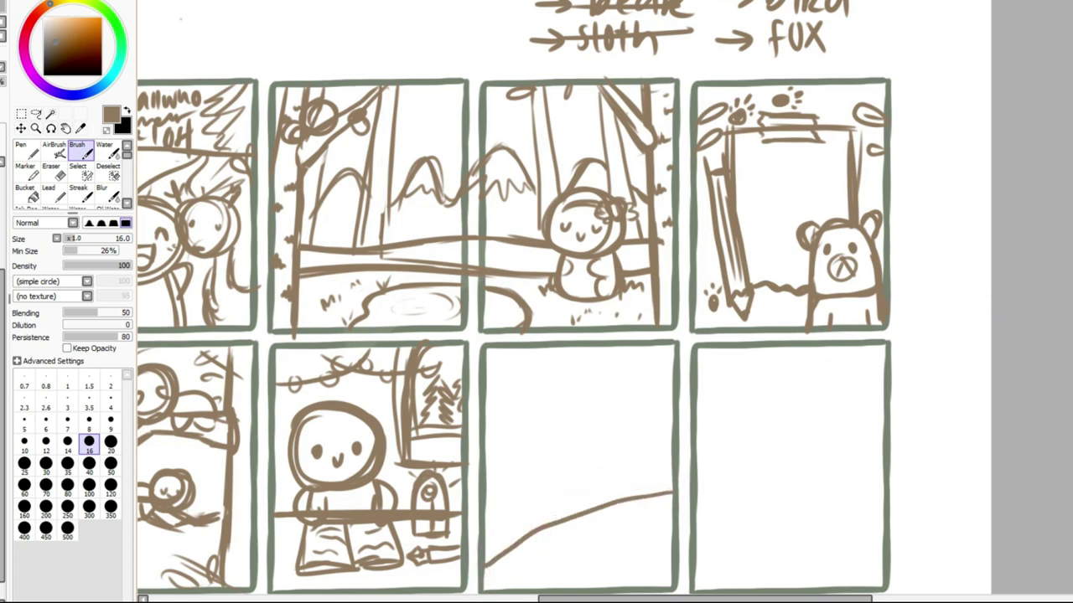
{"action": "scroll", "coordinate": [579, 335], "scroll_direction": "up", "scroll_amount": 1}
{"action": "scroll", "coordinate": [578, 335], "scroll_direction": "down", "scroll_amount": 2}
{"action": "scroll", "coordinate": [578, 335], "scroll_direction": "up", "scroll_amount": 1}
{"action": "scroll", "coordinate": [578, 335], "scroll_direction": "down", "scroll_amount": 1}
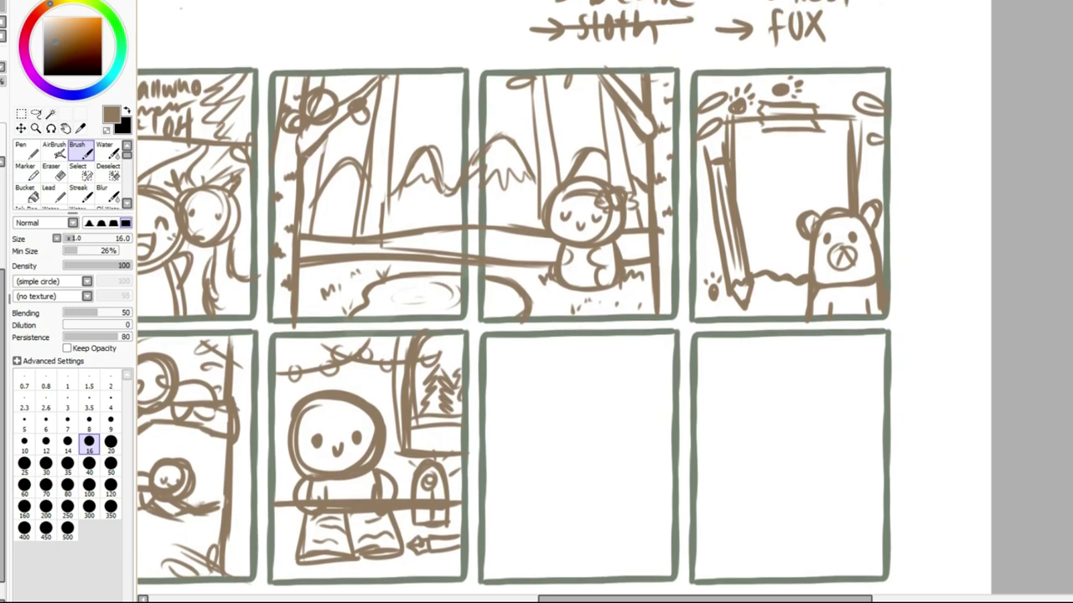
Draw a small round-crowned tree and a pointed-crowned tree along the top of the second row's empty third box
{"action": "left_click_drag", "start_coordinate": [693, 599], "coordinate": [656, 599]}
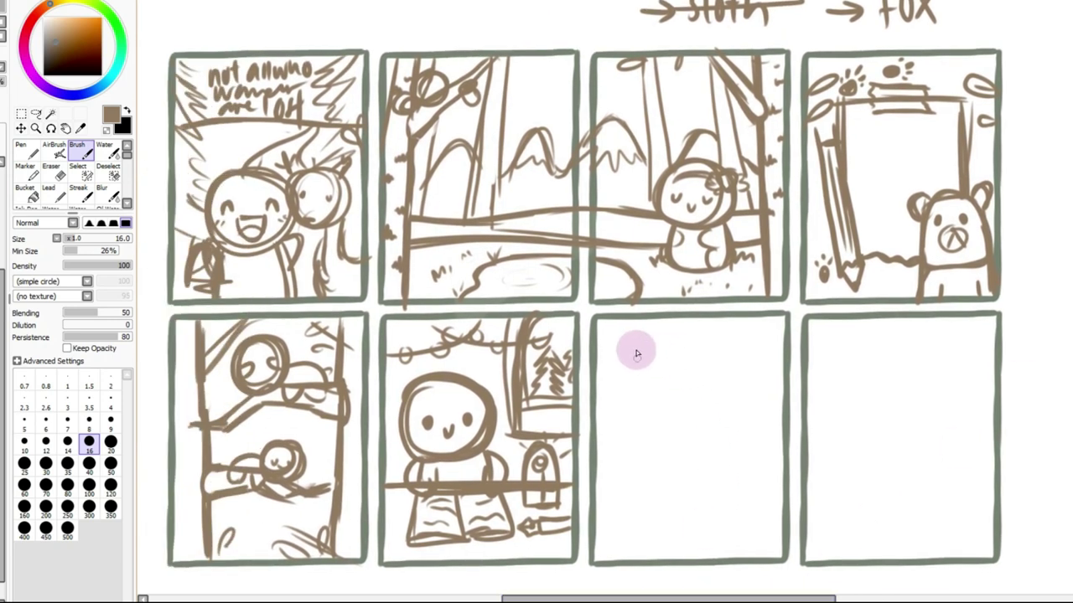
{"action": "scroll", "coordinate": [649, 294], "scroll_direction": "up", "scroll_amount": 2}
{"action": "mouse_move", "coordinate": [585, 369]}
{"action": "left_mouse_down"}
{"action": "mouse_move", "coordinate": [583, 428]}
{"action": "mouse_move", "coordinate": [586, 369]}
{"action": "mouse_move", "coordinate": [607, 466]}
{"action": "left_mouse_up"}
{"action": "left_click_drag", "start_coordinate": [591, 410], "coordinate": [620, 399]}
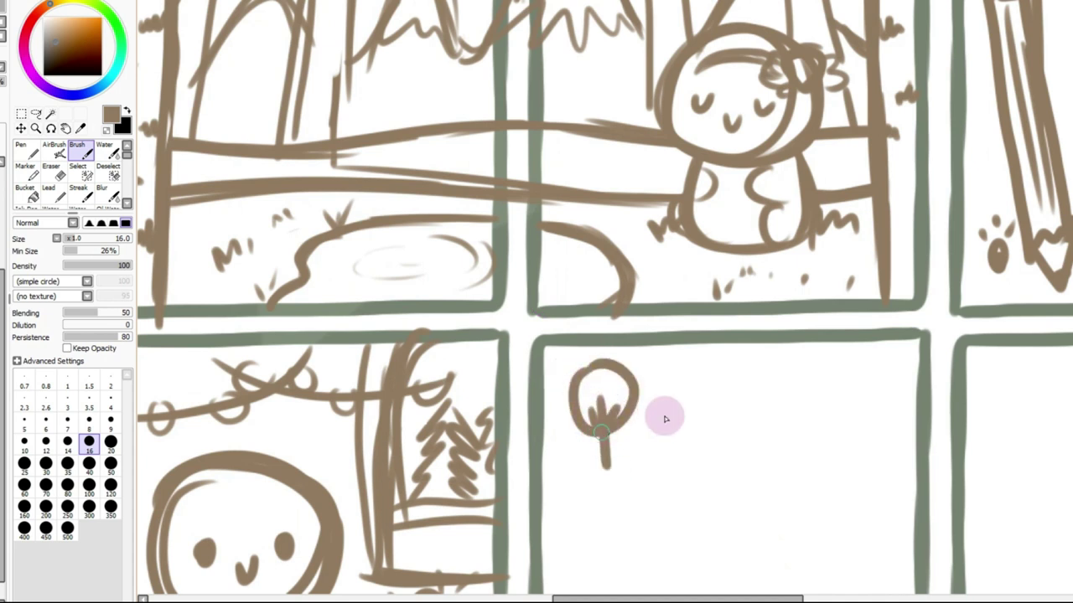
{"action": "mouse_move", "coordinate": [683, 356]}
{"action": "left_mouse_down"}
{"action": "mouse_move", "coordinate": [664, 428]}
{"action": "mouse_move", "coordinate": [682, 372]}
{"action": "left_mouse_up"}
{"action": "mouse_move", "coordinate": [692, 409]}
{"action": "left_mouse_down"}
{"action": "mouse_move", "coordinate": [698, 463]}
{"action": "mouse_move", "coordinate": [702, 426]}
{"action": "left_mouse_up"}
Add a zigzag pine and a bare branched trunk to the tree row, plus a smaller round tree at its left end
{"action": "mouse_move", "coordinate": [781, 369]}
{"action": "left_mouse_down"}
{"action": "mouse_move", "coordinate": [749, 427]}
{"action": "mouse_move", "coordinate": [776, 460]}
{"action": "mouse_move", "coordinate": [789, 372]}
{"action": "mouse_move", "coordinate": [824, 446]}
{"action": "mouse_move", "coordinate": [772, 468]}
{"action": "left_mouse_up"}
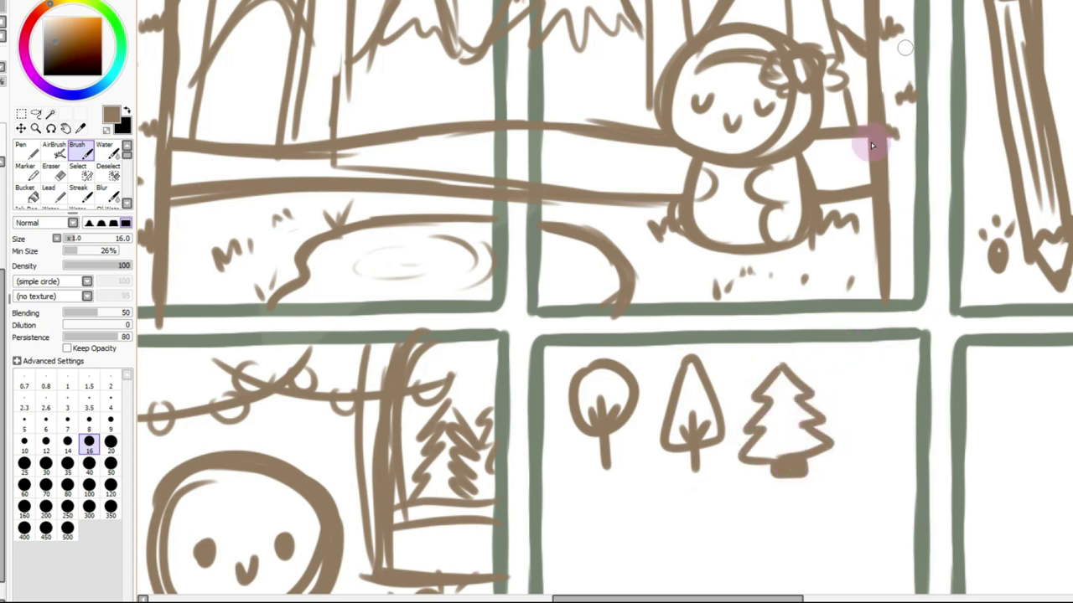
{"action": "mouse_move", "coordinate": [872, 366]}
{"action": "left_mouse_down"}
{"action": "mouse_move", "coordinate": [873, 441]}
{"action": "mouse_move", "coordinate": [886, 423]}
{"action": "mouse_move", "coordinate": [878, 367]}
{"action": "mouse_move", "coordinate": [860, 376]}
{"action": "mouse_move", "coordinate": [870, 395]}
{"action": "mouse_move", "coordinate": [852, 383]}
{"action": "mouse_move", "coordinate": [898, 399]}
{"action": "mouse_move", "coordinate": [886, 403]}
{"action": "mouse_move", "coordinate": [899, 375]}
{"action": "mouse_move", "coordinate": [890, 403]}
{"action": "left_mouse_up"}
{"action": "scroll", "coordinate": [670, 289], "scroll_direction": "down", "scroll_amount": 5}
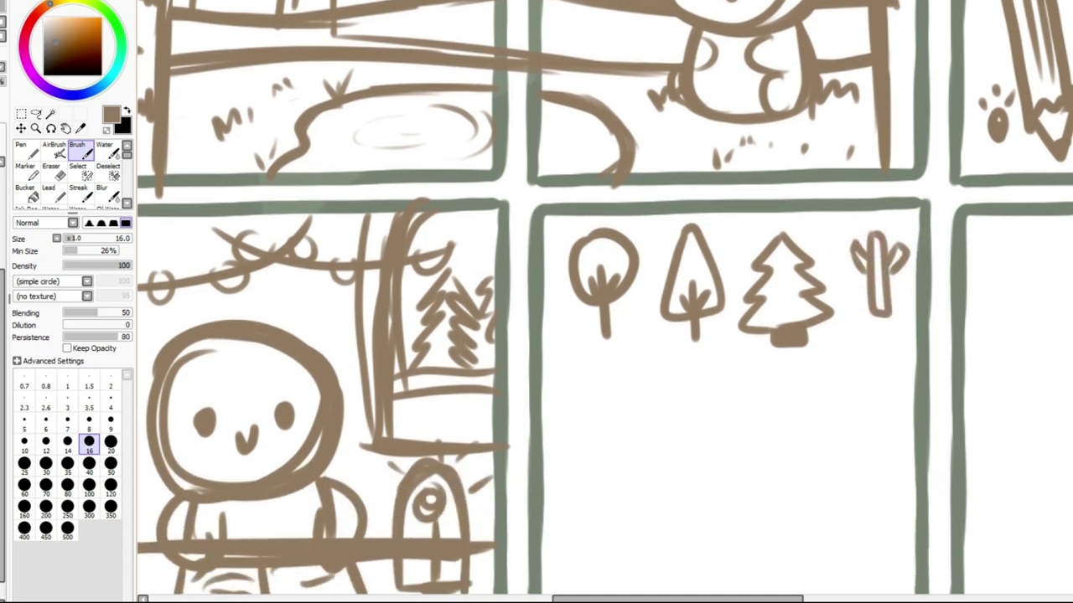
{"action": "mouse_move", "coordinate": [578, 183]}
{"action": "left_mouse_down"}
{"action": "mouse_move", "coordinate": [560, 209]}
{"action": "mouse_move", "coordinate": [555, 235]}
{"action": "left_mouse_up"}
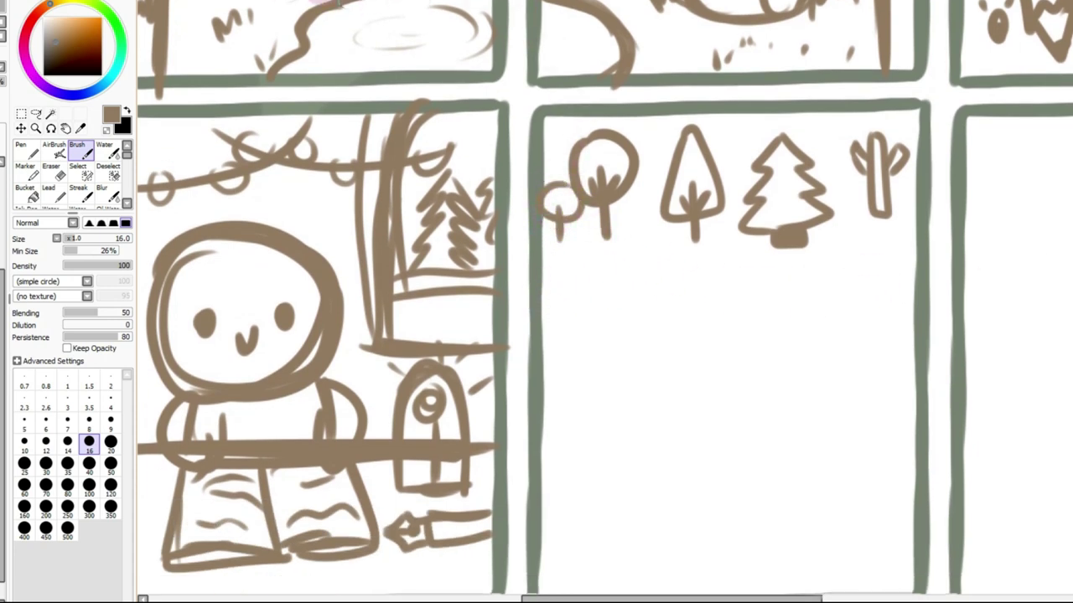
Select only the pine with the lasso and shift it slightly upward within the tree row
{"action": "scroll", "coordinate": [325, 2], "scroll_direction": "down", "scroll_amount": 4}
{"action": "scroll", "coordinate": [319, 1], "scroll_direction": "up", "scroll_amount": 2}
{"action": "left_click", "coordinate": [35, 114]}
{"action": "left_click", "coordinate": [48, 115]}
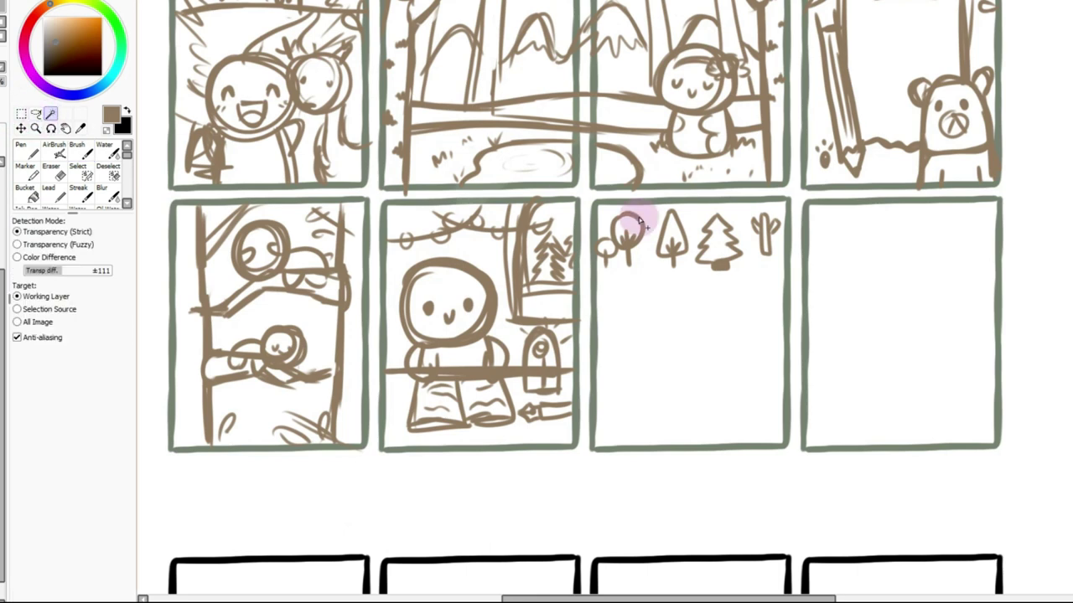
{"action": "left_click", "coordinate": [701, 238]}
{"action": "key", "text": "ctrl+d"}
{"action": "left_click", "coordinate": [37, 113]}
{"action": "mouse_move", "coordinate": [722, 222]}
{"action": "left_mouse_down"}
{"action": "mouse_move", "coordinate": [700, 252]}
{"action": "mouse_move", "coordinate": [707, 292]}
{"action": "mouse_move", "coordinate": [751, 270]}
{"action": "mouse_move", "coordinate": [720, 226]}
{"action": "left_mouse_up"}
{"action": "key", "text": "ctrl+d"}
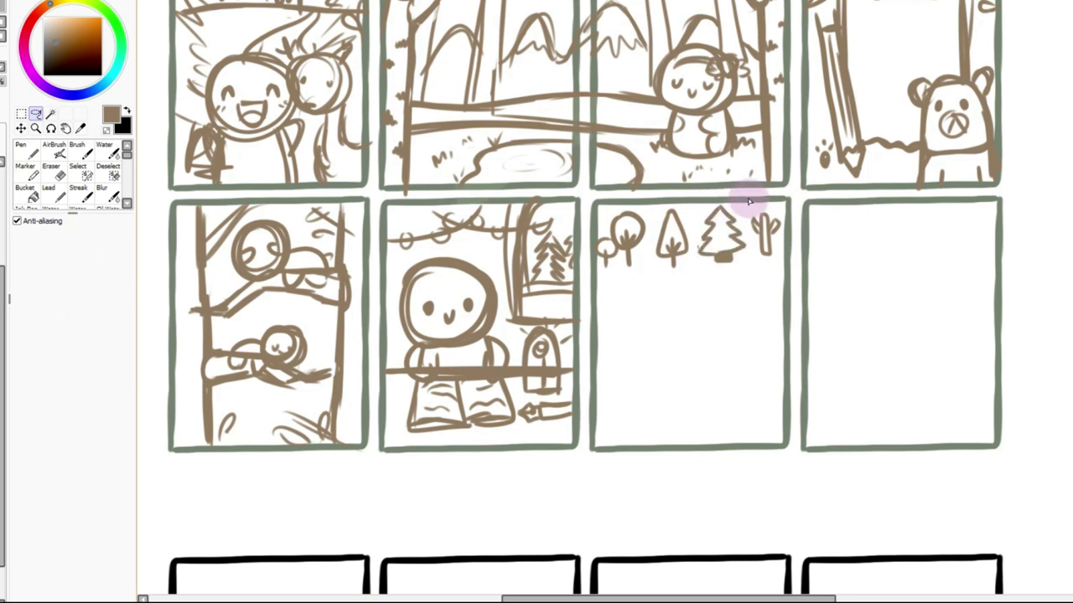
Lasso the whole tree row and place horizontally offset copies of it as a second row underneath
{"action": "mouse_move", "coordinate": [616, 201]}
{"action": "left_mouse_down"}
{"action": "mouse_move", "coordinate": [826, 247]}
{"action": "mouse_move", "coordinate": [602, 212]}
{"action": "left_mouse_up"}
{"action": "mouse_move", "coordinate": [651, 235]}
{"action": "left_mouse_down"}
{"action": "mouse_move", "coordinate": [627, 297]}
{"action": "mouse_move", "coordinate": [646, 263]}
{"action": "left_mouse_up"}
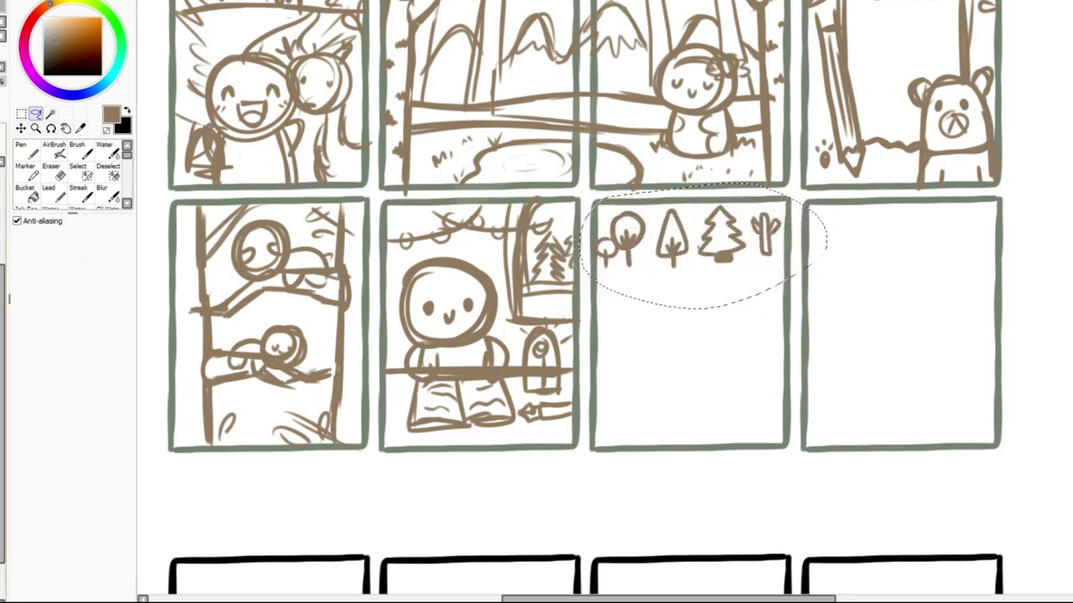
{"action": "left_click", "coordinate": [23, 114]}
{"action": "left_click", "coordinate": [438, 161]}
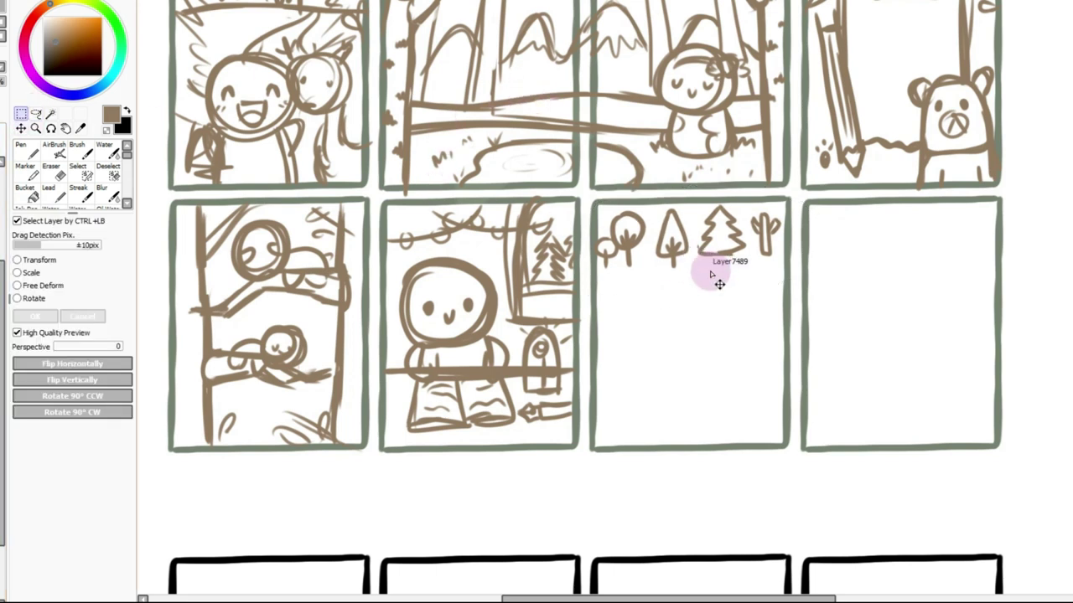
{"action": "left_click_drag", "start_coordinate": [638, 263], "coordinate": [598, 325]}
{"action": "left_click", "coordinate": [333, 157], "text": "ctrl"}
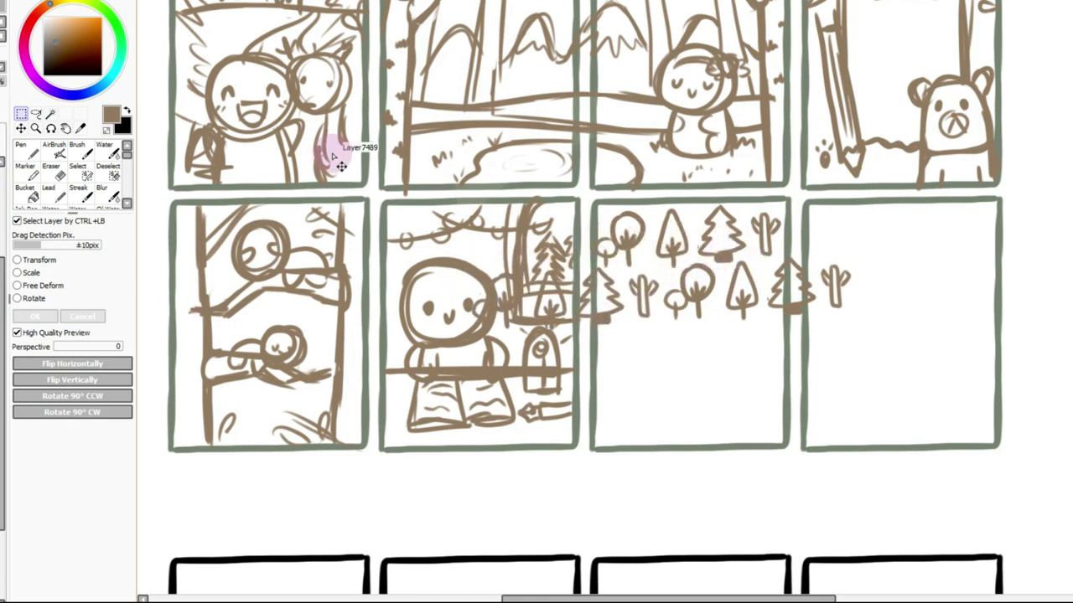
Duplicate the two tree rows into the box's lower half and remove the parts that extend beyond the box
{"action": "left_click", "coordinate": [656, 257], "text": "ctrl"}
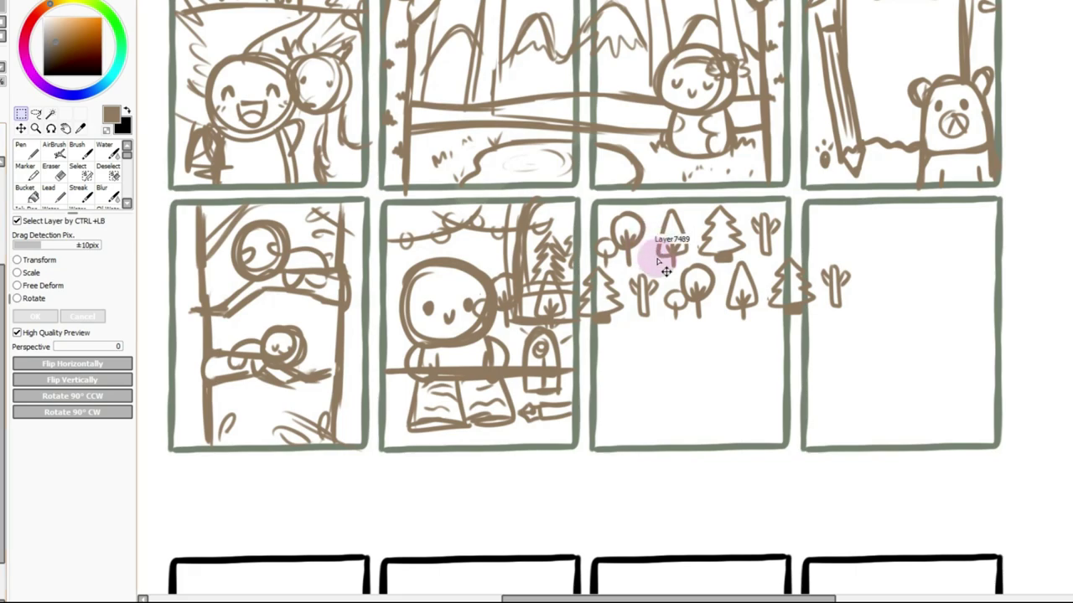
{"action": "left_click_drag", "start_coordinate": [629, 250], "coordinate": [641, 345]}
{"action": "key", "text": "ctrl+z"}
{"action": "left_click", "coordinate": [637, 287], "text": "ctrl"}
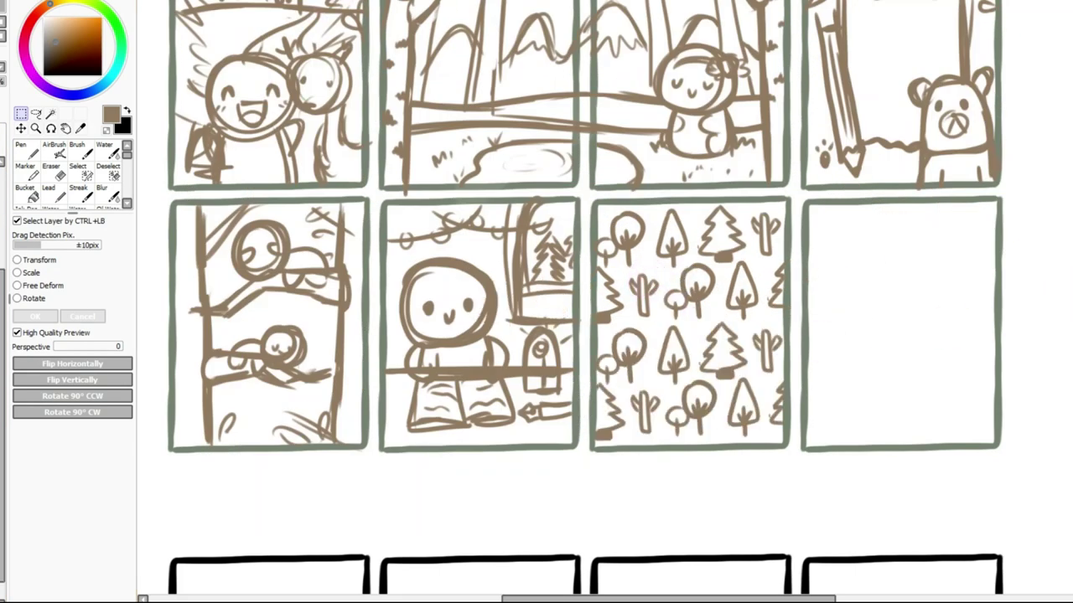
Draw a horizontal ground line and overlapping low hill lines across the last empty box with the Brush
{"action": "scroll", "coordinate": [593, 201], "scroll_direction": "down", "scroll_amount": 5}
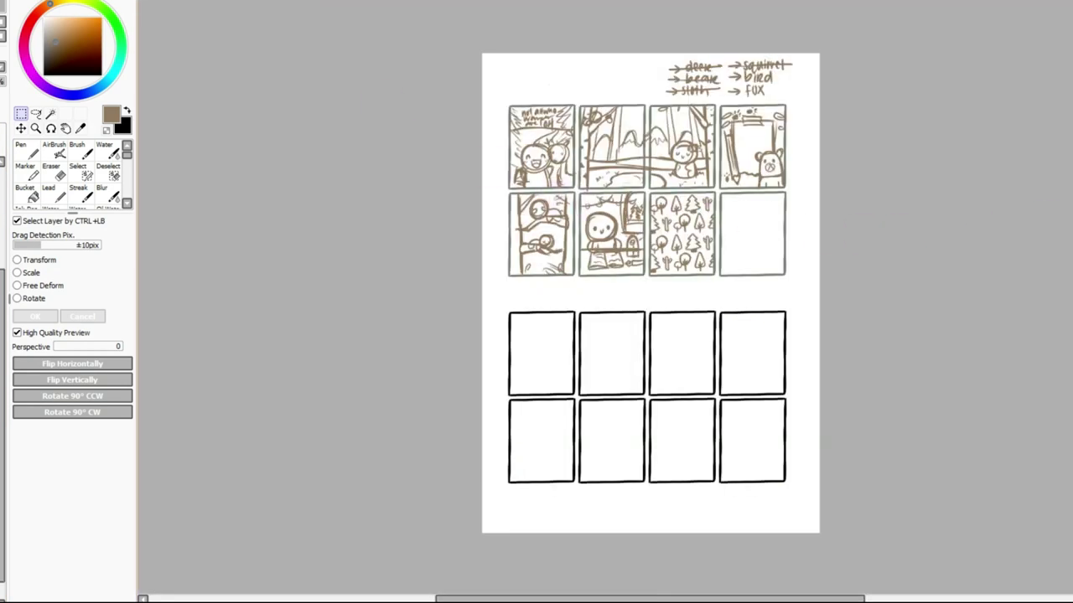
{"action": "scroll", "coordinate": [650, 293], "scroll_direction": "up", "scroll_amount": 3}
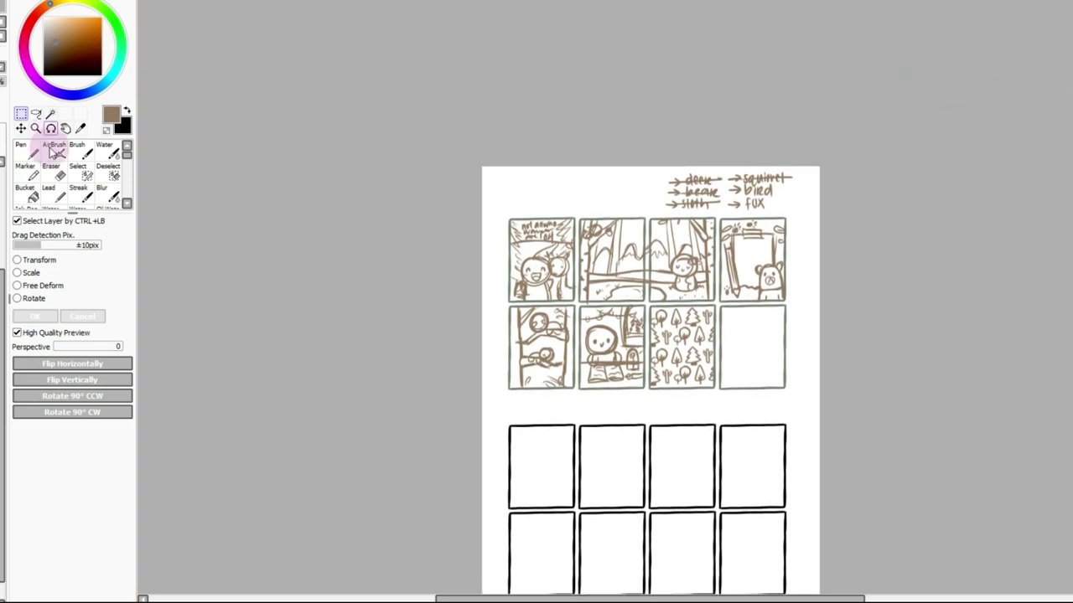
{"action": "left_click", "coordinate": [77, 150]}
{"action": "scroll", "coordinate": [186, 69], "scroll_direction": "up", "scroll_amount": 5}
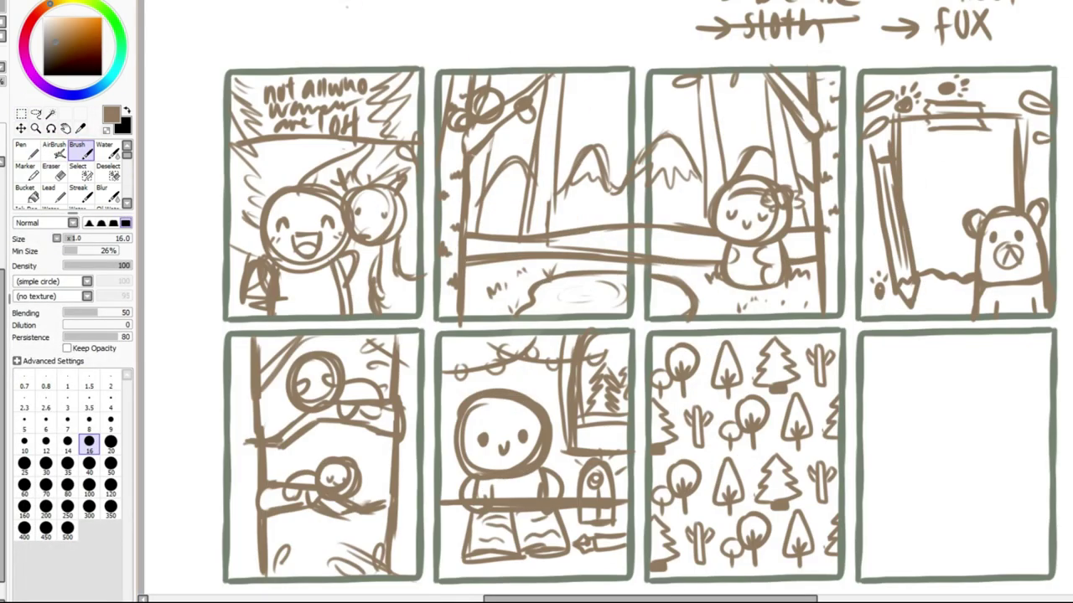
{"action": "scroll", "coordinate": [947, 347], "scroll_direction": "down", "scroll_amount": 2}
{"action": "mouse_move", "coordinate": [858, 424]}
{"action": "left_mouse_down"}
{"action": "mouse_move", "coordinate": [1000, 414]}
{"action": "mouse_move", "coordinate": [914, 423]}
{"action": "left_mouse_up"}
{"action": "mouse_move", "coordinate": [858, 397]}
{"action": "left_mouse_down"}
{"action": "mouse_move", "coordinate": [1058, 386]}
{"action": "mouse_move", "coordinate": [945, 410]}
{"action": "mouse_move", "coordinate": [875, 398]}
{"action": "mouse_move", "coordinate": [983, 400]}
{"action": "left_mouse_up"}
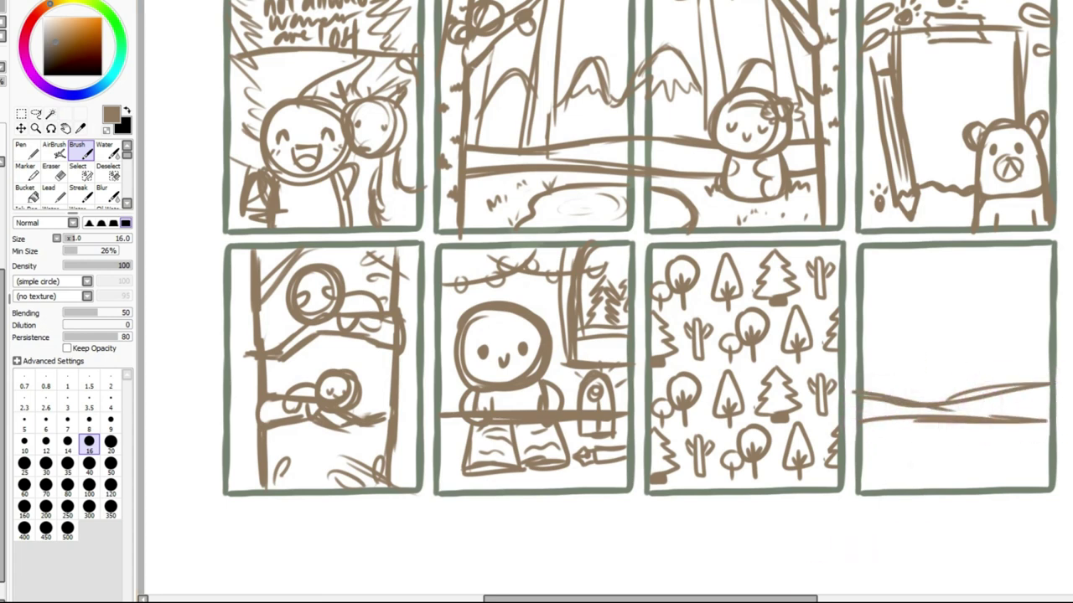
Draw two long vertical lines through the last box as the sides of a large tree trunk
{"action": "left_click_drag", "start_coordinate": [767, 591], "coordinate": [790, 591]}
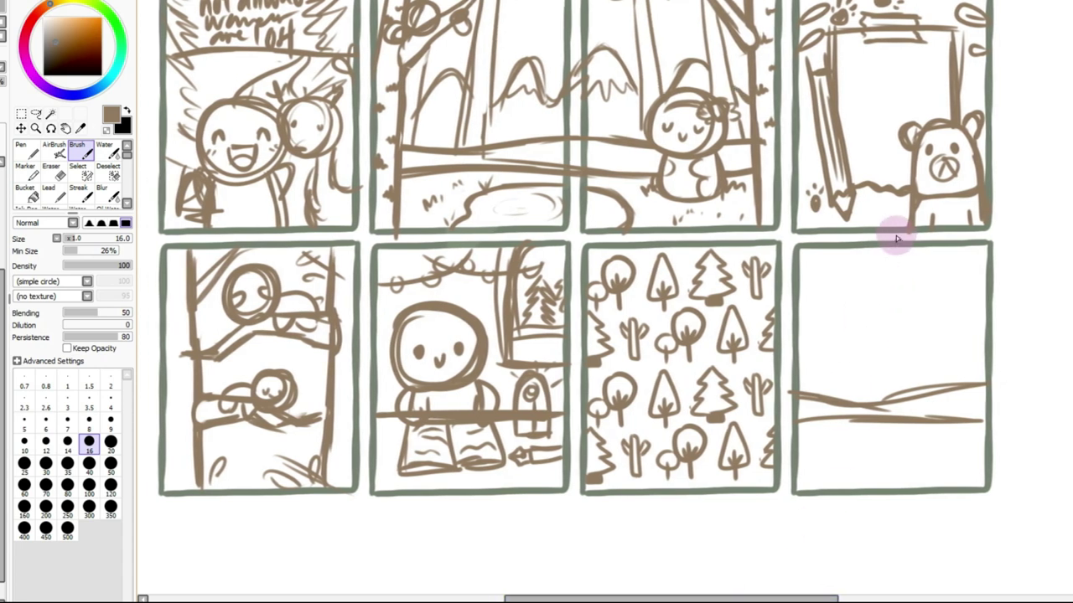
{"action": "left_click_drag", "start_coordinate": [824, 251], "coordinate": [814, 503]}
{"action": "key", "text": "ctrl+z"}
{"action": "left_click_drag", "start_coordinate": [823, 250], "coordinate": [831, 483]}
{"action": "key", "text": "ctrl+z"}
{"action": "left_click_drag", "start_coordinate": [826, 249], "coordinate": [832, 493]}
{"action": "left_click_drag", "start_coordinate": [831, 250], "coordinate": [831, 371]}
{"action": "left_click_drag", "start_coordinate": [908, 250], "coordinate": [929, 482]}
Add forked branches to the trunk toward both upper corners and the box's lower-left edge
{"action": "mouse_move", "coordinate": [949, 242]}
{"action": "left_mouse_down"}
{"action": "mouse_move", "coordinate": [940, 262]}
{"action": "mouse_move", "coordinate": [912, 276]}
{"action": "left_mouse_up"}
{"action": "left_click_drag", "start_coordinate": [957, 248], "coordinate": [923, 315]}
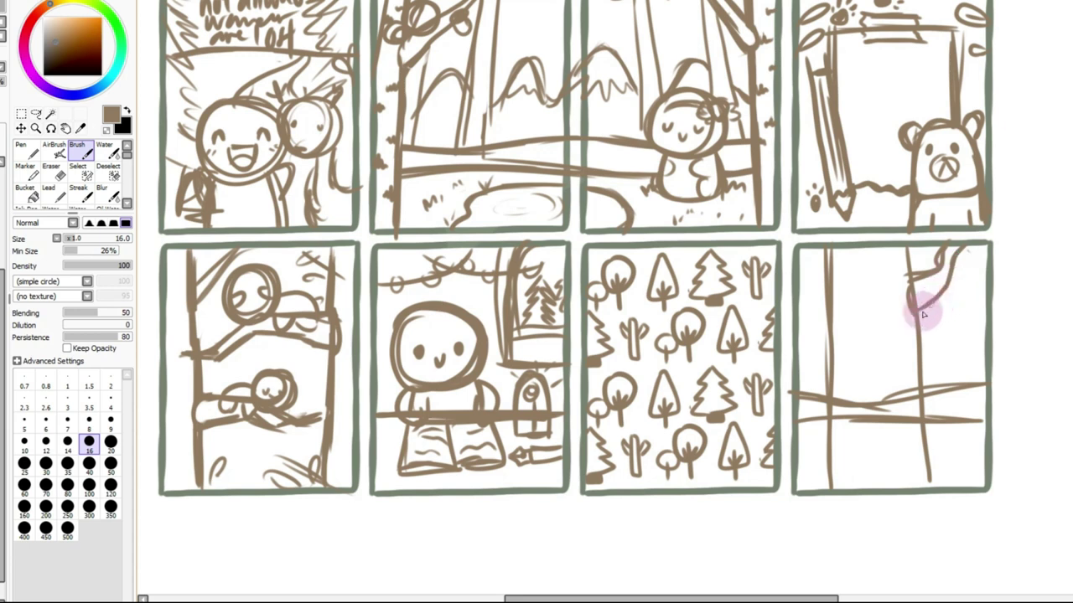
{"action": "left_click_drag", "start_coordinate": [930, 274], "coordinate": [909, 283]}
{"action": "mouse_move", "coordinate": [795, 256]}
{"action": "left_mouse_down"}
{"action": "mouse_move", "coordinate": [827, 279]}
{"action": "mouse_move", "coordinate": [807, 257]}
{"action": "mouse_move", "coordinate": [820, 266]}
{"action": "left_mouse_up"}
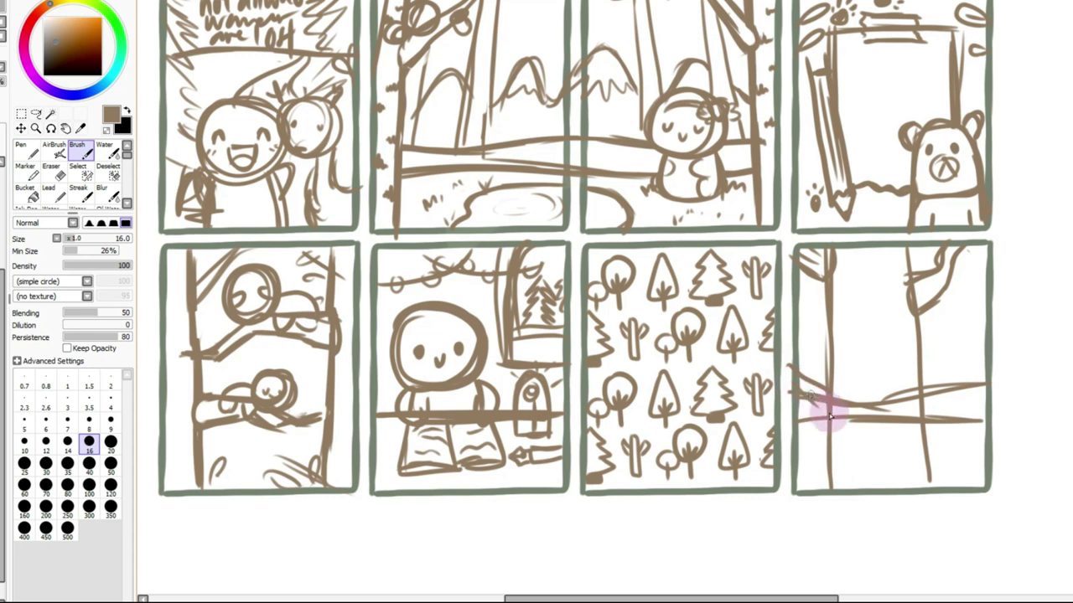
{"action": "mouse_move", "coordinate": [835, 407]}
{"action": "left_mouse_down"}
{"action": "mouse_move", "coordinate": [794, 384]}
{"action": "mouse_move", "coordinate": [822, 373]}
{"action": "left_mouse_up"}
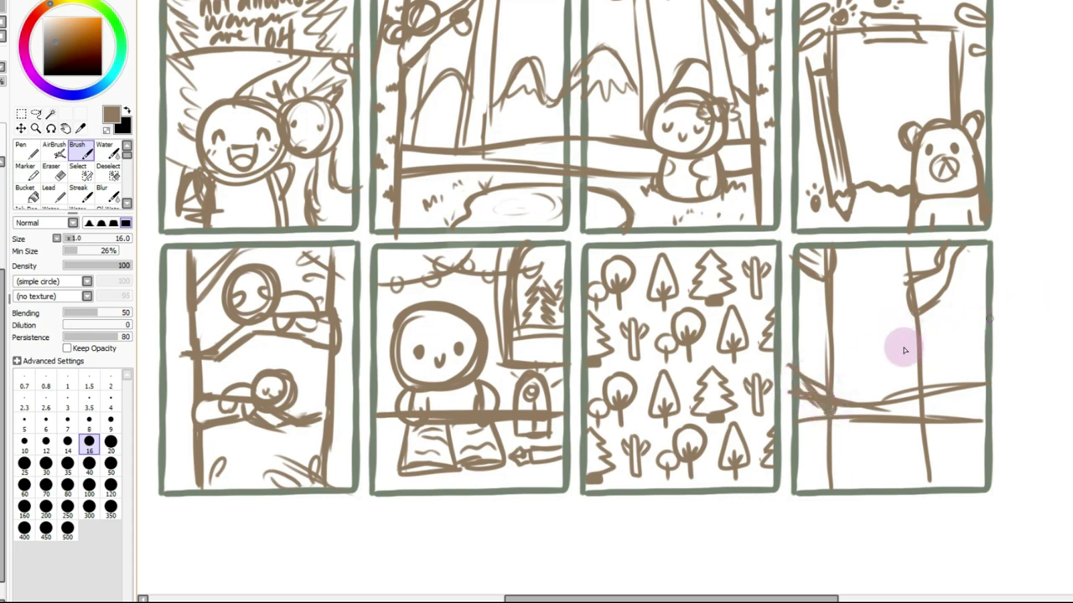
Sketch an oval hollow in the trunk's middle and a hatched second trunk along the box's right edge
{"action": "mouse_move", "coordinate": [867, 320]}
{"action": "left_mouse_down"}
{"action": "mouse_move", "coordinate": [877, 399]}
{"action": "mouse_move", "coordinate": [877, 323]}
{"action": "mouse_move", "coordinate": [865, 320]}
{"action": "mouse_move", "coordinate": [855, 371]}
{"action": "mouse_move", "coordinate": [922, 383]}
{"action": "mouse_move", "coordinate": [940, 497]}
{"action": "left_mouse_up"}
{"action": "left_click_drag", "start_coordinate": [986, 390], "coordinate": [975, 481]}
{"action": "key", "text": "ctrl+z"}
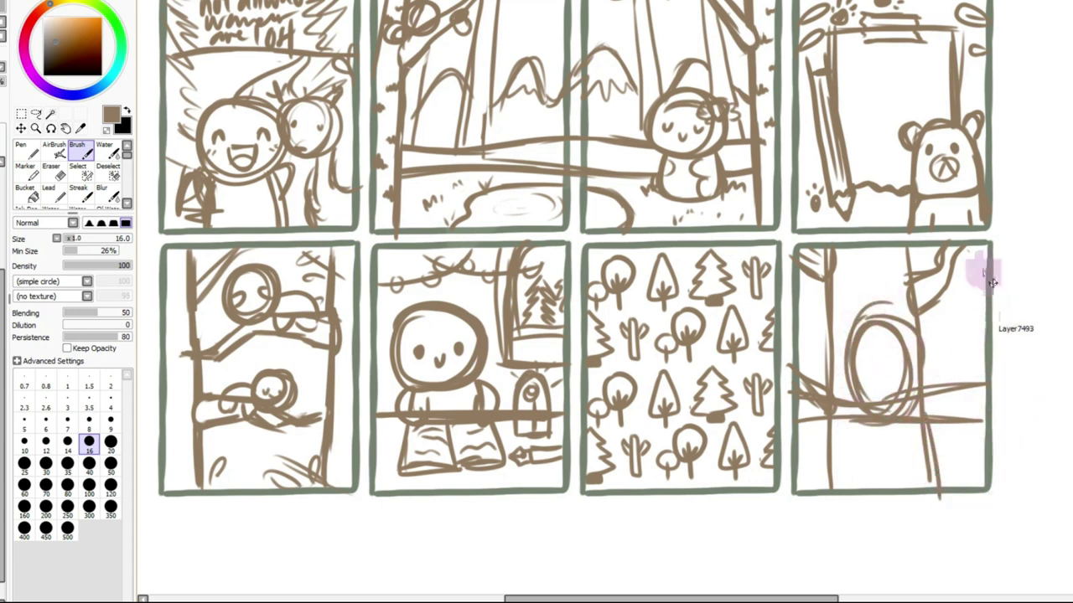
{"action": "mouse_move", "coordinate": [968, 331]}
{"action": "left_mouse_down"}
{"action": "mouse_move", "coordinate": [963, 458]}
{"action": "mouse_move", "coordinate": [990, 252]}
{"action": "mouse_move", "coordinate": [973, 267]}
{"action": "mouse_move", "coordinate": [988, 276]}
{"action": "mouse_move", "coordinate": [968, 355]}
{"action": "mouse_move", "coordinate": [982, 354]}
{"action": "mouse_move", "coordinate": [977, 447]}
{"action": "left_mouse_up"}
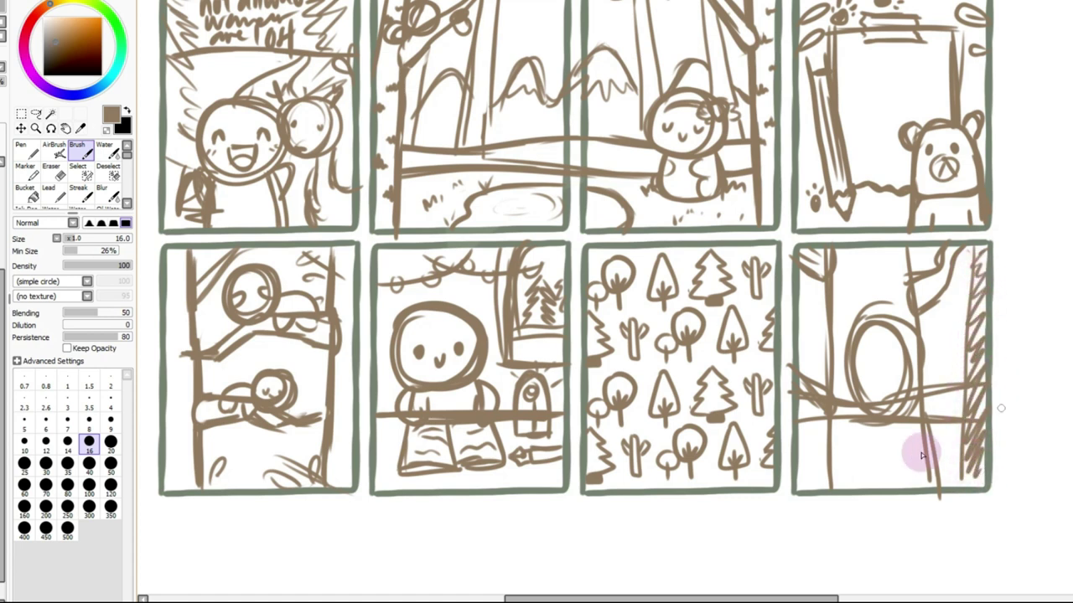
Draw wavy bark grain and elongated knots on the trunk above and below the hollow
{"action": "mouse_move", "coordinate": [865, 269]}
{"action": "left_mouse_down"}
{"action": "mouse_move", "coordinate": [888, 249]}
{"action": "mouse_move", "coordinate": [897, 306]}
{"action": "left_mouse_up"}
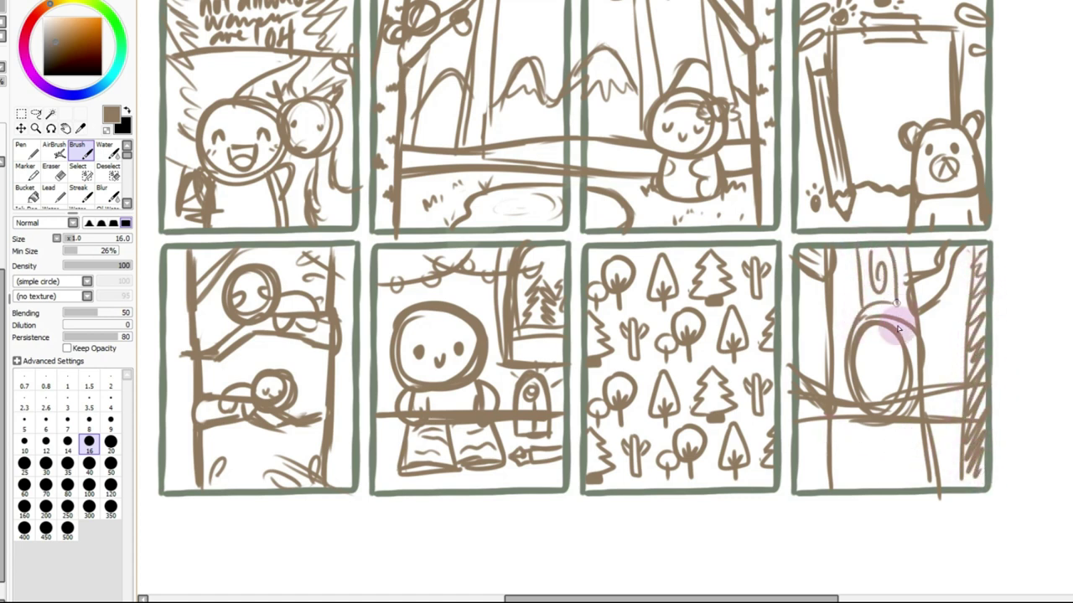
{"action": "mouse_move", "coordinate": [905, 422]}
{"action": "left_mouse_down"}
{"action": "mouse_move", "coordinate": [891, 473]}
{"action": "mouse_move", "coordinate": [897, 451]}
{"action": "mouse_move", "coordinate": [862, 442]}
{"action": "mouse_move", "coordinate": [843, 418]}
{"action": "mouse_move", "coordinate": [849, 488]}
{"action": "mouse_move", "coordinate": [860, 439]}
{"action": "mouse_move", "coordinate": [876, 435]}
{"action": "mouse_move", "coordinate": [851, 268]}
{"action": "mouse_move", "coordinate": [848, 353]}
{"action": "mouse_move", "coordinate": [861, 302]}
{"action": "left_mouse_up"}
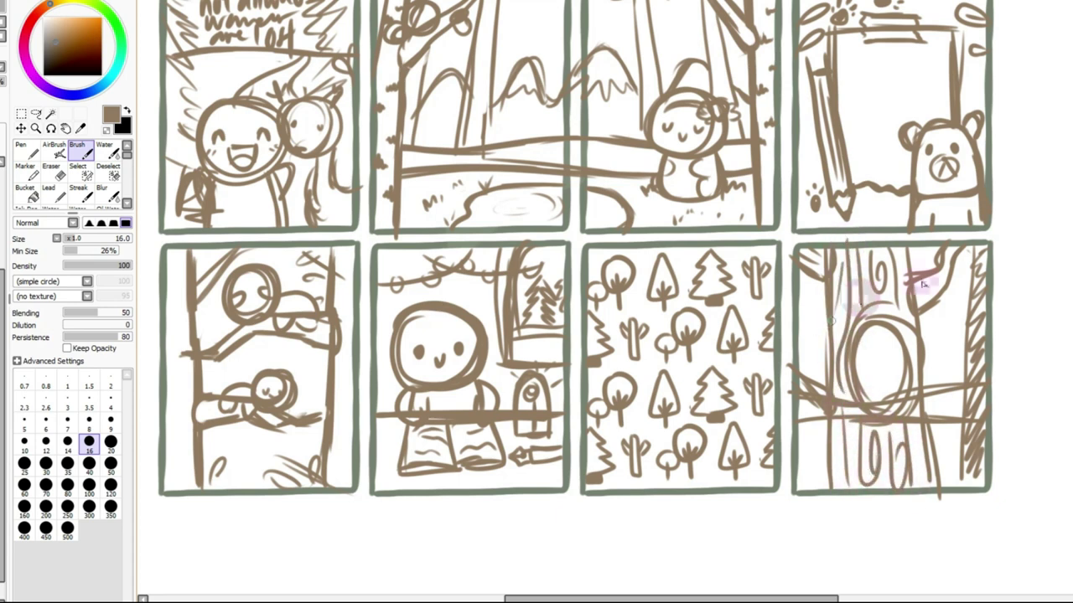
{"action": "scroll", "coordinate": [863, 172], "scroll_direction": "up", "scroll_amount": 2}
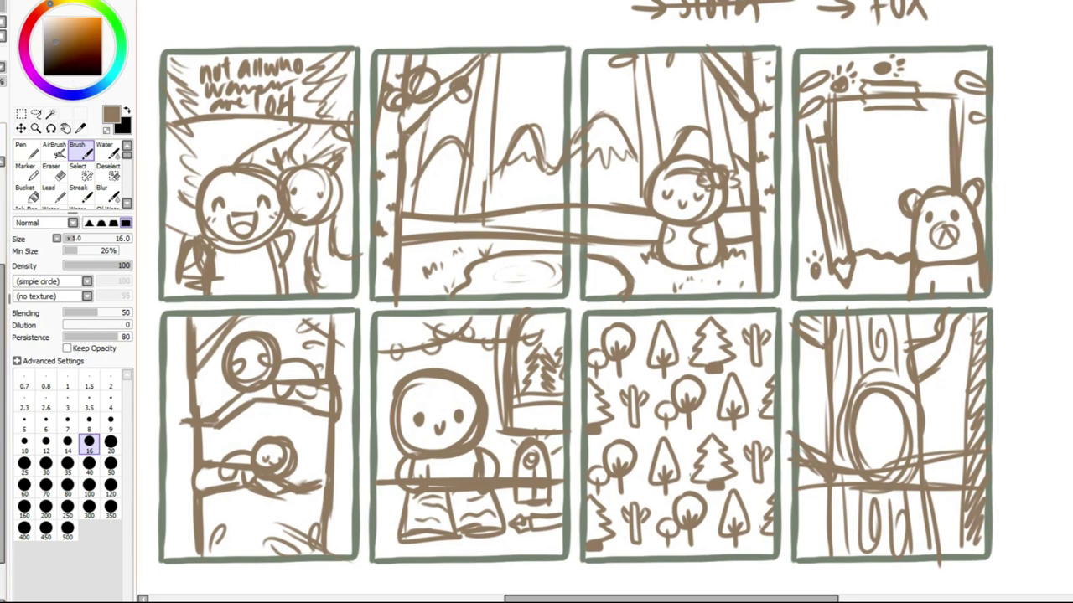
{"action": "scroll", "coordinate": [576, 297], "scroll_direction": "up", "scroll_amount": 2}
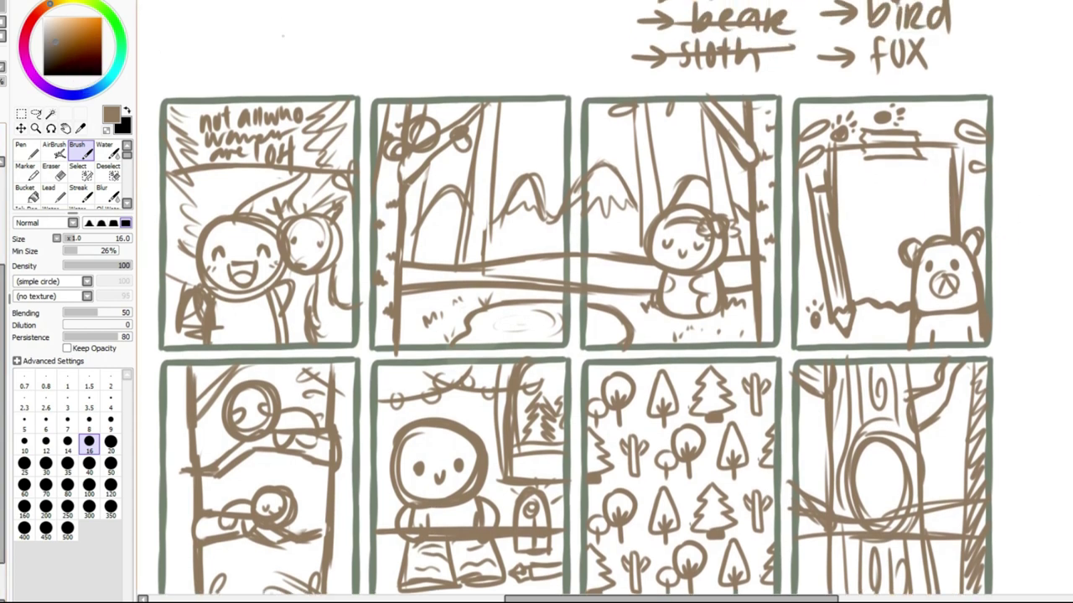
Sketch a round head with two eyes peeking out of the tree hollow, with a small bird perched on top
{"action": "scroll", "coordinate": [909, 327], "scroll_direction": "up", "scroll_amount": 5}
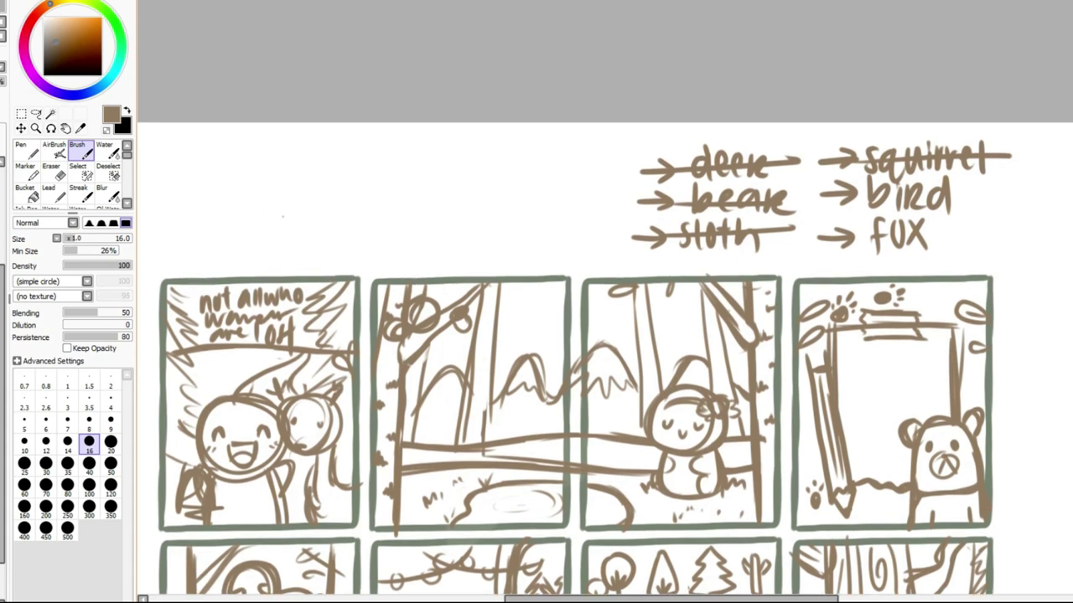
{"action": "scroll", "coordinate": [909, 327], "scroll_direction": "down", "scroll_amount": 10}
{"action": "mouse_move", "coordinate": [909, 327]}
{"action": "left_mouse_down"}
{"action": "mouse_move", "coordinate": [913, 396]}
{"action": "mouse_move", "coordinate": [880, 336]}
{"action": "mouse_move", "coordinate": [940, 338]}
{"action": "mouse_move", "coordinate": [898, 369]}
{"action": "mouse_move", "coordinate": [892, 357]}
{"action": "mouse_move", "coordinate": [930, 363]}
{"action": "left_mouse_up"}
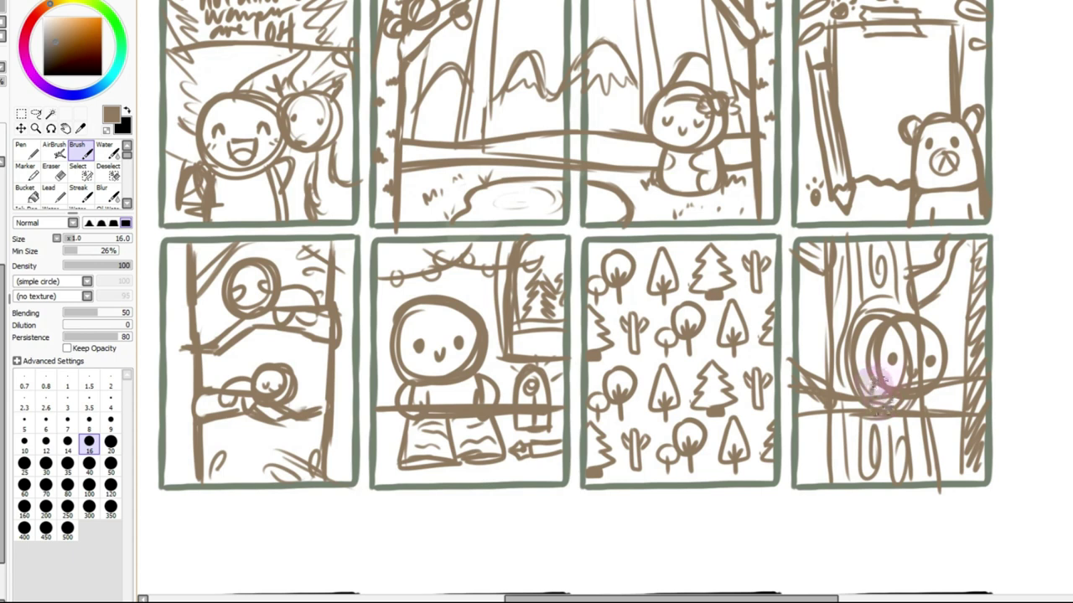
{"action": "mouse_move", "coordinate": [929, 359]}
{"action": "left_mouse_down"}
{"action": "mouse_move", "coordinate": [883, 319]}
{"action": "mouse_move", "coordinate": [905, 324]}
{"action": "mouse_move", "coordinate": [871, 349]}
{"action": "mouse_move", "coordinate": [885, 326]}
{"action": "mouse_move", "coordinate": [893, 372]}
{"action": "left_mouse_up"}
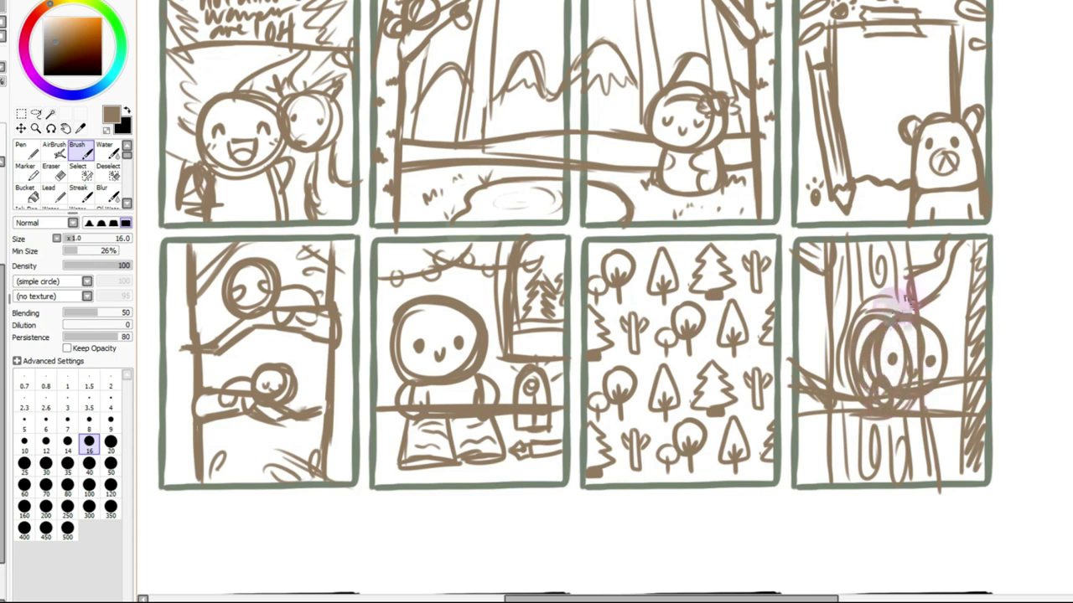
{"action": "left_click", "coordinate": [916, 307]}
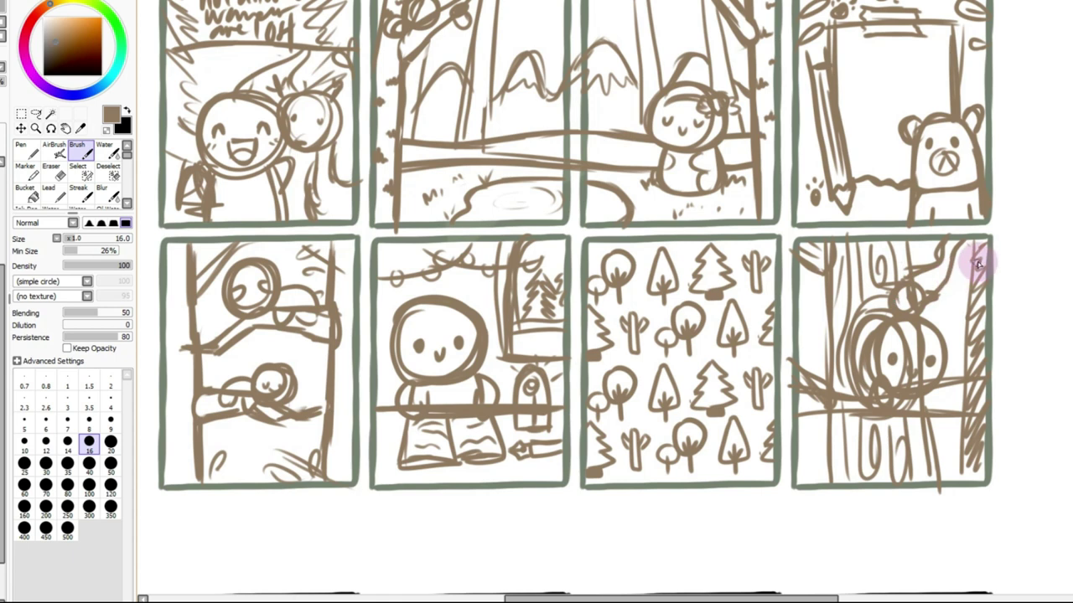
{"action": "left_click_drag", "start_coordinate": [973, 267], "coordinate": [964, 300]}
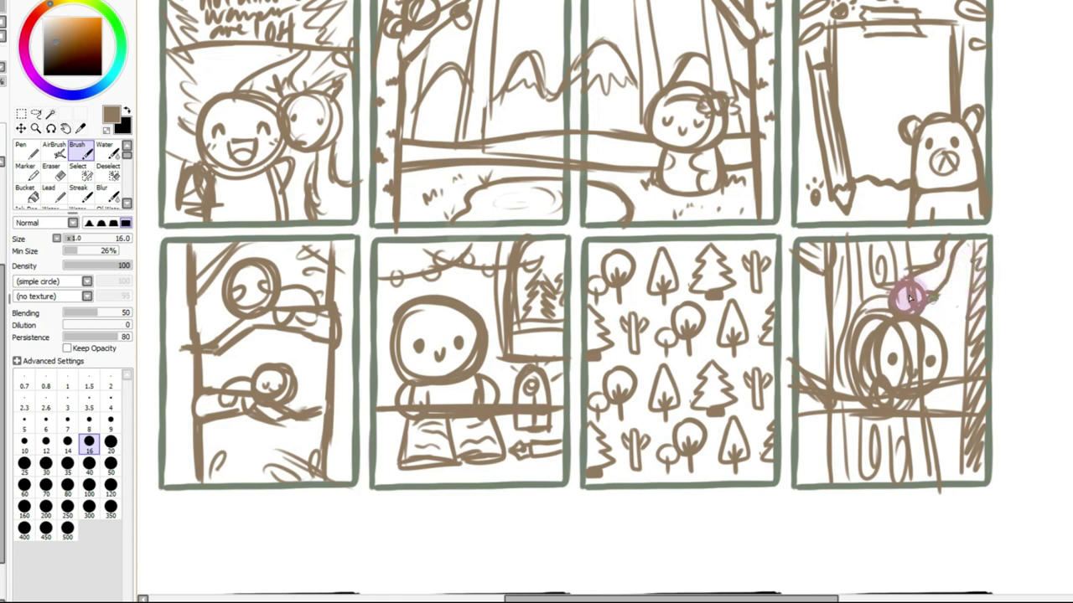
Erase the hollow and trunk lines crossing the character's face at eraser size 20, and give it a small smile
{"action": "scroll", "coordinate": [869, 213], "scroll_direction": "up", "scroll_amount": 2}
{"action": "scroll", "coordinate": [869, 213], "scroll_direction": "down", "scroll_amount": 1}
{"action": "left_click", "coordinate": [58, 177]}
{"action": "left_click", "coordinate": [110, 469]}
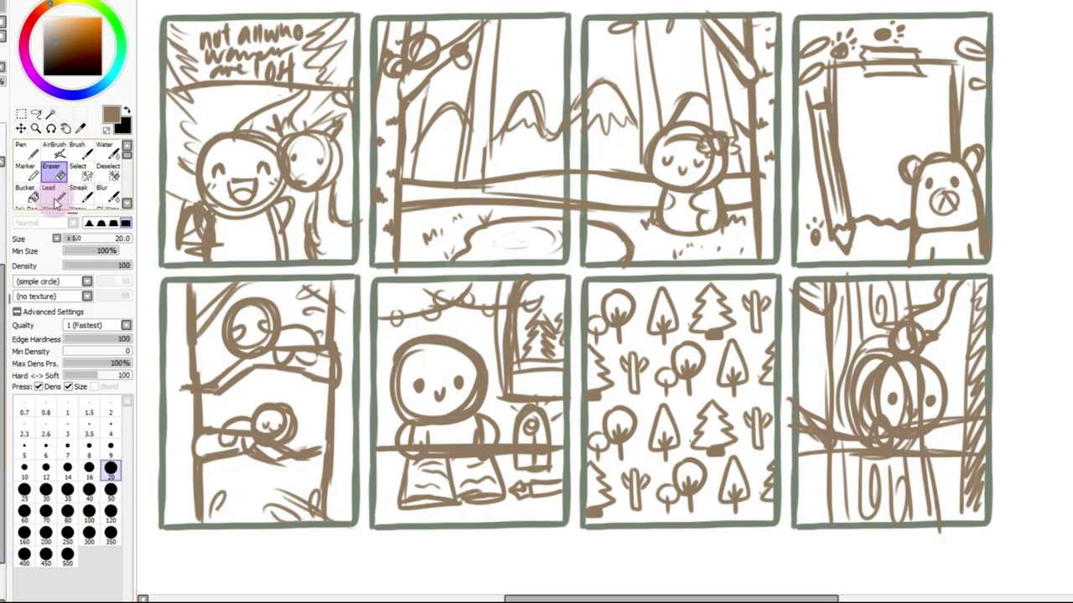
{"action": "mouse_move", "coordinate": [900, 366]}
{"action": "left_mouse_down"}
{"action": "mouse_move", "coordinate": [895, 409]}
{"action": "mouse_move", "coordinate": [910, 430]}
{"action": "mouse_move", "coordinate": [931, 410]}
{"action": "mouse_move", "coordinate": [933, 386]}
{"action": "mouse_move", "coordinate": [914, 411]}
{"action": "mouse_move", "coordinate": [928, 382]}
{"action": "left_mouse_up"}
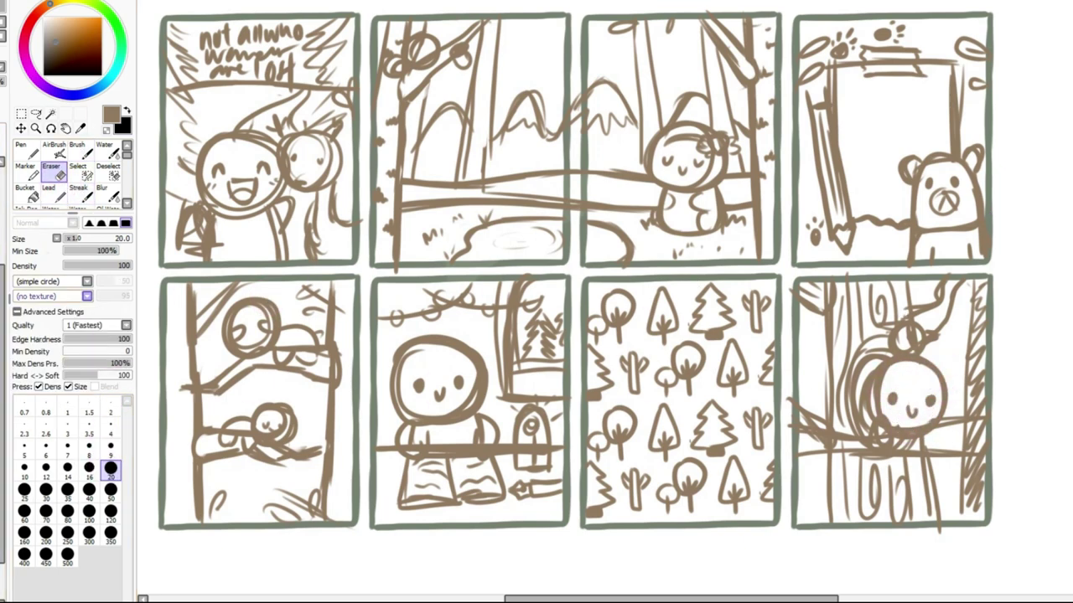
Select the animal name list above the sketched boxes and delete it
{"action": "left_click", "coordinate": [21, 114]}
{"action": "scroll", "coordinate": [682, 151], "scroll_direction": "down", "scroll_amount": 3}
{"action": "left_click_drag", "start_coordinate": [587, 39], "coordinate": [878, 98]}
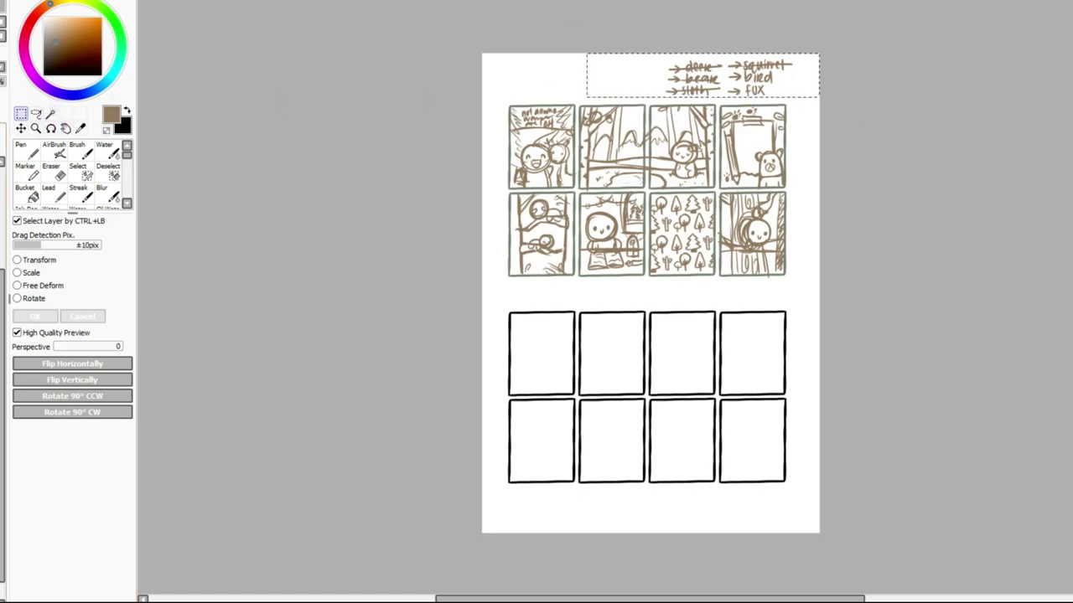
{"action": "key", "text": "Delete"}
{"action": "key", "text": "plus"}
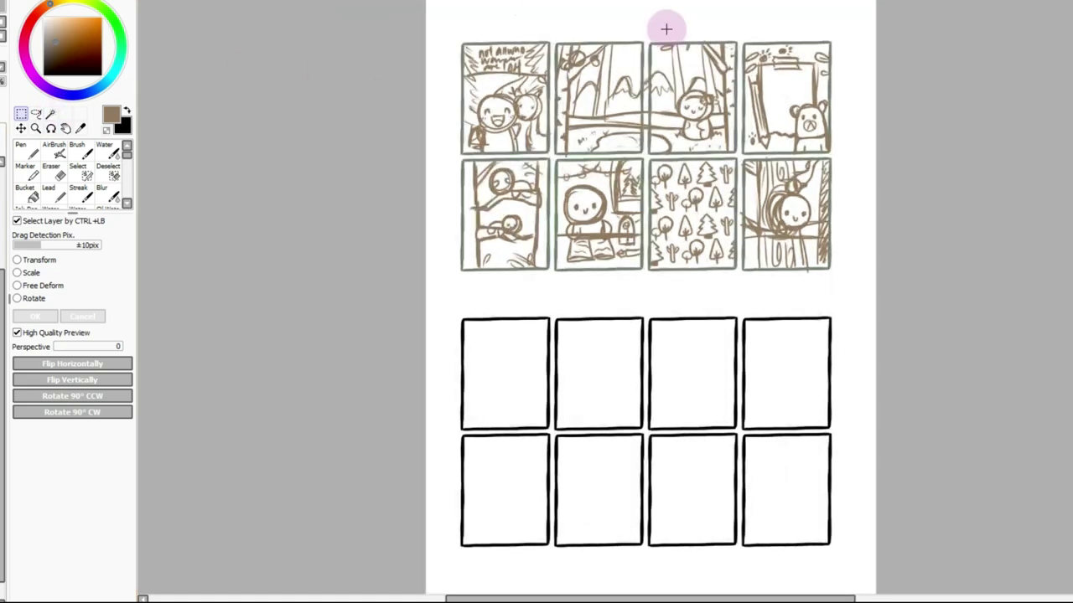
{"action": "scroll", "coordinate": [652, 302], "scroll_direction": "up", "scroll_amount": 3}
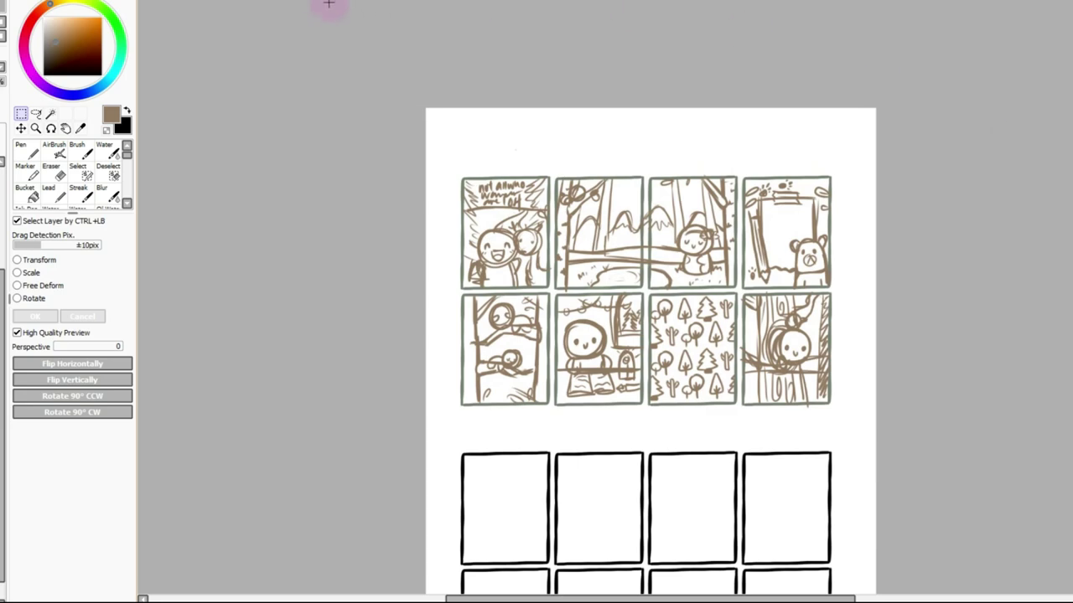
{"action": "key", "text": "plus"}
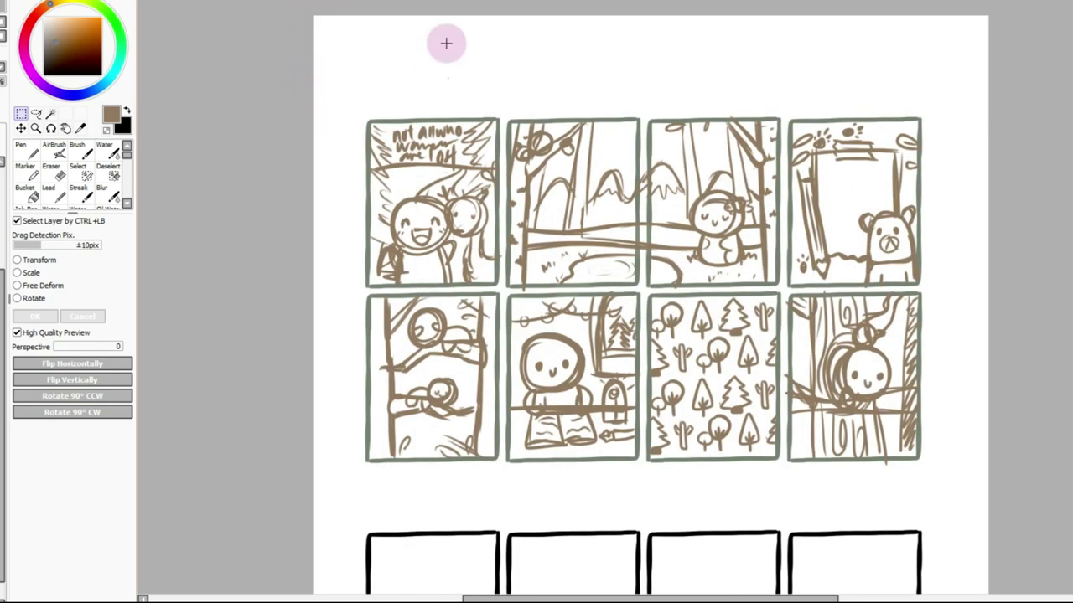
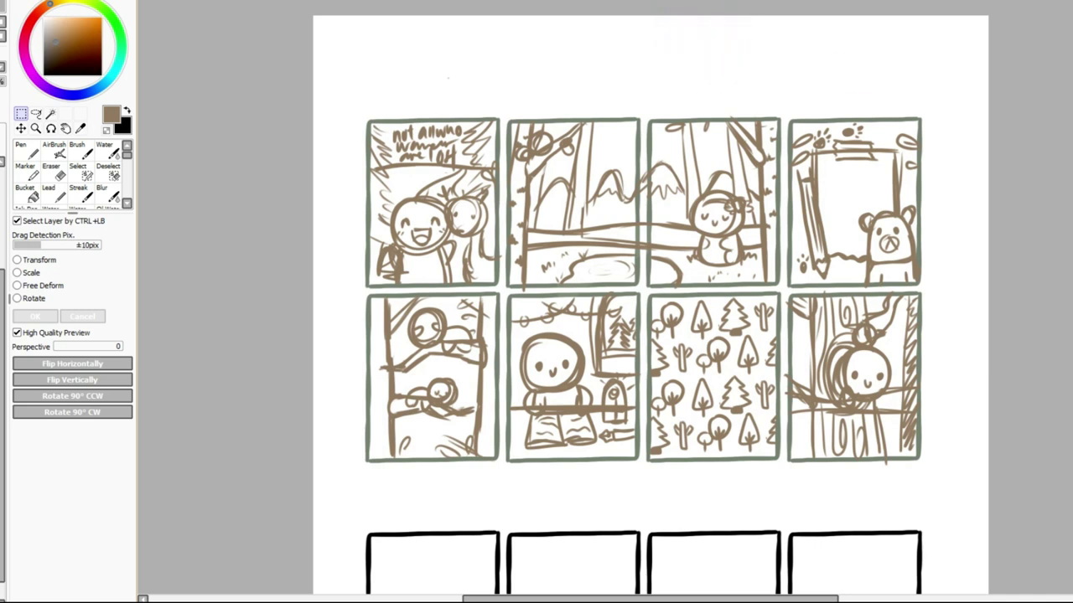
Sample the green of the box frames and recolor all the brown sketches with it using the Pen at size 500
{"action": "scroll", "coordinate": [762, 330], "scroll_direction": "down", "scroll_amount": 5}
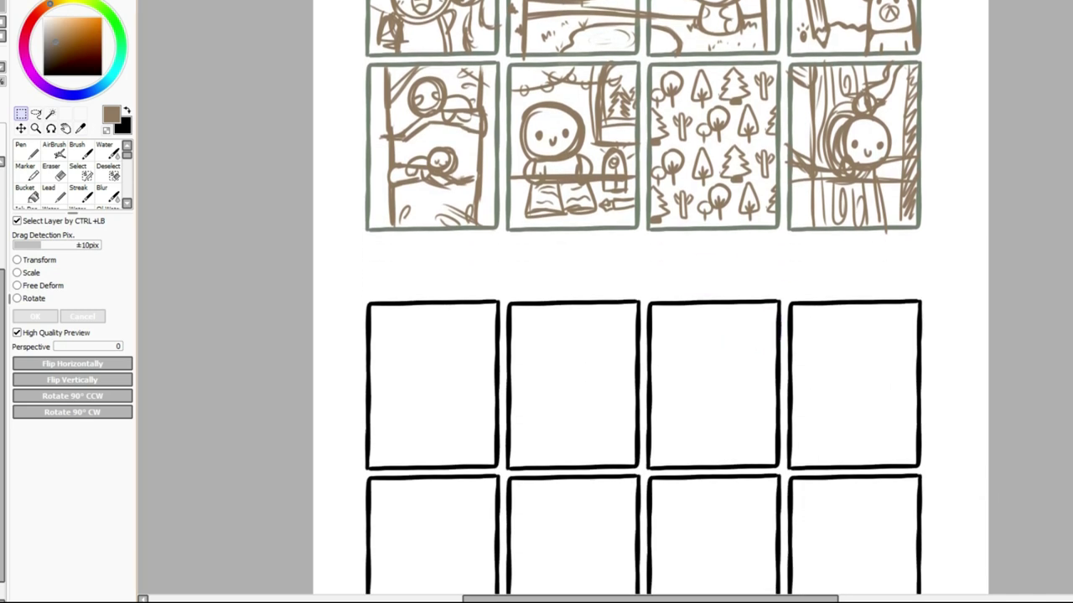
{"action": "scroll", "coordinate": [755, 275], "scroll_direction": "up", "scroll_amount": 1}
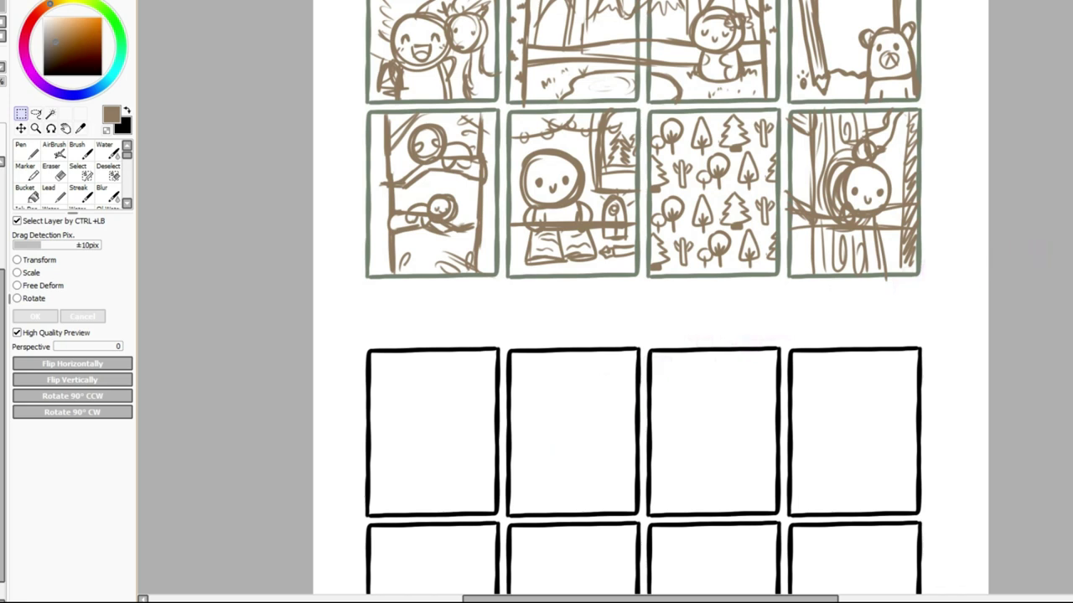
{"action": "scroll", "coordinate": [650, 297], "scroll_direction": "up", "scroll_amount": 4}
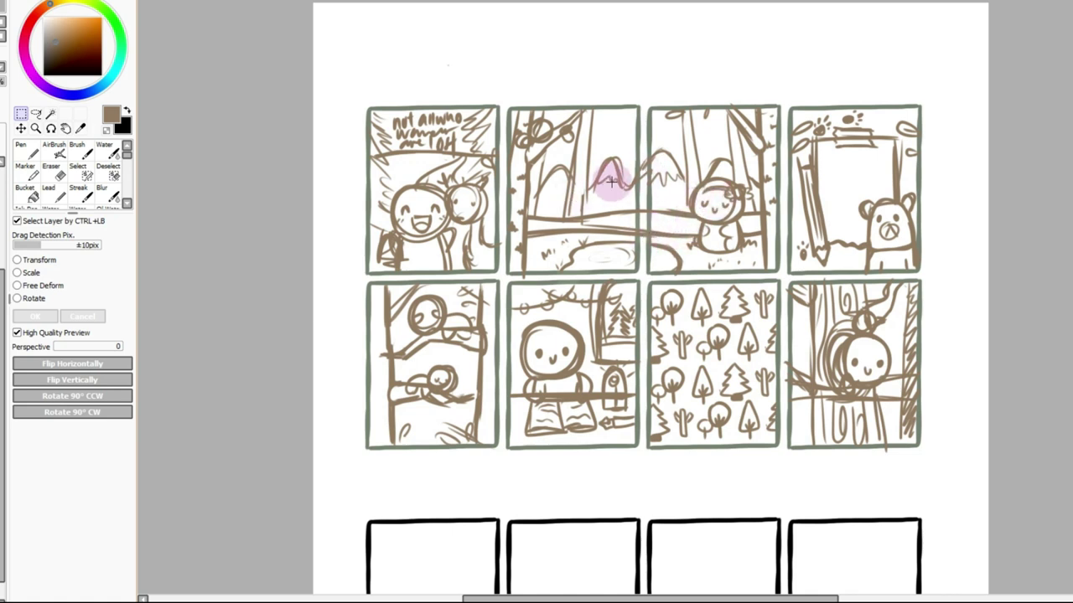
{"action": "left_click", "coordinate": [81, 128]}
{"action": "left_click", "coordinate": [369, 125]}
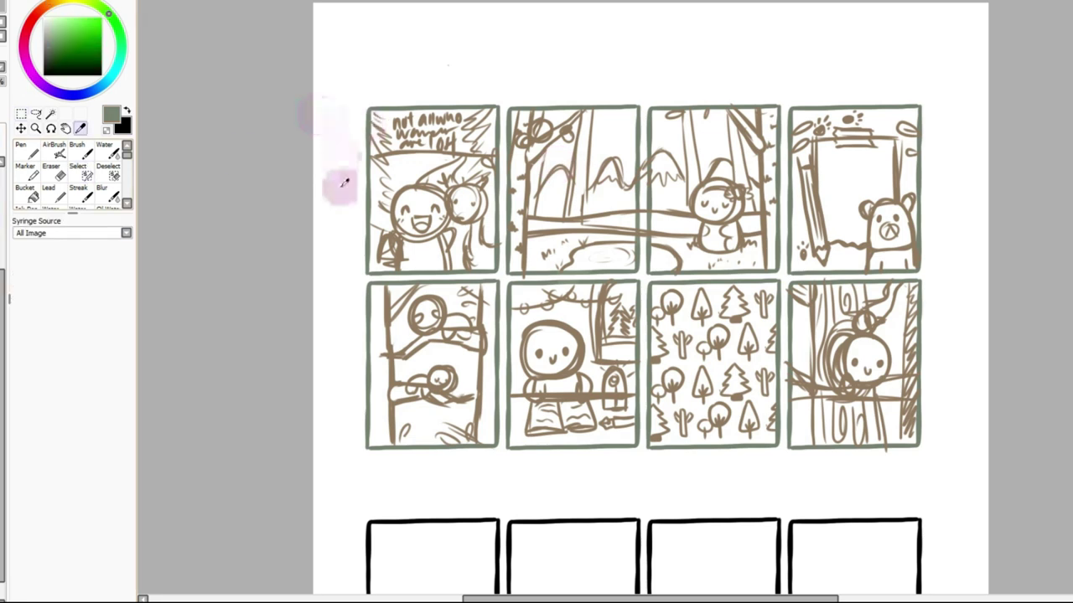
{"action": "left_click", "coordinate": [26, 150]}
{"action": "left_click", "coordinate": [68, 479]}
{"action": "mouse_move", "coordinate": [458, 116]}
{"action": "left_mouse_down"}
{"action": "mouse_move", "coordinate": [489, 265]}
{"action": "mouse_move", "coordinate": [659, 289]}
{"action": "mouse_move", "coordinate": [886, 360]}
{"action": "mouse_move", "coordinate": [377, 402]}
{"action": "mouse_move", "coordinate": [1062, 383]}
{"action": "left_mouse_up"}
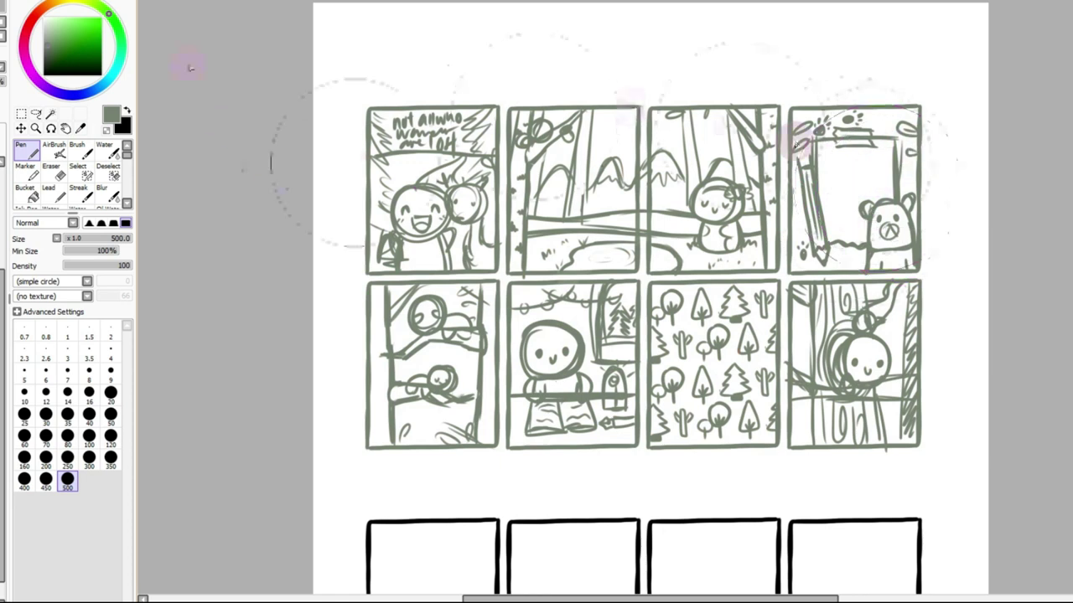
Set up the Brush in black at size 20, undoing the test stroke made on the empty boxes
{"action": "left_click", "coordinate": [20, 113]}
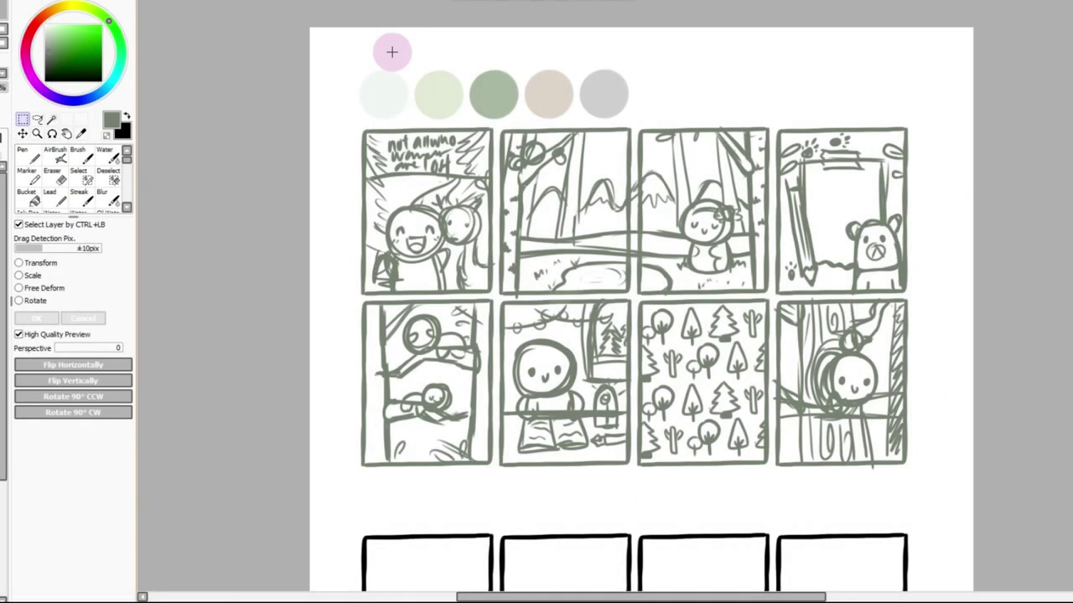
{"action": "scroll", "coordinate": [641, 302], "scroll_direction": "down", "scroll_amount": 5}
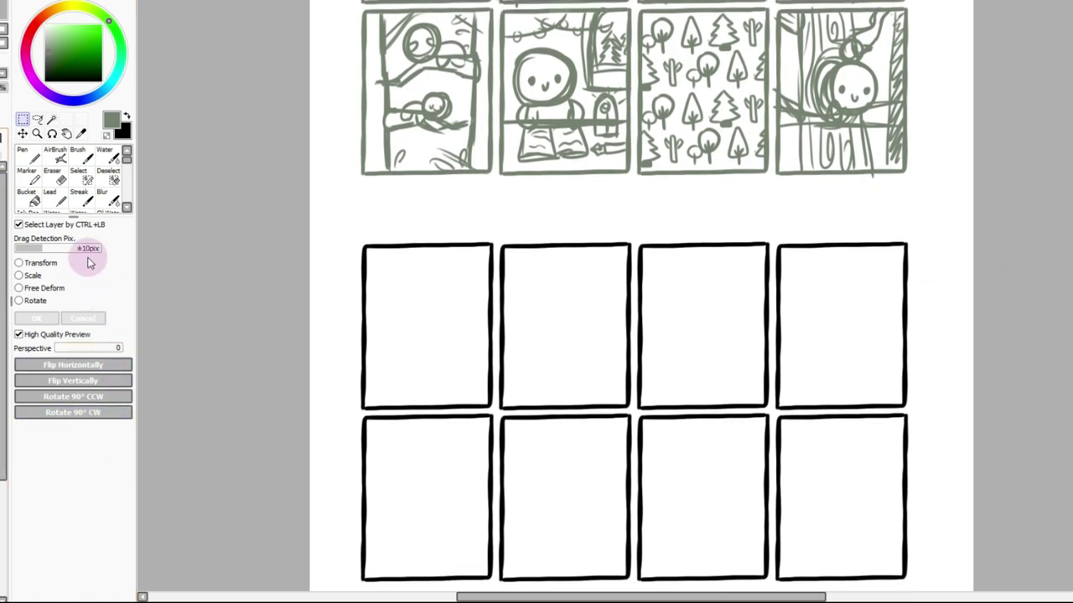
{"action": "scroll", "coordinate": [634, 296], "scroll_direction": "up", "scroll_amount": 5}
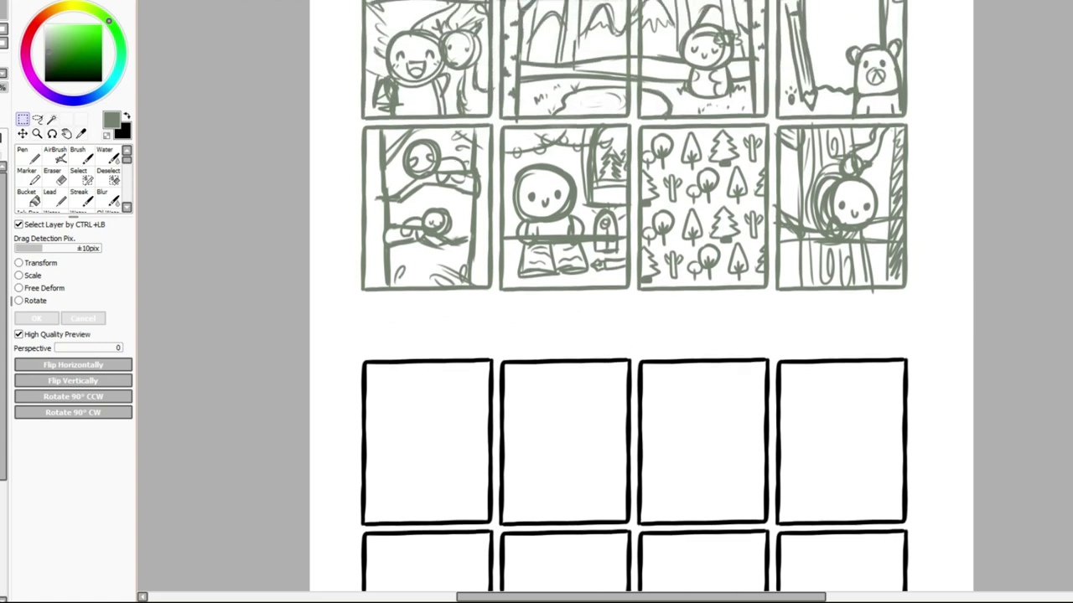
{"action": "scroll", "coordinate": [635, 296], "scroll_direction": "down", "scroll_amount": 3}
{"action": "key", "text": "m"}
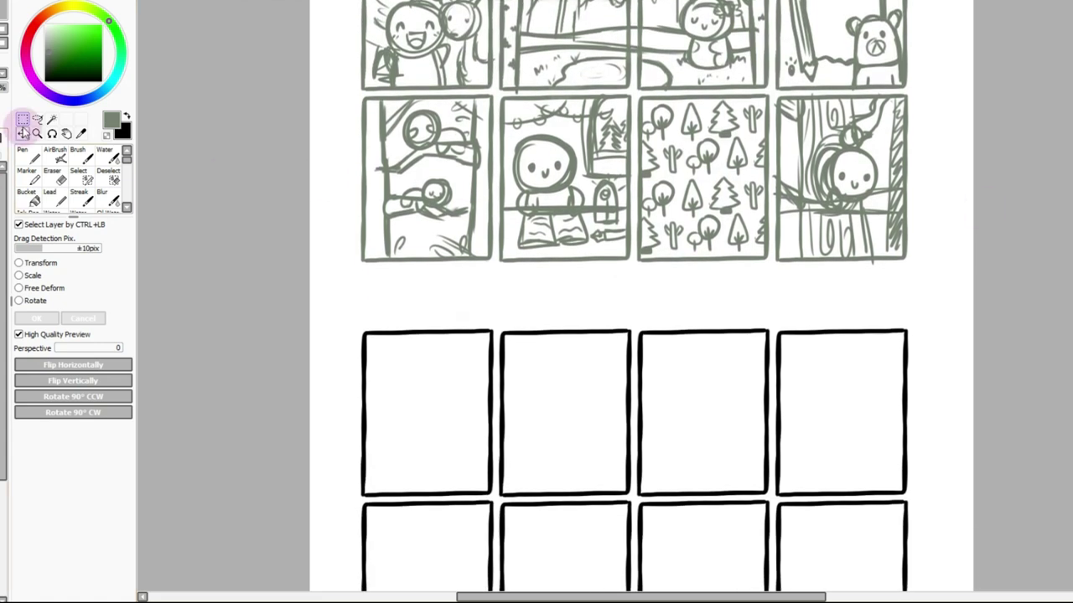
{"action": "left_click", "coordinate": [78, 155]}
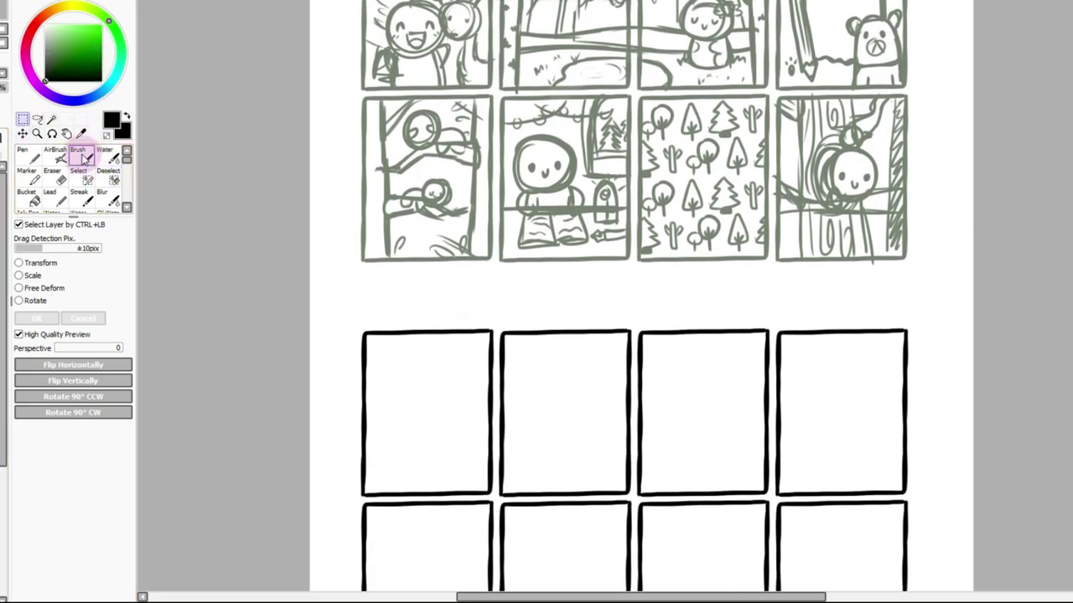
{"action": "left_click", "coordinate": [67, 442]}
{"action": "left_click_drag", "start_coordinate": [466, 343], "coordinate": [528, 419]}
{"action": "key", "text": "ctrl+z"}
{"action": "left_click", "coordinate": [110, 443]}
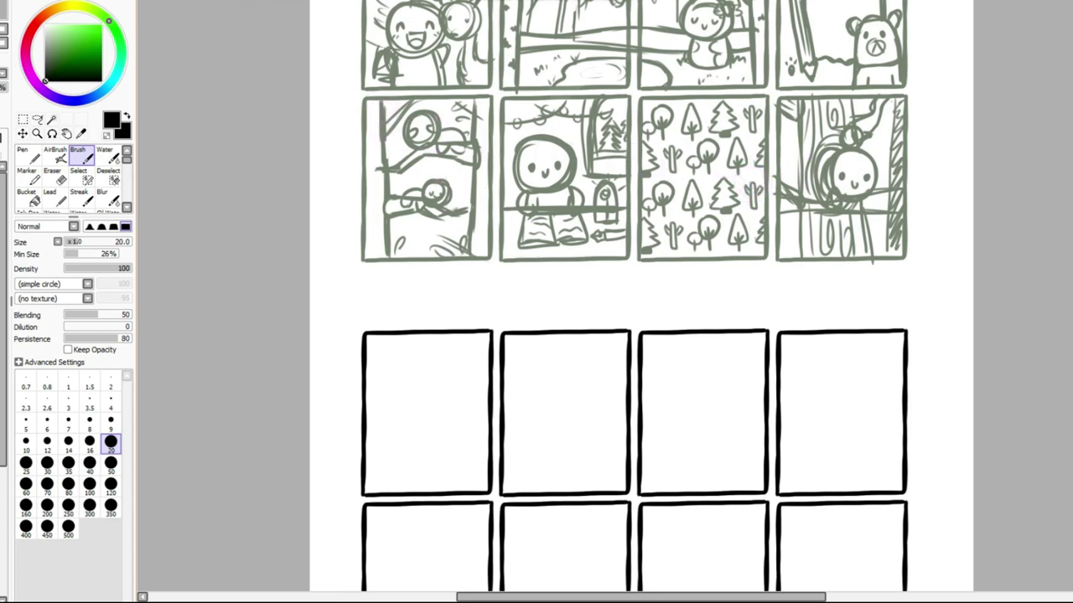
Review the sketched forest boxes and zoom in on the empty boxes of the second set
{"action": "scroll", "coordinate": [634, 302], "scroll_direction": "up", "scroll_amount": 3}
{"action": "scroll", "coordinate": [635, 302], "scroll_direction": "down", "scroll_amount": 2}
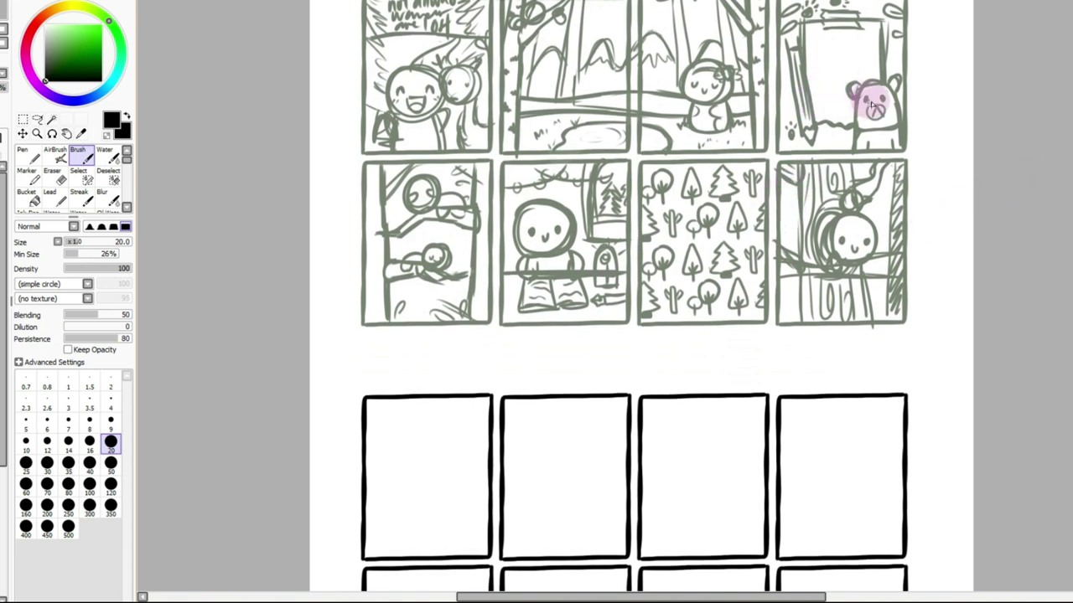
{"action": "scroll", "coordinate": [635, 296], "scroll_direction": "up", "scroll_amount": 2}
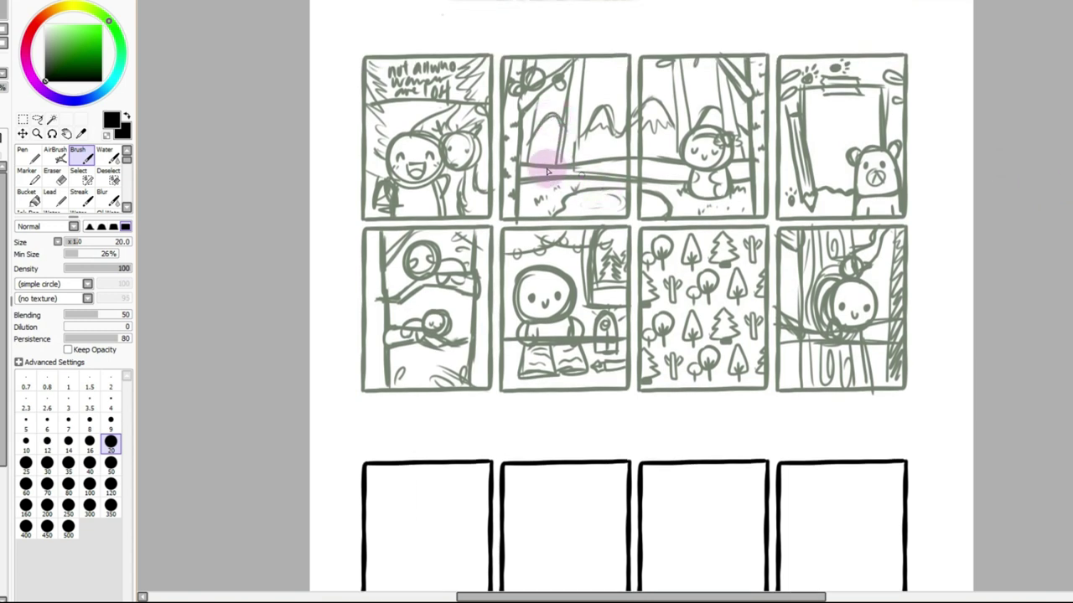
{"action": "left_click_drag", "start_coordinate": [566, 157], "coordinate": [714, 153]}
{"action": "scroll", "coordinate": [634, 296], "scroll_direction": "down", "scroll_amount": 6}
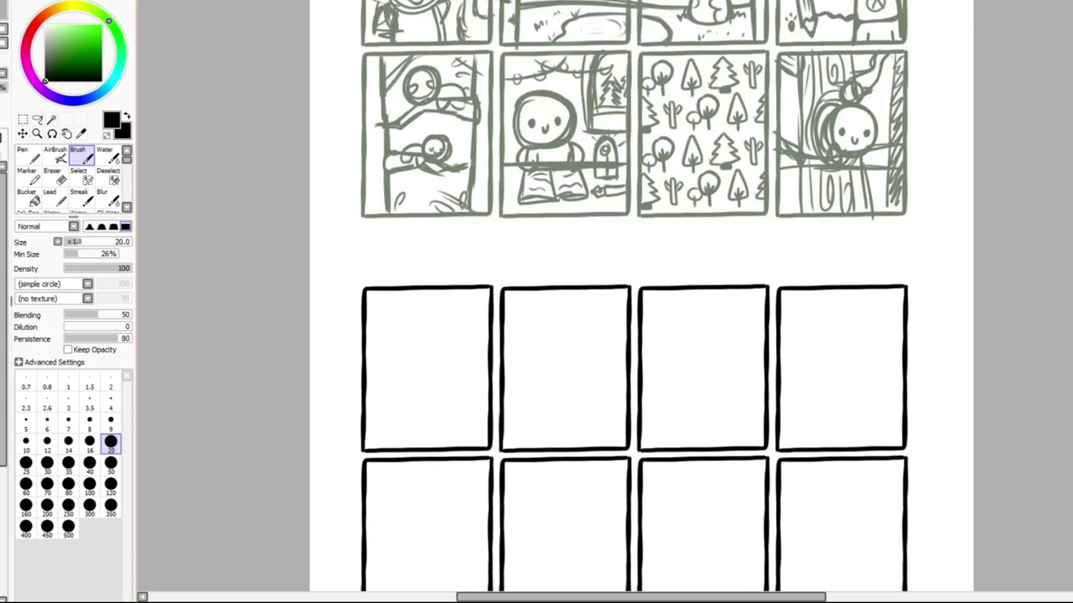
{"action": "left_click", "coordinate": [311, 0]}
{"action": "left_click", "coordinate": [312, 0]}
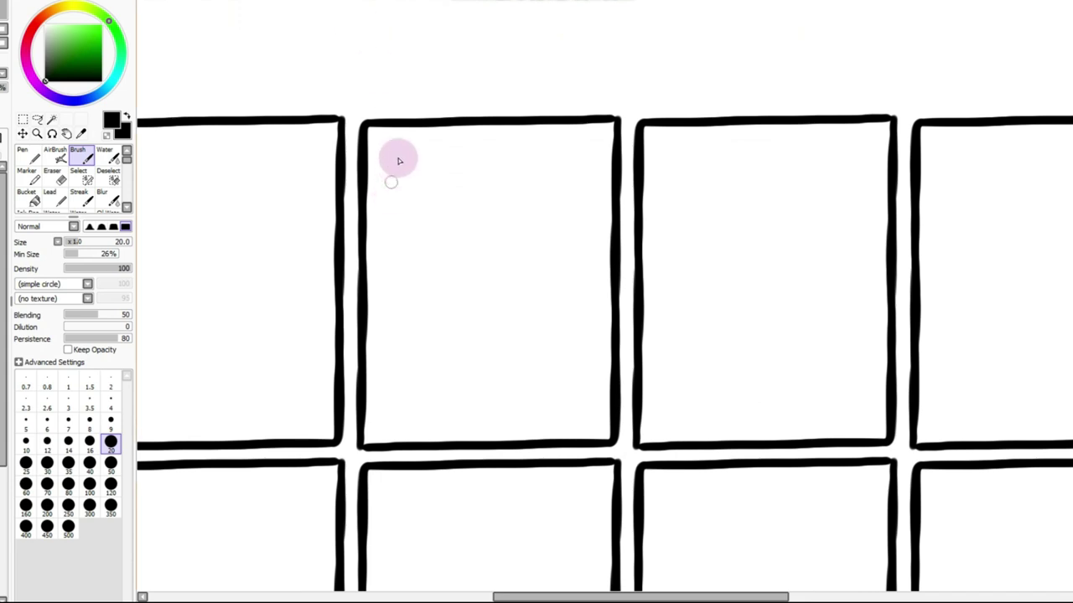
With a size 14 black brush, draw the two long edges of a tree trunk down the upper row's second panel
{"action": "left_click", "coordinate": [69, 441]}
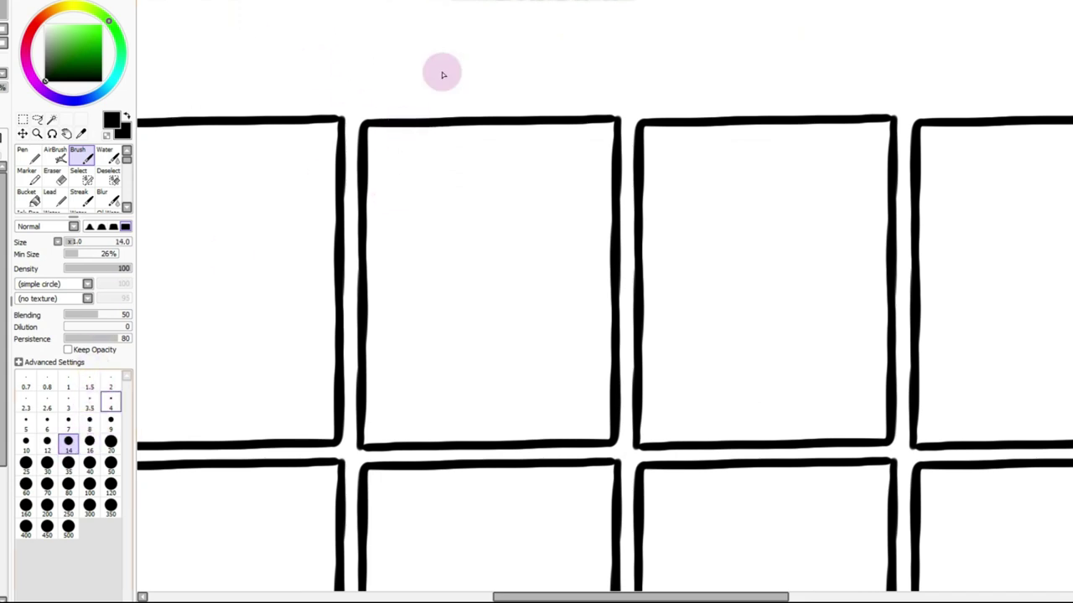
{"action": "mouse_move", "coordinate": [404, 127]}
{"action": "left_mouse_down"}
{"action": "mouse_move", "coordinate": [401, 219]}
{"action": "mouse_move", "coordinate": [388, 348]}
{"action": "mouse_move", "coordinate": [400, 259]}
{"action": "mouse_move", "coordinate": [377, 436]}
{"action": "left_mouse_up"}
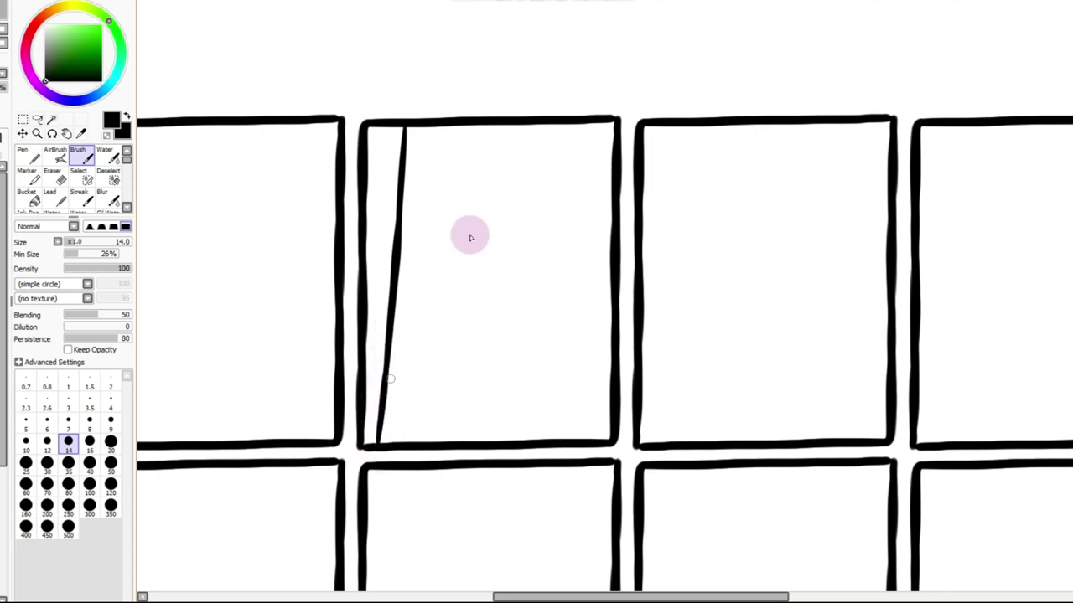
{"action": "left_click_drag", "start_coordinate": [428, 127], "coordinate": [427, 200]}
{"action": "left_click_drag", "start_coordinate": [434, 127], "coordinate": [434, 258]}
{"action": "left_click_drag", "start_coordinate": [437, 162], "coordinate": [432, 277]}
{"action": "key", "text": "ctrl+z"}
{"action": "key", "text": "ctrl+z"}
{"action": "key", "text": "ctrl+z"}
{"action": "mouse_move", "coordinate": [433, 125]}
{"action": "left_mouse_down"}
{"action": "mouse_move", "coordinate": [434, 248]}
{"action": "mouse_move", "coordinate": [447, 143]}
{"action": "mouse_move", "coordinate": [433, 360]}
{"action": "left_mouse_up"}
{"action": "key", "text": "ctrl+z"}
{"action": "key", "text": "ctrl+z"}
{"action": "mouse_move", "coordinate": [435, 261]}
{"action": "left_mouse_down"}
{"action": "mouse_move", "coordinate": [428, 371]}
{"action": "mouse_move", "coordinate": [443, 283]}
{"action": "mouse_move", "coordinate": [431, 387]}
{"action": "left_mouse_up"}
{"action": "key", "text": "ctrl+z"}
{"action": "left_click_drag", "start_coordinate": [432, 331], "coordinate": [431, 433]}
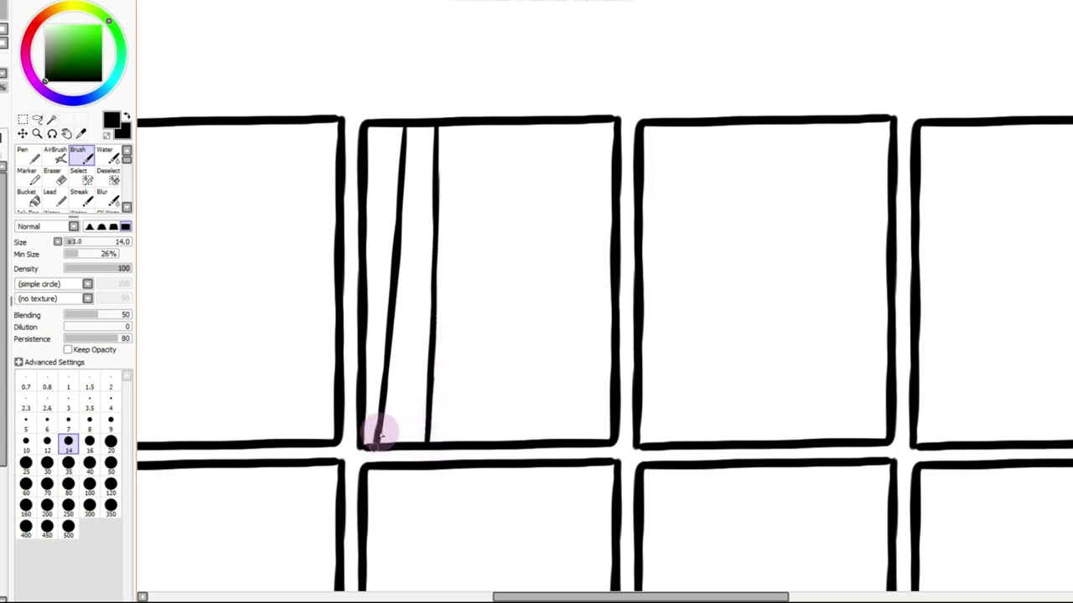
{"action": "scroll", "coordinate": [603, 298], "scroll_direction": "up", "scroll_amount": 10}
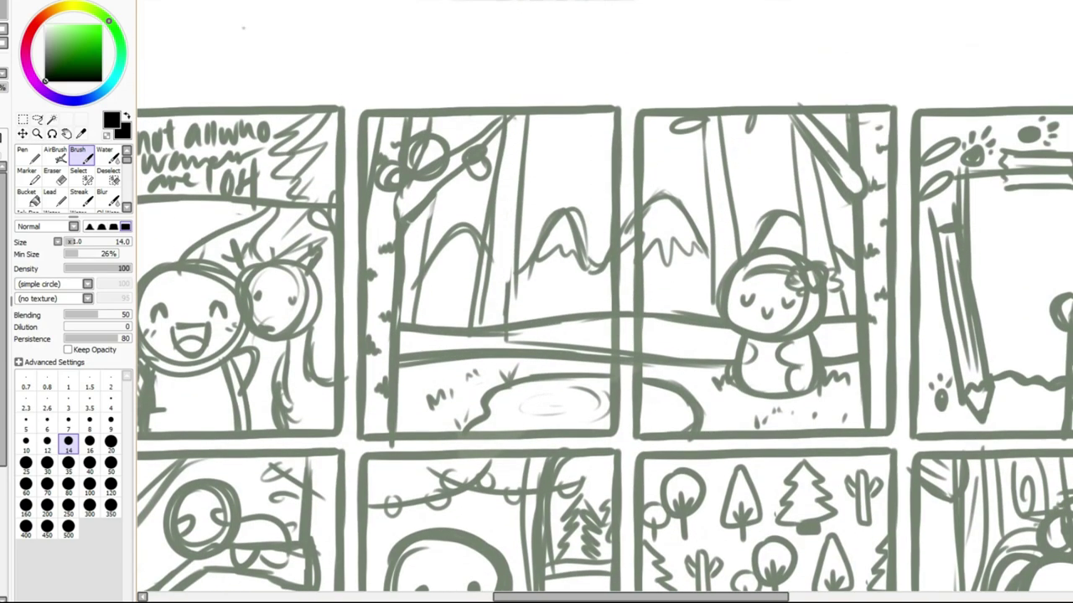
{"action": "scroll", "coordinate": [604, 298], "scroll_direction": "down", "scroll_amount": 7}
{"action": "scroll", "coordinate": [1022, 250], "scroll_direction": "up", "scroll_amount": 6}
{"action": "scroll", "coordinate": [1022, 249], "scroll_direction": "down", "scroll_amount": 9}
{"action": "left_click_drag", "start_coordinate": [852, 186], "coordinate": [862, 271]}
{"action": "key", "text": "ctrl+z"}
{"action": "left_click_drag", "start_coordinate": [849, 183], "coordinate": [865, 409]}
{"action": "key", "text": "ctrl+z"}
{"action": "left_click_drag", "start_coordinate": [855, 334], "coordinate": [868, 440]}
{"action": "key", "text": "ctrl+z"}
{"action": "key", "text": "ctrl+z"}
{"action": "key", "text": "ctrl+z"}
Draw one long slanted tree trunk edge from top to bottom near the right side of the third panel
{"action": "left_click_drag", "start_coordinate": [829, 191], "coordinate": [831, 251]}
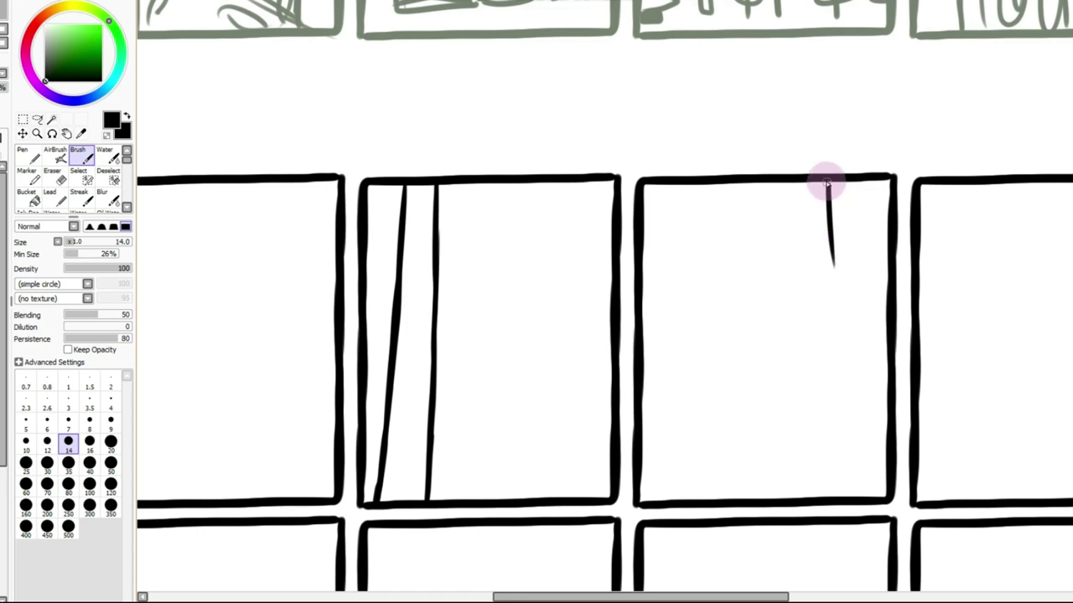
{"action": "key", "text": "ctrl+z"}
{"action": "left_click_drag", "start_coordinate": [830, 181], "coordinate": [859, 500]}
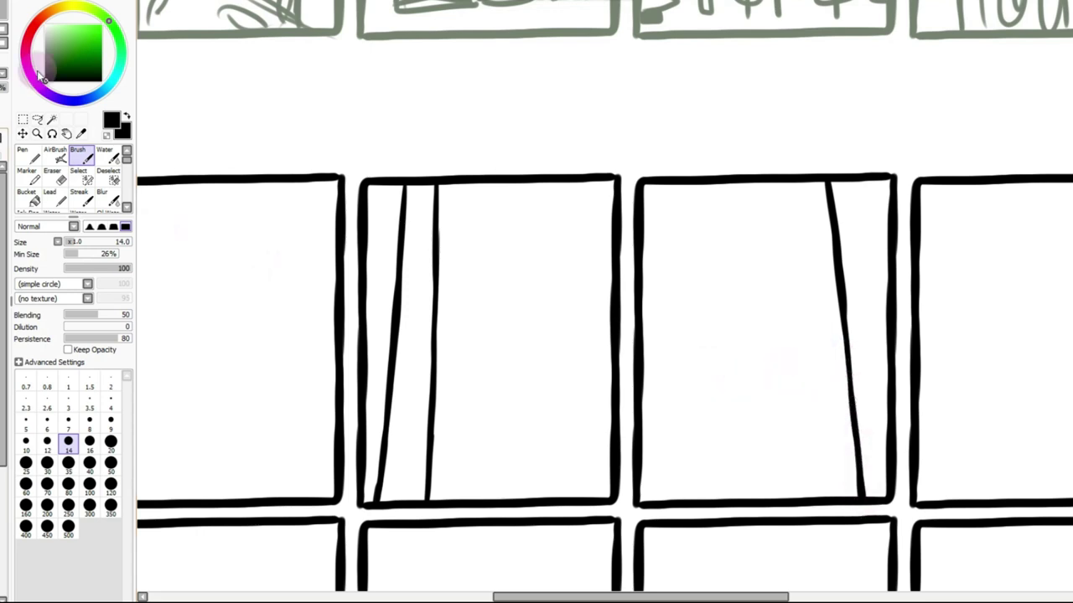
Lower the trunk layer's opacity and draw a thick branch from the second panel's trunk up to its top border
{"action": "left_click_drag", "start_coordinate": [6, 87], "coordinate": [0, 87]}
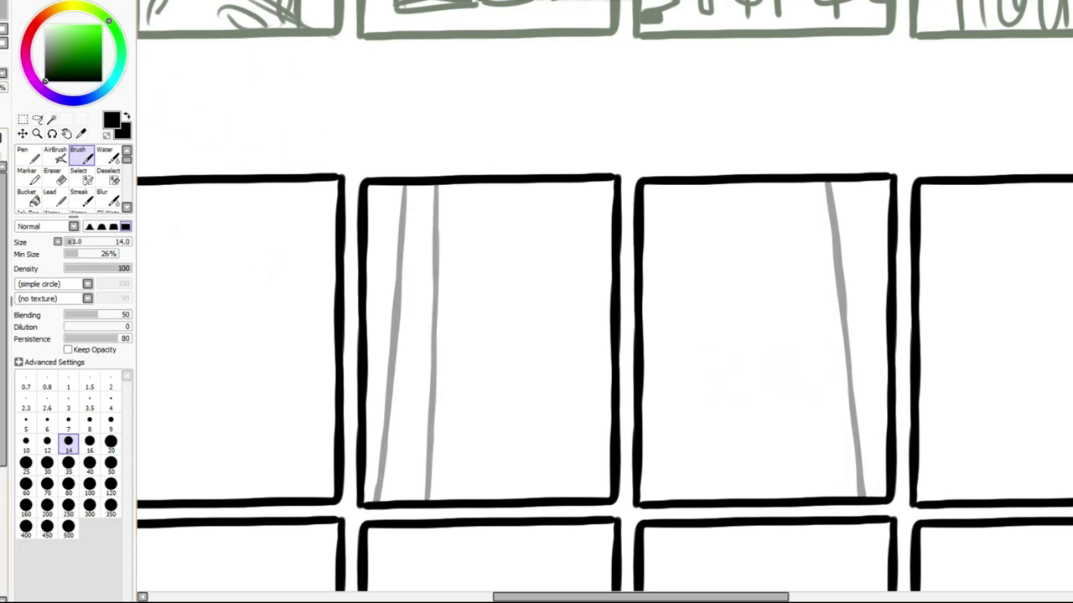
{"action": "key", "text": "ctrl+z"}
{"action": "left_click_drag", "start_coordinate": [556, 180], "coordinate": [452, 245]}
{"action": "key", "text": "ctrl+z"}
{"action": "mouse_move", "coordinate": [531, 181]}
{"action": "left_mouse_down"}
{"action": "mouse_move", "coordinate": [436, 254]}
{"action": "mouse_move", "coordinate": [551, 179]}
{"action": "mouse_move", "coordinate": [494, 226]}
{"action": "mouse_move", "coordinate": [475, 262]}
{"action": "left_mouse_up"}
{"action": "key", "text": "ctrl+z"}
{"action": "key", "text": "ctrl+z"}
{"action": "key", "text": "ctrl+z"}
{"action": "key", "text": "ctrl+z"}
{"action": "key", "text": "ctrl+z"}
{"action": "left_click_drag", "start_coordinate": [554, 180], "coordinate": [458, 271]}
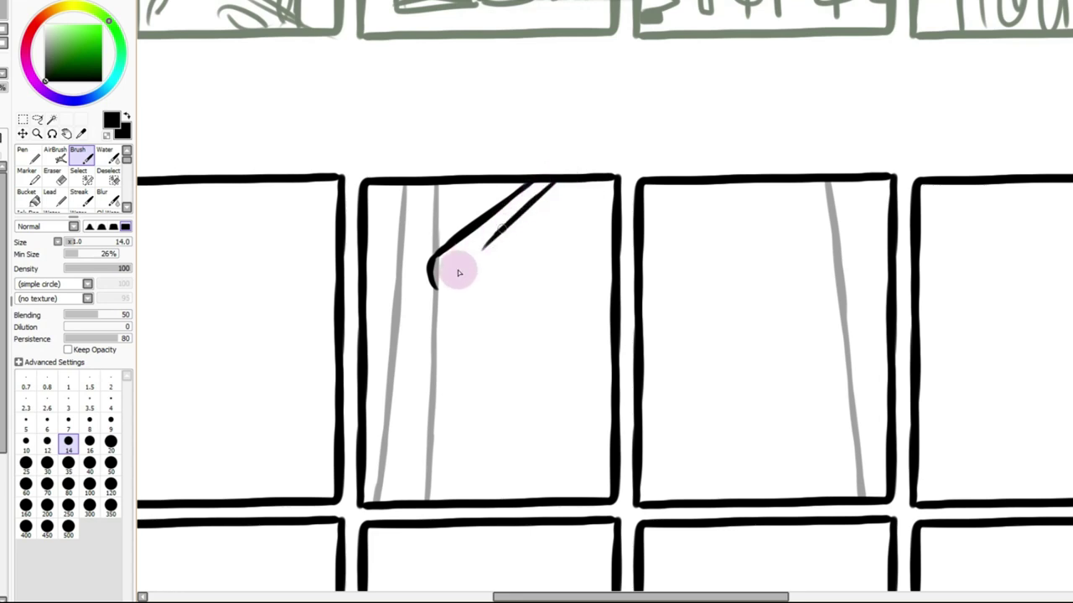
{"action": "key", "text": "ctrl+z"}
{"action": "left_click_drag", "start_coordinate": [555, 180], "coordinate": [450, 278]}
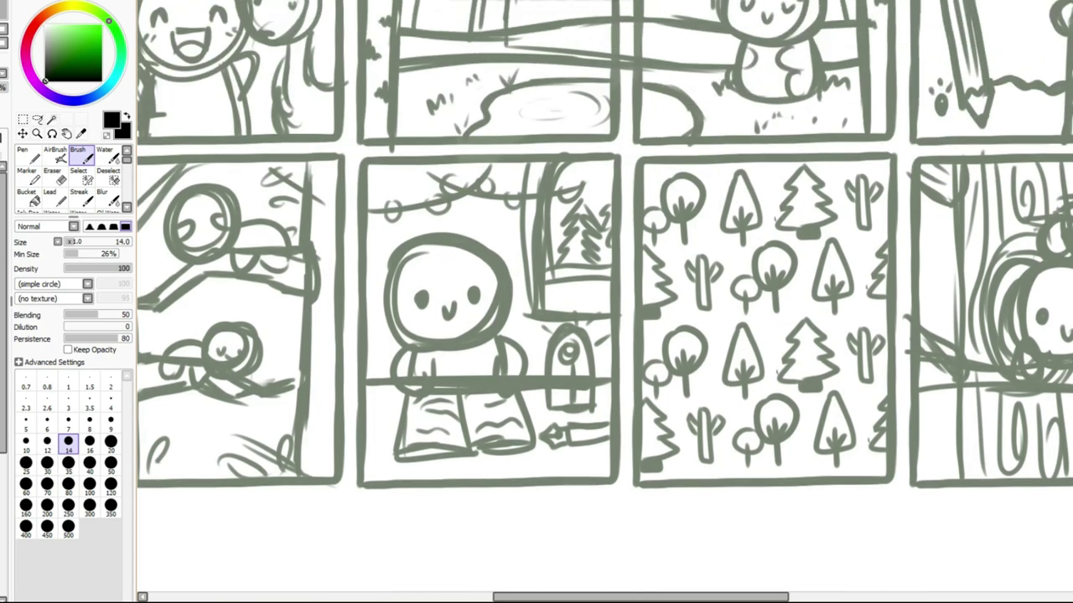
Draw a matching branch from the third panel's trunk edge up to its top border
{"action": "scroll", "coordinate": [603, 302], "scroll_direction": "up", "scroll_amount": 3}
{"action": "scroll", "coordinate": [603, 302], "scroll_direction": "down", "scroll_amount": 2}
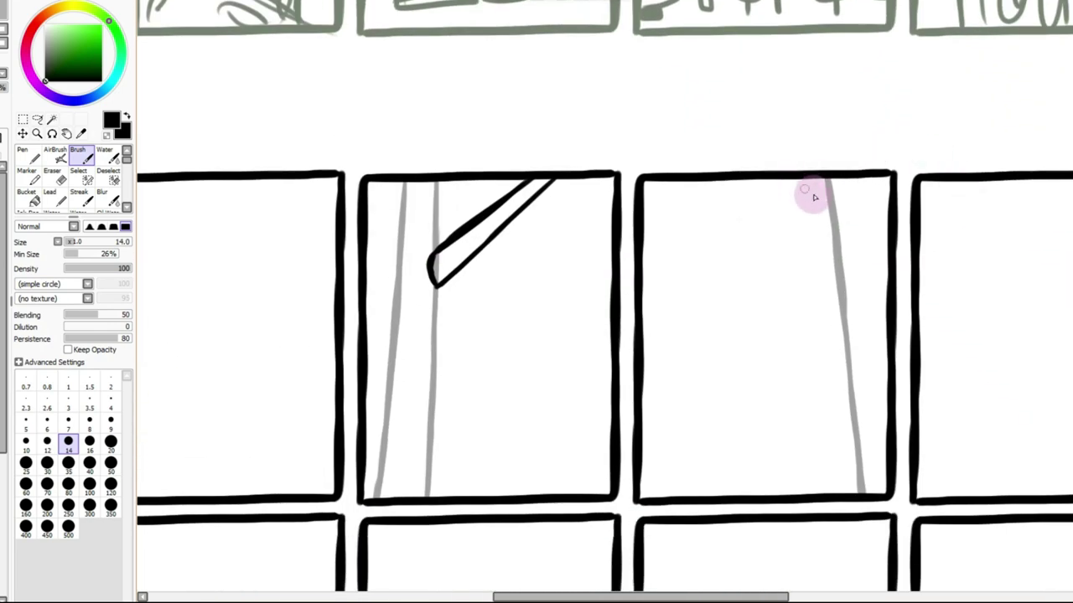
{"action": "left_click_drag", "start_coordinate": [794, 179], "coordinate": [834, 234]}
{"action": "mouse_move", "coordinate": [776, 175]}
{"action": "left_mouse_down"}
{"action": "mouse_move", "coordinate": [839, 272]}
{"action": "mouse_move", "coordinate": [842, 245]}
{"action": "left_mouse_up"}
Erase the trunk lines where the branches overlap them and restore the trunk layer to full opacity
{"action": "left_click", "coordinate": [32, 197]}
{"action": "left_click", "coordinate": [52, 176]}
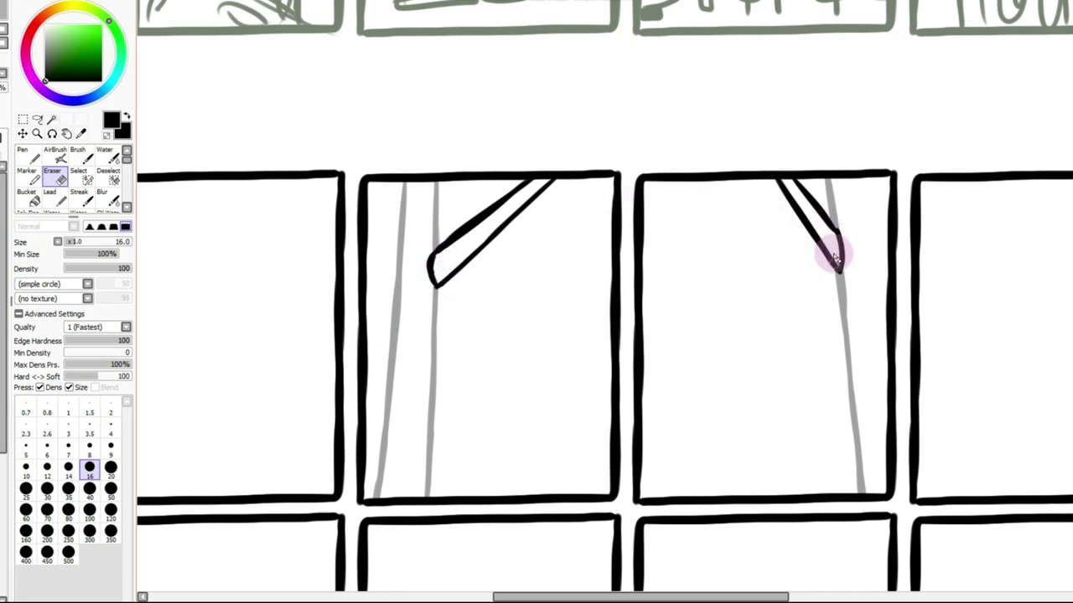
{"action": "left_click_drag", "start_coordinate": [3, 87], "coordinate": [125, 84]}
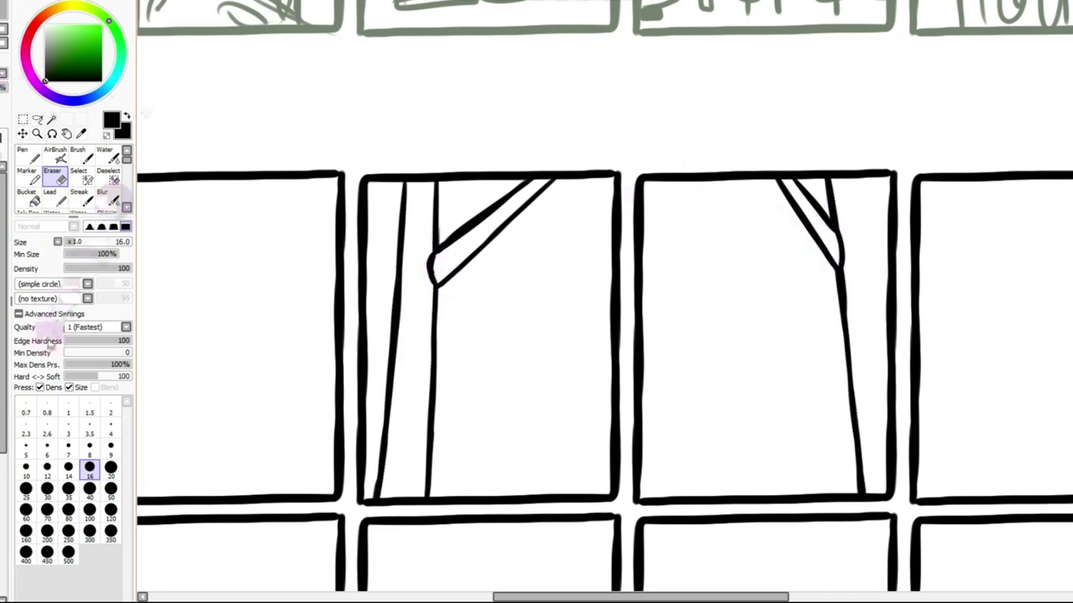
Brush two wavy horizontal ground lines across the lower part of both panels, leaving the tree trunks clear
{"action": "left_click", "coordinate": [78, 153]}
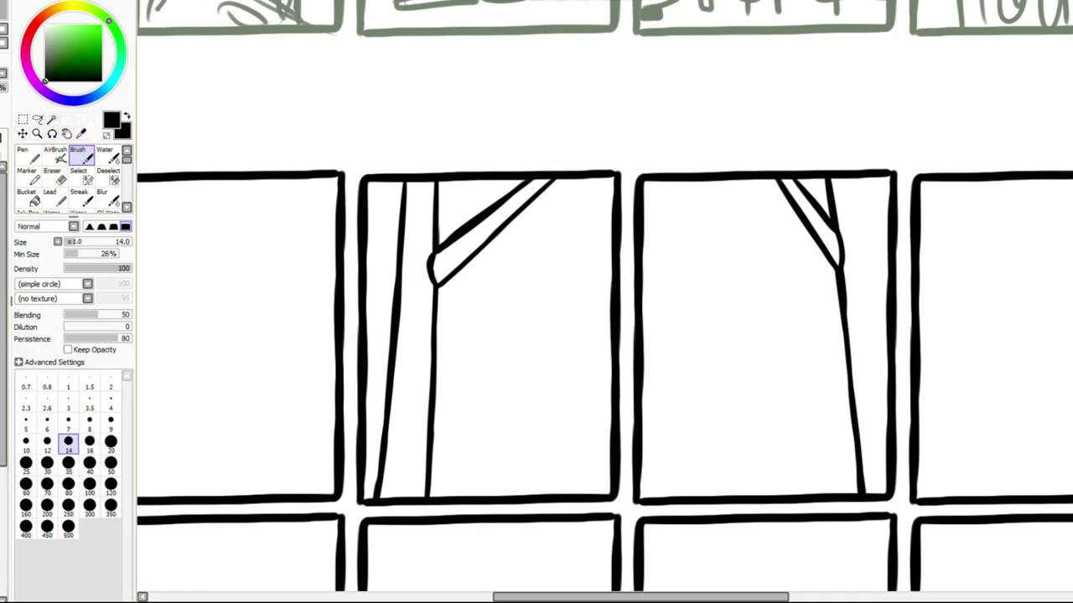
{"action": "scroll", "coordinate": [604, 302], "scroll_direction": "up", "scroll_amount": 8}
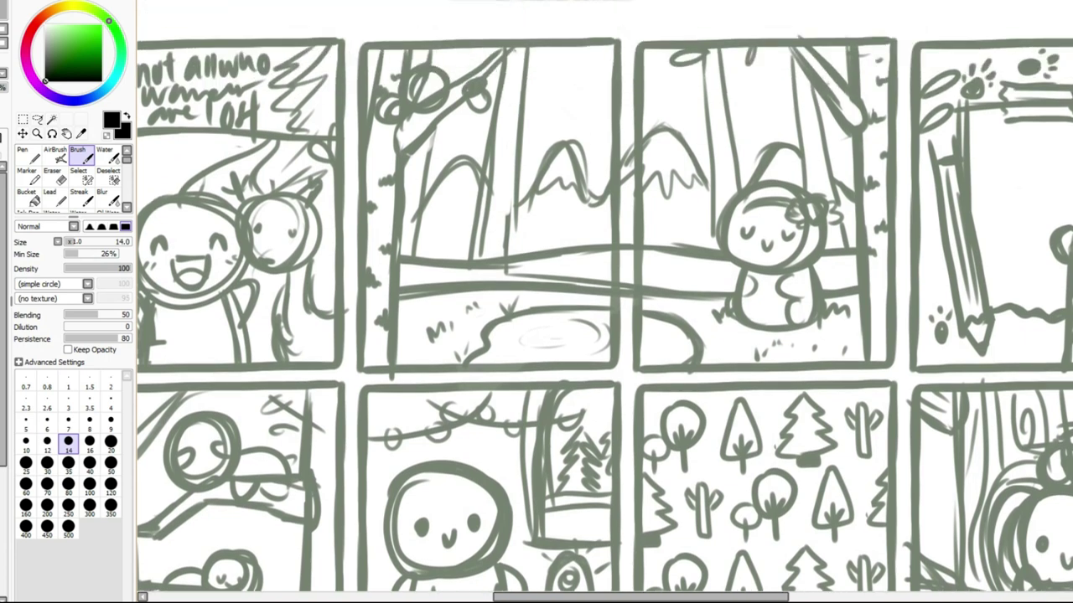
{"action": "scroll", "coordinate": [994, 293], "scroll_direction": "down", "scroll_amount": 8}
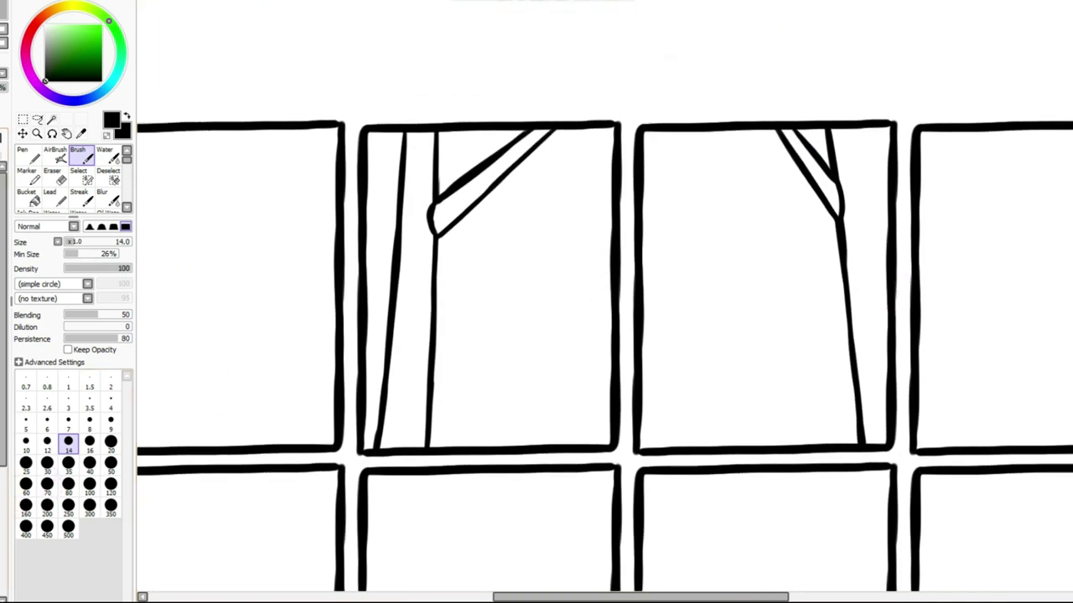
{"action": "left_click_drag", "start_coordinate": [385, 384], "coordinate": [366, 386]}
{"action": "left_click_drag", "start_coordinate": [430, 378], "coordinate": [545, 377]}
{"action": "left_click_drag", "start_coordinate": [431, 378], "coordinate": [853, 374]}
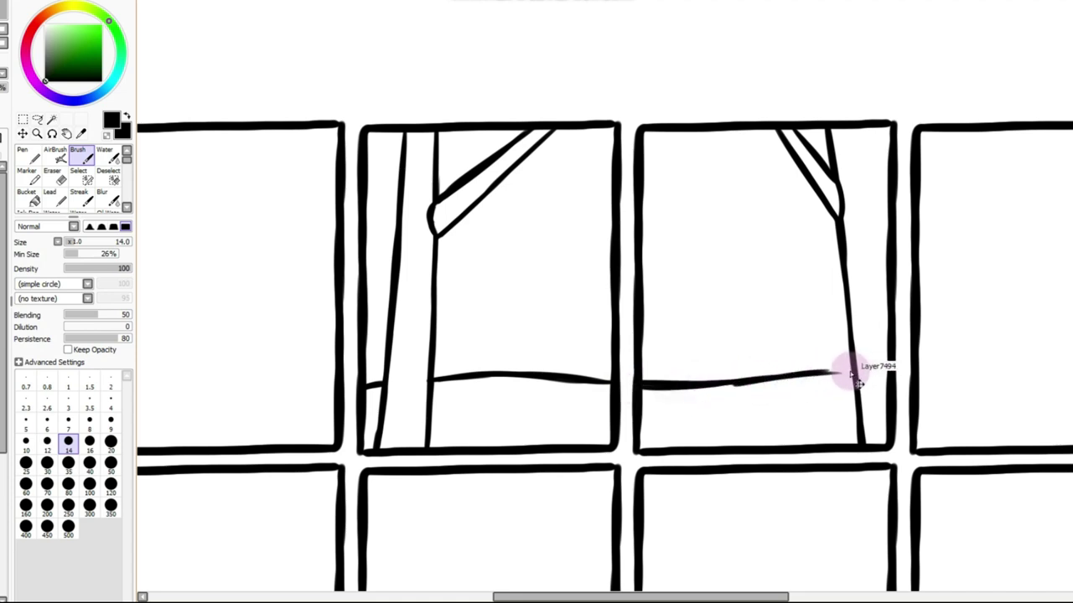
{"action": "left_click_drag", "start_coordinate": [782, 376], "coordinate": [853, 369]}
{"action": "left_click_drag", "start_coordinate": [709, 385], "coordinate": [759, 383]}
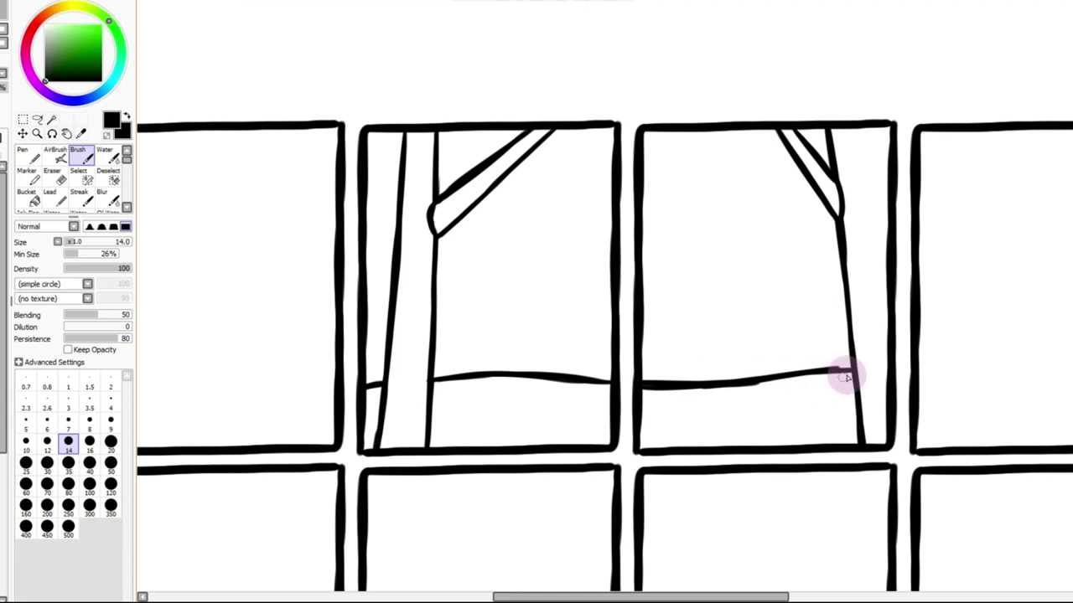
{"action": "left_click_drag", "start_coordinate": [846, 371], "coordinate": [807, 369]}
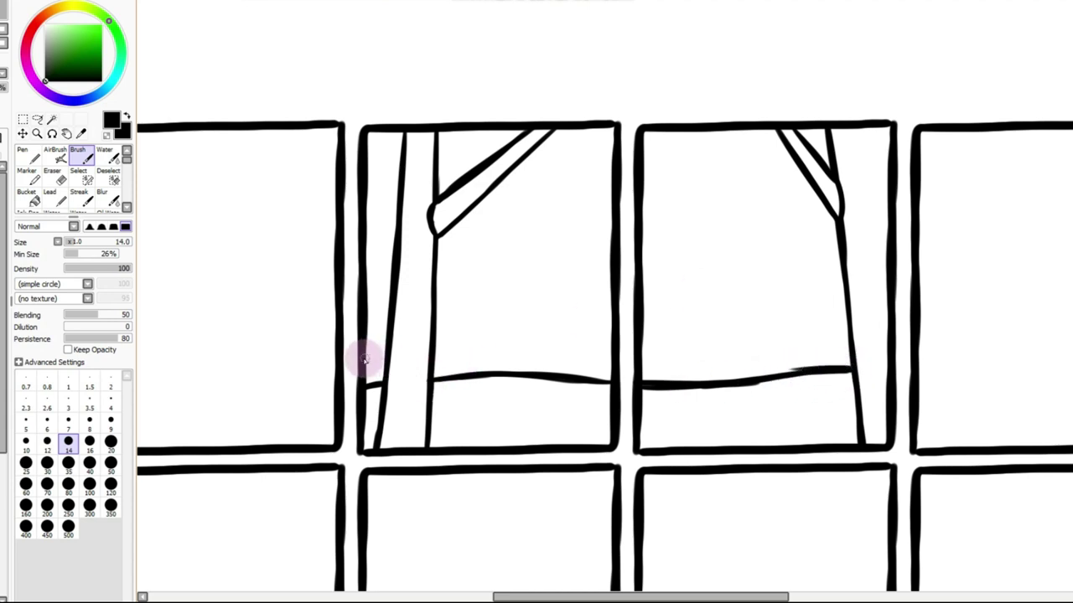
{"action": "mouse_move", "coordinate": [377, 366]}
{"action": "left_mouse_down"}
{"action": "mouse_move", "coordinate": [614, 349]}
{"action": "mouse_move", "coordinate": [838, 356]}
{"action": "mouse_move", "coordinate": [733, 361]}
{"action": "mouse_move", "coordinate": [797, 355]}
{"action": "left_mouse_up"}
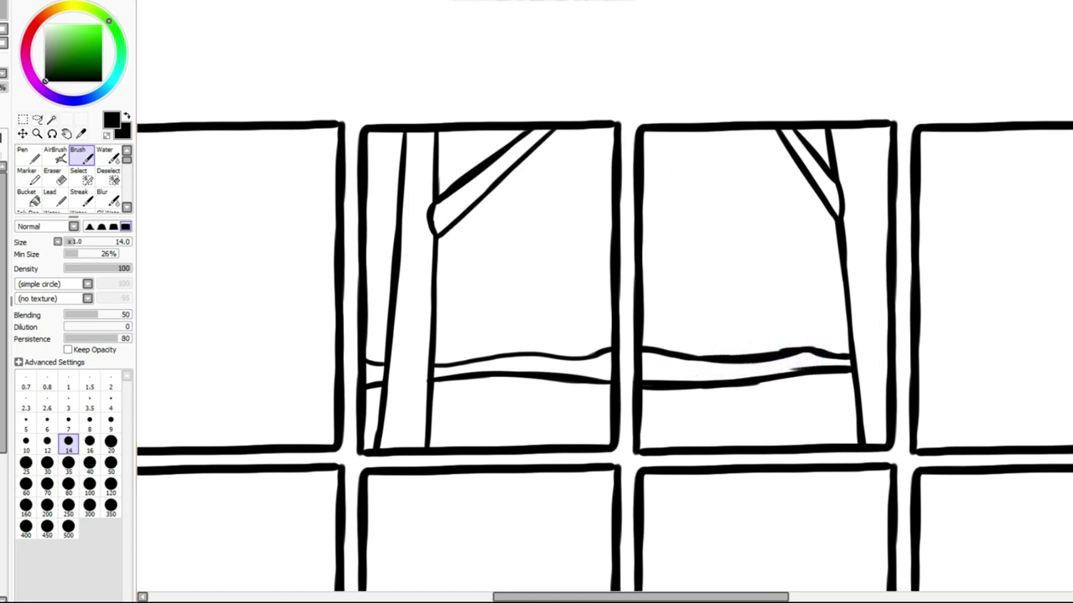
Select the ground lines' layer and nudge it upward to leave more foreground space in the two panels
{"action": "key", "text": "Page_Down"}
{"action": "key", "text": "Page_Down"}
{"action": "key", "text": "Page_Down"}
{"action": "key", "text": "Page_Down"}
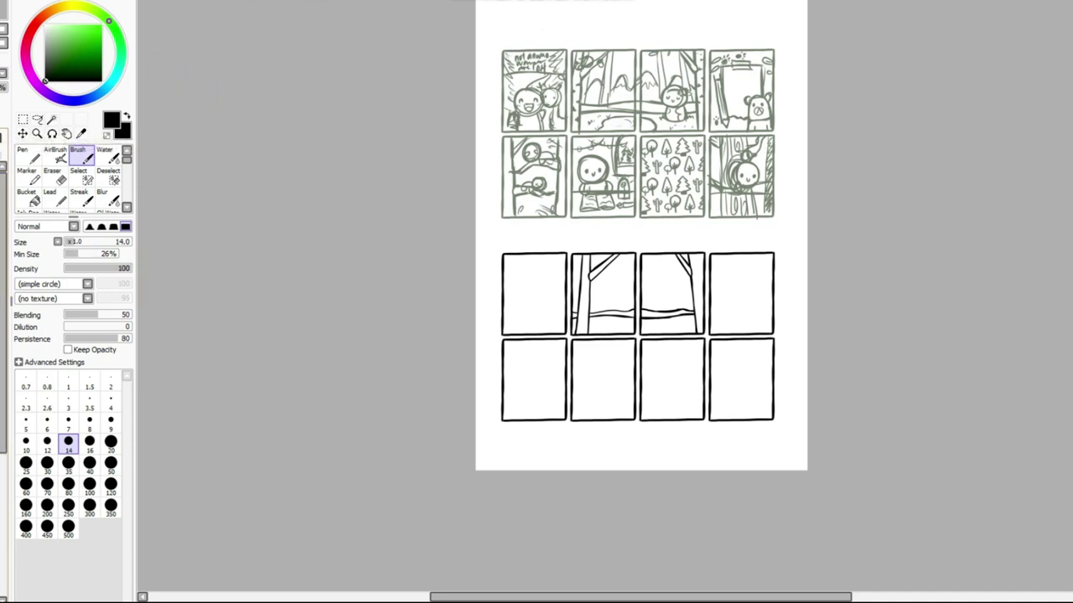
{"action": "left_click", "coordinate": [22, 118]}
{"action": "left_click_drag", "start_coordinate": [593, 320], "coordinate": [634, 332]}
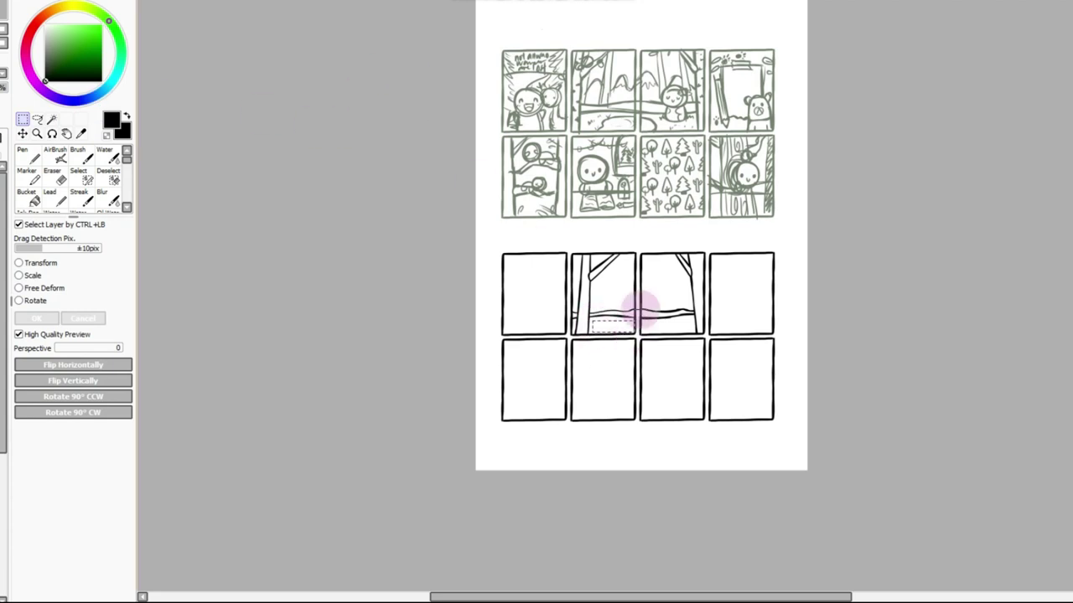
{"action": "left_click", "coordinate": [321, 0]}
{"action": "left_click", "coordinate": [321, 0]}
{"action": "left_click", "coordinate": [322, 0]}
{"action": "left_click", "coordinate": [322, 0]}
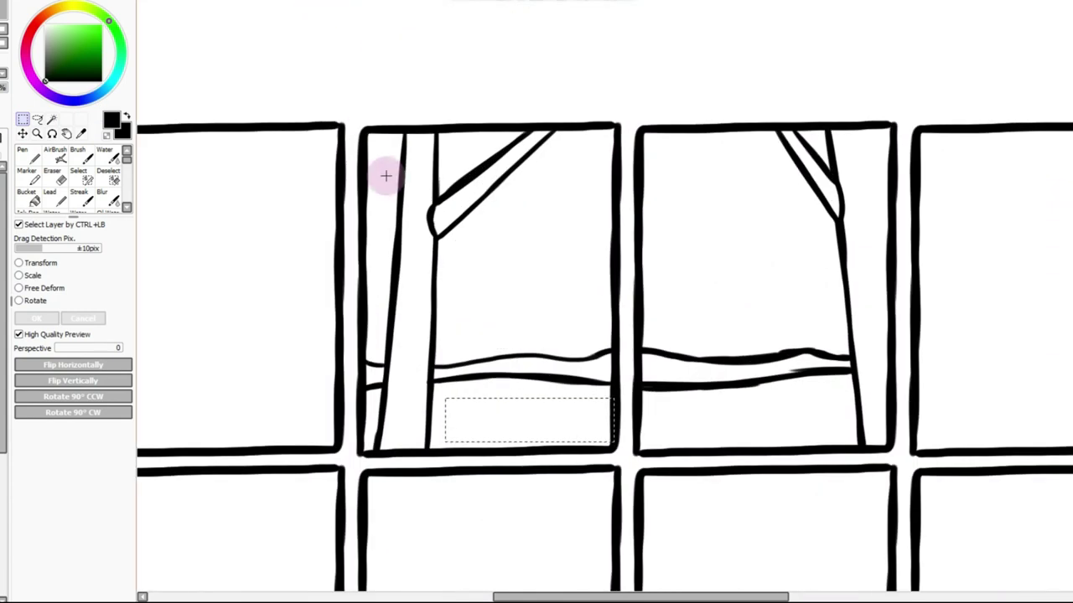
{"action": "left_click", "coordinate": [369, 167], "text": "ctrl"}
{"action": "key", "text": "ctrl+Up"}
{"action": "key", "text": "ctrl+Up"}
{"action": "key", "text": "ctrl+Up"}
{"action": "key", "text": "ctrl+Up"}
{"action": "key", "text": "ctrl+Up"}
{"action": "key", "text": "ctrl+Up"}
{"action": "key", "text": "ctrl+Up"}
{"action": "key", "text": "ctrl+Up"}
{"action": "key", "text": "ctrl+Up"}
{"action": "key", "text": "ctrl+Up"}
{"action": "key", "text": "ctrl+Up"}
{"action": "key", "text": "ctrl+Up"}
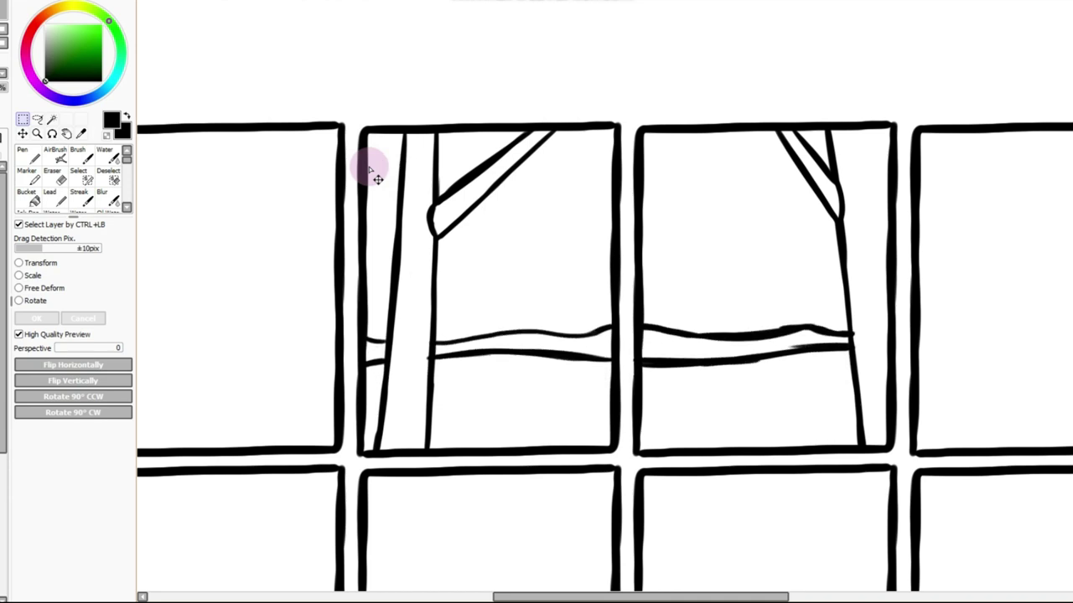
Rotate the ground lines slightly clockwise and erase the ends that overlap the tree trunks
{"action": "left_click", "coordinate": [19, 300]}
{"action": "left_click_drag", "start_coordinate": [295, 248], "coordinate": [314, 237]}
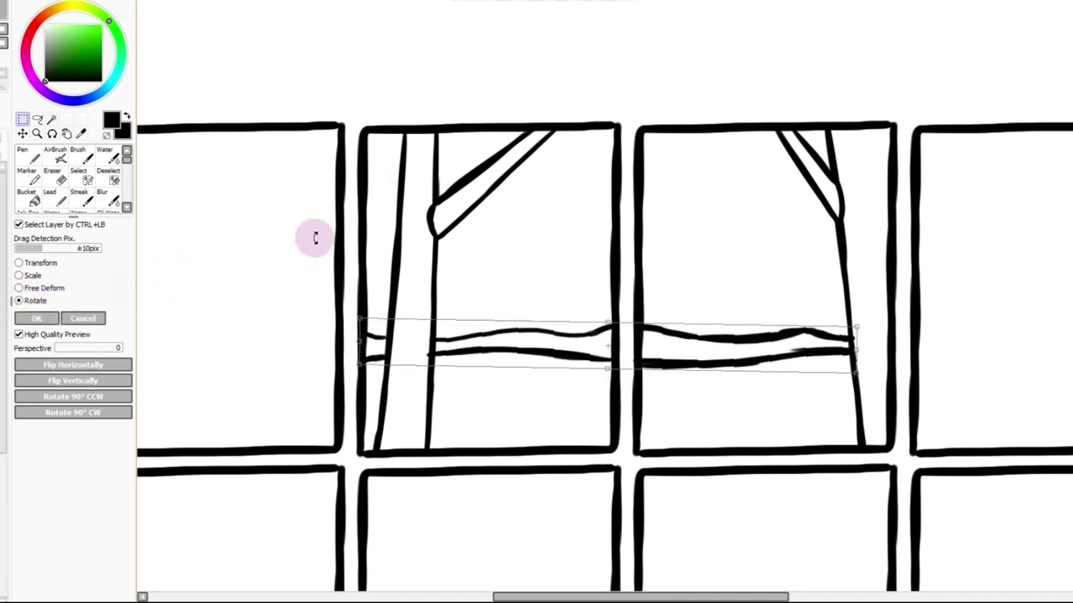
{"action": "left_click", "coordinate": [33, 319]}
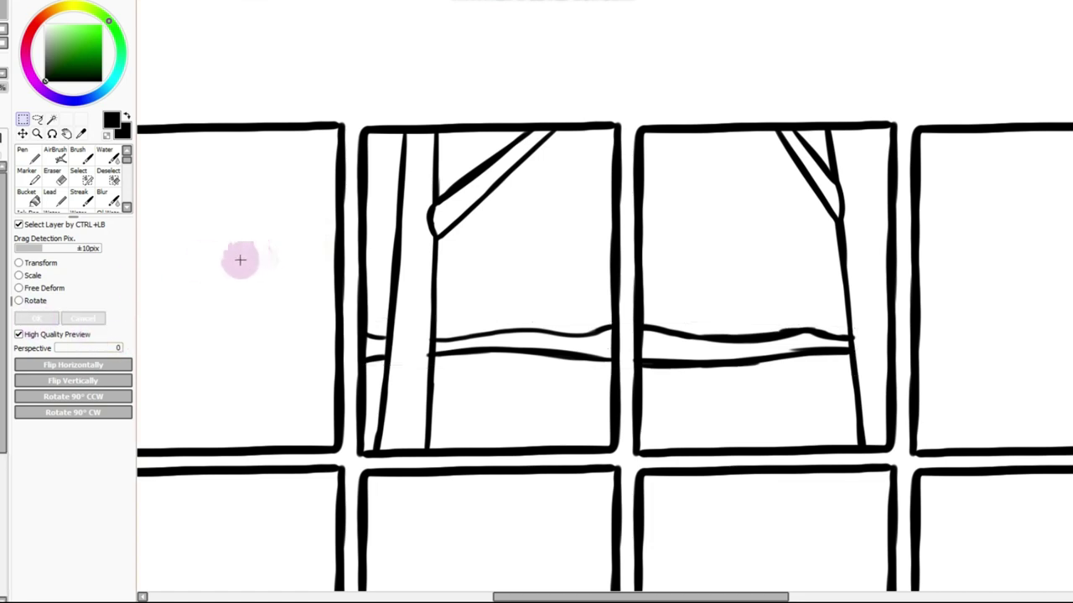
{"action": "left_click", "coordinate": [52, 176]}
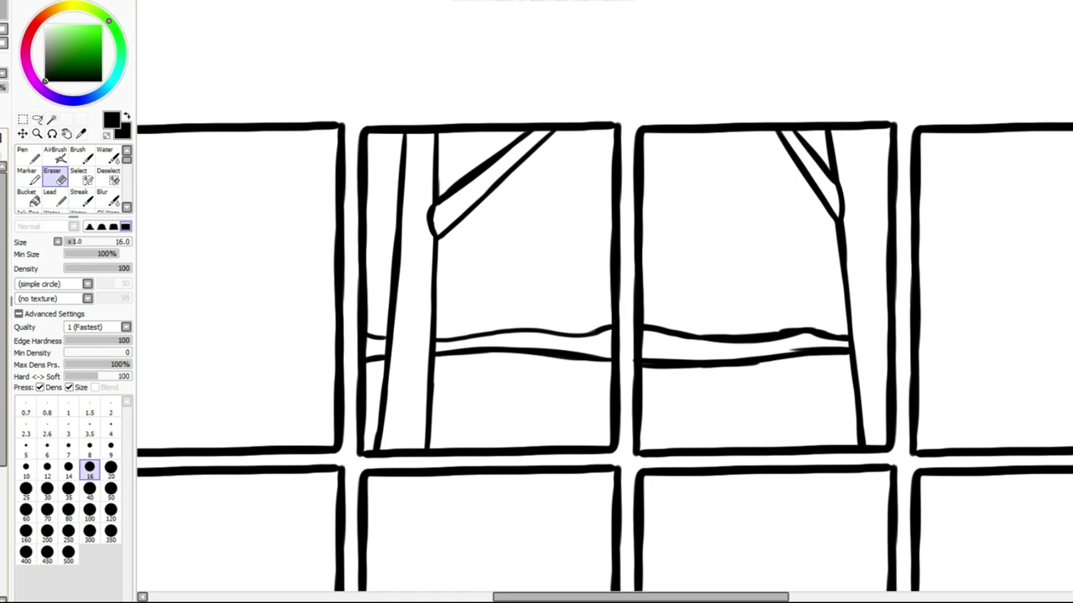
Draw a rounded pond outline across the foreground of both panels and erase the doubled stroke on its left bank
{"action": "left_click", "coordinate": [88, 159]}
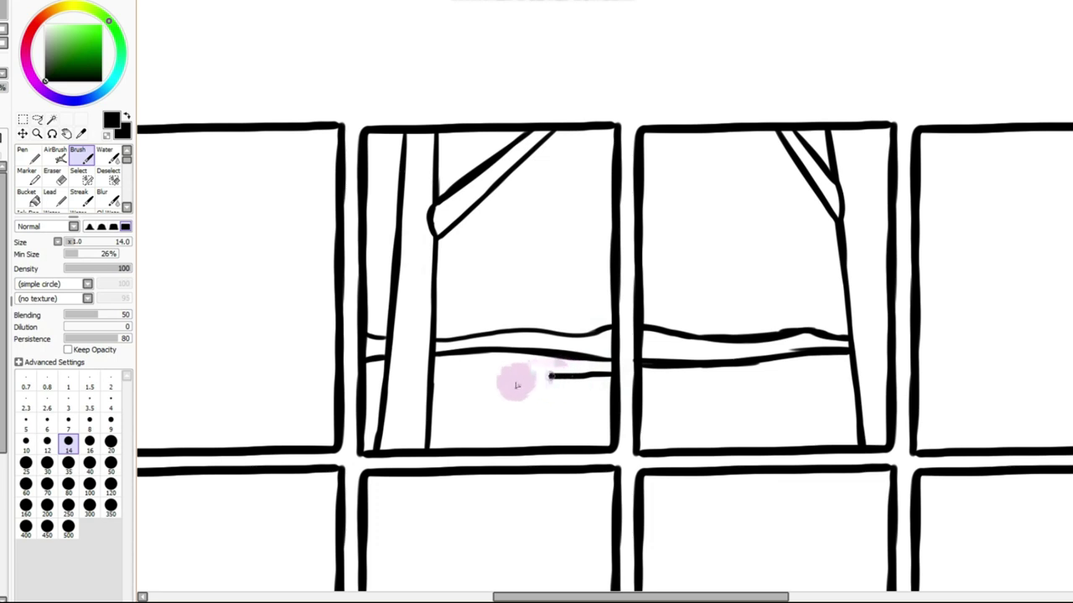
{"action": "mouse_move", "coordinate": [612, 370]}
{"action": "left_mouse_down"}
{"action": "mouse_move", "coordinate": [497, 381]}
{"action": "mouse_move", "coordinate": [479, 397]}
{"action": "mouse_move", "coordinate": [489, 414]}
{"action": "mouse_move", "coordinate": [482, 446]}
{"action": "left_mouse_up"}
{"action": "mouse_move", "coordinate": [658, 382]}
{"action": "left_mouse_down"}
{"action": "mouse_move", "coordinate": [699, 406]}
{"action": "mouse_move", "coordinate": [710, 446]}
{"action": "left_mouse_up"}
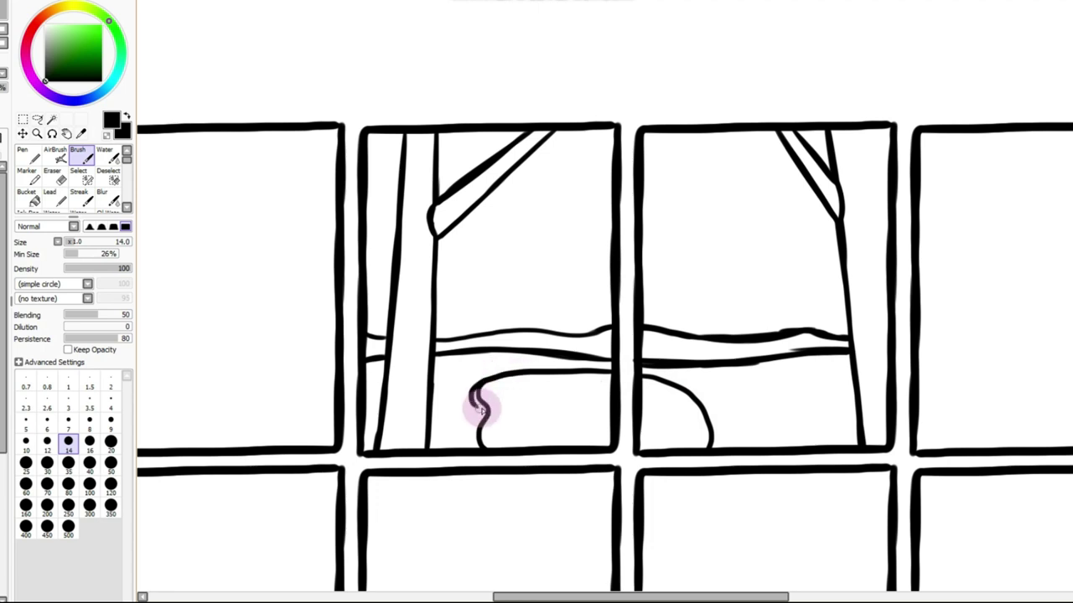
{"action": "left_click", "coordinate": [52, 176]}
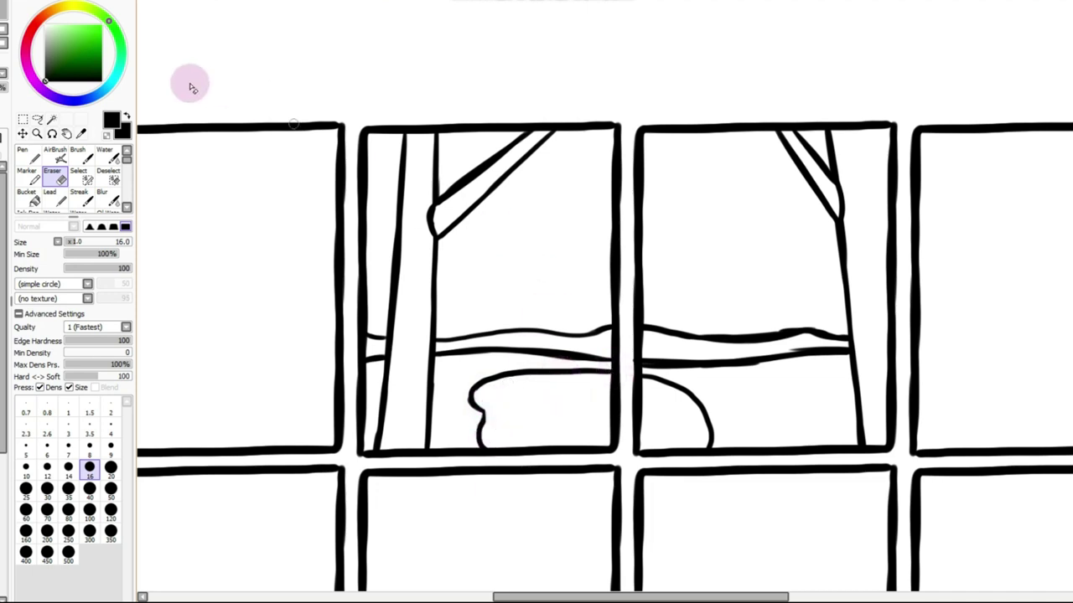
Draw the character's round head and small rounded body beside the trunk in the third panel
{"action": "left_click", "coordinate": [214, 0]}
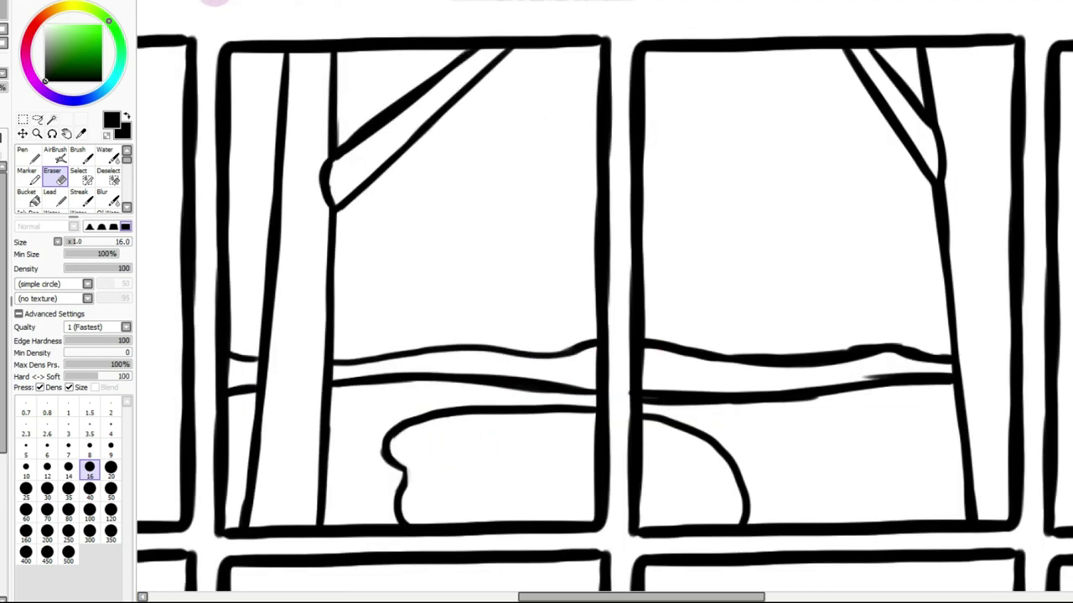
{"action": "left_click", "coordinate": [77, 154]}
{"action": "left_click_drag", "start_coordinate": [823, 307], "coordinate": [779, 369]}
{"action": "mouse_move", "coordinate": [788, 408]}
{"action": "left_mouse_down"}
{"action": "mouse_move", "coordinate": [844, 431]}
{"action": "mouse_move", "coordinate": [908, 416]}
{"action": "mouse_move", "coordinate": [921, 346]}
{"action": "mouse_move", "coordinate": [878, 301]}
{"action": "mouse_move", "coordinate": [813, 309]}
{"action": "mouse_move", "coordinate": [853, 300]}
{"action": "mouse_move", "coordinate": [791, 335]}
{"action": "mouse_move", "coordinate": [805, 309]}
{"action": "mouse_move", "coordinate": [848, 301]}
{"action": "mouse_move", "coordinate": [905, 322]}
{"action": "mouse_move", "coordinate": [922, 367]}
{"action": "mouse_move", "coordinate": [870, 416]}
{"action": "left_mouse_up"}
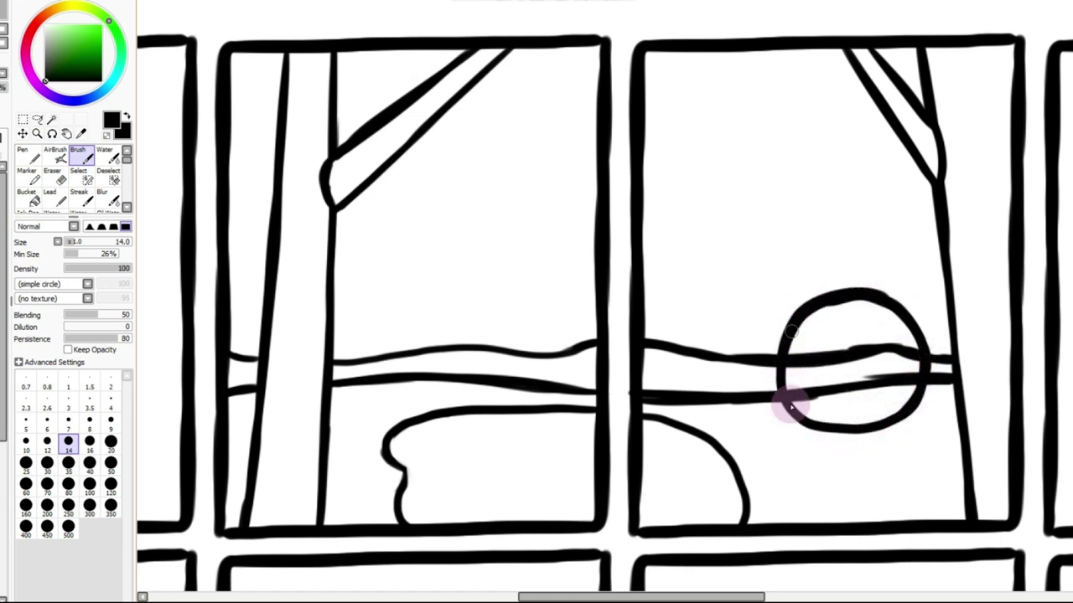
{"action": "mouse_move", "coordinate": [805, 423]}
{"action": "left_mouse_down"}
{"action": "mouse_move", "coordinate": [799, 492]}
{"action": "mouse_move", "coordinate": [850, 507]}
{"action": "mouse_move", "coordinate": [910, 497]}
{"action": "mouse_move", "coordinate": [909, 421]}
{"action": "mouse_move", "coordinate": [922, 478]}
{"action": "mouse_move", "coordinate": [874, 508]}
{"action": "left_mouse_up"}
{"action": "key", "text": "ctrl+z"}
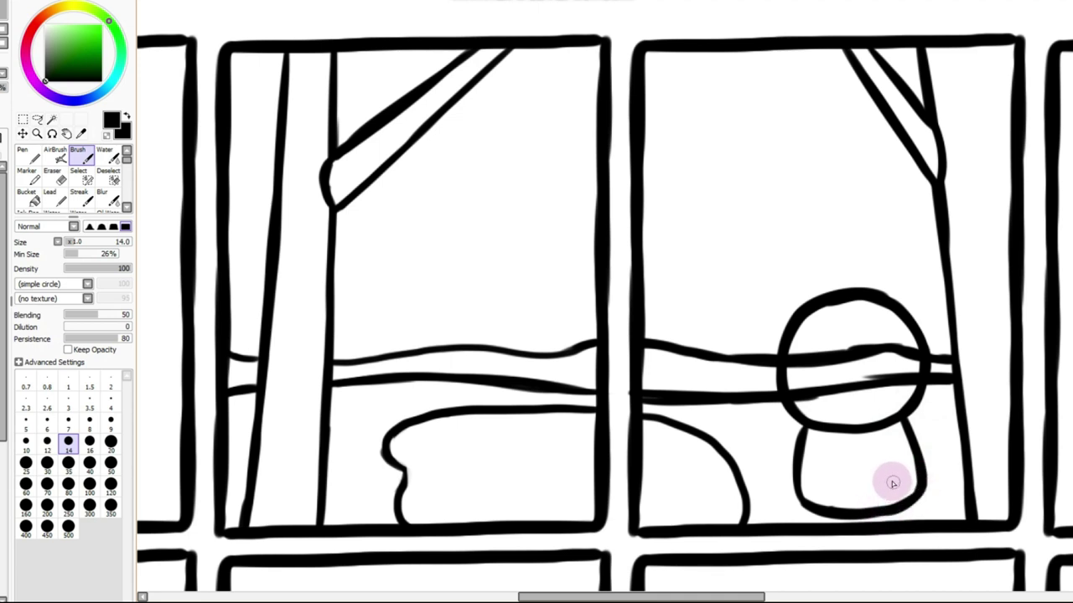
Add the small curved arms and a leg inside the character's body, and erase the extra curve outside its lower left
{"action": "left_click_drag", "start_coordinate": [887, 471], "coordinate": [888, 496]}
{"action": "mouse_move", "coordinate": [797, 463]}
{"action": "left_mouse_down"}
{"action": "mouse_move", "coordinate": [792, 509]}
{"action": "mouse_move", "coordinate": [794, 472]}
{"action": "mouse_move", "coordinate": [779, 482]}
{"action": "mouse_move", "coordinate": [798, 506]}
{"action": "left_mouse_up"}
{"action": "key", "text": "ctrl+z"}
{"action": "left_click_drag", "start_coordinate": [874, 434], "coordinate": [885, 457]}
{"action": "left_click_drag", "start_coordinate": [817, 440], "coordinate": [810, 463]}
{"action": "key", "text": "ctrl+z"}
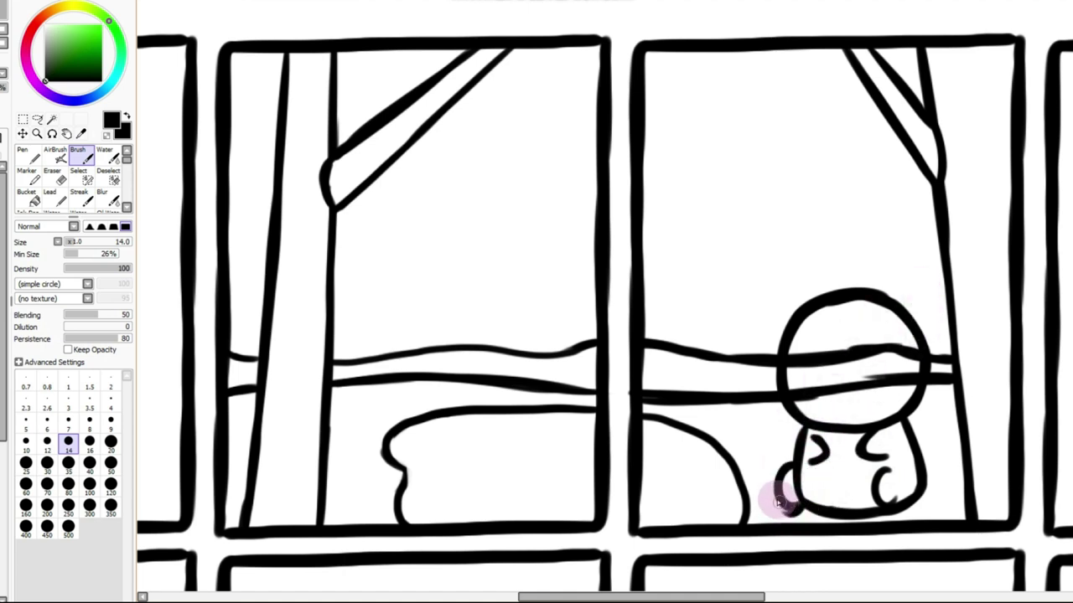
{"action": "left_click", "coordinate": [52, 176]}
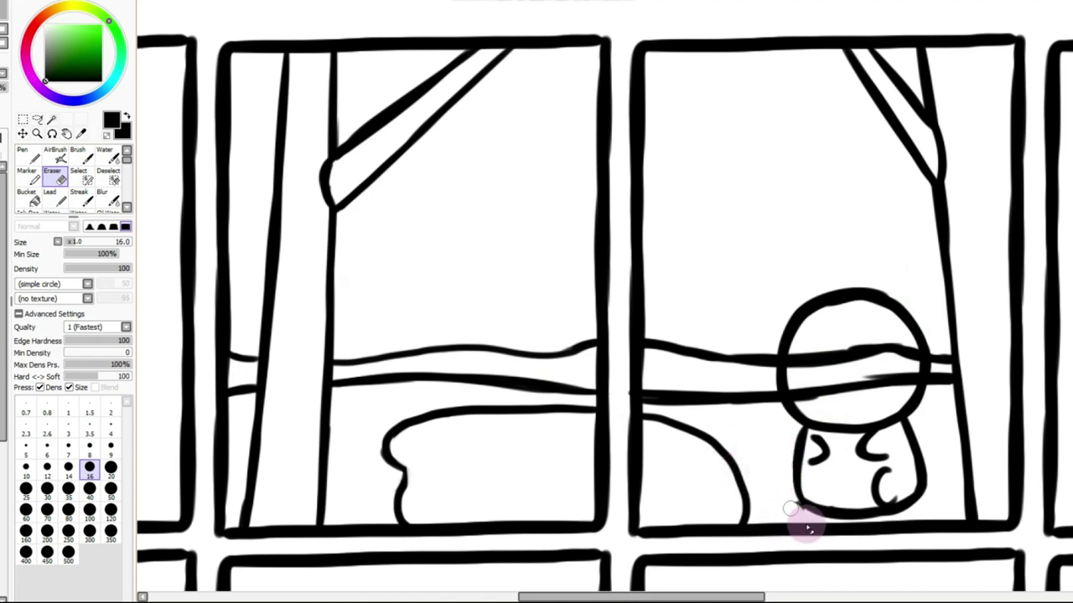
{"action": "left_click", "coordinate": [78, 155]}
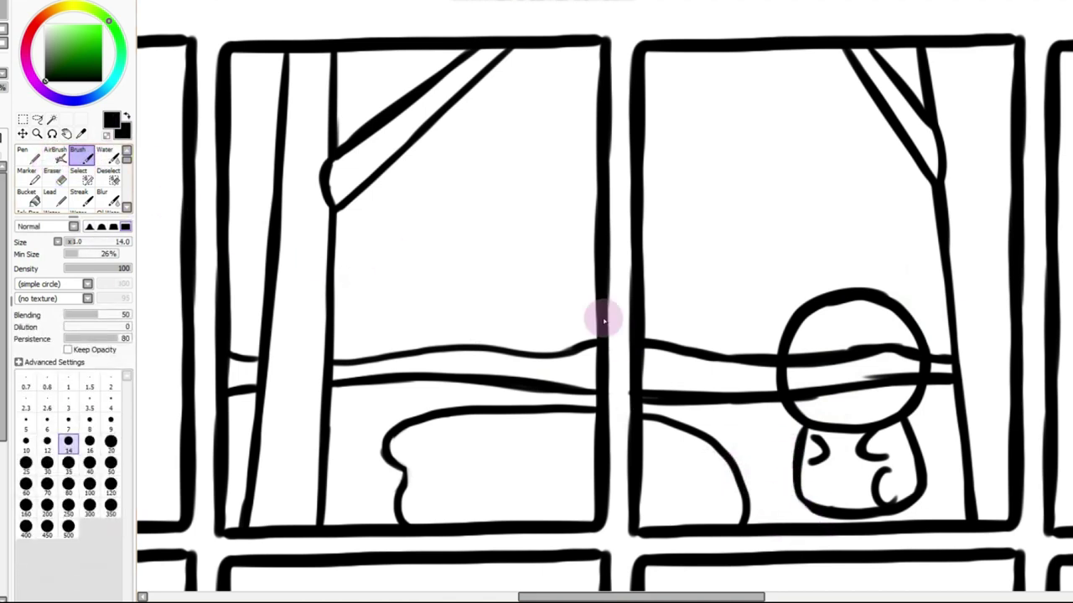
Finish the character with a second curved leg, closed eyes and a small mouth, and shift it slightly up and away from the trunk
{"action": "left_click_drag", "start_coordinate": [816, 475], "coordinate": [825, 511]}
{"action": "key", "text": "ctrl+z"}
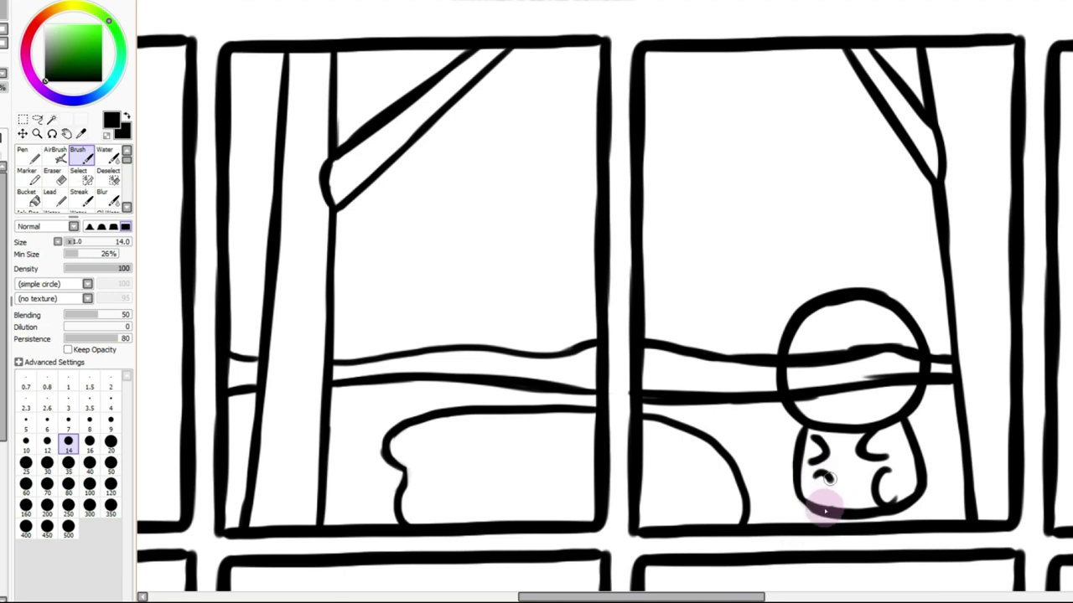
{"action": "left_click_drag", "start_coordinate": [916, 398], "coordinate": [883, 377]}
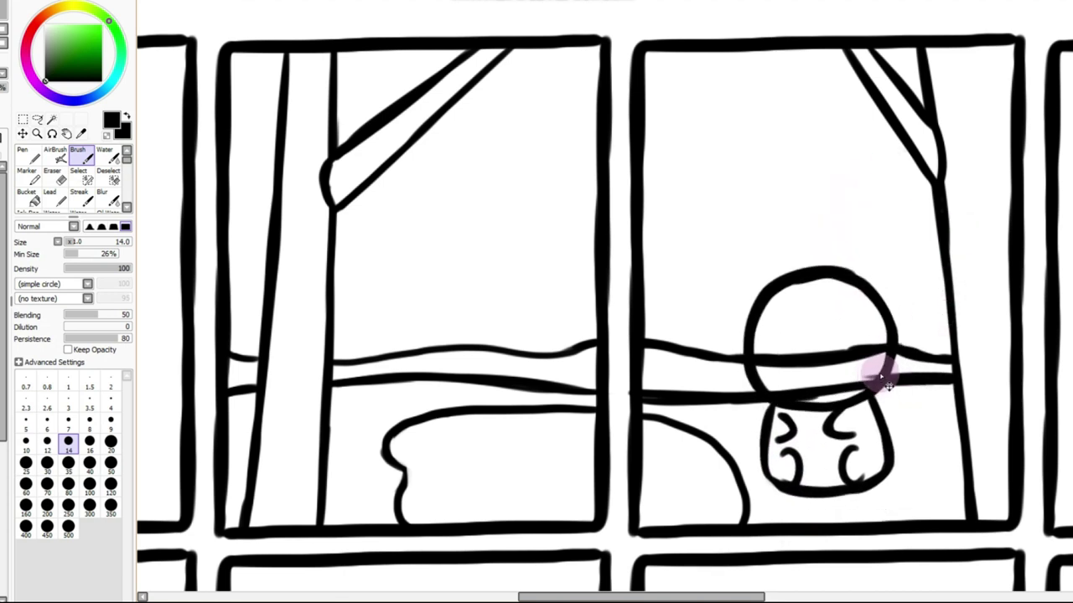
{"action": "left_click_drag", "start_coordinate": [780, 414], "coordinate": [795, 426]}
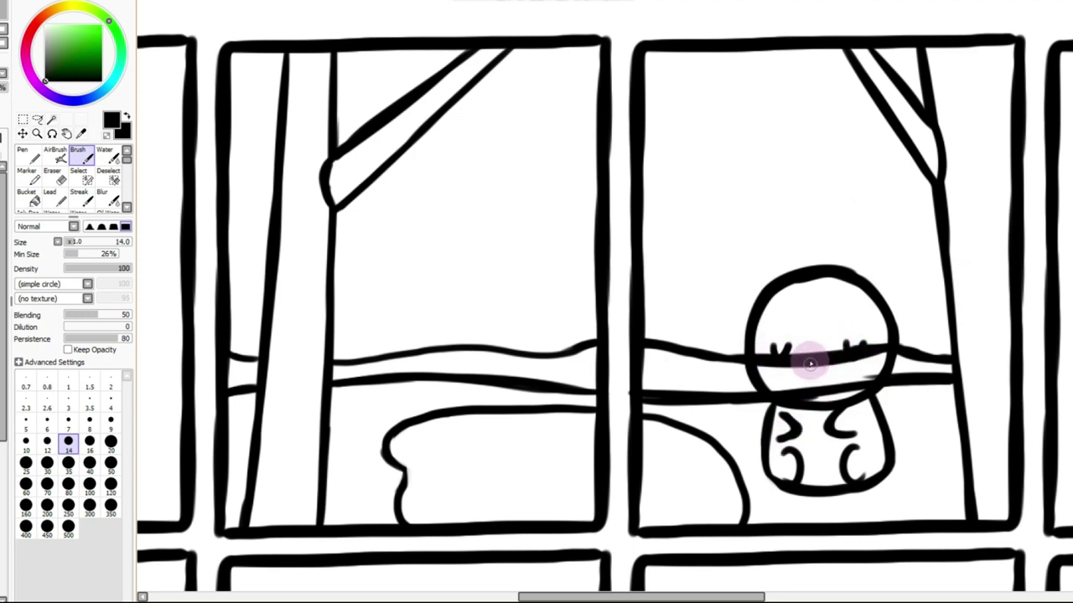
{"action": "left_click_drag", "start_coordinate": [867, 405], "coordinate": [856, 402]}
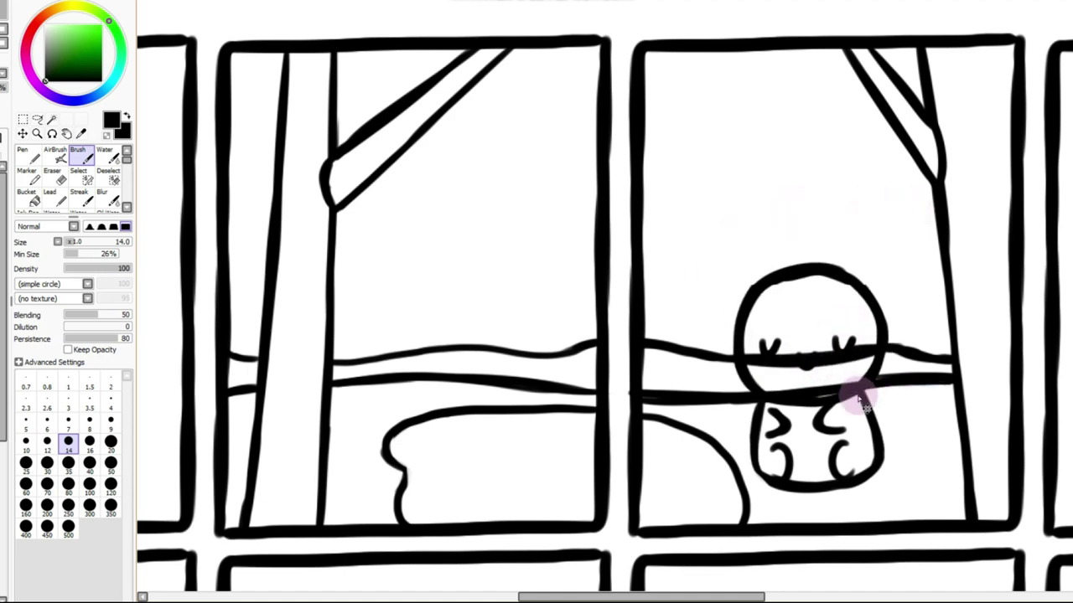
Fade the character's line art and draw a small acorn over the upper right of the head with a size 10 brush
{"action": "left_click_drag", "start_coordinate": [4, 87], "coordinate": [0, 87]}
{"action": "left_click", "coordinate": [0, 135]}
{"action": "left_click", "coordinate": [318, 0]}
{"action": "left_click", "coordinate": [317, 0]}
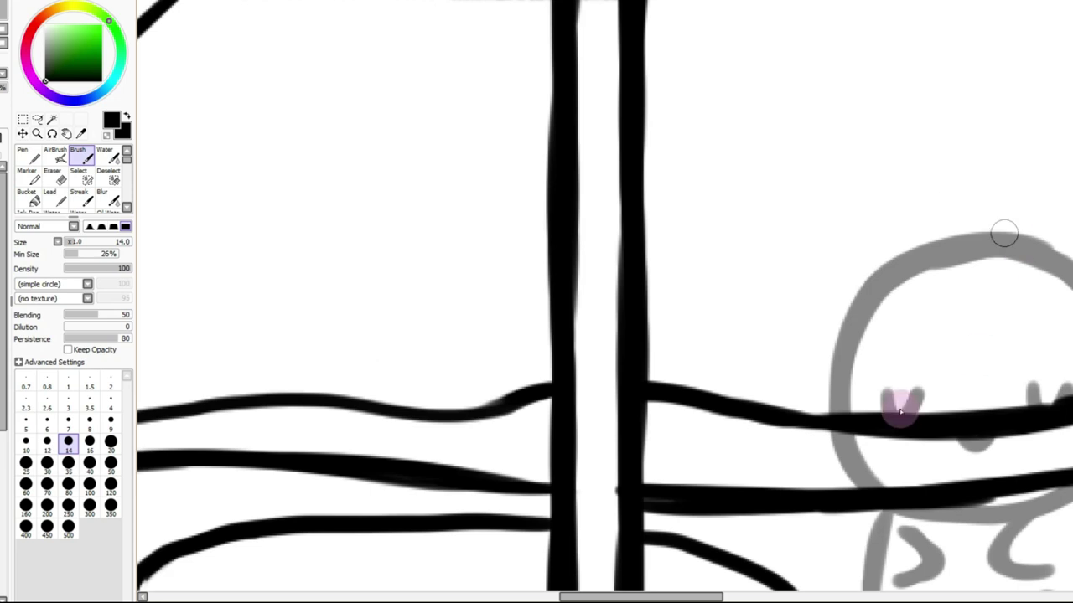
{"action": "left_click_drag", "start_coordinate": [708, 596], "coordinate": [784, 595]}
{"action": "left_click", "coordinate": [26, 442]}
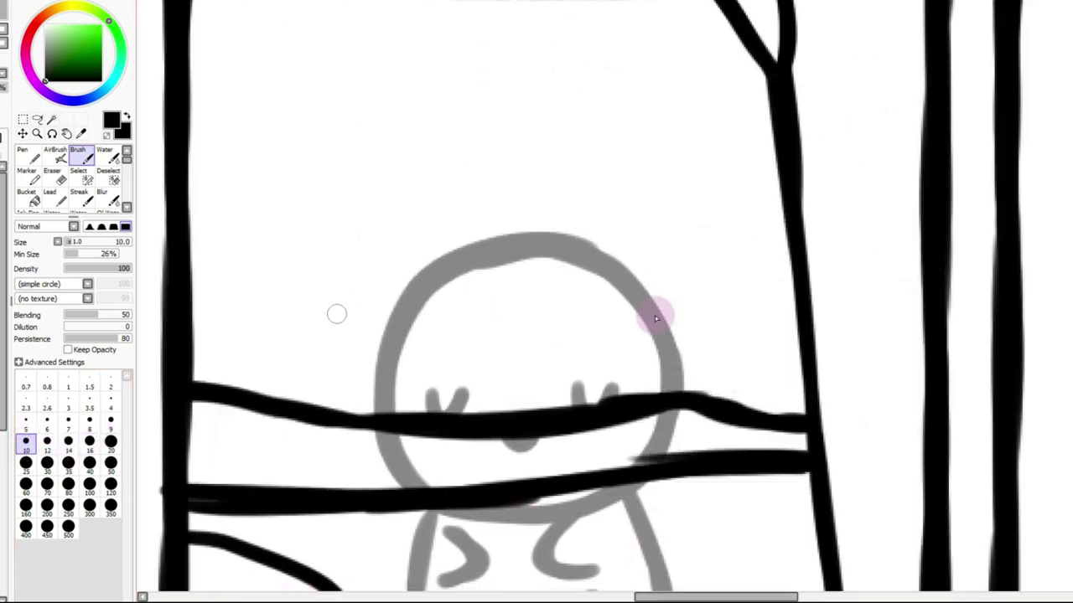
{"action": "mouse_move", "coordinate": [630, 299]}
{"action": "left_mouse_down"}
{"action": "mouse_move", "coordinate": [664, 271]}
{"action": "mouse_move", "coordinate": [689, 315]}
{"action": "mouse_move", "coordinate": [665, 349]}
{"action": "mouse_move", "coordinate": [635, 322]}
{"action": "mouse_move", "coordinate": [644, 289]}
{"action": "mouse_move", "coordinate": [686, 304]}
{"action": "mouse_move", "coordinate": [663, 350]}
{"action": "mouse_move", "coordinate": [629, 283]}
{"action": "mouse_move", "coordinate": [670, 270]}
{"action": "mouse_move", "coordinate": [689, 306]}
{"action": "left_mouse_up"}
{"action": "key", "text": "ctrl+z"}
{"action": "mouse_move", "coordinate": [650, 266]}
{"action": "left_mouse_down"}
{"action": "mouse_move", "coordinate": [664, 268]}
{"action": "mouse_move", "coordinate": [662, 289]}
{"action": "left_mouse_up"}
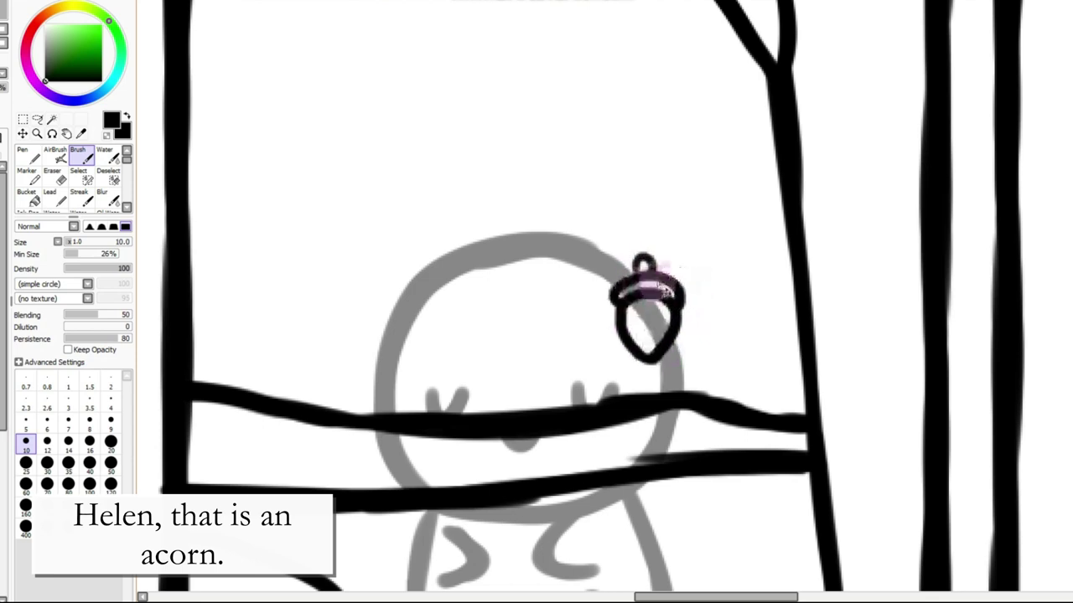
Draw lobed oak leaves on both sides of the acorn and small pointed leaves around it
{"action": "mouse_move", "coordinate": [565, 294]}
{"action": "left_mouse_down"}
{"action": "mouse_move", "coordinate": [620, 299]}
{"action": "mouse_move", "coordinate": [611, 286]}
{"action": "mouse_move", "coordinate": [680, 378]}
{"action": "mouse_move", "coordinate": [726, 363]}
{"action": "mouse_move", "coordinate": [717, 335]}
{"action": "mouse_move", "coordinate": [702, 311]}
{"action": "left_mouse_up"}
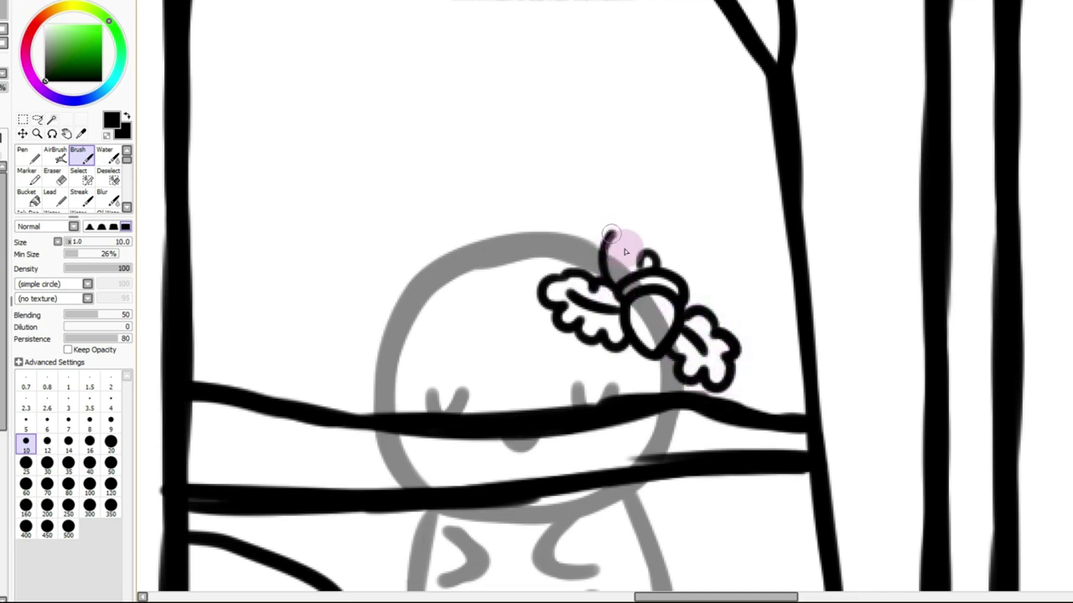
{"action": "left_click_drag", "start_coordinate": [605, 247], "coordinate": [645, 261]}
{"action": "mouse_move", "coordinate": [692, 289]}
{"action": "left_mouse_down"}
{"action": "mouse_move", "coordinate": [725, 294]}
{"action": "mouse_move", "coordinate": [697, 308]}
{"action": "left_mouse_up"}
{"action": "mouse_move", "coordinate": [629, 349]}
{"action": "left_mouse_down"}
{"action": "mouse_move", "coordinate": [634, 378]}
{"action": "mouse_move", "coordinate": [671, 361]}
{"action": "mouse_move", "coordinate": [657, 388]}
{"action": "mouse_move", "coordinate": [669, 336]}
{"action": "mouse_move", "coordinate": [668, 350]}
{"action": "left_mouse_up"}
{"action": "key", "text": "ctrl+z"}
{"action": "key", "text": "ctrl+z"}
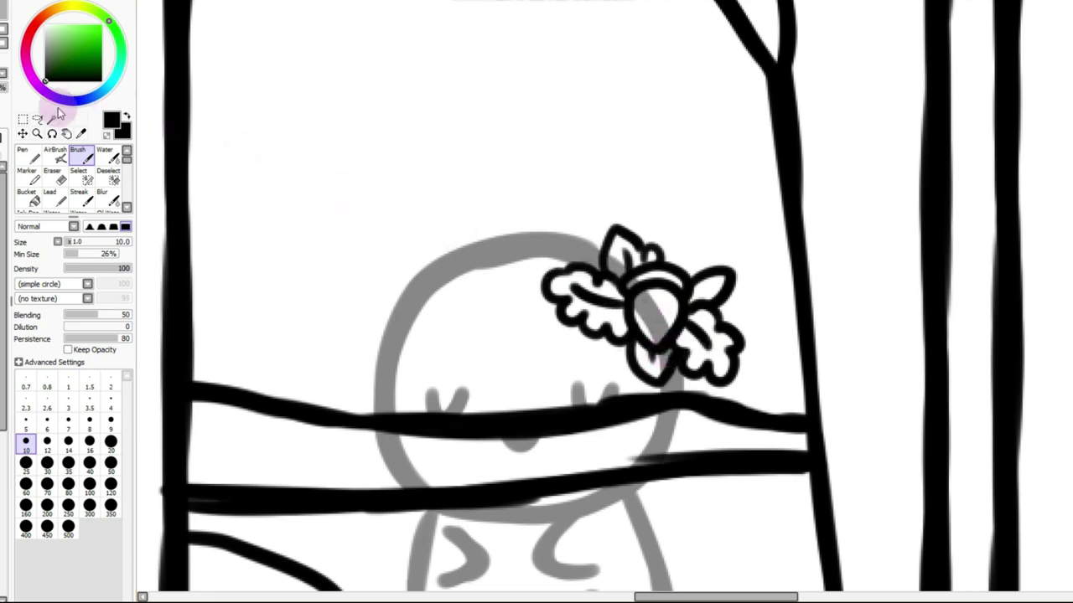
Scale down the acorn and leaf ornament and seat it on the upper right edge of the head
{"action": "left_click", "coordinate": [23, 119]}
{"action": "left_click", "coordinate": [26, 276]}
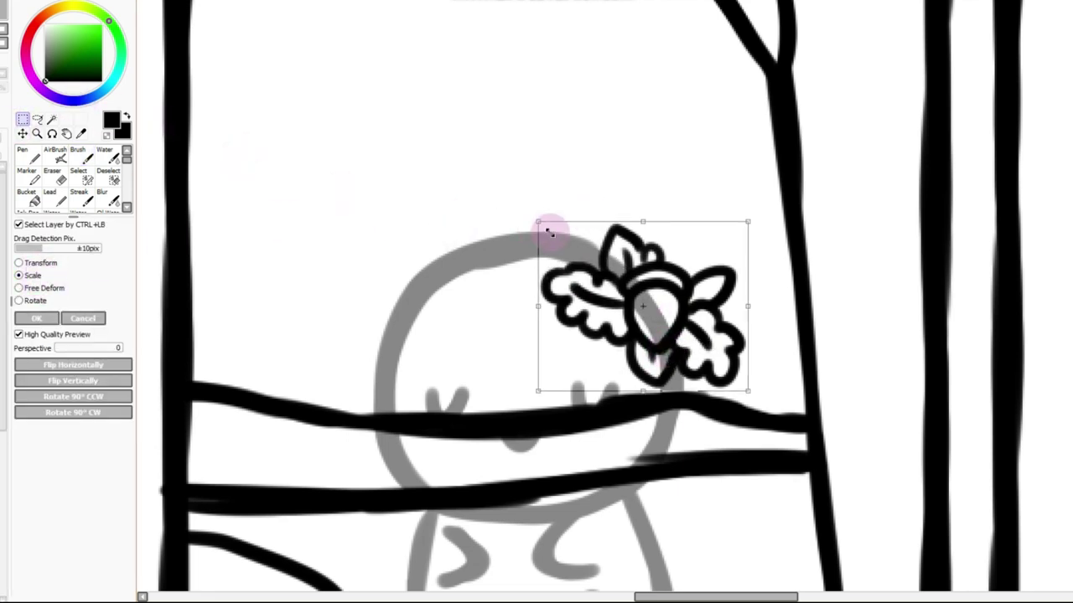
{"action": "left_click_drag", "start_coordinate": [537, 223], "coordinate": [581, 259]}
{"action": "left_click_drag", "start_coordinate": [627, 288], "coordinate": [625, 302]}
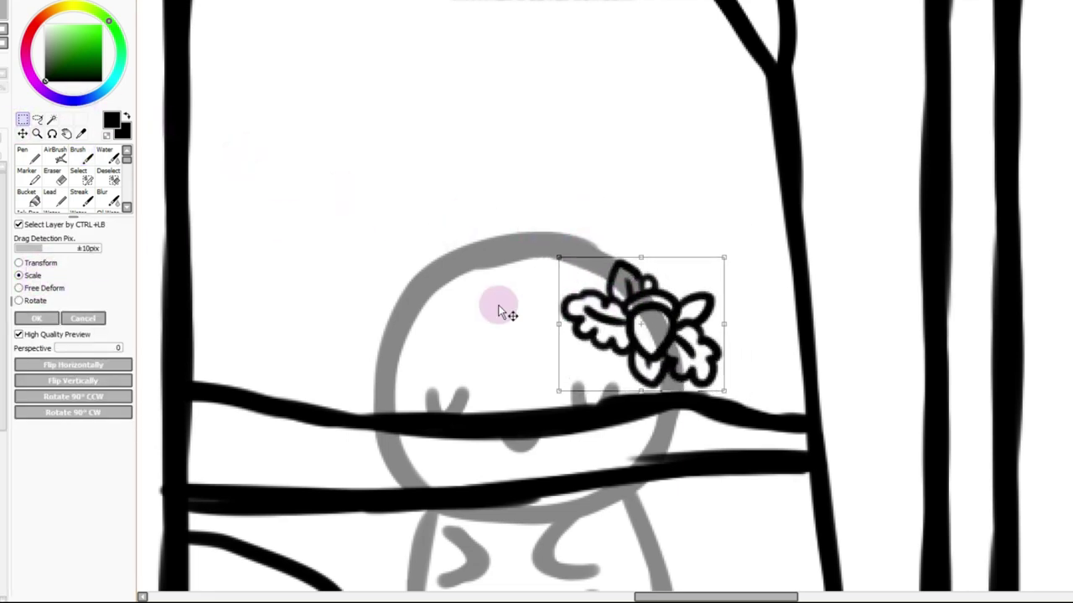
{"action": "left_click", "coordinate": [36, 319]}
Select the insides of the acorn and leaves, restore the character's lines to full opacity, and clear the head outline behind the ornament
{"action": "left_click", "coordinate": [53, 119]}
{"action": "left_click", "coordinate": [630, 285]}
{"action": "key", "text": "ctrl+z"}
{"action": "left_click", "coordinate": [630, 283]}
{"action": "left_click", "coordinate": [652, 323]}
{"action": "left_click", "coordinate": [649, 287]}
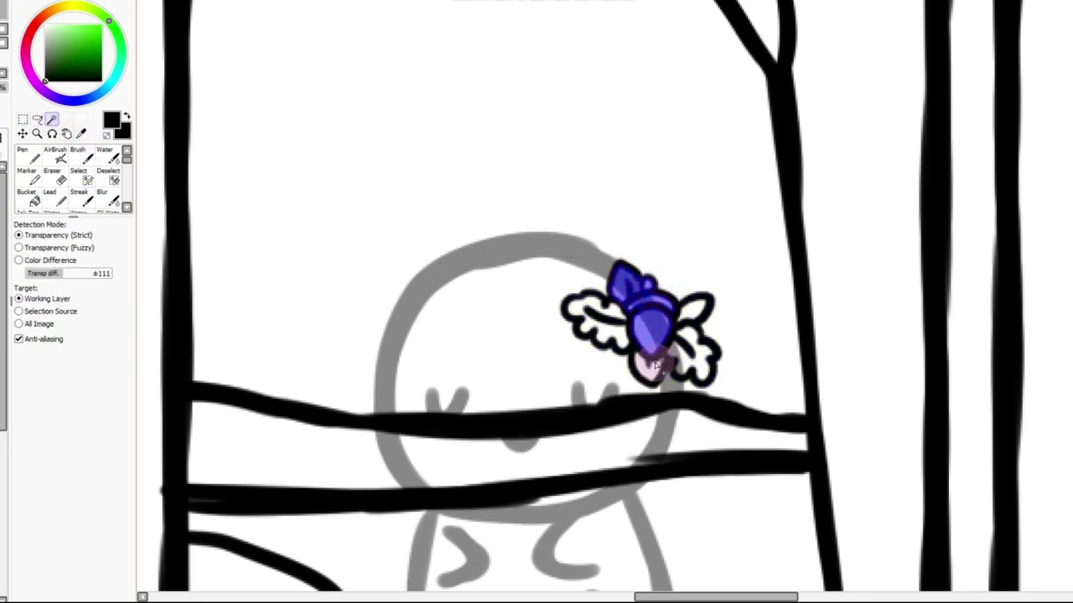
{"action": "left_click", "coordinate": [653, 364]}
{"action": "left_click", "coordinate": [678, 358]}
{"action": "left_click", "coordinate": [616, 330]}
{"action": "left_click", "coordinate": [699, 310], "text": "shift"}
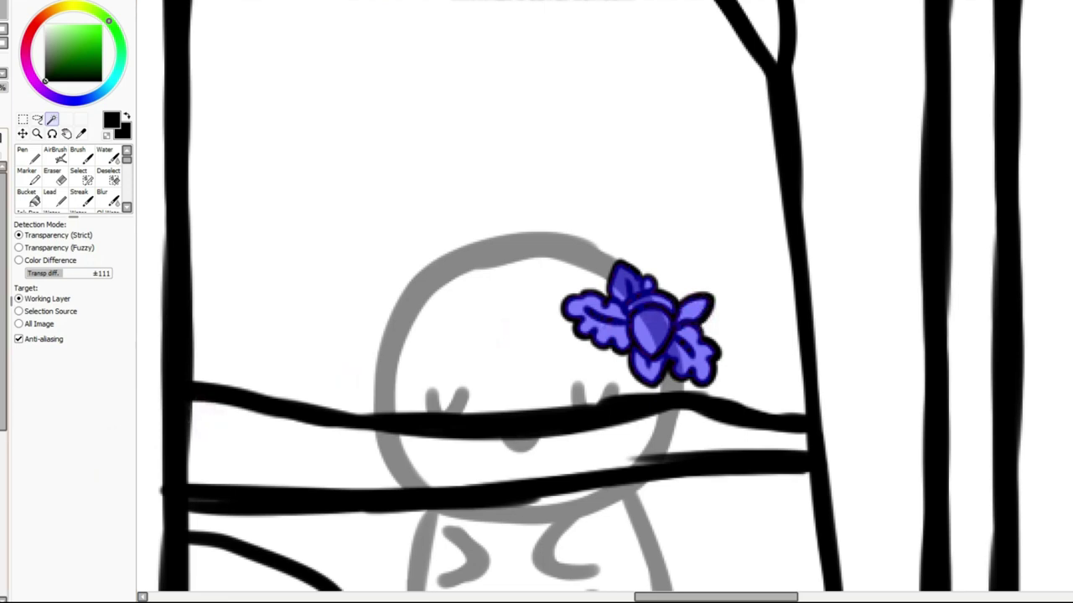
{"action": "mouse_move", "coordinate": [3, 89]}
{"action": "left_mouse_down"}
{"action": "mouse_move", "coordinate": [72, 78]}
{"action": "mouse_move", "coordinate": [183, 116]}
{"action": "left_mouse_up"}
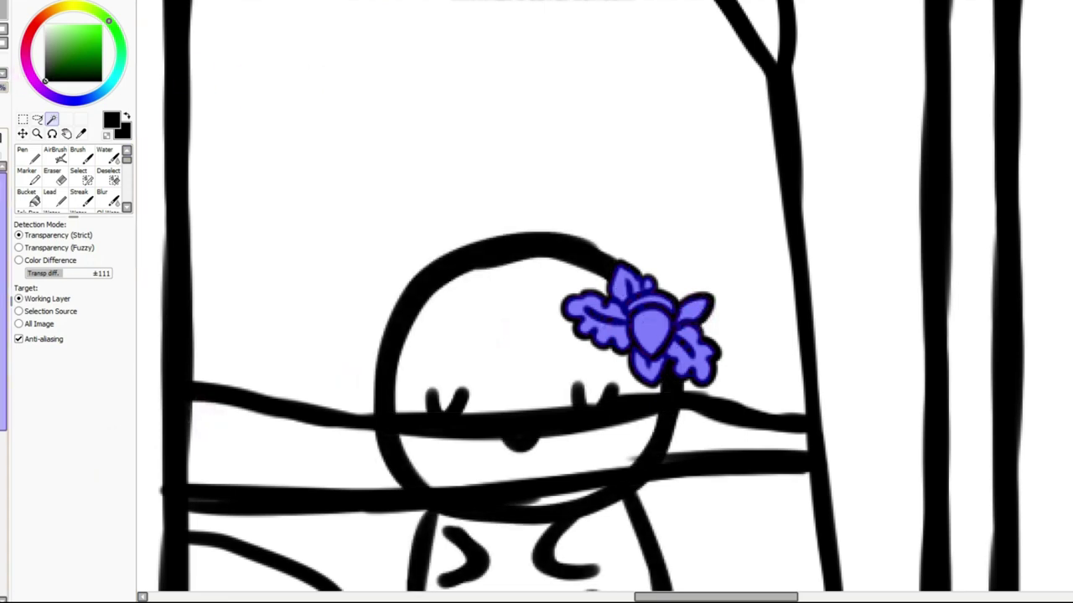
Shift the character and its acorn ornament slightly to the right, closer to the trunk
{"action": "left_click", "coordinate": [22, 119]}
{"action": "left_click", "coordinate": [317, 0]}
{"action": "left_click", "coordinate": [316, 0]}
{"action": "left_click", "coordinate": [318, 0]}
{"action": "left_click", "coordinate": [319, 1]}
{"action": "left_click_drag", "start_coordinate": [555, 323], "coordinate": [568, 327]}
Select the insides of the character's head and body and clear the ground lines crossing them
{"action": "left_click", "coordinate": [52, 120]}
{"action": "left_click", "coordinate": [612, 323]}
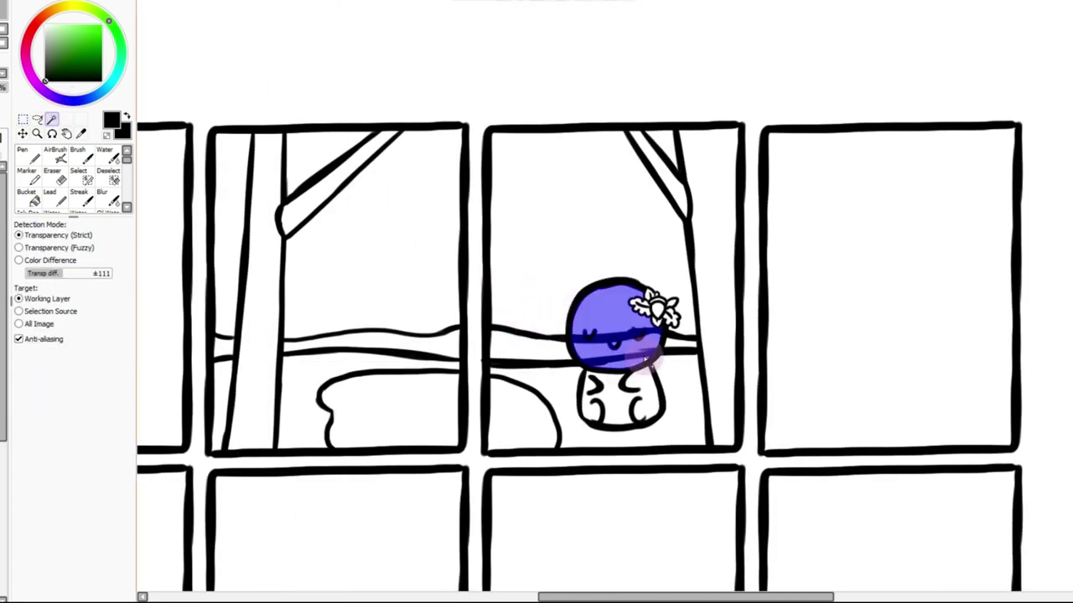
{"action": "left_click", "coordinate": [589, 400]}
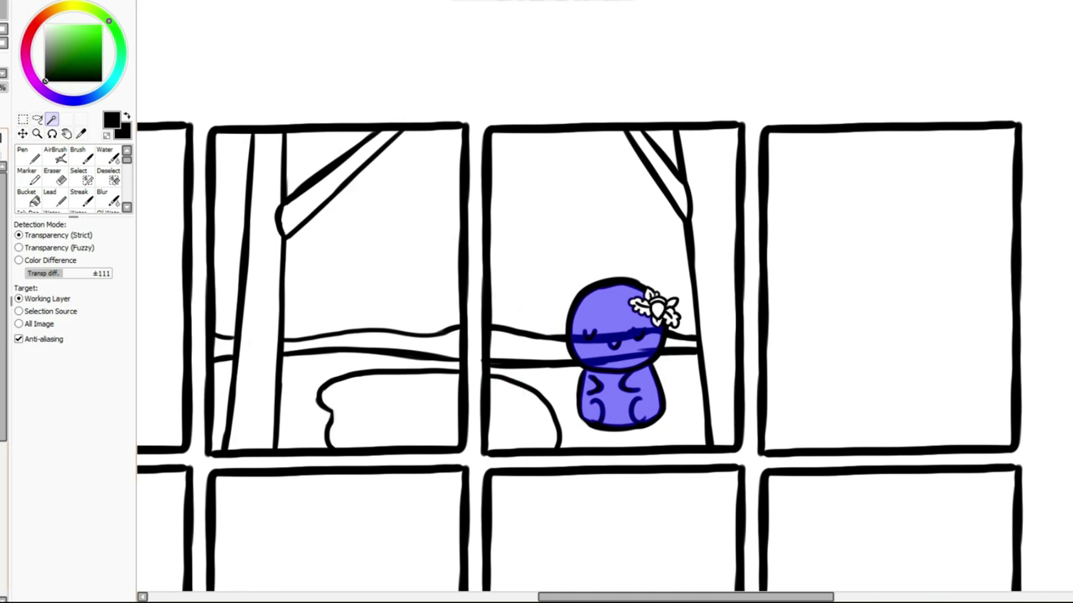
{"action": "left_click", "coordinate": [24, 120]}
{"action": "scroll", "coordinate": [225, 34], "scroll_direction": "down", "scroll_amount": 2}
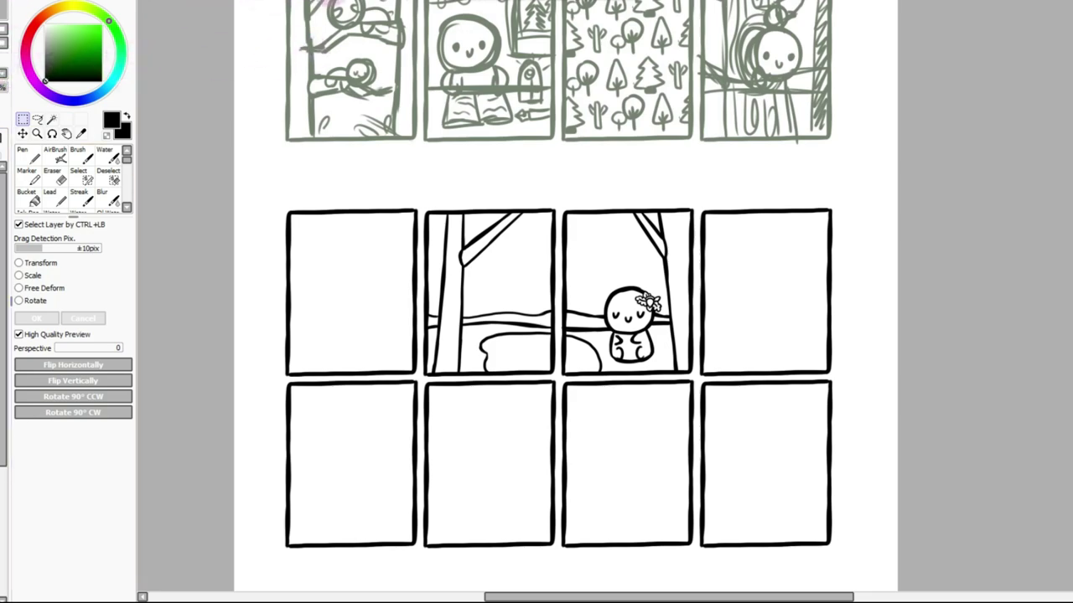
Erase the lower right edge of the character's body and draw pointed grass tufts on both sides of it
{"action": "scroll", "coordinate": [645, 298], "scroll_direction": "up", "scroll_amount": 5}
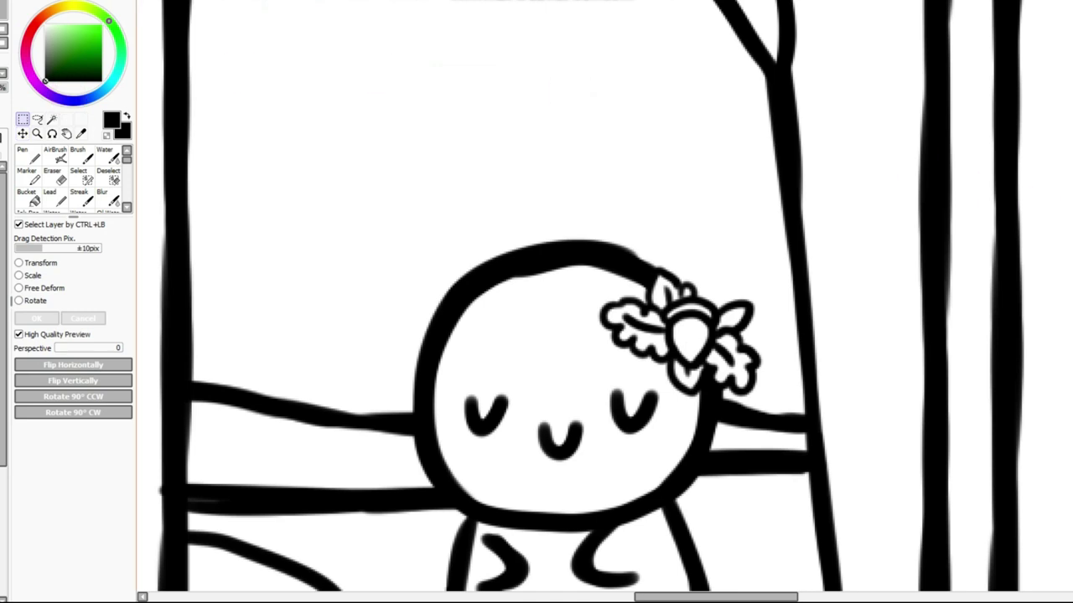
{"action": "scroll", "coordinate": [444, 359], "scroll_direction": "down", "scroll_amount": 3}
{"action": "left_click", "coordinate": [52, 176]}
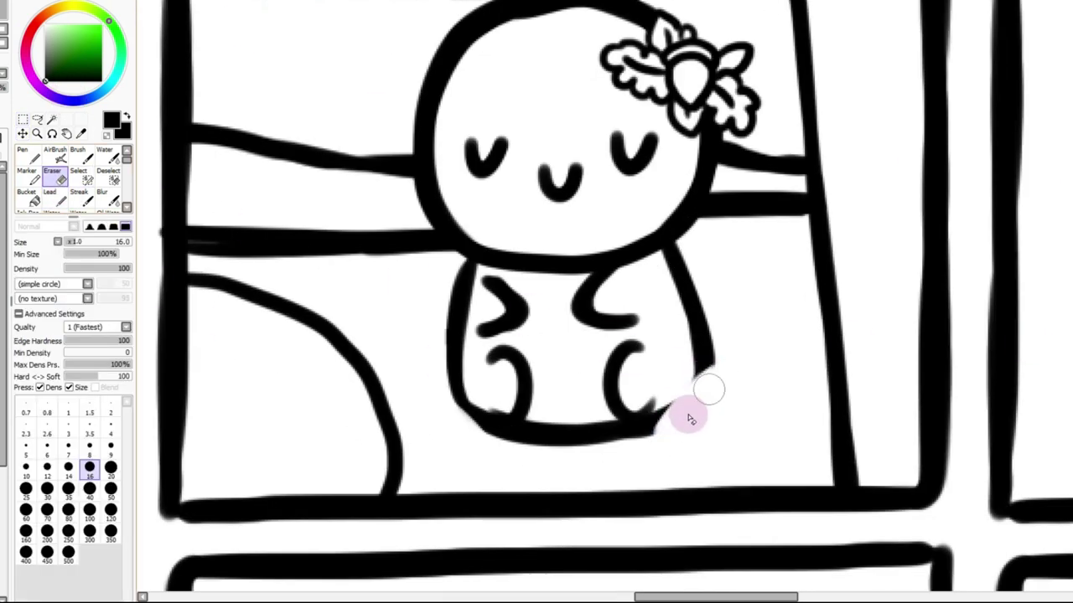
{"action": "left_click_drag", "start_coordinate": [688, 418], "coordinate": [710, 388]}
{"action": "left_click", "coordinate": [79, 157]}
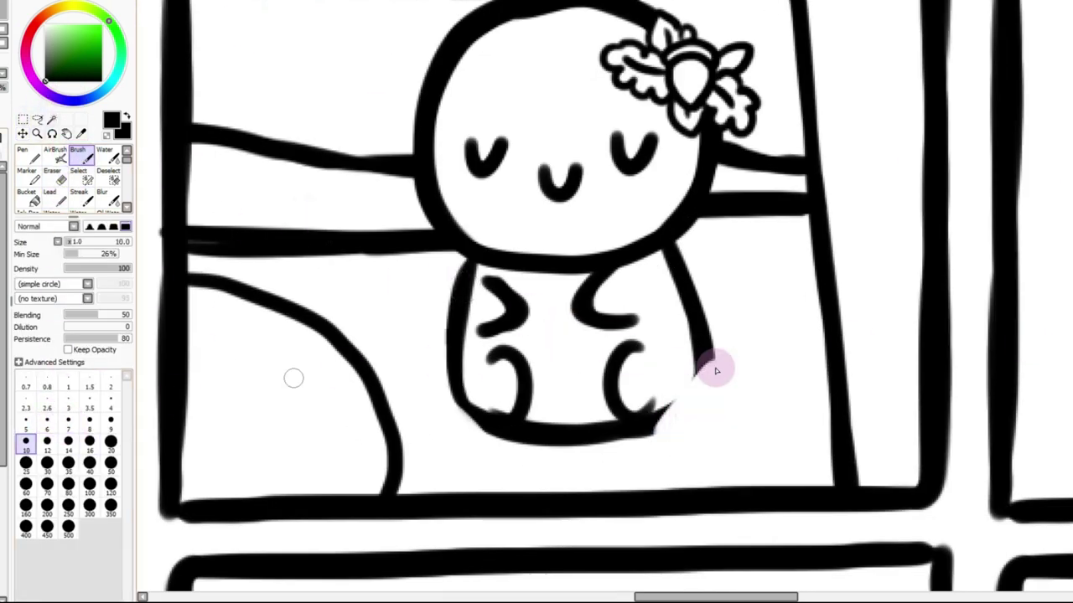
{"action": "mouse_move", "coordinate": [654, 434]}
{"action": "left_mouse_down"}
{"action": "mouse_move", "coordinate": [664, 396]}
{"action": "mouse_move", "coordinate": [679, 419]}
{"action": "mouse_move", "coordinate": [702, 352]}
{"action": "mouse_move", "coordinate": [708, 394]}
{"action": "mouse_move", "coordinate": [714, 358]}
{"action": "mouse_move", "coordinate": [729, 350]}
{"action": "mouse_move", "coordinate": [724, 410]}
{"action": "mouse_move", "coordinate": [742, 405]}
{"action": "mouse_move", "coordinate": [741, 392]}
{"action": "mouse_move", "coordinate": [742, 428]}
{"action": "left_mouse_up"}
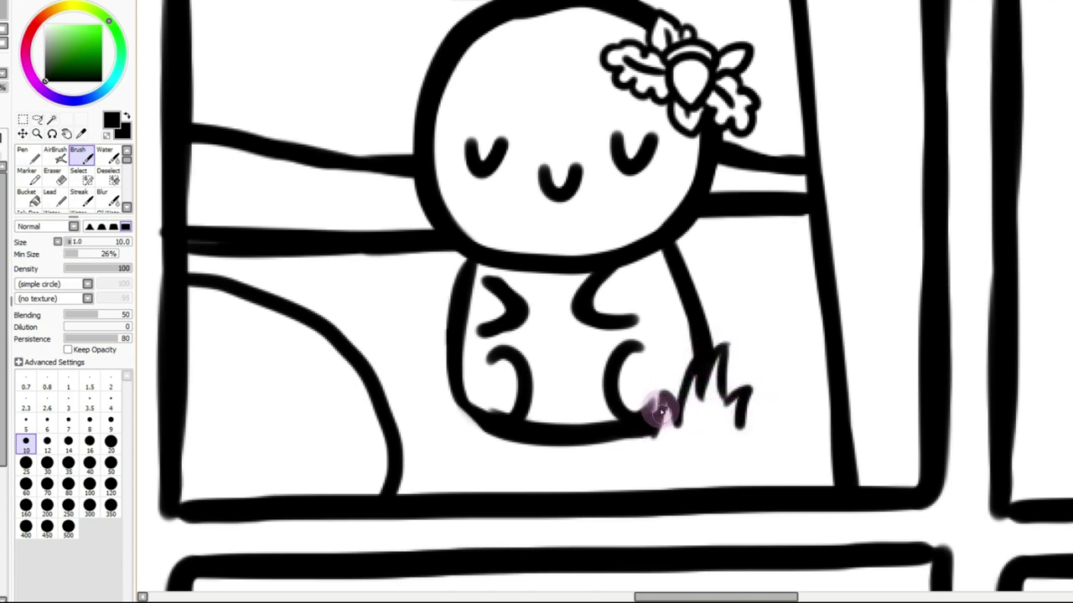
{"action": "mouse_move", "coordinate": [458, 394]}
{"action": "left_mouse_down"}
{"action": "mouse_move", "coordinate": [437, 367]}
{"action": "mouse_move", "coordinate": [409, 383]}
{"action": "mouse_move", "coordinate": [426, 412]}
{"action": "left_mouse_up"}
Dot small pairs of specks over the ground around the character in the third panel
{"action": "left_click", "coordinate": [746, 286]}
{"action": "left_click", "coordinate": [349, 287]}
{"action": "left_click", "coordinate": [362, 285]}
{"action": "left_click", "coordinate": [769, 453]}
{"action": "left_click", "coordinate": [784, 451]}
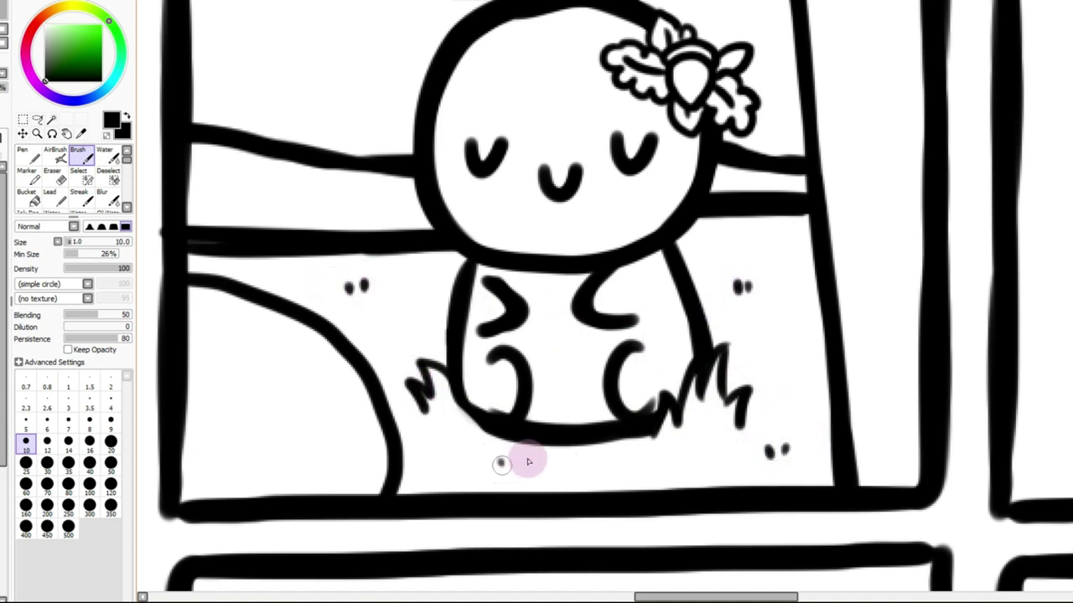
{"action": "left_click", "coordinate": [784, 343]}
{"action": "left_click", "coordinate": [799, 344]}
{"action": "left_click", "coordinate": [761, 286]}
{"action": "left_click", "coordinate": [752, 239]}
Draw two grass tufts and small pairs of dots on the ground between the trunk and the pond in the second panel
{"action": "left_click_drag", "start_coordinate": [696, 597], "coordinate": [575, 597]}
{"action": "left_click_drag", "start_coordinate": [358, 293], "coordinate": [407, 268]}
{"action": "mouse_move", "coordinate": [330, 494]}
{"action": "left_mouse_down"}
{"action": "mouse_move", "coordinate": [343, 462]}
{"action": "mouse_move", "coordinate": [387, 474]}
{"action": "mouse_move", "coordinate": [391, 448]}
{"action": "left_mouse_up"}
{"action": "left_click", "coordinate": [390, 400]}
{"action": "left_click", "coordinate": [376, 403]}
{"action": "left_click", "coordinate": [489, 239]}
{"action": "left_click", "coordinate": [500, 236]}
Draw thin curved ripple lines on the pond's surface in the second panel
{"action": "scroll", "coordinate": [645, 297], "scroll_direction": "down", "scroll_amount": 8}
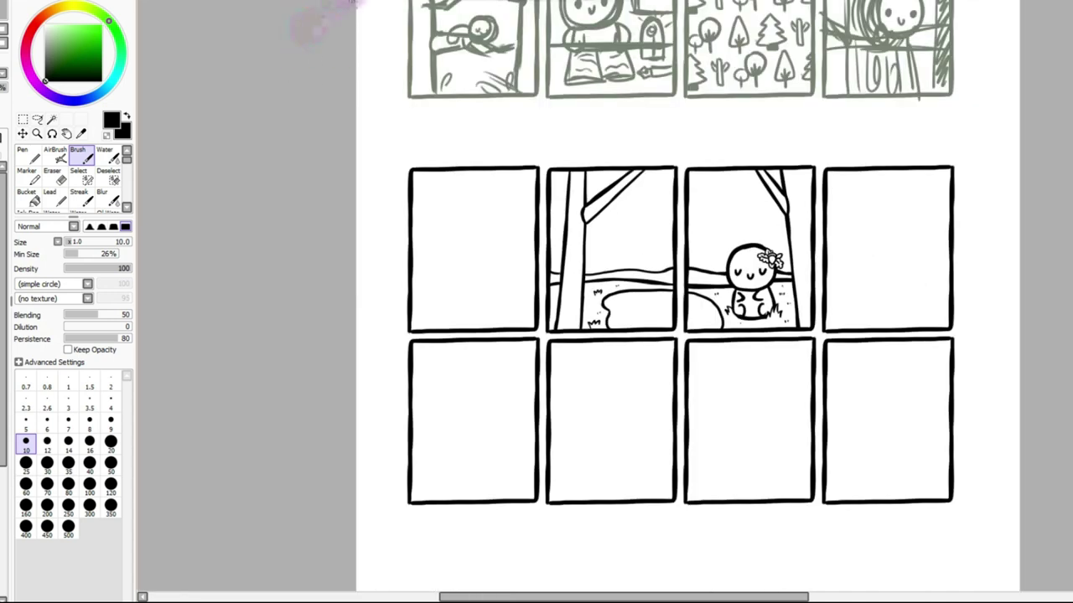
{"action": "key", "text": "plus"}
{"action": "key", "text": "plus"}
{"action": "key", "text": "plus"}
{"action": "mouse_move", "coordinate": [653, 307]}
{"action": "left_mouse_down"}
{"action": "mouse_move", "coordinate": [709, 328]}
{"action": "mouse_move", "coordinate": [734, 328]}
{"action": "left_mouse_up"}
{"action": "left_click_drag", "start_coordinate": [650, 322], "coordinate": [749, 320]}
Draw two cattails with leaf blades at the pond's lower edge and a clump of reeds beside the panel border
{"action": "left_click_drag", "start_coordinate": [580, 432], "coordinate": [567, 366]}
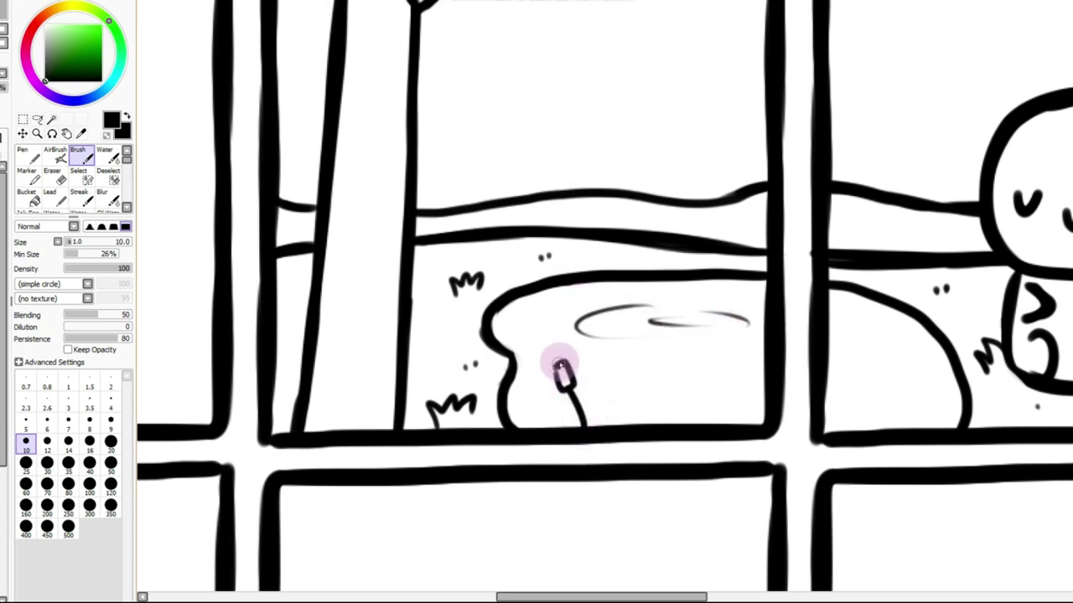
{"action": "mouse_move", "coordinate": [584, 427]}
{"action": "left_mouse_down"}
{"action": "mouse_move", "coordinate": [619, 364]}
{"action": "mouse_move", "coordinate": [621, 382]}
{"action": "mouse_move", "coordinate": [646, 350]}
{"action": "left_mouse_up"}
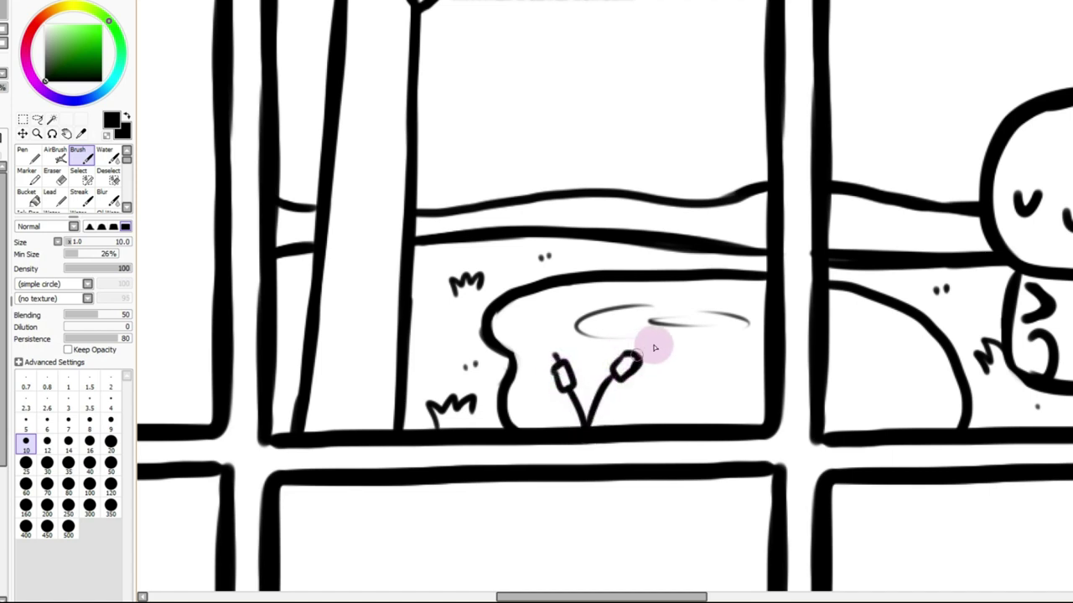
{"action": "mouse_move", "coordinate": [587, 433]}
{"action": "left_mouse_down"}
{"action": "mouse_move", "coordinate": [611, 431]}
{"action": "mouse_move", "coordinate": [538, 402]}
{"action": "mouse_move", "coordinate": [526, 412]}
{"action": "left_mouse_up"}
{"action": "mouse_move", "coordinate": [709, 409]}
{"action": "left_mouse_down"}
{"action": "mouse_move", "coordinate": [741, 419]}
{"action": "mouse_move", "coordinate": [723, 374]}
{"action": "left_mouse_up"}
{"action": "mouse_move", "coordinate": [735, 411]}
{"action": "left_mouse_down"}
{"action": "mouse_move", "coordinate": [756, 355]}
{"action": "mouse_move", "coordinate": [751, 433]}
{"action": "left_mouse_up"}
Add jagged birch bark marks along both edges of the trunk in the second panel
{"action": "left_click_drag", "start_coordinate": [409, 323], "coordinate": [437, 311]}
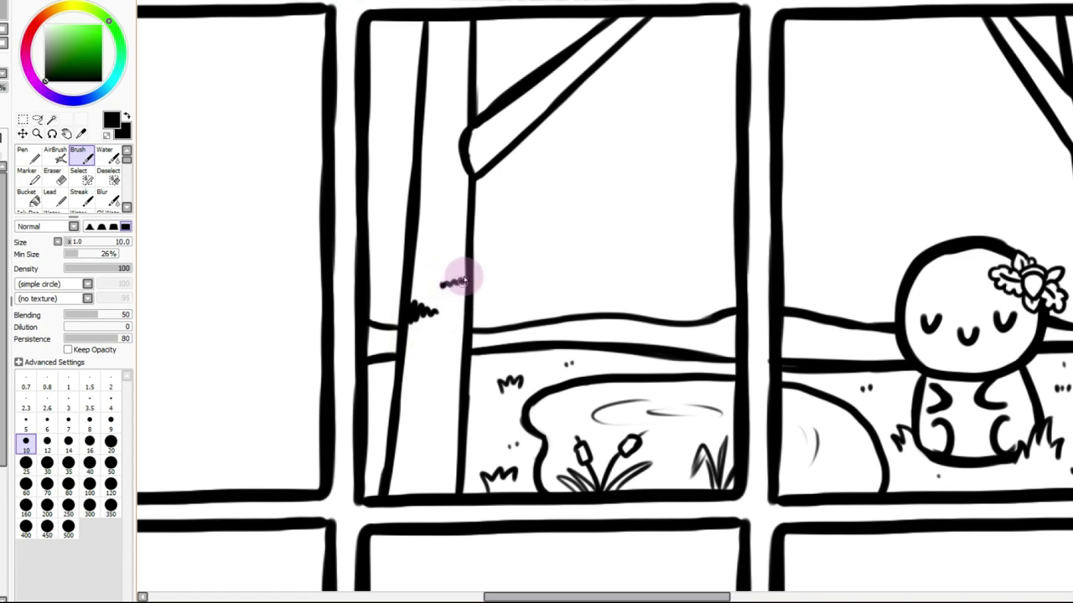
{"action": "left_click_drag", "start_coordinate": [456, 284], "coordinate": [466, 282]}
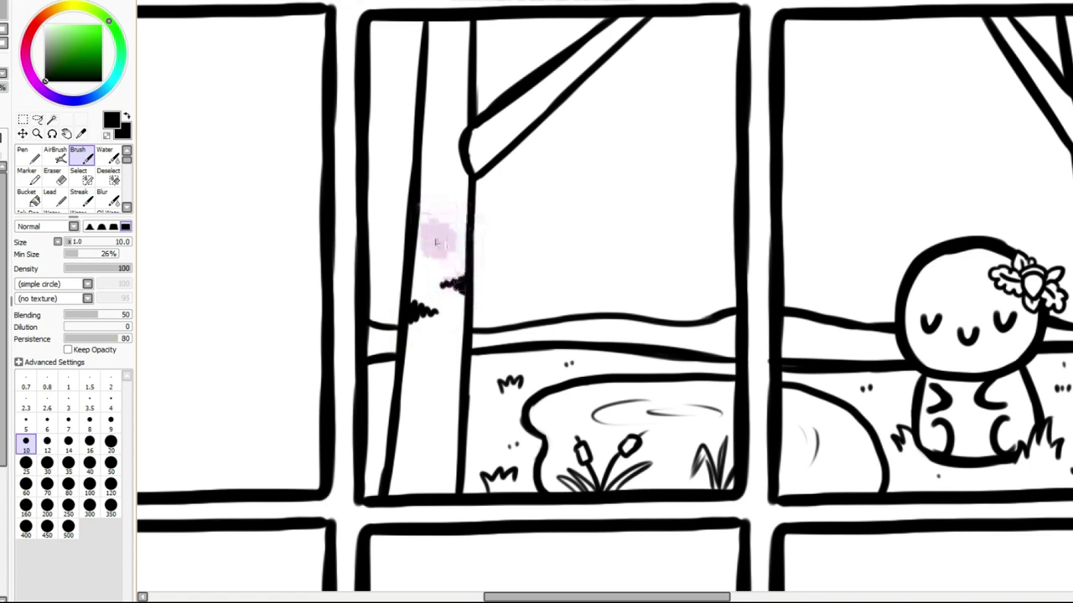
{"action": "mouse_move", "coordinate": [447, 231]}
{"action": "left_mouse_down"}
{"action": "mouse_move", "coordinate": [424, 286]}
{"action": "mouse_move", "coordinate": [434, 252]}
{"action": "left_mouse_up"}
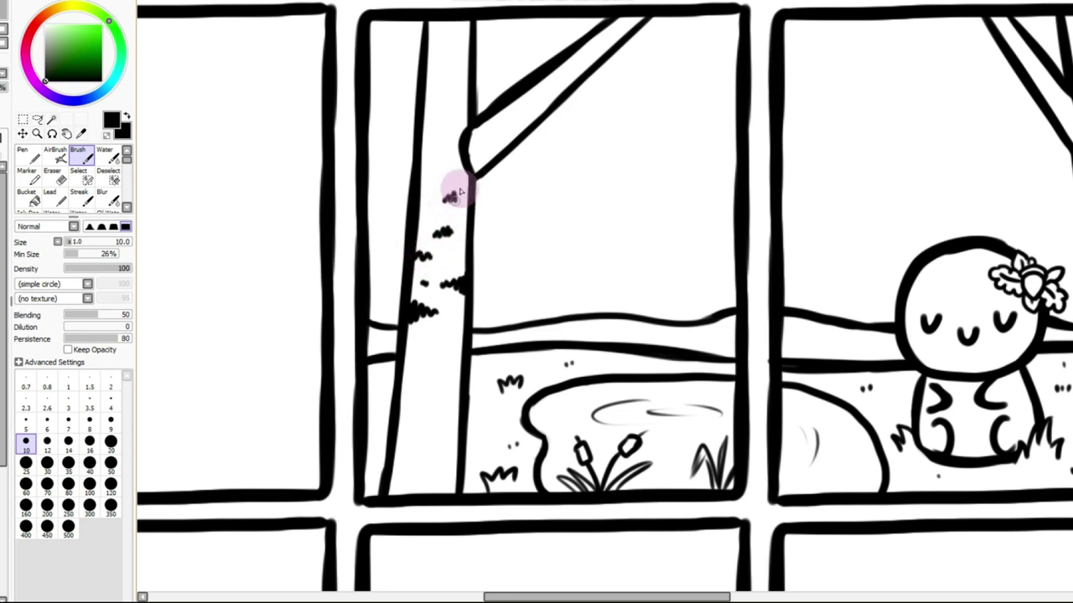
{"action": "mouse_move", "coordinate": [459, 188]}
{"action": "left_mouse_down"}
{"action": "mouse_move", "coordinate": [419, 177]}
{"action": "mouse_move", "coordinate": [455, 171]}
{"action": "left_mouse_up"}
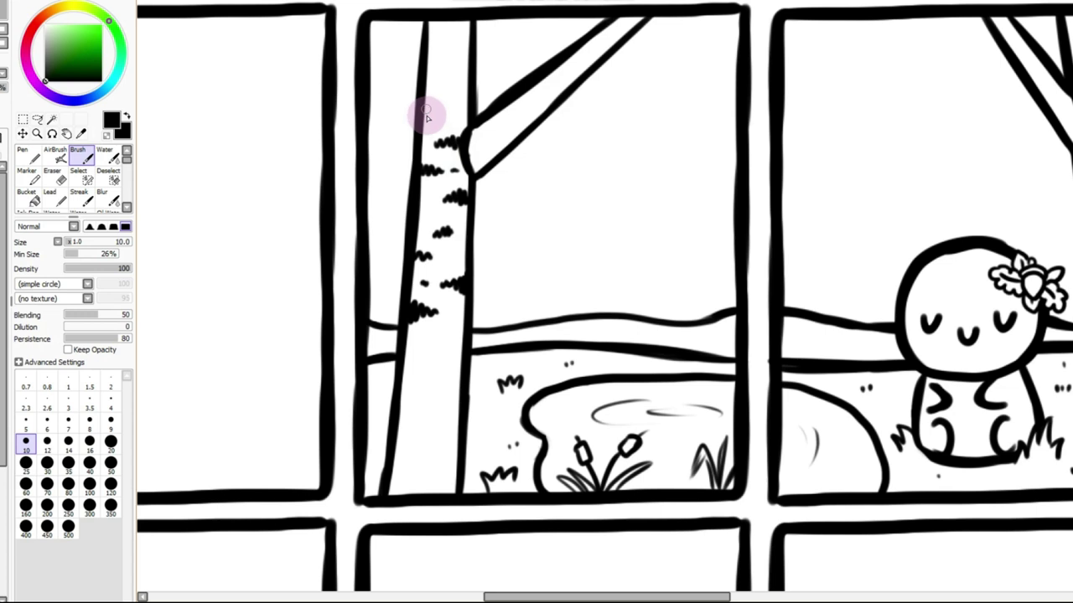
Add small jagged bark marks along the diagonal branch of the birch in the second panel
{"action": "left_click_drag", "start_coordinate": [577, 63], "coordinate": [605, 44]}
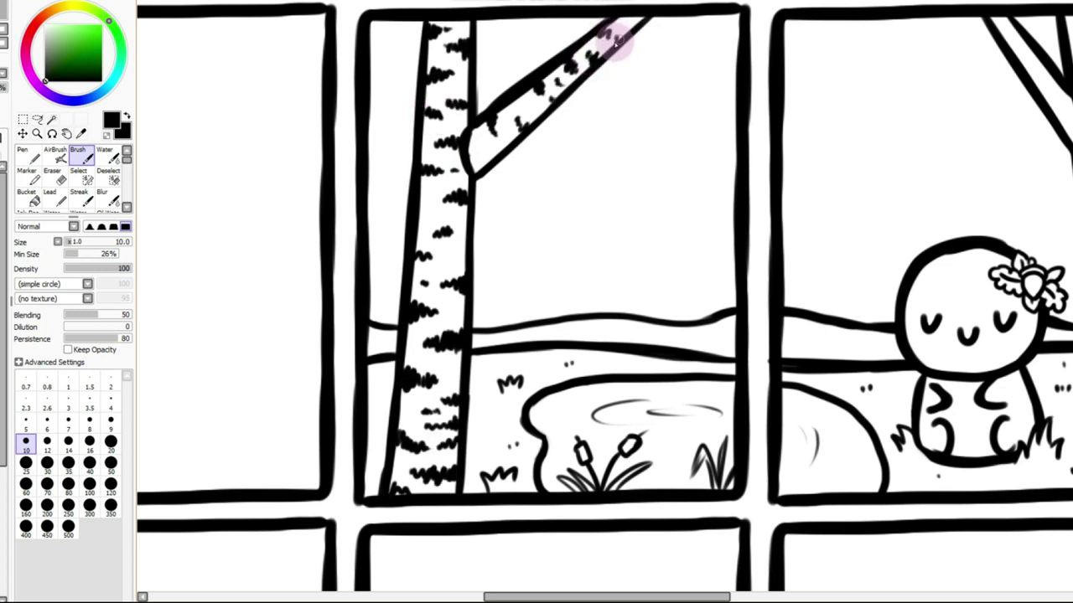
{"action": "left_click_drag", "start_coordinate": [637, 28], "coordinate": [630, 24]}
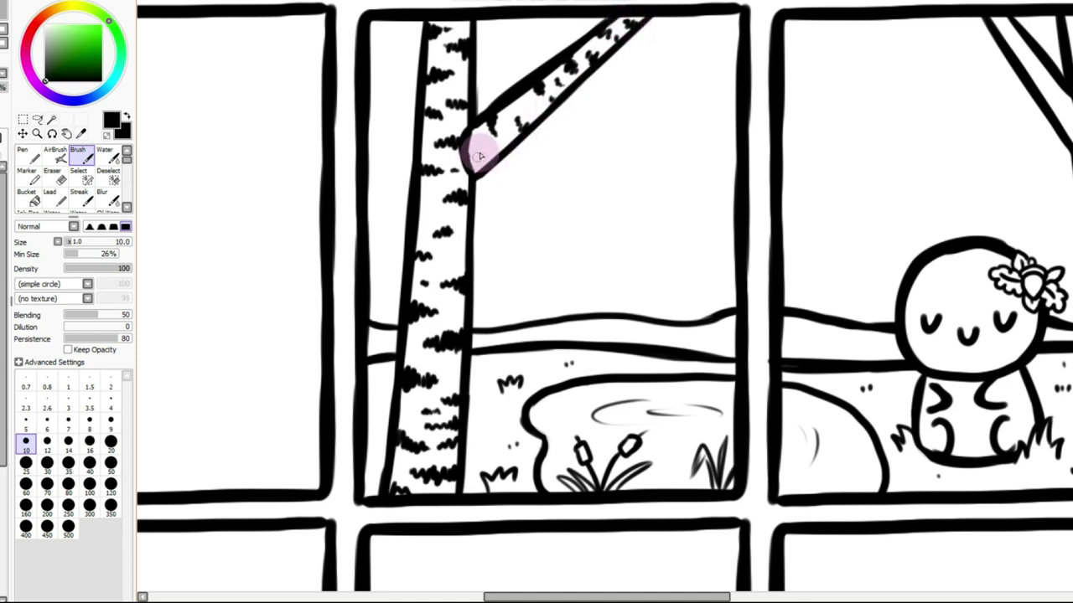
{"action": "mouse_move", "coordinate": [495, 154]}
{"action": "left_mouse_down"}
{"action": "mouse_move", "coordinate": [514, 108]}
{"action": "mouse_move", "coordinate": [586, 99]}
{"action": "left_mouse_up"}
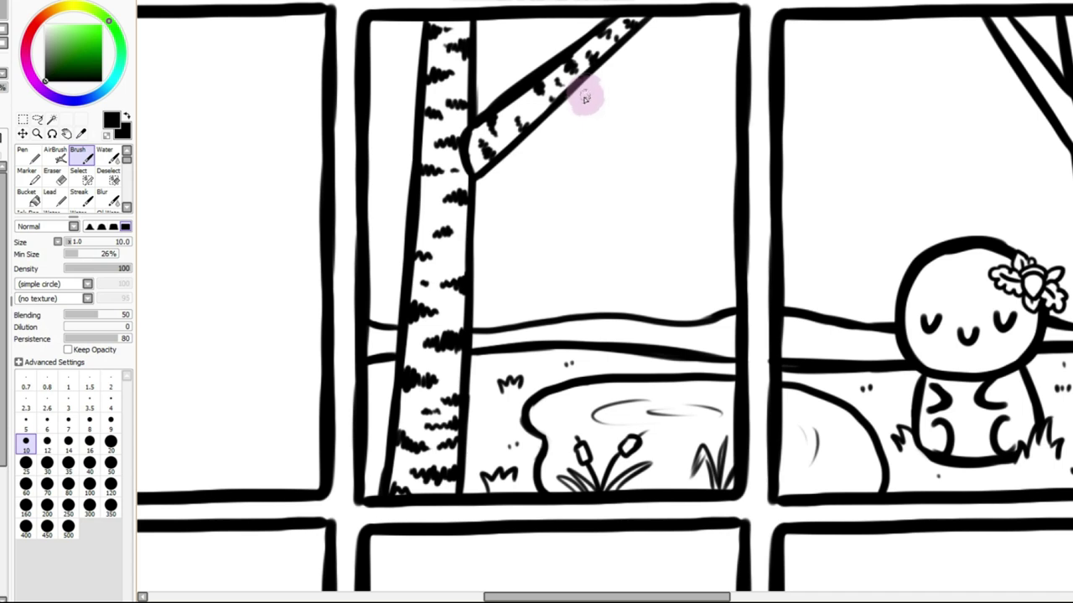
{"action": "left_click_drag", "start_coordinate": [582, 99], "coordinate": [568, 53]}
Add jagged birch bark marks along the trunk and diagonal branch in the third panel
{"action": "scroll", "coordinate": [644, 295], "scroll_direction": "down", "scroll_amount": 2}
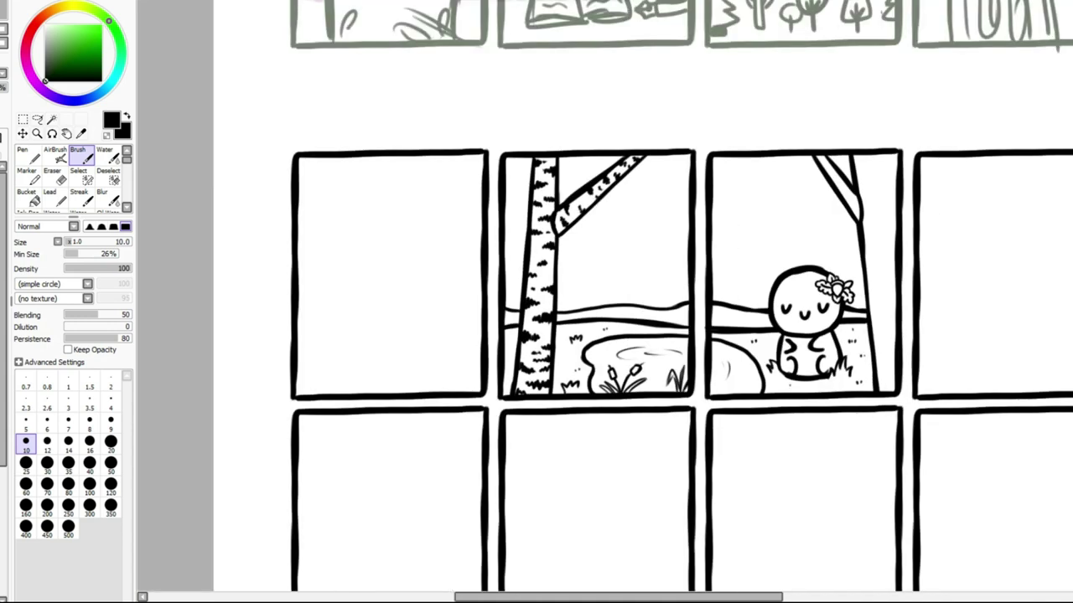
{"action": "scroll", "coordinate": [395, 52], "scroll_direction": "up", "scroll_amount": 2}
{"action": "left_click_drag", "start_coordinate": [657, 598], "coordinate": [781, 595]}
{"action": "mouse_move", "coordinate": [594, 237]}
{"action": "left_mouse_down"}
{"action": "mouse_move", "coordinate": [625, 243]}
{"action": "mouse_move", "coordinate": [629, 187]}
{"action": "mouse_move", "coordinate": [644, 210]}
{"action": "left_mouse_up"}
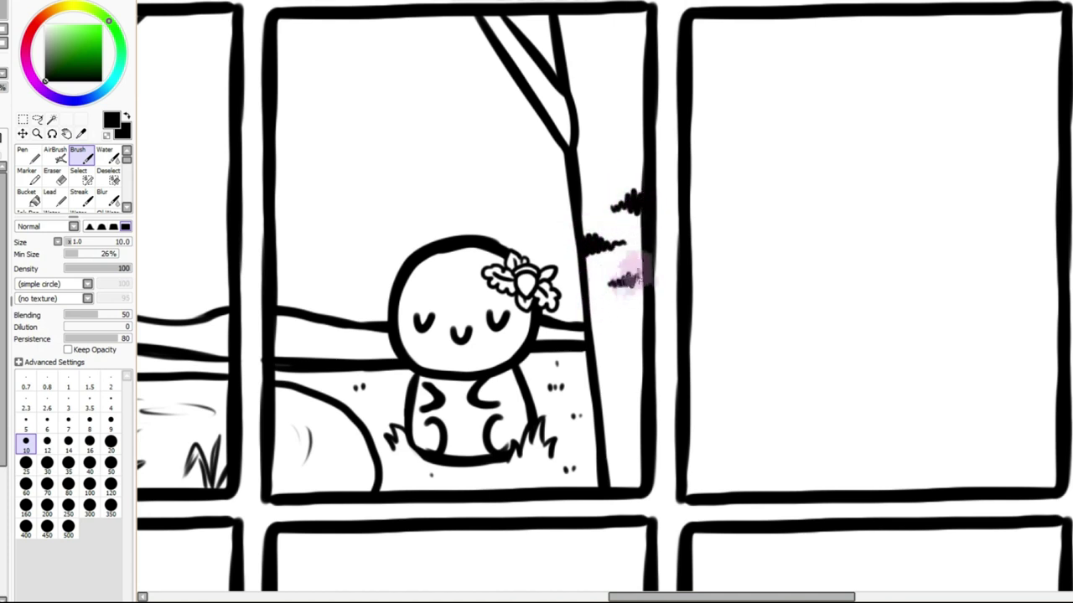
{"action": "left_click_drag", "start_coordinate": [635, 242], "coordinate": [605, 215]}
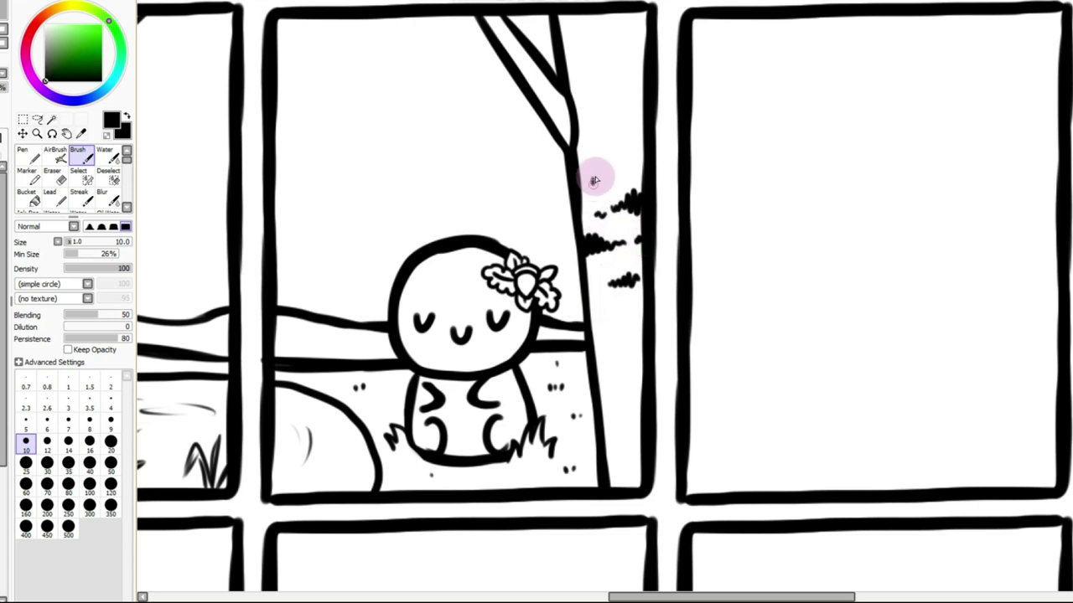
{"action": "left_click_drag", "start_coordinate": [610, 179], "coordinate": [606, 137]}
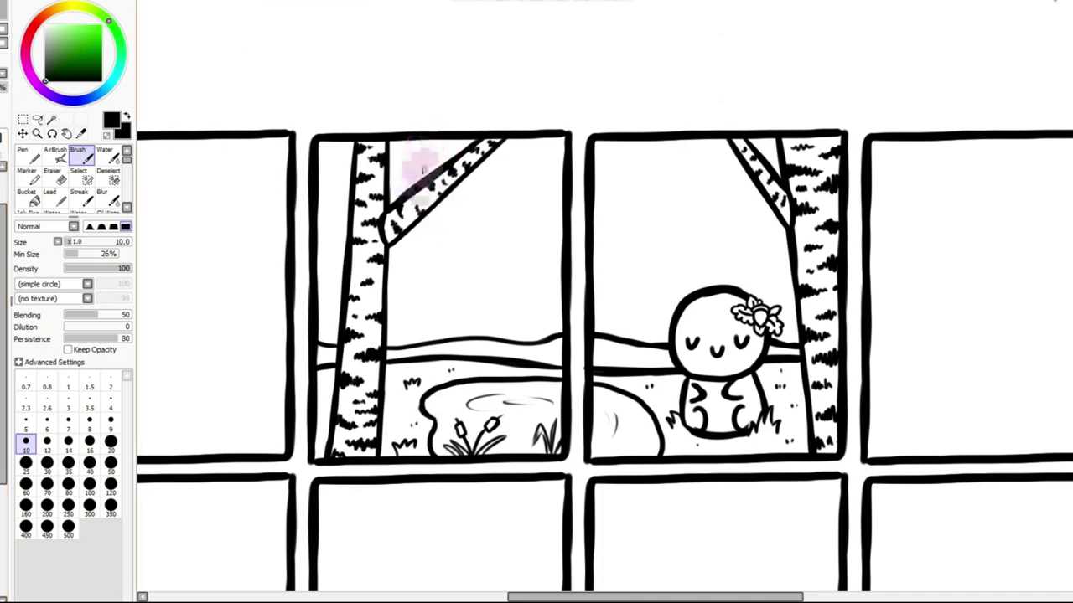
Draw thin background trees with bare branches behind the birches in both panels, plus a leafy tuft at the second panel's thin trunk base
{"action": "left_click_drag", "start_coordinate": [425, 139], "coordinate": [418, 180]}
{"action": "key", "text": "ctrl+z"}
{"action": "left_click_drag", "start_coordinate": [424, 137], "coordinate": [421, 179]}
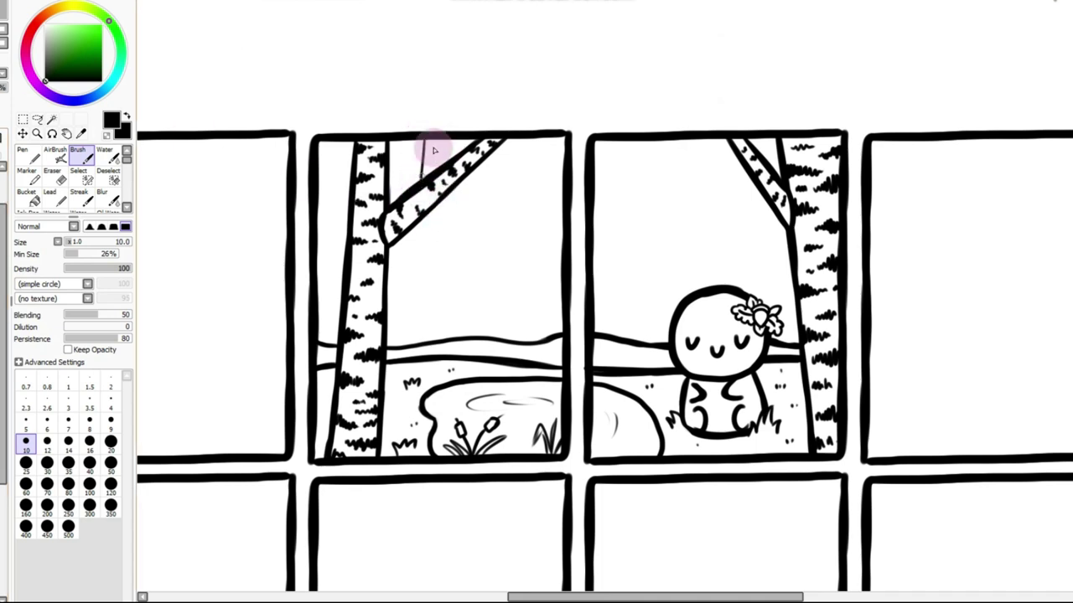
{"action": "left_click_drag", "start_coordinate": [435, 138], "coordinate": [433, 173]}
{"action": "left_click_drag", "start_coordinate": [419, 219], "coordinate": [414, 281]}
{"action": "key", "text": "ctrl+z"}
{"action": "left_click_drag", "start_coordinate": [419, 180], "coordinate": [396, 360]}
{"action": "left_click_drag", "start_coordinate": [432, 189], "coordinate": [417, 346]}
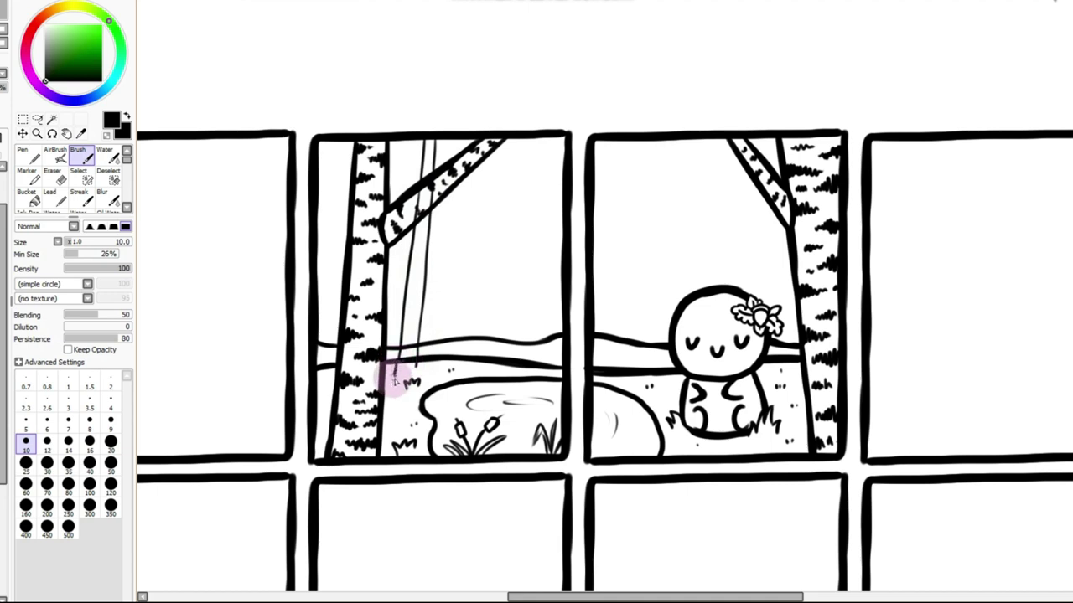
{"action": "mouse_move", "coordinate": [388, 357]}
{"action": "left_mouse_down"}
{"action": "mouse_move", "coordinate": [430, 368]}
{"action": "mouse_move", "coordinate": [412, 373]}
{"action": "mouse_move", "coordinate": [434, 353]}
{"action": "mouse_move", "coordinate": [406, 380]}
{"action": "left_mouse_up"}
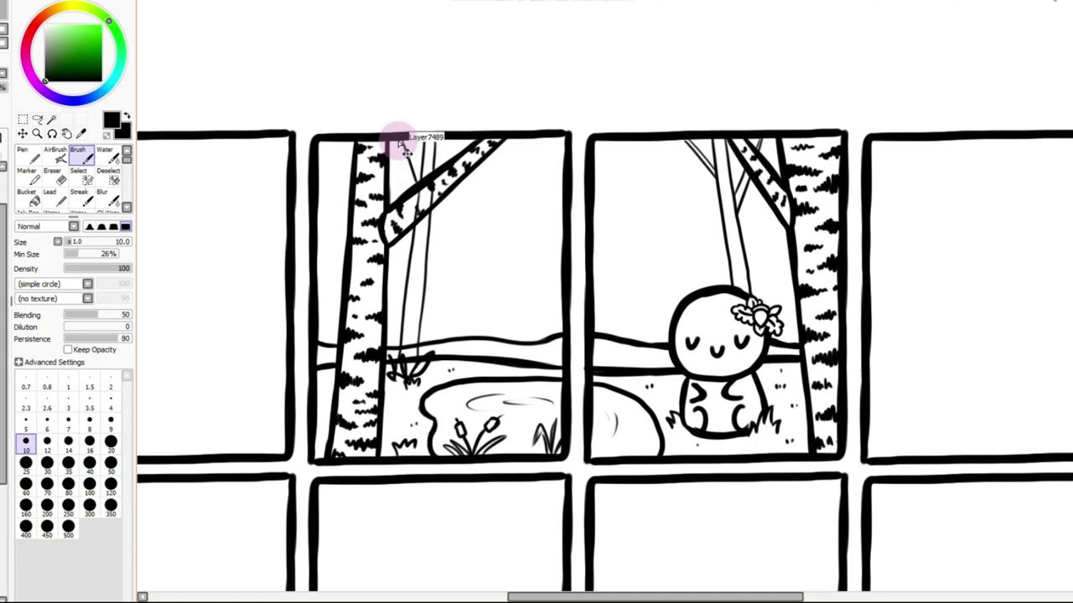
{"action": "left_click_drag", "start_coordinate": [400, 141], "coordinate": [414, 186]}
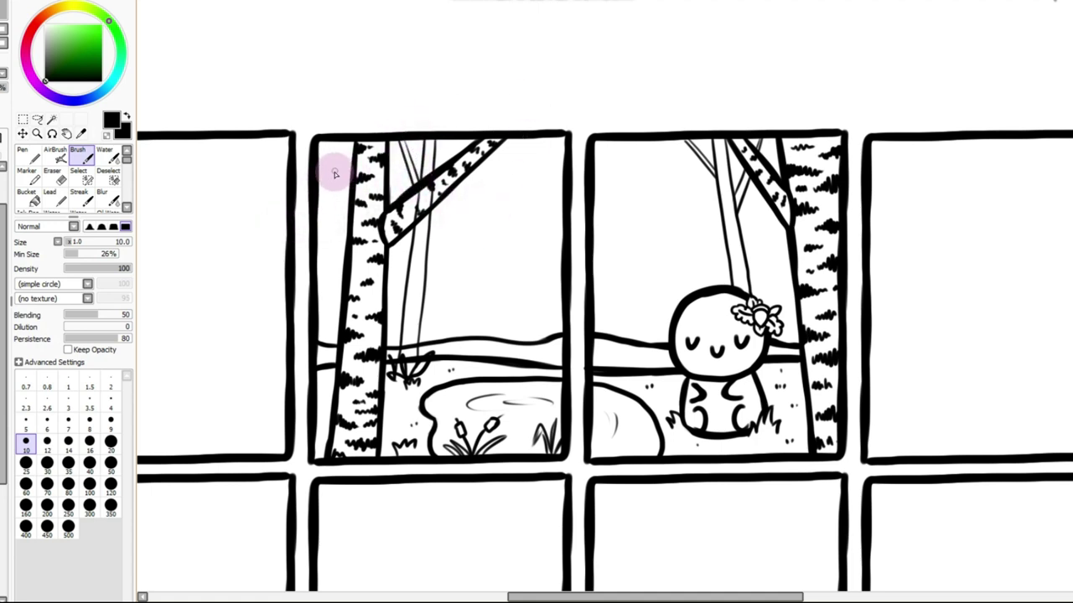
Review the inked panels against the rough sketches on the whole page
{"action": "left_click", "coordinate": [316, 2]}
{"action": "left_click", "coordinate": [317, 2]}
{"action": "left_click", "coordinate": [304, 0]}
{"action": "left_click", "coordinate": [304, 1]}
{"action": "left_click", "coordinate": [304, 1]}
{"action": "left_click", "coordinate": [305, 1]}
{"action": "left_click", "coordinate": [304, 1]}
{"action": "left_click", "coordinate": [304, 1]}
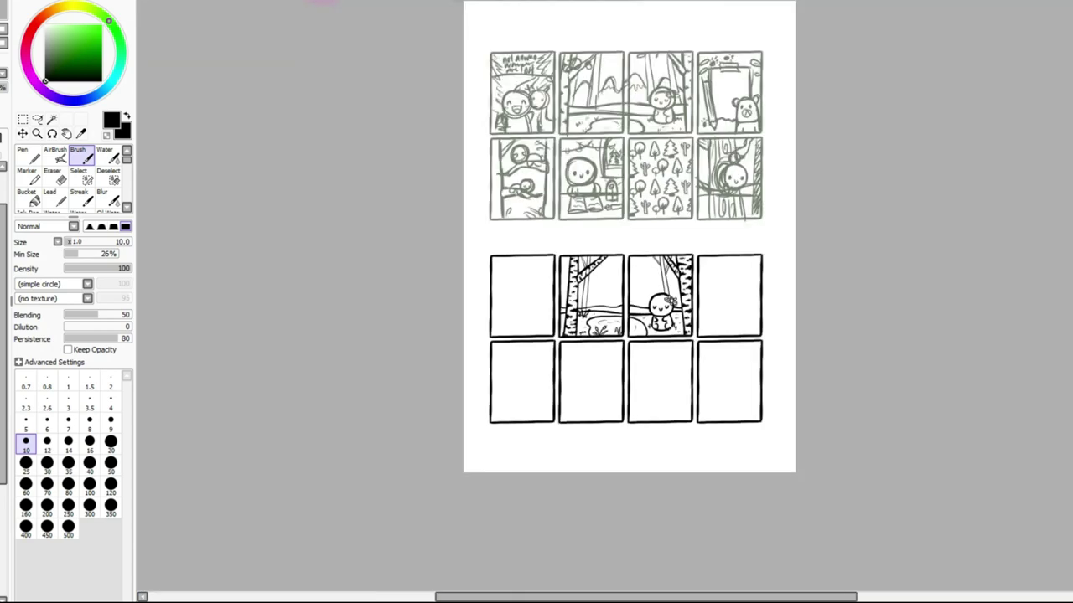
{"action": "left_click", "coordinate": [320, 2]}
{"action": "scroll", "coordinate": [322, 2], "scroll_direction": "up", "scroll_amount": 4}
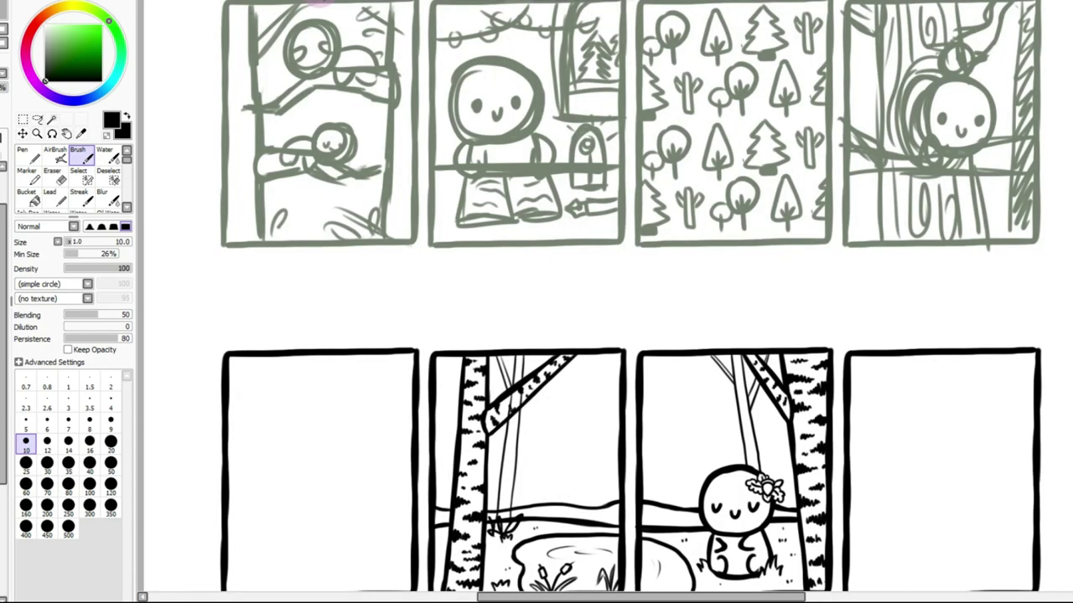
{"action": "scroll", "coordinate": [933, 232], "scroll_direction": "down", "scroll_amount": 5}
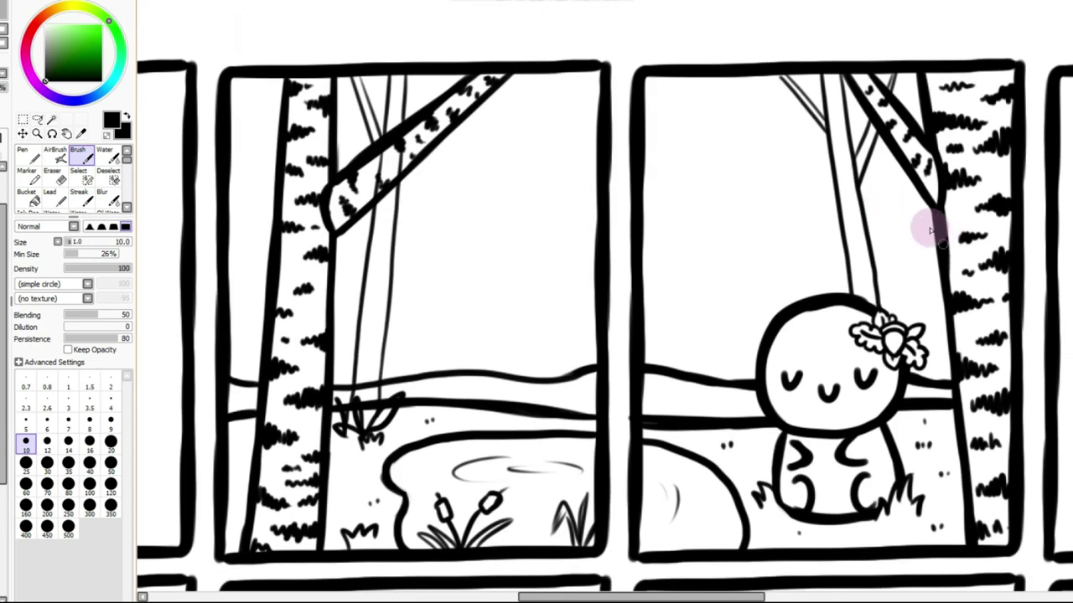
Draw another narrow background trunk between the thin tree and the birch in the third panel
{"action": "left_click_drag", "start_coordinate": [901, 174], "coordinate": [897, 311]}
{"action": "left_click_drag", "start_coordinate": [910, 179], "coordinate": [917, 299]}
{"action": "left_click_drag", "start_coordinate": [908, 70], "coordinate": [907, 114]}
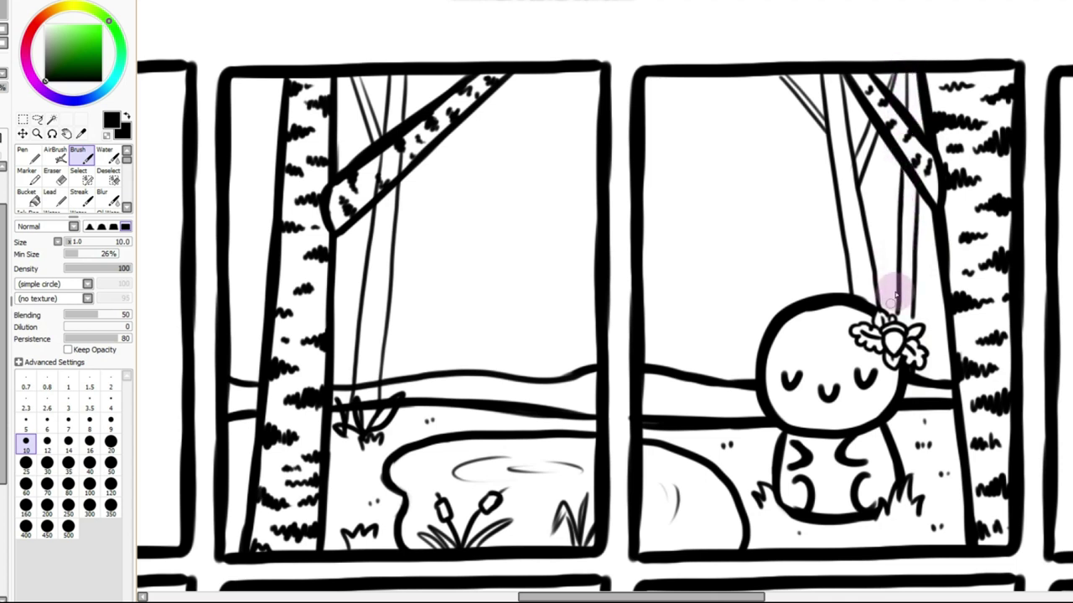
Erase the lines that overlap the thin background tree in the second panel with a size 9 eraser
{"action": "left_click", "coordinate": [52, 177]}
{"action": "mouse_move", "coordinate": [416, 136]}
{"action": "left_mouse_down"}
{"action": "mouse_move", "coordinate": [359, 202]}
{"action": "mouse_move", "coordinate": [408, 175]}
{"action": "left_mouse_up"}
{"action": "mouse_move", "coordinate": [360, 413]}
{"action": "left_mouse_down"}
{"action": "mouse_move", "coordinate": [366, 372]}
{"action": "mouse_move", "coordinate": [364, 431]}
{"action": "left_mouse_up"}
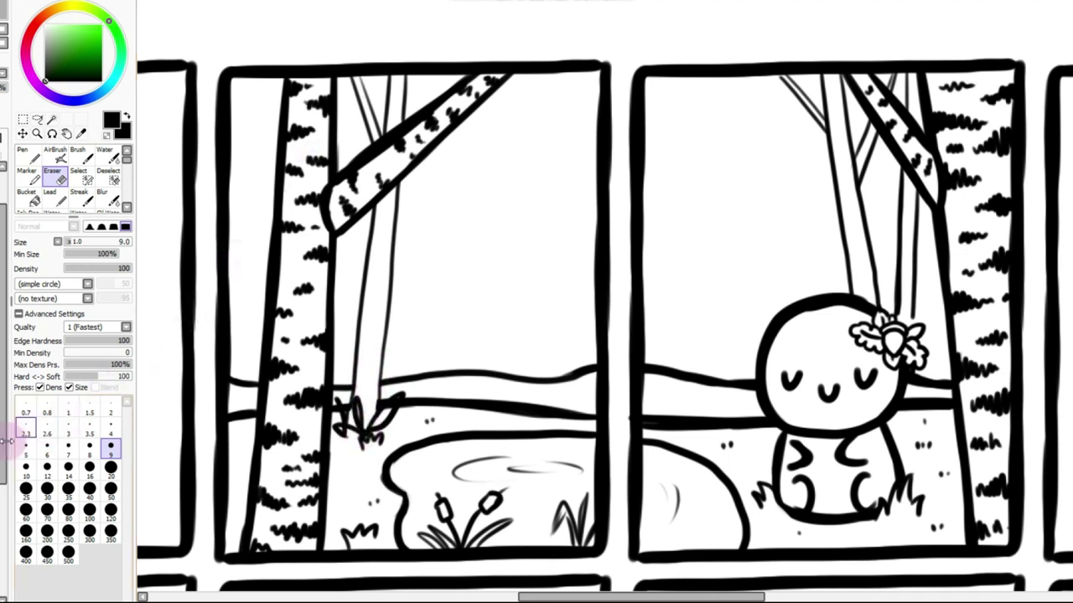
Draw a wavy mountain outline with the size 10 brush across both panels, behind the trees and character
{"action": "left_click", "coordinate": [78, 156]}
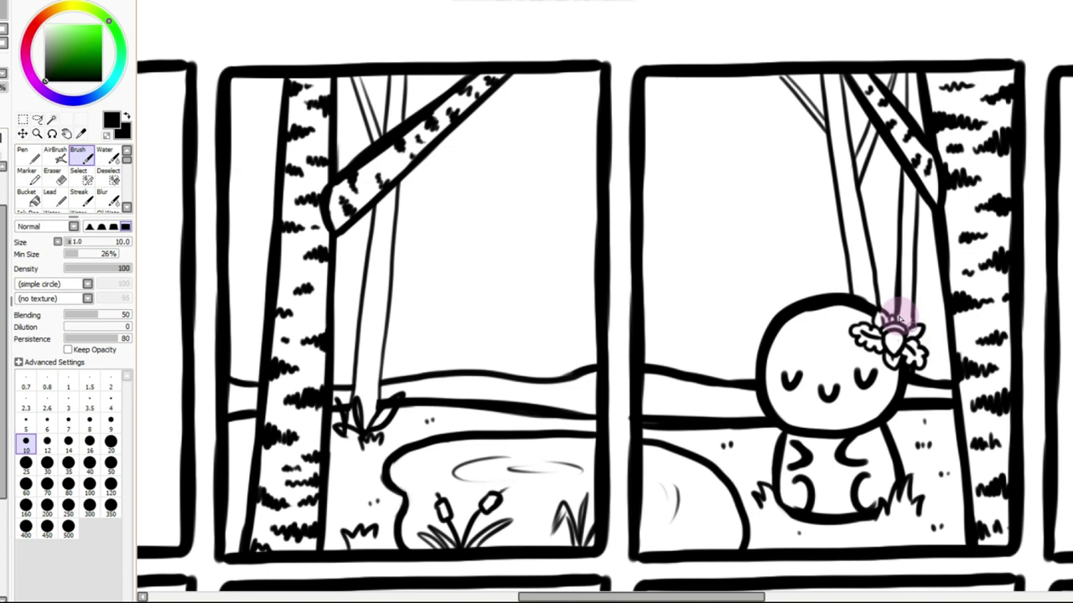
{"action": "left_click_drag", "start_coordinate": [232, 348], "coordinate": [268, 312]}
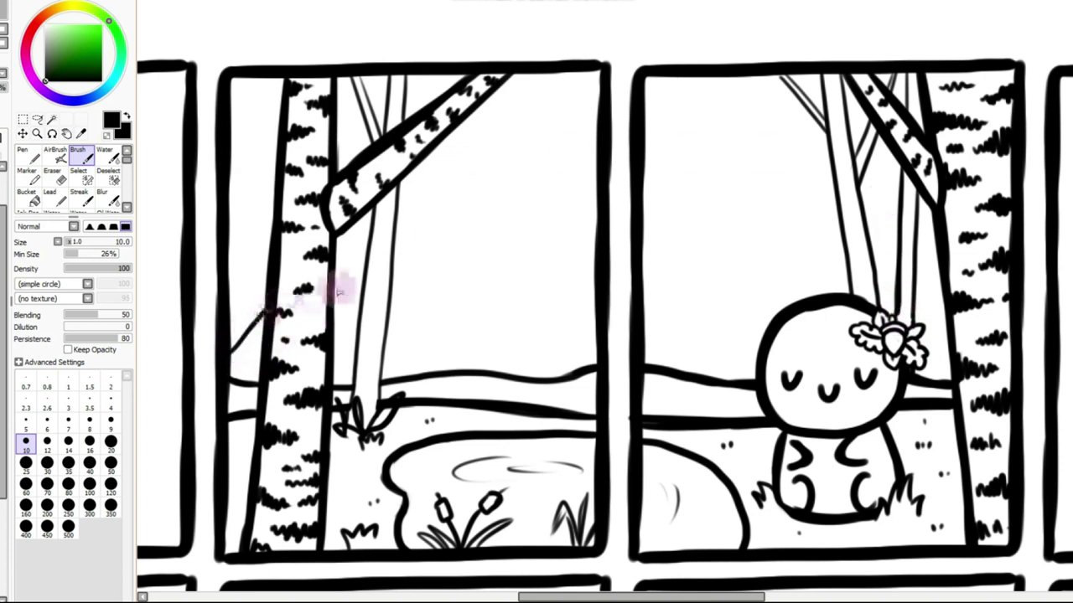
{"action": "mouse_move", "coordinate": [335, 289]}
{"action": "left_mouse_down"}
{"action": "mouse_move", "coordinate": [359, 324]}
{"action": "mouse_move", "coordinate": [412, 325]}
{"action": "mouse_move", "coordinate": [388, 324]}
{"action": "mouse_move", "coordinate": [428, 296]}
{"action": "mouse_move", "coordinate": [493, 339]}
{"action": "mouse_move", "coordinate": [475, 332]}
{"action": "mouse_move", "coordinate": [511, 326]}
{"action": "mouse_move", "coordinate": [562, 253]}
{"action": "mouse_move", "coordinate": [596, 308]}
{"action": "mouse_move", "coordinate": [560, 253]}
{"action": "mouse_move", "coordinate": [615, 267]}
{"action": "mouse_move", "coordinate": [647, 307]}
{"action": "mouse_move", "coordinate": [695, 261]}
{"action": "mouse_move", "coordinate": [755, 323]}
{"action": "mouse_move", "coordinate": [776, 291]}
{"action": "mouse_move", "coordinate": [814, 299]}
{"action": "left_mouse_up"}
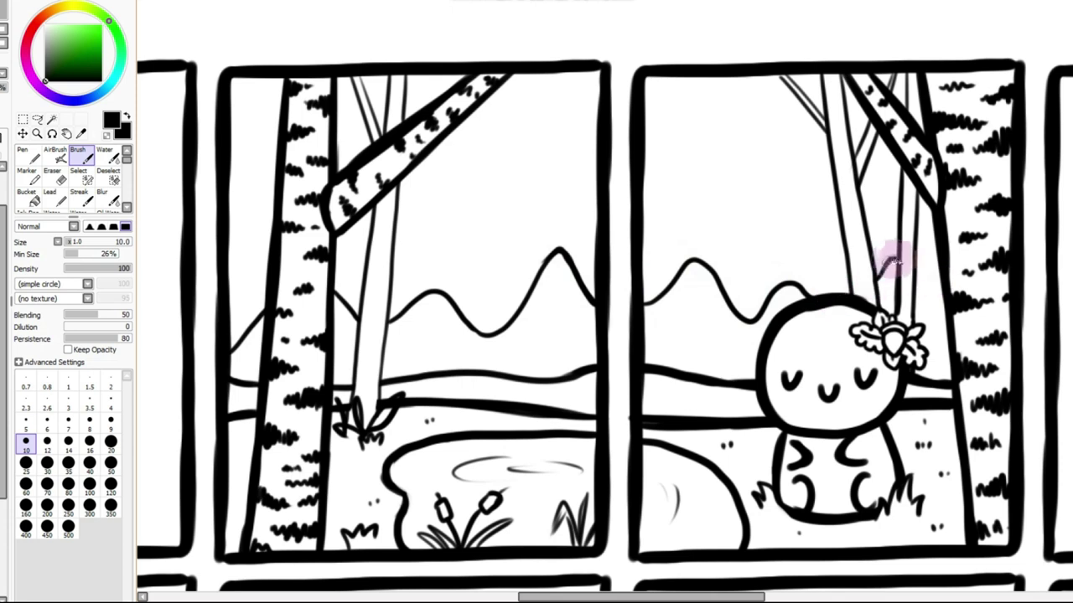
{"action": "left_click_drag", "start_coordinate": [917, 266], "coordinate": [955, 306]}
{"action": "key", "text": "ctrl+z"}
{"action": "left_click_drag", "start_coordinate": [916, 266], "coordinate": [947, 311]}
Draw dripping snowcap lines beneath the mountain peaks
{"action": "left_click", "coordinate": [304, 1]}
{"action": "left_click", "coordinate": [302, 1]}
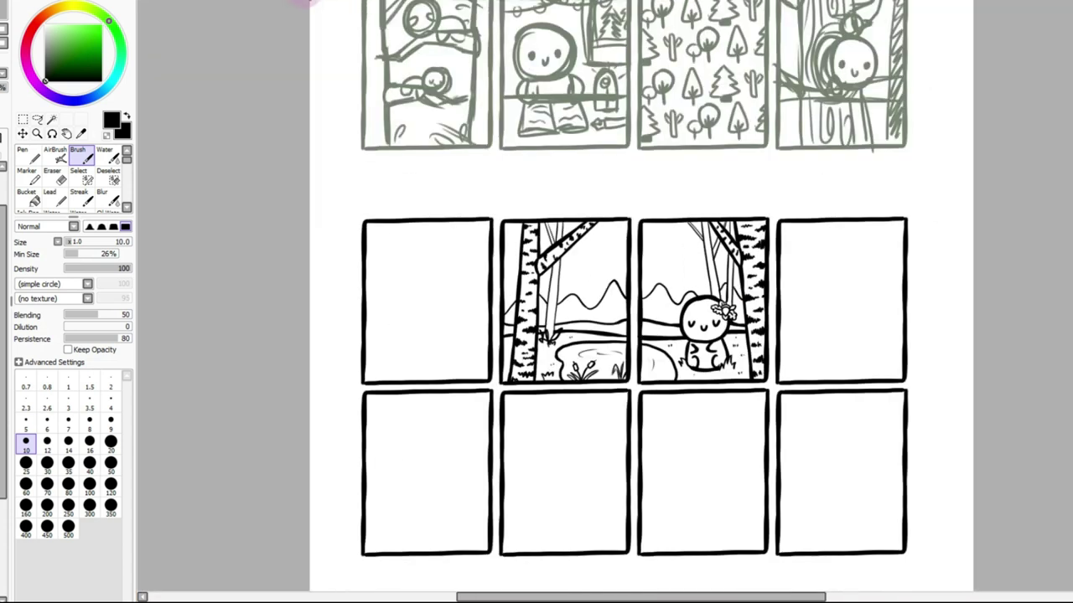
{"action": "scroll", "coordinate": [639, 298], "scroll_direction": "down", "scroll_amount": 2}
{"action": "scroll", "coordinate": [307, 2], "scroll_direction": "up", "scroll_amount": 6}
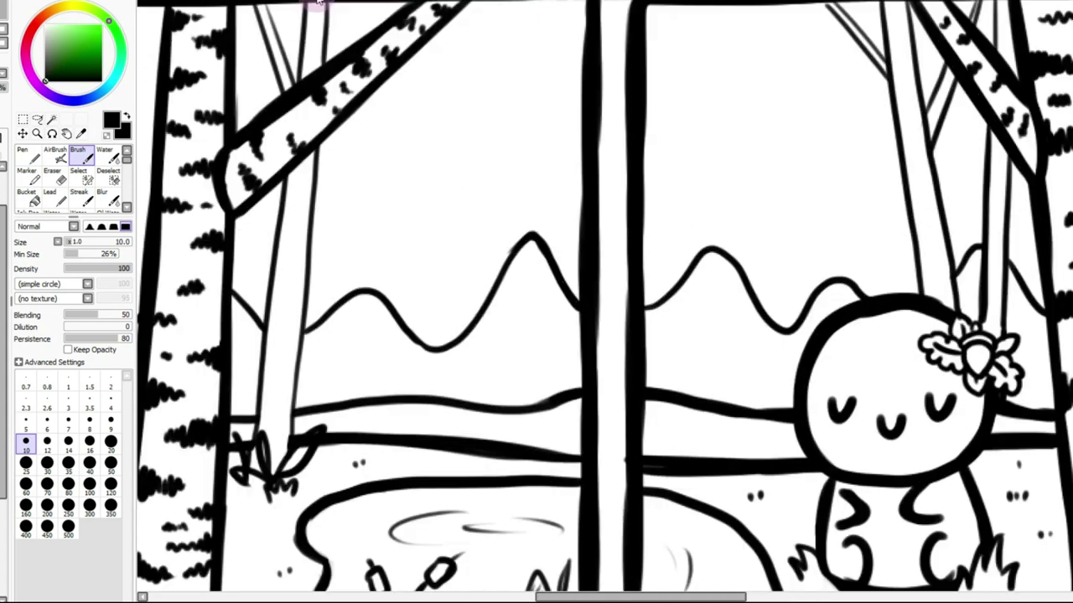
{"action": "mouse_move", "coordinate": [484, 320]}
{"action": "left_mouse_down"}
{"action": "mouse_move", "coordinate": [516, 310]}
{"action": "mouse_move", "coordinate": [555, 328]}
{"action": "mouse_move", "coordinate": [583, 320]}
{"action": "mouse_move", "coordinate": [511, 312]}
{"action": "mouse_move", "coordinate": [539, 347]}
{"action": "mouse_move", "coordinate": [531, 319]}
{"action": "mouse_move", "coordinate": [550, 345]}
{"action": "mouse_move", "coordinate": [575, 300]}
{"action": "left_mouse_up"}
{"action": "key", "text": "ctrl+z"}
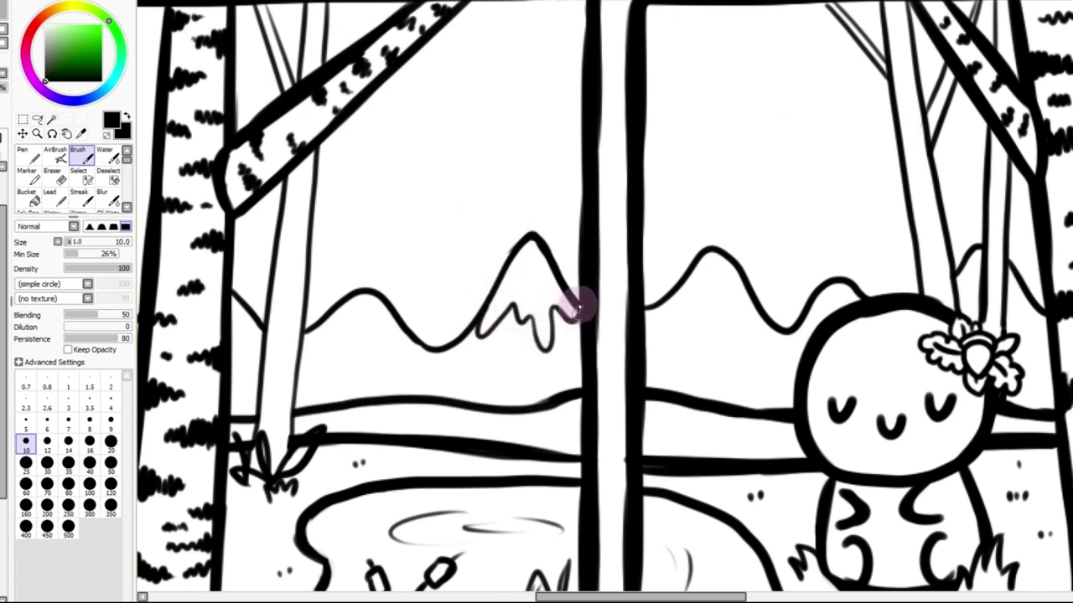
{"action": "mouse_move", "coordinate": [308, 338]}
{"action": "left_mouse_down"}
{"action": "mouse_move", "coordinate": [356, 338]}
{"action": "mouse_move", "coordinate": [363, 370]}
{"action": "mouse_move", "coordinate": [372, 323]}
{"action": "left_mouse_up"}
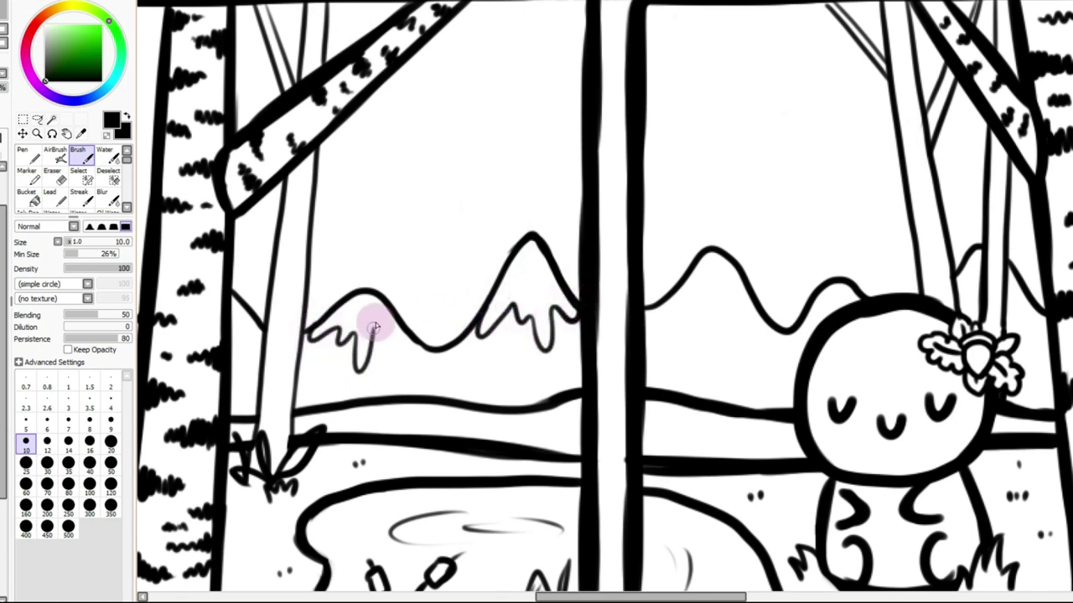
{"action": "key", "text": "Page_Down"}
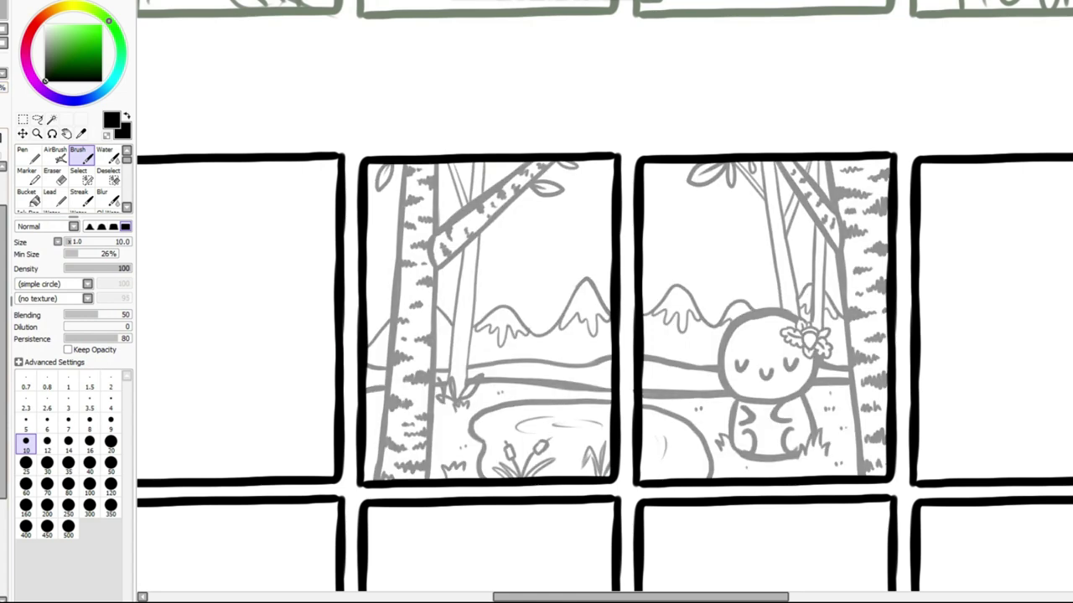
{"action": "key", "text": "Page_Up"}
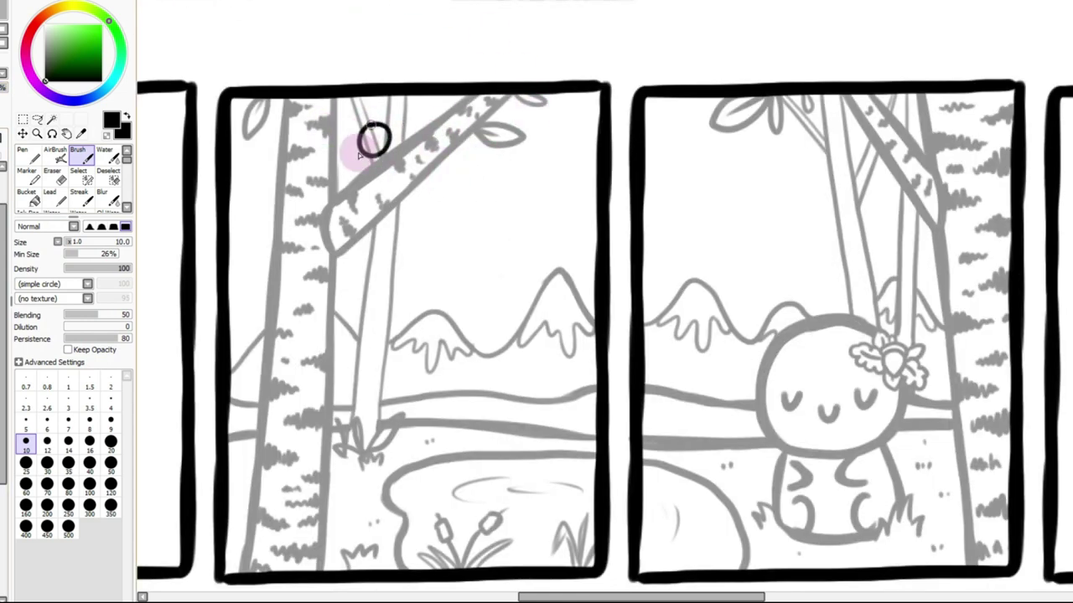
{"action": "left_click_drag", "start_coordinate": [360, 145], "coordinate": [390, 134]}
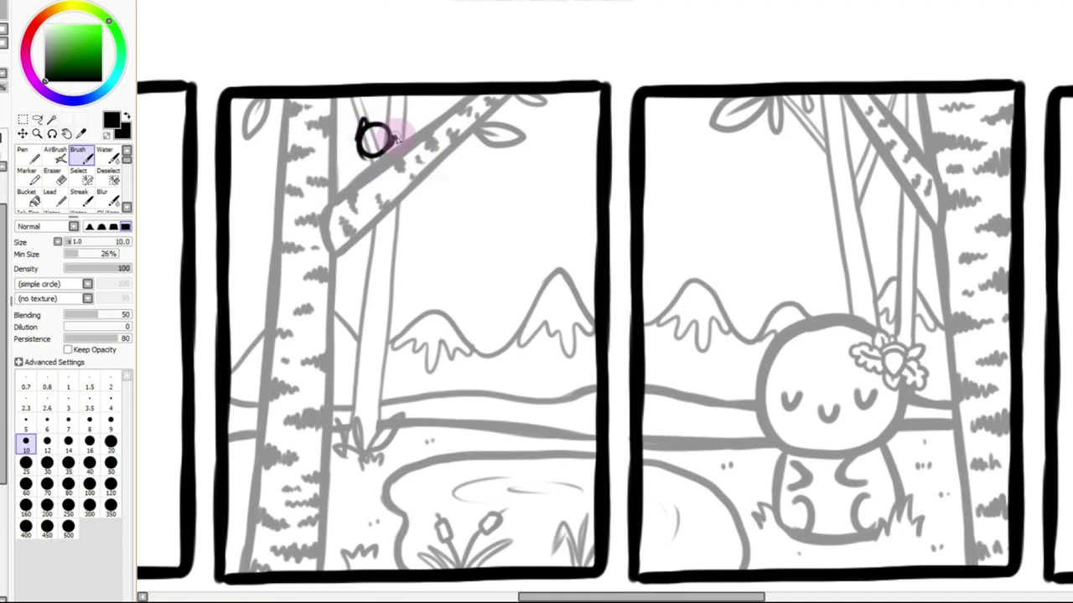
{"action": "mouse_move", "coordinate": [374, 136]}
{"action": "left_mouse_down"}
{"action": "mouse_move", "coordinate": [354, 153]}
{"action": "mouse_move", "coordinate": [336, 192]}
{"action": "mouse_move", "coordinate": [333, 170]}
{"action": "mouse_move", "coordinate": [346, 200]}
{"action": "left_mouse_up"}
{"action": "left_click_drag", "start_coordinate": [374, 161], "coordinate": [347, 201]}
{"action": "key", "text": "ctrl+z"}
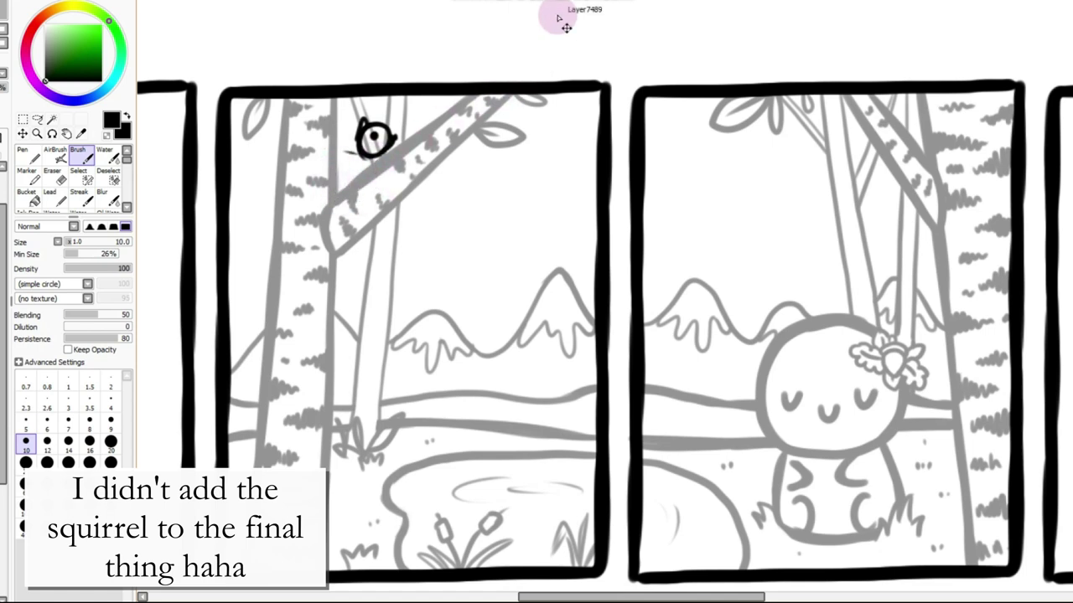
{"action": "key", "text": "ctrl+z"}
{"action": "key", "text": "ctrl+z"}
{"action": "key", "text": "ctrl+z"}
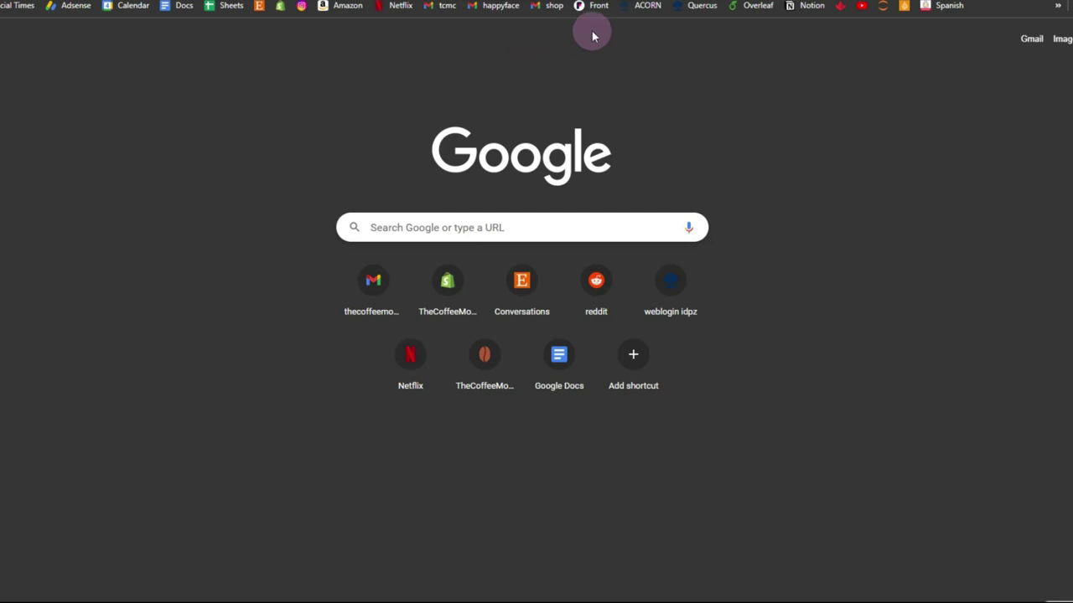
Switch to the web browser and search Google Images for "squirrel doodle" references
{"action": "type", "text": "squirrel doodle"}
{"action": "key", "text": "Return"}
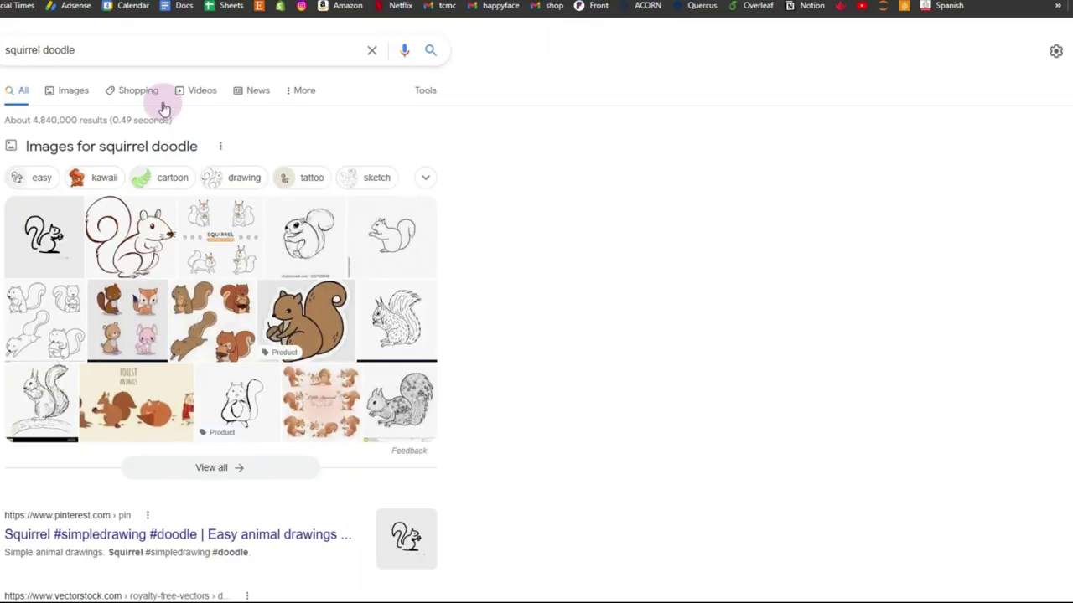
{"action": "left_click", "coordinate": [67, 90]}
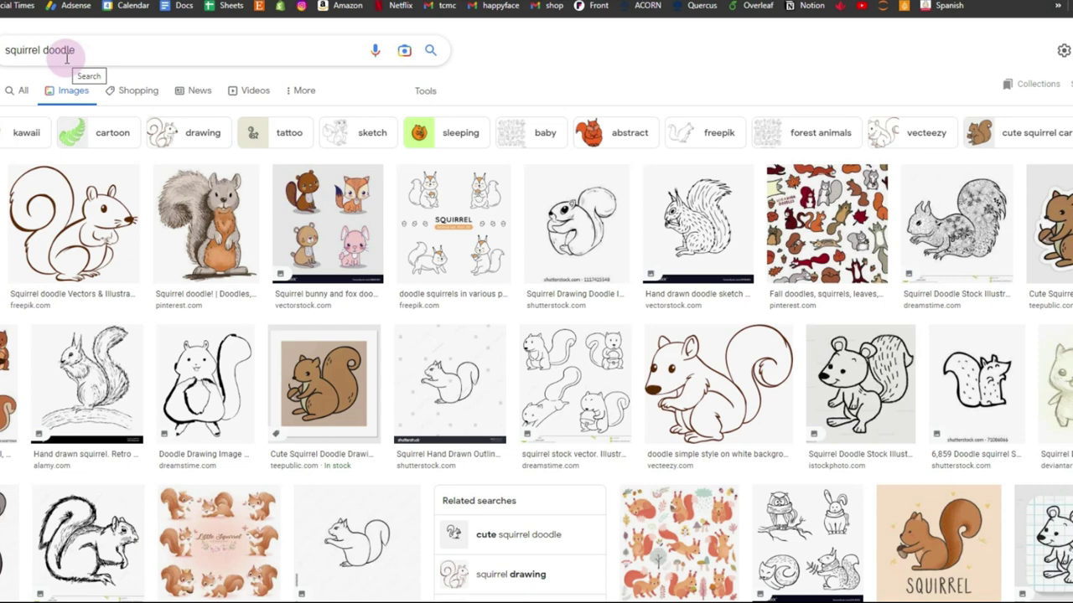
{"action": "scroll", "coordinate": [473, 217], "scroll_direction": "down", "scroll_amount": 1}
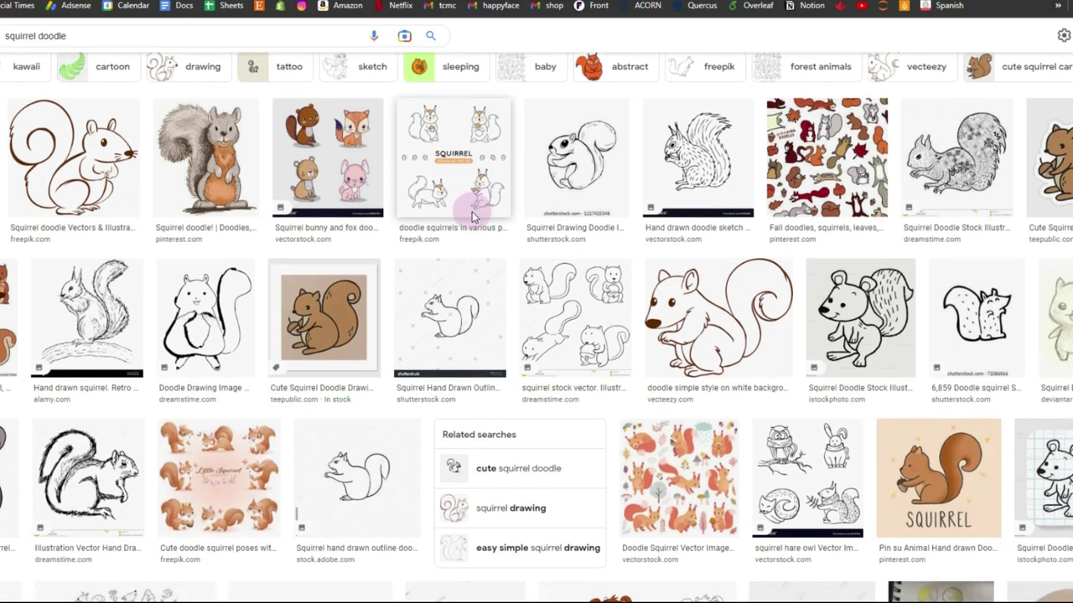
{"action": "scroll", "coordinate": [476, 219], "scroll_direction": "up", "scroll_amount": 1}
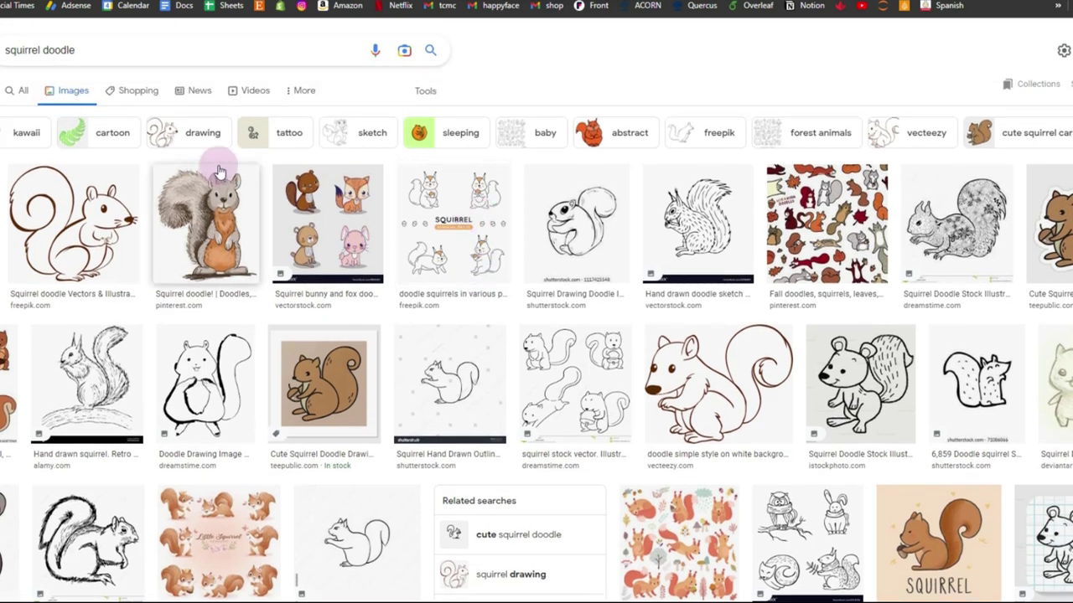
Shorten the image search to "squirrel" and browse the photos
{"action": "left_click", "coordinate": [68, 48]}
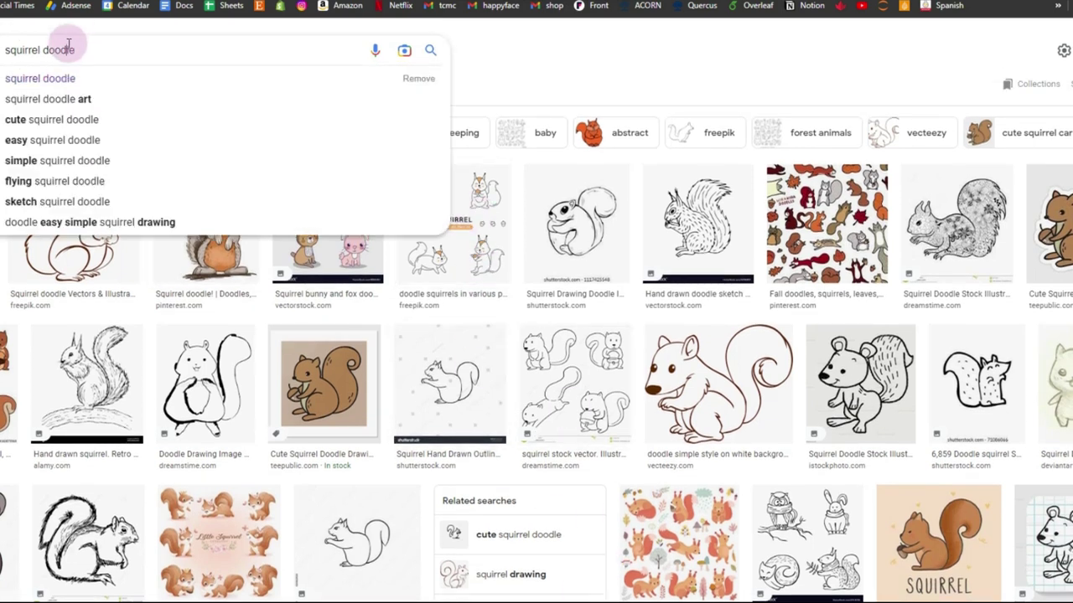
{"action": "key", "text": "BackSpace"}
{"action": "key", "text": "Return"}
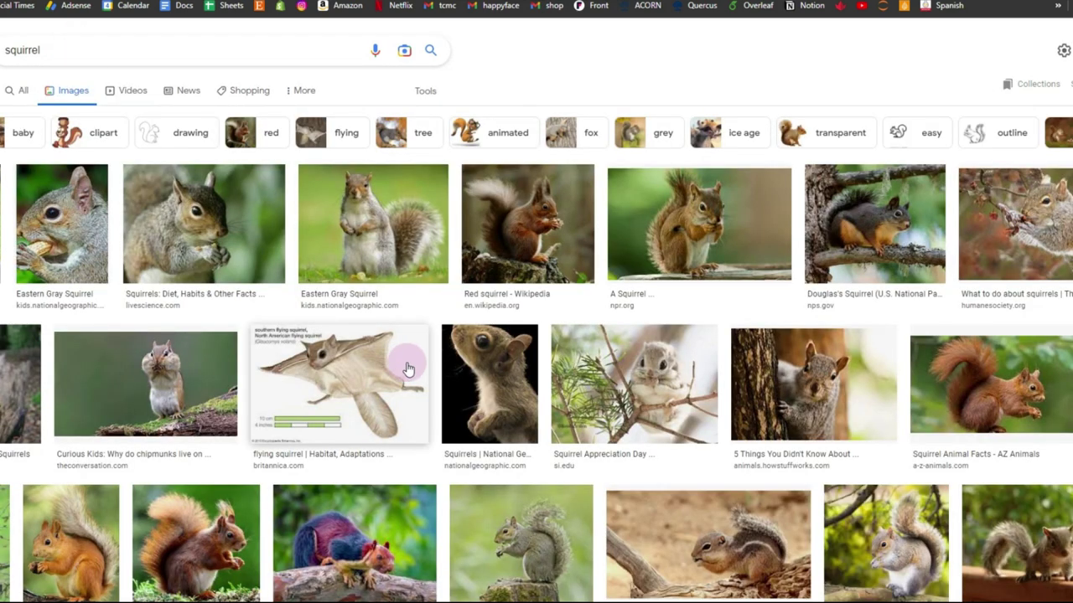
{"action": "scroll", "coordinate": [872, 268], "scroll_direction": "down", "scroll_amount": 1}
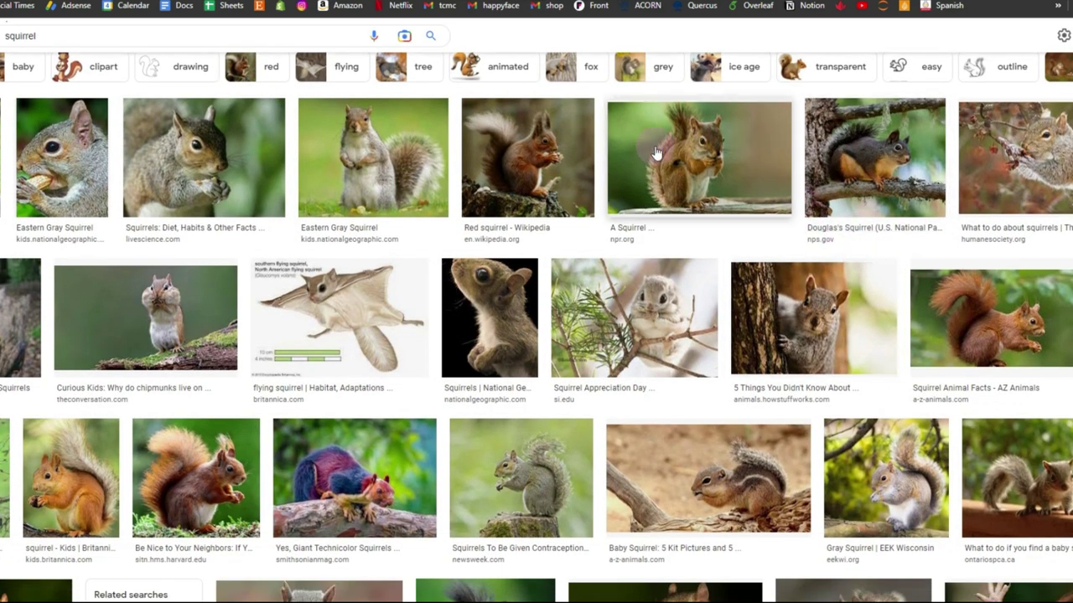
Open the Wikipedia red squirrel photo in the preview and browse further squirrel pictures for reference
{"action": "left_click", "coordinate": [505, 170]}
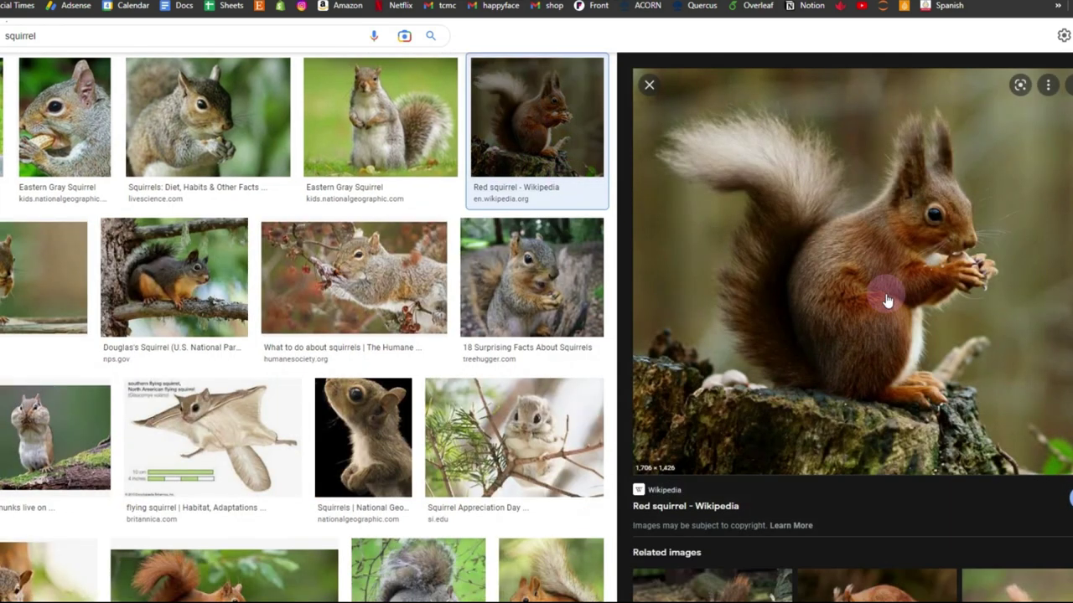
{"action": "right_click", "coordinate": [887, 297]}
{"action": "left_click", "coordinate": [933, 452]}
{"action": "scroll", "coordinate": [451, 289], "scroll_direction": "down", "scroll_amount": 5}
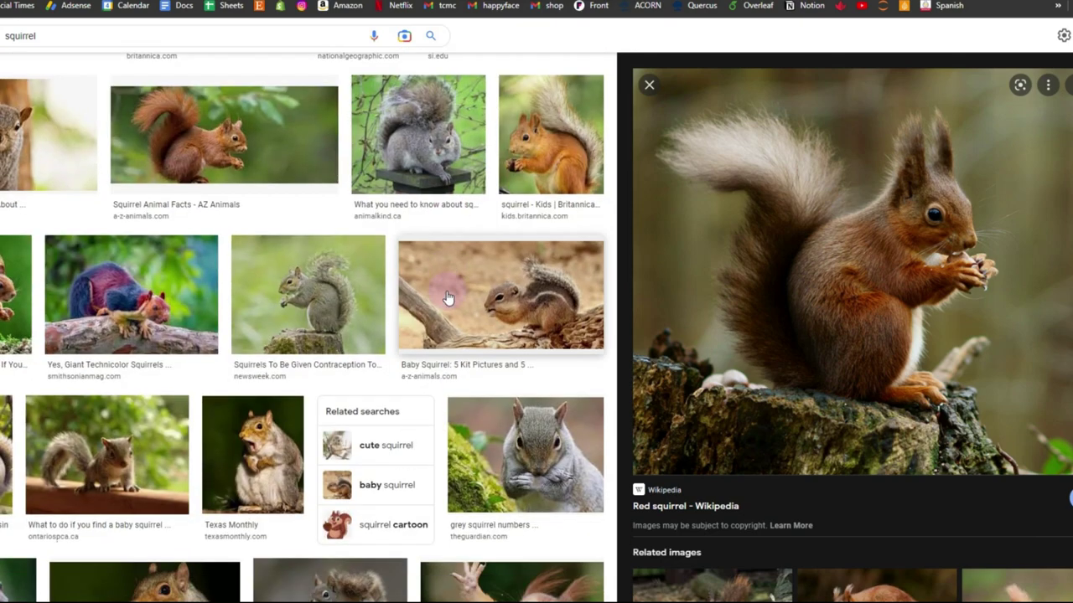
{"action": "scroll", "coordinate": [448, 299], "scroll_direction": "down", "scroll_amount": 2}
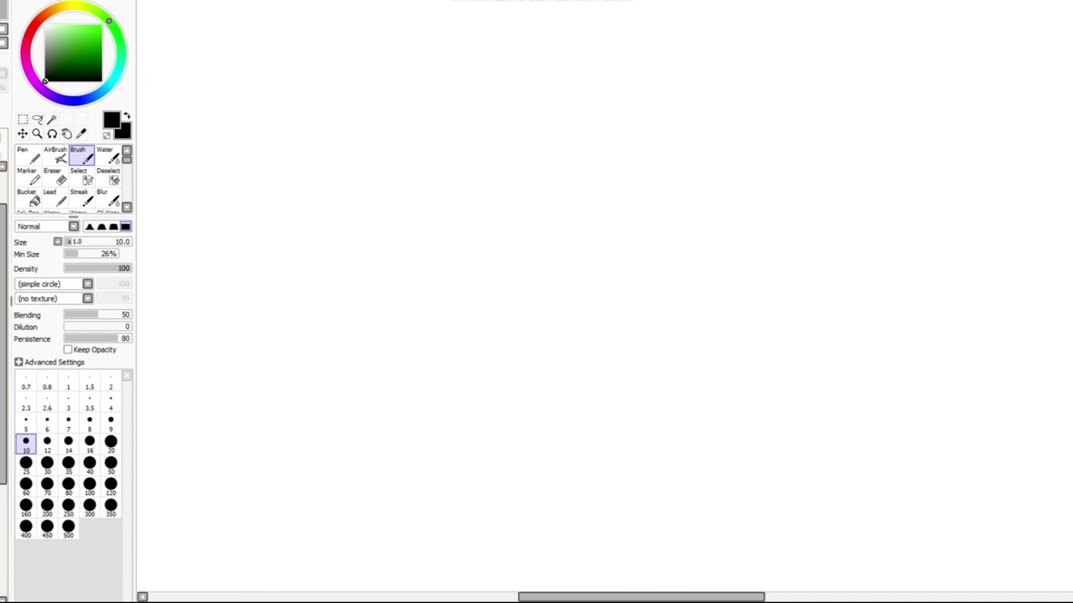
Move the pasted squirrel photo to the middle of the page and scale it down to a small reference picture
{"action": "left_click", "coordinate": [23, 119]}
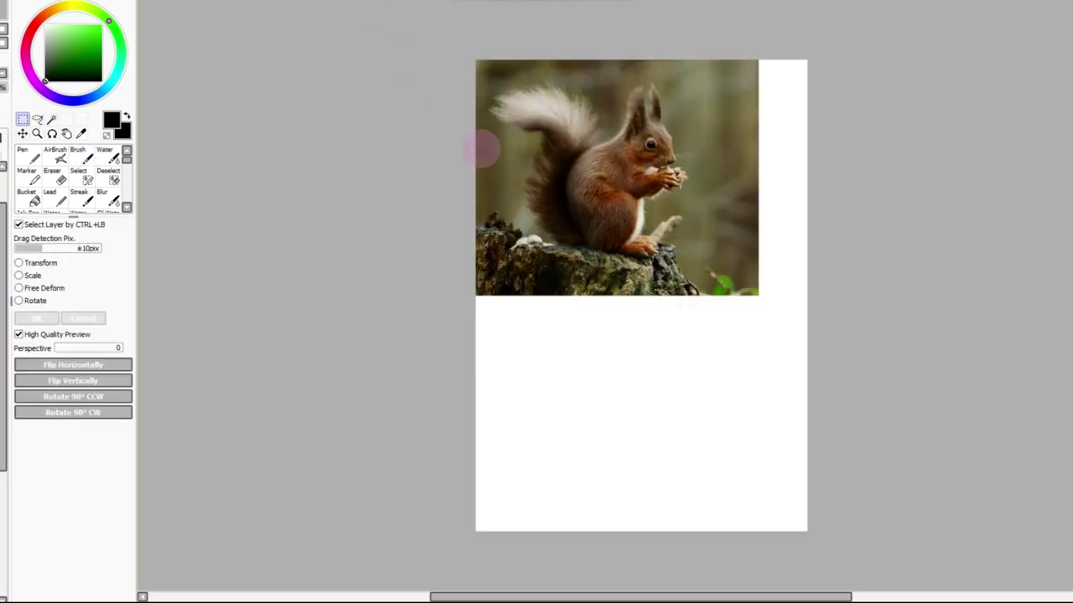
{"action": "left_click_drag", "start_coordinate": [713, 177], "coordinate": [717, 268]}
{"action": "left_click", "coordinate": [37, 275]}
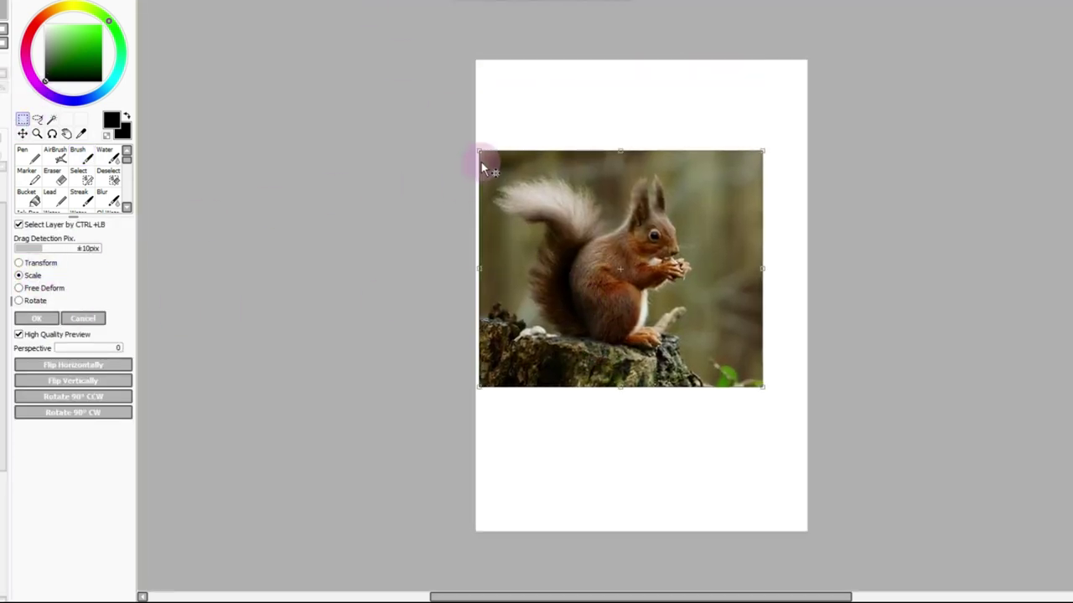
{"action": "left_click_drag", "start_coordinate": [480, 152], "coordinate": [681, 319]}
{"action": "left_click_drag", "start_coordinate": [721, 352], "coordinate": [591, 294]}
{"action": "left_click", "coordinate": [48, 320]}
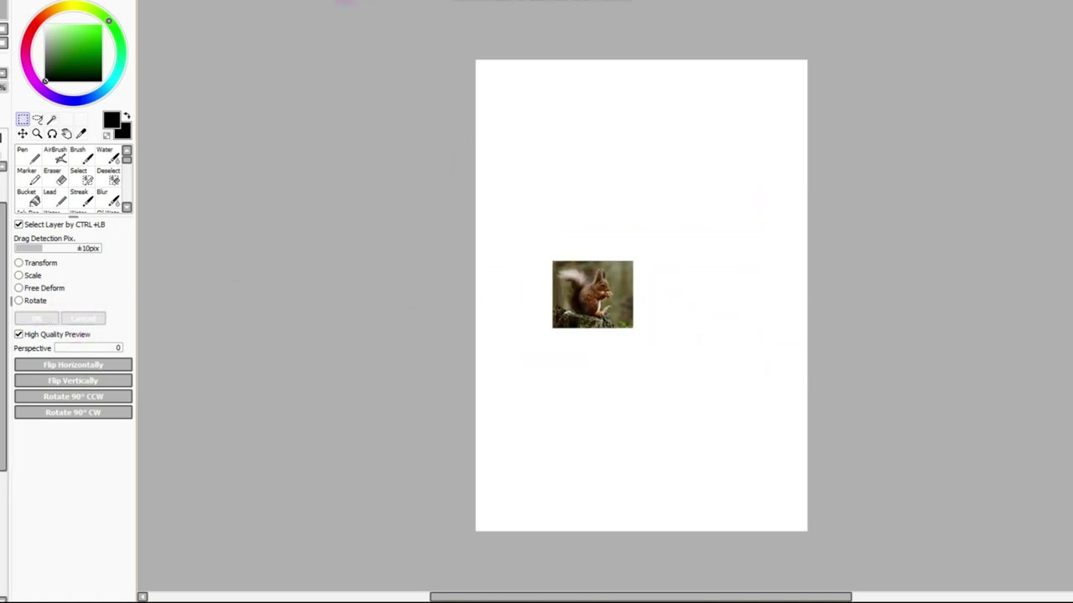
Crop away the strip of the squirrel photo beyond the animal's paws and clear the selection
{"action": "key", "text": "Page_Up"}
{"action": "key", "text": "Page_Up"}
{"action": "left_click_drag", "start_coordinate": [718, 63], "coordinate": [533, 468]}
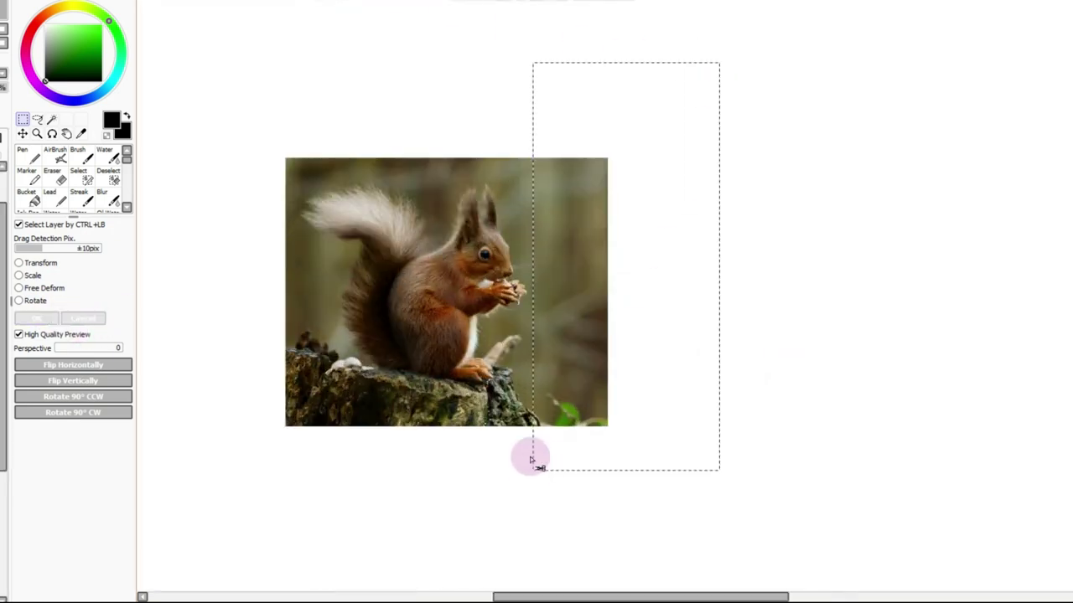
{"action": "key", "text": "Delete"}
{"action": "key", "text": "ctrl+d"}
Sketch the squirrel's head, body, arms and hind feet in black beside the photo with the size 10 Brush
{"action": "key", "text": "b"}
{"action": "left_click", "coordinate": [78, 155]}
{"action": "left_click", "coordinate": [311, 1]}
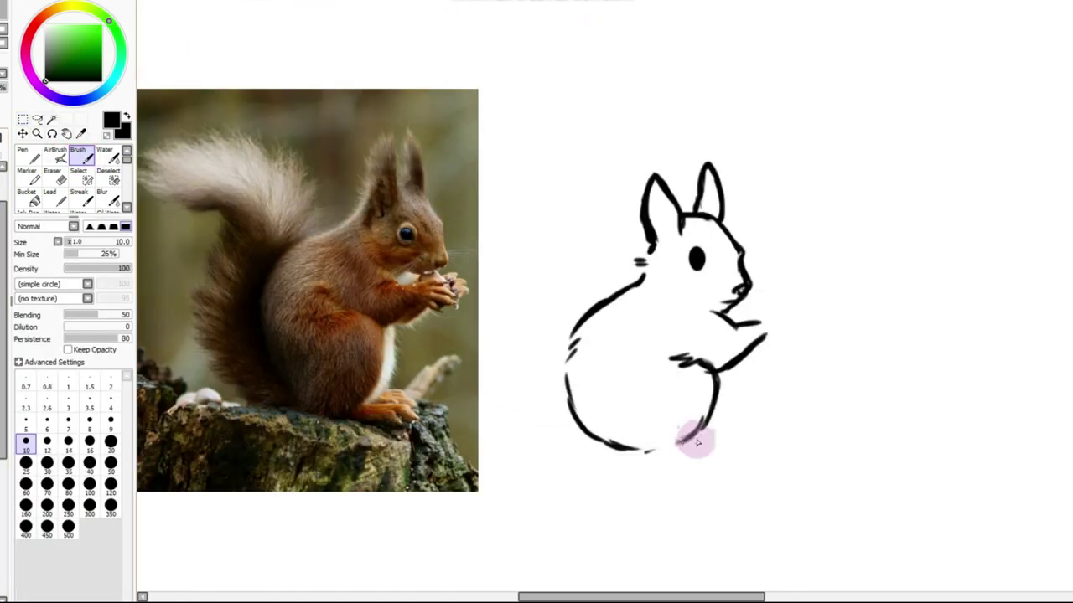
{"action": "mouse_move", "coordinate": [696, 439]}
{"action": "left_mouse_down"}
{"action": "mouse_move", "coordinate": [637, 455]}
{"action": "mouse_move", "coordinate": [709, 455]}
{"action": "left_mouse_up"}
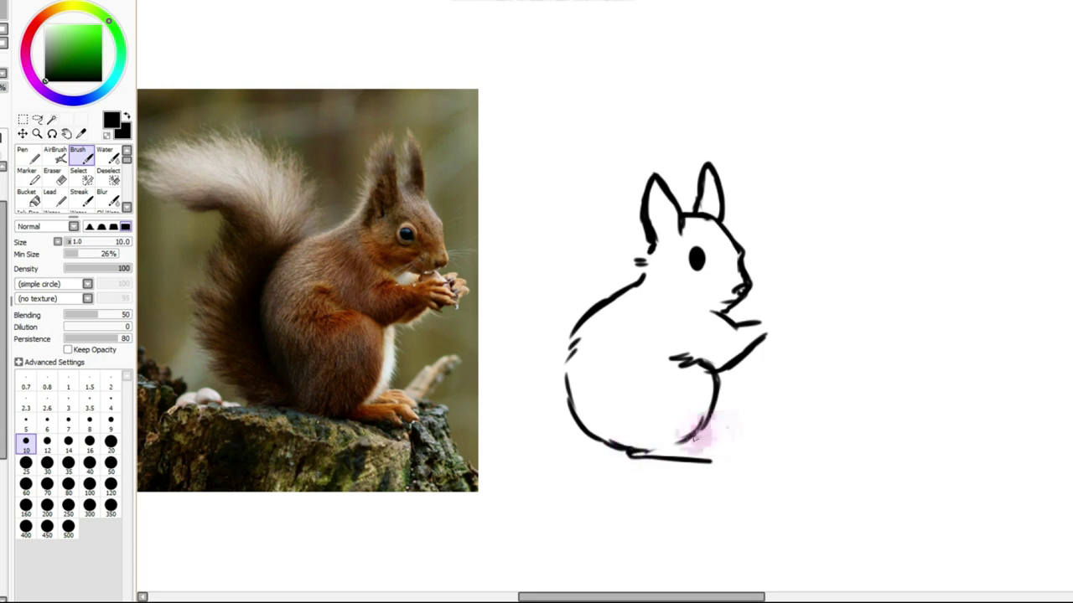
{"action": "mouse_move", "coordinate": [700, 433]}
{"action": "left_mouse_down"}
{"action": "mouse_move", "coordinate": [739, 442]}
{"action": "mouse_move", "coordinate": [713, 466]}
{"action": "mouse_move", "coordinate": [750, 453]}
{"action": "left_mouse_up"}
{"action": "mouse_move", "coordinate": [709, 419]}
{"action": "left_mouse_down"}
{"action": "mouse_move", "coordinate": [741, 421]}
{"action": "mouse_move", "coordinate": [746, 436]}
{"action": "mouse_move", "coordinate": [742, 424]}
{"action": "left_mouse_up"}
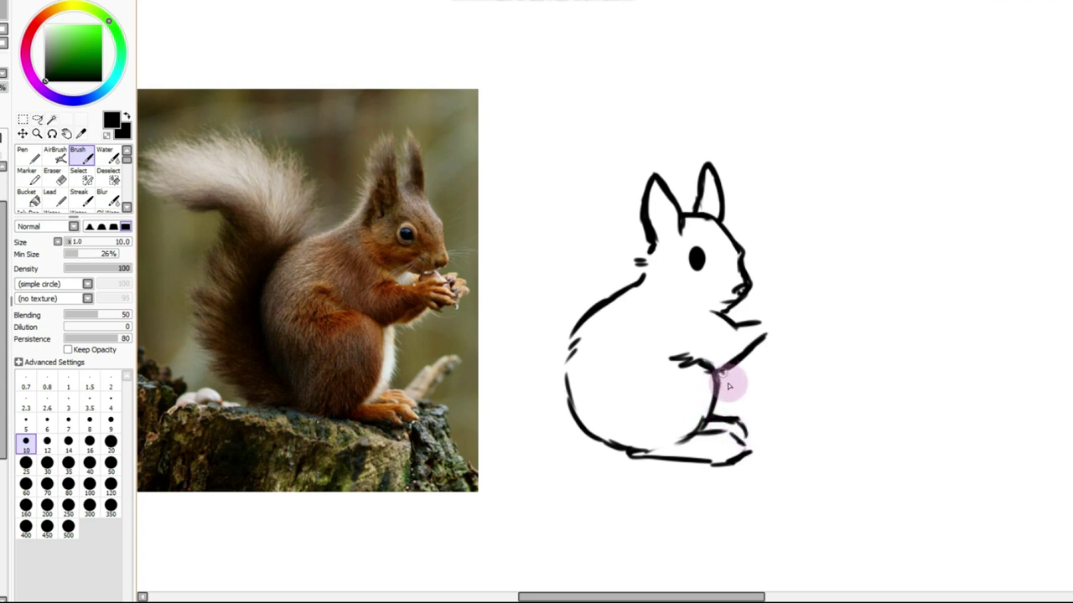
{"action": "left_click_drag", "start_coordinate": [725, 408], "coordinate": [721, 416]}
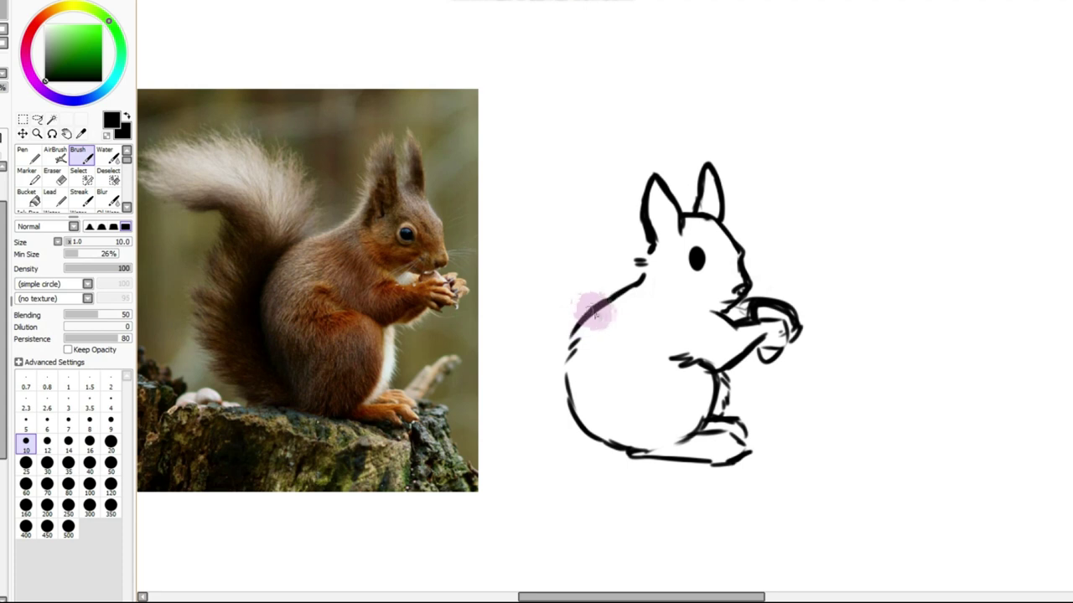
Draw the squirrel's curled bushy tail and add short fur marks on its body, thigh and chin
{"action": "mouse_move", "coordinate": [593, 312]}
{"action": "left_mouse_down"}
{"action": "mouse_move", "coordinate": [602, 256]}
{"action": "mouse_move", "coordinate": [534, 211]}
{"action": "mouse_move", "coordinate": [542, 207]}
{"action": "mouse_move", "coordinate": [484, 207]}
{"action": "left_mouse_up"}
{"action": "left_click_drag", "start_coordinate": [473, 256], "coordinate": [453, 270]}
{"action": "mouse_move", "coordinate": [466, 327]}
{"action": "left_mouse_down"}
{"action": "mouse_move", "coordinate": [490, 319]}
{"action": "mouse_move", "coordinate": [544, 326]}
{"action": "mouse_move", "coordinate": [531, 333]}
{"action": "mouse_move", "coordinate": [525, 386]}
{"action": "mouse_move", "coordinate": [561, 461]}
{"action": "mouse_move", "coordinate": [608, 455]}
{"action": "mouse_move", "coordinate": [606, 442]}
{"action": "mouse_move", "coordinate": [547, 444]}
{"action": "mouse_move", "coordinate": [517, 343]}
{"action": "mouse_move", "coordinate": [536, 306]}
{"action": "left_mouse_up"}
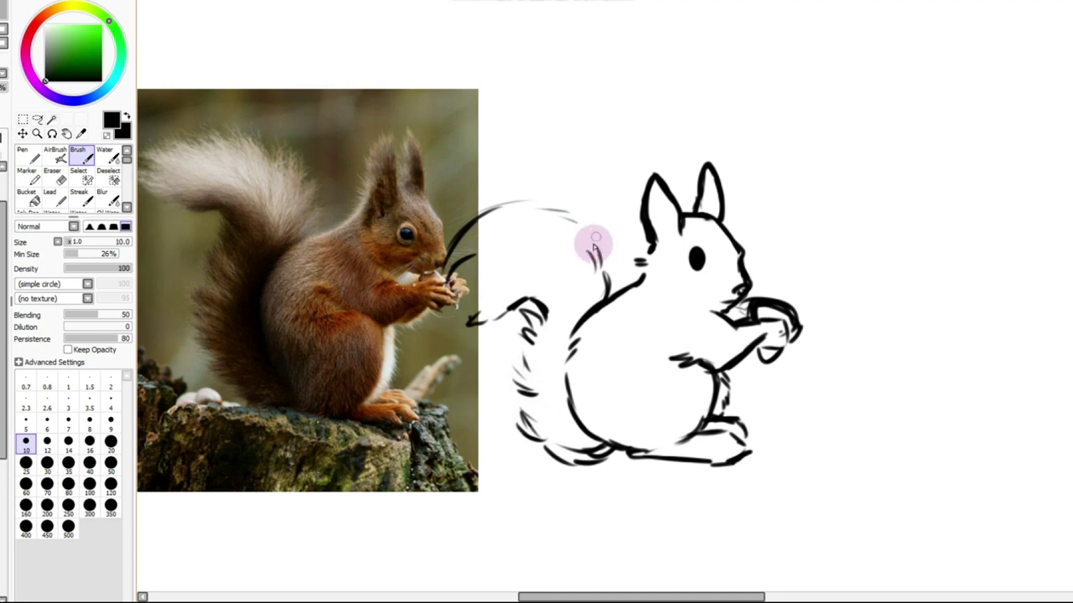
{"action": "mouse_move", "coordinate": [589, 225]}
{"action": "left_mouse_down"}
{"action": "mouse_move", "coordinate": [608, 278]}
{"action": "mouse_move", "coordinate": [616, 252]}
{"action": "mouse_move", "coordinate": [603, 279]}
{"action": "mouse_move", "coordinate": [600, 225]}
{"action": "mouse_move", "coordinate": [594, 242]}
{"action": "mouse_move", "coordinate": [561, 204]}
{"action": "mouse_move", "coordinate": [508, 199]}
{"action": "mouse_move", "coordinate": [455, 237]}
{"action": "mouse_move", "coordinate": [478, 283]}
{"action": "left_mouse_up"}
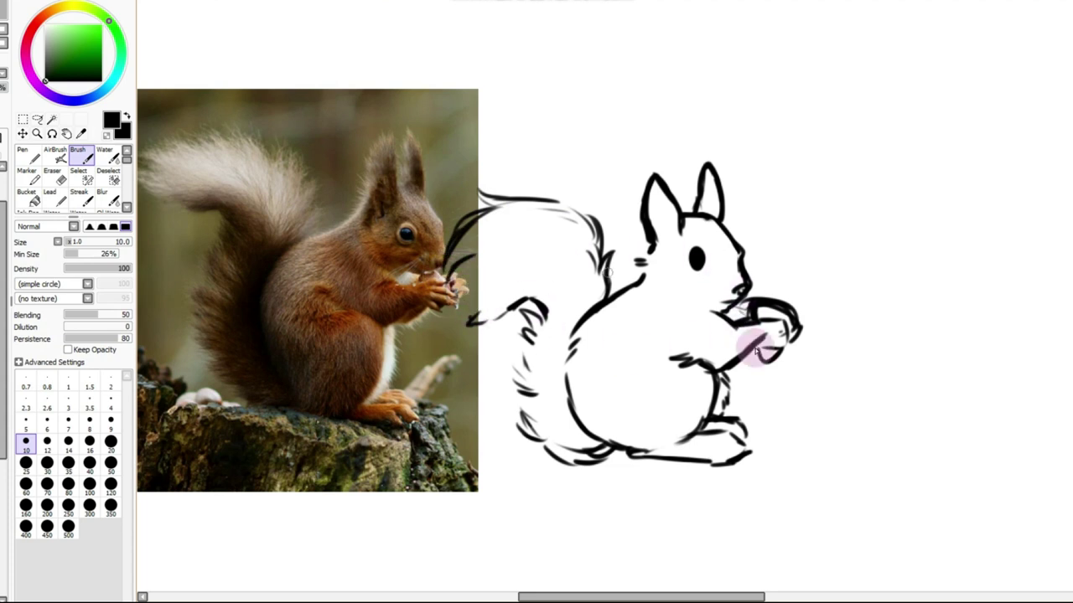
{"action": "mouse_move", "coordinate": [618, 351]}
{"action": "left_mouse_down"}
{"action": "mouse_move", "coordinate": [646, 301]}
{"action": "mouse_move", "coordinate": [610, 382]}
{"action": "mouse_move", "coordinate": [693, 399]}
{"action": "left_mouse_up"}
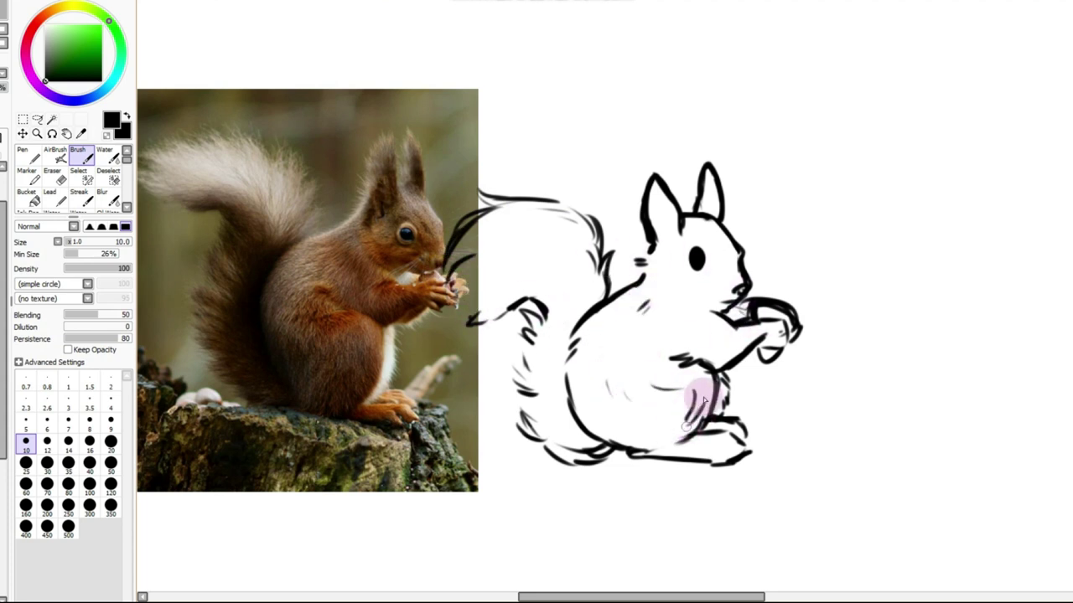
{"action": "left_click_drag", "start_coordinate": [735, 311], "coordinate": [714, 310]}
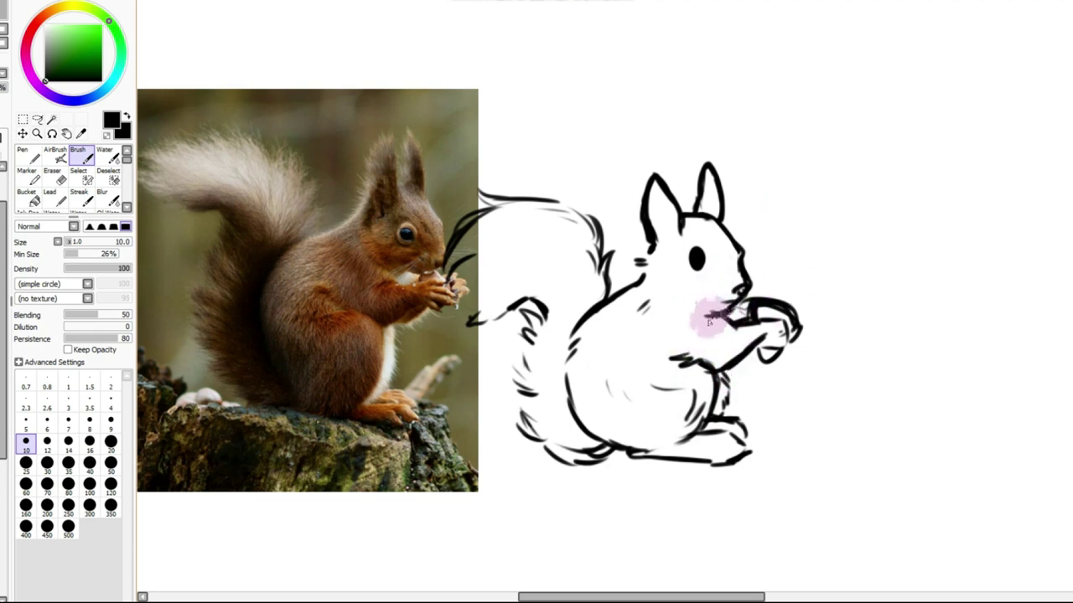
Undo the last chin stroke, choose the size 9 eraser and move the squirrel drawing clear of the reference photo
{"action": "key", "text": "ctrl+z"}
{"action": "left_click", "coordinate": [52, 176]}
{"action": "left_click", "coordinate": [106, 453]}
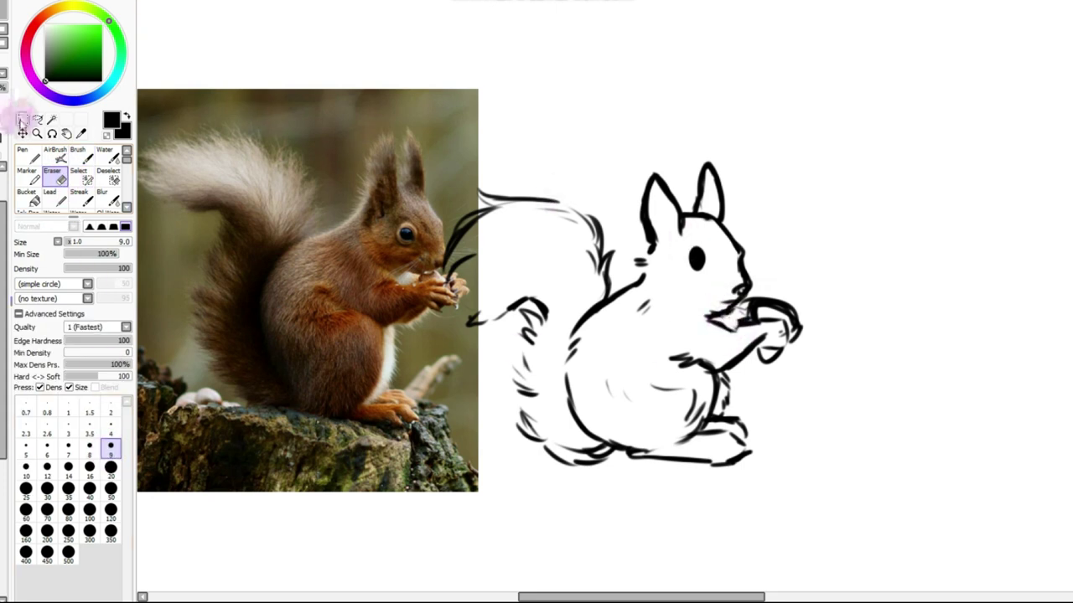
{"action": "left_click", "coordinate": [37, 119]}
{"action": "left_click_drag", "start_coordinate": [646, 282], "coordinate": [731, 271]}
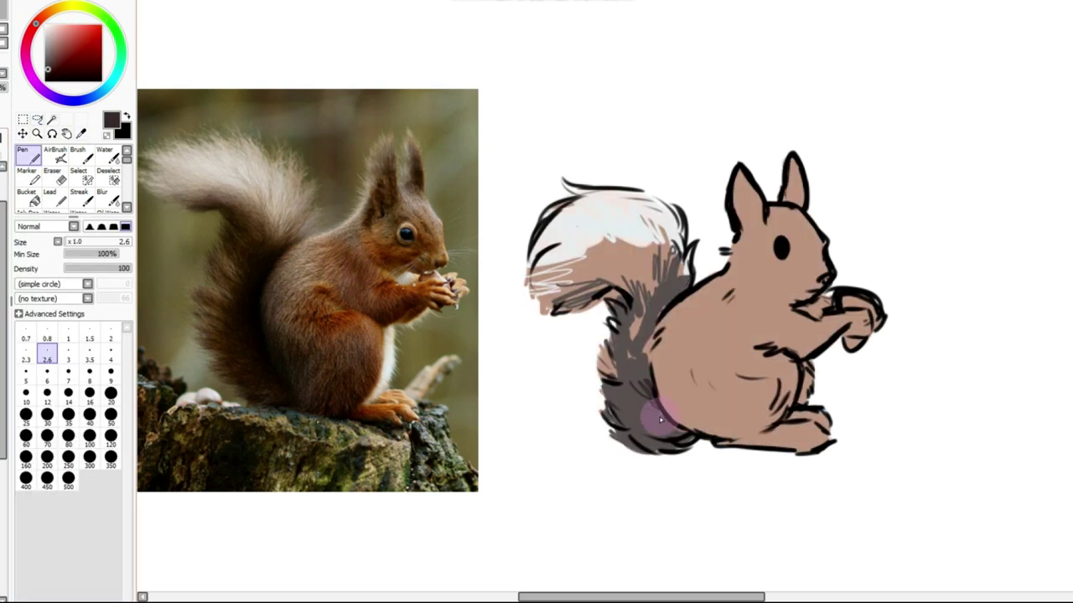
Shade the squirrel's tail base and both ears with dark grey 2.6 Pen strokes and sample the tail's pale colour
{"action": "mouse_move", "coordinate": [653, 422]}
{"action": "left_mouse_down"}
{"action": "mouse_move", "coordinate": [699, 440]}
{"action": "mouse_move", "coordinate": [688, 448]}
{"action": "mouse_move", "coordinate": [634, 424]}
{"action": "left_mouse_up"}
{"action": "left_click_drag", "start_coordinate": [751, 174], "coordinate": [741, 199]}
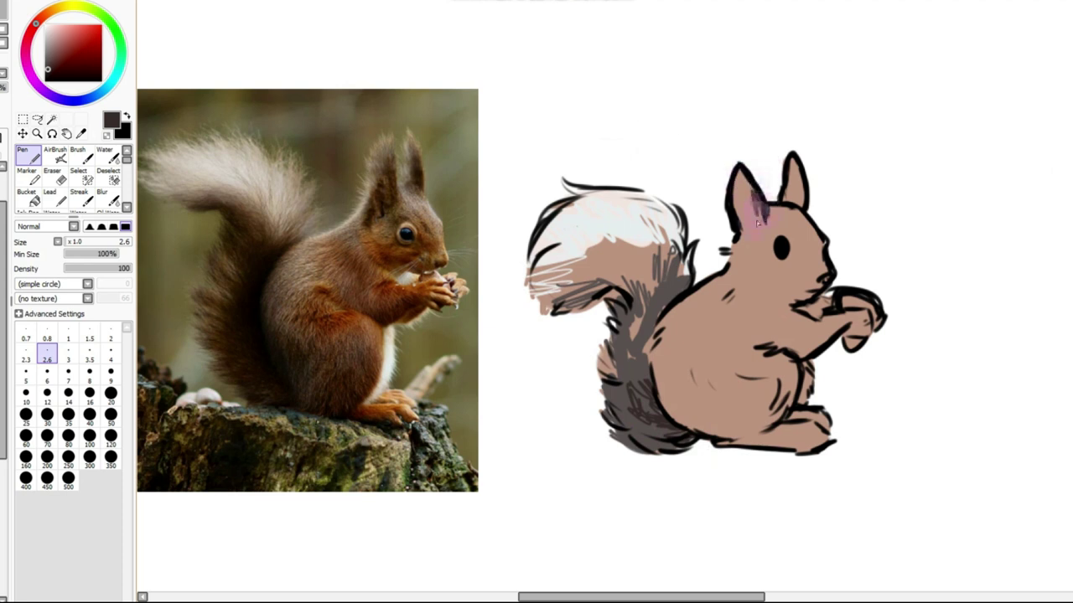
{"action": "key", "text": "i"}
{"action": "left_click", "coordinate": [637, 367]}
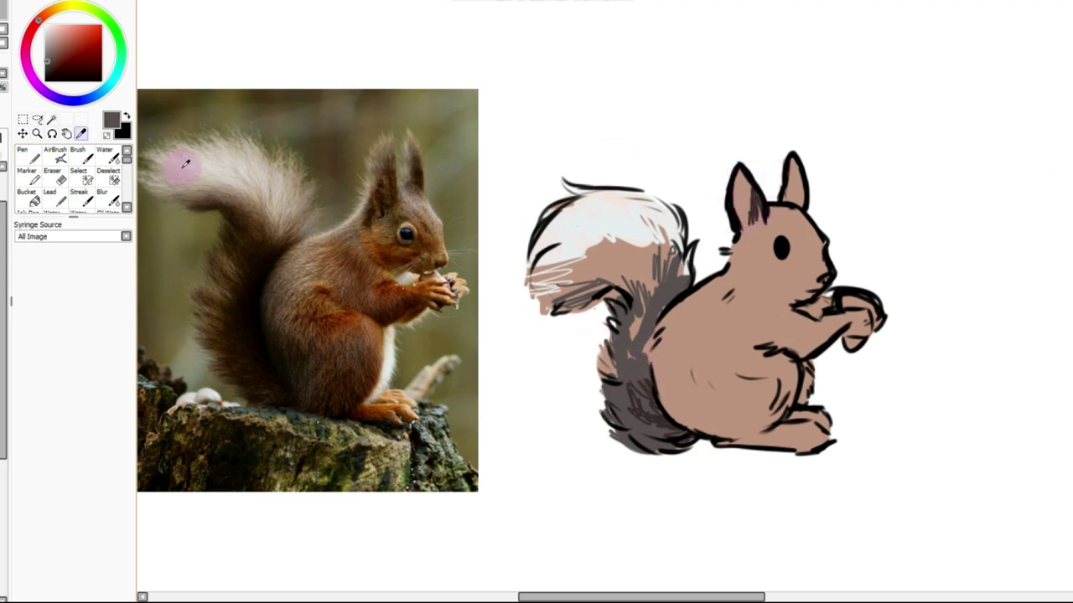
{"action": "left_click", "coordinate": [28, 155]}
{"action": "left_click_drag", "start_coordinate": [741, 216], "coordinate": [753, 195]}
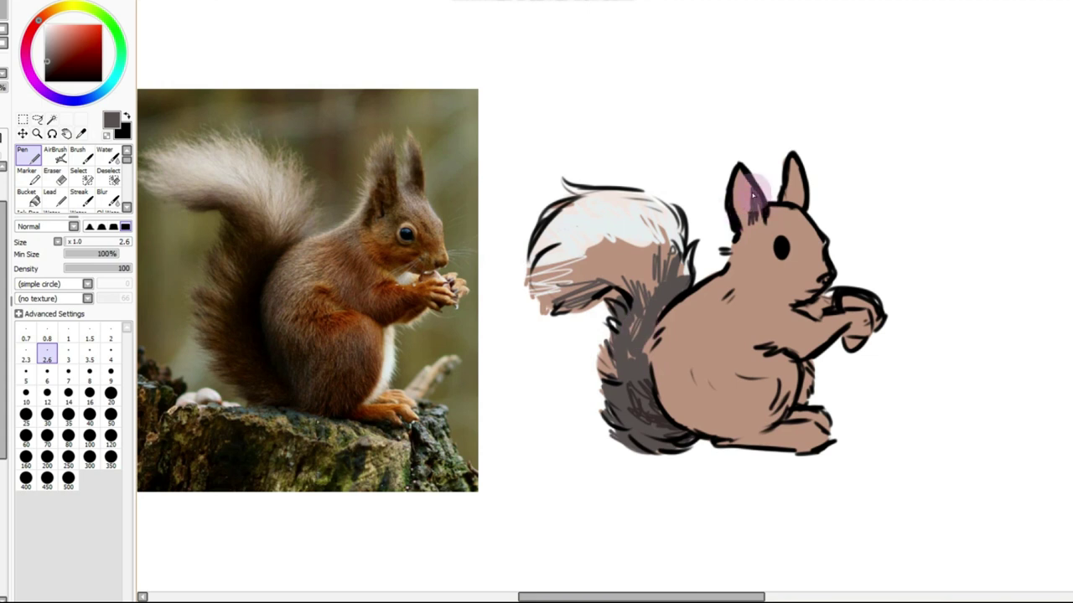
{"action": "key", "text": "ctrl+z"}
{"action": "left_click_drag", "start_coordinate": [791, 198], "coordinate": [789, 166]}
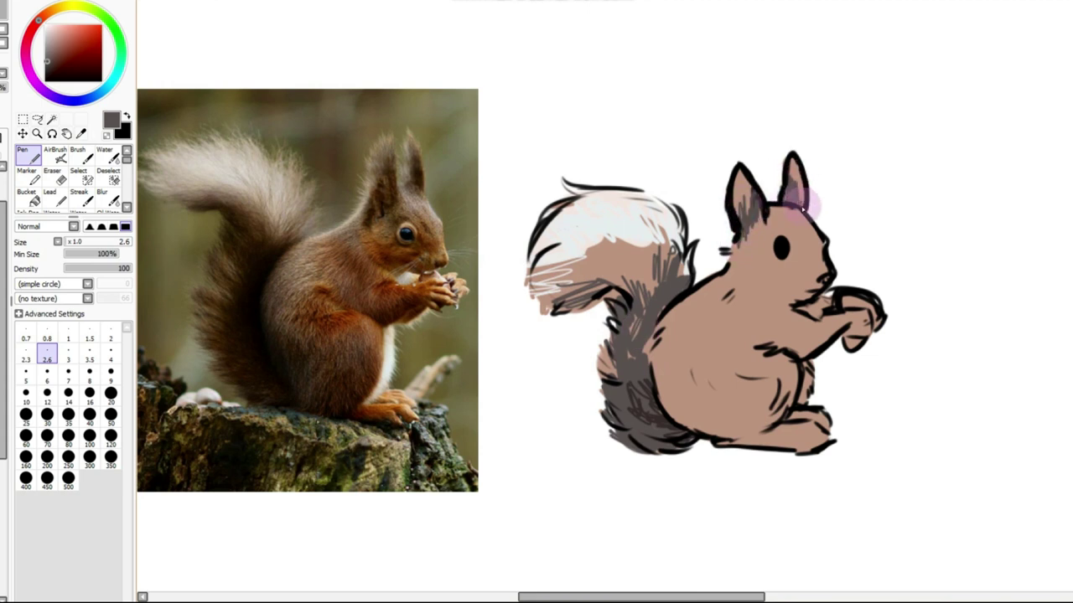
{"action": "mouse_move", "coordinate": [789, 186]}
{"action": "left_mouse_down"}
{"action": "mouse_move", "coordinate": [785, 199]}
{"action": "mouse_move", "coordinate": [738, 189]}
{"action": "mouse_move", "coordinate": [751, 181]}
{"action": "left_mouse_up"}
{"action": "key", "text": "i"}
{"action": "left_click", "coordinate": [632, 186]}
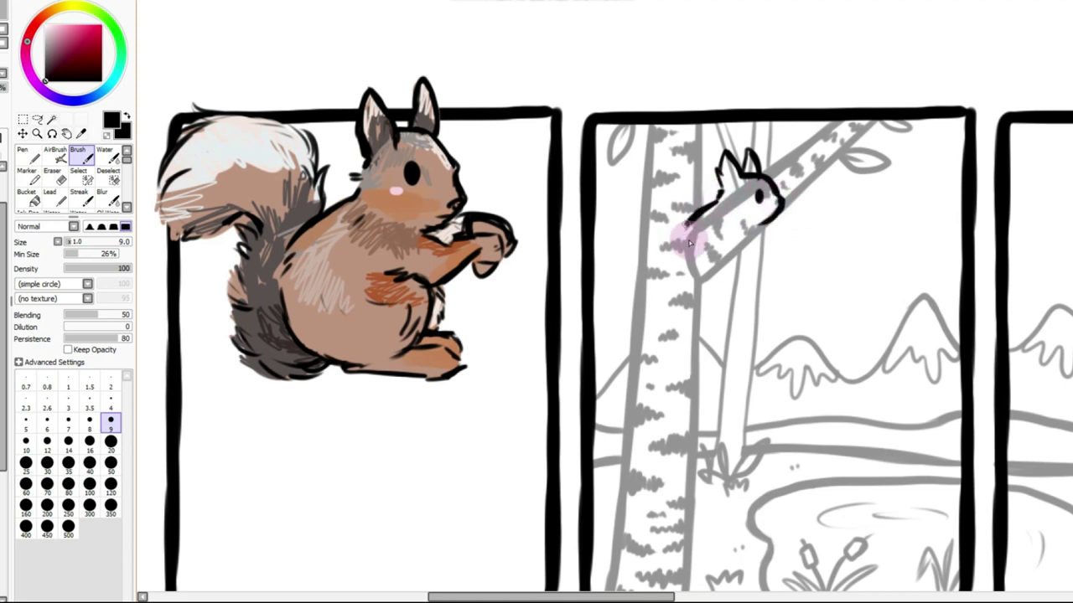
Draw the small squirrel's body, hind foot, curled tail and nut in the birch-tree panel with the size 9 Brush
{"action": "left_click_drag", "start_coordinate": [691, 272], "coordinate": [732, 283]}
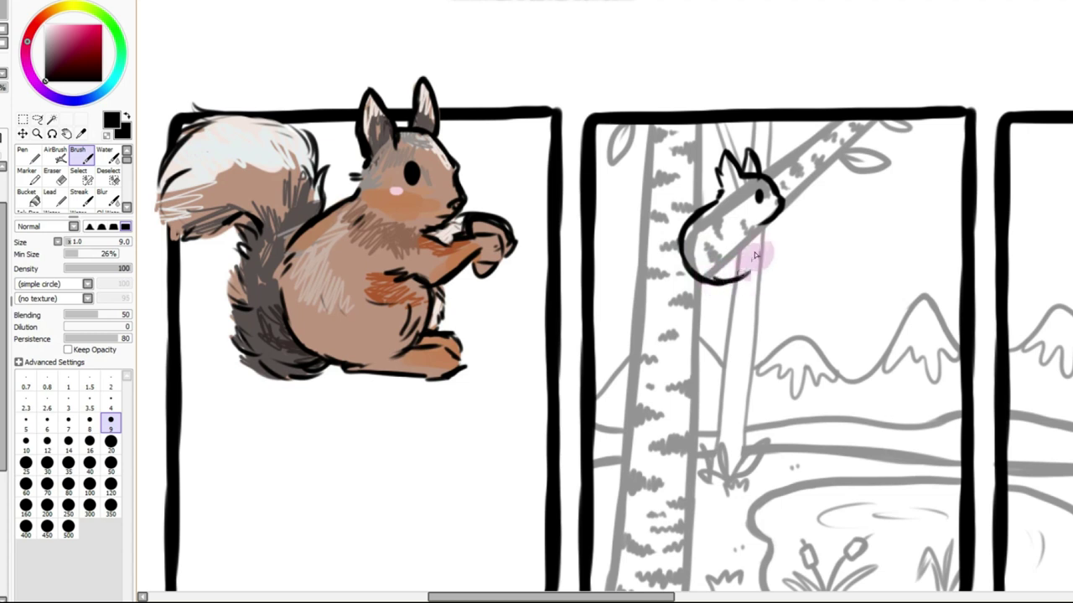
{"action": "mouse_move", "coordinate": [737, 243]}
{"action": "left_mouse_down"}
{"action": "mouse_move", "coordinate": [742, 270]}
{"action": "mouse_move", "coordinate": [724, 279]}
{"action": "mouse_move", "coordinate": [738, 293]}
{"action": "mouse_move", "coordinate": [777, 283]}
{"action": "left_mouse_up"}
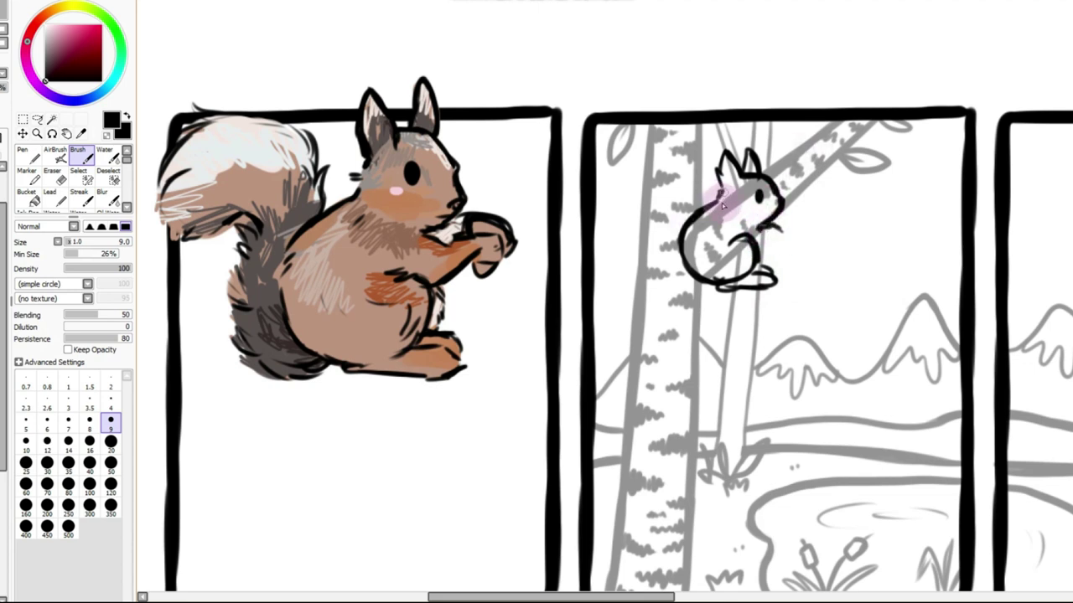
{"action": "left_click_drag", "start_coordinate": [716, 209], "coordinate": [700, 267]}
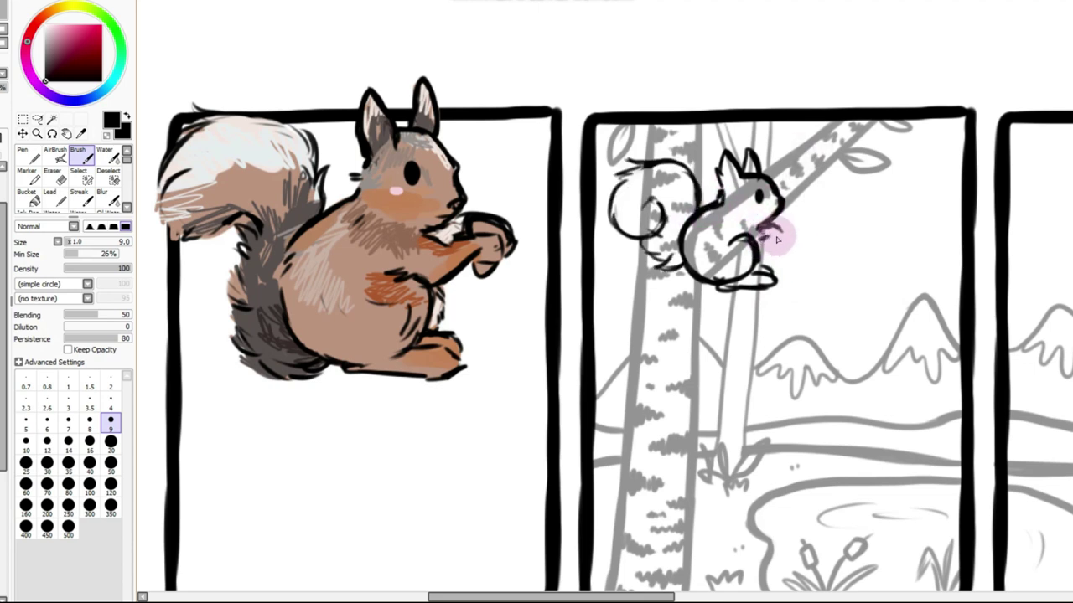
{"action": "mouse_move", "coordinate": [791, 222]}
{"action": "left_mouse_down"}
{"action": "mouse_move", "coordinate": [771, 227]}
{"action": "mouse_move", "coordinate": [780, 240]}
{"action": "mouse_move", "coordinate": [782, 228]}
{"action": "left_mouse_up"}
{"action": "left_click_drag", "start_coordinate": [549, 597], "coordinate": [612, 598]}
{"action": "left_click_drag", "start_coordinate": [1023, 366], "coordinate": [930, 441]}
{"action": "key", "text": "ctrl+z"}
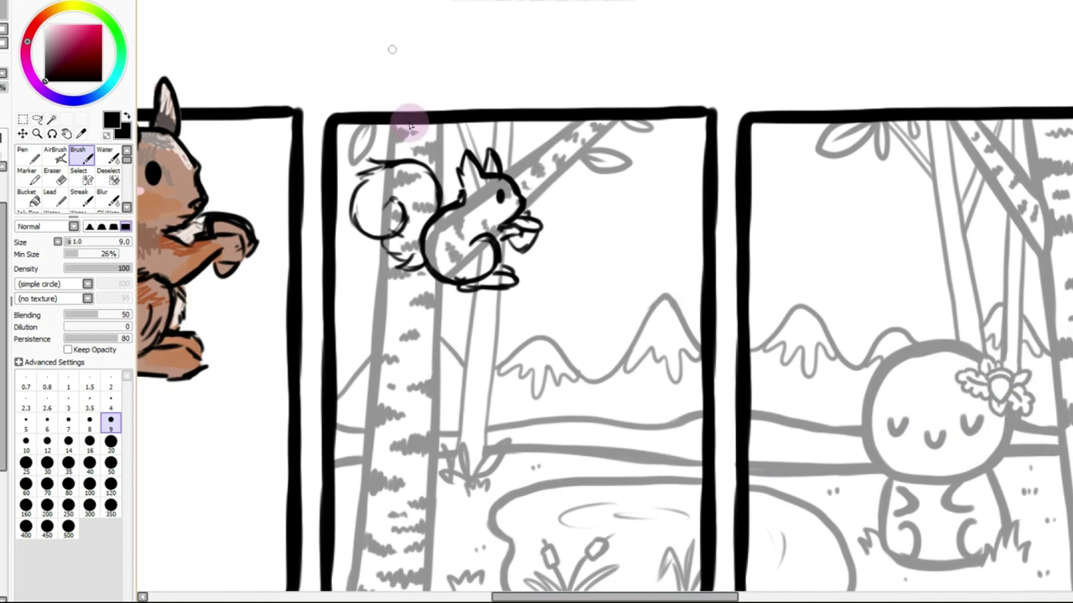
Scale the small squirrel's line art down and position it on the birch branch beside the trunk
{"action": "left_click", "coordinate": [469, 219], "text": "ctrl+shift"}
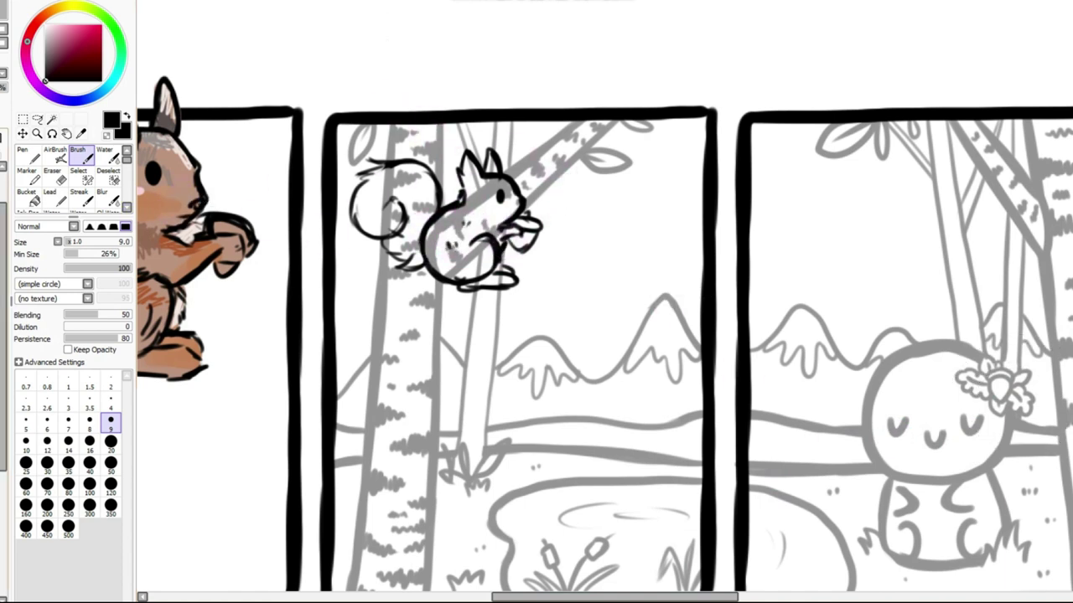
{"action": "left_click", "coordinate": [23, 120]}
{"action": "left_click", "coordinate": [473, 201], "text": "ctrl"}
{"action": "left_click_drag", "start_coordinate": [474, 198], "coordinate": [535, 184]}
{"action": "left_click", "coordinate": [18, 275]}
{"action": "left_click_drag", "start_coordinate": [565, 110], "coordinate": [525, 137]}
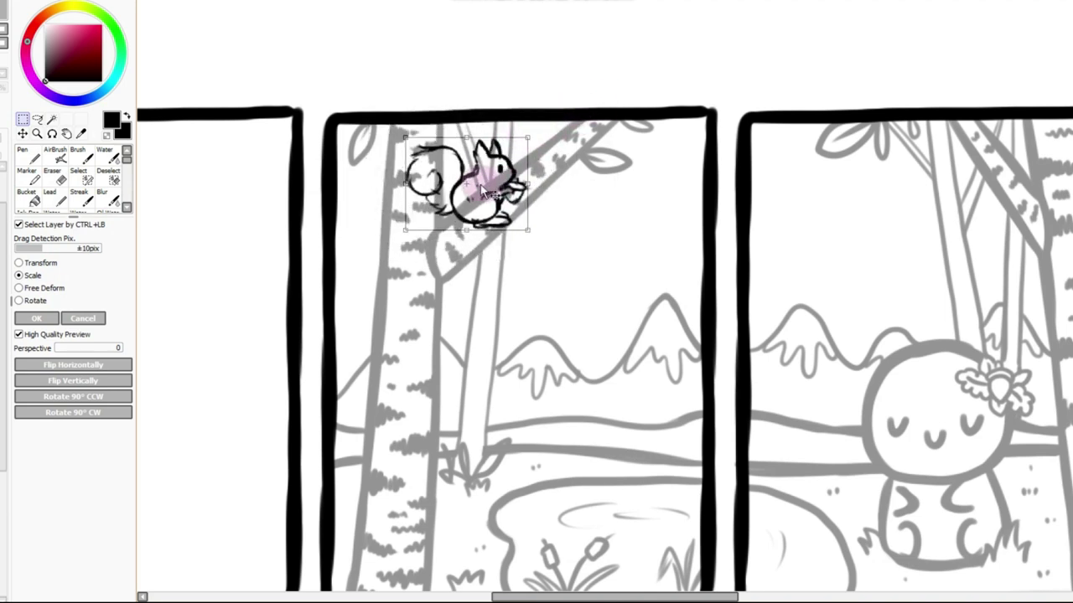
{"action": "left_click_drag", "start_coordinate": [490, 184], "coordinate": [471, 185]}
{"action": "left_click", "coordinate": [35, 320]}
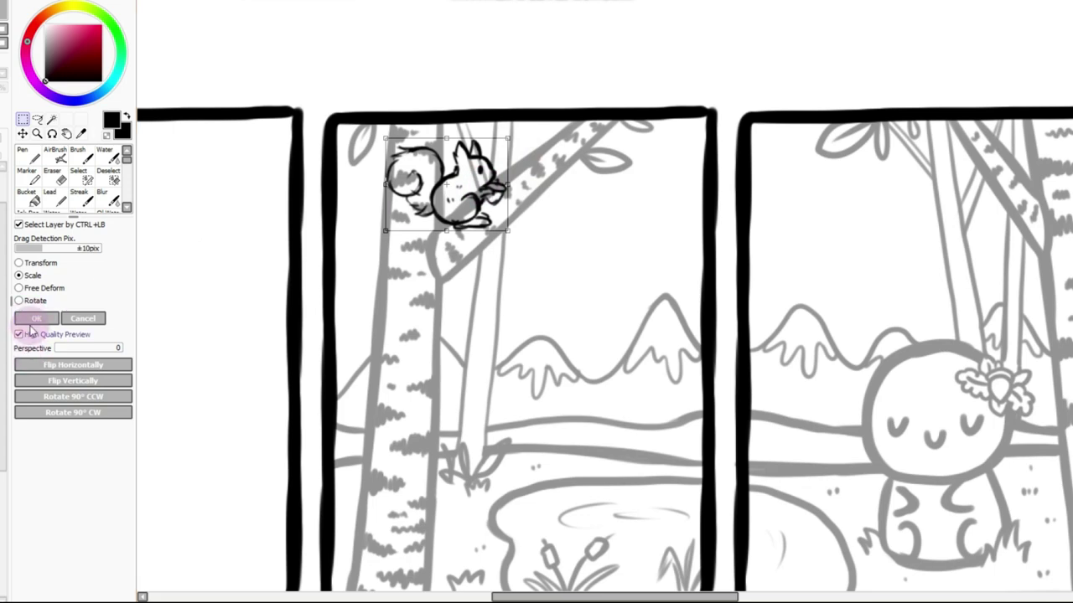
{"action": "left_click", "coordinate": [37, 119]}
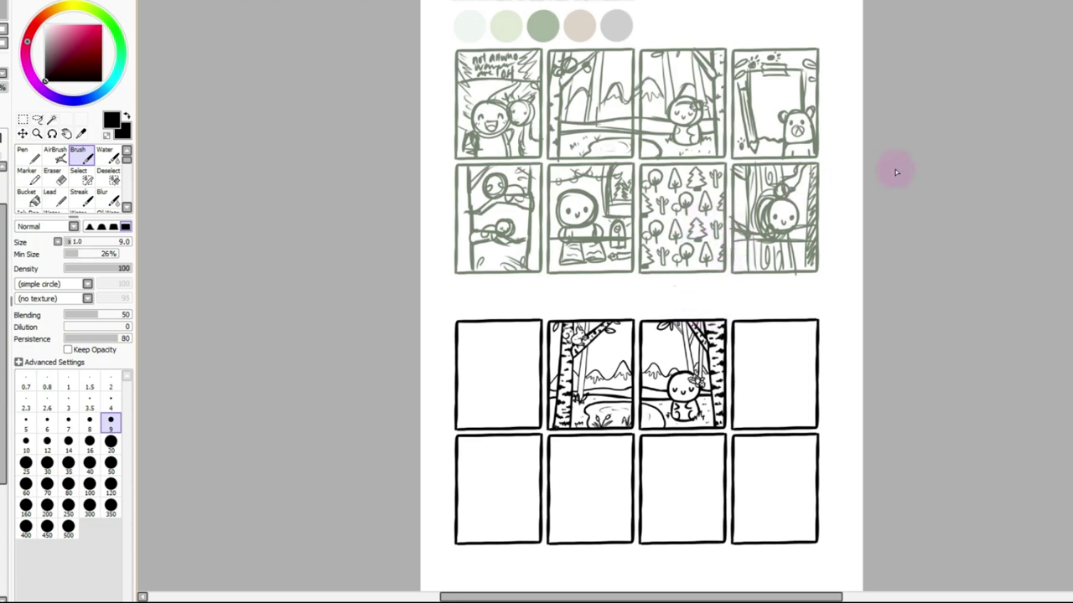
Review the rough thumbnail sketches above the inked panels, focusing on the one with characters on tree branches
{"action": "scroll", "coordinate": [637, 285], "scroll_direction": "up", "scroll_amount": 2}
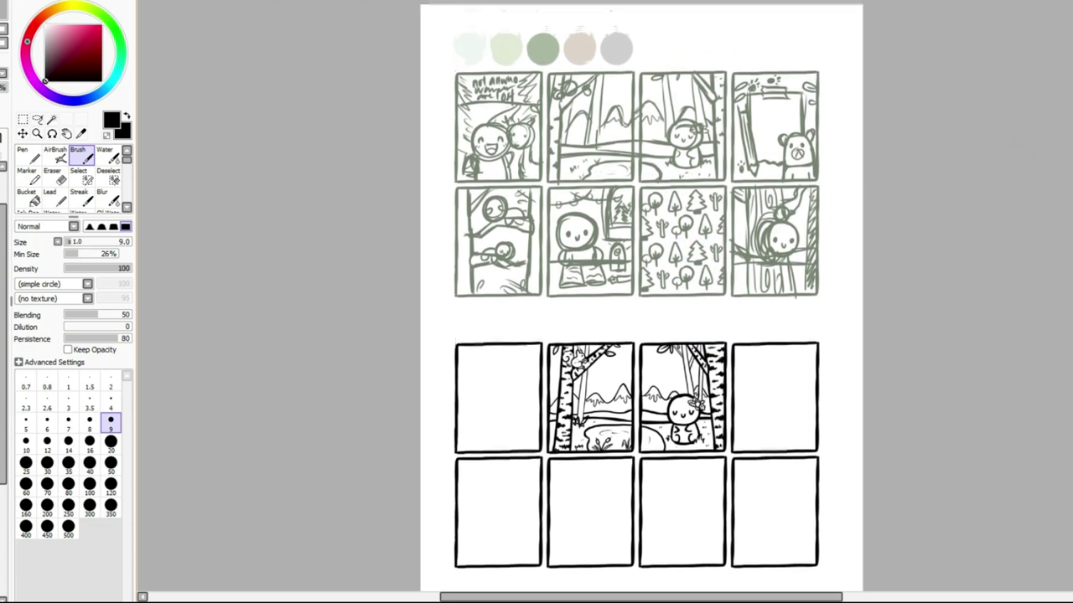
{"action": "scroll", "coordinate": [641, 285], "scroll_direction": "down", "scroll_amount": 2}
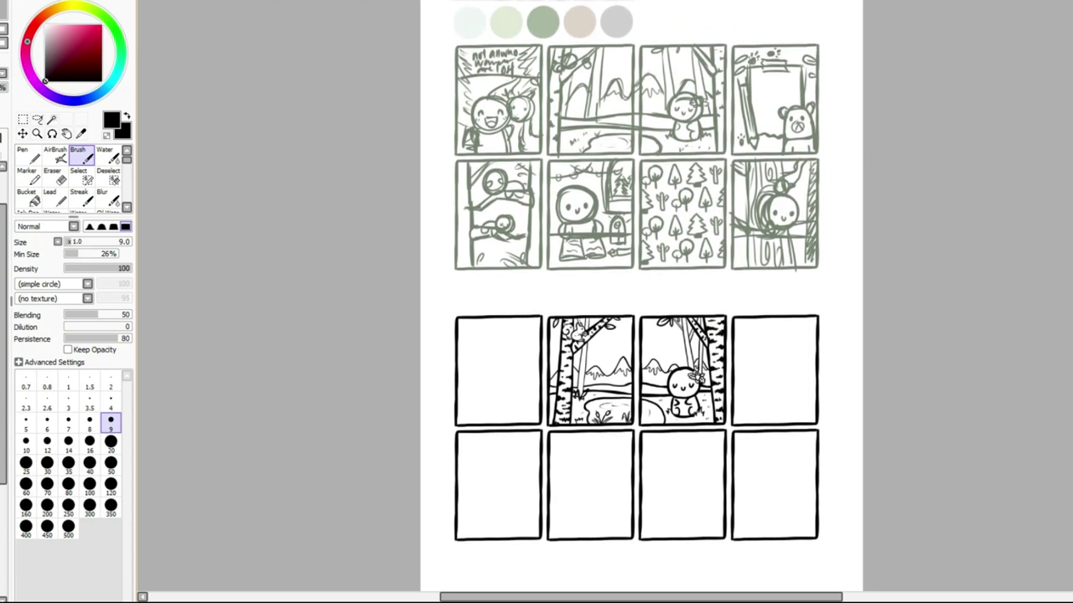
{"action": "scroll", "coordinate": [637, 285], "scroll_direction": "up", "scroll_amount": 3}
{"action": "mouse_move", "coordinate": [436, 39]}
{"action": "left_mouse_down"}
{"action": "mouse_move", "coordinate": [441, 256]}
{"action": "mouse_move", "coordinate": [807, 319]}
{"action": "mouse_move", "coordinate": [831, 91]}
{"action": "mouse_move", "coordinate": [679, 75]}
{"action": "left_mouse_up"}
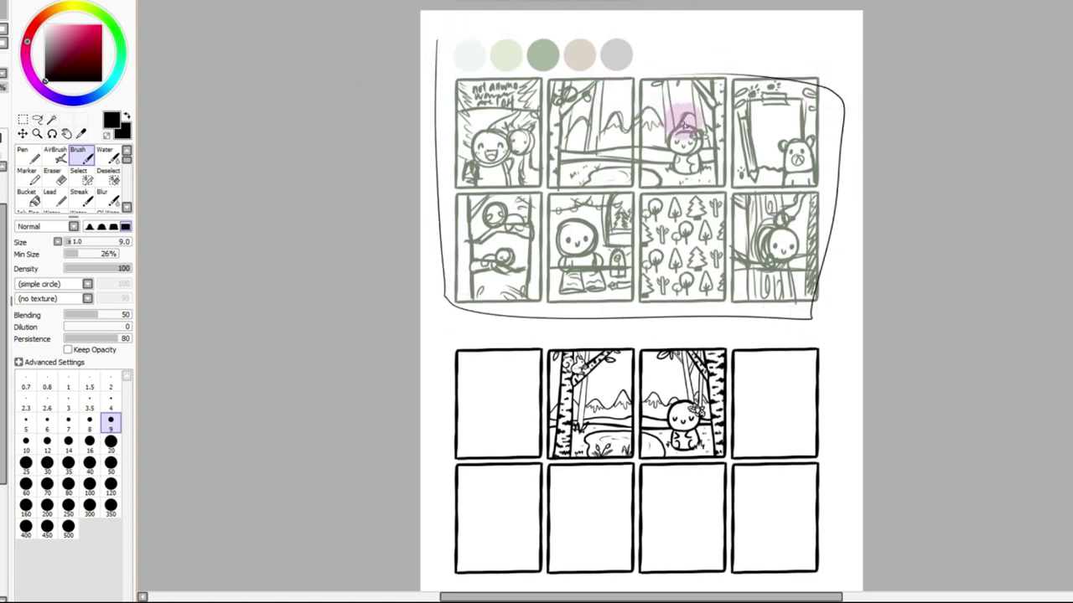
{"action": "key", "text": "ctrl+z"}
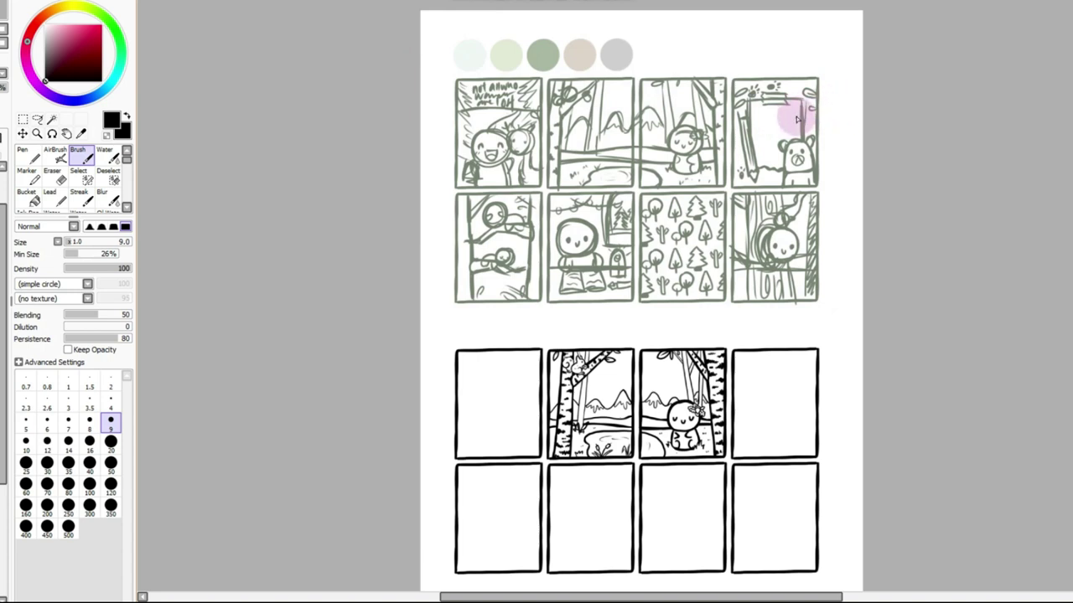
{"action": "mouse_move", "coordinate": [499, 202]}
{"action": "left_mouse_down"}
{"action": "mouse_move", "coordinate": [467, 232]}
{"action": "mouse_move", "coordinate": [494, 204]}
{"action": "mouse_move", "coordinate": [495, 232]}
{"action": "mouse_move", "coordinate": [475, 274]}
{"action": "mouse_move", "coordinate": [491, 232]}
{"action": "left_mouse_up"}
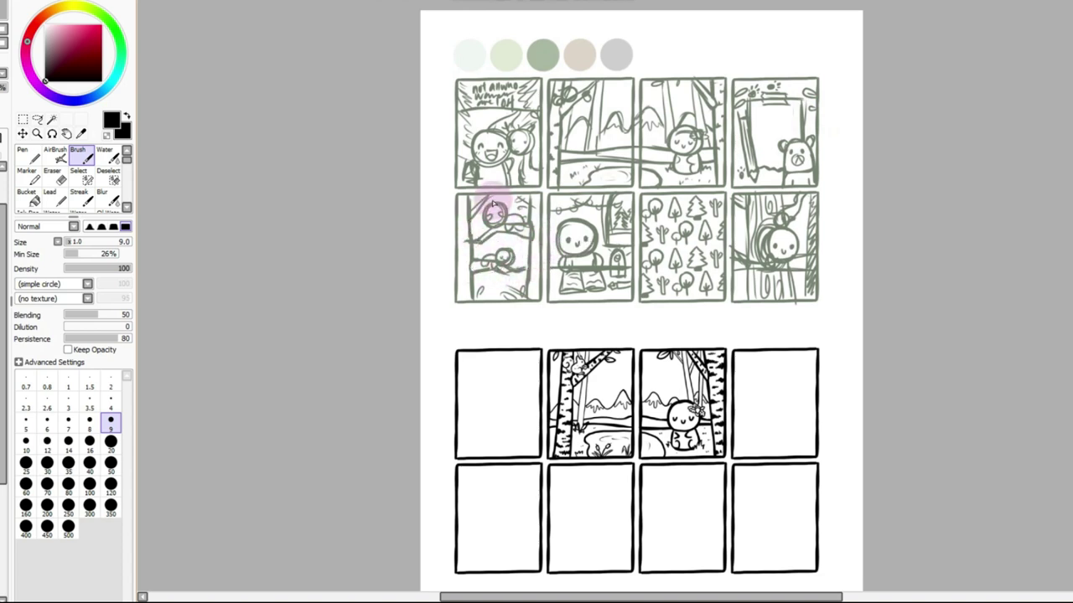
{"action": "mouse_move", "coordinate": [499, 194]}
{"action": "left_mouse_down"}
{"action": "mouse_move", "coordinate": [492, 177]}
{"action": "mouse_move", "coordinate": [480, 222]}
{"action": "mouse_move", "coordinate": [485, 259]}
{"action": "left_mouse_up"}
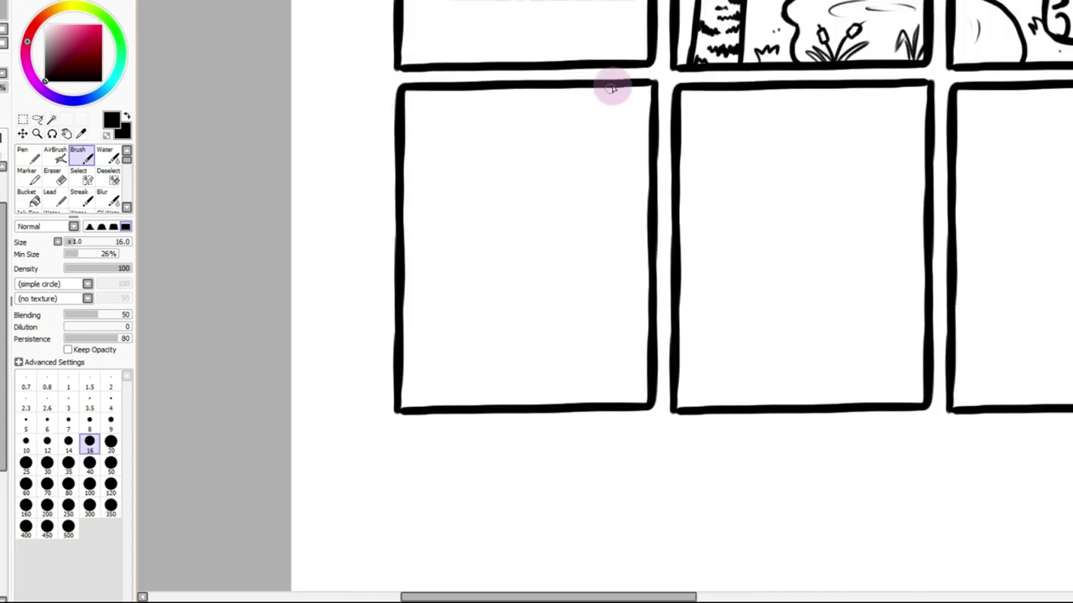
Draw two tall tree trunk edges down the first bottom-row panel with the size 16 Brush
{"action": "left_click_drag", "start_coordinate": [613, 87], "coordinate": [616, 404]}
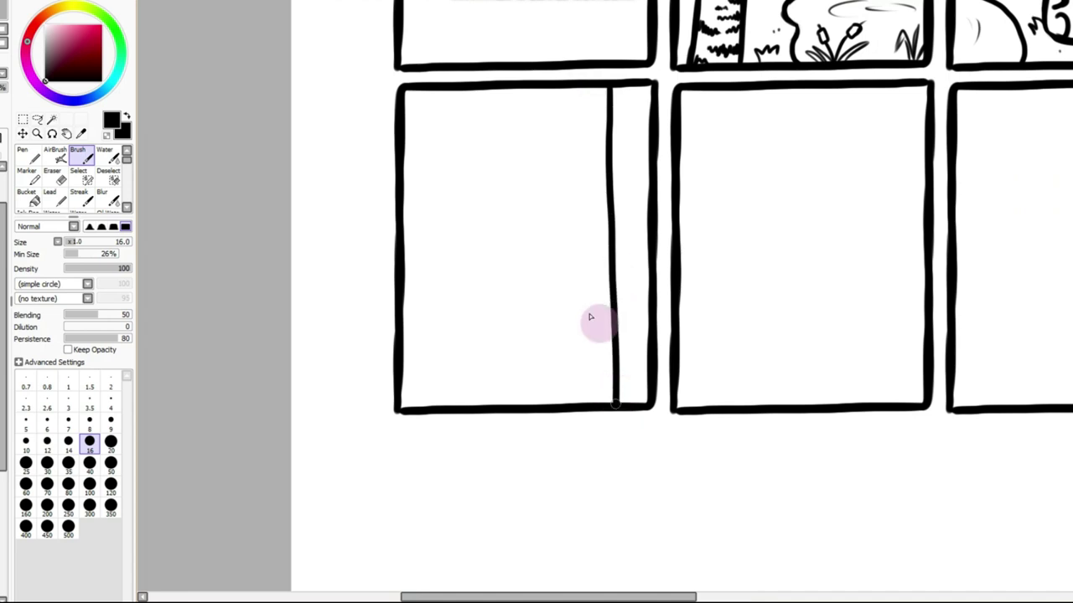
{"action": "left_click_drag", "start_coordinate": [435, 92], "coordinate": [411, 392]}
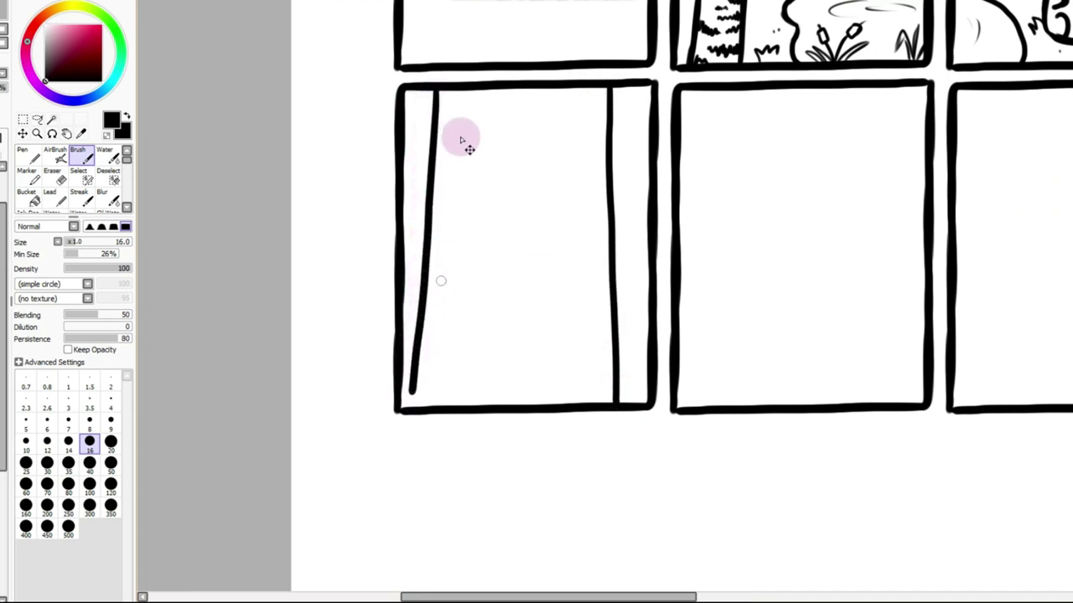
{"action": "key", "text": "ctrl+z"}
{"action": "mouse_move", "coordinate": [439, 92]}
{"action": "left_mouse_down"}
{"action": "mouse_move", "coordinate": [417, 369]}
{"action": "mouse_move", "coordinate": [438, 119]}
{"action": "left_mouse_up"}
{"action": "key", "text": "ctrl+z"}
{"action": "left_click_drag", "start_coordinate": [437, 186], "coordinate": [418, 407]}
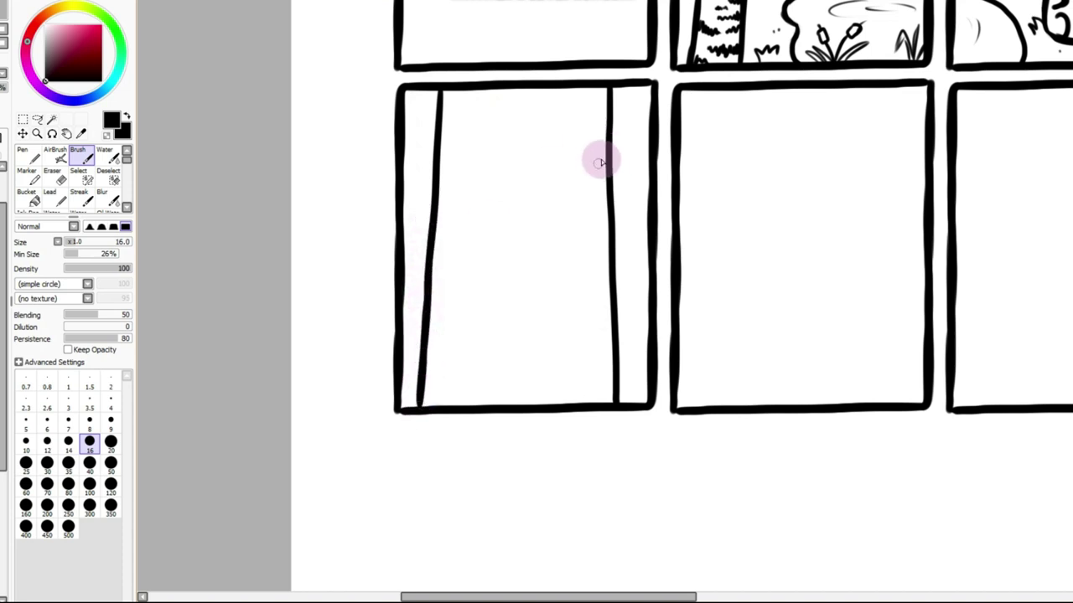
Fade the trunk lines to grey and draw an upper and a lower branch between them on a separate layer
{"action": "left_click_drag", "start_coordinate": [2, 88], "coordinate": [0, 87]}
{"action": "left_click", "coordinate": [0, 139]}
{"action": "mouse_move", "coordinate": [608, 148]}
{"action": "left_mouse_down"}
{"action": "mouse_move", "coordinate": [563, 140]}
{"action": "mouse_move", "coordinate": [459, 151]}
{"action": "mouse_move", "coordinate": [598, 166]}
{"action": "mouse_move", "coordinate": [617, 154]}
{"action": "left_mouse_up"}
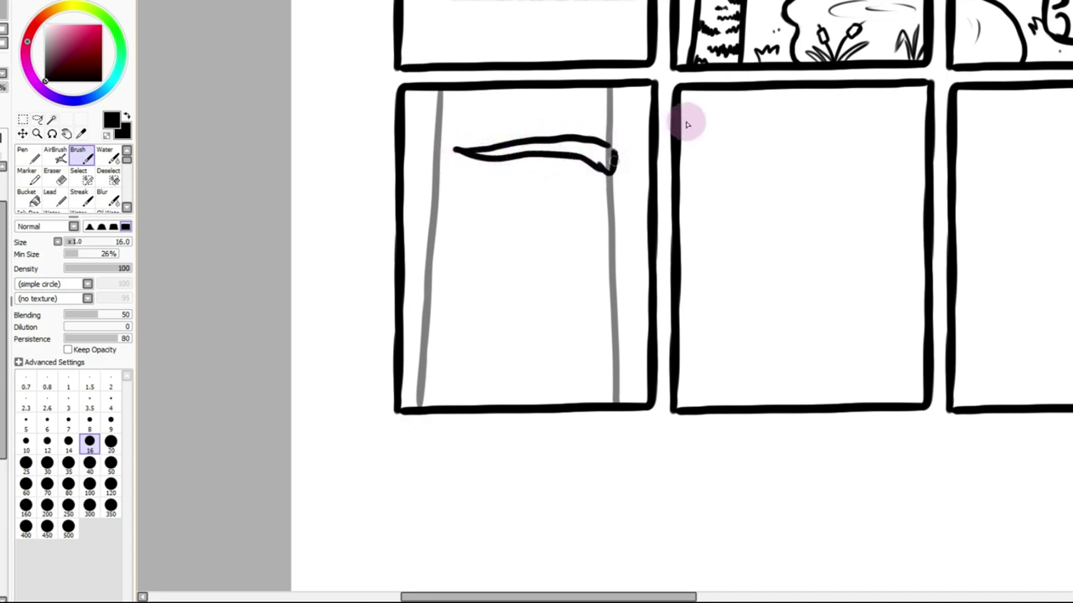
{"action": "mouse_move", "coordinate": [429, 279]}
{"action": "left_mouse_down"}
{"action": "mouse_move", "coordinate": [469, 259]}
{"action": "mouse_move", "coordinate": [532, 283]}
{"action": "mouse_move", "coordinate": [624, 289]}
{"action": "mouse_move", "coordinate": [496, 269]}
{"action": "left_mouse_up"}
{"action": "key", "text": "ctrl+z"}
{"action": "mouse_move", "coordinate": [450, 308]}
{"action": "left_mouse_down"}
{"action": "mouse_move", "coordinate": [502, 301]}
{"action": "mouse_move", "coordinate": [584, 316]}
{"action": "mouse_move", "coordinate": [631, 290]}
{"action": "mouse_move", "coordinate": [592, 305]}
{"action": "mouse_move", "coordinate": [437, 290]}
{"action": "mouse_move", "coordinate": [424, 328]}
{"action": "mouse_move", "coordinate": [431, 281]}
{"action": "left_mouse_up"}
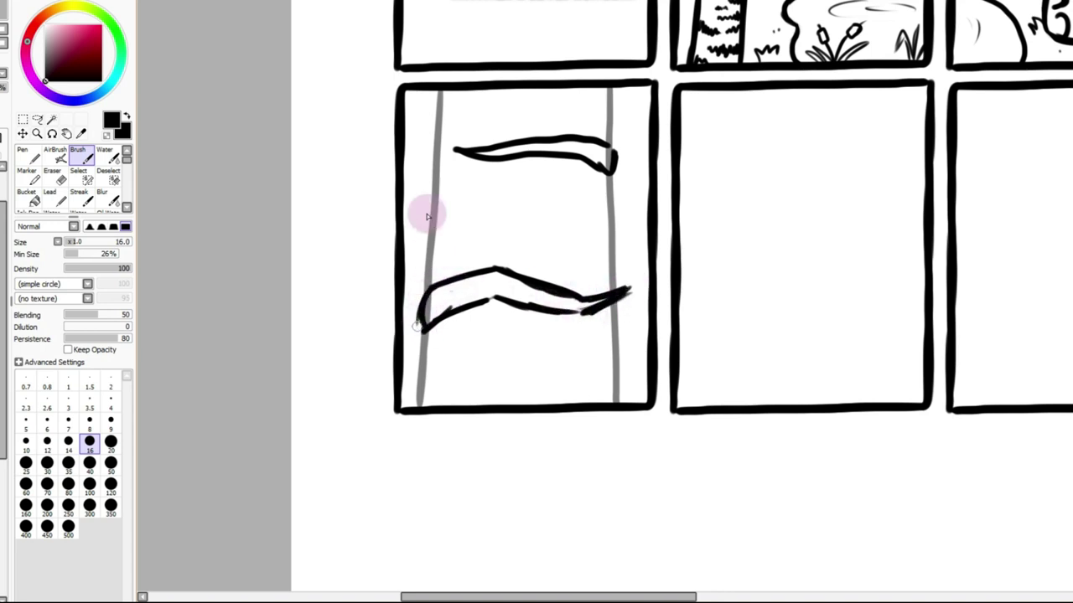
Erase the rough ends of both branches with the size 20 Eraser to sharpen their tips
{"action": "left_click", "coordinate": [55, 154]}
{"action": "left_click", "coordinate": [90, 414]}
{"action": "key", "text": "v"}
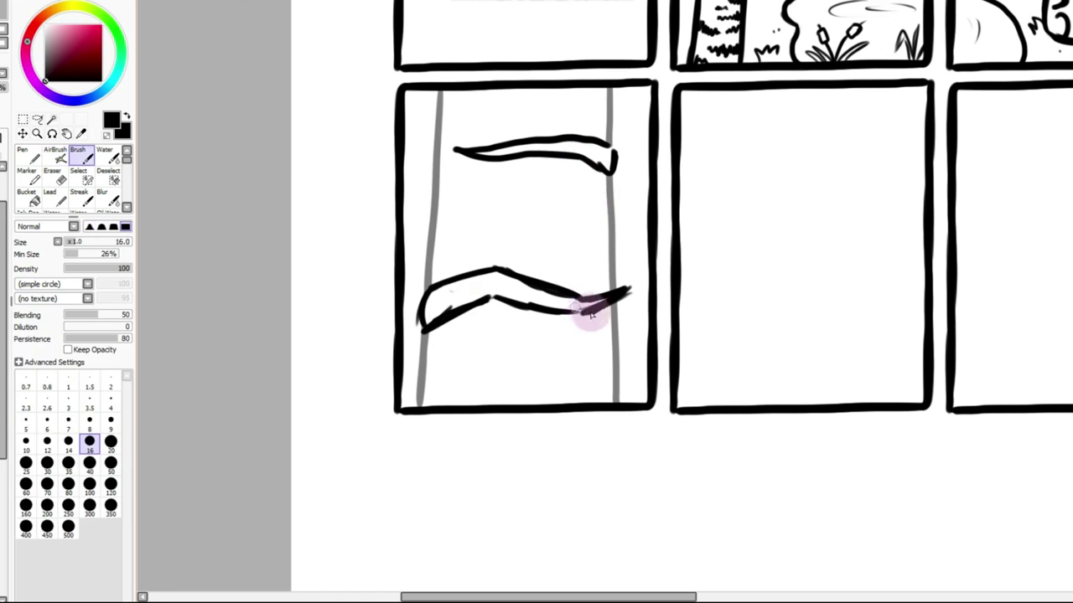
{"action": "left_click", "coordinate": [52, 176]}
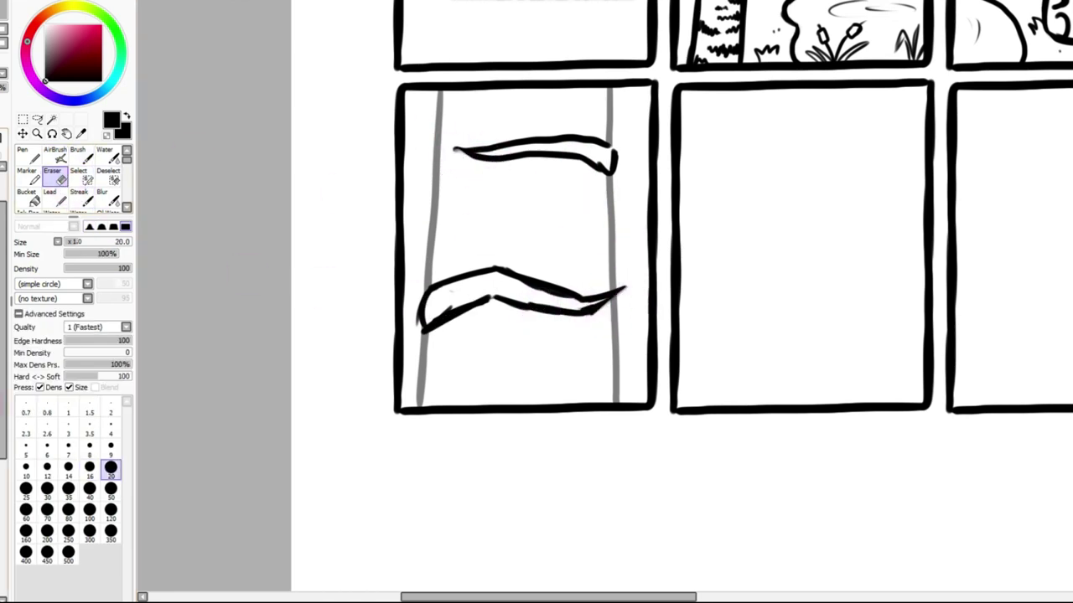
Move the upper branch slightly down, restore the trunk lines to full black and redraw the gap in the right trunk
{"action": "left_click", "coordinate": [23, 119]}
{"action": "mouse_move", "coordinate": [446, 101]}
{"action": "left_mouse_down"}
{"action": "mouse_move", "coordinate": [663, 199]}
{"action": "mouse_move", "coordinate": [709, 202]}
{"action": "left_mouse_up"}
{"action": "left_click_drag", "start_coordinate": [617, 168], "coordinate": [615, 196]}
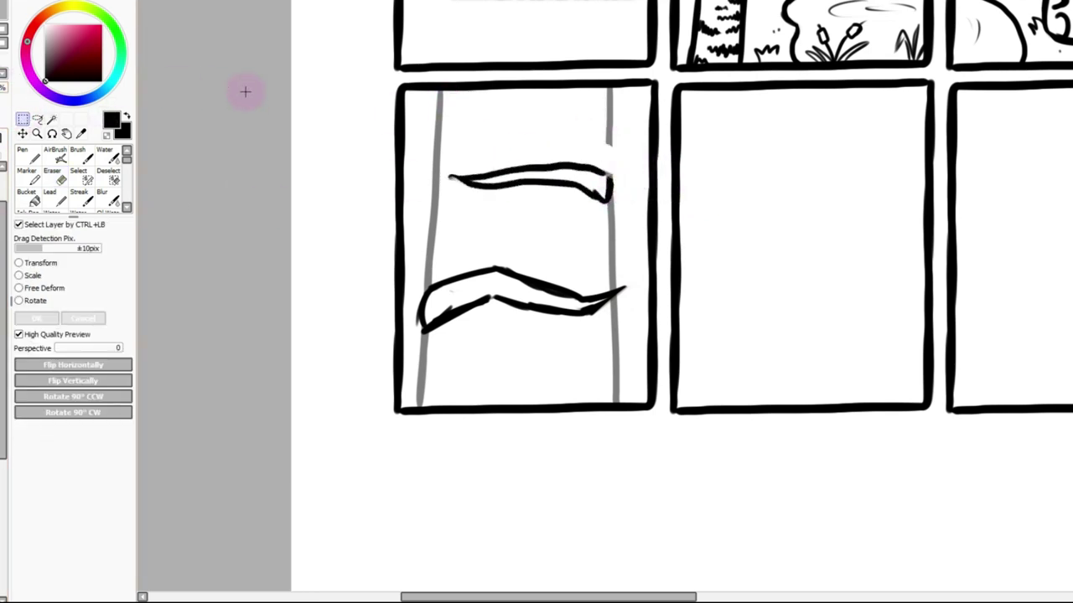
{"action": "left_click", "coordinate": [77, 153]}
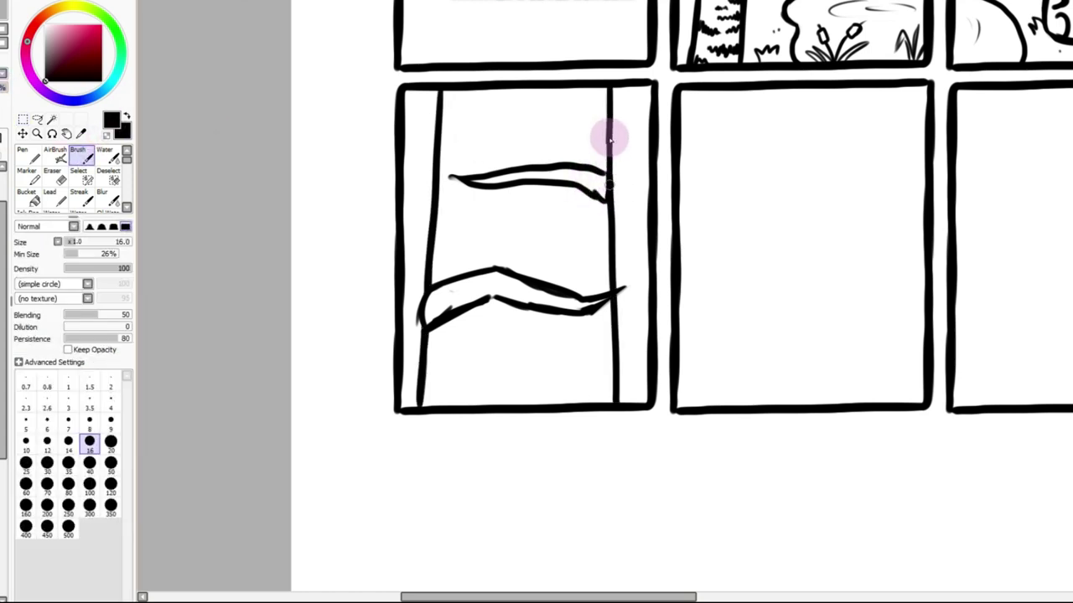
{"action": "left_click", "coordinate": [613, 196]}
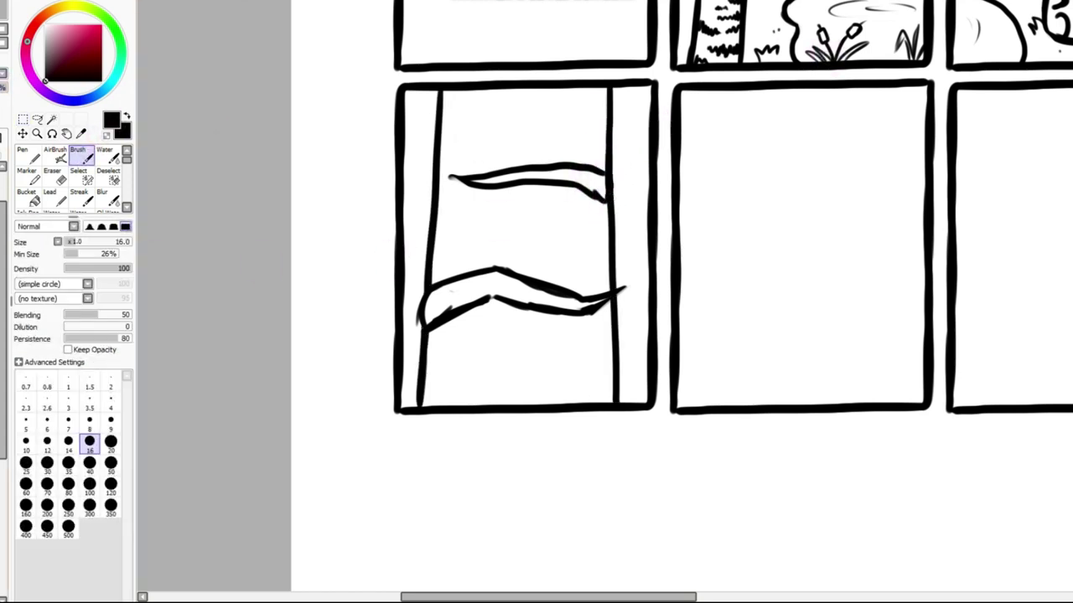
Lasso the lower branch and move it further down the panel
{"action": "left_click", "coordinate": [302, 0]}
{"action": "left_click", "coordinate": [311, 0]}
{"action": "left_click", "coordinate": [312, 0]}
{"action": "left_click", "coordinate": [312, 1]}
{"action": "left_click", "coordinate": [311, 0]}
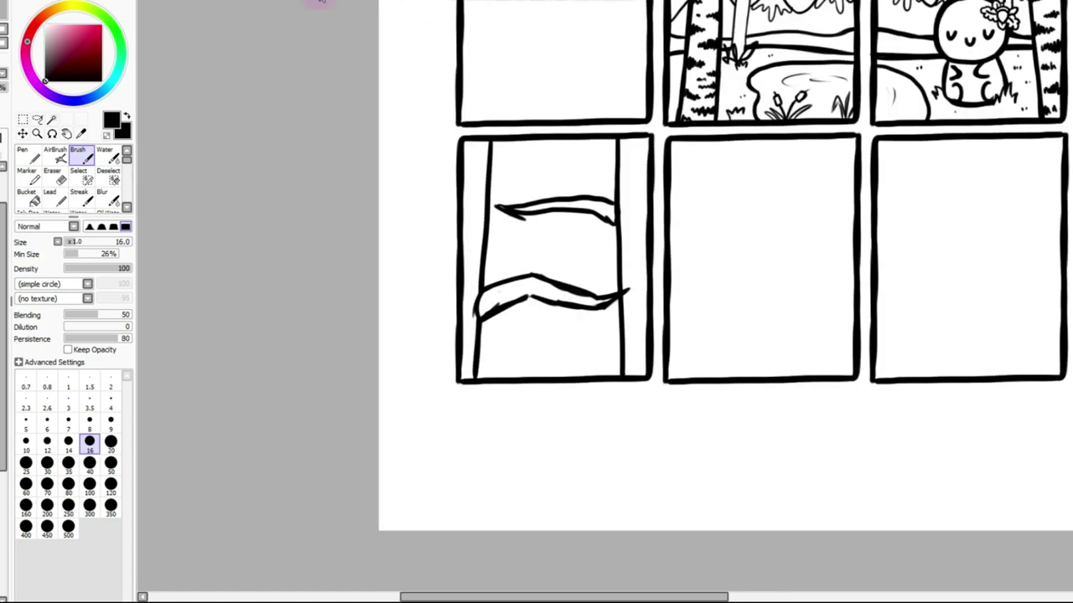
{"action": "left_click", "coordinate": [314, 1]}
{"action": "left_click", "coordinate": [313, 1]}
{"action": "left_click", "coordinate": [315, 1]}
{"action": "left_click", "coordinate": [37, 120]}
{"action": "mouse_move", "coordinate": [199, 272]}
{"action": "left_mouse_down"}
{"action": "mouse_move", "coordinate": [201, 365]}
{"action": "mouse_move", "coordinate": [251, 372]}
{"action": "mouse_move", "coordinate": [550, 341]}
{"action": "mouse_move", "coordinate": [628, 272]}
{"action": "mouse_move", "coordinate": [582, 285]}
{"action": "mouse_move", "coordinate": [436, 226]}
{"action": "mouse_move", "coordinate": [283, 237]}
{"action": "mouse_move", "coordinate": [198, 289]}
{"action": "mouse_move", "coordinate": [231, 394]}
{"action": "left_mouse_up"}
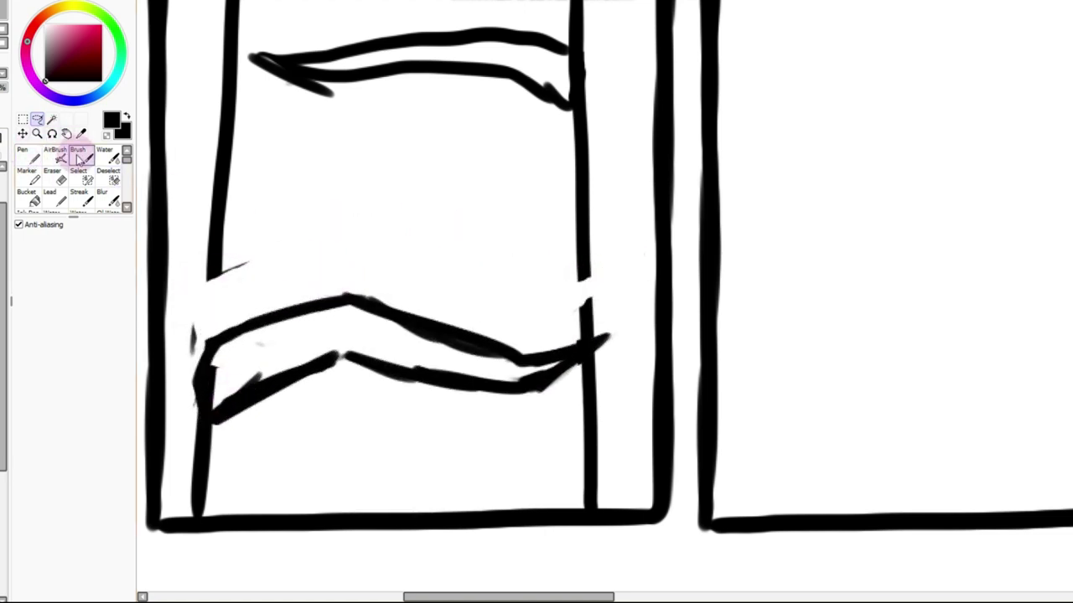
Redraw the broken sections of both trunk lines above the lower branch and erase the stray mark beside the left trunk
{"action": "left_click", "coordinate": [77, 155]}
{"action": "left_click_drag", "start_coordinate": [219, 255], "coordinate": [204, 366]}
{"action": "left_click_drag", "start_coordinate": [214, 289], "coordinate": [205, 356]}
{"action": "left_click_drag", "start_coordinate": [582, 262], "coordinate": [588, 327]}
{"action": "key", "text": "e"}
{"action": "left_click_drag", "start_coordinate": [223, 247], "coordinate": [244, 265]}
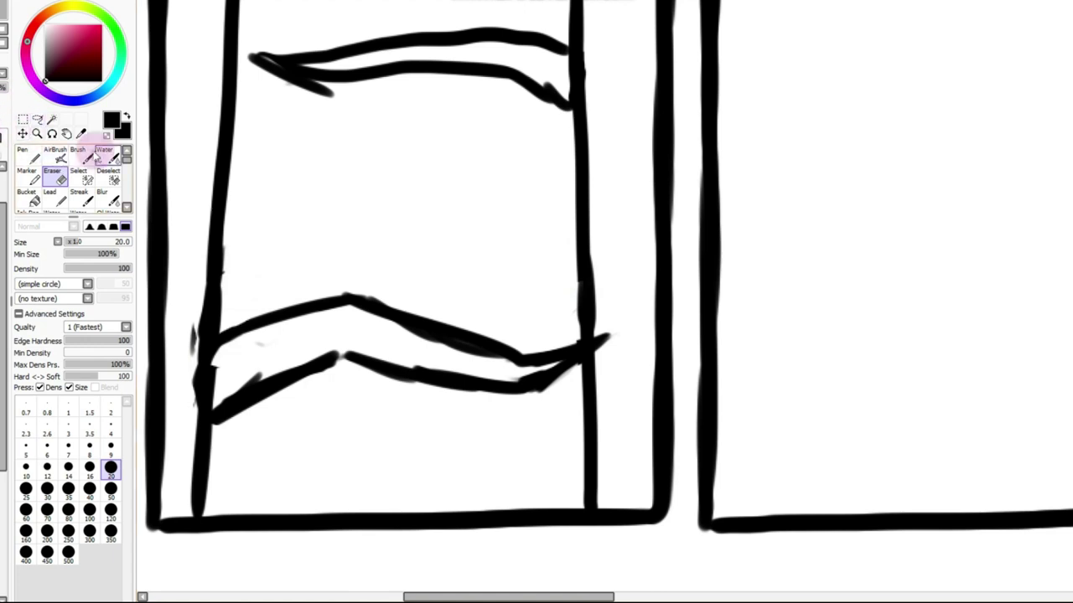
Draw the koala's round head and two fluffy ears on the lower branch with the size 16 Brush
{"action": "left_click", "coordinate": [89, 155]}
{"action": "left_click", "coordinate": [308, 0]}
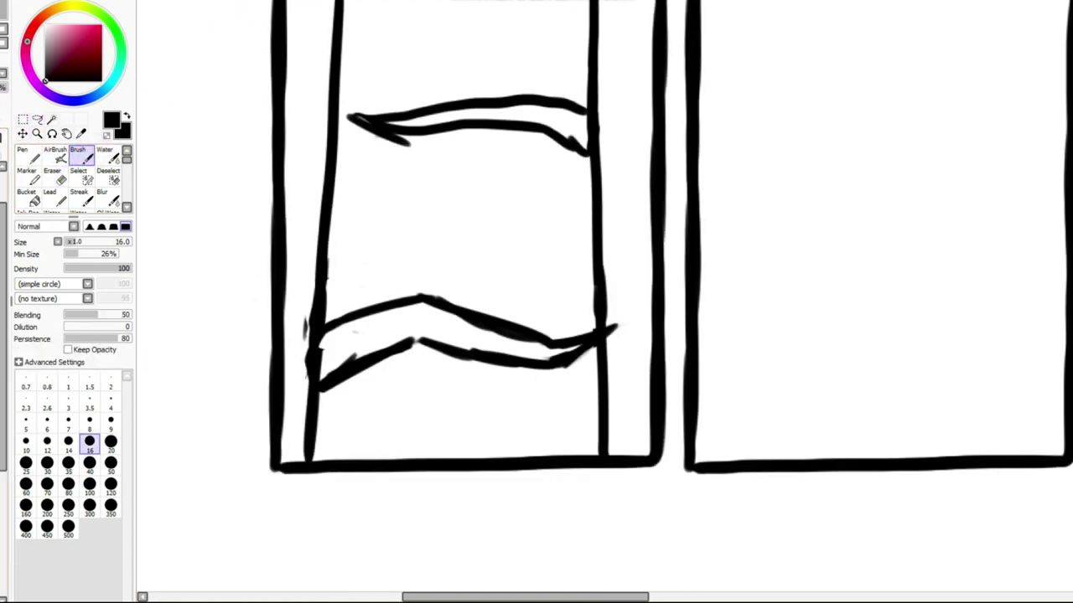
{"action": "mouse_move", "coordinate": [463, 214]}
{"action": "left_mouse_down"}
{"action": "mouse_move", "coordinate": [450, 297]}
{"action": "mouse_move", "coordinate": [495, 203]}
{"action": "left_mouse_up"}
{"action": "key", "text": "ctrl+z"}
{"action": "mouse_move", "coordinate": [469, 239]}
{"action": "left_mouse_down"}
{"action": "mouse_move", "coordinate": [510, 334]}
{"action": "mouse_move", "coordinate": [559, 261]}
{"action": "mouse_move", "coordinate": [503, 230]}
{"action": "mouse_move", "coordinate": [478, 249]}
{"action": "mouse_move", "coordinate": [456, 222]}
{"action": "mouse_move", "coordinate": [428, 227]}
{"action": "mouse_move", "coordinate": [455, 263]}
{"action": "left_mouse_up"}
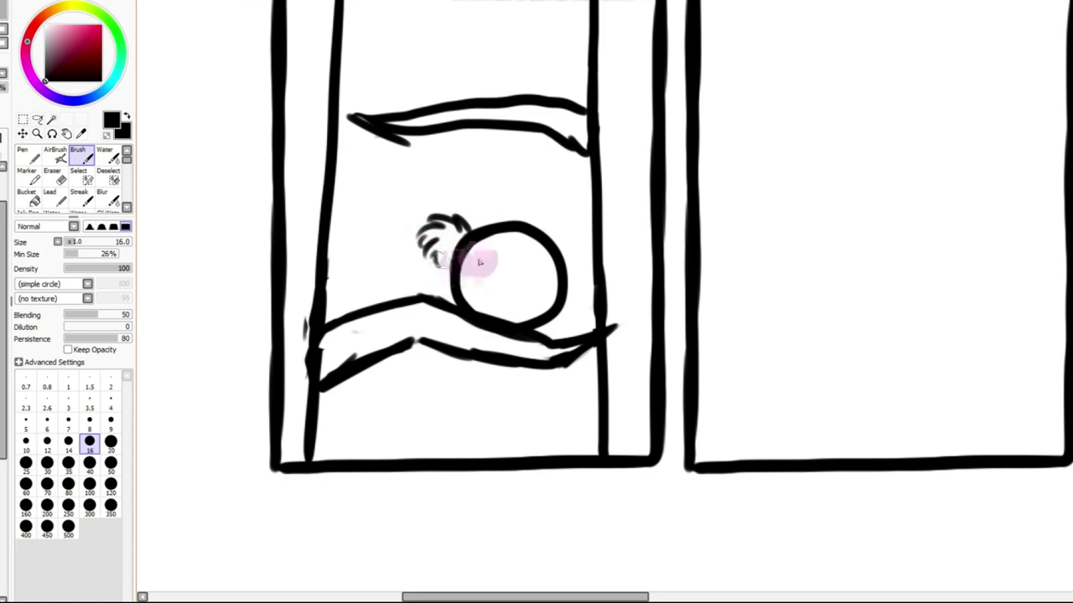
{"action": "mouse_move", "coordinate": [553, 227]}
{"action": "left_mouse_down"}
{"action": "mouse_move", "coordinate": [596, 229]}
{"action": "mouse_move", "coordinate": [586, 233]}
{"action": "mouse_move", "coordinate": [575, 268]}
{"action": "left_mouse_up"}
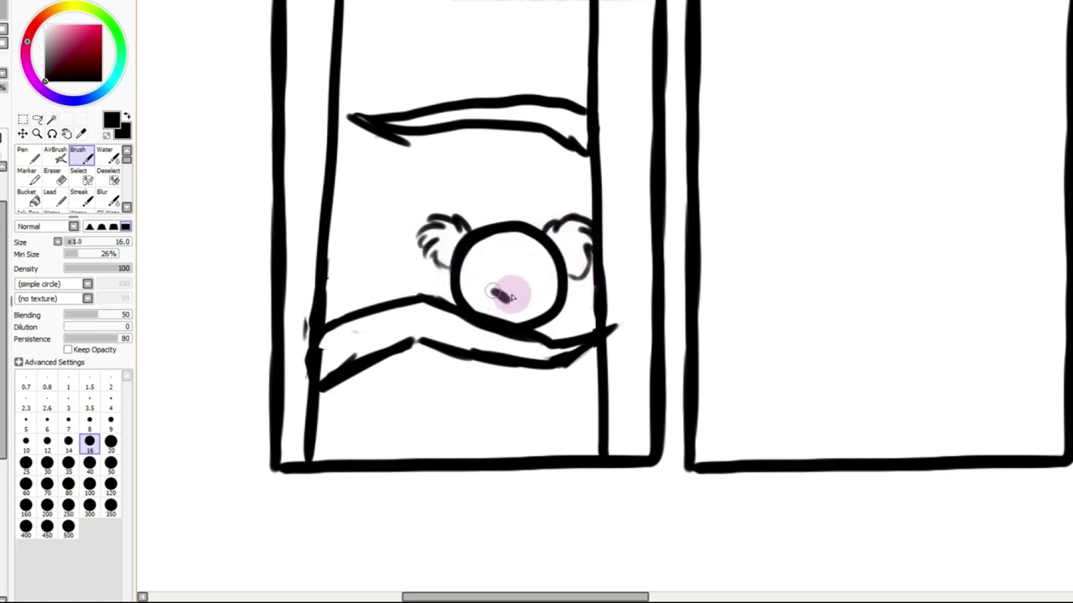
Draw the koala's eyes, nose and mouth, and add both front paws hanging over the branch
{"action": "mouse_move", "coordinate": [520, 296]}
{"action": "left_mouse_down"}
{"action": "mouse_move", "coordinate": [479, 275]}
{"action": "mouse_move", "coordinate": [546, 281]}
{"action": "mouse_move", "coordinate": [501, 321]}
{"action": "mouse_move", "coordinate": [578, 187]}
{"action": "mouse_move", "coordinate": [414, 190]}
{"action": "mouse_move", "coordinate": [465, 316]}
{"action": "mouse_move", "coordinate": [455, 340]}
{"action": "mouse_move", "coordinate": [437, 321]}
{"action": "left_mouse_up"}
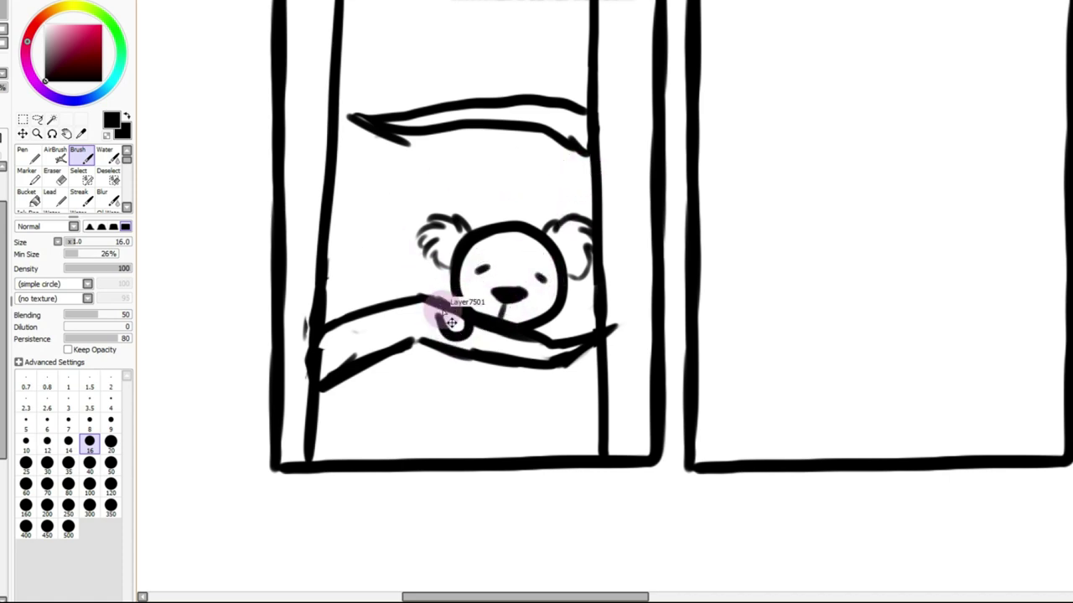
{"action": "mouse_move", "coordinate": [546, 328]}
{"action": "left_mouse_down"}
{"action": "mouse_move", "coordinate": [524, 343]}
{"action": "mouse_move", "coordinate": [507, 337]}
{"action": "left_mouse_up"}
{"action": "left_click_drag", "start_coordinate": [436, 305], "coordinate": [448, 327]}
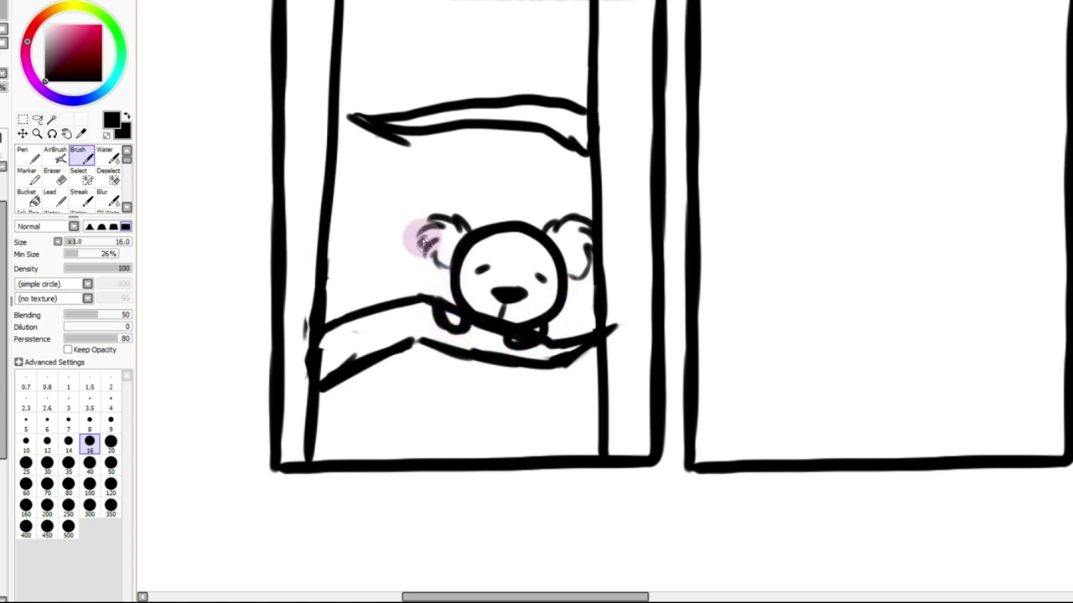
Draw the koala's curved back, hind leg and fluffy tail behind its head
{"action": "mouse_move", "coordinate": [390, 248]}
{"action": "left_mouse_down"}
{"action": "mouse_move", "coordinate": [364, 268]}
{"action": "mouse_move", "coordinate": [365, 291]}
{"action": "left_mouse_up"}
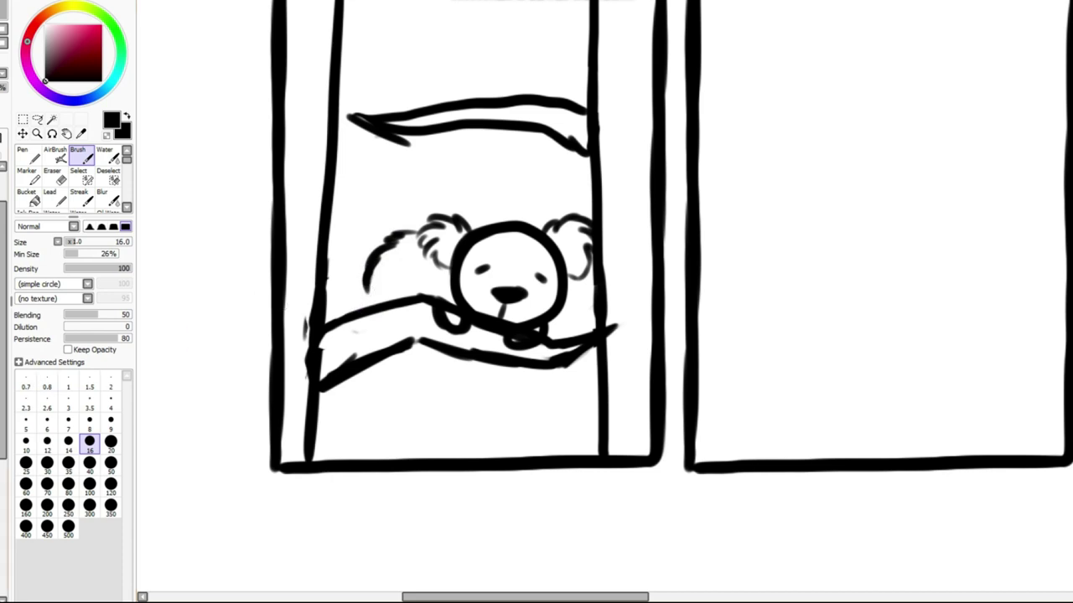
{"action": "key", "text": "ctrl+z"}
{"action": "key", "text": "ctrl+z"}
{"action": "mouse_move", "coordinate": [422, 228]}
{"action": "left_mouse_down"}
{"action": "mouse_move", "coordinate": [392, 276]}
{"action": "mouse_move", "coordinate": [380, 270]}
{"action": "mouse_move", "coordinate": [373, 295]}
{"action": "left_mouse_up"}
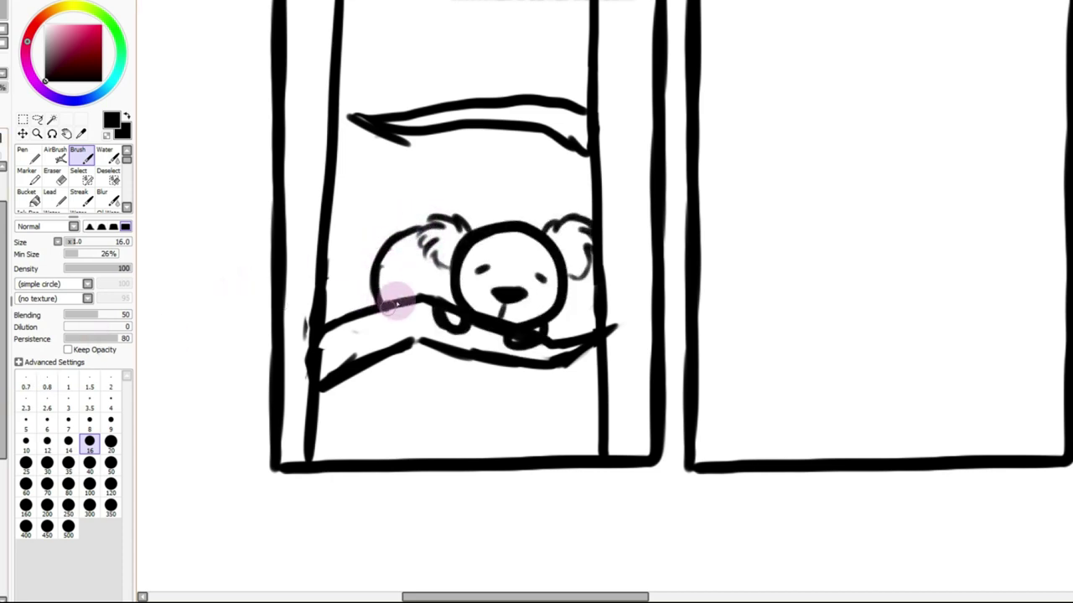
{"action": "mouse_move", "coordinate": [397, 281]}
{"action": "left_mouse_down"}
{"action": "mouse_move", "coordinate": [412, 311]}
{"action": "mouse_move", "coordinate": [383, 307]}
{"action": "left_mouse_up"}
{"action": "key", "text": "ctrl+z"}
{"action": "key", "text": "ctrl+z"}
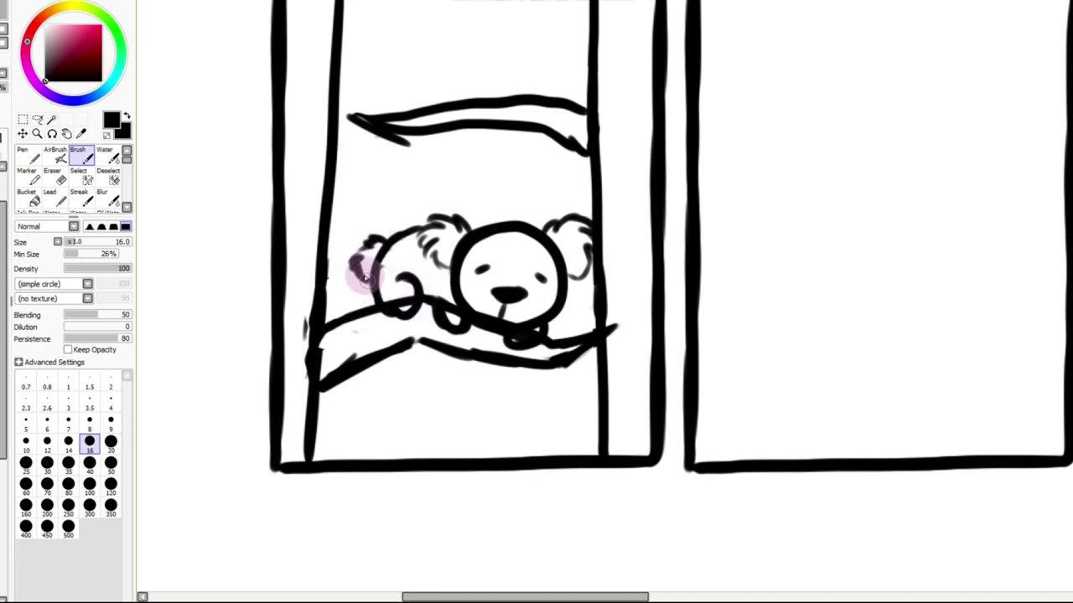
{"action": "left_click_drag", "start_coordinate": [360, 240], "coordinate": [369, 249]}
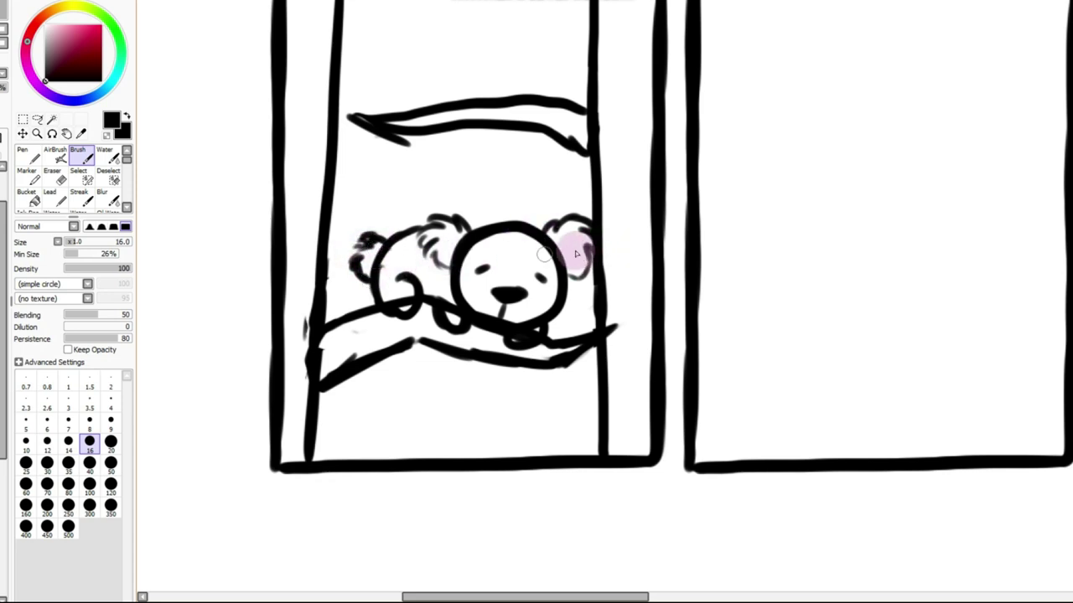
Replace the top of the koala's head outline with a hair tuft, add eyebrow and cheek marks, and erase overlapping branch lines
{"action": "left_click", "coordinate": [52, 175]}
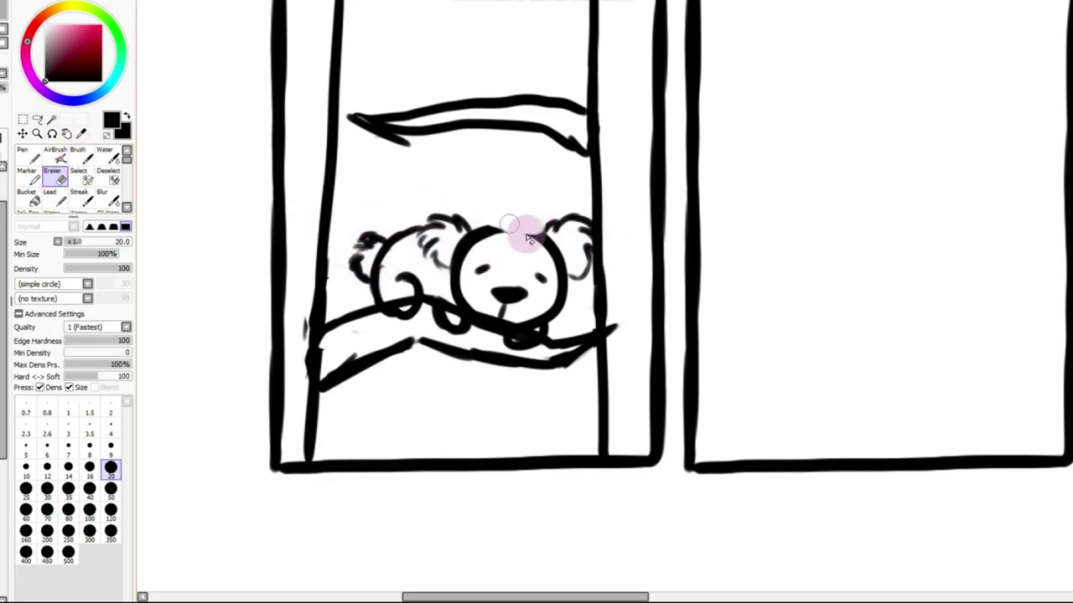
{"action": "left_click", "coordinate": [77, 152]}
{"action": "left_click_drag", "start_coordinate": [537, 228], "coordinate": [486, 260]}
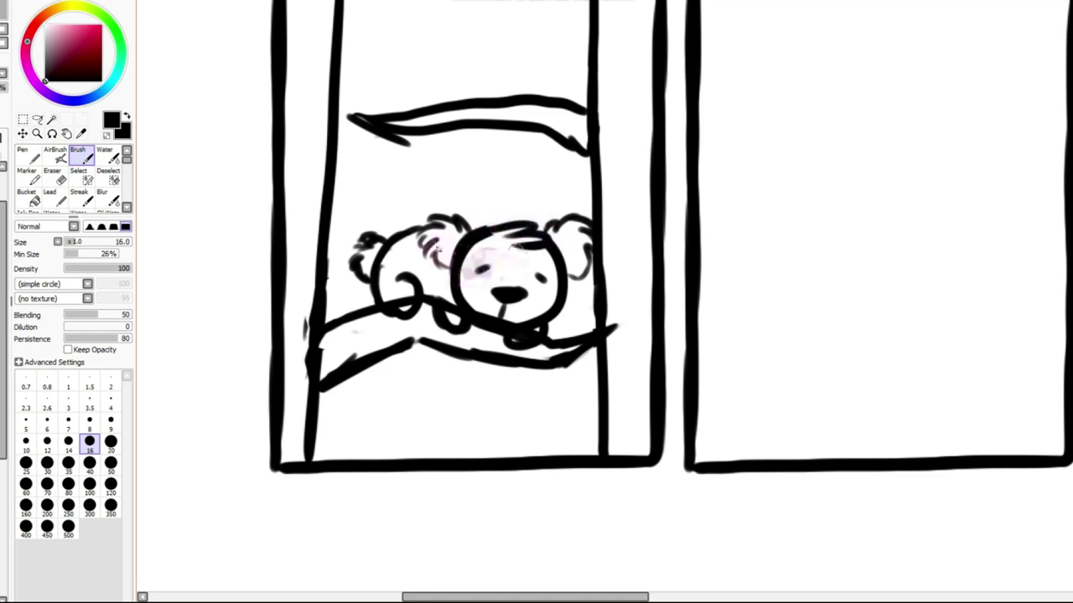
{"action": "left_click", "coordinate": [55, 177]}
{"action": "left_click_drag", "start_coordinate": [469, 275], "coordinate": [489, 310]}
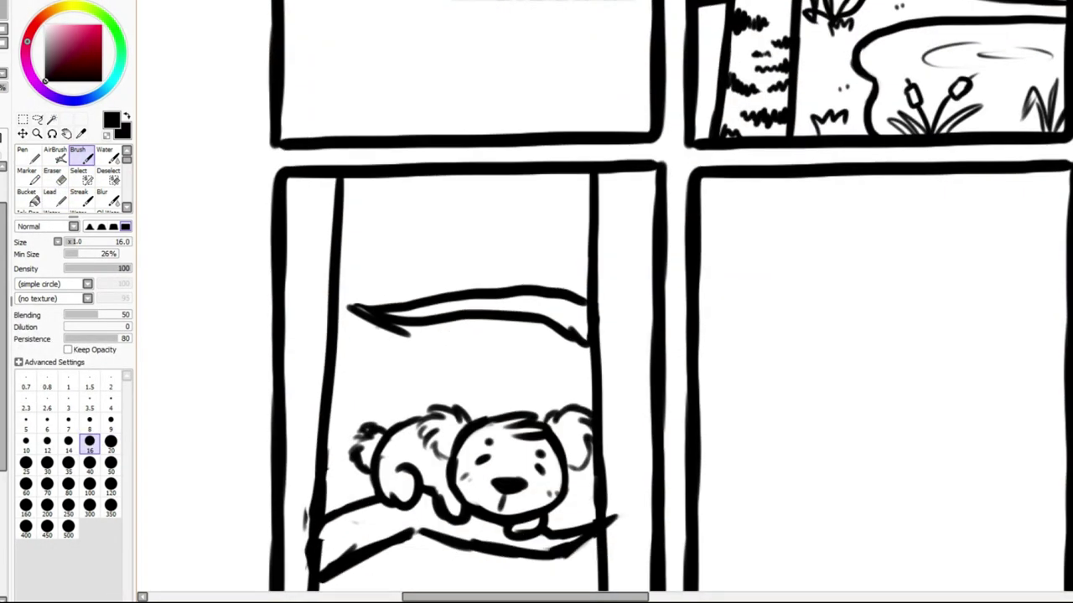
Draw the sloth's round head with eye patches, nose and mouth above the upper branch
{"action": "scroll", "coordinate": [1058, 348], "scroll_direction": "down", "scroll_amount": 2}
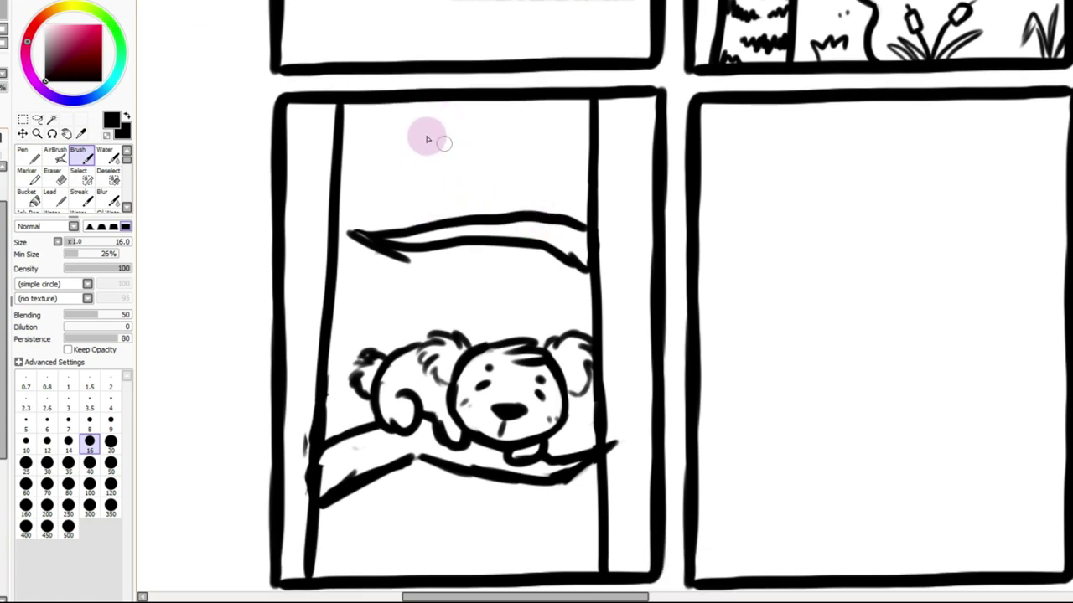
{"action": "mouse_move", "coordinate": [417, 131]}
{"action": "left_mouse_down"}
{"action": "mouse_move", "coordinate": [479, 135]}
{"action": "mouse_move", "coordinate": [409, 135]}
{"action": "mouse_move", "coordinate": [499, 173]}
{"action": "mouse_move", "coordinate": [482, 207]}
{"action": "left_mouse_up"}
{"action": "key", "text": "ctrl+z"}
{"action": "left_click_drag", "start_coordinate": [369, 193], "coordinate": [412, 173]}
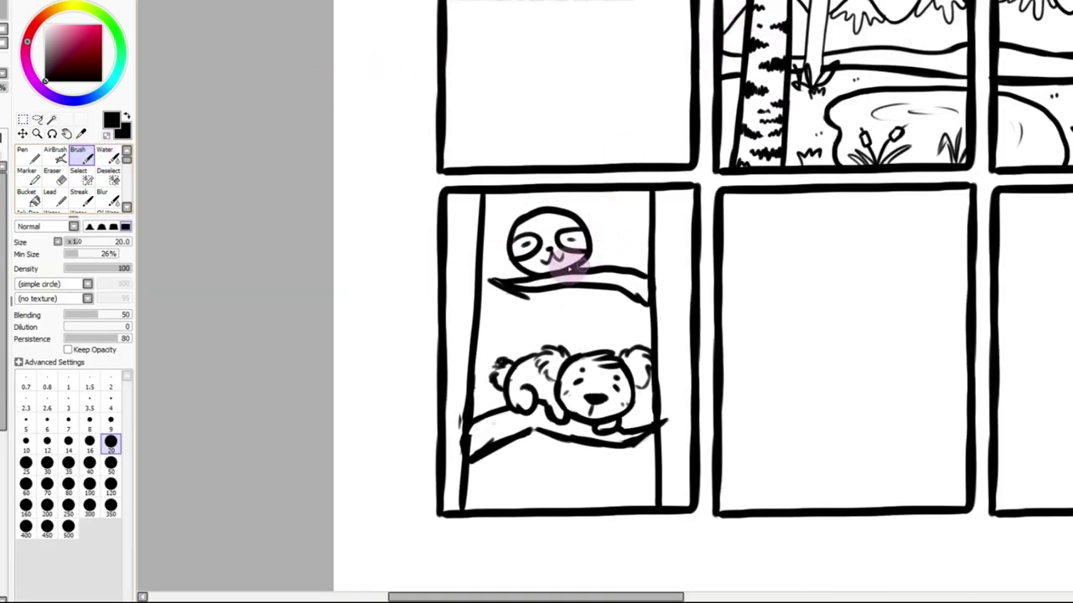
Erase the facial features inside the sloth's head with the size 20 Eraser, keeping the round outline
{"action": "scroll", "coordinate": [208, 67], "scroll_direction": "down", "scroll_amount": 2}
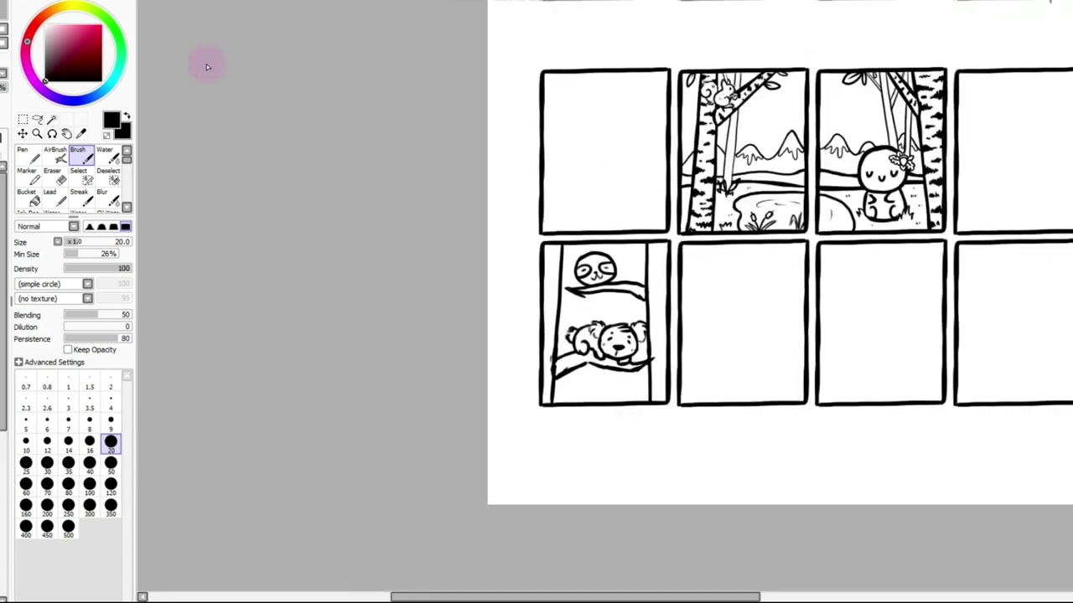
{"action": "left_click", "coordinate": [316, 0]}
{"action": "left_click", "coordinate": [316, 0]}
{"action": "left_click", "coordinate": [316, 0]}
{"action": "left_click", "coordinate": [59, 175]}
{"action": "left_click", "coordinate": [104, 470]}
{"action": "mouse_move", "coordinate": [482, 233]}
{"action": "left_mouse_down"}
{"action": "mouse_move", "coordinate": [464, 220]}
{"action": "mouse_move", "coordinate": [486, 196]}
{"action": "mouse_move", "coordinate": [523, 211]}
{"action": "left_mouse_up"}
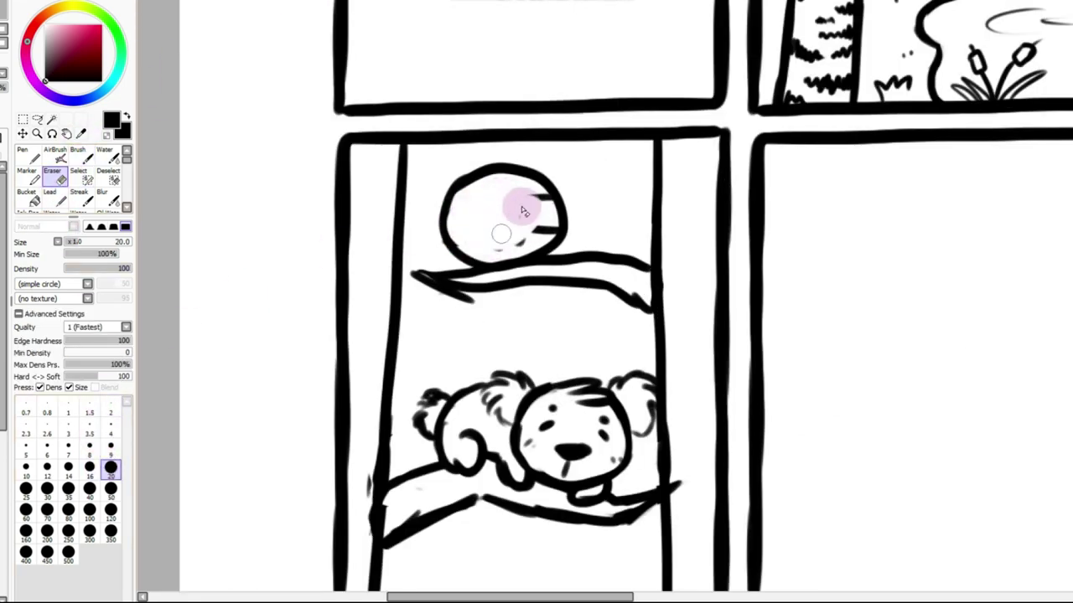
Redraw the sloth's brow line, eye patches, closed eyes, nose and mouth with the size 16 Brush
{"action": "left_click", "coordinate": [78, 155]}
{"action": "left_click", "coordinate": [89, 442]}
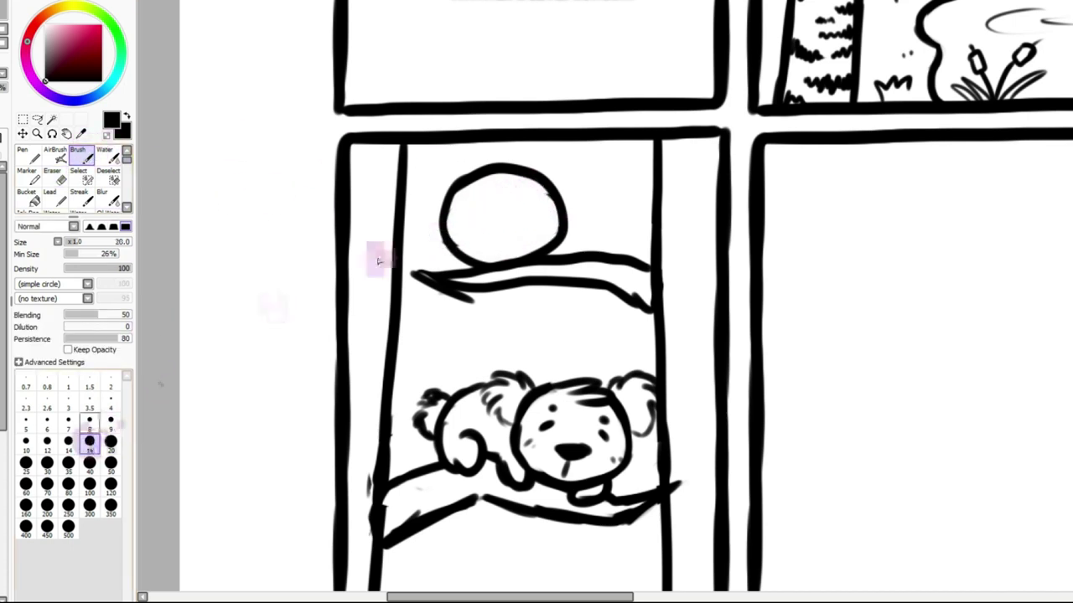
{"action": "mouse_move", "coordinate": [467, 205]}
{"action": "left_mouse_down"}
{"action": "mouse_move", "coordinate": [544, 195]}
{"action": "mouse_move", "coordinate": [561, 217]}
{"action": "mouse_move", "coordinate": [479, 248]}
{"action": "mouse_move", "coordinate": [494, 228]}
{"action": "mouse_move", "coordinate": [553, 230]}
{"action": "left_mouse_up"}
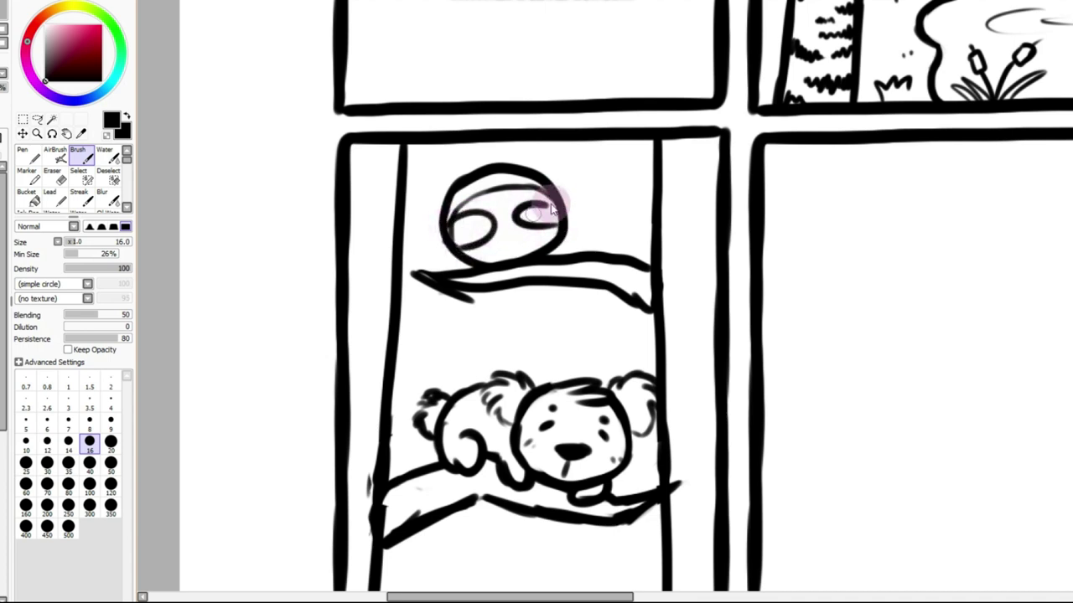
{"action": "mouse_move", "coordinate": [517, 228]}
{"action": "left_mouse_down"}
{"action": "mouse_move", "coordinate": [546, 223]}
{"action": "mouse_move", "coordinate": [473, 226]}
{"action": "mouse_move", "coordinate": [546, 213]}
{"action": "left_mouse_up"}
{"action": "key", "text": "ctrl+z"}
{"action": "mouse_move", "coordinate": [499, 253]}
{"action": "left_mouse_down"}
{"action": "mouse_move", "coordinate": [524, 243]}
{"action": "mouse_move", "coordinate": [505, 246]}
{"action": "left_mouse_up"}
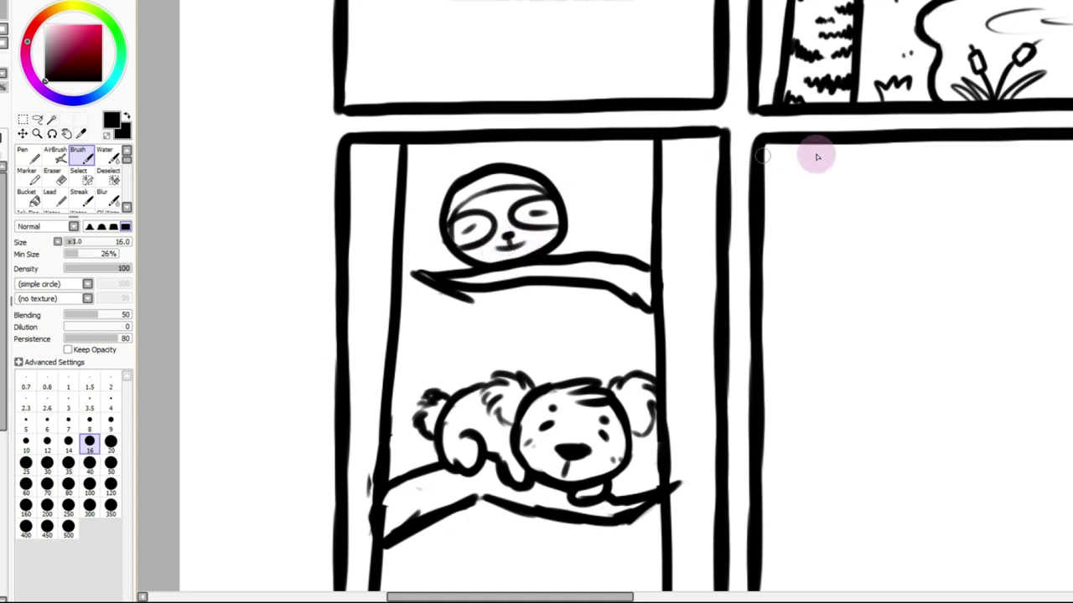
Erase the top of the sloth's head outline and redraw it with a small hair tuft
{"action": "left_click", "coordinate": [300, 0]}
{"action": "left_click", "coordinate": [300, 0]}
{"action": "left_click", "coordinate": [300, 0]}
{"action": "left_click", "coordinate": [300, 0]}
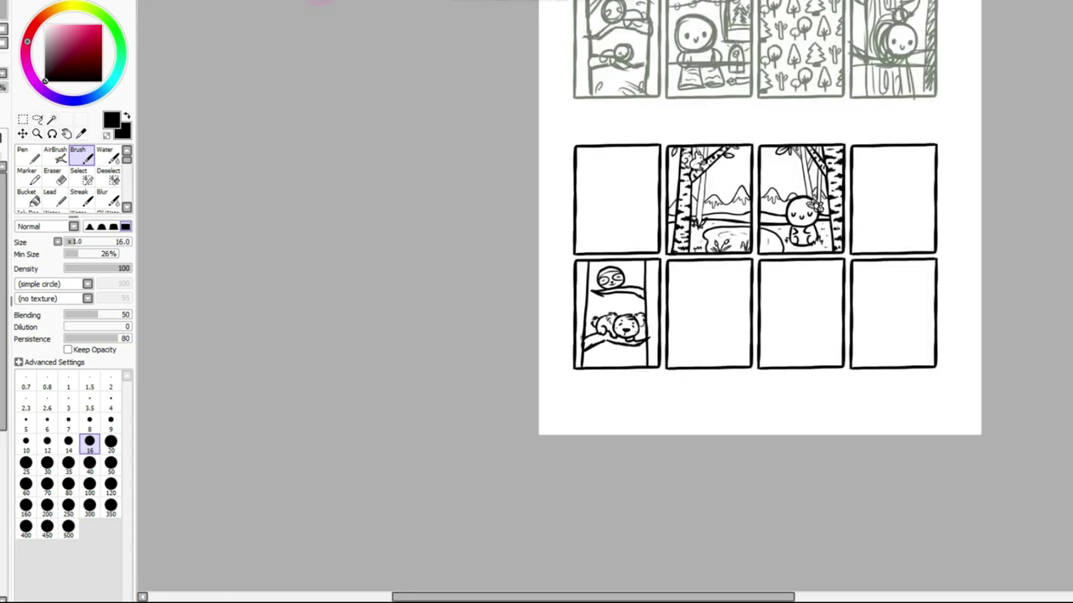
{"action": "left_click", "coordinate": [315, 0]}
{"action": "left_click", "coordinate": [315, 0]}
{"action": "left_click", "coordinate": [315, 0]}
{"action": "left_click", "coordinate": [315, 0]}
{"action": "left_click", "coordinate": [53, 173]}
{"action": "left_click_drag", "start_coordinate": [518, 172], "coordinate": [449, 172]}
{"action": "left_click", "coordinate": [79, 157]}
{"action": "mouse_move", "coordinate": [513, 169]}
{"action": "left_mouse_down"}
{"action": "mouse_move", "coordinate": [483, 175]}
{"action": "mouse_move", "coordinate": [548, 163]}
{"action": "left_mouse_up"}
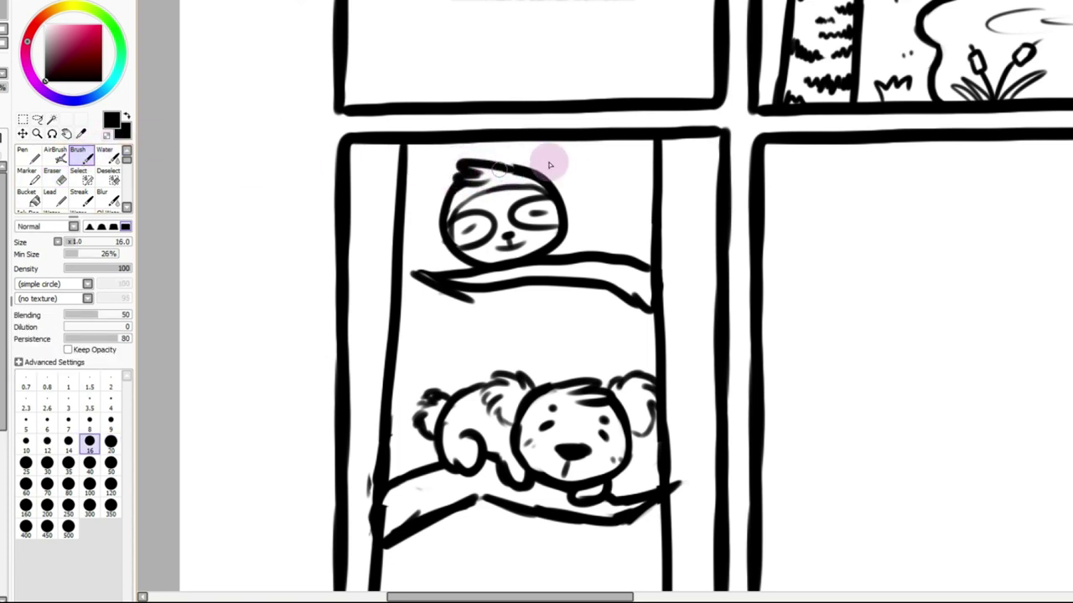
Draw the sloth's arm, arched back and dangling legs draped over the upper branch, with small fur marks
{"action": "mouse_move", "coordinate": [517, 259]}
{"action": "left_mouse_down"}
{"action": "mouse_move", "coordinate": [548, 295]}
{"action": "mouse_move", "coordinate": [563, 264]}
{"action": "mouse_move", "coordinate": [531, 259]}
{"action": "mouse_move", "coordinate": [509, 294]}
{"action": "mouse_move", "coordinate": [571, 261]}
{"action": "left_mouse_up"}
{"action": "key", "text": "ctrl+z"}
{"action": "left_click_drag", "start_coordinate": [476, 268], "coordinate": [505, 289]}
{"action": "left_click_drag", "start_coordinate": [563, 213], "coordinate": [651, 254]}
{"action": "left_click_drag", "start_coordinate": [579, 213], "coordinate": [651, 262]}
{"action": "mouse_move", "coordinate": [624, 223]}
{"action": "left_mouse_down"}
{"action": "mouse_move", "coordinate": [650, 277]}
{"action": "mouse_move", "coordinate": [650, 256]}
{"action": "mouse_move", "coordinate": [643, 308]}
{"action": "mouse_move", "coordinate": [632, 330]}
{"action": "mouse_move", "coordinate": [624, 269]}
{"action": "mouse_move", "coordinate": [619, 321]}
{"action": "mouse_move", "coordinate": [619, 268]}
{"action": "mouse_move", "coordinate": [603, 308]}
{"action": "left_mouse_up"}
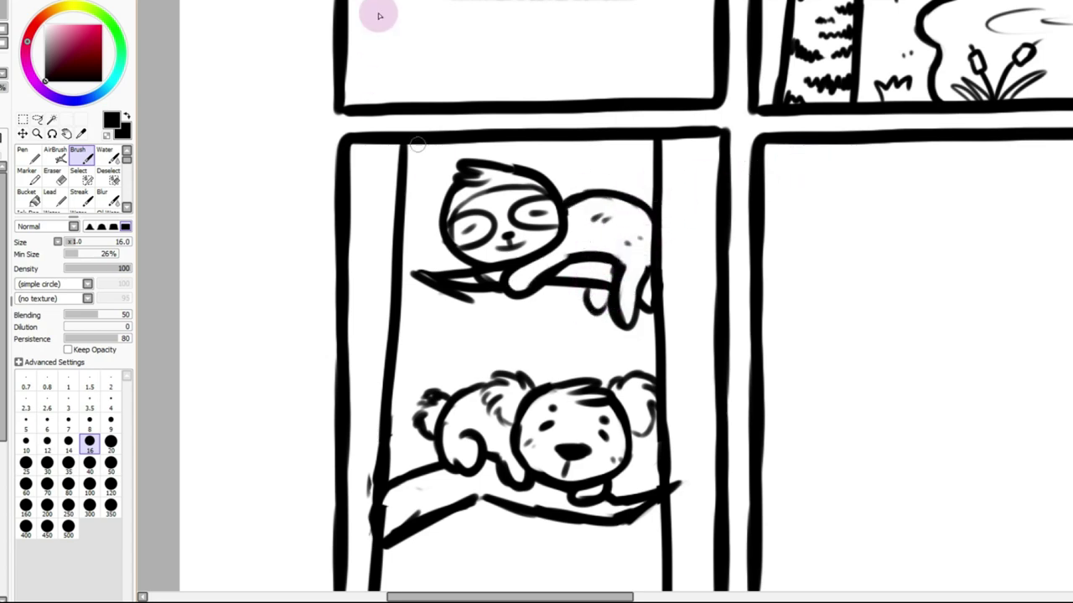
Add the koala's muzzle curve, cheek marks and inner ear outlines with the size 16 Brush
{"action": "left_click", "coordinate": [308, 0]}
{"action": "left_click", "coordinate": [308, 0]}
{"action": "left_click", "coordinate": [308, 0]}
{"action": "left_click", "coordinate": [319, 1]}
{"action": "left_click", "coordinate": [318, 0]}
{"action": "left_click", "coordinate": [319, 0]}
{"action": "left_click_drag", "start_coordinate": [552, 456], "coordinate": [543, 472]}
{"action": "mouse_move", "coordinate": [568, 461]}
{"action": "left_mouse_down"}
{"action": "mouse_move", "coordinate": [594, 470]}
{"action": "mouse_move", "coordinate": [558, 464]}
{"action": "mouse_move", "coordinate": [561, 449]}
{"action": "mouse_move", "coordinate": [550, 473]}
{"action": "mouse_move", "coordinate": [592, 462]}
{"action": "mouse_move", "coordinate": [624, 428]}
{"action": "left_mouse_up"}
{"action": "left_click_drag", "start_coordinate": [525, 392], "coordinate": [516, 417]}
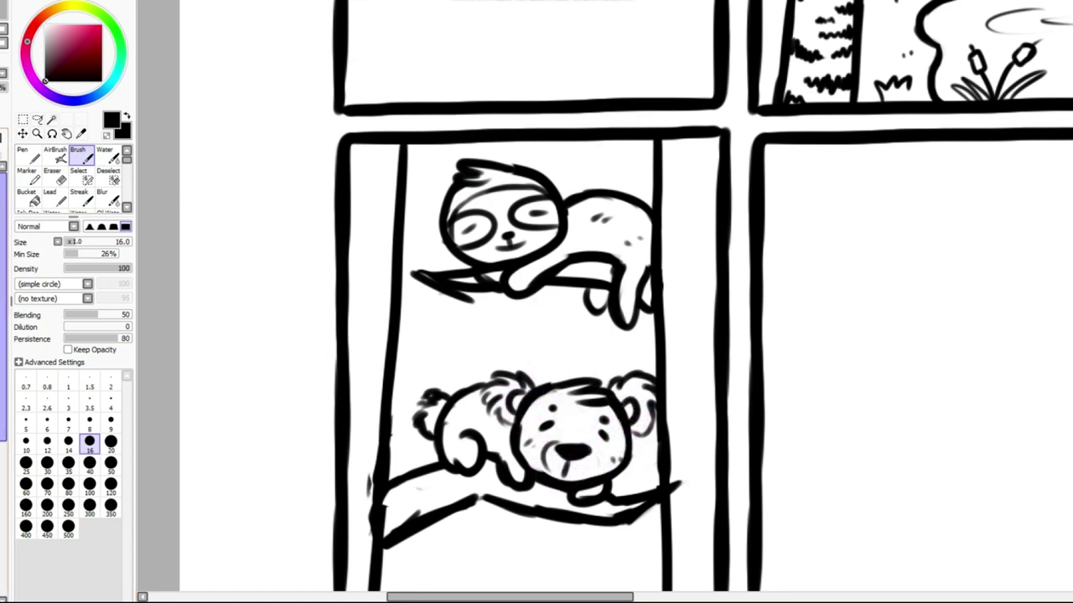
Draw a small round-headed smiling character lying on the sloth's back with the size 14 Brush
{"action": "left_click", "coordinate": [69, 442]}
{"action": "scroll", "coordinate": [317, 3], "scroll_direction": "up", "scroll_amount": 1}
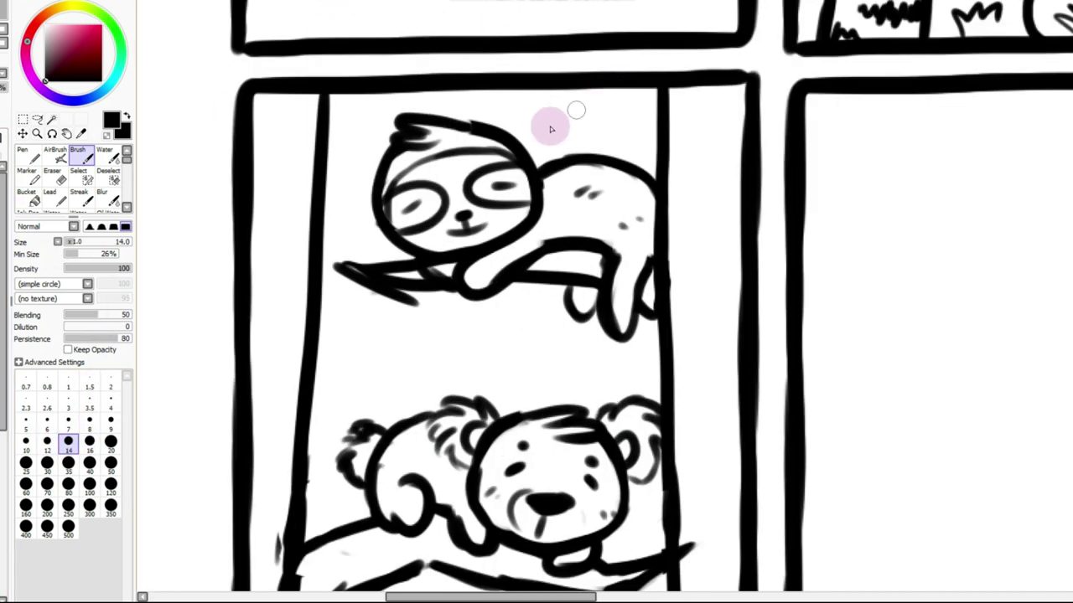
{"action": "mouse_move", "coordinate": [561, 113]}
{"action": "left_mouse_down"}
{"action": "mouse_move", "coordinate": [604, 114]}
{"action": "mouse_move", "coordinate": [545, 159]}
{"action": "left_mouse_up"}
{"action": "mouse_move", "coordinate": [612, 192]}
{"action": "left_mouse_down"}
{"action": "mouse_move", "coordinate": [624, 153]}
{"action": "mouse_move", "coordinate": [659, 193]}
{"action": "mouse_move", "coordinate": [655, 169]}
{"action": "mouse_move", "coordinate": [623, 153]}
{"action": "mouse_move", "coordinate": [659, 178]}
{"action": "mouse_move", "coordinate": [624, 191]}
{"action": "mouse_move", "coordinate": [654, 205]}
{"action": "left_mouse_up"}
{"action": "left_click_drag", "start_coordinate": [593, 150], "coordinate": [595, 156]}
Draw a small sleeping character peeking over the koala's head, with closed eyes and two little paws
{"action": "mouse_move", "coordinate": [436, 370]}
{"action": "left_mouse_down"}
{"action": "mouse_move", "coordinate": [409, 392]}
{"action": "mouse_move", "coordinate": [419, 415]}
{"action": "left_mouse_up"}
{"action": "key", "text": "ctrl+z"}
{"action": "mouse_move", "coordinate": [496, 373]}
{"action": "left_mouse_down"}
{"action": "mouse_move", "coordinate": [483, 395]}
{"action": "mouse_move", "coordinate": [511, 368]}
{"action": "mouse_move", "coordinate": [554, 402]}
{"action": "mouse_move", "coordinate": [496, 376]}
{"action": "mouse_move", "coordinate": [490, 395]}
{"action": "mouse_move", "coordinate": [532, 386]}
{"action": "mouse_move", "coordinate": [480, 401]}
{"action": "mouse_move", "coordinate": [555, 408]}
{"action": "mouse_move", "coordinate": [498, 367]}
{"action": "mouse_move", "coordinate": [498, 413]}
{"action": "mouse_move", "coordinate": [568, 416]}
{"action": "mouse_move", "coordinate": [507, 389]}
{"action": "left_mouse_up"}
{"action": "key", "text": "ctrl+z"}
{"action": "key", "text": "ctrl+z"}
{"action": "mouse_move", "coordinate": [527, 387]}
{"action": "left_mouse_down"}
{"action": "mouse_move", "coordinate": [538, 388]}
{"action": "mouse_move", "coordinate": [521, 404]}
{"action": "left_mouse_up"}
{"action": "left_click", "coordinate": [305, 0]}
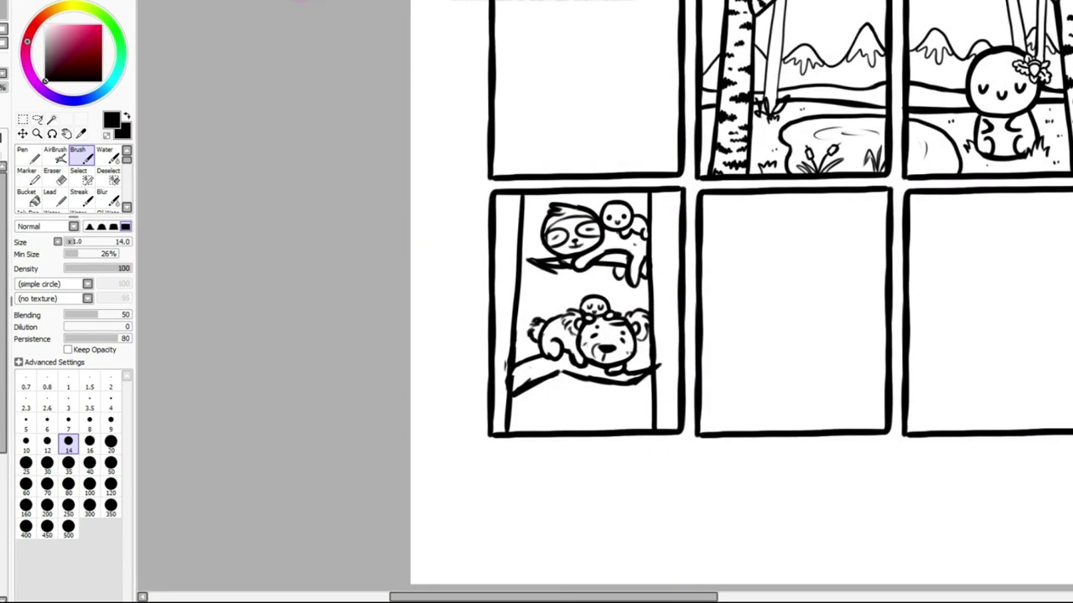
{"action": "left_click", "coordinate": [305, 0]}
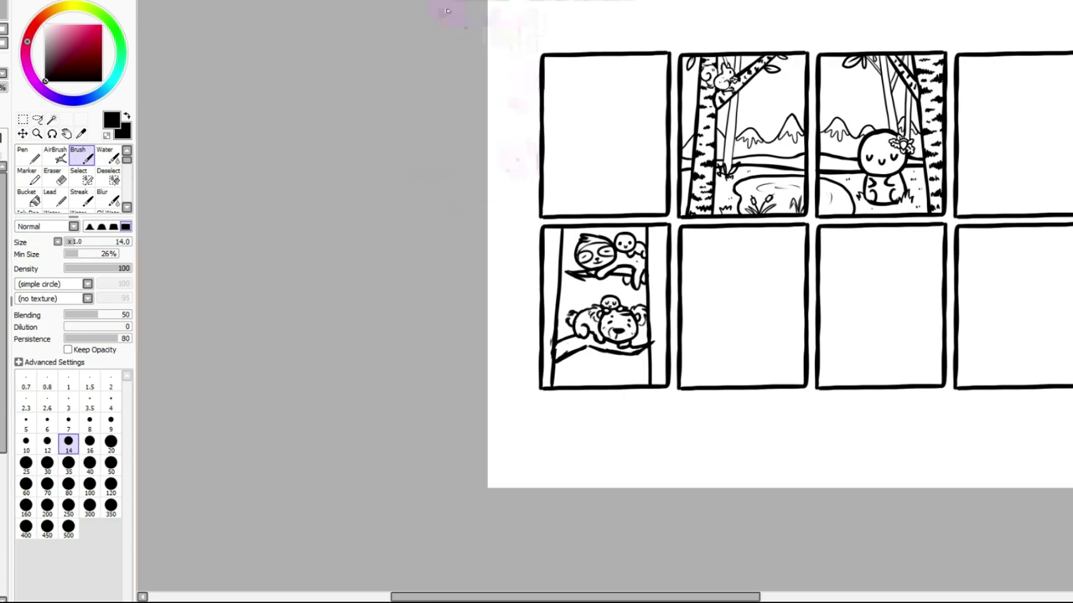
{"action": "left_click", "coordinate": [309, 0]}
{"action": "left_click", "coordinate": [310, 0]}
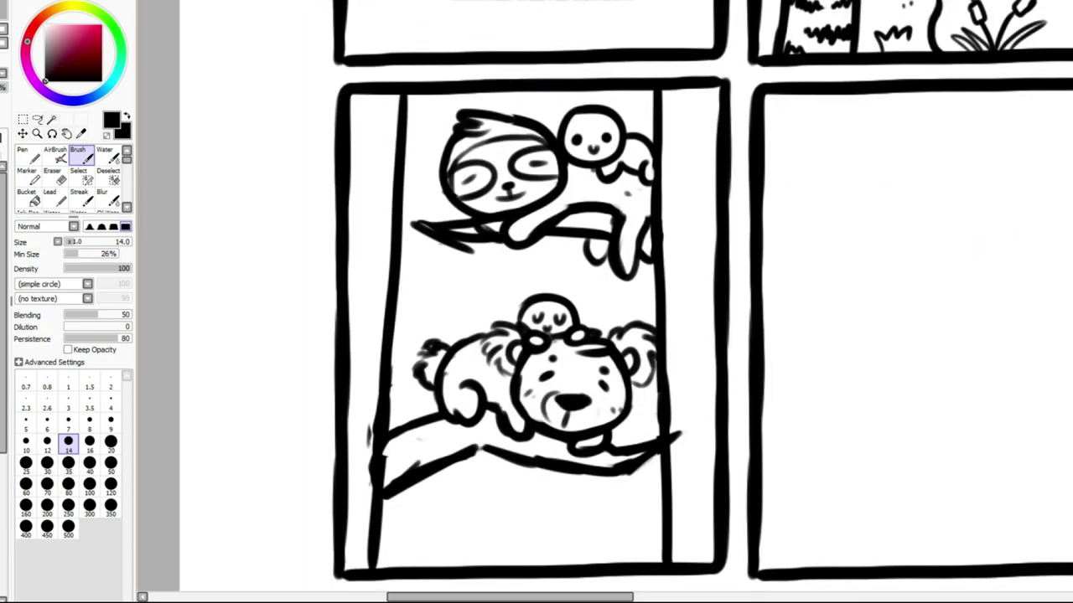
{"action": "left_click_drag", "start_coordinate": [1071, 369], "coordinate": [1068, 399]}
{"action": "left_click_drag", "start_coordinate": [418, 330], "coordinate": [412, 371]}
{"action": "left_click_drag", "start_coordinate": [440, 324], "coordinate": [461, 358]}
{"action": "left_click", "coordinate": [0, 134]}
{"action": "mouse_move", "coordinate": [440, 299]}
{"action": "left_mouse_down"}
{"action": "mouse_move", "coordinate": [457, 306]}
{"action": "mouse_move", "coordinate": [447, 337]}
{"action": "left_mouse_up"}
{"action": "key", "text": "ctrl+z"}
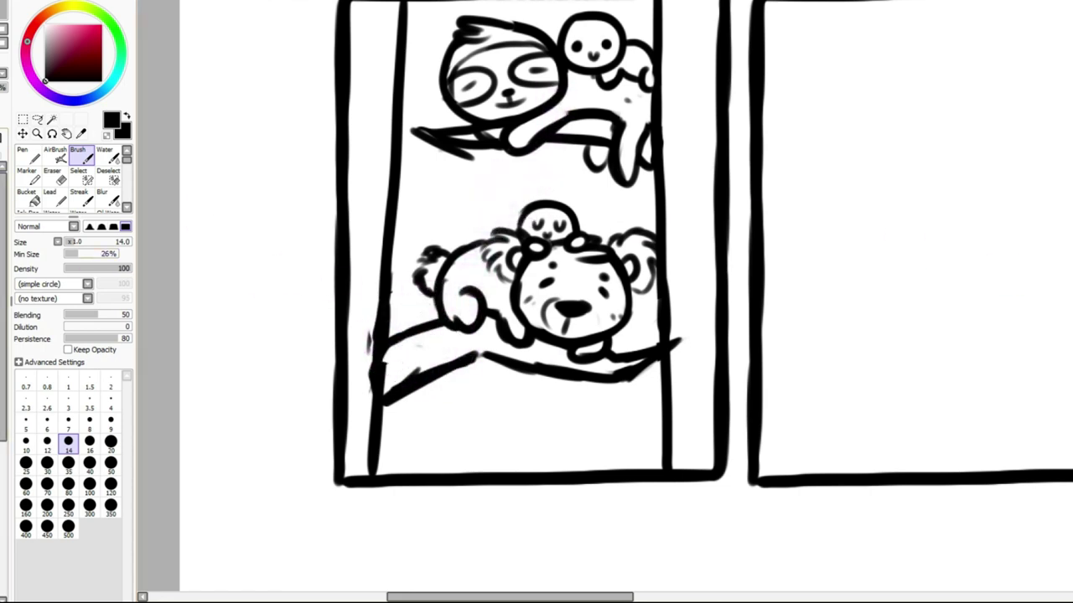
Draw a third small character seen from behind, climbing the lower branch behind the koala, with a round head, raised arms and body
{"action": "scroll", "coordinate": [536, 293], "scroll_direction": "up", "scroll_amount": 3}
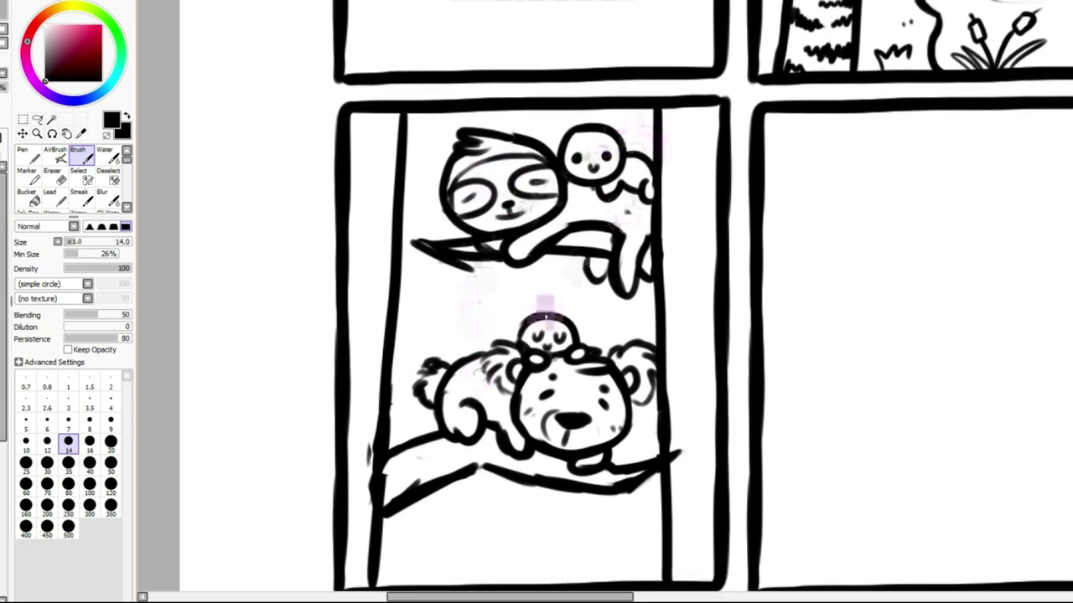
{"action": "scroll", "coordinate": [944, 433], "scroll_direction": "down", "scroll_amount": 4}
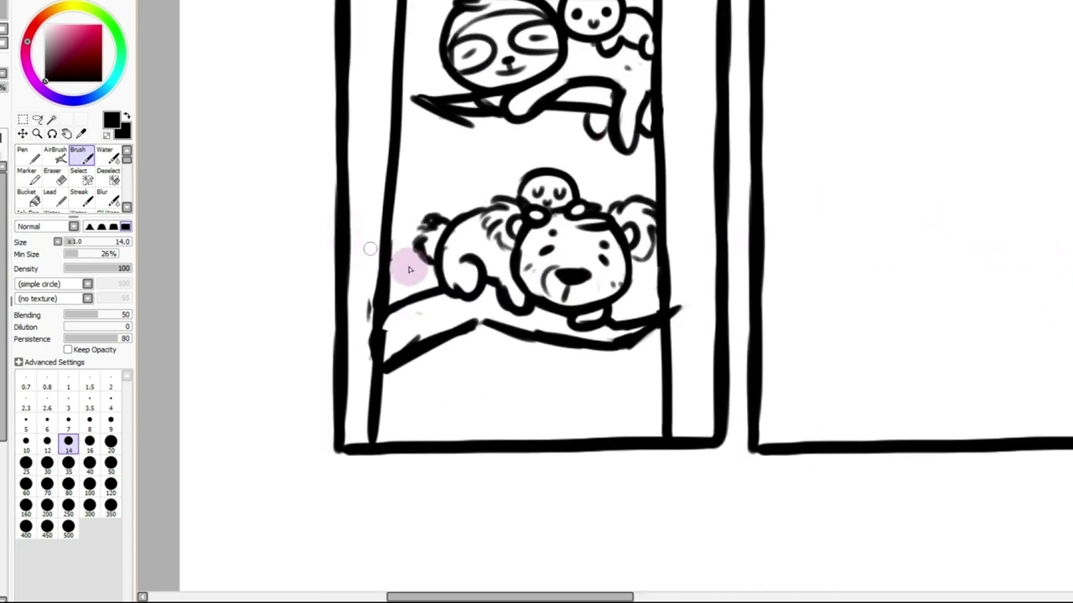
{"action": "mouse_move", "coordinate": [431, 265]}
{"action": "left_mouse_down"}
{"action": "mouse_move", "coordinate": [458, 283]}
{"action": "mouse_move", "coordinate": [428, 265]}
{"action": "mouse_move", "coordinate": [410, 311]}
{"action": "mouse_move", "coordinate": [453, 294]}
{"action": "mouse_move", "coordinate": [449, 320]}
{"action": "mouse_move", "coordinate": [414, 315]}
{"action": "mouse_move", "coordinate": [453, 294]}
{"action": "mouse_move", "coordinate": [467, 303]}
{"action": "mouse_move", "coordinate": [461, 357]}
{"action": "mouse_move", "coordinate": [401, 307]}
{"action": "left_mouse_up"}
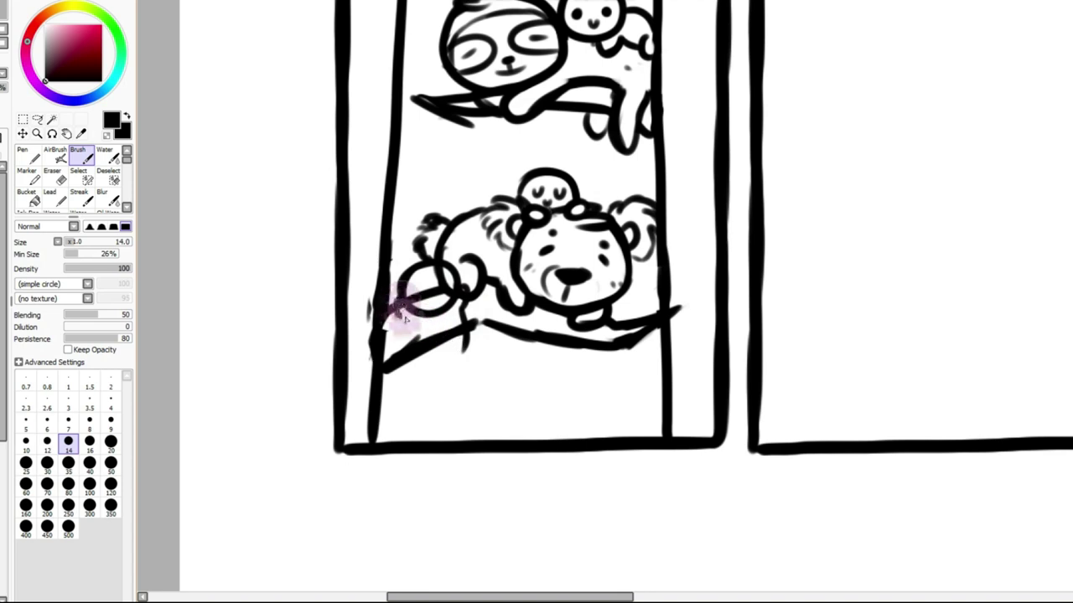
{"action": "key", "text": "ctrl+z"}
{"action": "left_click_drag", "start_coordinate": [429, 359], "coordinate": [459, 350]}
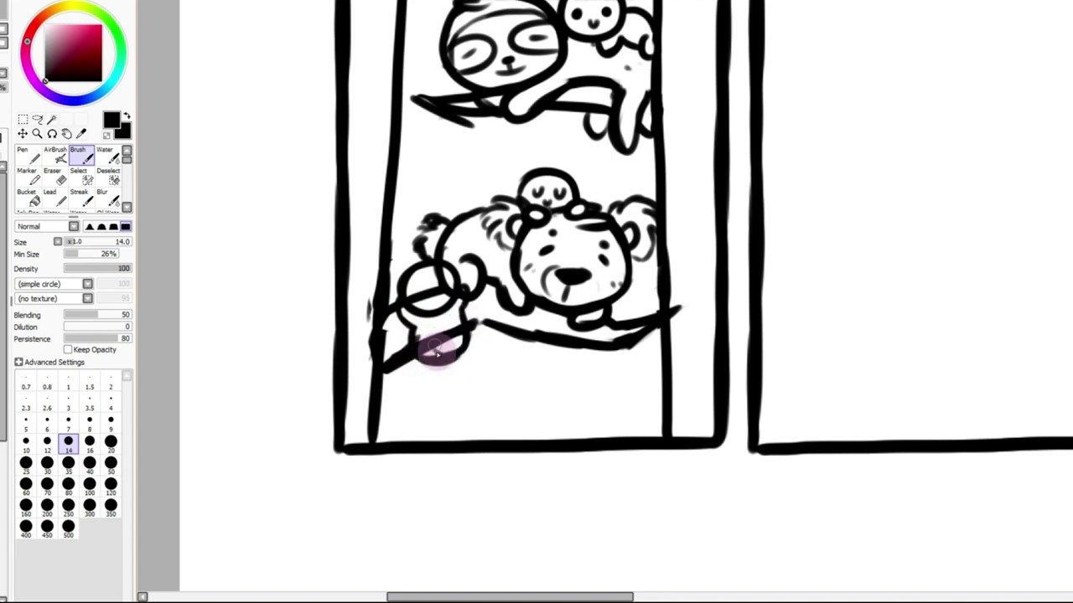
Trim the climbing character's outer outline with the size 9 Eraser, and add two small feet with the size 14 Brush
{"action": "left_click", "coordinate": [52, 176]}
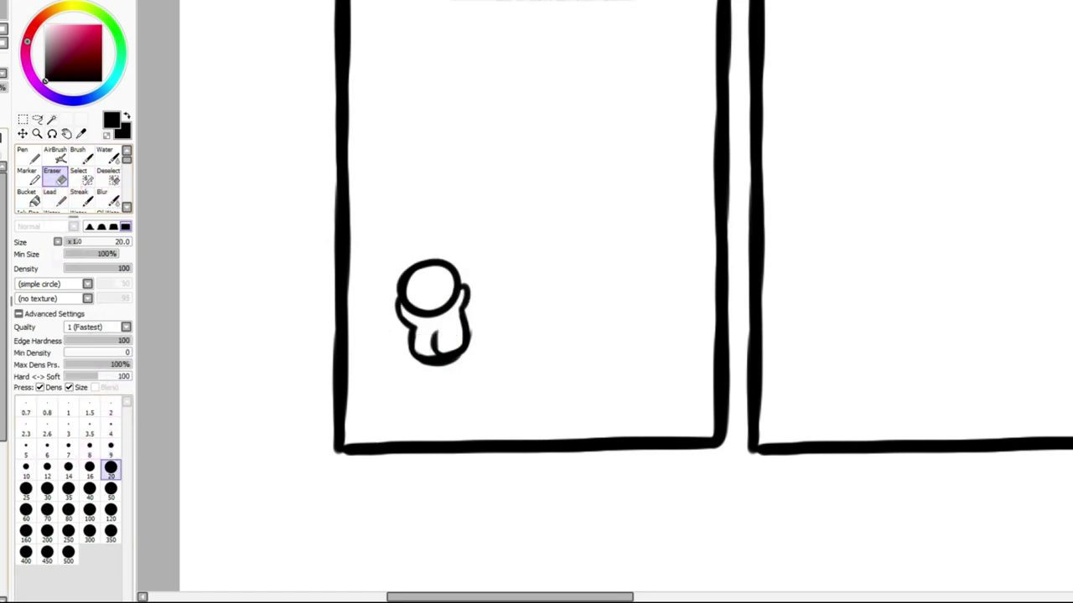
{"action": "left_click", "coordinate": [110, 446]}
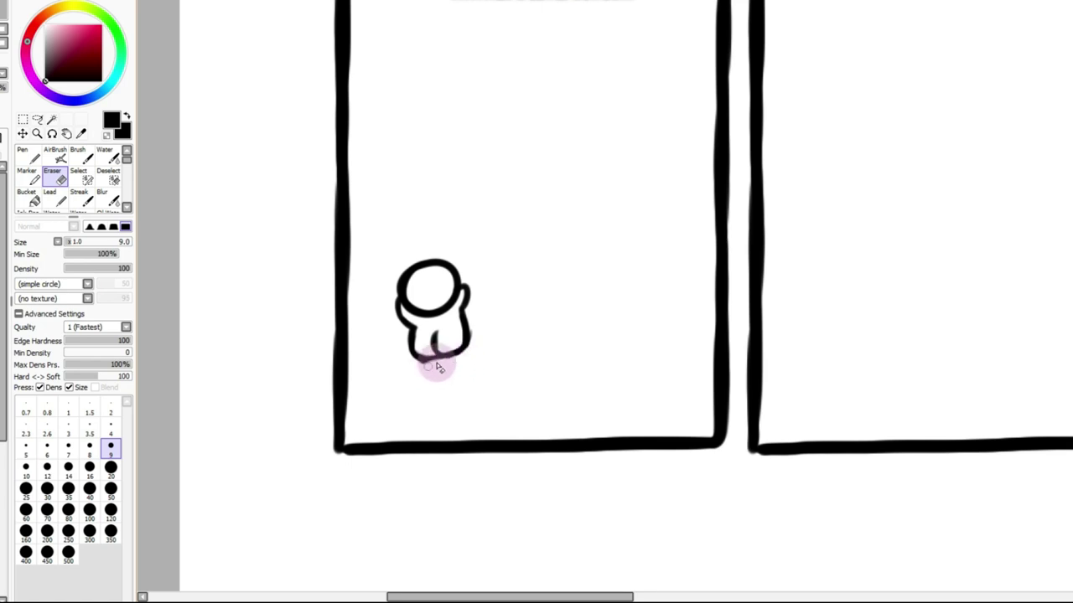
{"action": "mouse_move", "coordinate": [415, 366]}
{"action": "left_mouse_down"}
{"action": "mouse_move", "coordinate": [459, 355]}
{"action": "mouse_move", "coordinate": [473, 327]}
{"action": "left_mouse_up"}
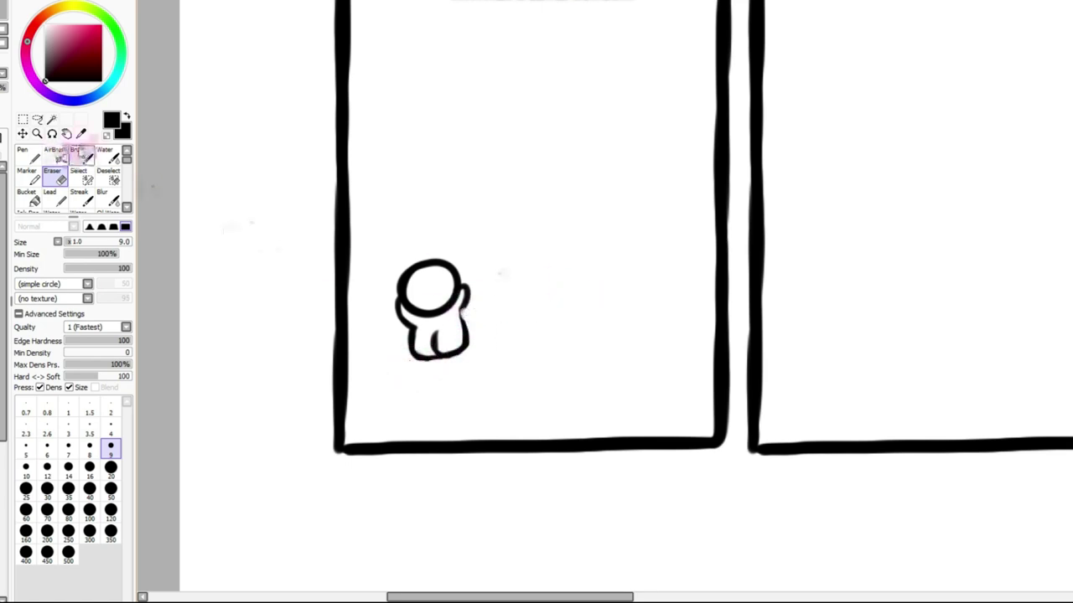
{"action": "left_click", "coordinate": [78, 155]}
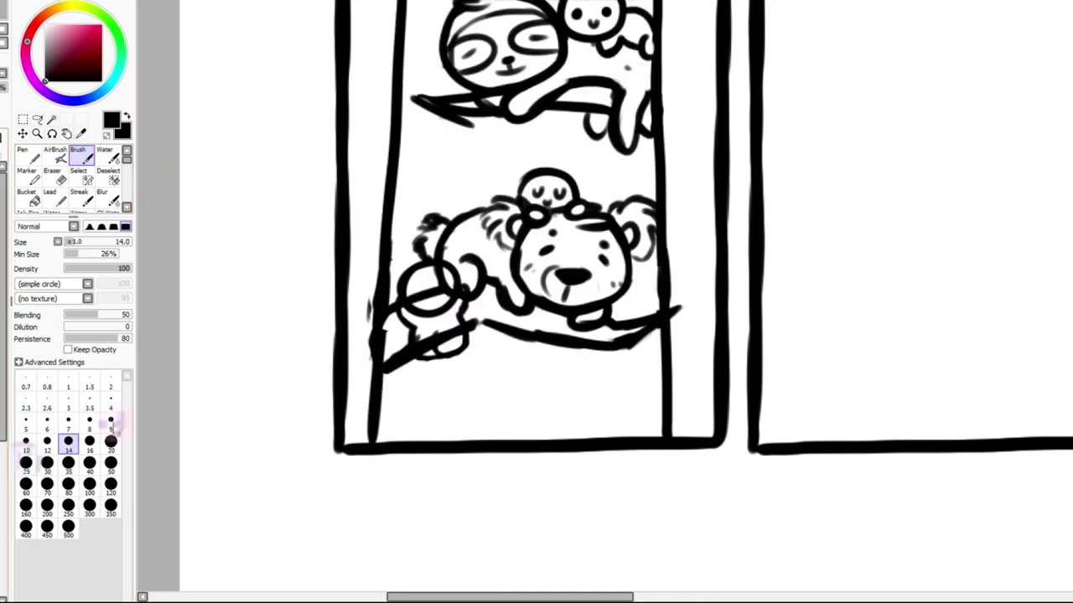
{"action": "mouse_move", "coordinate": [436, 368]}
{"action": "left_mouse_down"}
{"action": "mouse_move", "coordinate": [472, 347]}
{"action": "mouse_move", "coordinate": [469, 364]}
{"action": "mouse_move", "coordinate": [424, 367]}
{"action": "mouse_move", "coordinate": [426, 357]}
{"action": "left_mouse_up"}
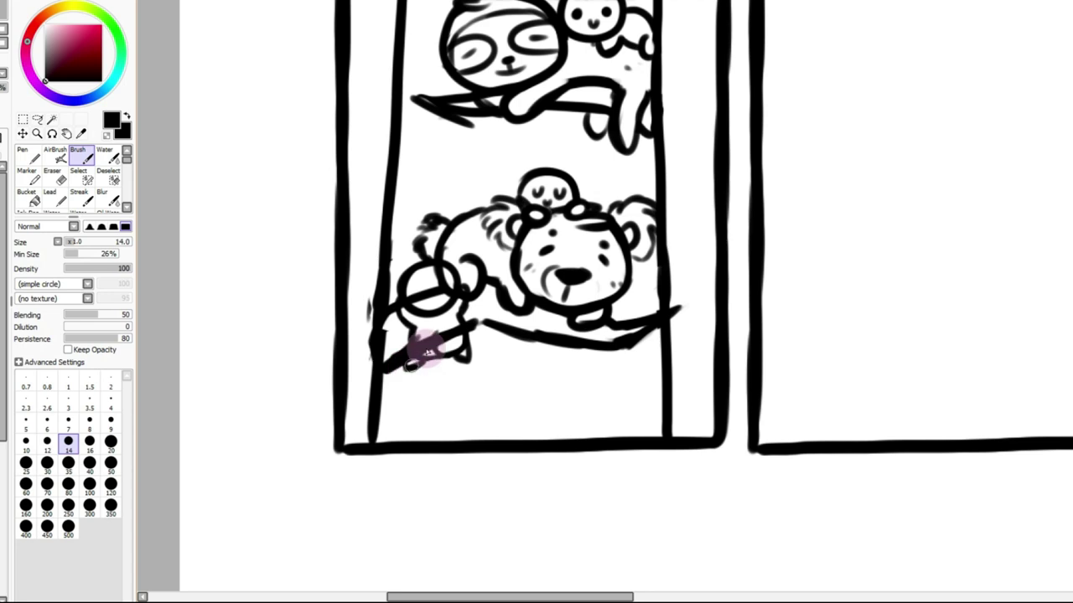
Select the climbing character's head and body areas with the Magic Wand, clear the koala and branch lines inside them, and deselect
{"action": "left_click", "coordinate": [52, 119]}
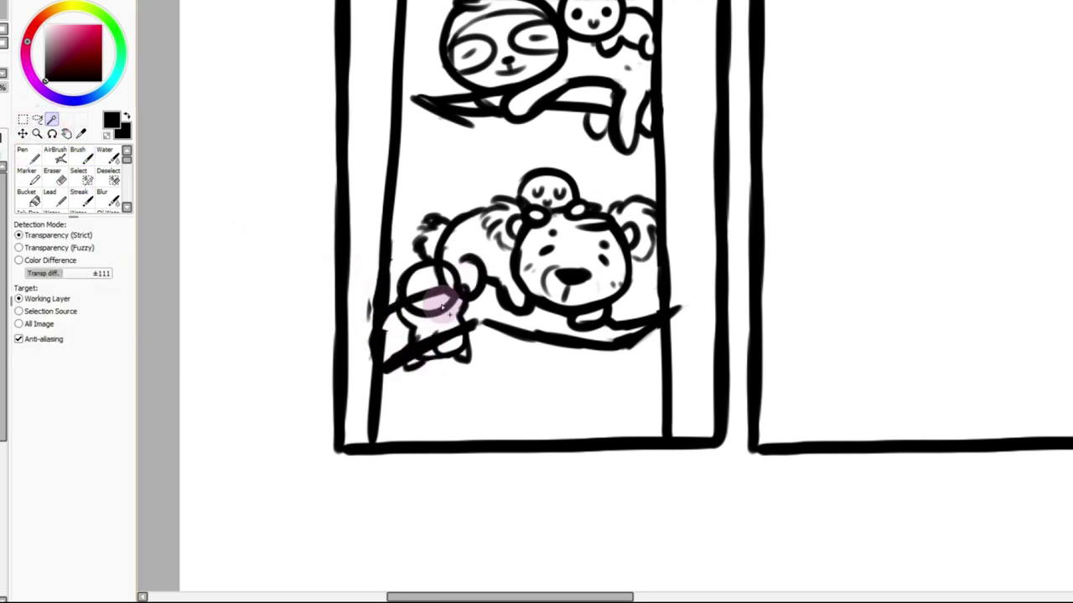
{"action": "left_click", "coordinate": [431, 295]}
{"action": "left_click", "coordinate": [444, 327]}
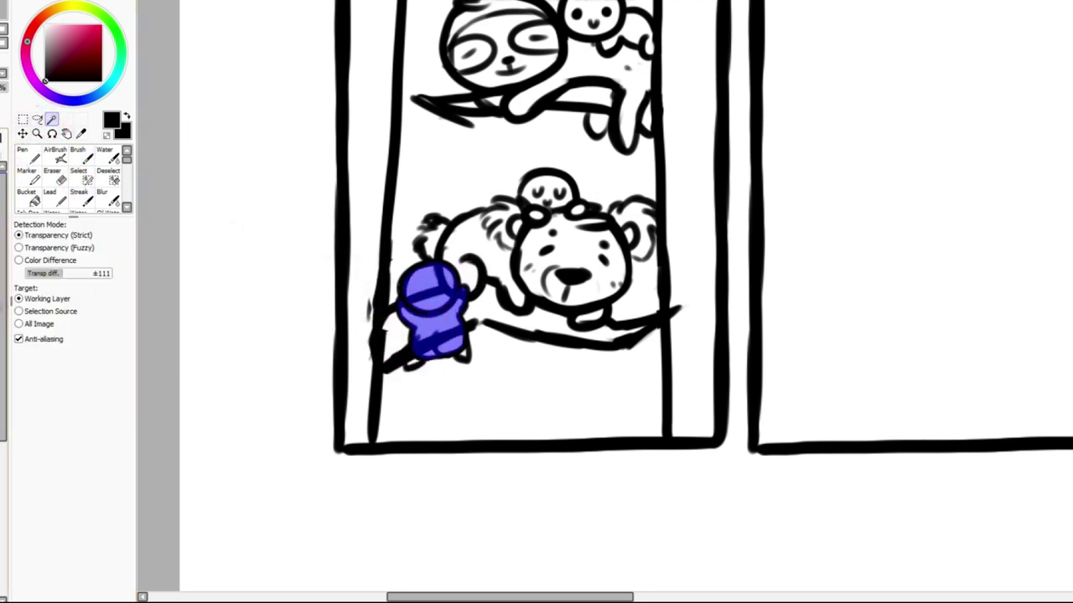
{"action": "left_click", "coordinate": [23, 119]}
{"action": "left_click", "coordinate": [214, 82]}
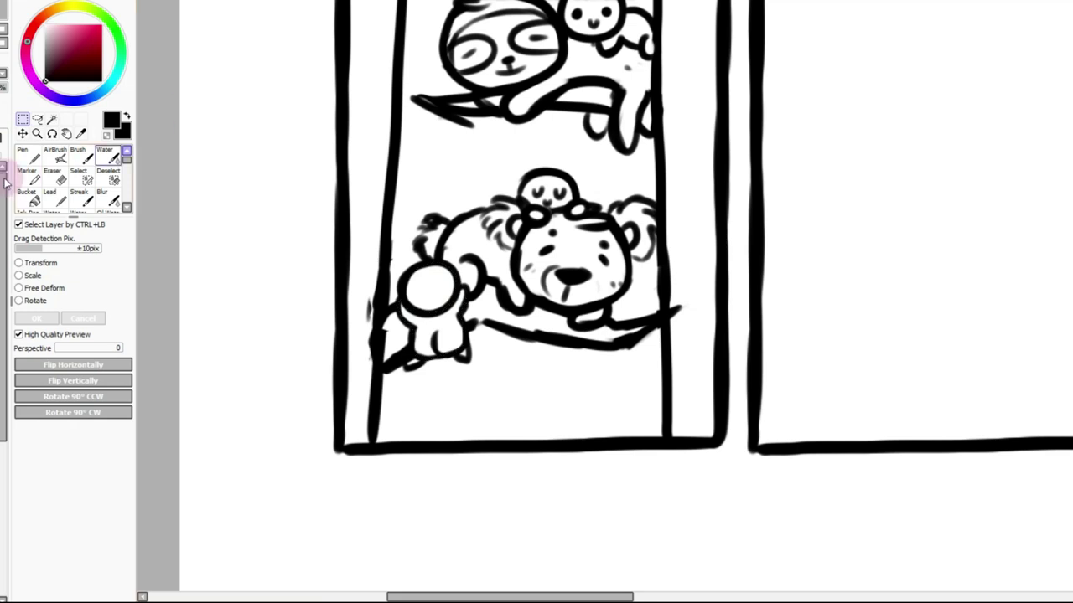
Select the climbing character's left foot, clear the branch line inside it, and deselect
{"action": "left_click", "coordinate": [52, 119]}
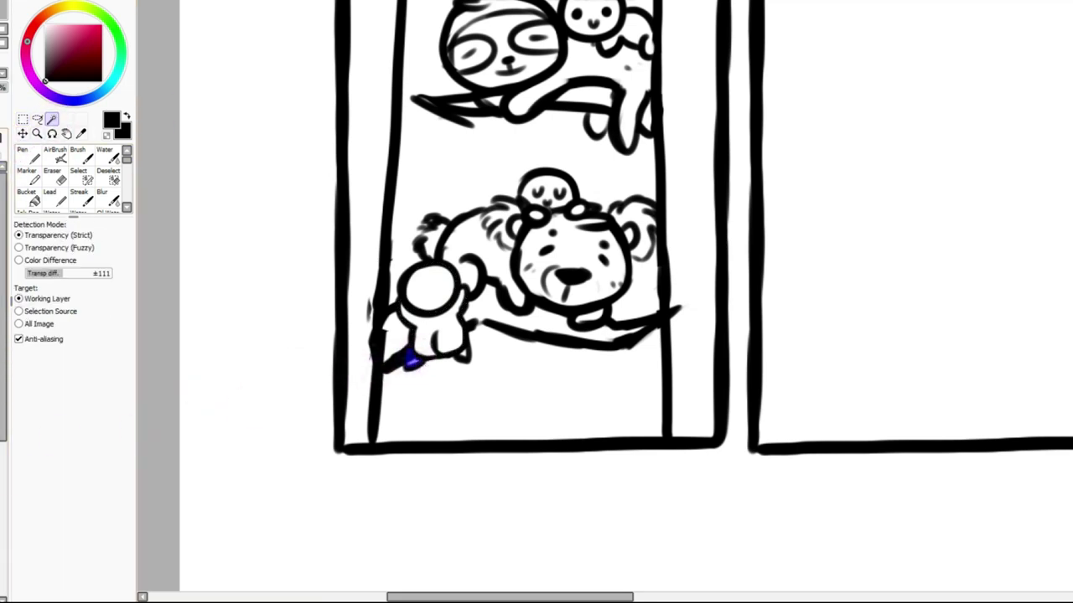
{"action": "left_click", "coordinate": [37, 121]}
{"action": "left_click", "coordinate": [197, 84]}
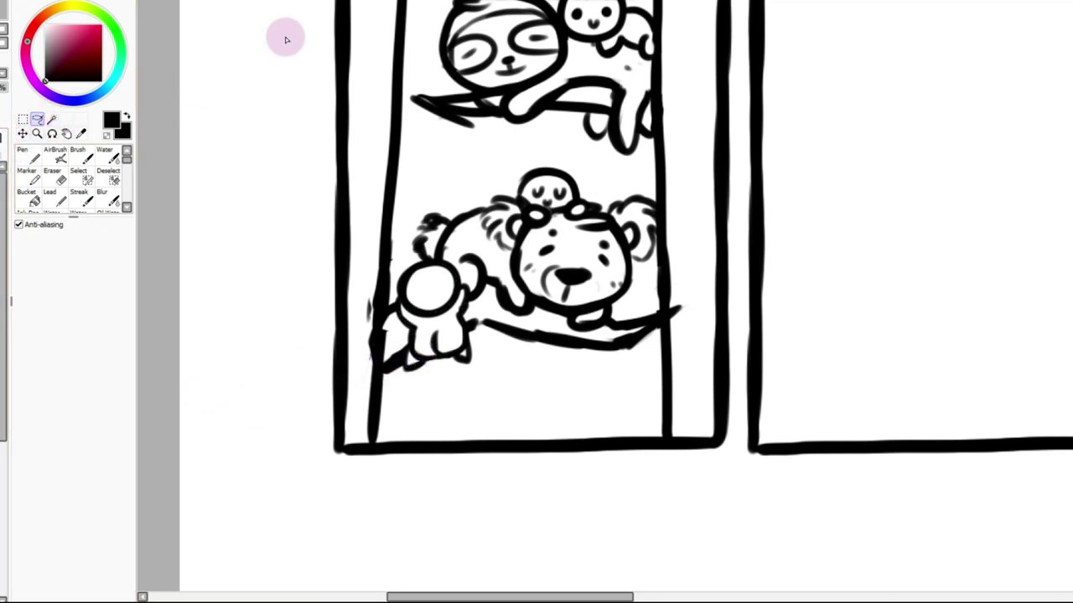
Draw a pair of large veined leaves in the lower right corner beside the trunk with the size 14 Brush
{"action": "left_click", "coordinate": [303, 0]}
{"action": "left_click", "coordinate": [306, 0]}
{"action": "left_click", "coordinate": [306, 0]}
{"action": "left_click", "coordinate": [306, 0]}
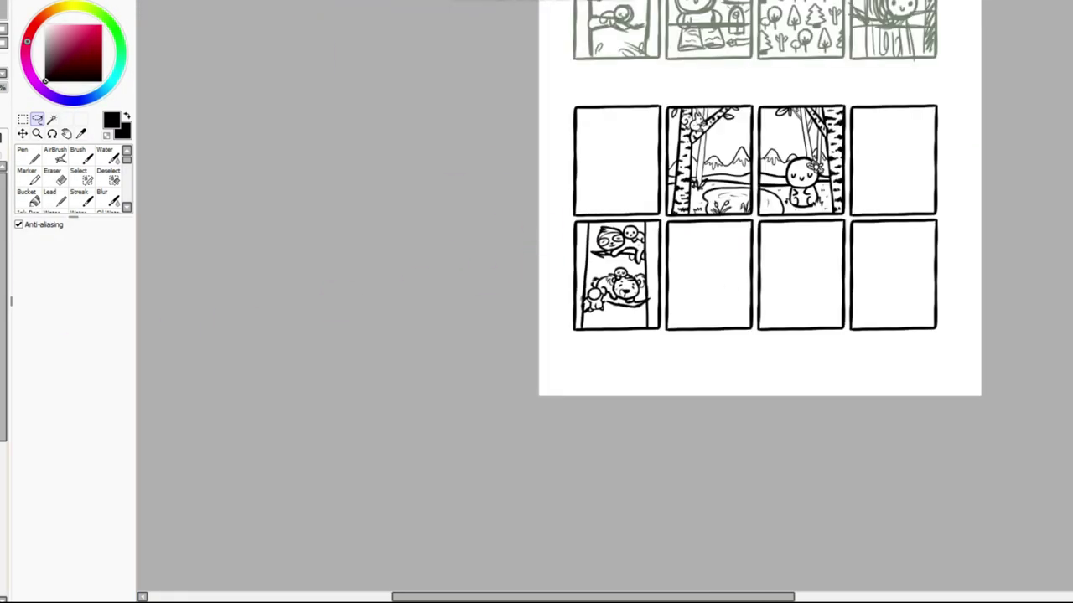
{"action": "left_click", "coordinate": [80, 156]}
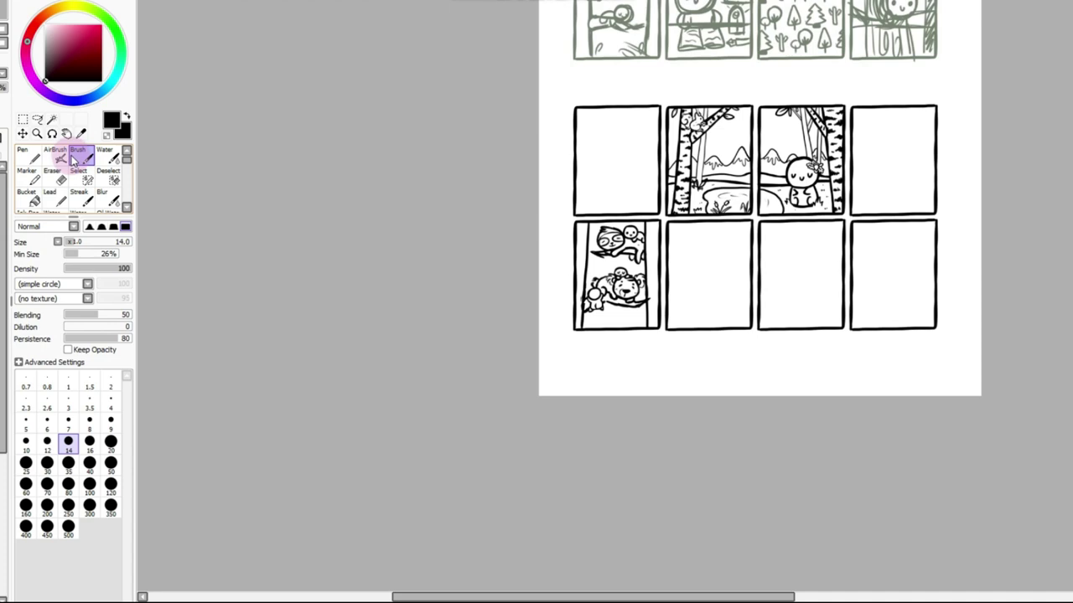
{"action": "left_click", "coordinate": [322, 0]}
{"action": "left_click", "coordinate": [322, 0]}
{"action": "left_click", "coordinate": [322, 0]}
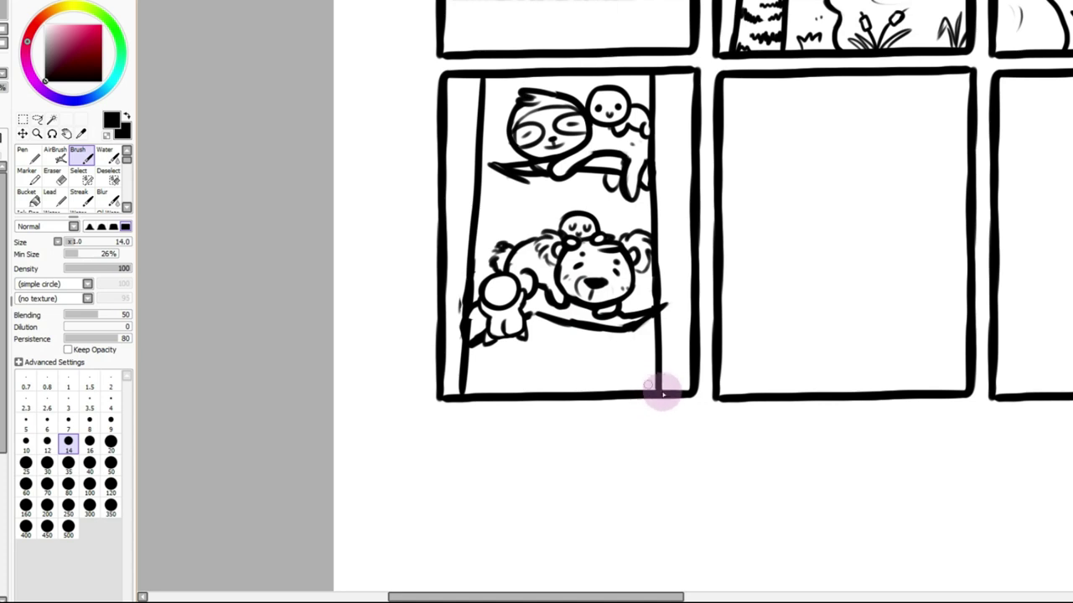
{"action": "mouse_move", "coordinate": [636, 394]}
{"action": "left_mouse_down"}
{"action": "mouse_move", "coordinate": [627, 354]}
{"action": "mouse_move", "coordinate": [640, 388]}
{"action": "mouse_move", "coordinate": [642, 360]}
{"action": "mouse_move", "coordinate": [641, 389]}
{"action": "left_mouse_up"}
{"action": "key", "text": "ctrl+z"}
{"action": "left_click_drag", "start_coordinate": [595, 352], "coordinate": [625, 390]}
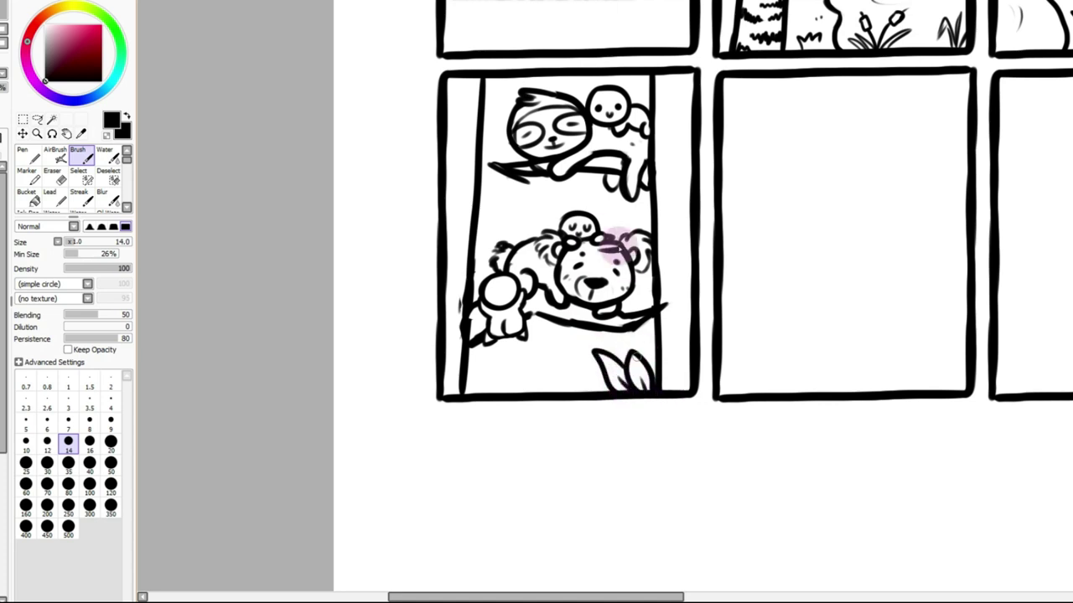
Draw single leaves along the left trunk and a cluster of leaves in the panel's upper right corner
{"action": "left_click_drag", "start_coordinate": [483, 211], "coordinate": [505, 220]}
{"action": "left_click_drag", "start_coordinate": [487, 80], "coordinate": [505, 106]}
{"action": "left_click_drag", "start_coordinate": [642, 95], "coordinate": [682, 76]}
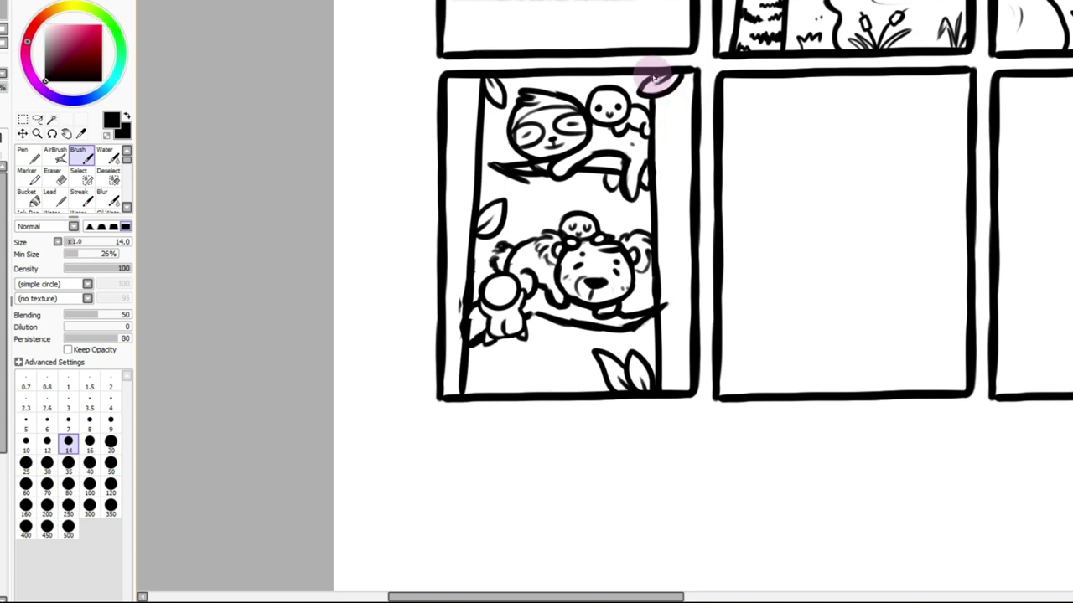
{"action": "mouse_move", "coordinate": [682, 78]}
{"action": "left_mouse_down"}
{"action": "mouse_move", "coordinate": [686, 104]}
{"action": "mouse_move", "coordinate": [702, 84]}
{"action": "mouse_move", "coordinate": [682, 30]}
{"action": "mouse_move", "coordinate": [713, 88]}
{"action": "mouse_move", "coordinate": [676, 86]}
{"action": "mouse_move", "coordinate": [670, 119]}
{"action": "mouse_move", "coordinate": [691, 75]}
{"action": "left_mouse_up"}
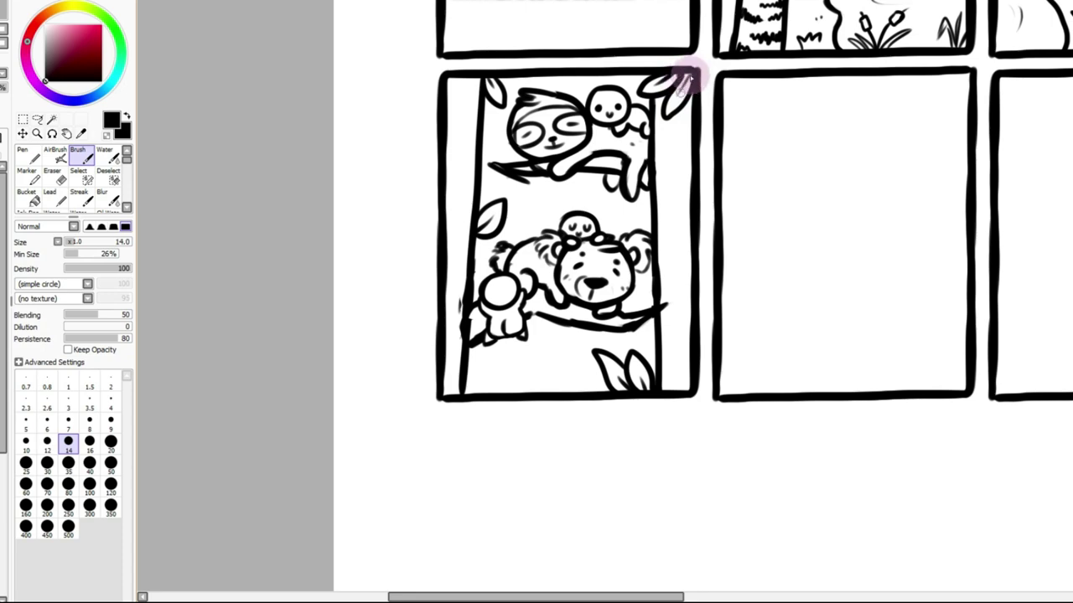
Fill the right and left tree trunks with wavy wood grain lines, adding oval knots on the right trunk
{"action": "scroll", "coordinate": [302, 3], "scroll_direction": "down", "scroll_amount": 3}
{"action": "scroll", "coordinate": [308, 2], "scroll_direction": "up", "scroll_amount": 3}
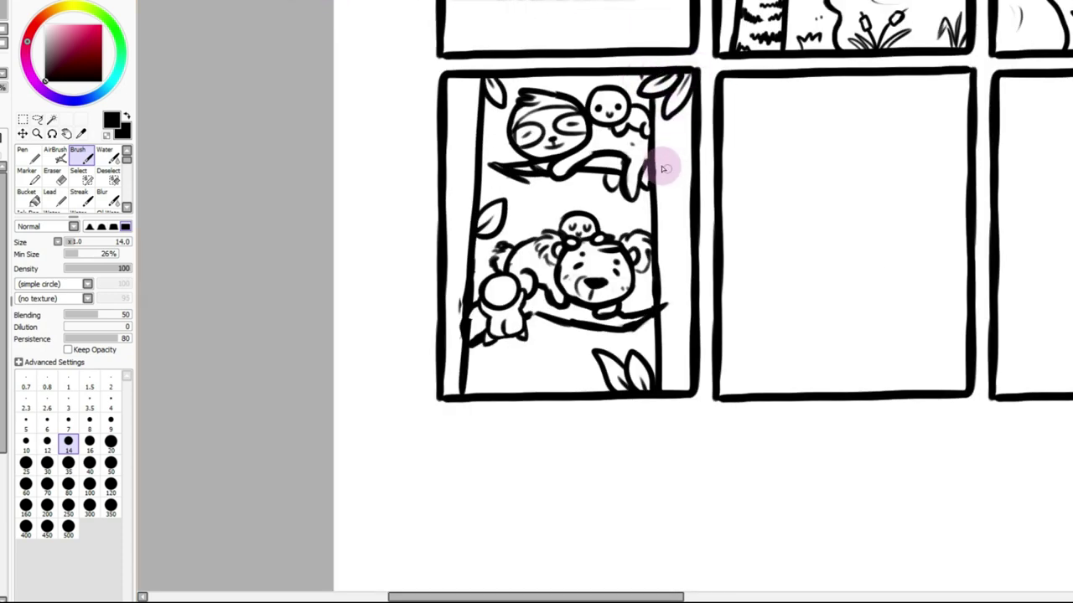
{"action": "mouse_move", "coordinate": [667, 198]}
{"action": "left_mouse_down"}
{"action": "mouse_move", "coordinate": [688, 226]}
{"action": "mouse_move", "coordinate": [674, 231]}
{"action": "mouse_move", "coordinate": [667, 221]}
{"action": "mouse_move", "coordinate": [675, 392]}
{"action": "mouse_move", "coordinate": [690, 243]}
{"action": "mouse_move", "coordinate": [690, 304]}
{"action": "left_mouse_up"}
{"action": "mouse_move", "coordinate": [686, 118]}
{"action": "left_mouse_down"}
{"action": "mouse_move", "coordinate": [695, 197]}
{"action": "mouse_move", "coordinate": [658, 131]}
{"action": "mouse_move", "coordinate": [664, 118]}
{"action": "mouse_move", "coordinate": [693, 224]}
{"action": "mouse_move", "coordinate": [692, 199]}
{"action": "mouse_move", "coordinate": [670, 276]}
{"action": "left_mouse_up"}
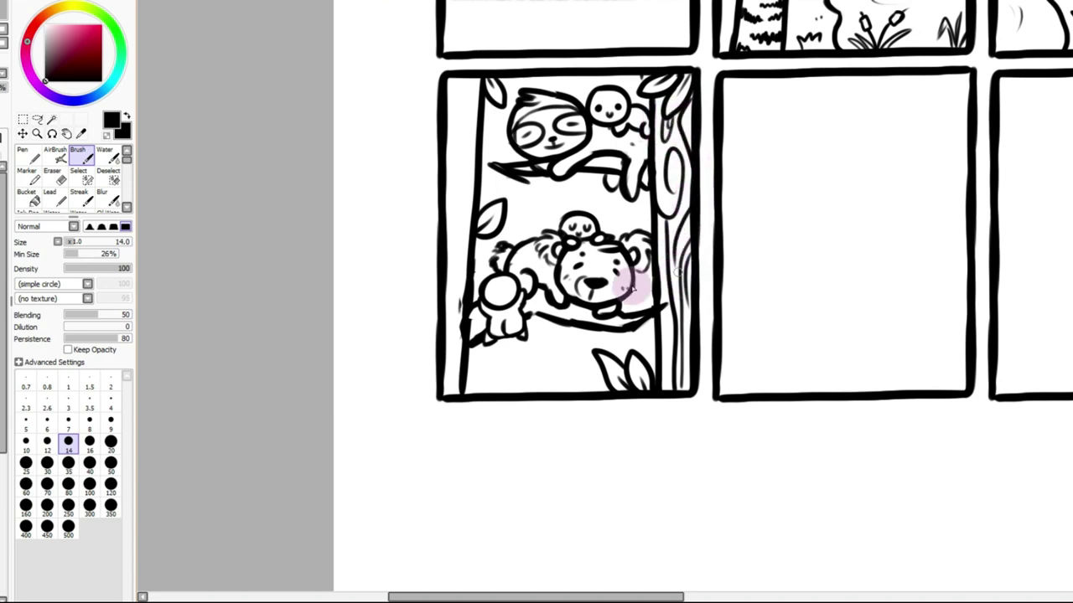
{"action": "left_click_drag", "start_coordinate": [472, 79], "coordinate": [460, 204]}
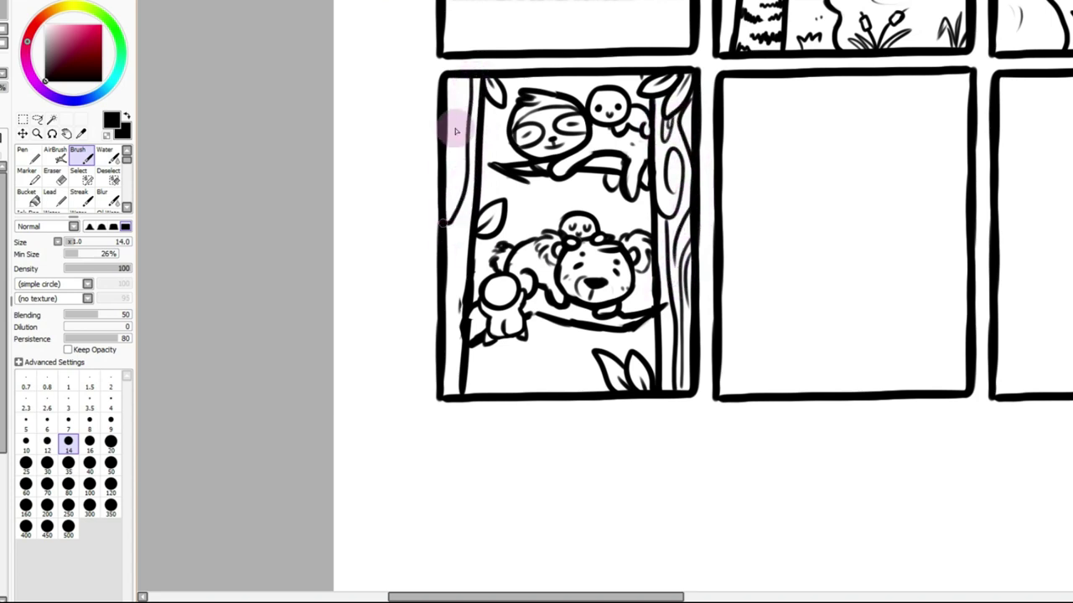
{"action": "left_click_drag", "start_coordinate": [462, 91], "coordinate": [447, 202]}
{"action": "mouse_move", "coordinate": [447, 76]}
{"action": "left_mouse_down"}
{"action": "mouse_move", "coordinate": [442, 130]}
{"action": "mouse_move", "coordinate": [460, 249]}
{"action": "mouse_move", "coordinate": [440, 257]}
{"action": "mouse_move", "coordinate": [453, 390]}
{"action": "left_mouse_up"}
Draw a leafy sprig and grass tufts along the bottom of the tree-branch panel, undoing stray strokes
{"action": "mouse_move", "coordinate": [441, 246]}
{"action": "left_mouse_down"}
{"action": "mouse_move", "coordinate": [453, 396]}
{"action": "mouse_move", "coordinate": [508, 373]}
{"action": "mouse_move", "coordinate": [511, 394]}
{"action": "mouse_move", "coordinate": [556, 338]}
{"action": "mouse_move", "coordinate": [527, 360]}
{"action": "mouse_move", "coordinate": [541, 355]}
{"action": "mouse_move", "coordinate": [525, 382]}
{"action": "mouse_move", "coordinate": [479, 371]}
{"action": "mouse_move", "coordinate": [558, 391]}
{"action": "mouse_move", "coordinate": [582, 372]}
{"action": "mouse_move", "coordinate": [560, 394]}
{"action": "mouse_move", "coordinate": [549, 370]}
{"action": "left_mouse_up"}
{"action": "key", "text": "ctrl+z"}
{"action": "key", "text": "ctrl+z"}
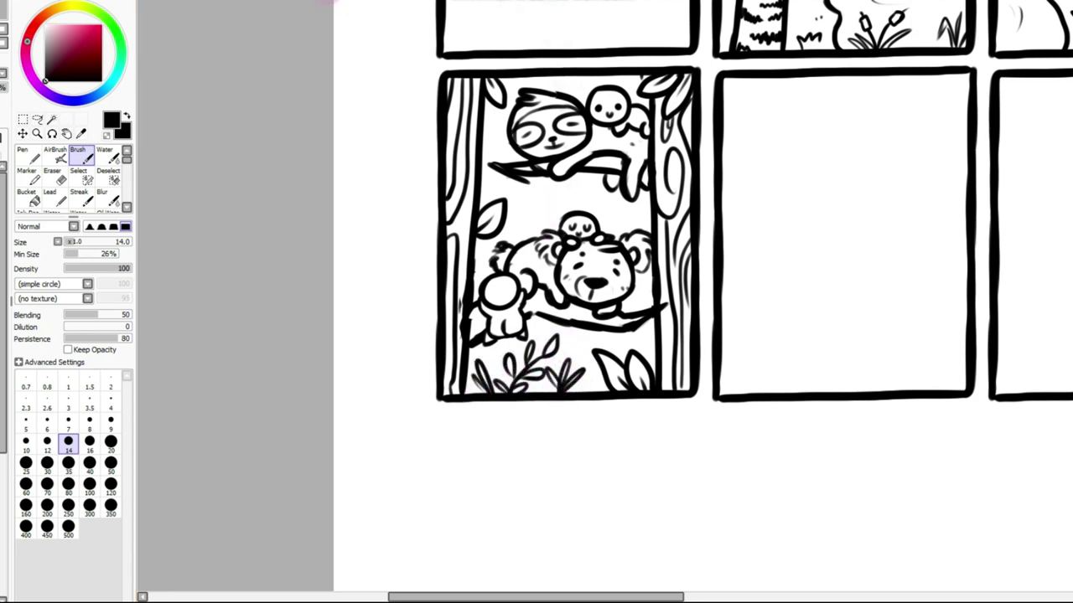
{"action": "left_click", "coordinate": [328, 0]}
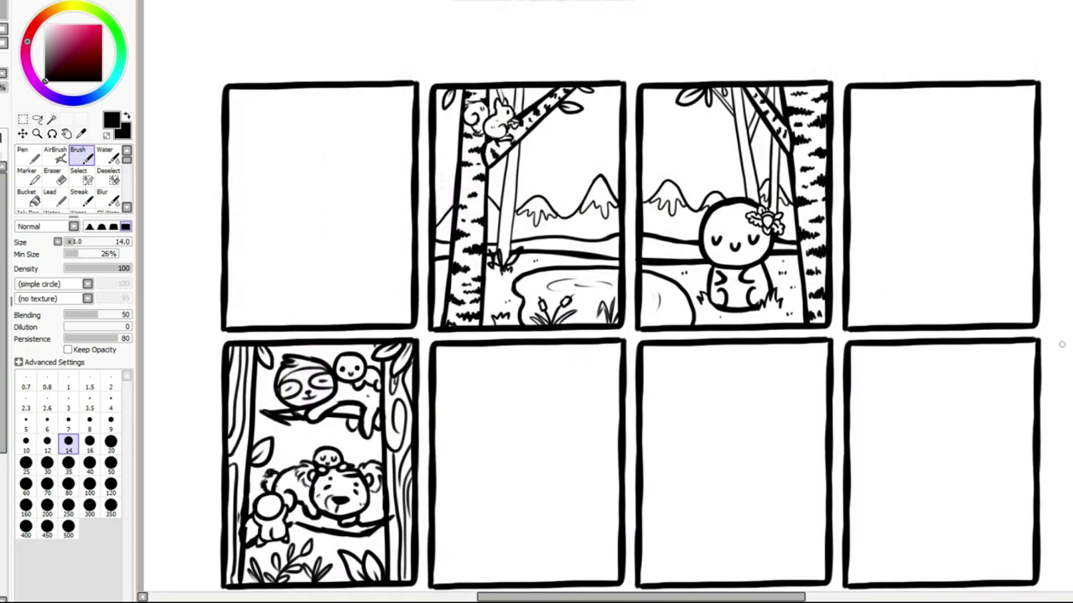
{"action": "scroll", "coordinate": [830, 345], "scroll_direction": "down", "scroll_amount": 1}
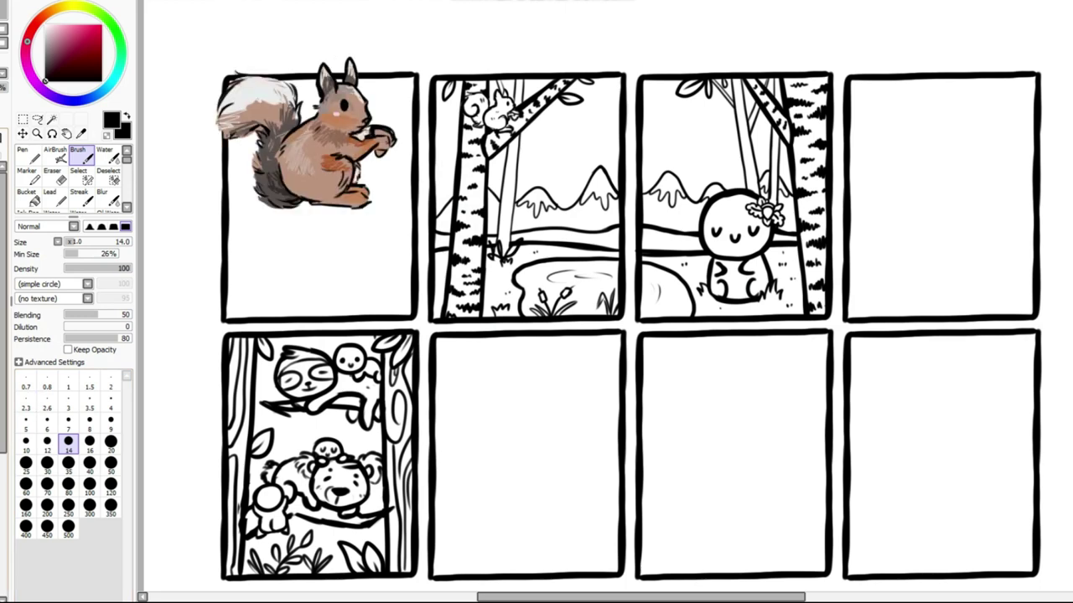
{"action": "left_click", "coordinate": [332, 1]}
{"action": "left_click", "coordinate": [25, 119]}
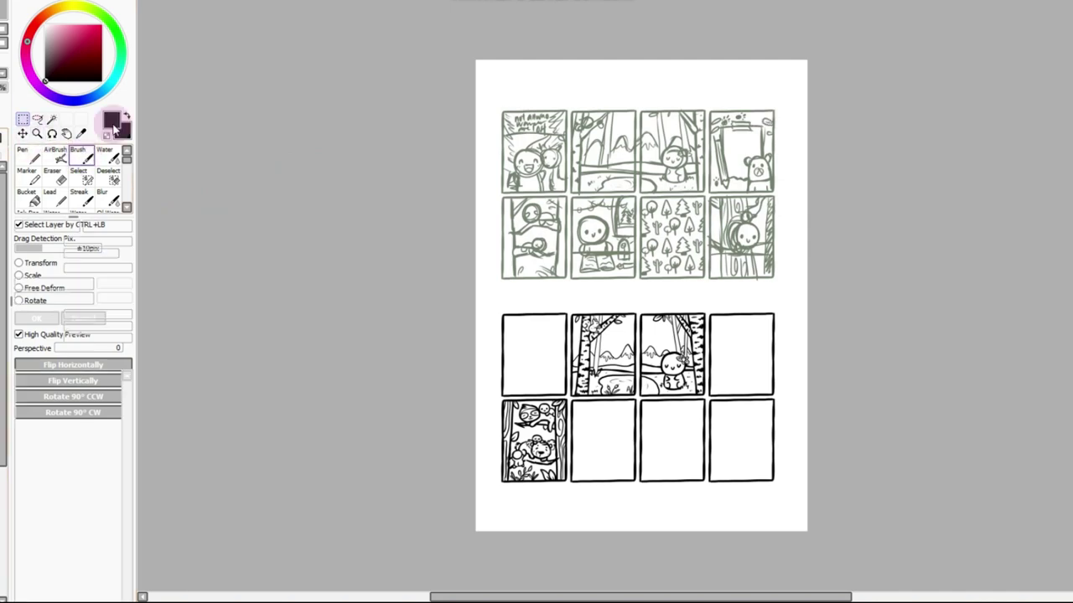
Draw a sheet of paper with a wavy torn bottom edge inside the upper row's last empty panel with the size 20 Brush
{"action": "left_click", "coordinate": [84, 156]}
{"action": "scroll", "coordinate": [314, 2], "scroll_direction": "up", "scroll_amount": 2}
{"action": "left_click", "coordinate": [110, 441]}
{"action": "scroll", "coordinate": [635, 296], "scroll_direction": "up", "scroll_amount": 3}
{"action": "scroll", "coordinate": [635, 296], "scroll_direction": "down", "scroll_amount": 5}
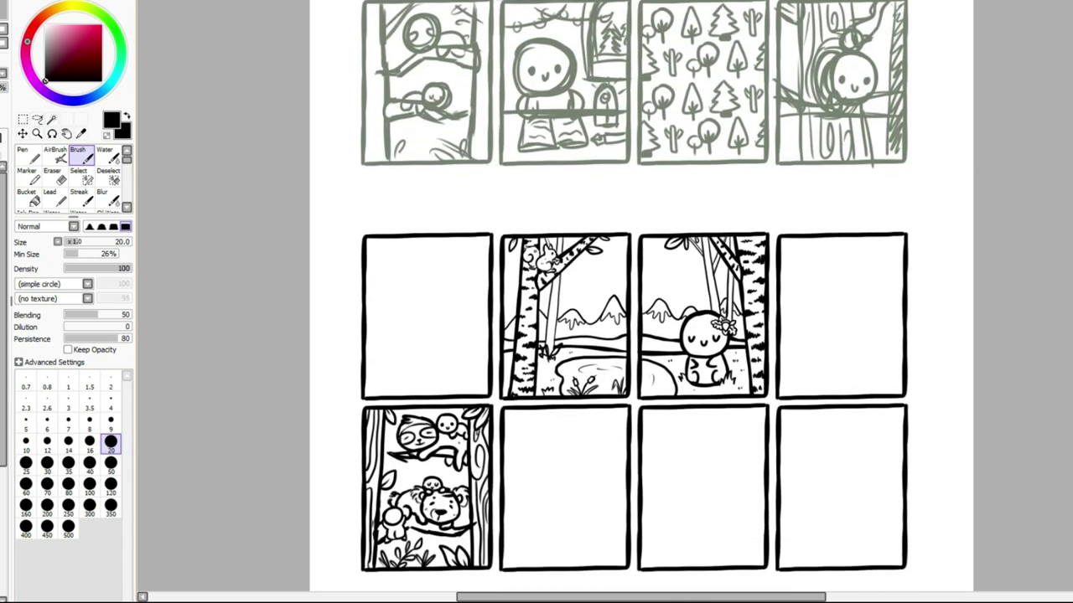
{"action": "scroll", "coordinate": [634, 296], "scroll_direction": "up", "scroll_amount": 5}
{"action": "scroll", "coordinate": [634, 296], "scroll_direction": "down", "scroll_amount": 1}
{"action": "scroll", "coordinate": [900, 79], "scroll_direction": "down", "scroll_amount": 1}
{"action": "mouse_move", "coordinate": [808, 105]}
{"action": "left_mouse_down"}
{"action": "mouse_move", "coordinate": [805, 66]}
{"action": "mouse_move", "coordinate": [808, 104]}
{"action": "left_mouse_up"}
{"action": "key", "text": "ctrl+z"}
{"action": "scroll", "coordinate": [862, 467], "scroll_direction": "down", "scroll_amount": 3}
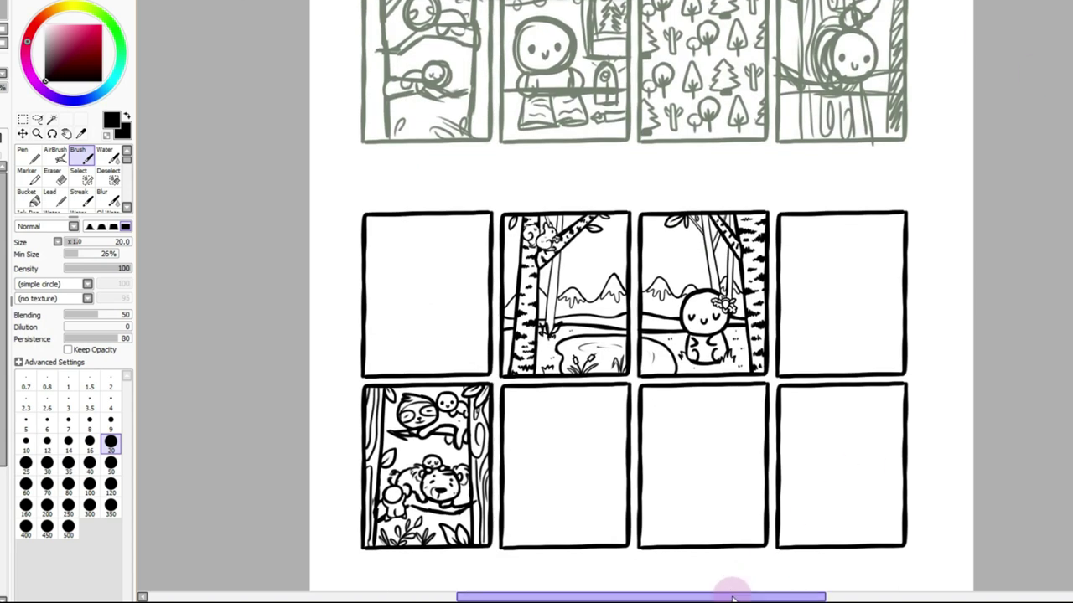
{"action": "left_click_drag", "start_coordinate": [732, 599], "coordinate": [807, 598]}
{"action": "left_click", "coordinate": [317, 0]}
{"action": "left_click", "coordinate": [318, 0]}
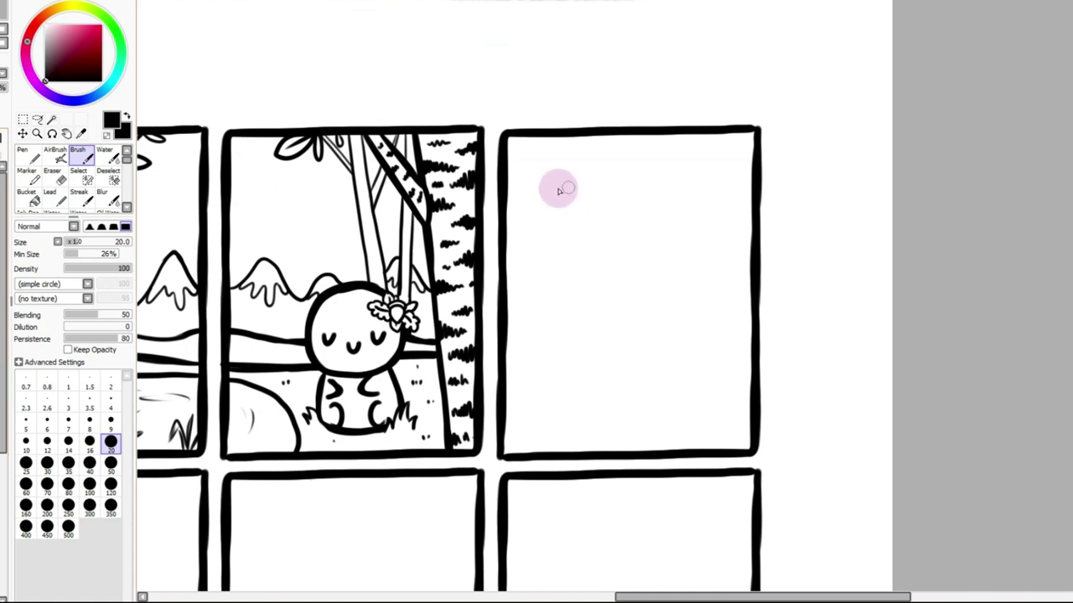
{"action": "left_click_drag", "start_coordinate": [568, 186], "coordinate": [703, 179]}
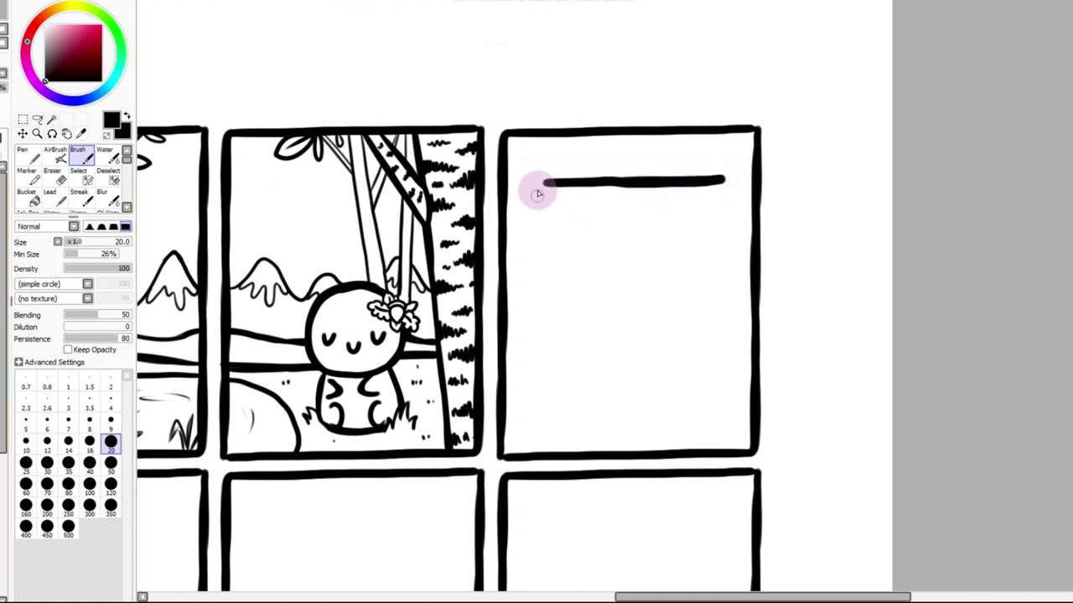
{"action": "left_click_drag", "start_coordinate": [541, 186], "coordinate": [542, 347]}
{"action": "key", "text": "ctrl+z"}
{"action": "left_click_drag", "start_coordinate": [537, 182], "coordinate": [541, 386]}
{"action": "left_click_drag", "start_coordinate": [717, 180], "coordinate": [721, 390]}
{"action": "mouse_move", "coordinate": [558, 396]}
{"action": "left_mouse_down"}
{"action": "mouse_move", "coordinate": [647, 386]}
{"action": "mouse_move", "coordinate": [707, 401]}
{"action": "left_mouse_up"}
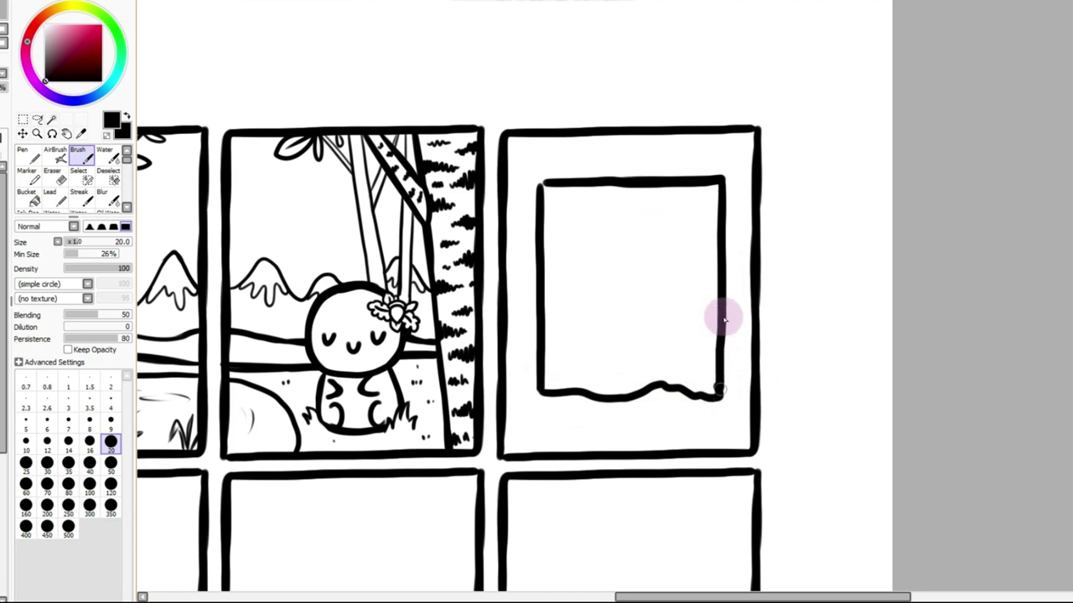
{"action": "left_click_drag", "start_coordinate": [600, 168], "coordinate": [645, 168]}
{"action": "left_click_drag", "start_coordinate": [592, 196], "coordinate": [663, 196]}
{"action": "left_click_drag", "start_coordinate": [597, 166], "coordinate": [595, 194]}
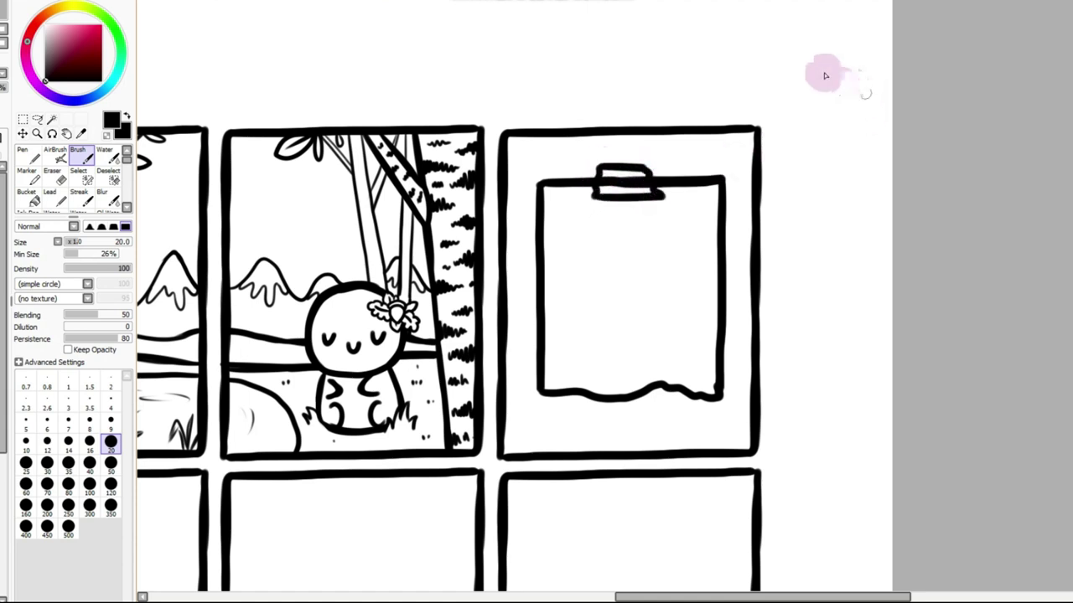
{"action": "key", "text": "ctrl+z"}
{"action": "key", "text": "ctrl+z"}
{"action": "key", "text": "ctrl+z"}
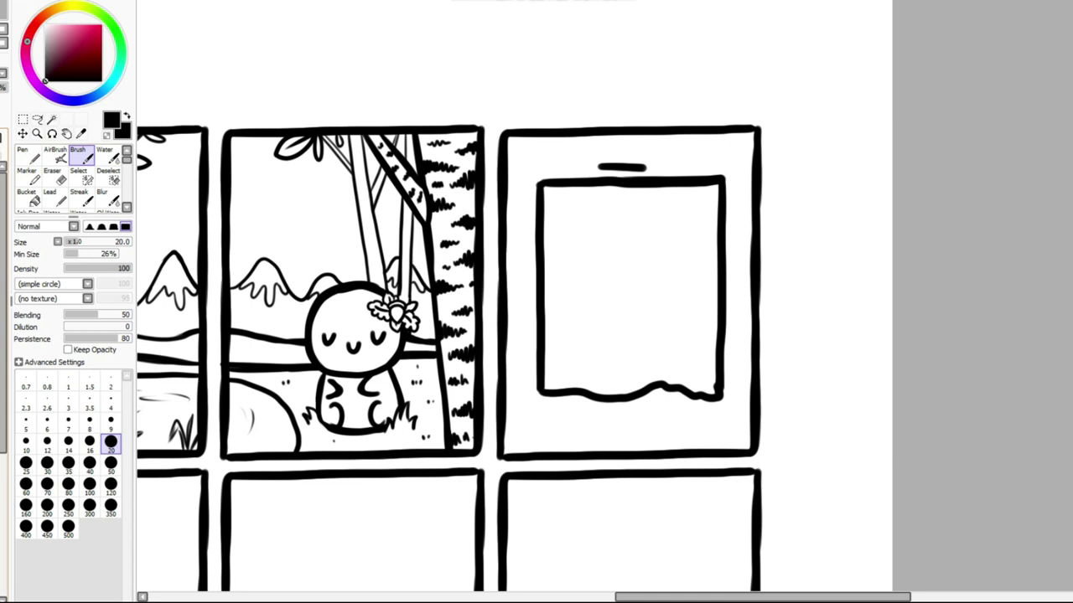
Draw a slanted strip of tape across the middle of the paper's top edge
{"action": "left_click_drag", "start_coordinate": [599, 166], "coordinate": [665, 166]}
{"action": "key", "text": "ctrl+z"}
{"action": "left_click_drag", "start_coordinate": [600, 165], "coordinate": [662, 165]}
{"action": "left_click_drag", "start_coordinate": [597, 198], "coordinate": [683, 196]}
{"action": "left_click_drag", "start_coordinate": [598, 166], "coordinate": [595, 198]}
{"action": "left_click_drag", "start_coordinate": [661, 165], "coordinate": [681, 196]}
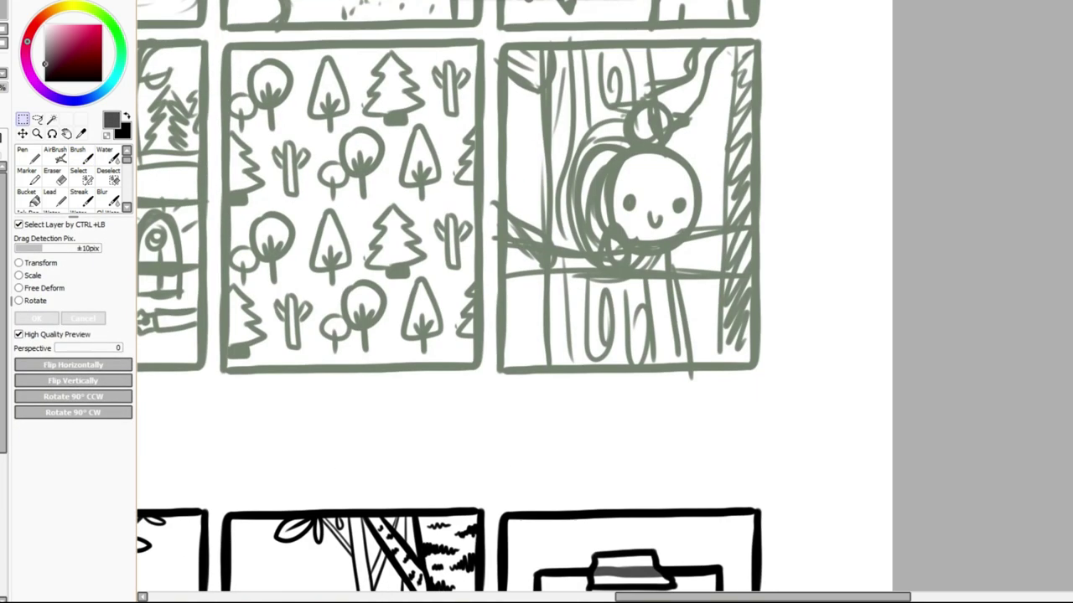
Check the sketched thumbnail of the paper and bear panel, and lighten the inked paper and tape to grey
{"action": "scroll", "coordinate": [448, 336], "scroll_direction": "up", "scroll_amount": 5}
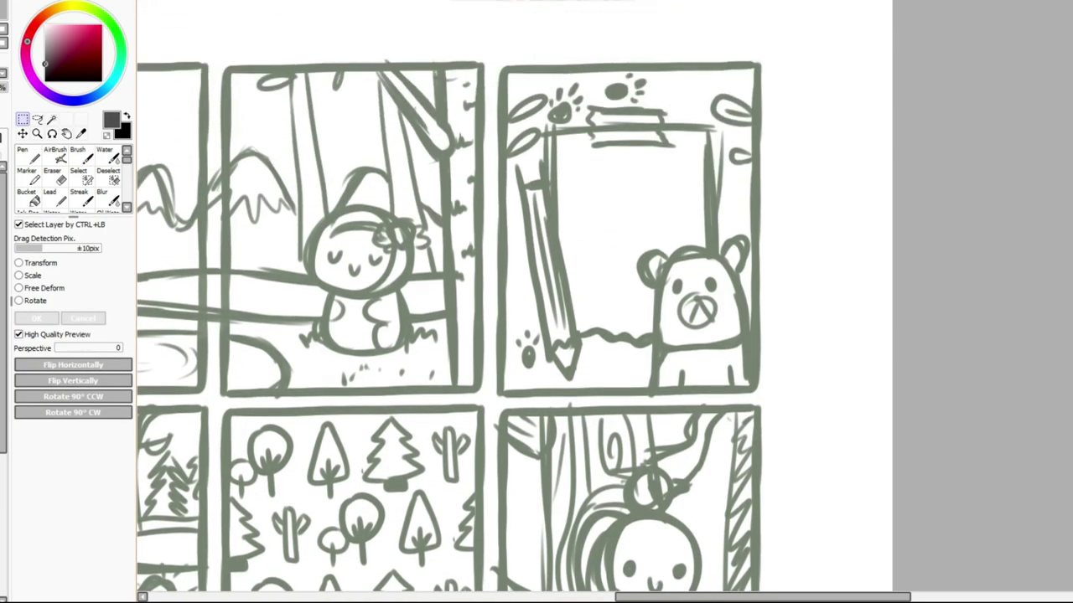
{"action": "scroll", "coordinate": [448, 335], "scroll_direction": "down", "scroll_amount": 1}
{"action": "mouse_move", "coordinate": [626, 207]}
{"action": "left_mouse_down"}
{"action": "mouse_move", "coordinate": [651, 248]}
{"action": "mouse_move", "coordinate": [823, 384]}
{"action": "left_mouse_up"}
{"action": "mouse_move", "coordinate": [497, 98]}
{"action": "left_mouse_down"}
{"action": "mouse_move", "coordinate": [572, 306]}
{"action": "mouse_move", "coordinate": [609, 357]}
{"action": "left_mouse_up"}
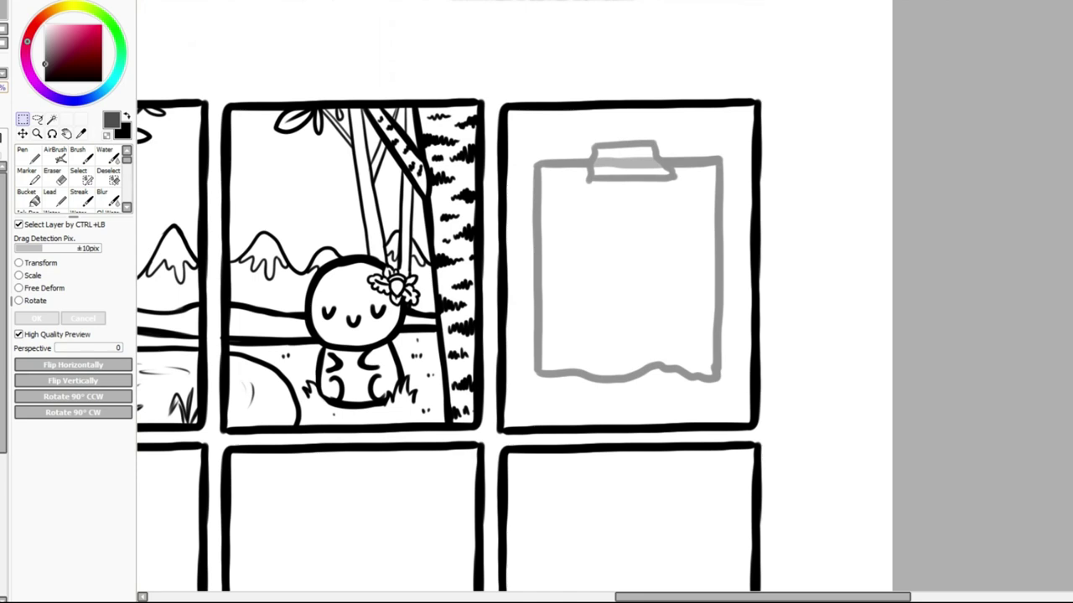
Draw a bear's outline over the paper's lower right corner, redrawing its left side down to the panel's bottom edge
{"action": "left_click", "coordinate": [78, 153]}
{"action": "mouse_move", "coordinate": [644, 356]}
{"action": "left_mouse_down"}
{"action": "mouse_move", "coordinate": [658, 356]}
{"action": "mouse_move", "coordinate": [677, 329]}
{"action": "mouse_move", "coordinate": [642, 355]}
{"action": "mouse_move", "coordinate": [643, 373]}
{"action": "left_mouse_up"}
{"action": "left_click_drag", "start_coordinate": [651, 303], "coordinate": [645, 376]}
{"action": "mouse_move", "coordinate": [653, 300]}
{"action": "left_mouse_down"}
{"action": "mouse_move", "coordinate": [711, 282]}
{"action": "mouse_move", "coordinate": [747, 318]}
{"action": "mouse_move", "coordinate": [750, 352]}
{"action": "left_mouse_up"}
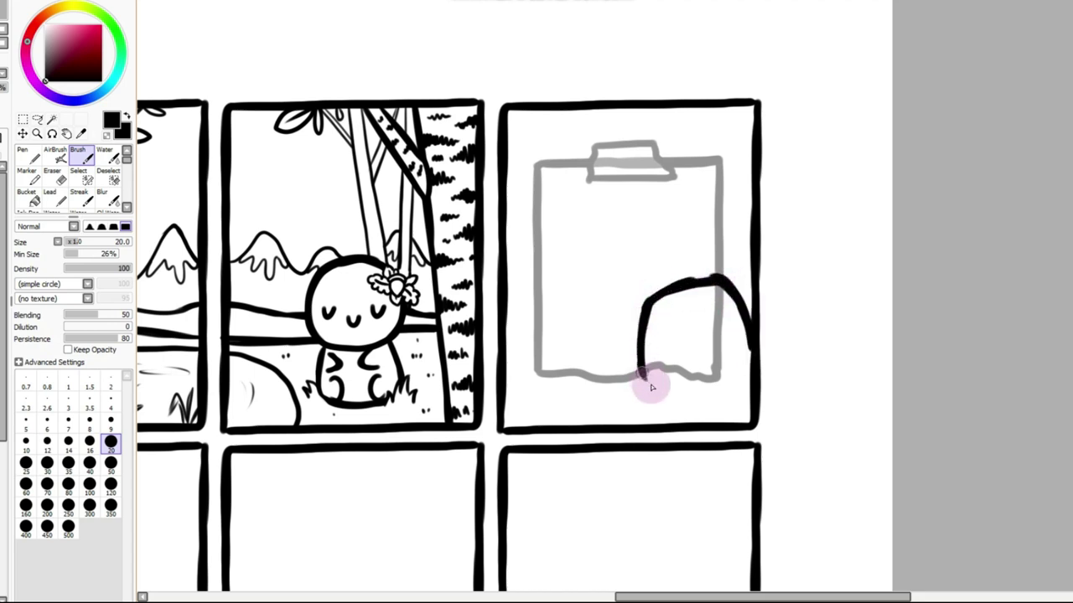
{"action": "left_click_drag", "start_coordinate": [646, 411], "coordinate": [685, 388]}
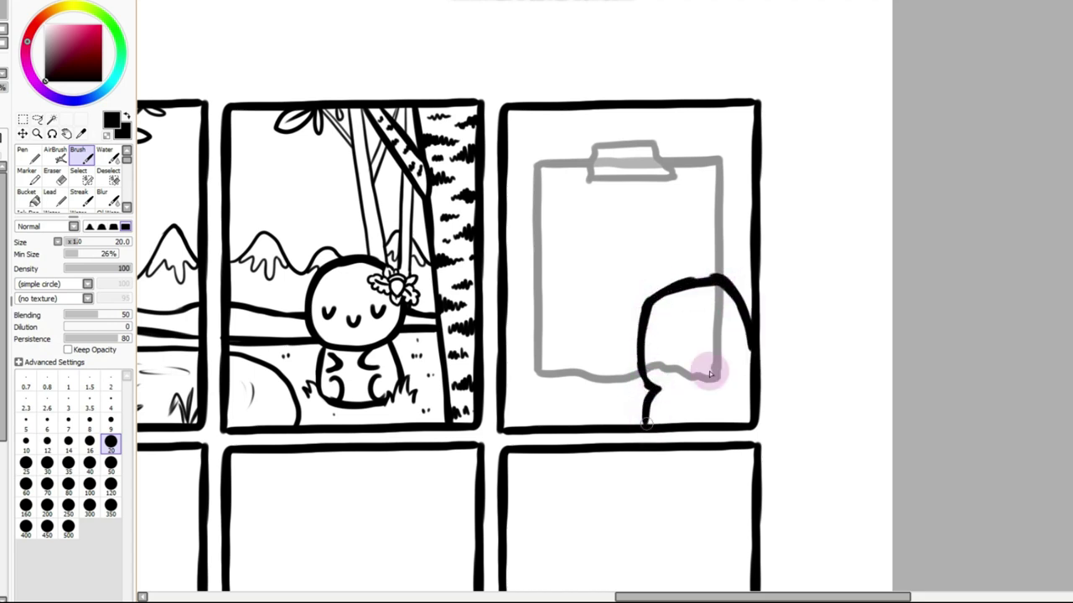
{"action": "key", "text": "ctrl+z"}
{"action": "key", "text": "ctrl+z"}
{"action": "left_click_drag", "start_coordinate": [642, 336], "coordinate": [652, 409]}
{"action": "left_click_drag", "start_coordinate": [644, 360], "coordinate": [655, 425]}
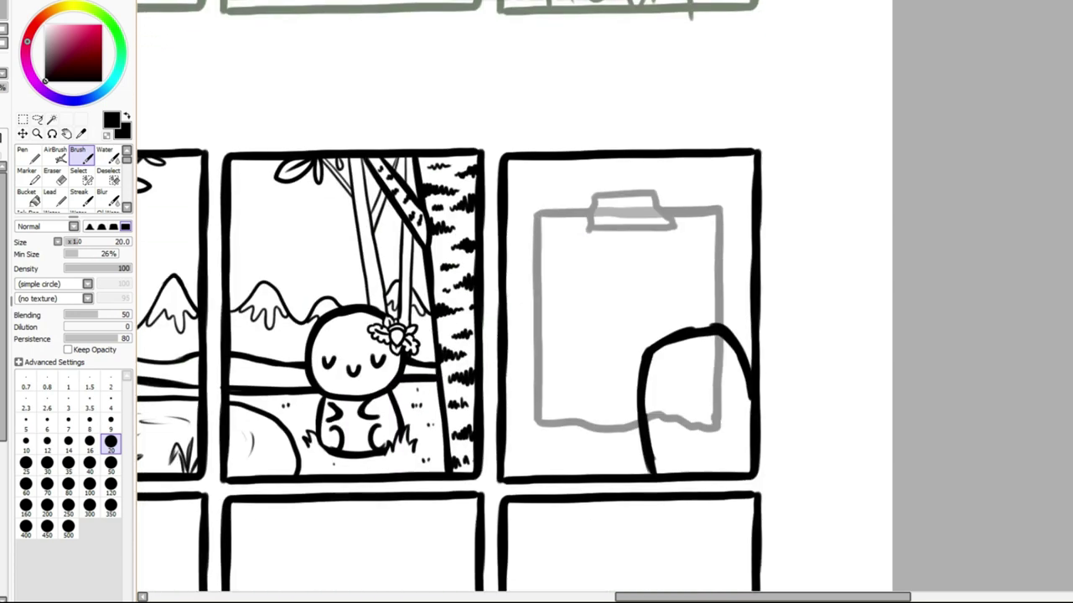
{"action": "scroll", "coordinate": [771, 192], "scroll_direction": "down", "scroll_amount": 2}
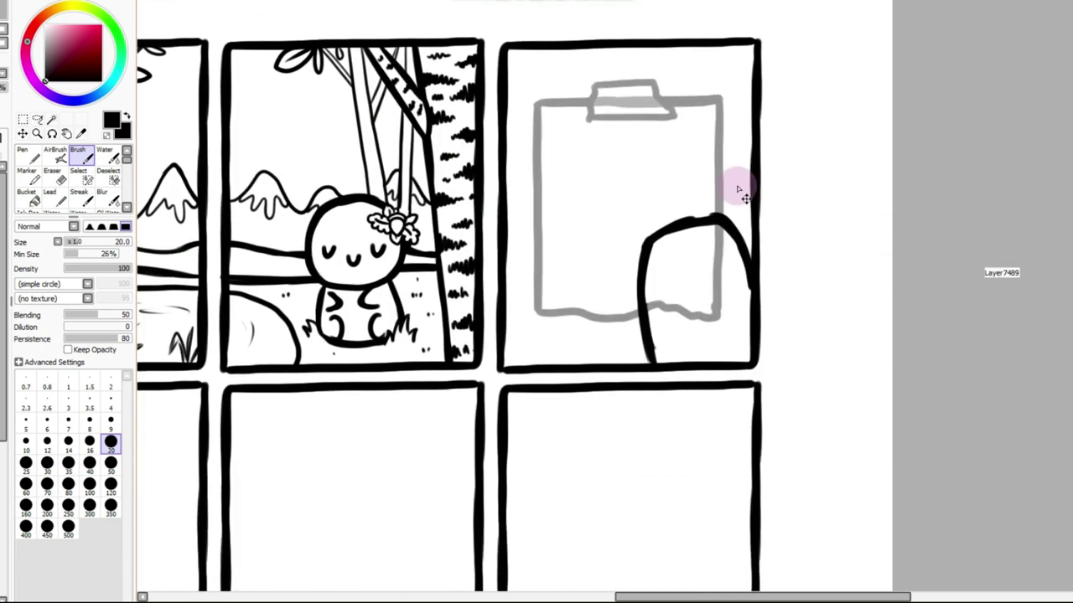
{"action": "left_click_drag", "start_coordinate": [643, 284], "coordinate": [643, 362]}
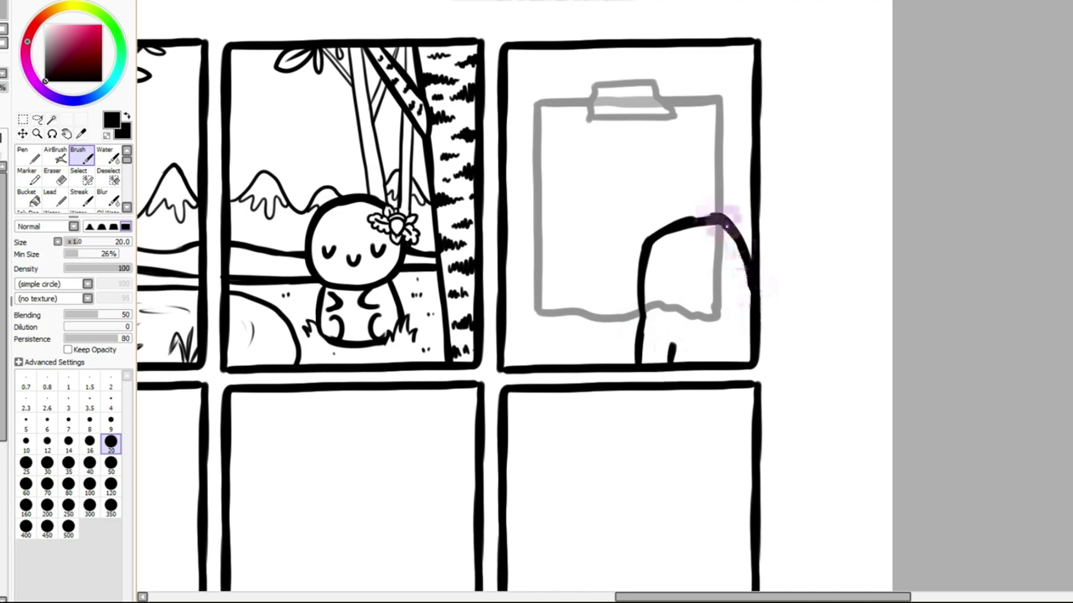
Draw two round ears with inner circles on the bear's head, undoing the stray arrows beside the panel
{"action": "mouse_move", "coordinate": [629, 230]}
{"action": "left_mouse_down"}
{"action": "mouse_move", "coordinate": [627, 273]}
{"action": "mouse_move", "coordinate": [645, 270]}
{"action": "mouse_move", "coordinate": [652, 247]}
{"action": "mouse_move", "coordinate": [603, 244]}
{"action": "mouse_move", "coordinate": [624, 266]}
{"action": "mouse_move", "coordinate": [617, 236]}
{"action": "mouse_move", "coordinate": [613, 269]}
{"action": "mouse_move", "coordinate": [647, 268]}
{"action": "left_mouse_up"}
{"action": "key", "text": "ctrl+z"}
{"action": "key", "text": "ctrl+z"}
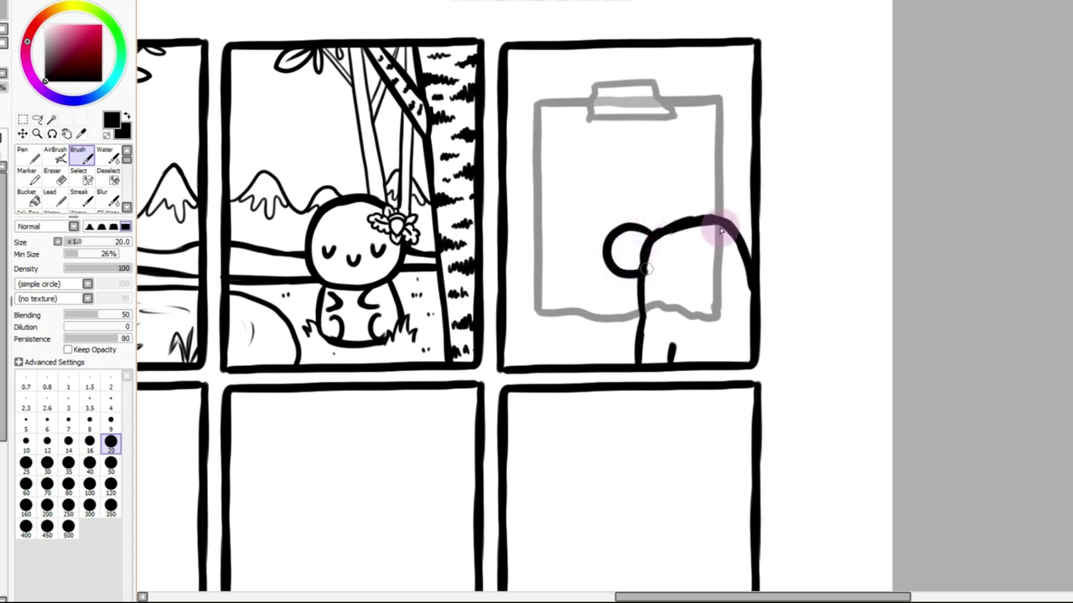
{"action": "mouse_move", "coordinate": [706, 206]}
{"action": "left_mouse_down"}
{"action": "mouse_move", "coordinate": [801, 246]}
{"action": "mouse_move", "coordinate": [824, 230]}
{"action": "left_mouse_up"}
{"action": "mouse_move", "coordinate": [794, 282]}
{"action": "left_mouse_down"}
{"action": "mouse_move", "coordinate": [773, 296]}
{"action": "mouse_move", "coordinate": [797, 306]}
{"action": "left_mouse_up"}
{"action": "left_click_drag", "start_coordinate": [775, 296], "coordinate": [828, 297]}
{"action": "key", "text": "ctrl+z"}
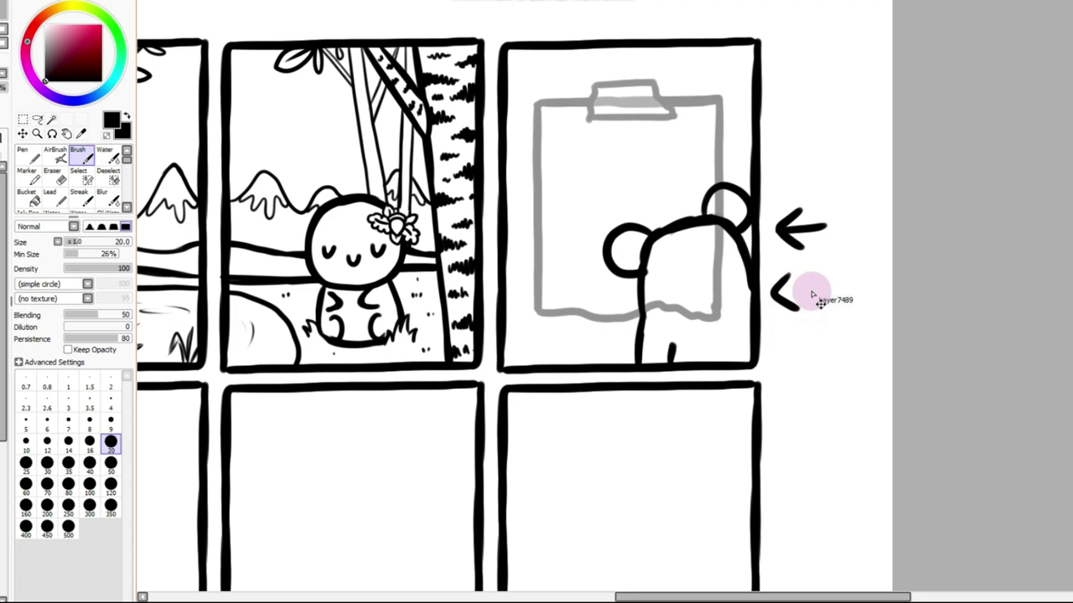
{"action": "key", "text": "ctrl+z"}
{"action": "key", "text": "ctrl+z"}
{"action": "key", "text": "ctrl+z"}
{"action": "left_click_drag", "start_coordinate": [635, 243], "coordinate": [633, 240]}
{"action": "left_click_drag", "start_coordinate": [727, 201], "coordinate": [725, 202]}
Erase part of the bear's head outline between the ears and draw a tuft of hair in the gap
{"action": "left_click", "coordinate": [55, 178]}
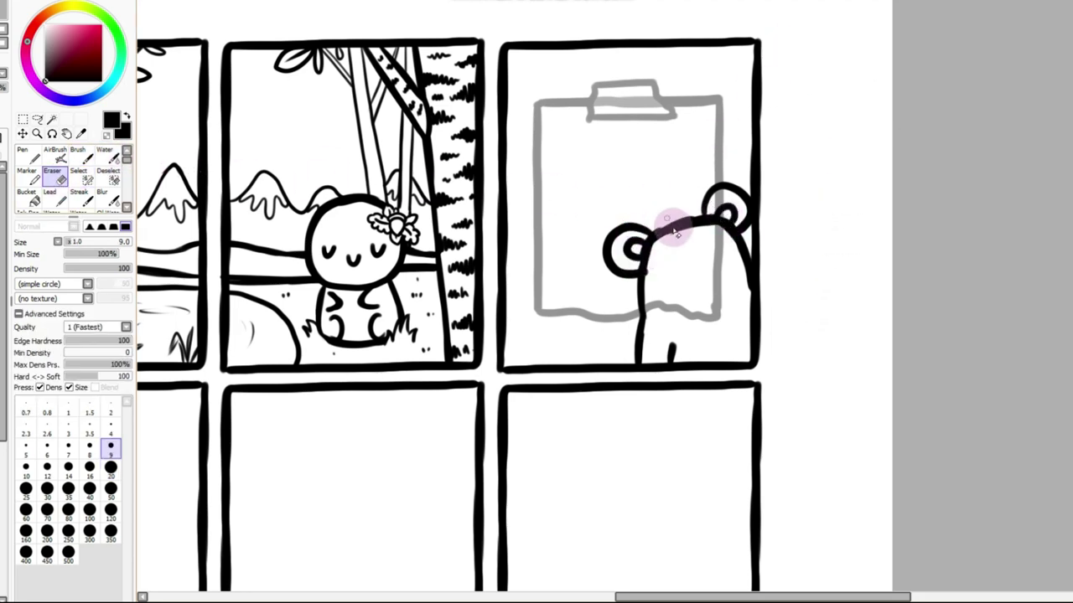
{"action": "left_click_drag", "start_coordinate": [673, 233], "coordinate": [695, 222]}
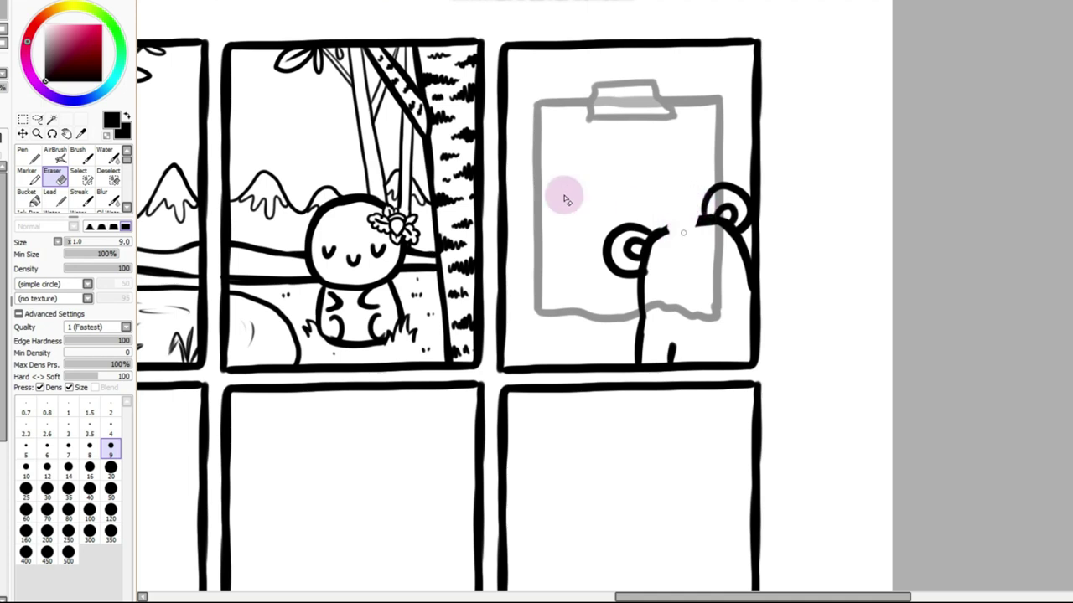
{"action": "left_click", "coordinate": [78, 155]}
{"action": "mouse_move", "coordinate": [673, 235]}
{"action": "left_mouse_down"}
{"action": "mouse_move", "coordinate": [695, 210]}
{"action": "mouse_move", "coordinate": [670, 230]}
{"action": "mouse_move", "coordinate": [697, 228]}
{"action": "left_mouse_up"}
{"action": "mouse_move", "coordinate": [759, 299]}
{"action": "left_mouse_down"}
{"action": "mouse_move", "coordinate": [806, 361]}
{"action": "mouse_move", "coordinate": [745, 386]}
{"action": "mouse_move", "coordinate": [687, 393]}
{"action": "mouse_move", "coordinate": [672, 363]}
{"action": "left_mouse_up"}
{"action": "key", "text": "ctrl+z"}
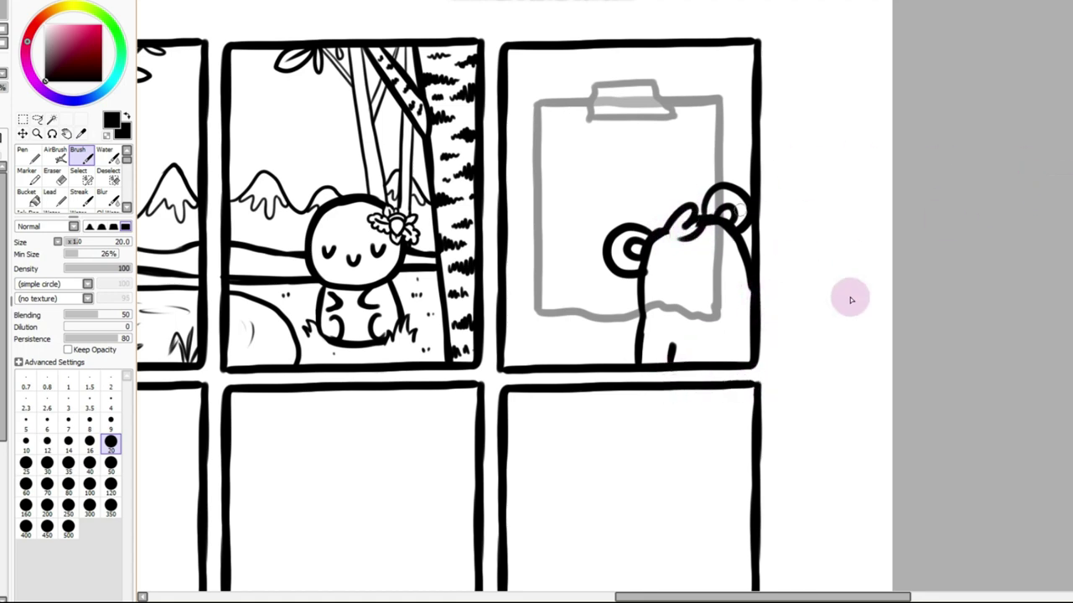
{"action": "left_click_drag", "start_coordinate": [759, 290], "coordinate": [720, 387]}
{"action": "key", "text": "ctrl+z"}
{"action": "left_click", "coordinate": [52, 176]}
{"action": "left_click", "coordinate": [67, 429]}
{"action": "left_click_drag", "start_coordinate": [680, 217], "coordinate": [692, 226]}
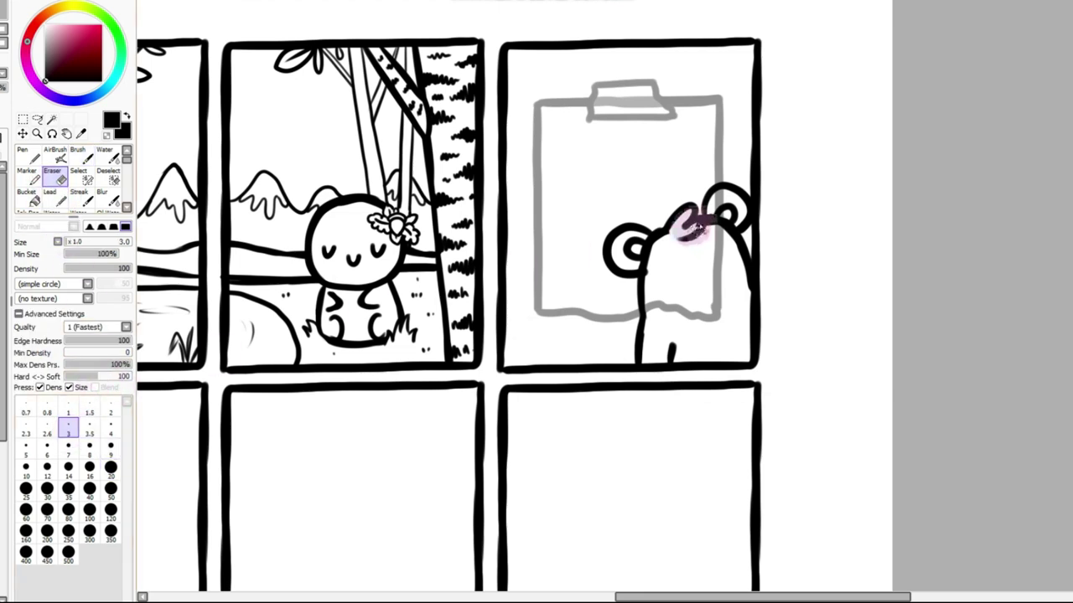
{"action": "left_click", "coordinate": [111, 446]}
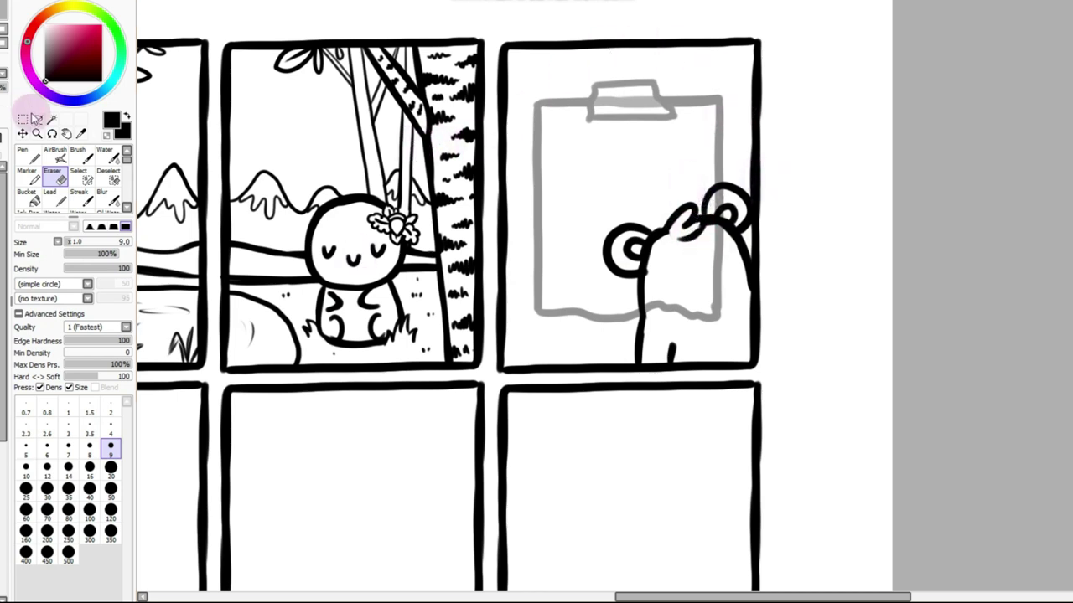
Draw the bear's two oval eyes and start its nose with the size 20 Brush
{"action": "left_click", "coordinate": [78, 155]}
{"action": "left_click", "coordinate": [770, 264]}
{"action": "key", "text": "ctrl+z"}
{"action": "left_click", "coordinate": [56, 179]}
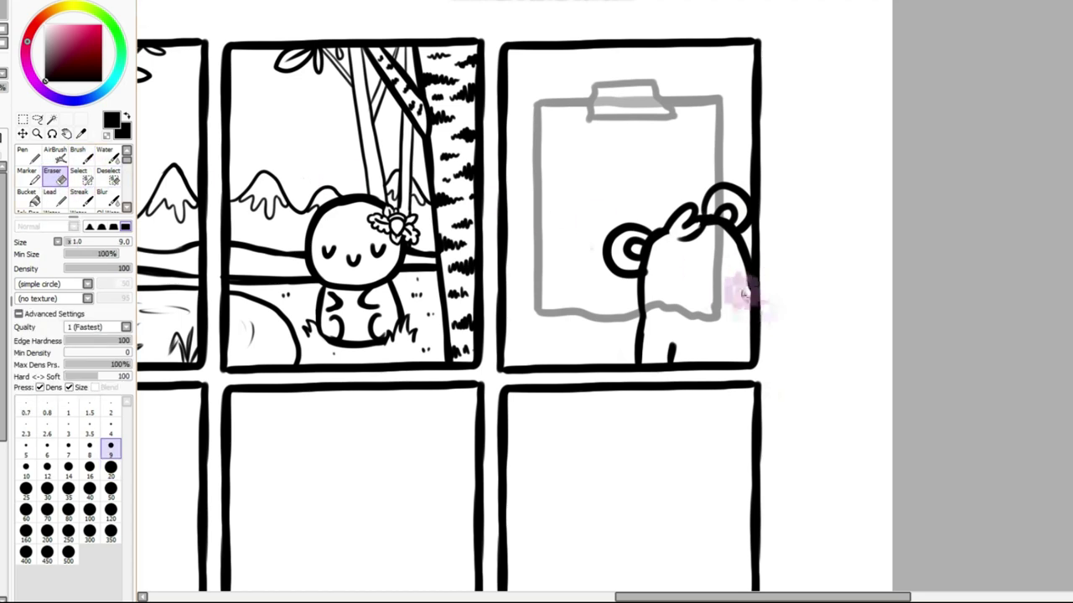
{"action": "left_click", "coordinate": [75, 157]}
{"action": "mouse_move", "coordinate": [764, 282]}
{"action": "left_mouse_down"}
{"action": "mouse_move", "coordinate": [749, 280]}
{"action": "mouse_move", "coordinate": [749, 239]}
{"action": "mouse_move", "coordinate": [668, 283]}
{"action": "left_mouse_up"}
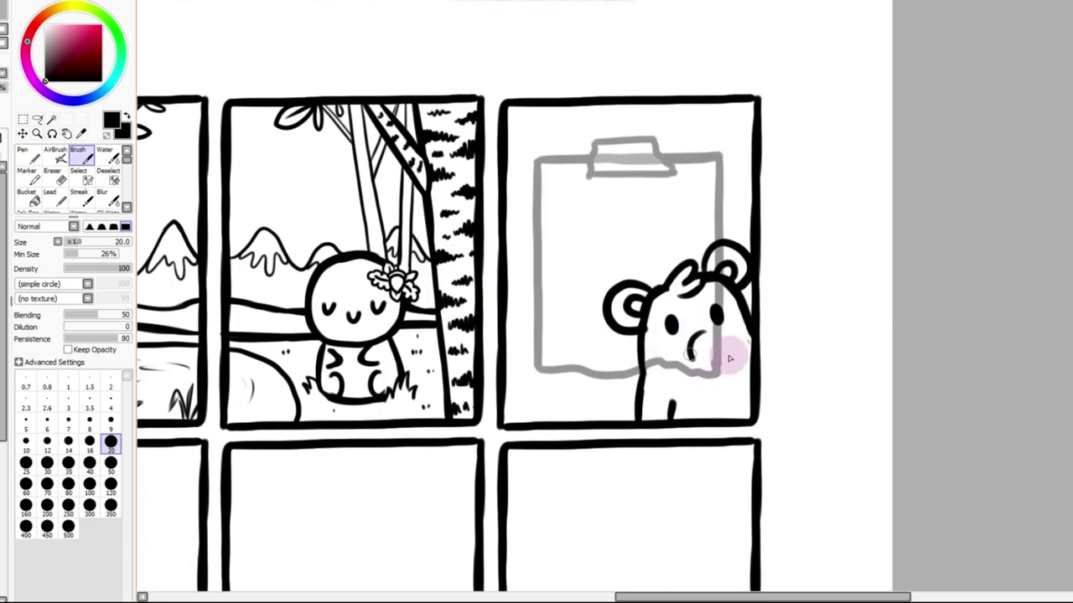
{"action": "left_click", "coordinate": [708, 342]}
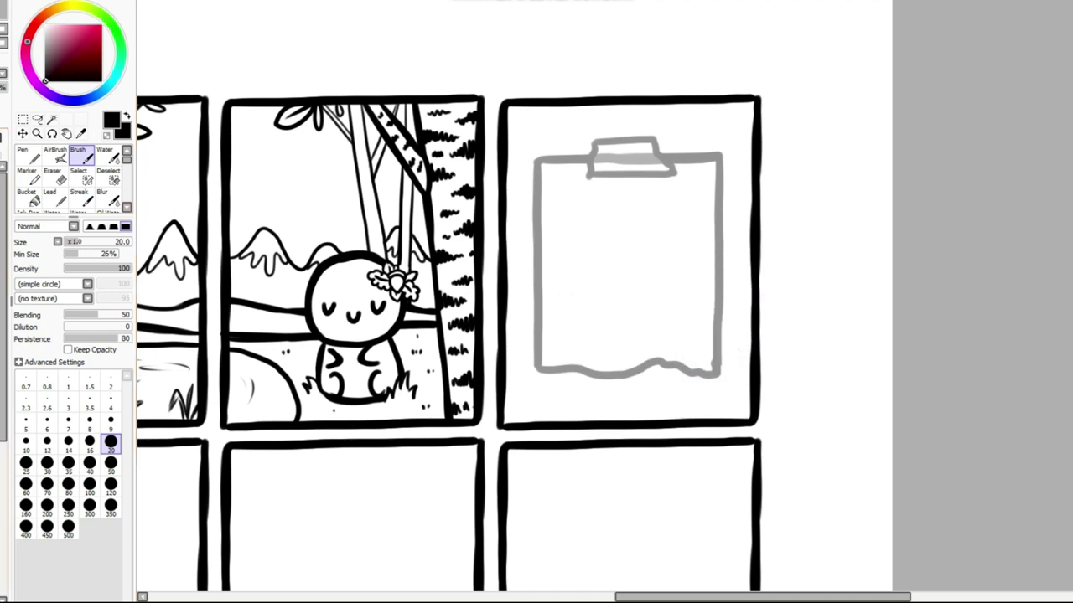
Draw a new bear peeking in from the lower right corner with small ears, oval eyes, a muzzle and round cheeks
{"action": "mouse_move", "coordinate": [639, 323]}
{"action": "left_mouse_down"}
{"action": "mouse_move", "coordinate": [657, 420]}
{"action": "mouse_move", "coordinate": [650, 306]}
{"action": "mouse_move", "coordinate": [642, 311]}
{"action": "mouse_move", "coordinate": [690, 289]}
{"action": "mouse_move", "coordinate": [728, 295]}
{"action": "mouse_move", "coordinate": [753, 328]}
{"action": "mouse_move", "coordinate": [714, 280]}
{"action": "mouse_move", "coordinate": [644, 299]}
{"action": "mouse_move", "coordinate": [708, 344]}
{"action": "left_mouse_up"}
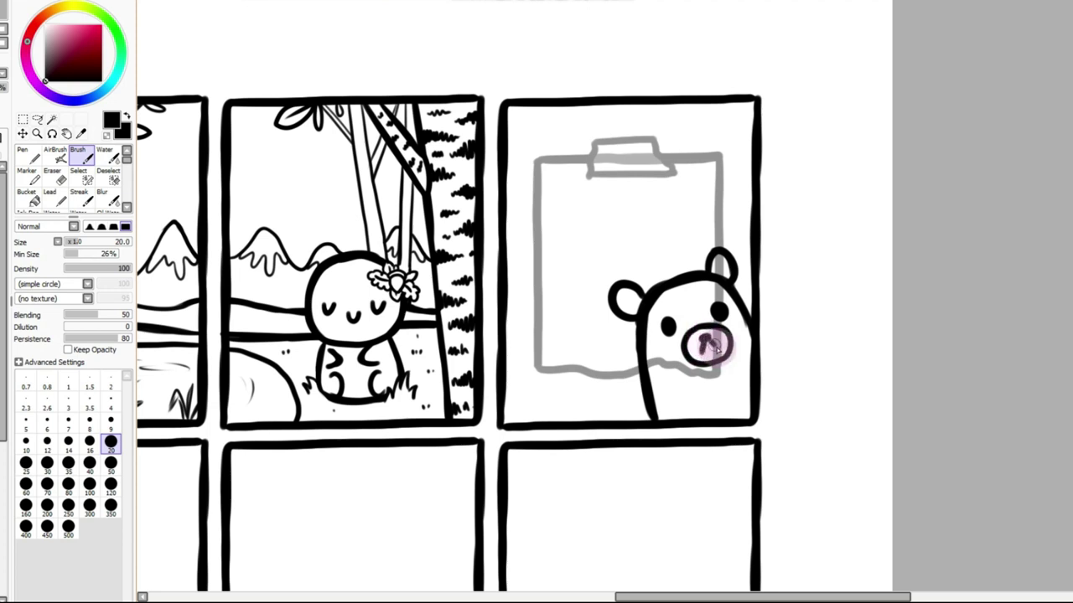
{"action": "left_click_drag", "start_coordinate": [707, 341], "coordinate": [718, 346]}
{"action": "left_click_drag", "start_coordinate": [646, 346], "coordinate": [648, 373]}
{"action": "left_click_drag", "start_coordinate": [747, 315], "coordinate": [751, 337]}
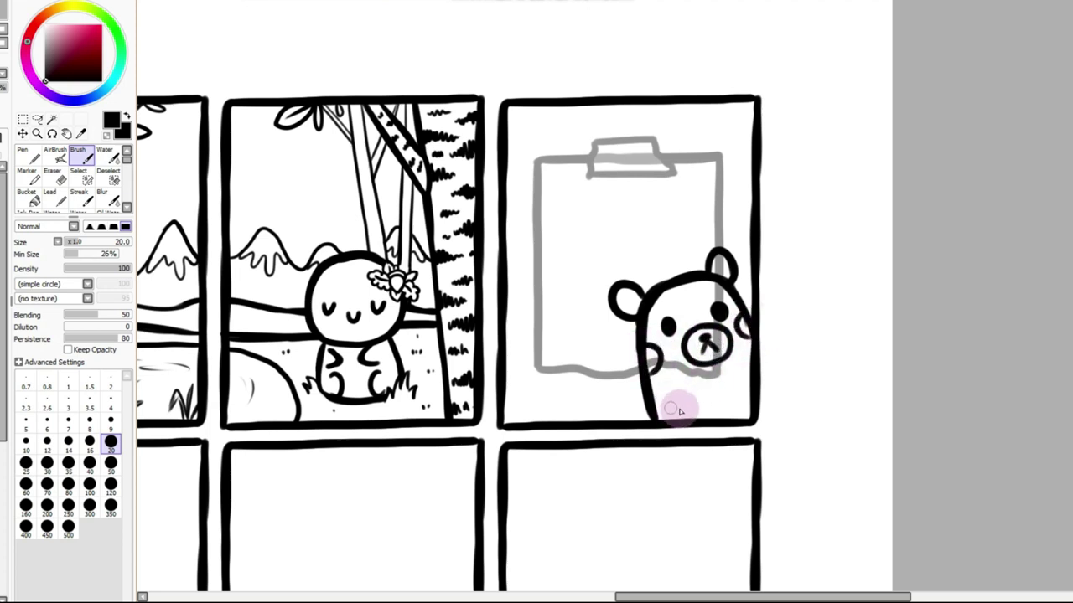
Add inner ear lines, fur beside the ears, a short leg line and small dots on the bear's forehead and chest
{"action": "mouse_move", "coordinate": [723, 393]}
{"action": "left_mouse_down"}
{"action": "mouse_move", "coordinate": [671, 303]}
{"action": "mouse_move", "coordinate": [633, 331]}
{"action": "mouse_move", "coordinate": [711, 312]}
{"action": "mouse_move", "coordinate": [639, 308]}
{"action": "left_mouse_up"}
{"action": "left_click", "coordinate": [666, 302]}
{"action": "left_click", "coordinate": [672, 302]}
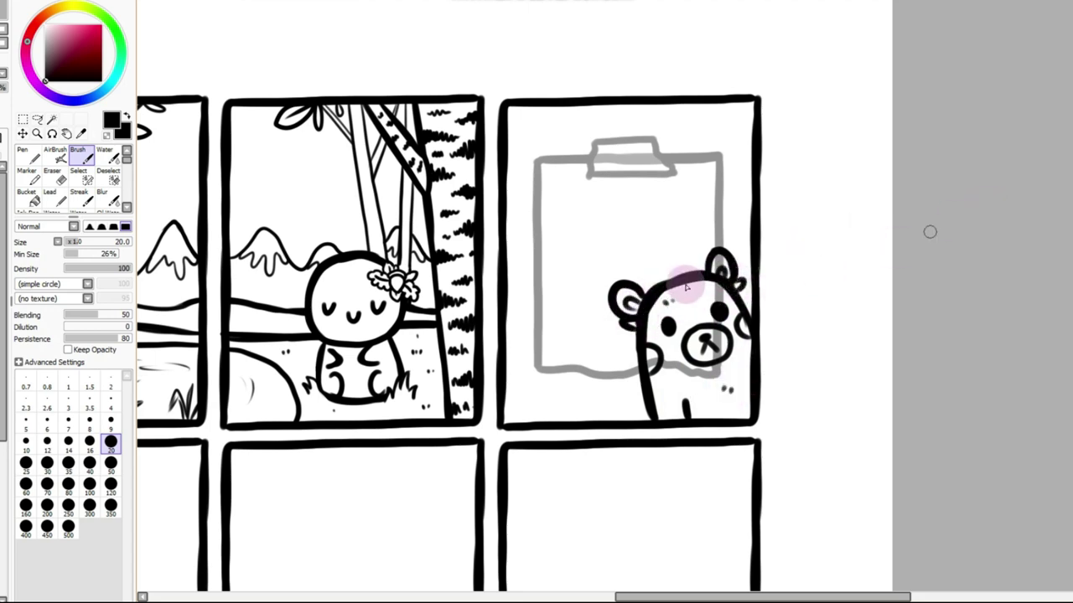
Erase a gap in the top of the new bear's head and draw a pointed tuft of hair there
{"action": "left_click", "coordinate": [52, 176]}
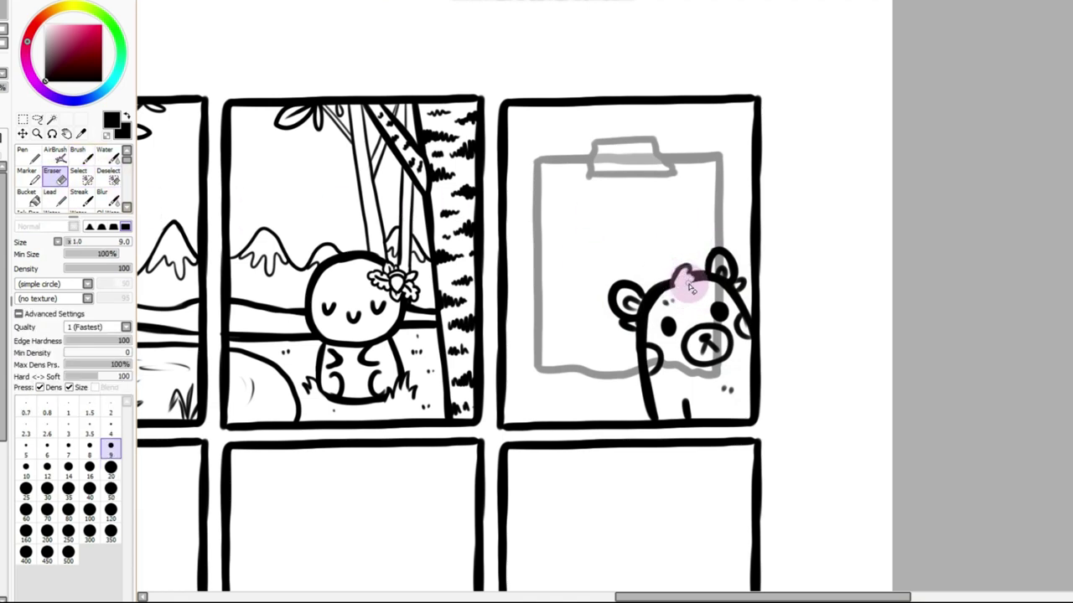
{"action": "left_click", "coordinate": [78, 153]}
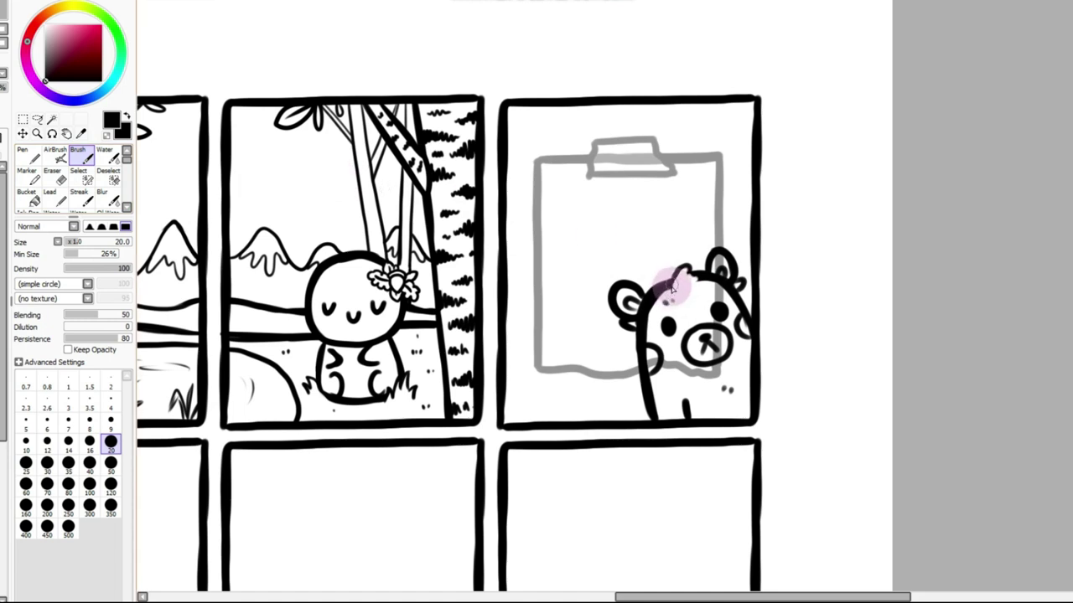
{"action": "left_click_drag", "start_coordinate": [677, 287], "coordinate": [690, 282]}
{"action": "key", "text": "ctrl+z"}
{"action": "left_click_drag", "start_coordinate": [696, 289], "coordinate": [699, 278]}
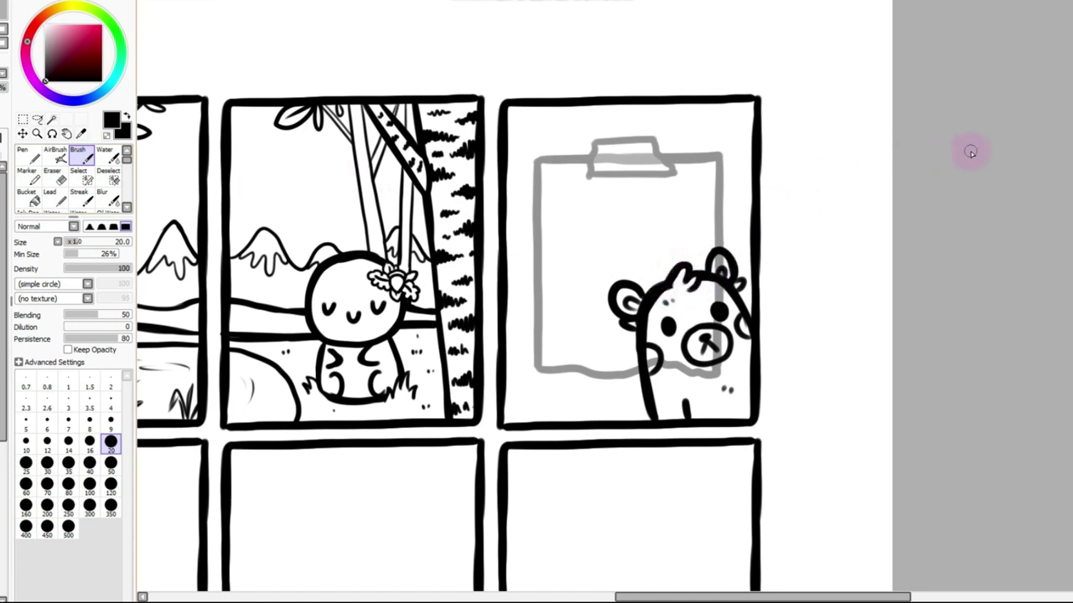
Scale the bear down toward the panel's lower right corner and apply the transformation
{"action": "left_click", "coordinate": [22, 119]}
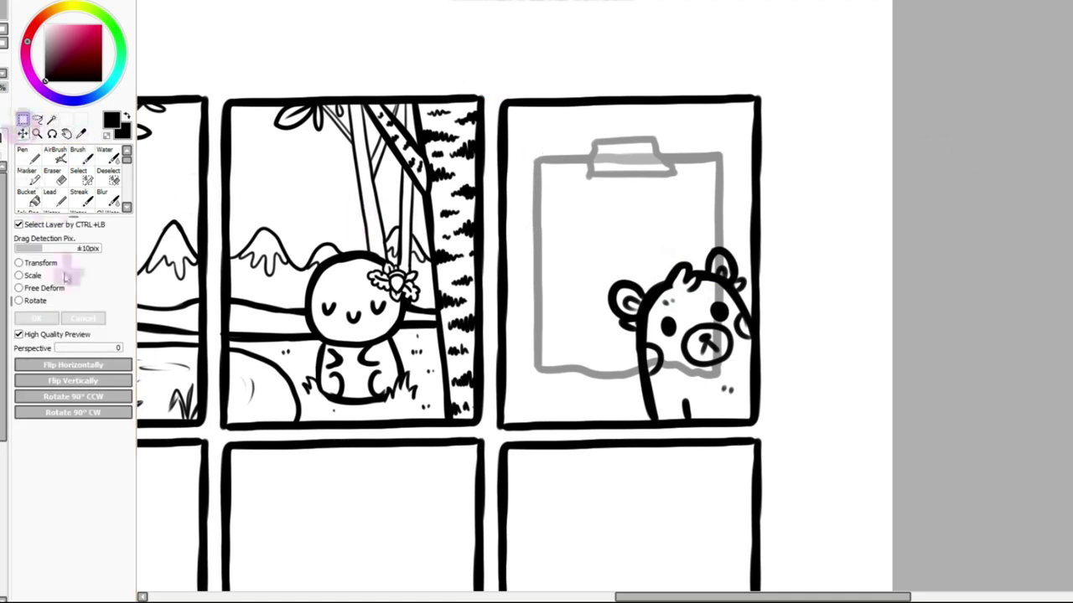
{"action": "left_click", "coordinate": [31, 276]}
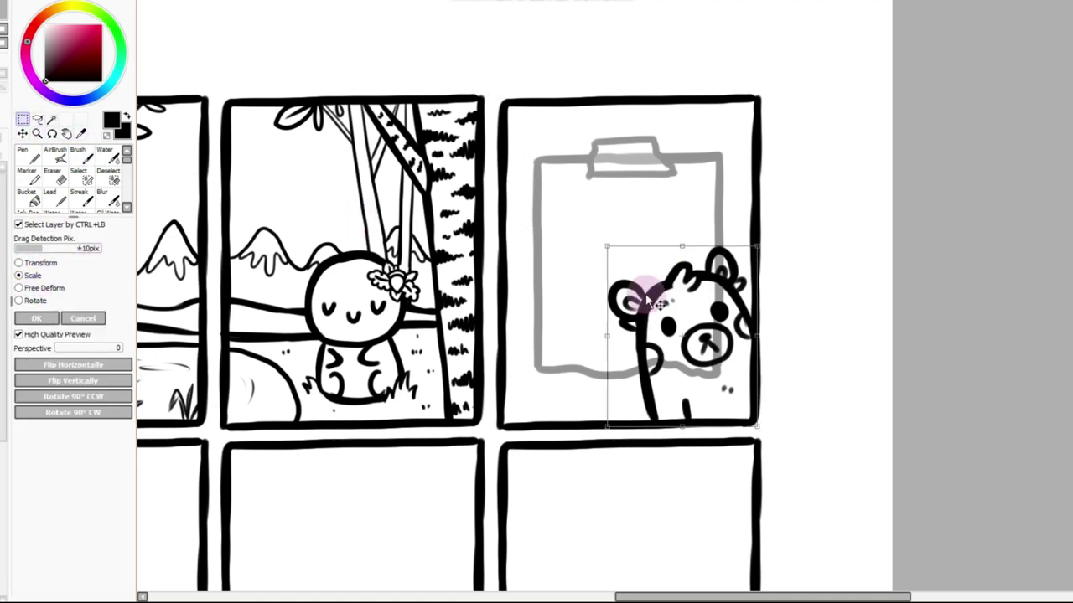
{"action": "left_click_drag", "start_coordinate": [610, 244], "coordinate": [630, 275]}
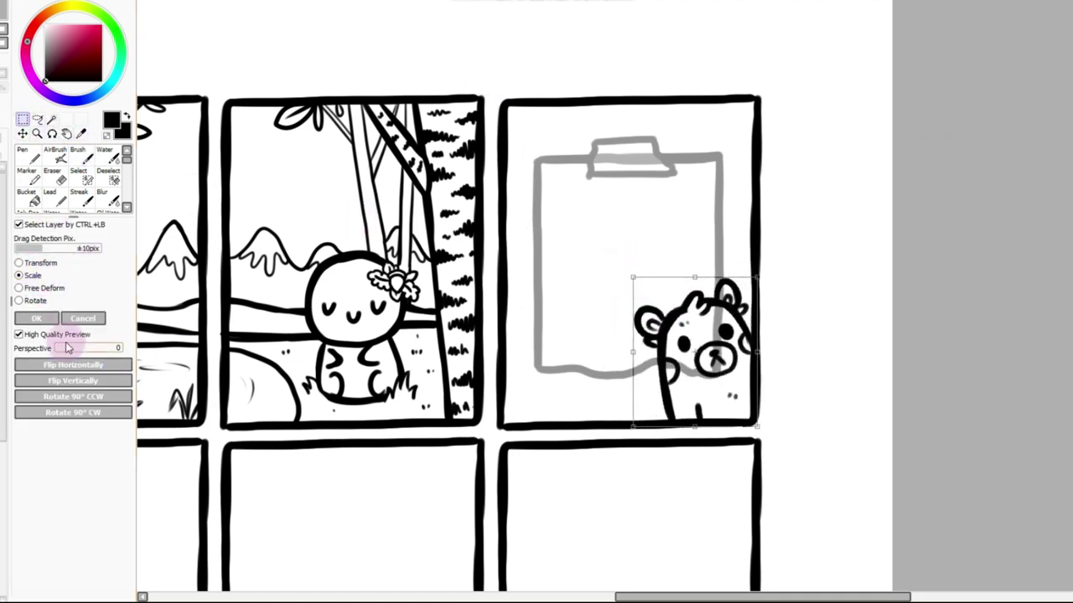
{"action": "left_click", "coordinate": [36, 318]}
{"action": "left_click", "coordinate": [78, 155]}
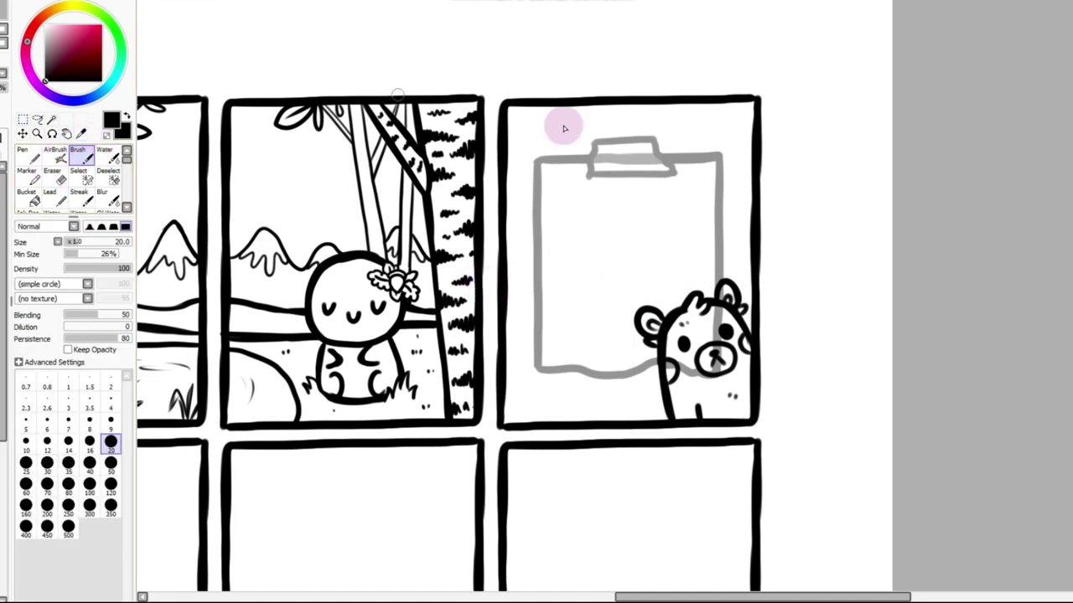
Draw a tall pencil with a sharpened tip and inner shading lines inside the panel's left edge
{"action": "left_click_drag", "start_coordinate": [520, 235], "coordinate": [531, 364]}
{"action": "key", "text": "ctrl+z"}
{"action": "mouse_move", "coordinate": [519, 234]}
{"action": "left_mouse_down"}
{"action": "mouse_move", "coordinate": [537, 374]}
{"action": "mouse_move", "coordinate": [521, 239]}
{"action": "mouse_move", "coordinate": [565, 423]}
{"action": "left_mouse_up"}
{"action": "mouse_move", "coordinate": [574, 383]}
{"action": "left_mouse_down"}
{"action": "mouse_move", "coordinate": [567, 427]}
{"action": "mouse_move", "coordinate": [573, 388]}
{"action": "mouse_move", "coordinate": [558, 407]}
{"action": "mouse_move", "coordinate": [548, 398]}
{"action": "mouse_move", "coordinate": [574, 425]}
{"action": "left_mouse_up"}
{"action": "key", "text": "ctrl+z"}
{"action": "key", "text": "ctrl+z"}
{"action": "key", "text": "ctrl+z"}
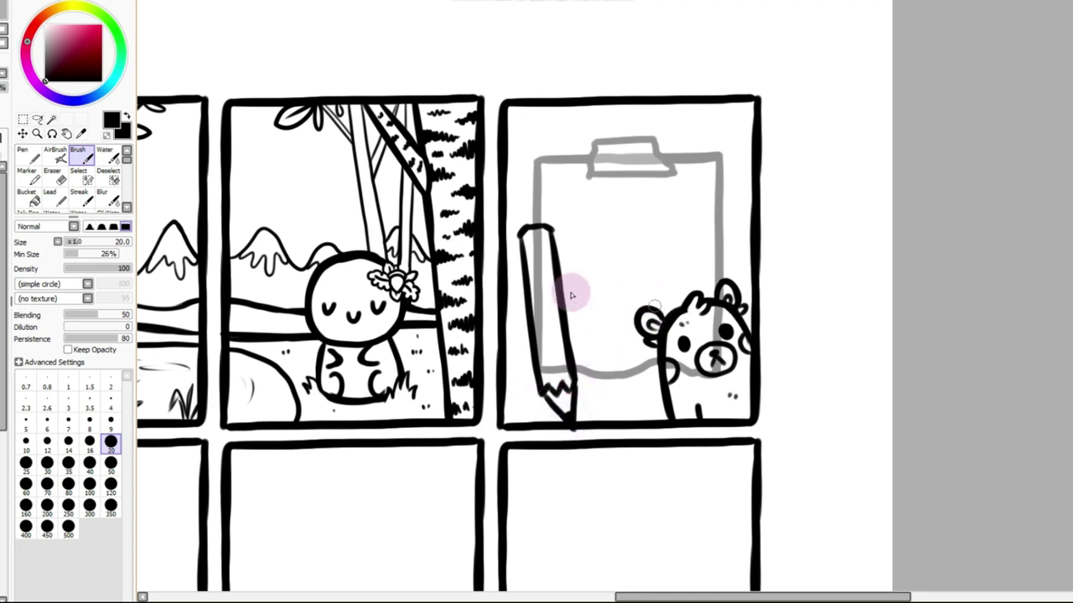
{"action": "left_click_drag", "start_coordinate": [525, 233], "coordinate": [546, 373]}
{"action": "left_click_drag", "start_coordinate": [538, 238], "coordinate": [553, 374]}
Rotate the pencil so it leans across the panel's left border and apply the transformation
{"action": "left_click", "coordinate": [22, 119]}
{"action": "key", "text": "ctrl+t"}
{"action": "left_click", "coordinate": [18, 300]}
{"action": "mouse_move", "coordinate": [530, 191]}
{"action": "left_mouse_down"}
{"action": "mouse_move", "coordinate": [512, 195]}
{"action": "mouse_move", "coordinate": [511, 241]}
{"action": "left_mouse_up"}
{"action": "left_click", "coordinate": [38, 319]}
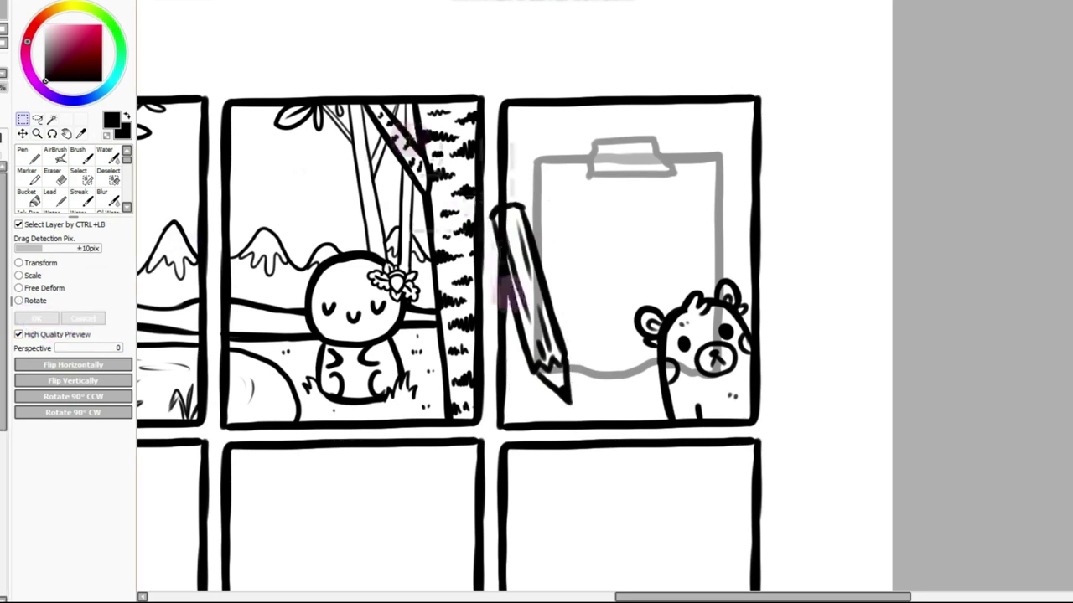
Delete the part of the pencil outside the frame and erase the paper outline where it crosses the pencil and the bear
{"action": "key", "text": "Delete"}
{"action": "key", "text": "ctrl+d"}
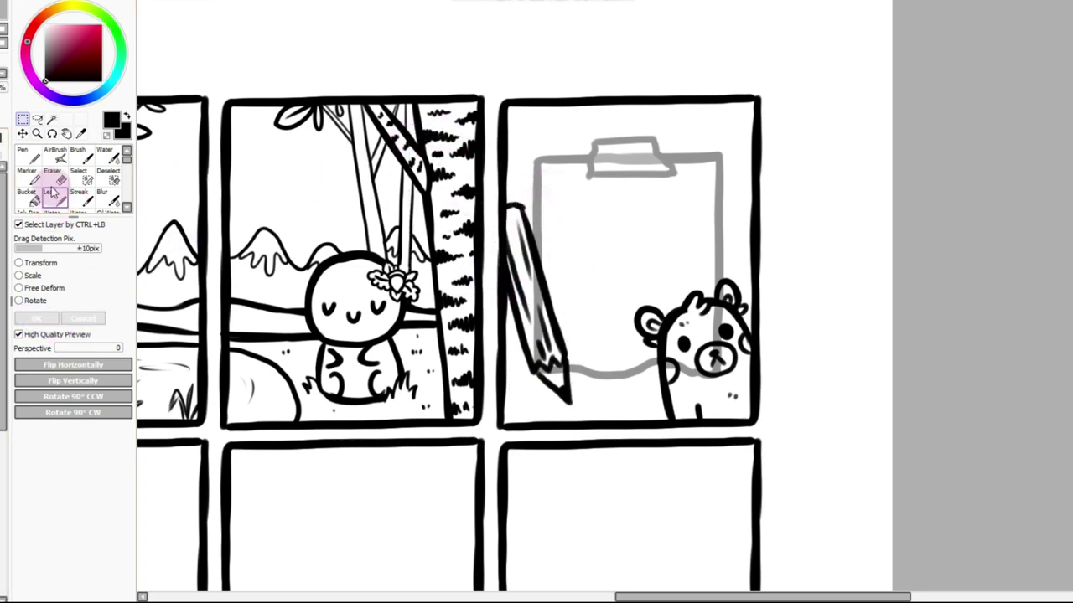
{"action": "left_click", "coordinate": [53, 176]}
{"action": "left_click", "coordinate": [111, 470]}
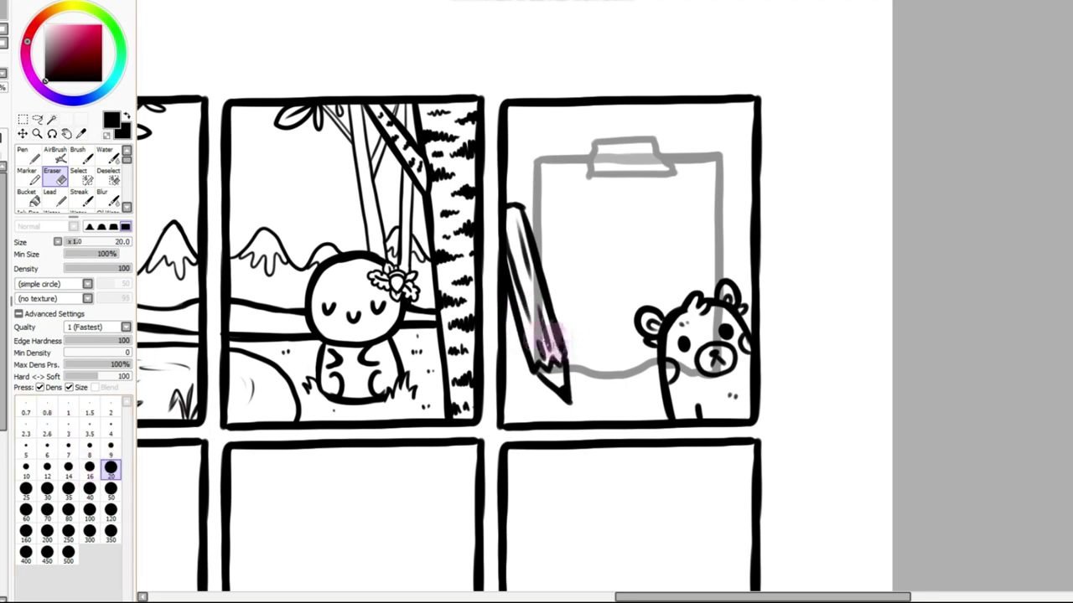
{"action": "mouse_move", "coordinate": [545, 379]}
{"action": "left_mouse_down"}
{"action": "mouse_move", "coordinate": [544, 344]}
{"action": "mouse_move", "coordinate": [541, 277]}
{"action": "mouse_move", "coordinate": [535, 360]}
{"action": "left_mouse_up"}
{"action": "left_click", "coordinate": [113, 491]}
{"action": "mouse_move", "coordinate": [719, 369]}
{"action": "left_mouse_down"}
{"action": "mouse_move", "coordinate": [682, 368]}
{"action": "mouse_move", "coordinate": [716, 355]}
{"action": "mouse_move", "coordinate": [728, 308]}
{"action": "left_mouse_up"}
Draw a solid black rounded paw pad in the blank space above the panel
{"action": "mouse_move", "coordinate": [472, 342]}
{"action": "left_mouse_down"}
{"action": "mouse_move", "coordinate": [477, 400]}
{"action": "mouse_move", "coordinate": [503, 342]}
{"action": "mouse_move", "coordinate": [508, 366]}
{"action": "mouse_move", "coordinate": [507, 353]}
{"action": "left_mouse_up"}
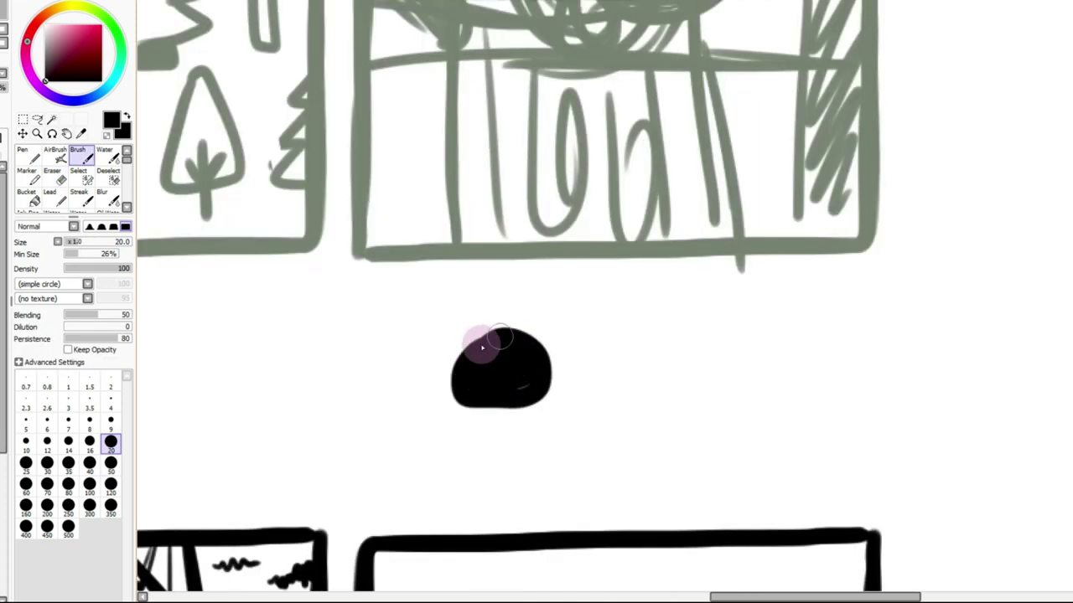
Draw five oval toes and small pointed claws above the paw pad with the Brush at size 14
{"action": "left_click", "coordinate": [68, 442]}
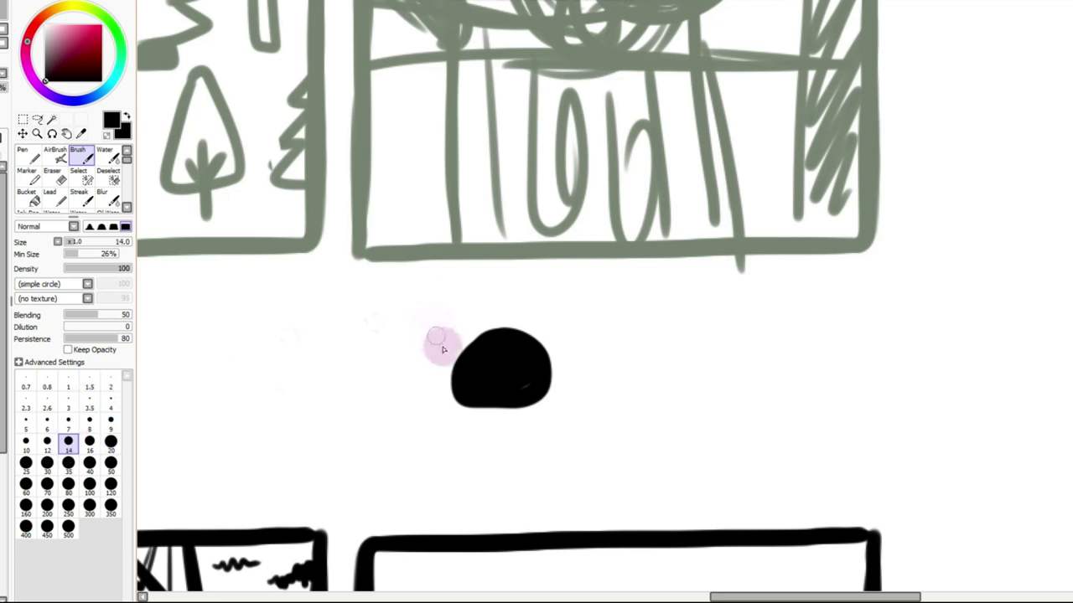
{"action": "left_click_drag", "start_coordinate": [440, 353], "coordinate": [463, 332]}
{"action": "left_click", "coordinate": [463, 325]}
{"action": "left_click", "coordinate": [493, 308]}
{"action": "left_click", "coordinate": [553, 333]}
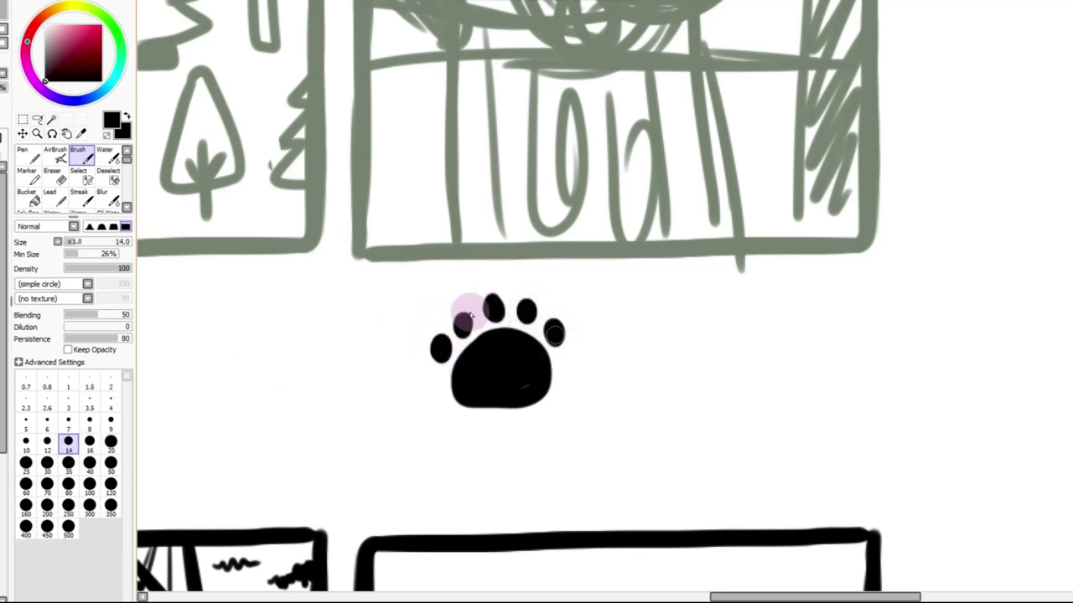
{"action": "mouse_move", "coordinate": [458, 299]}
{"action": "left_mouse_down"}
{"action": "mouse_move", "coordinate": [488, 290]}
{"action": "mouse_move", "coordinate": [491, 277]}
{"action": "mouse_move", "coordinate": [524, 278]}
{"action": "left_mouse_up"}
{"action": "left_click_drag", "start_coordinate": [554, 309], "coordinate": [554, 293]}
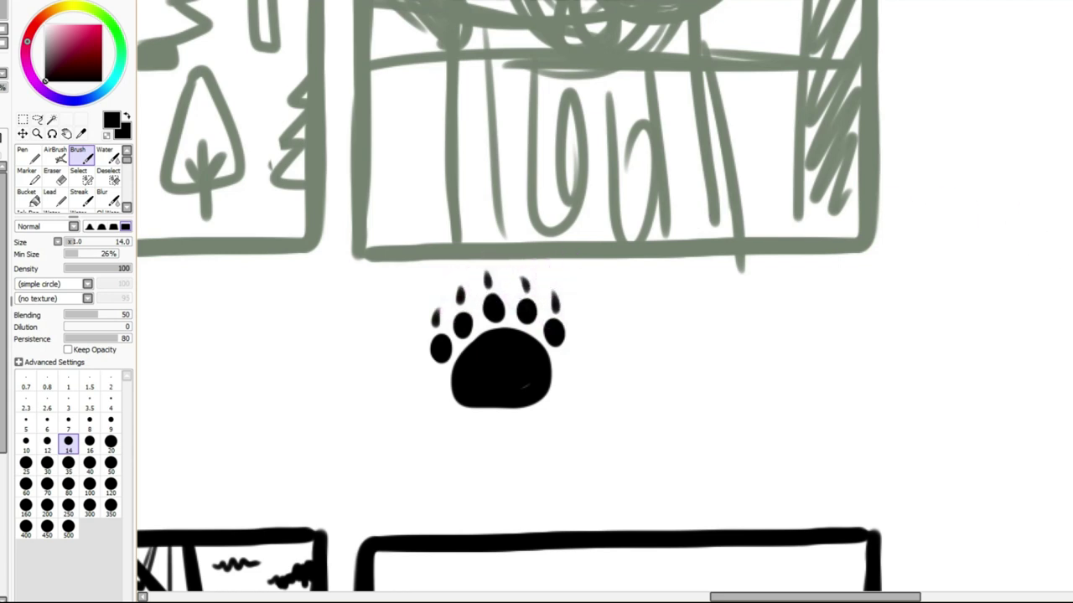
Undo the toe and claw strokes, keeping only the paw pad
{"action": "scroll", "coordinate": [549, 272], "scroll_direction": "down", "scroll_amount": 3}
{"action": "left_click", "coordinate": [23, 120]}
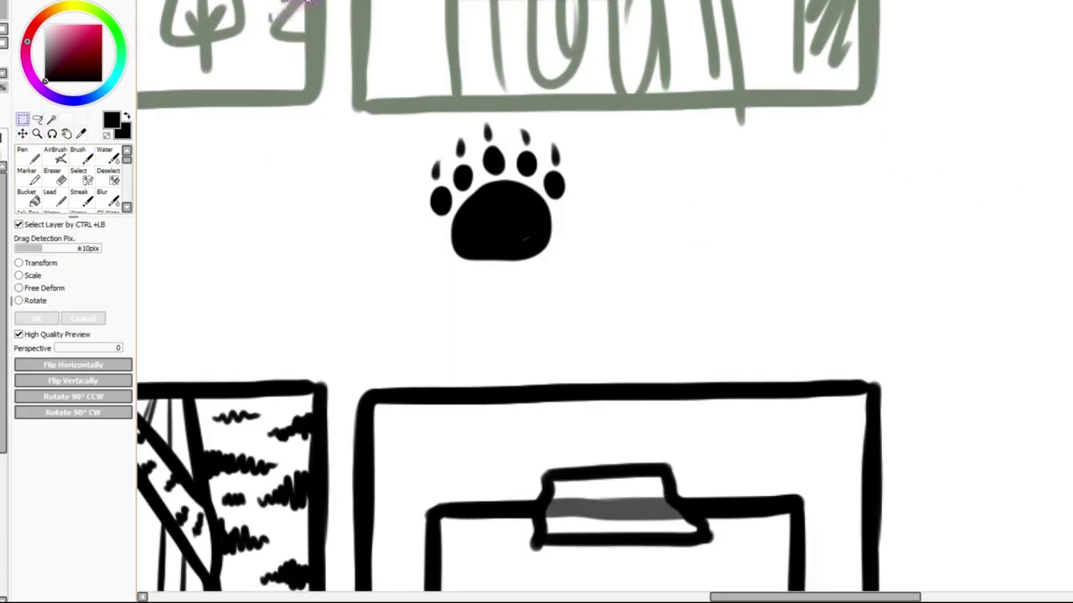
{"action": "scroll", "coordinate": [306, 3], "scroll_direction": "down", "scroll_amount": 5}
{"action": "scroll", "coordinate": [179, 111], "scroll_direction": "up", "scroll_amount": 3}
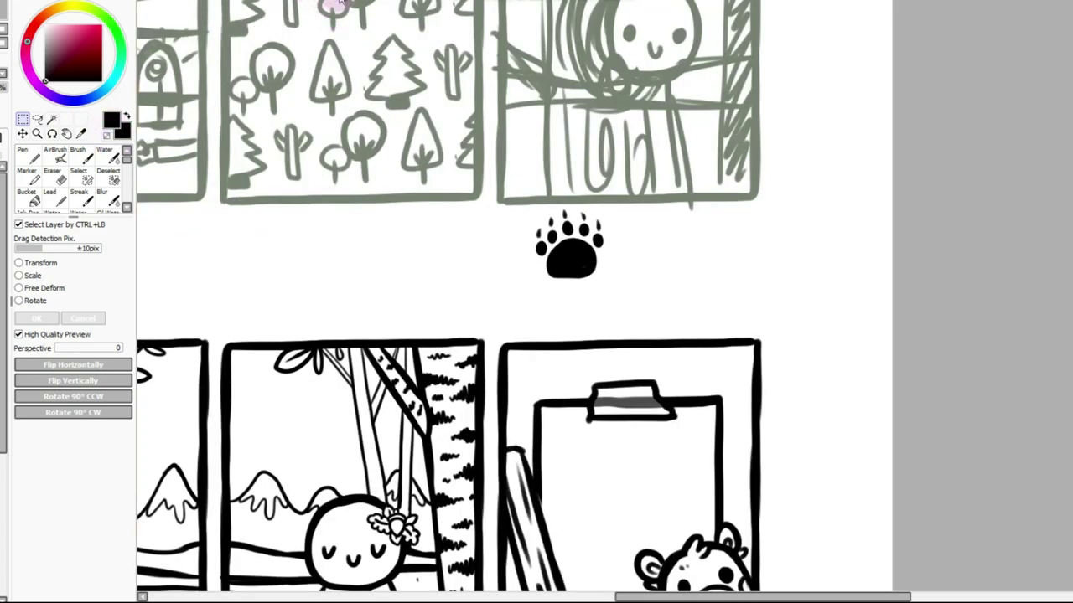
{"action": "scroll", "coordinate": [314, 2], "scroll_direction": "up", "scroll_amount": 2}
{"action": "key", "text": "ctrl+z"}
{"action": "key", "text": "ctrl+z"}
{"action": "key", "text": "ctrl+z"}
{"action": "key", "text": "ctrl+z"}
{"action": "key", "text": "ctrl+z"}
{"action": "key", "text": "ctrl+z"}
{"action": "key", "text": "ctrl+z"}
{"action": "key", "text": "ctrl+z"}
{"action": "key", "text": "ctrl+z"}
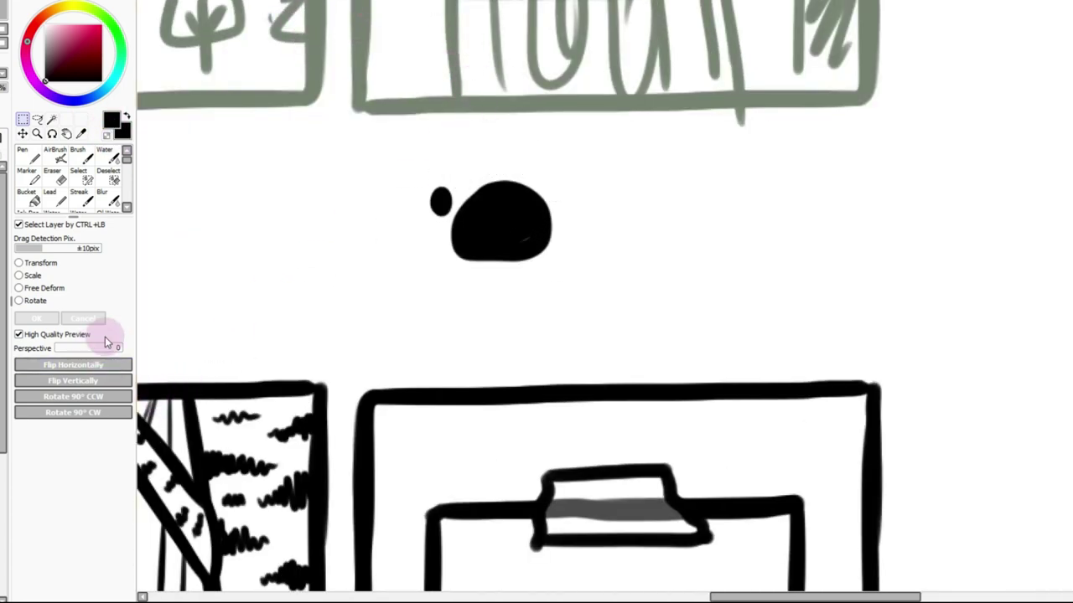
{"action": "key", "text": "ctrl+z"}
Draw five solid oval toes around the top of the paw pad with the Pen at size 16
{"action": "key", "text": "n"}
{"action": "left_click", "coordinate": [111, 414]}
{"action": "left_click", "coordinate": [26, 414]}
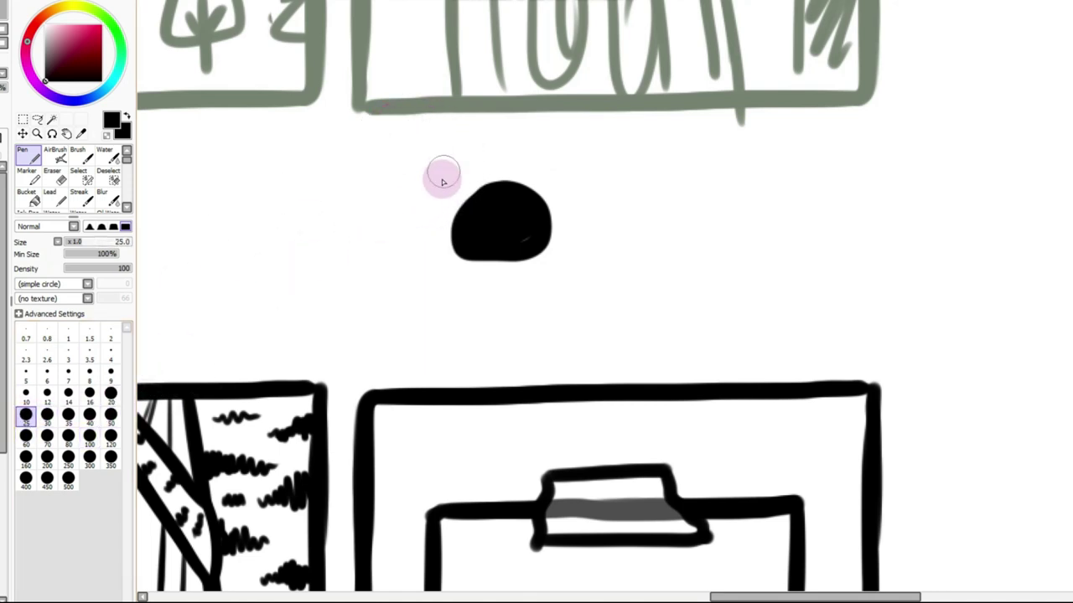
{"action": "key", "text": "ctrl+z"}
{"action": "left_click", "coordinate": [89, 393]}
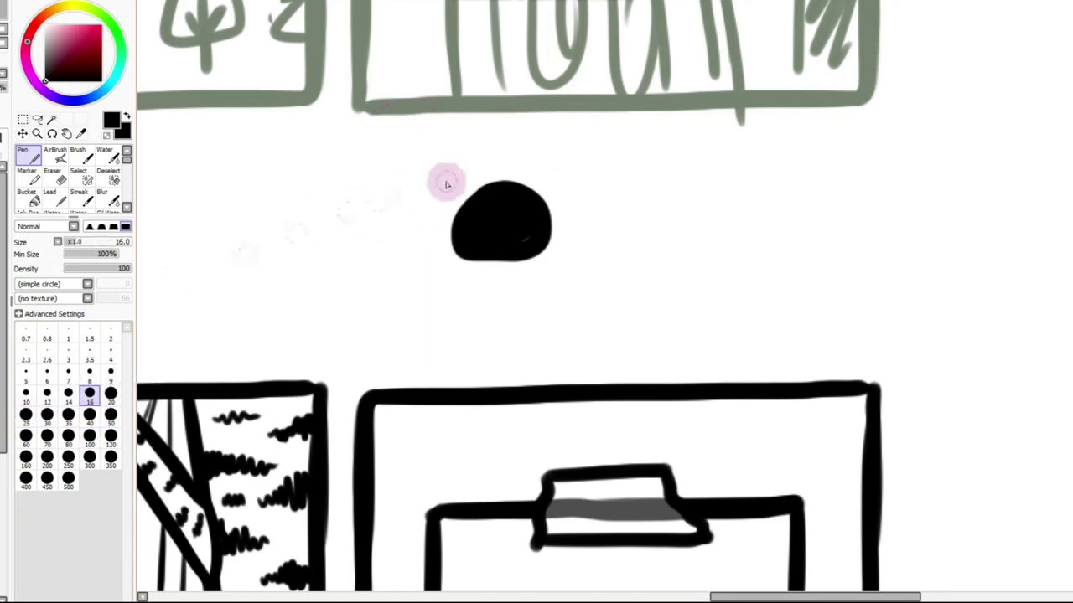
{"action": "left_click", "coordinate": [474, 168]}
{"action": "left_click", "coordinate": [508, 156]}
{"action": "left_click", "coordinate": [564, 191]}
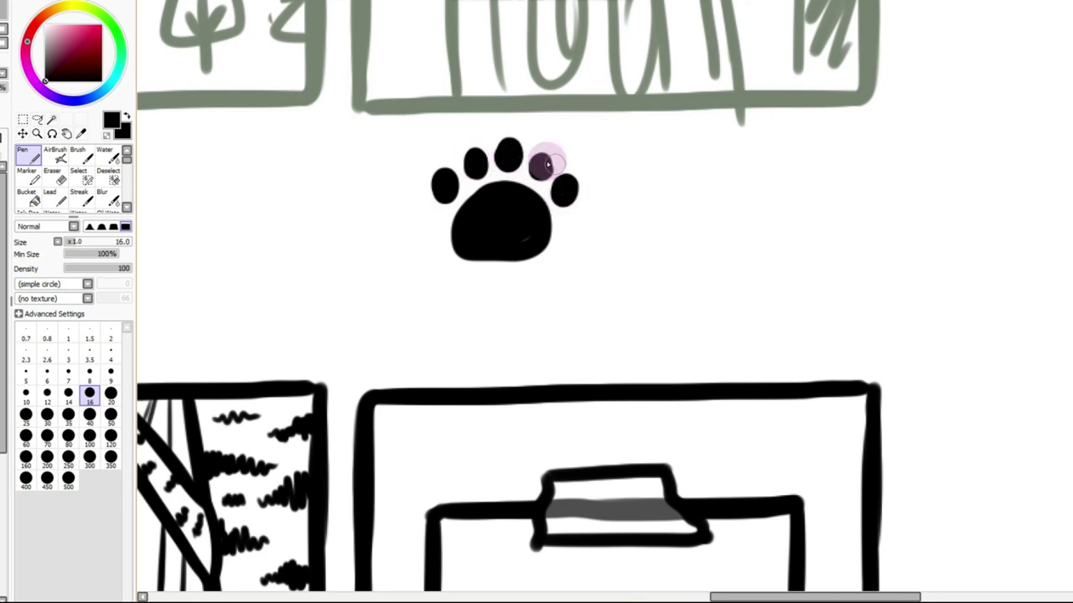
Draw a curved claw above each of the five toes with the Brush at size 10
{"action": "left_click", "coordinate": [78, 155]}
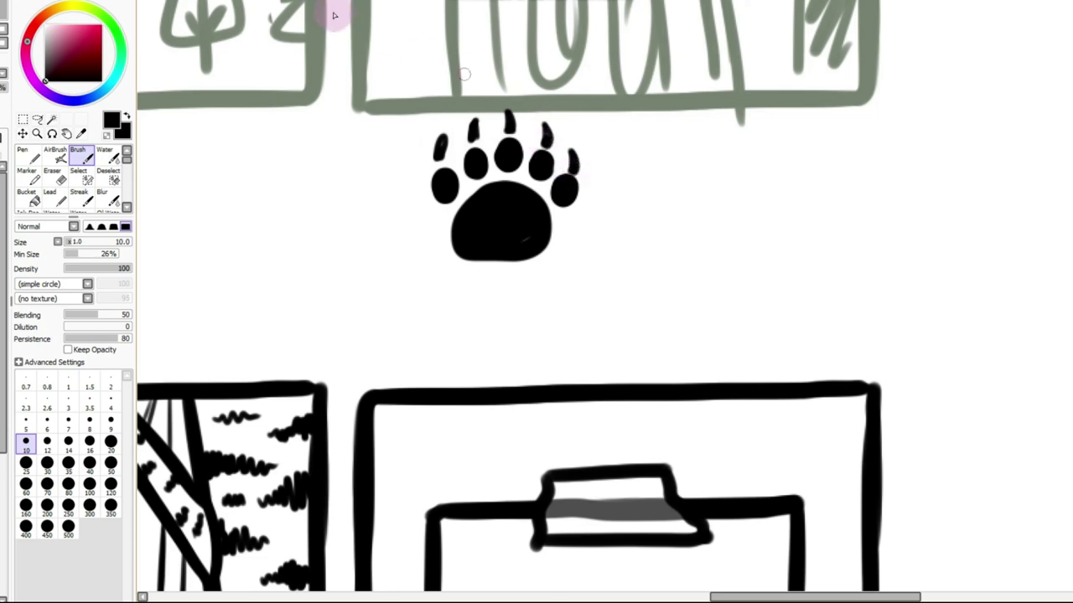
{"action": "left_click", "coordinate": [307, 2]}
{"action": "left_click", "coordinate": [307, 2]}
{"action": "left_click", "coordinate": [307, 1]}
{"action": "left_click", "coordinate": [307, 2]}
{"action": "scroll", "coordinate": [641, 296], "scroll_direction": "up", "scroll_amount": 4}
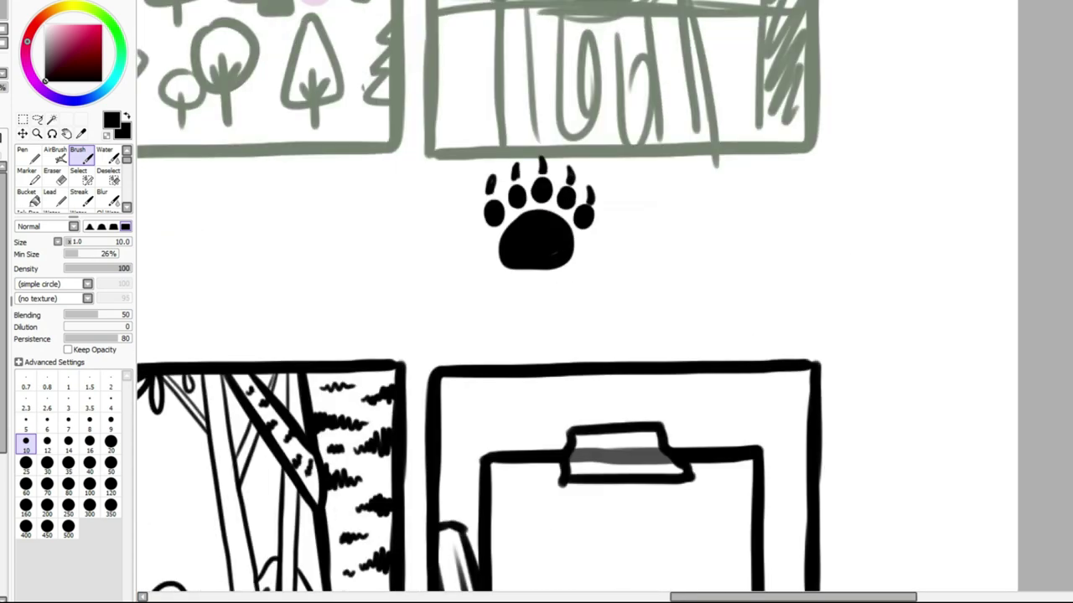
Try refining the claws with the Eraser at size 9 and undo the claw strokes
{"action": "key", "text": "e"}
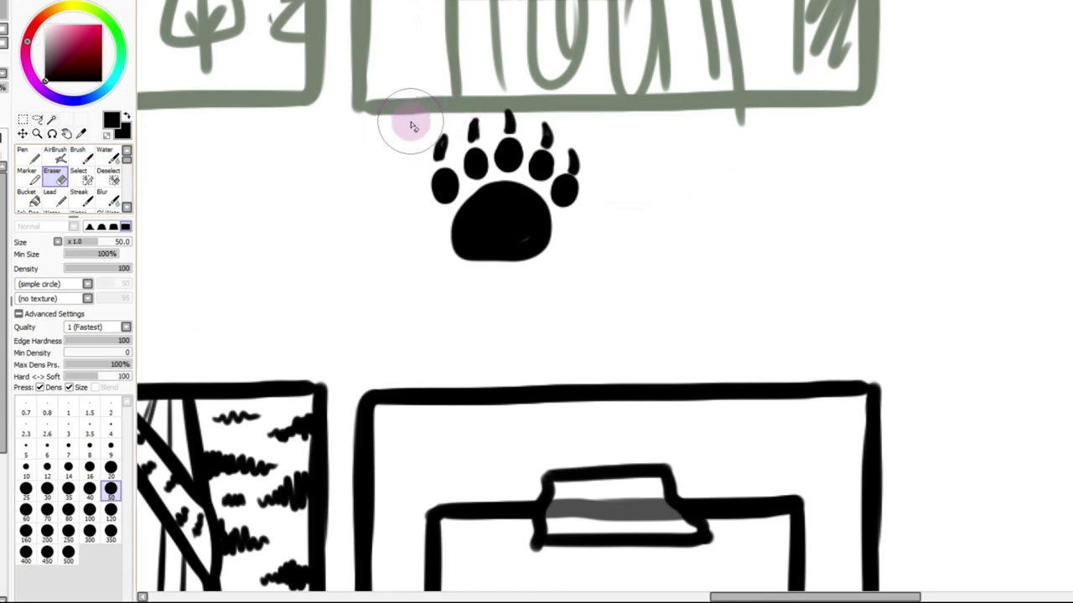
{"action": "left_click", "coordinate": [111, 446]}
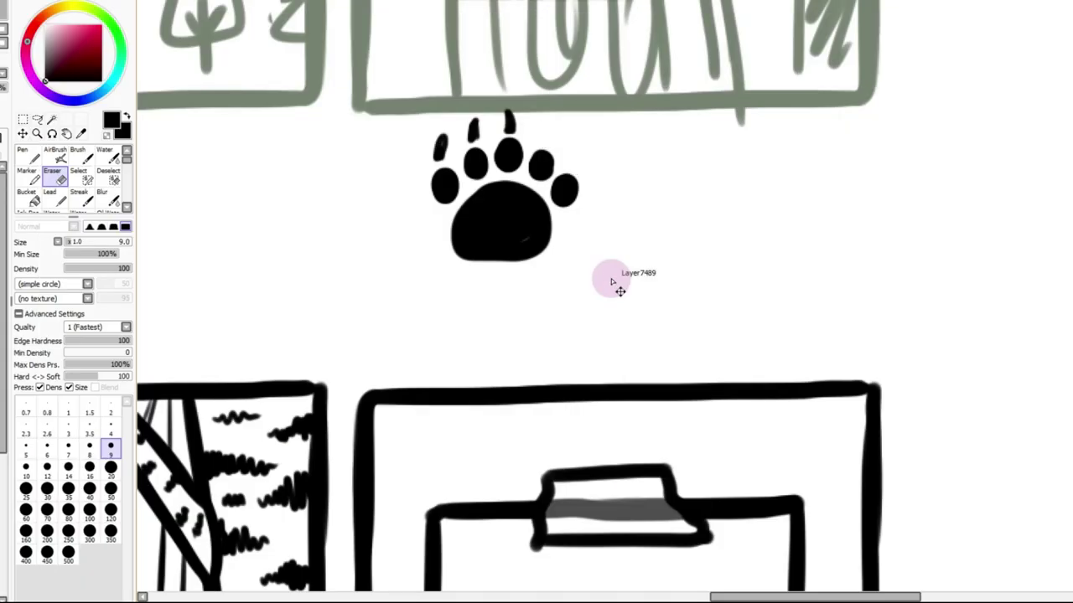
{"action": "key", "text": "ctrl+z"}
{"action": "key", "text": "ctrl+z"}
{"action": "key", "text": "ctrl+z"}
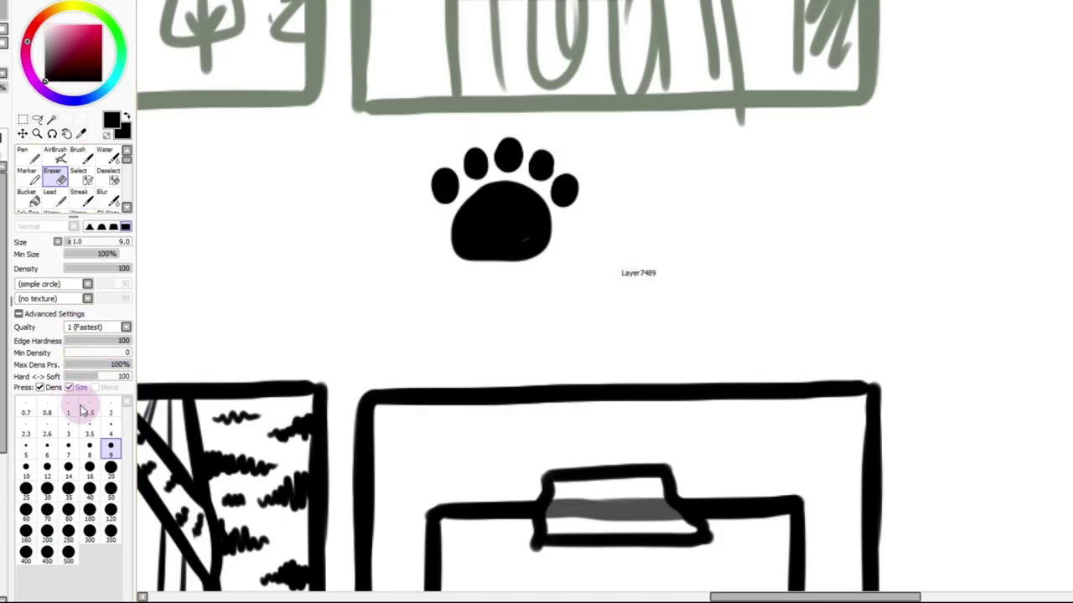
{"action": "left_click", "coordinate": [46, 446]}
Draw short claws above the toes with the Pen at size 5 and scale the paw print down into the panel's upper left corner
{"action": "key", "text": "n"}
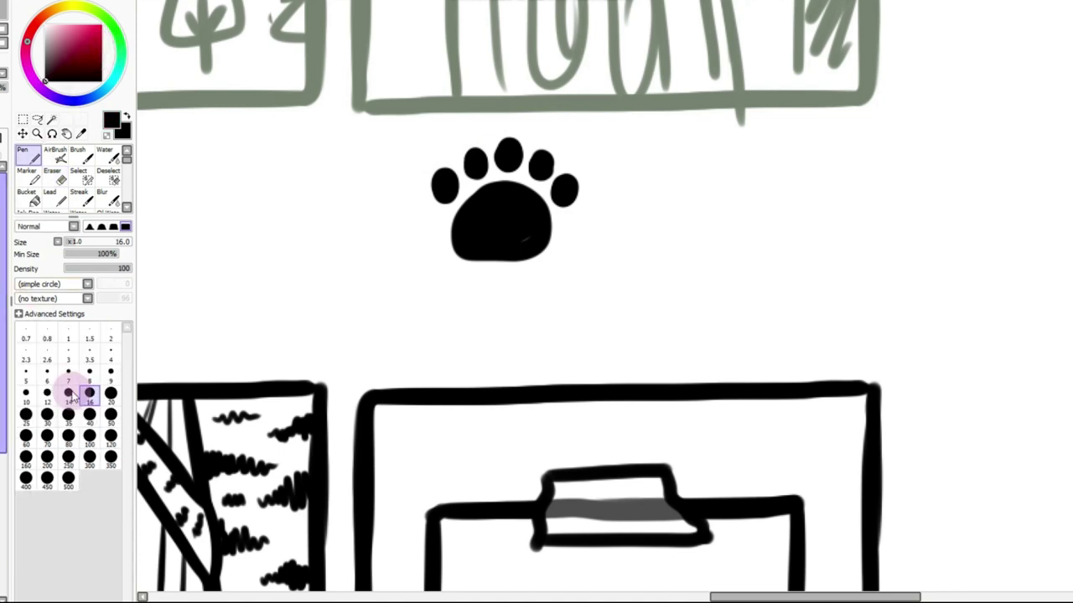
{"action": "left_click", "coordinate": [25, 374]}
{"action": "left_click_drag", "start_coordinate": [441, 161], "coordinate": [474, 141]}
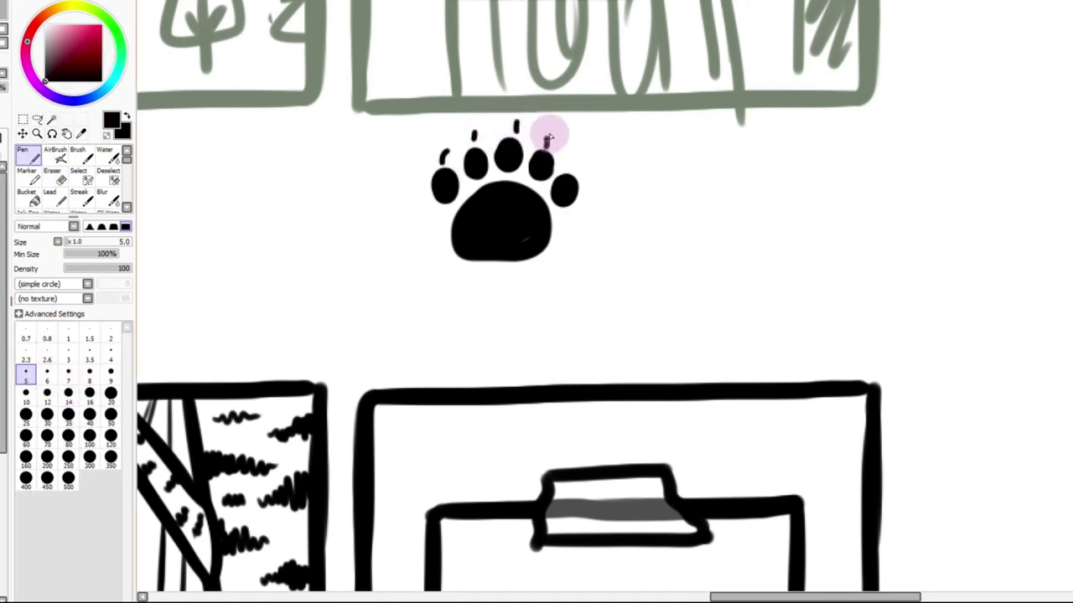
{"action": "left_click_drag", "start_coordinate": [533, 205], "coordinate": [526, 384]}
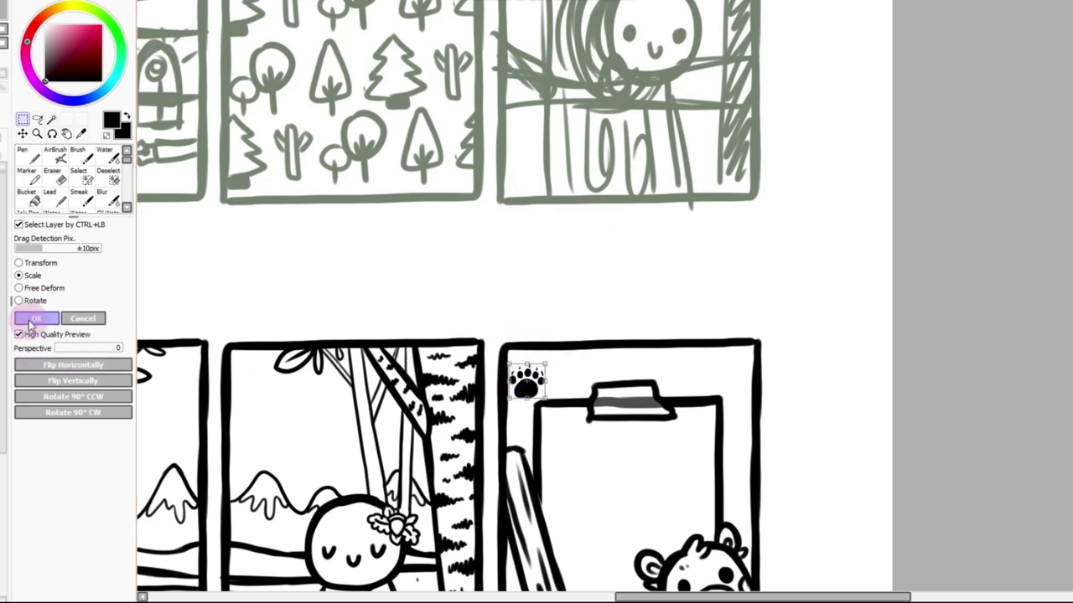
{"action": "left_click", "coordinate": [31, 319]}
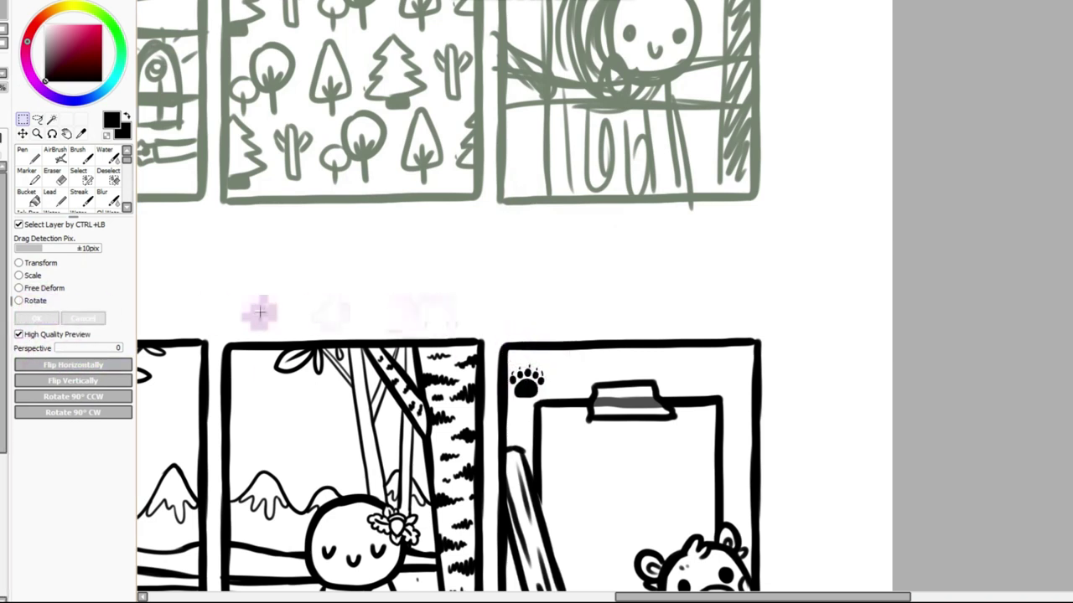
Duplicate the paw print toward the tape and rotate the two upper prints to slightly different angles
{"action": "left_click_drag", "start_coordinate": [525, 382], "coordinate": [599, 369]}
{"action": "left_click", "coordinate": [34, 319]}
{"action": "left_click", "coordinate": [38, 300]}
{"action": "left_click", "coordinate": [48, 319]}
{"action": "left_click", "coordinate": [36, 305]}
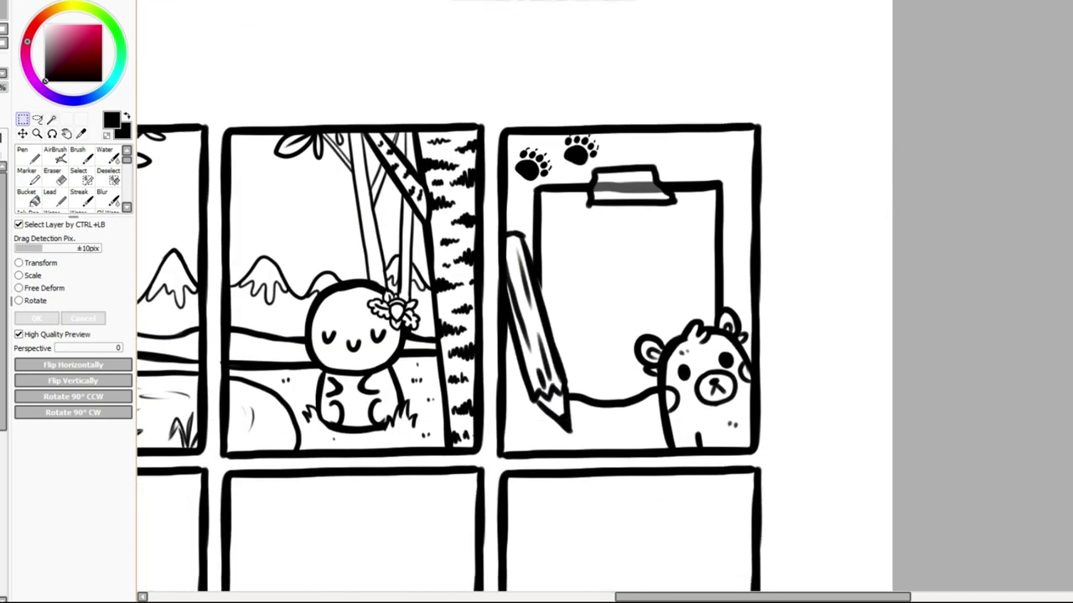
Place a rotated copy of the paw print in the panel's lower left corner beside the pencil tip
{"action": "left_click", "coordinate": [551, 134], "text": "ctrl"}
{"action": "left_click_drag", "start_coordinate": [550, 134], "coordinate": [553, 398]}
{"action": "left_click", "coordinate": [19, 300]}
{"action": "left_click_drag", "start_coordinate": [580, 263], "coordinate": [468, 314]}
{"action": "left_click", "coordinate": [36, 319]}
{"action": "key", "text": "e"}
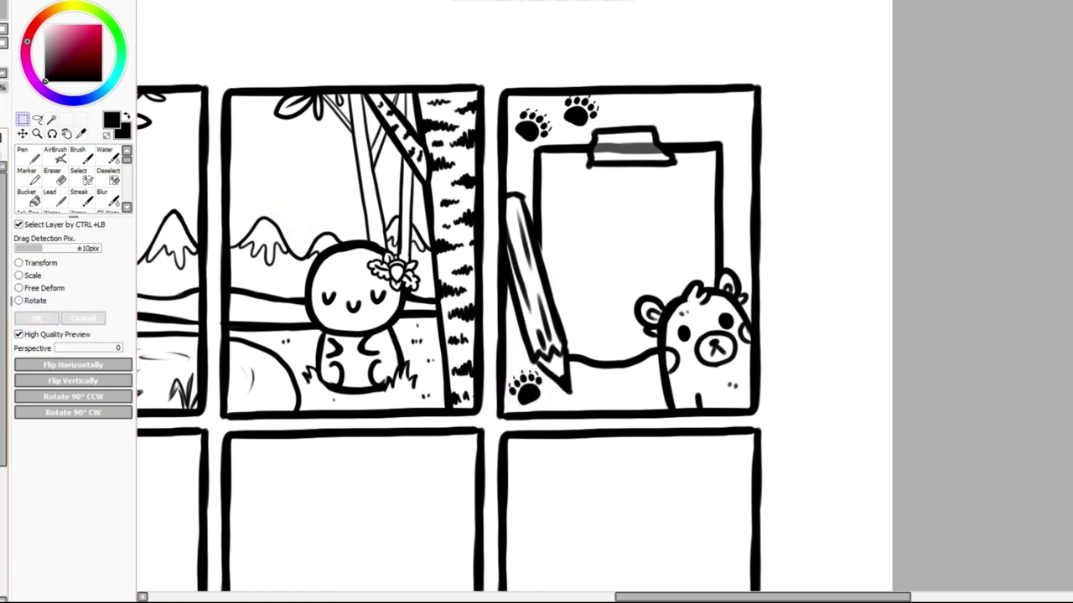
{"action": "left_click", "coordinate": [77, 151]}
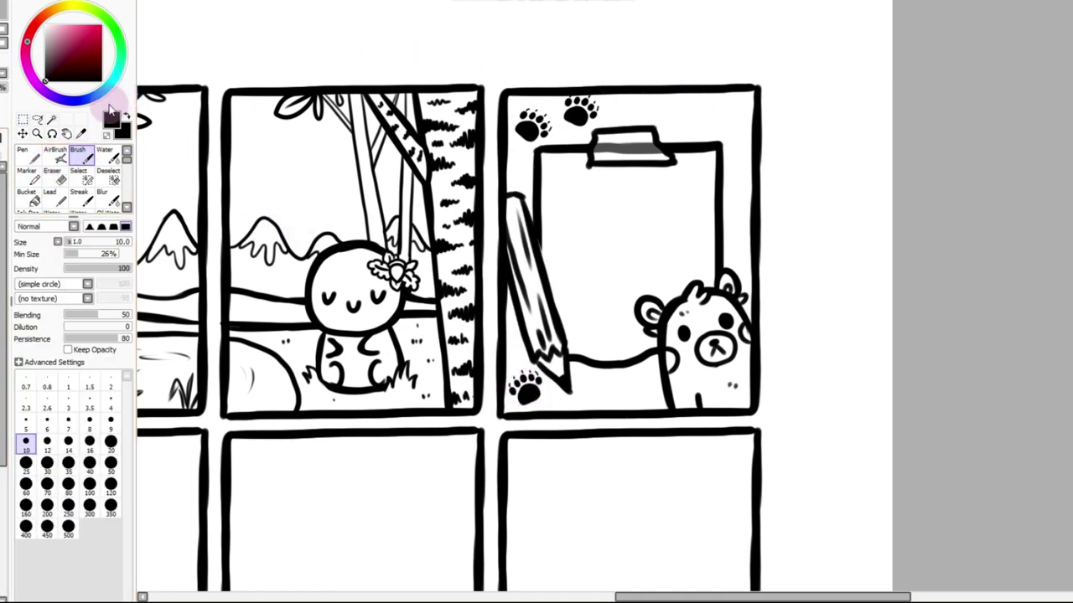
{"action": "left_click", "coordinate": [38, 119]}
{"action": "mouse_move", "coordinate": [527, 87]}
{"action": "left_mouse_down"}
{"action": "mouse_move", "coordinate": [501, 123]}
{"action": "mouse_move", "coordinate": [553, 110]}
{"action": "mouse_move", "coordinate": [533, 88]}
{"action": "left_mouse_up"}
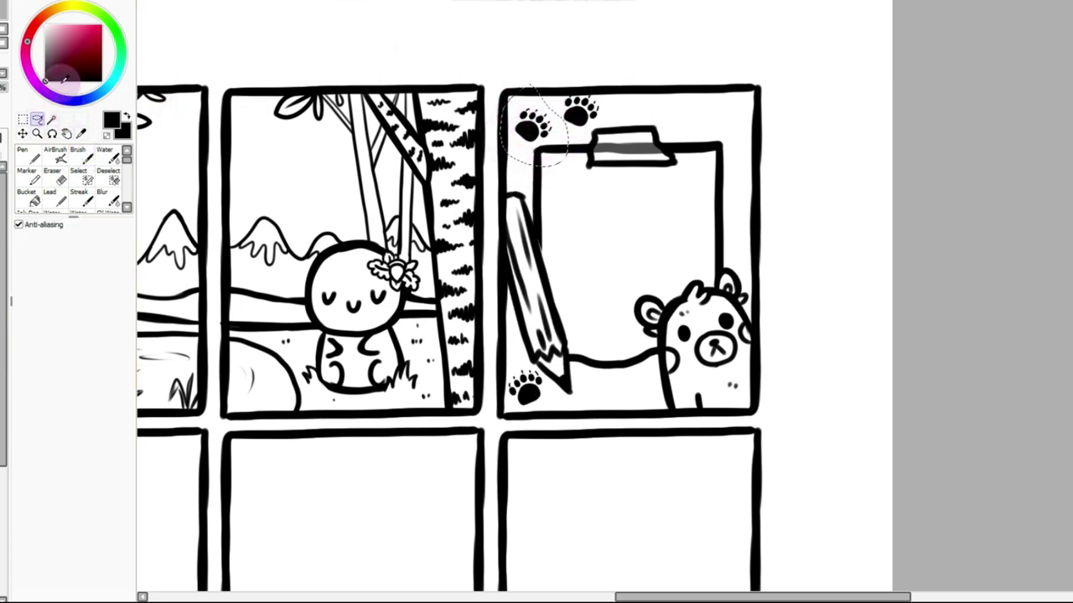
{"action": "key", "text": "ctrl+t"}
{"action": "left_click", "coordinate": [19, 300]}
{"action": "left_click_drag", "start_coordinate": [441, 72], "coordinate": [434, 77]}
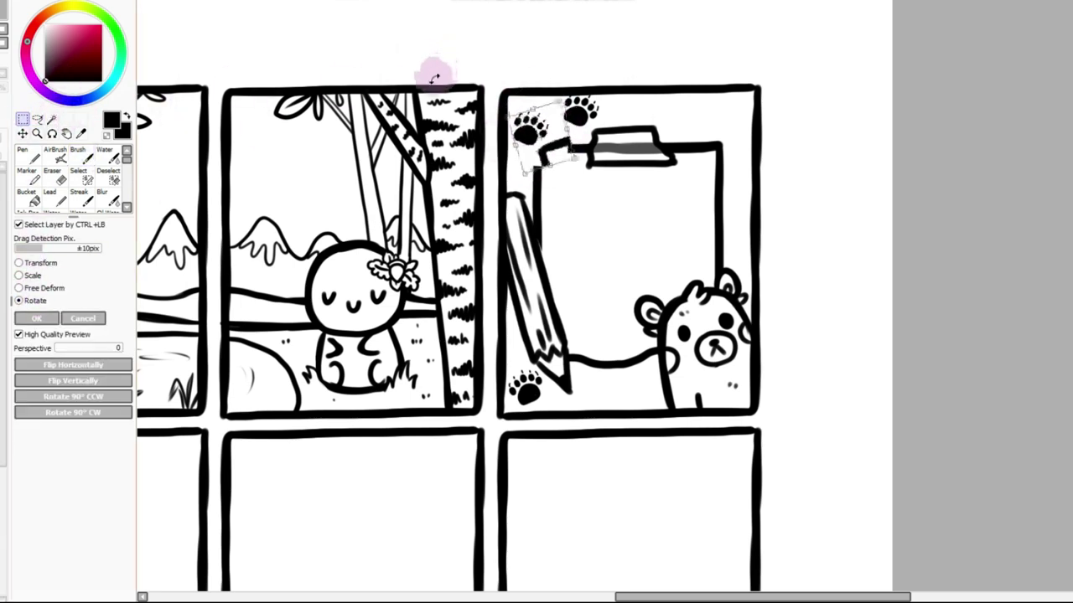
{"action": "left_click", "coordinate": [84, 319]}
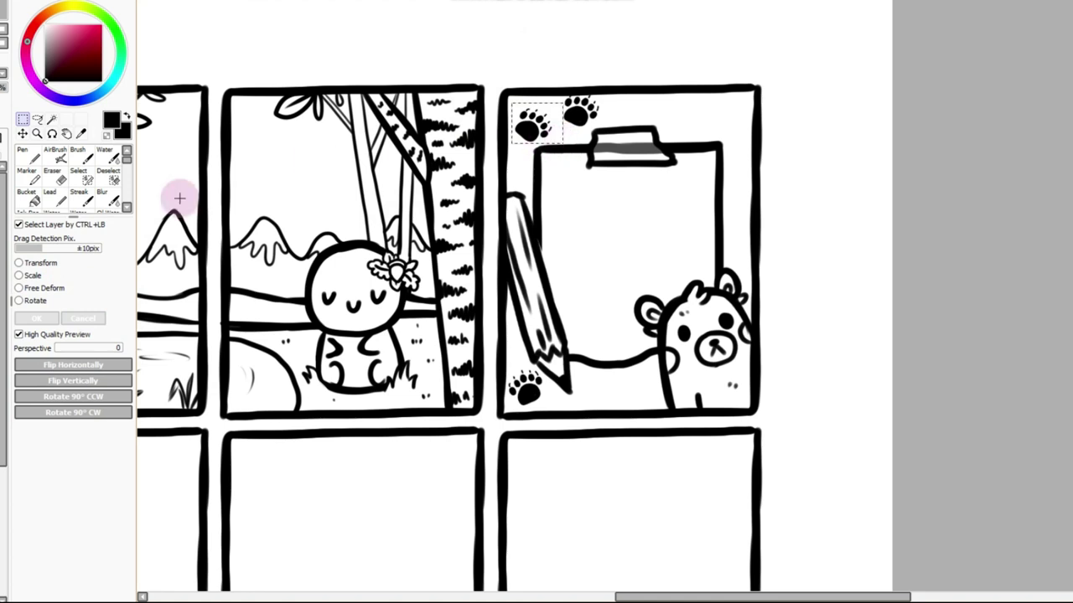
Rotate the upper left paw print slightly clockwise and apply the transformation
{"action": "left_click", "coordinate": [18, 300]}
{"action": "left_click_drag", "start_coordinate": [510, 49], "coordinate": [525, 42]}
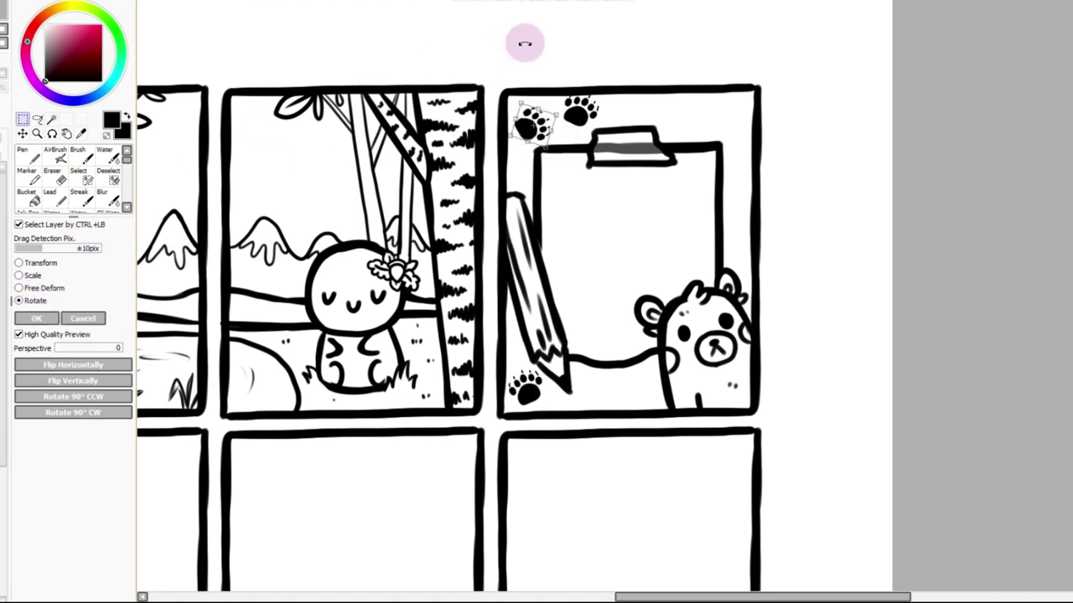
{"action": "left_click", "coordinate": [42, 317]}
Draw two clusters of pointed leaves growing in from the panel's right border, using the Brush at size 14
{"action": "left_click", "coordinate": [94, 158]}
{"action": "left_click", "coordinate": [94, 157]}
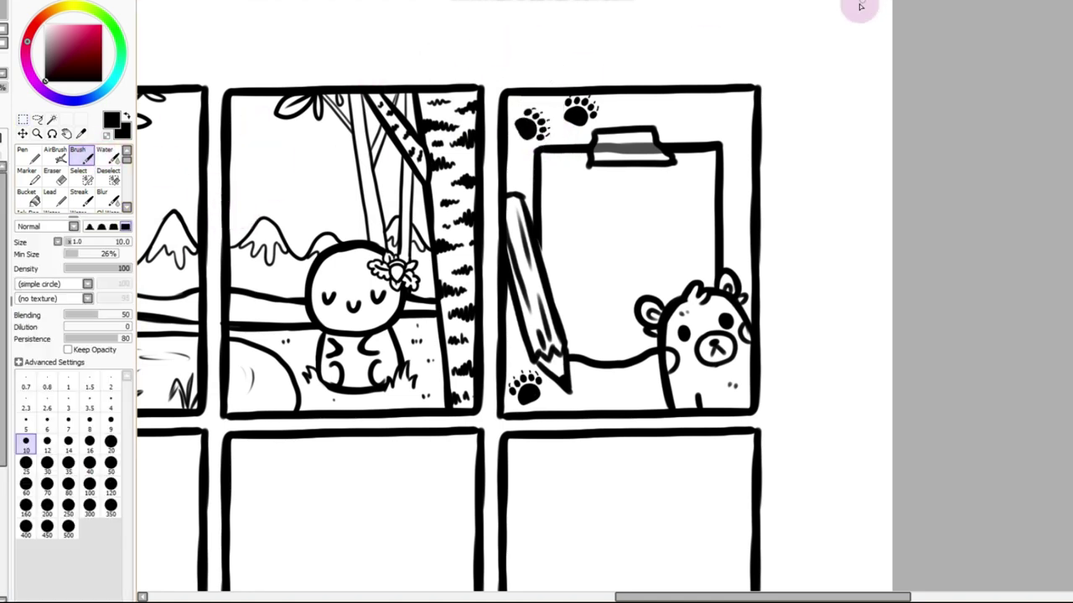
{"action": "mouse_move", "coordinate": [754, 149]}
{"action": "left_mouse_down"}
{"action": "mouse_move", "coordinate": [726, 118]}
{"action": "mouse_move", "coordinate": [754, 149]}
{"action": "left_mouse_up"}
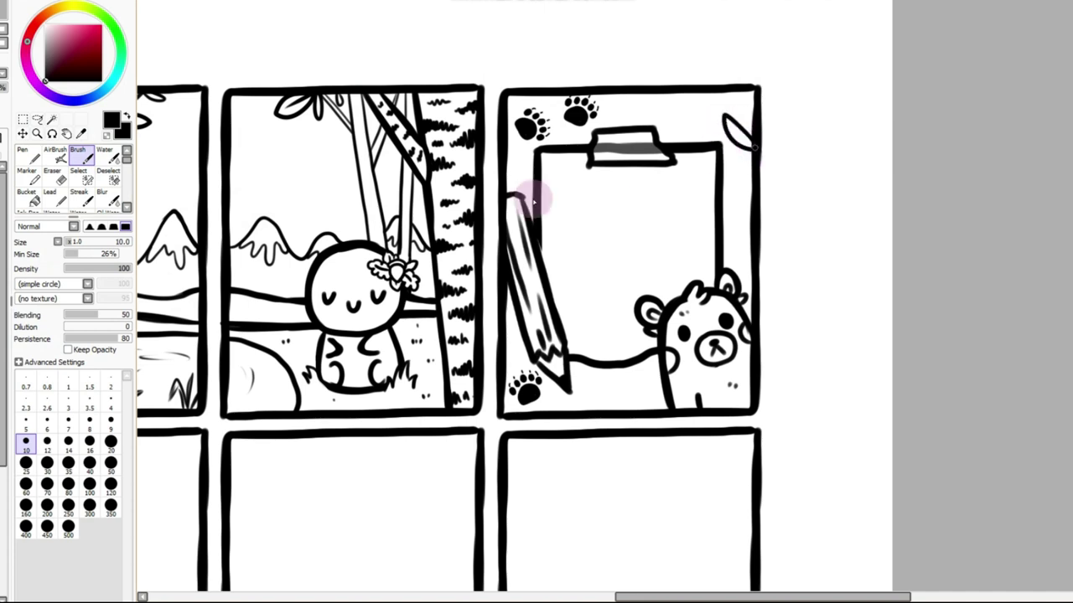
{"action": "left_click", "coordinate": [68, 442]}
{"action": "mouse_move", "coordinate": [724, 114]}
{"action": "left_mouse_down"}
{"action": "mouse_move", "coordinate": [765, 139]}
{"action": "mouse_move", "coordinate": [741, 98]}
{"action": "left_mouse_up"}
{"action": "left_click_drag", "start_coordinate": [741, 98], "coordinate": [756, 129]}
{"action": "mouse_move", "coordinate": [757, 251]}
{"action": "left_mouse_down"}
{"action": "mouse_move", "coordinate": [726, 228]}
{"action": "mouse_move", "coordinate": [749, 234]}
{"action": "mouse_move", "coordinate": [753, 221]}
{"action": "left_mouse_up"}
Draw more leaves along the panel's bottom edge, at its top edge above the tape and above the pencil
{"action": "mouse_move", "coordinate": [611, 360]}
{"action": "left_mouse_down"}
{"action": "mouse_move", "coordinate": [594, 394]}
{"action": "mouse_move", "coordinate": [594, 376]}
{"action": "mouse_move", "coordinate": [617, 391]}
{"action": "mouse_move", "coordinate": [591, 406]}
{"action": "left_mouse_up"}
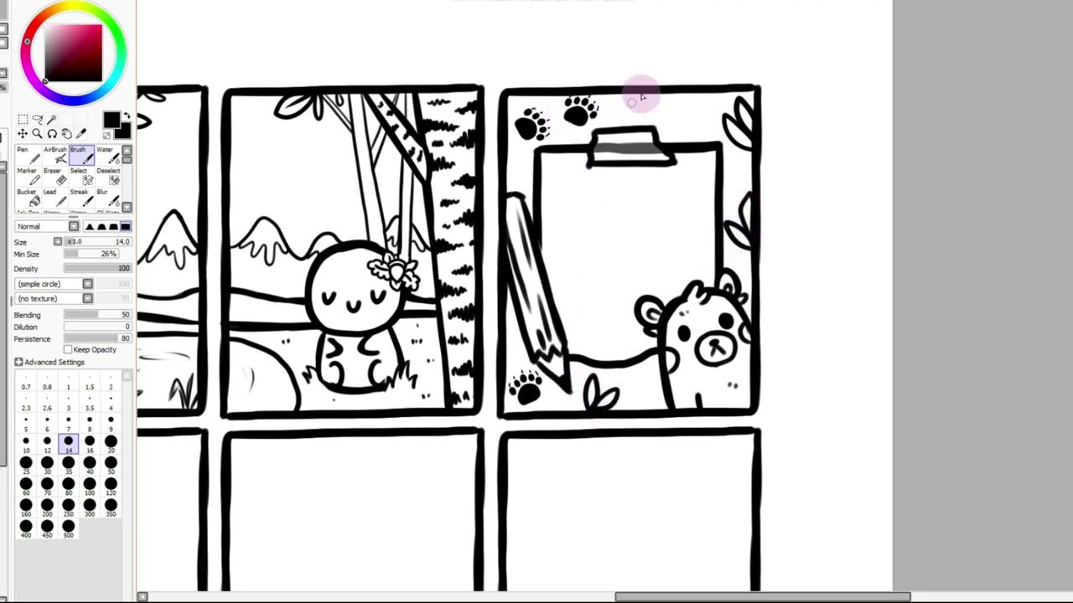
{"action": "mouse_move", "coordinate": [634, 112]}
{"action": "left_mouse_down"}
{"action": "mouse_move", "coordinate": [652, 95]}
{"action": "mouse_move", "coordinate": [658, 108]}
{"action": "left_mouse_up"}
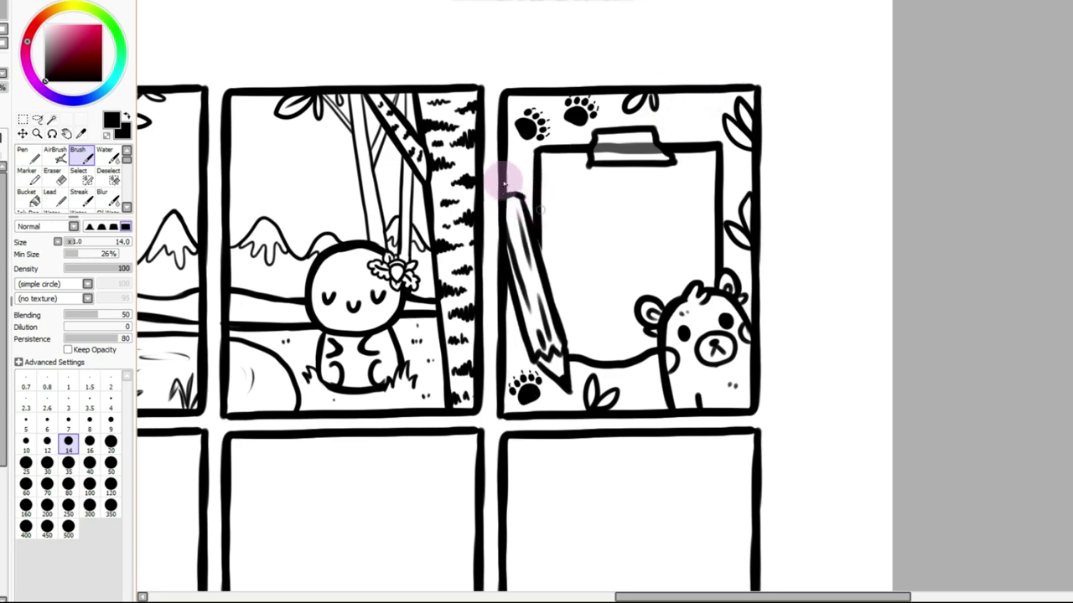
{"action": "left_click_drag", "start_coordinate": [524, 161], "coordinate": [508, 192]}
{"action": "scroll", "coordinate": [634, 296], "scroll_direction": "down", "scroll_amount": 4}
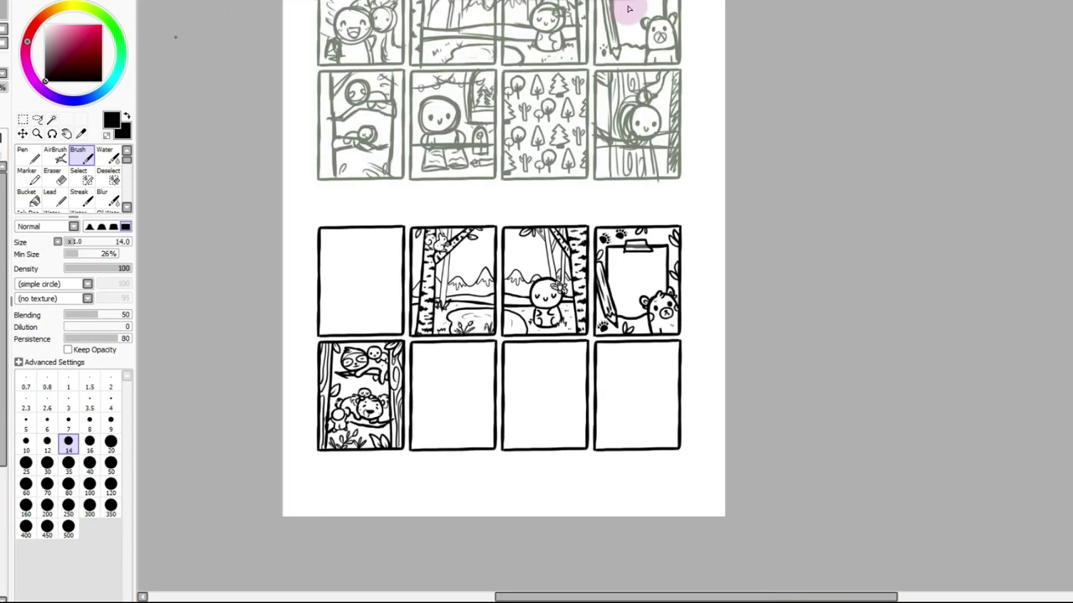
Fill a light grey guide band across the third panel of the bottom row, deselect it, and ready the black Brush at size 10
{"action": "scroll", "coordinate": [503, 293], "scroll_direction": "up", "scroll_amount": 3}
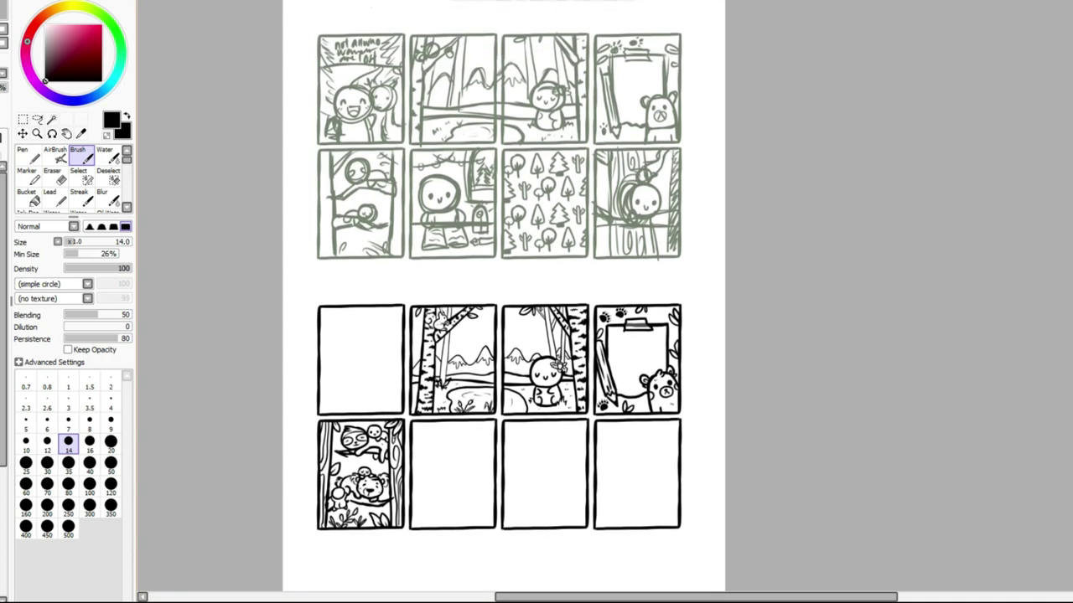
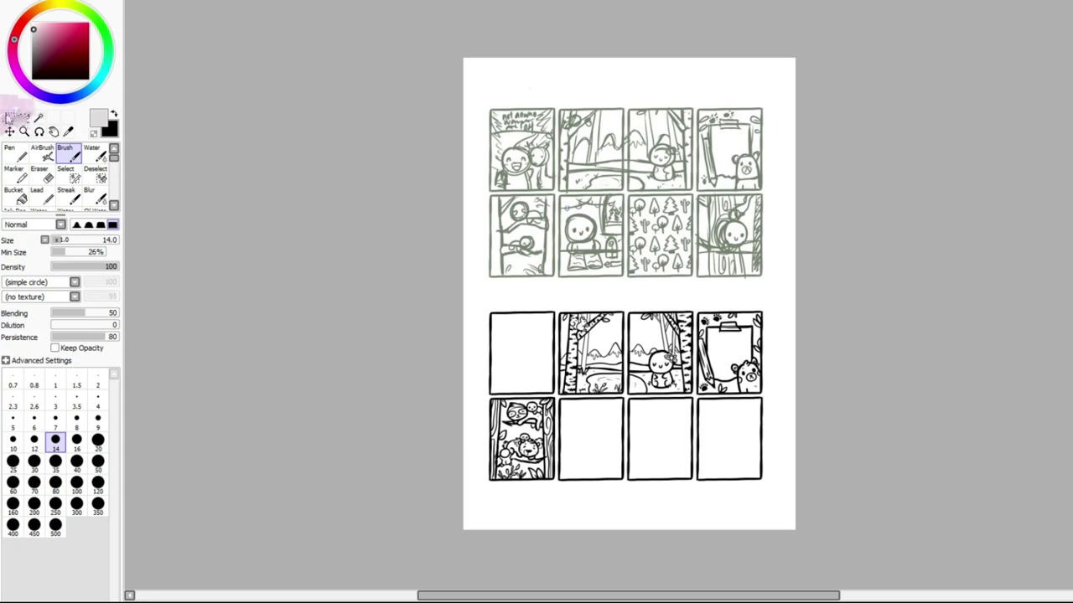
{"action": "left_click", "coordinate": [10, 117]}
{"action": "left_click", "coordinate": [303, 1]}
{"action": "left_click", "coordinate": [298, 2]}
{"action": "left_click", "coordinate": [298, 1]}
{"action": "left_click", "coordinate": [299, 1]}
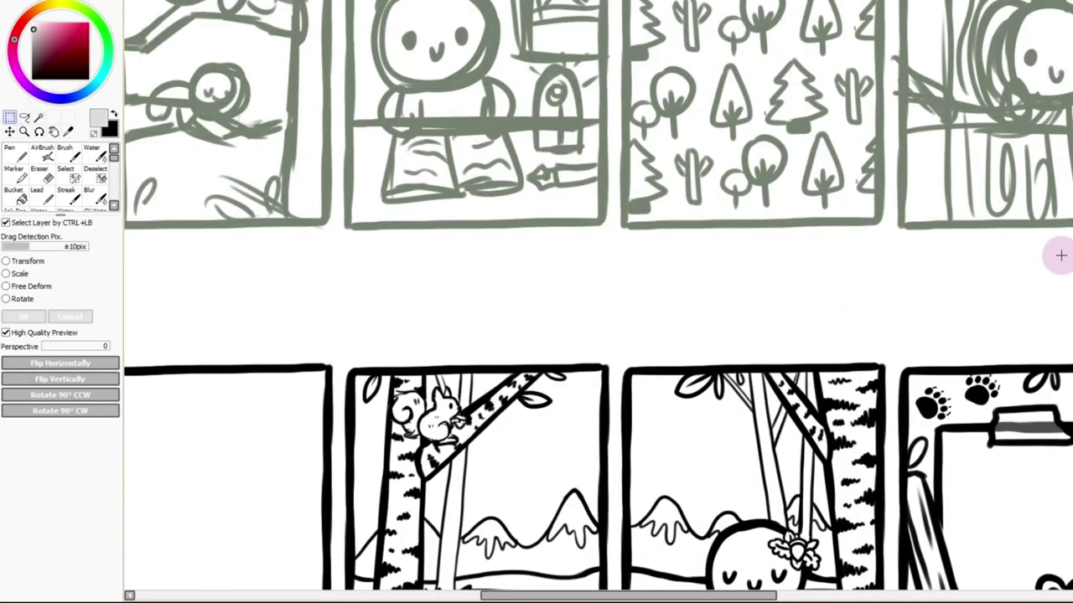
{"action": "scroll", "coordinate": [591, 290], "scroll_direction": "down", "scroll_amount": 5}
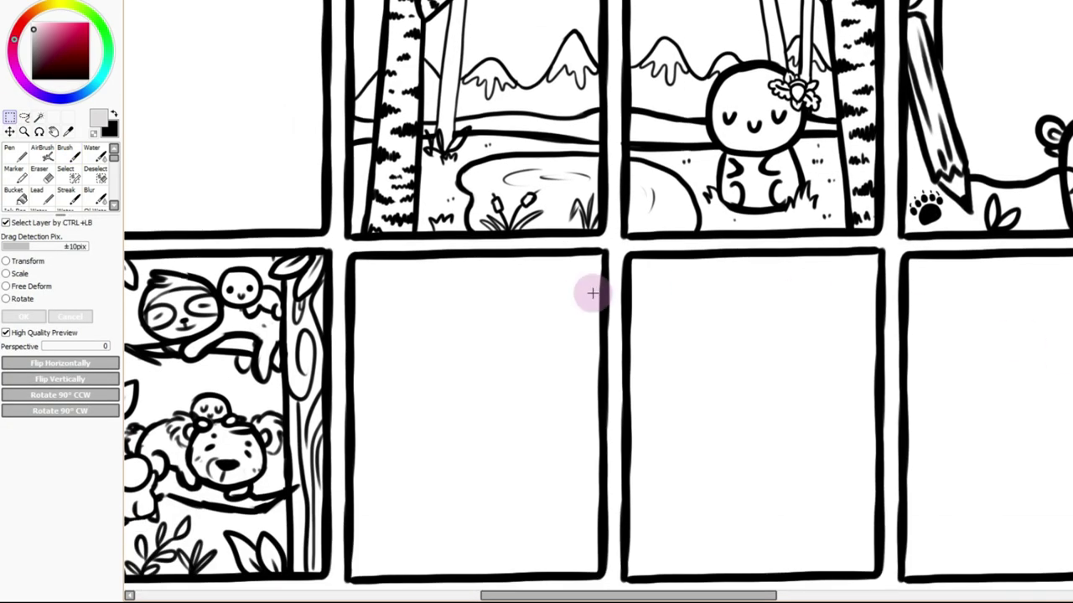
{"action": "left_click_drag", "start_coordinate": [768, 341], "coordinate": [917, 347]}
{"action": "left_click", "coordinate": [19, 196]}
{"action": "left_click", "coordinate": [680, 320]}
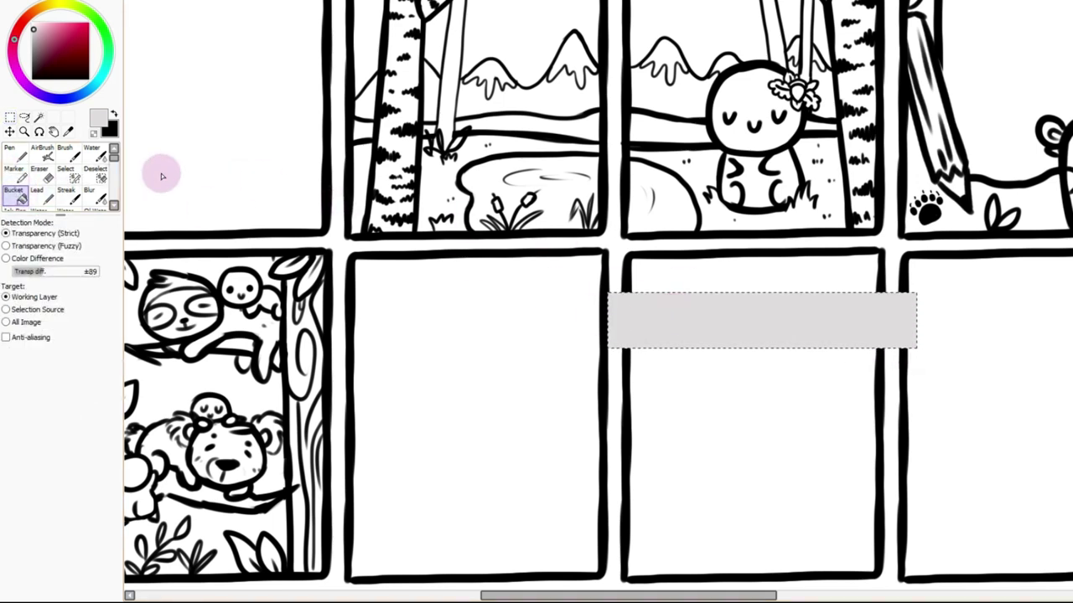
{"action": "left_click", "coordinate": [9, 116]}
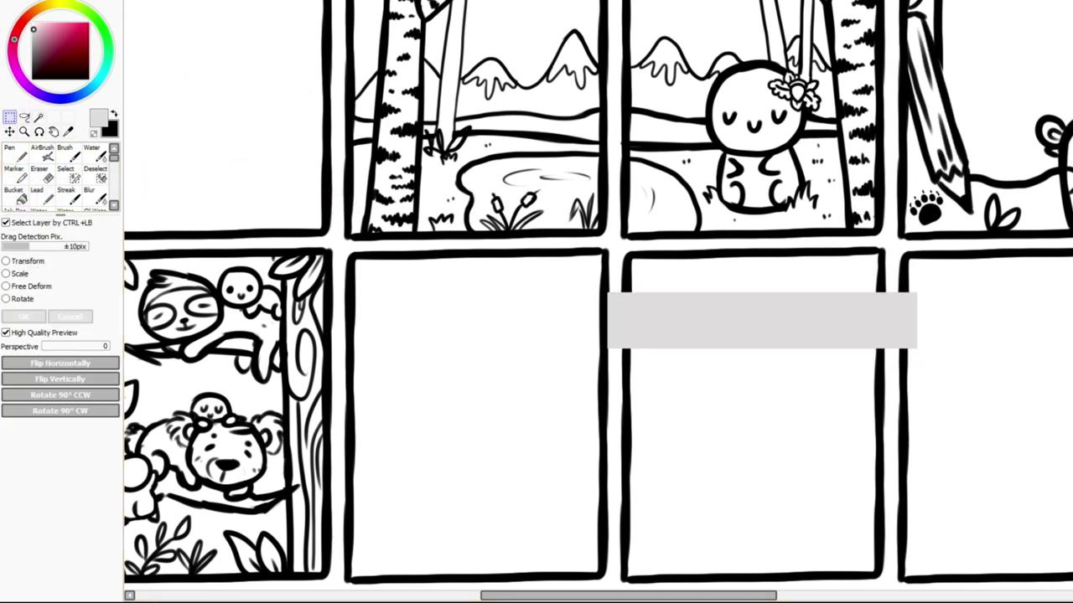
{"action": "left_click", "coordinate": [66, 153]}
{"action": "scroll", "coordinate": [374, 312], "scroll_direction": "up", "scroll_amount": 3}
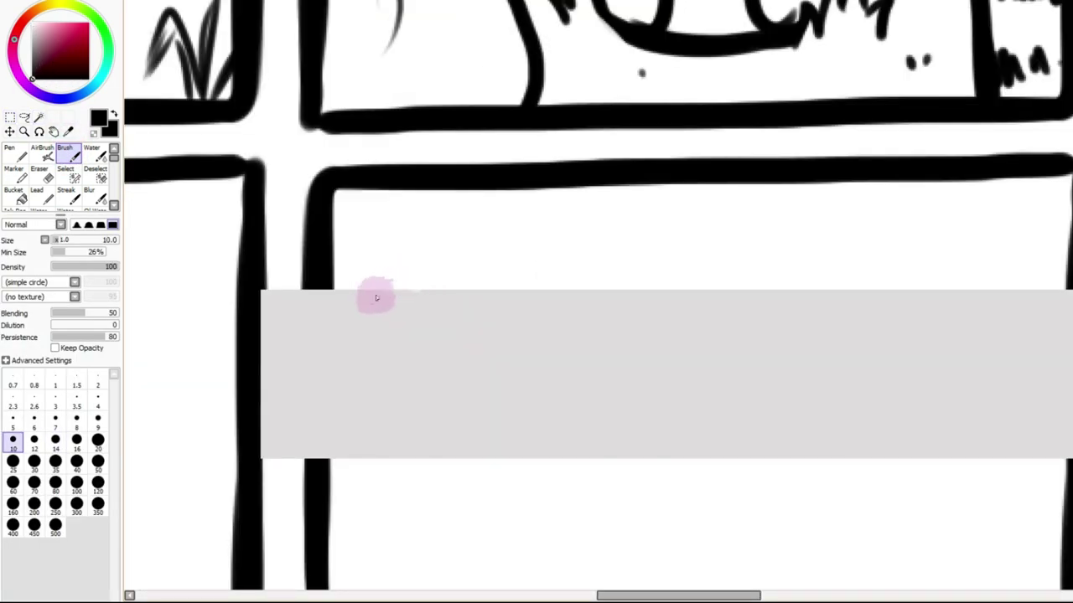
{"action": "mouse_move", "coordinate": [356, 304]}
{"action": "left_mouse_down"}
{"action": "mouse_move", "coordinate": [346, 373]}
{"action": "mouse_move", "coordinate": [380, 409]}
{"action": "mouse_move", "coordinate": [435, 369]}
{"action": "mouse_move", "coordinate": [409, 293]}
{"action": "mouse_move", "coordinate": [356, 301]}
{"action": "mouse_move", "coordinate": [349, 364]}
{"action": "mouse_move", "coordinate": [383, 405]}
{"action": "left_mouse_up"}
{"action": "key", "text": "ctrl+z"}
{"action": "mouse_move", "coordinate": [384, 291]}
{"action": "left_mouse_down"}
{"action": "mouse_move", "coordinate": [355, 360]}
{"action": "mouse_move", "coordinate": [379, 414]}
{"action": "mouse_move", "coordinate": [418, 419]}
{"action": "mouse_move", "coordinate": [458, 369]}
{"action": "mouse_move", "coordinate": [435, 288]}
{"action": "mouse_move", "coordinate": [393, 278]}
{"action": "mouse_move", "coordinate": [365, 346]}
{"action": "mouse_move", "coordinate": [429, 423]}
{"action": "mouse_move", "coordinate": [466, 352]}
{"action": "mouse_move", "coordinate": [453, 311]}
{"action": "mouse_move", "coordinate": [383, 289]}
{"action": "mouse_move", "coordinate": [400, 295]}
{"action": "mouse_move", "coordinate": [373, 406]}
{"action": "left_mouse_up"}
{"action": "key", "text": "ctrl+z"}
{"action": "key", "text": "ctrl+z"}
{"action": "key", "text": "ctrl+z"}
{"action": "left_click_drag", "start_coordinate": [411, 288], "coordinate": [364, 384]}
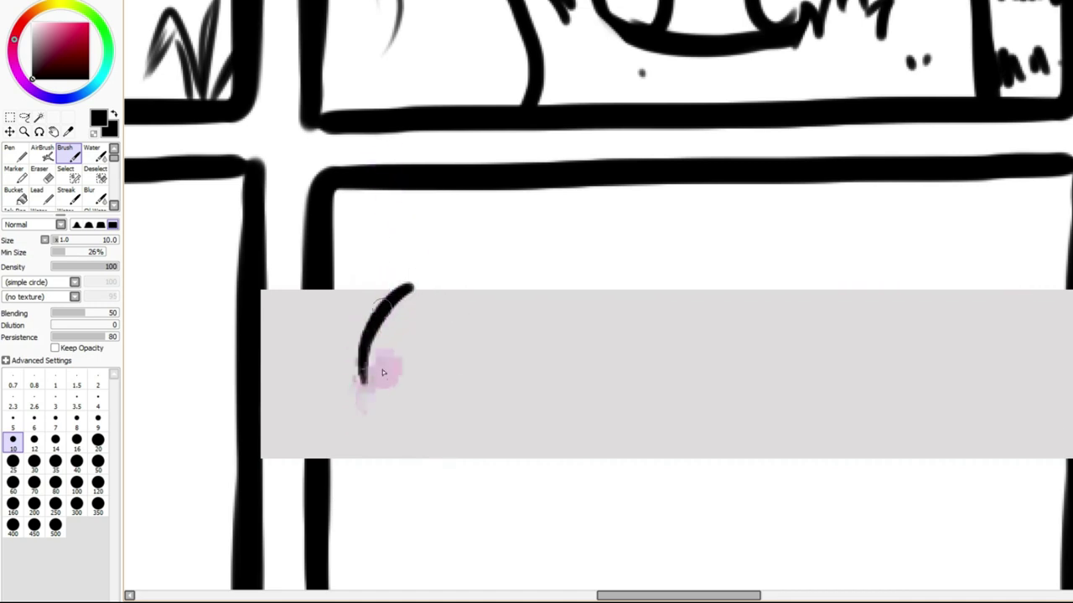
{"action": "key", "text": "ctrl+z"}
Draw a round tree at the left end of the grey band, trimming its crown outline with the Eraser and adding a trunk with two branches
{"action": "mouse_move", "coordinate": [410, 288]}
{"action": "left_mouse_down"}
{"action": "mouse_move", "coordinate": [360, 355]}
{"action": "mouse_move", "coordinate": [370, 392]}
{"action": "mouse_move", "coordinate": [383, 390]}
{"action": "mouse_move", "coordinate": [414, 424]}
{"action": "mouse_move", "coordinate": [480, 405]}
{"action": "mouse_move", "coordinate": [435, 289]}
{"action": "mouse_move", "coordinate": [477, 319]}
{"action": "mouse_move", "coordinate": [484, 375]}
{"action": "mouse_move", "coordinate": [385, 424]}
{"action": "mouse_move", "coordinate": [439, 416]}
{"action": "left_mouse_up"}
{"action": "left_click", "coordinate": [45, 174]}
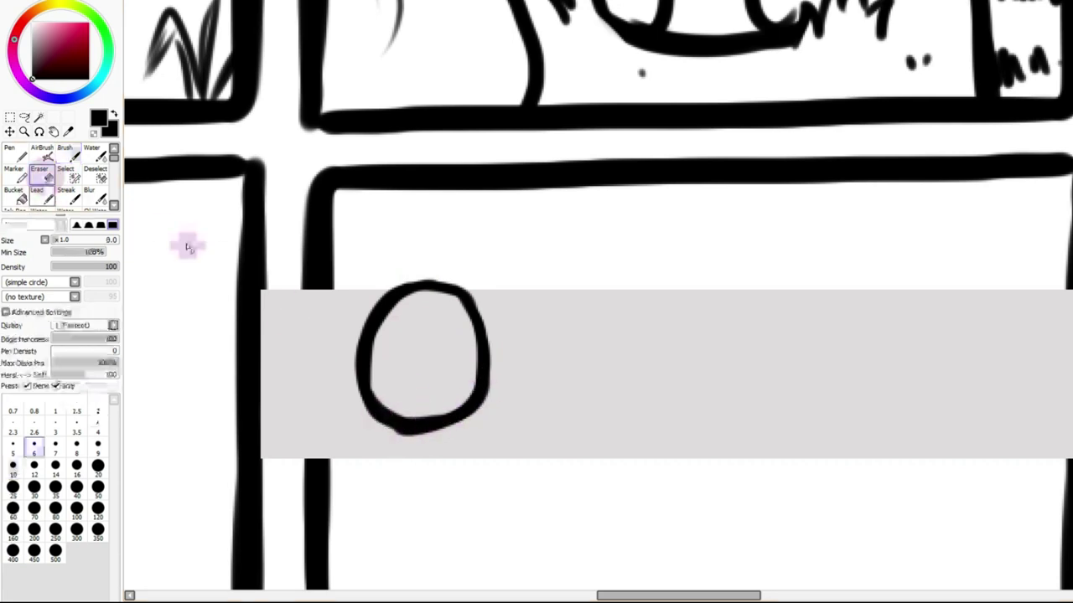
{"action": "mouse_move", "coordinate": [371, 428]}
{"action": "left_mouse_down"}
{"action": "mouse_move", "coordinate": [478, 435]}
{"action": "mouse_move", "coordinate": [460, 436]}
{"action": "left_mouse_up"}
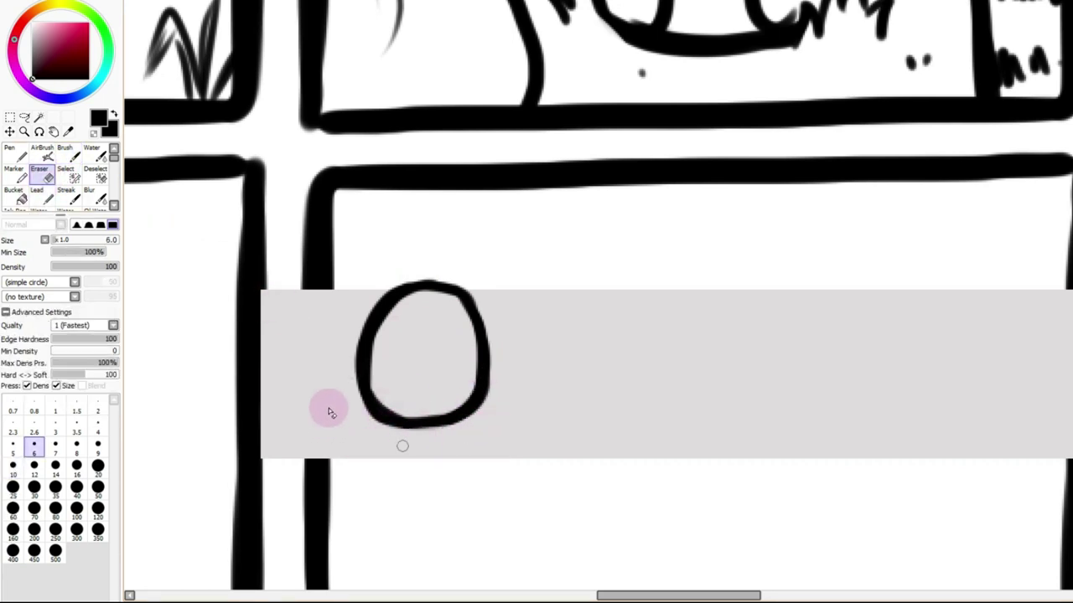
{"action": "left_click", "coordinate": [75, 156]}
{"action": "mouse_move", "coordinate": [457, 398]}
{"action": "left_mouse_down"}
{"action": "mouse_move", "coordinate": [416, 404]}
{"action": "mouse_move", "coordinate": [414, 438]}
{"action": "left_mouse_up"}
{"action": "key", "text": "ctrl+z"}
{"action": "left_click_drag", "start_coordinate": [421, 343], "coordinate": [421, 457]}
{"action": "mouse_move", "coordinate": [399, 355]}
{"action": "left_mouse_down"}
{"action": "mouse_move", "coordinate": [435, 398]}
{"action": "mouse_move", "coordinate": [450, 373]}
{"action": "left_mouse_up"}
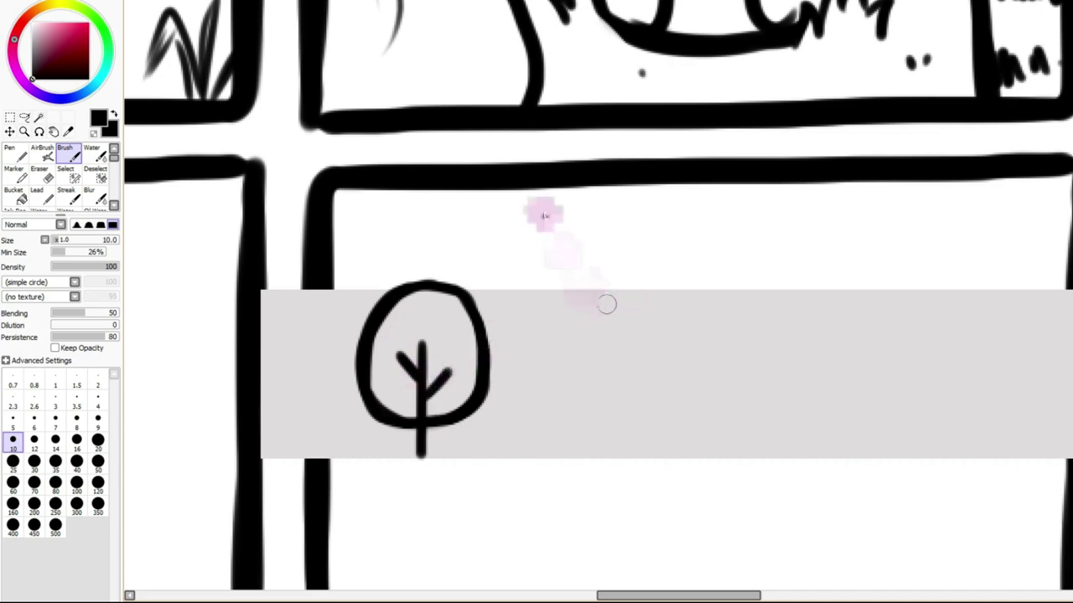
{"action": "scroll", "coordinate": [598, 295], "scroll_direction": "down", "scroll_amount": 6}
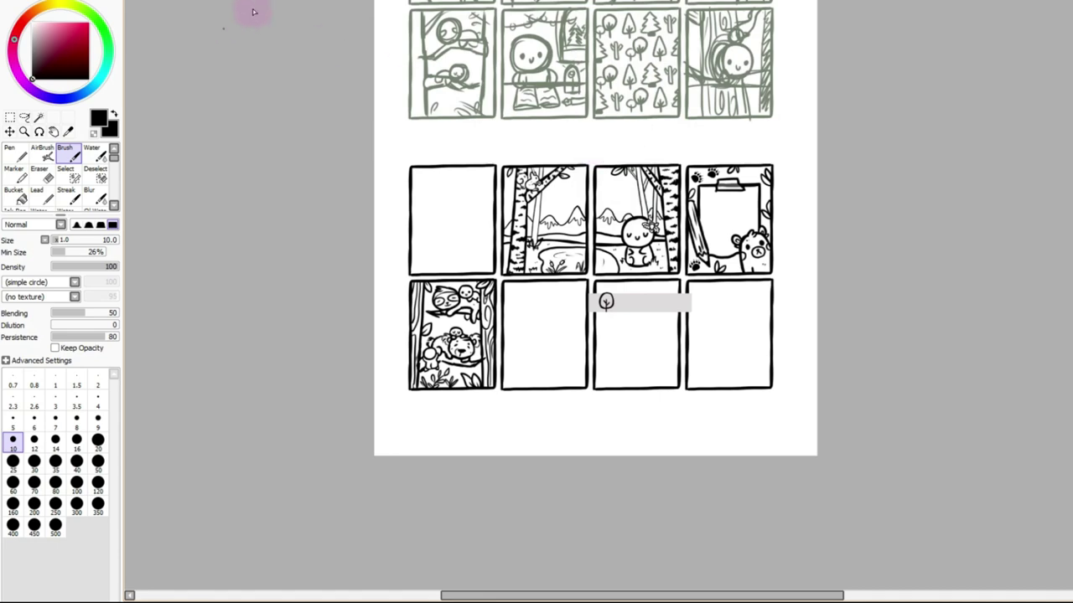
{"action": "key", "text": "ctrl+plus"}
{"action": "key", "text": "ctrl+plus"}
{"action": "key", "text": "ctrl+plus"}
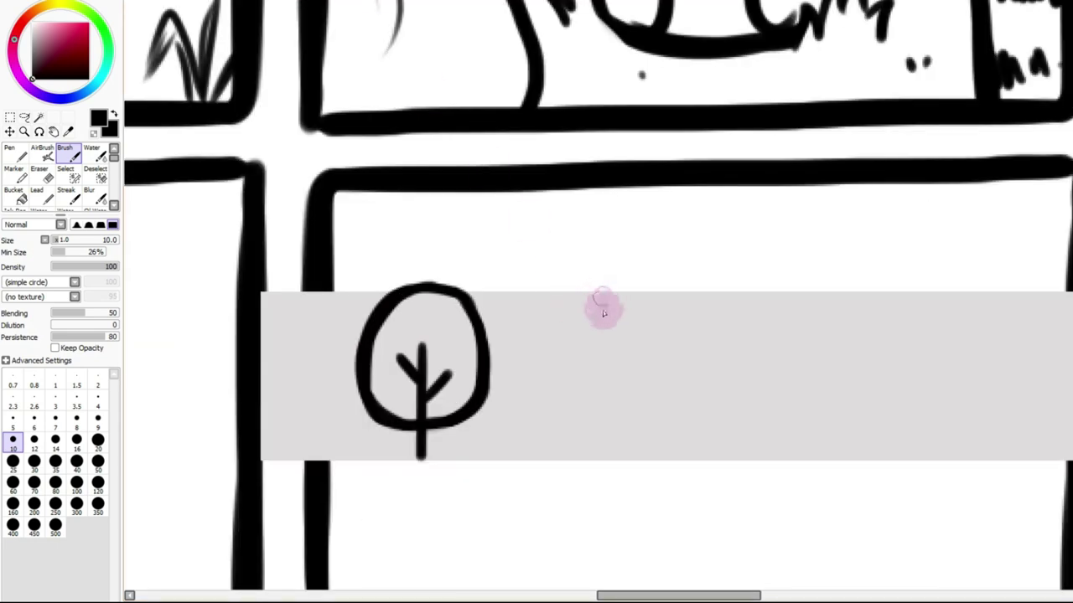
{"action": "mouse_move", "coordinate": [597, 295]}
{"action": "left_mouse_down"}
{"action": "mouse_move", "coordinate": [553, 407]}
{"action": "mouse_move", "coordinate": [563, 426]}
{"action": "left_mouse_up"}
{"action": "key", "text": "ctrl+z"}
{"action": "left_click_drag", "start_coordinate": [589, 297], "coordinate": [555, 402]}
{"action": "key", "text": "ctrl+z"}
Draw the outline of a tapered tree crown with a rounded top beside the round tree, within the grey band's height
{"action": "left_click_drag", "start_coordinate": [586, 297], "coordinate": [553, 402]}
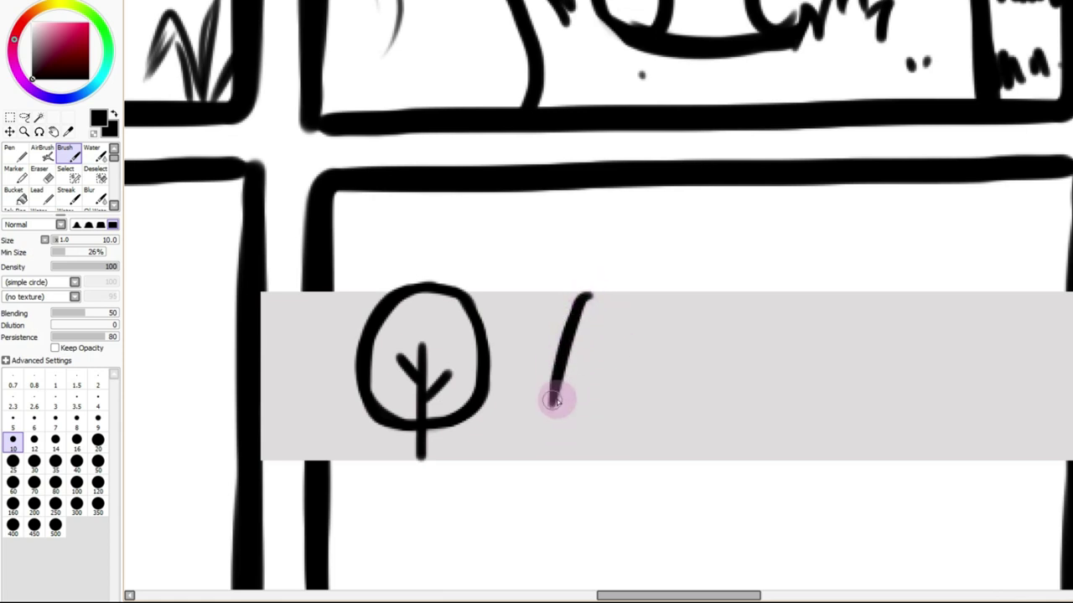
{"action": "mouse_move", "coordinate": [559, 408]}
{"action": "left_mouse_down"}
{"action": "mouse_move", "coordinate": [569, 437]}
{"action": "mouse_move", "coordinate": [612, 433]}
{"action": "left_mouse_up"}
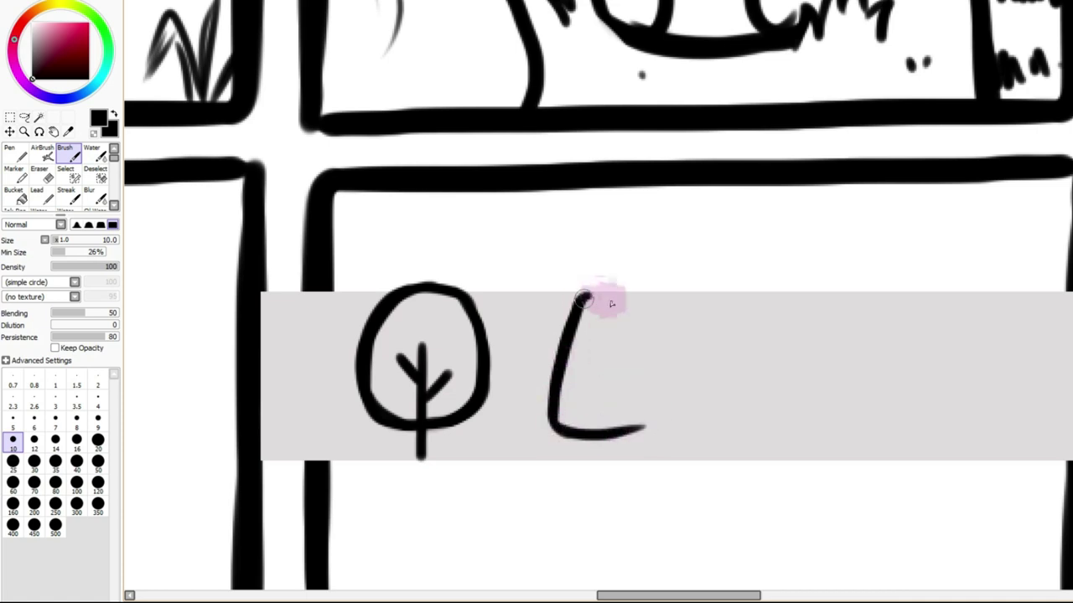
{"action": "left_click_drag", "start_coordinate": [619, 312], "coordinate": [642, 362]}
{"action": "key", "text": "ctrl+z"}
{"action": "key", "text": "ctrl+z"}
{"action": "mouse_move", "coordinate": [592, 299]}
{"action": "left_mouse_down"}
{"action": "mouse_move", "coordinate": [634, 347]}
{"action": "mouse_move", "coordinate": [621, 317]}
{"action": "mouse_move", "coordinate": [647, 398]}
{"action": "mouse_move", "coordinate": [630, 341]}
{"action": "mouse_move", "coordinate": [644, 431]}
{"action": "mouse_move", "coordinate": [650, 398]}
{"action": "mouse_move", "coordinate": [637, 423]}
{"action": "mouse_move", "coordinate": [598, 440]}
{"action": "mouse_move", "coordinate": [650, 432]}
{"action": "mouse_move", "coordinate": [602, 442]}
{"action": "left_mouse_up"}
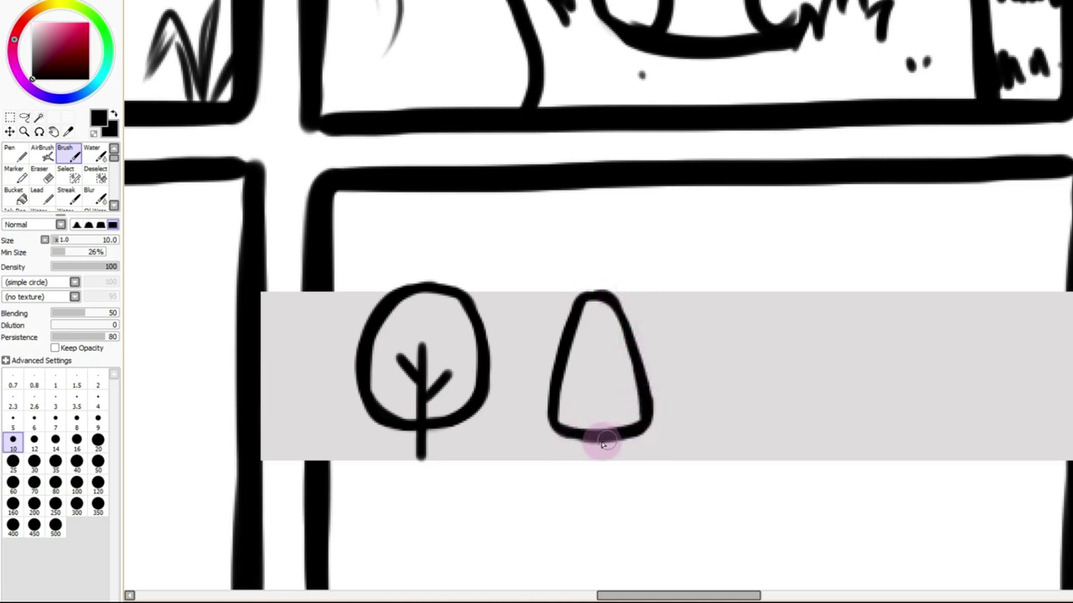
Add a trunk reaching the grey band's lower edge and a pair of low branches to the tapered tree
{"action": "left_click_drag", "start_coordinate": [598, 371], "coordinate": [601, 457]}
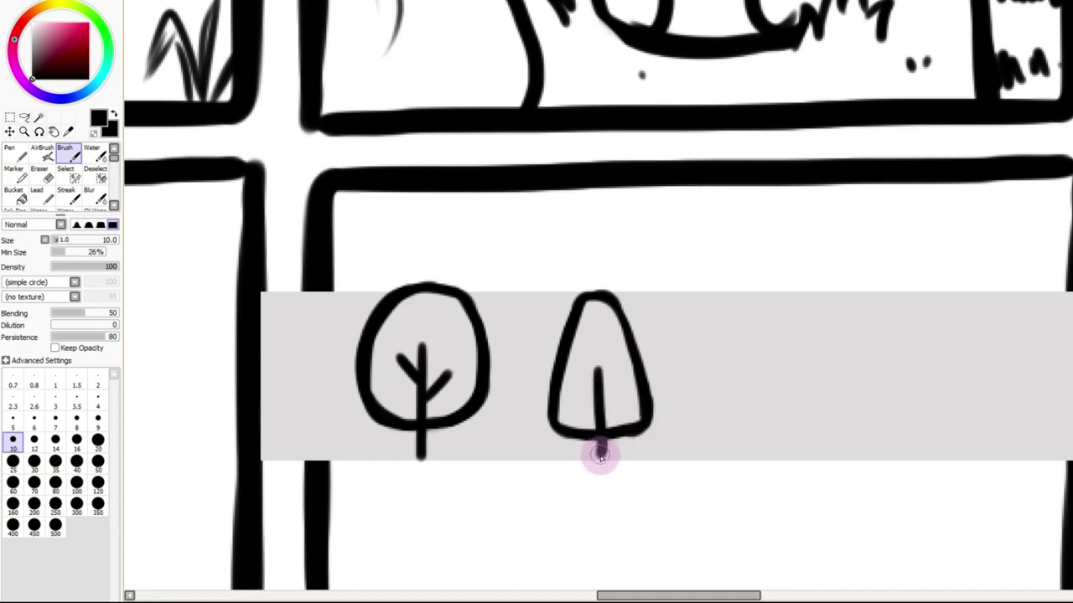
{"action": "key", "text": "ctrl+z"}
{"action": "left_click_drag", "start_coordinate": [598, 374], "coordinate": [602, 427]}
{"action": "mouse_move", "coordinate": [598, 424]}
{"action": "left_mouse_down"}
{"action": "mouse_move", "coordinate": [588, 398]}
{"action": "mouse_move", "coordinate": [613, 452]}
{"action": "mouse_move", "coordinate": [603, 455]}
{"action": "mouse_move", "coordinate": [597, 340]}
{"action": "left_mouse_up"}
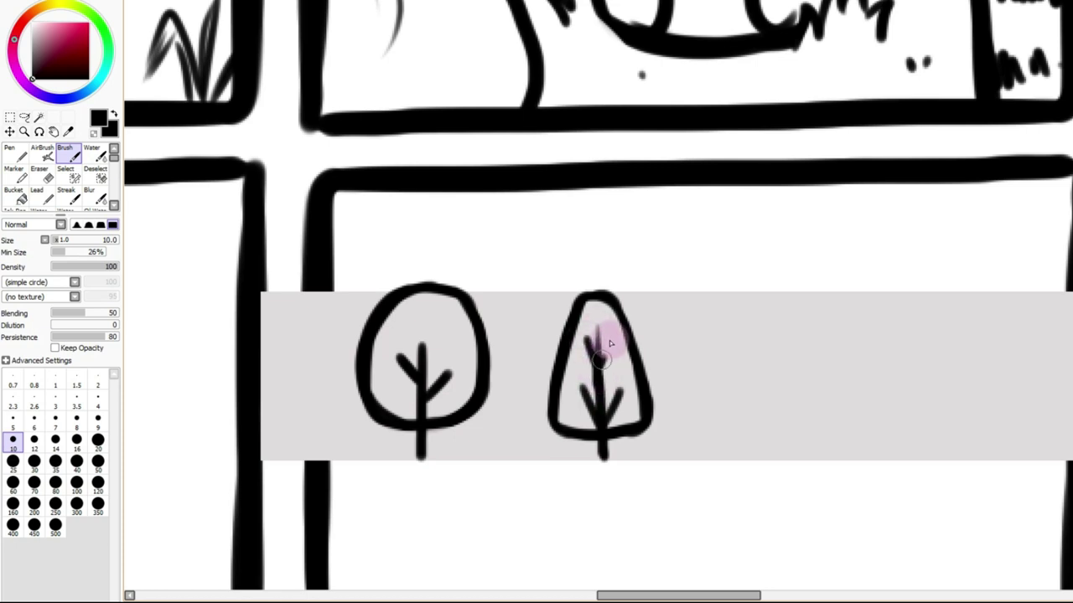
{"action": "key", "text": "ctrl+z"}
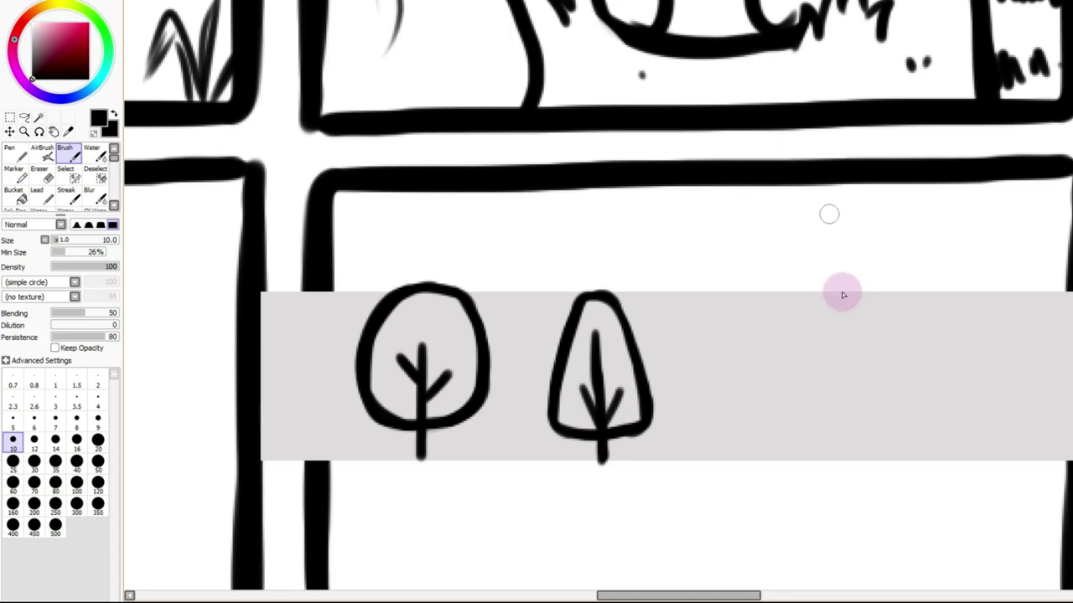
{"action": "mouse_move", "coordinate": [771, 299]}
{"action": "left_mouse_down"}
{"action": "mouse_move", "coordinate": [726, 374]}
{"action": "mouse_move", "coordinate": [732, 360]}
{"action": "mouse_move", "coordinate": [715, 382]}
{"action": "left_mouse_up"}
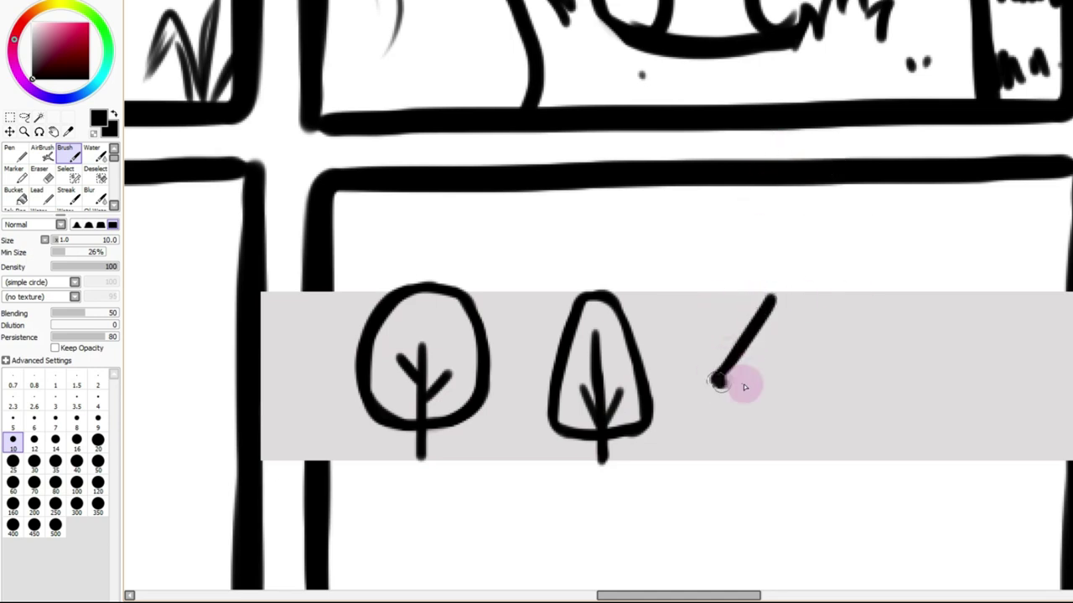
{"action": "key", "text": "ctrl+z"}
{"action": "mouse_move", "coordinate": [769, 299]}
{"action": "left_mouse_down"}
{"action": "mouse_move", "coordinate": [743, 337]}
{"action": "mouse_move", "coordinate": [756, 354]}
{"action": "mouse_move", "coordinate": [717, 397]}
{"action": "mouse_move", "coordinate": [741, 402]}
{"action": "mouse_move", "coordinate": [700, 456]}
{"action": "mouse_move", "coordinate": [745, 424]}
{"action": "mouse_move", "coordinate": [790, 299]}
{"action": "mouse_move", "coordinate": [773, 298]}
{"action": "mouse_move", "coordinate": [817, 347]}
{"action": "mouse_move", "coordinate": [799, 353]}
{"action": "mouse_move", "coordinate": [834, 387]}
{"action": "left_mouse_up"}
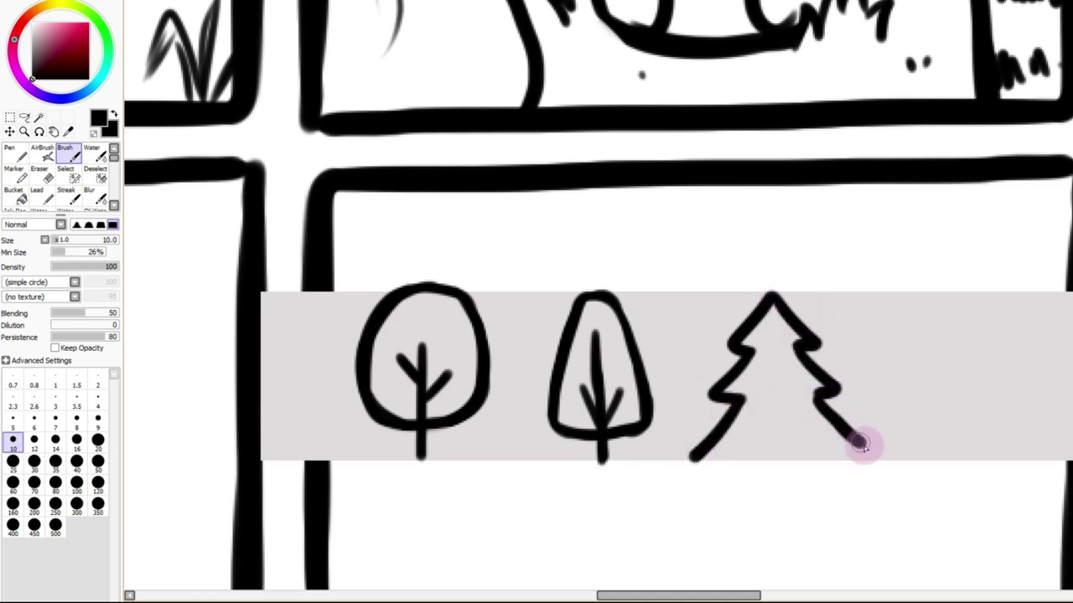
{"action": "left_click_drag", "start_coordinate": [826, 390], "coordinate": [866, 457]}
{"action": "left_click_drag", "start_coordinate": [692, 460], "coordinate": [809, 464]}
{"action": "key", "text": "ctrl+z"}
{"action": "key", "text": "ctrl+z"}
{"action": "key", "text": "ctrl+z"}
{"action": "key", "text": "ctrl+z"}
{"action": "key", "text": "ctrl+z"}
{"action": "key", "text": "ctrl+z"}
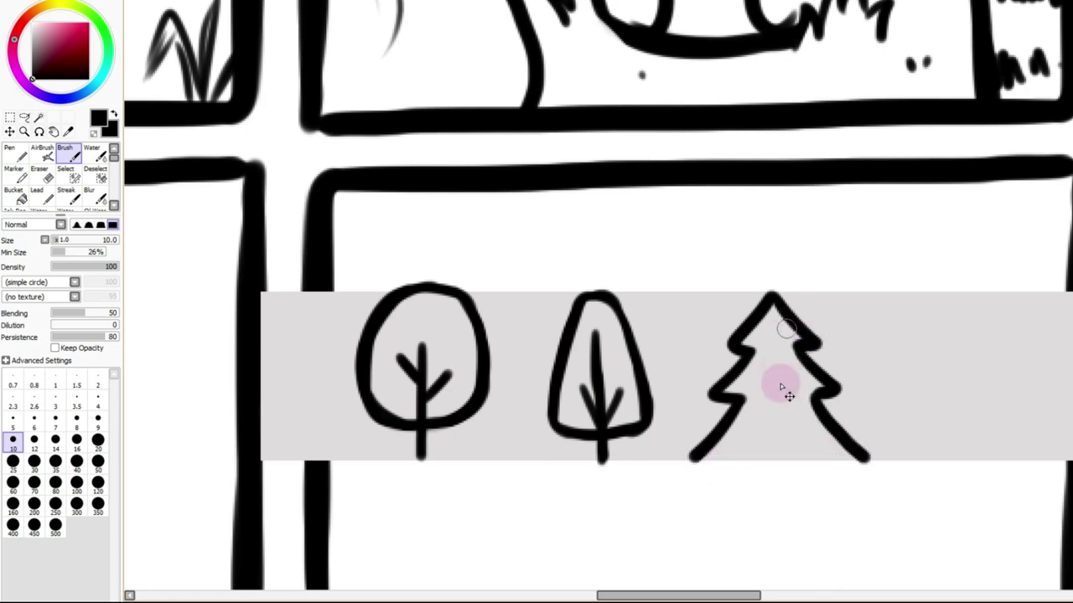
{"action": "key", "text": "ctrl+z"}
{"action": "key", "text": "ctrl+z"}
Draw a jagged fir tree with a short blocky trunk and small foliage marks beside the tapered tree
{"action": "mouse_move", "coordinate": [733, 346]}
{"action": "left_mouse_down"}
{"action": "mouse_move", "coordinate": [749, 355]}
{"action": "mouse_move", "coordinate": [716, 389]}
{"action": "mouse_move", "coordinate": [737, 407]}
{"action": "left_mouse_up"}
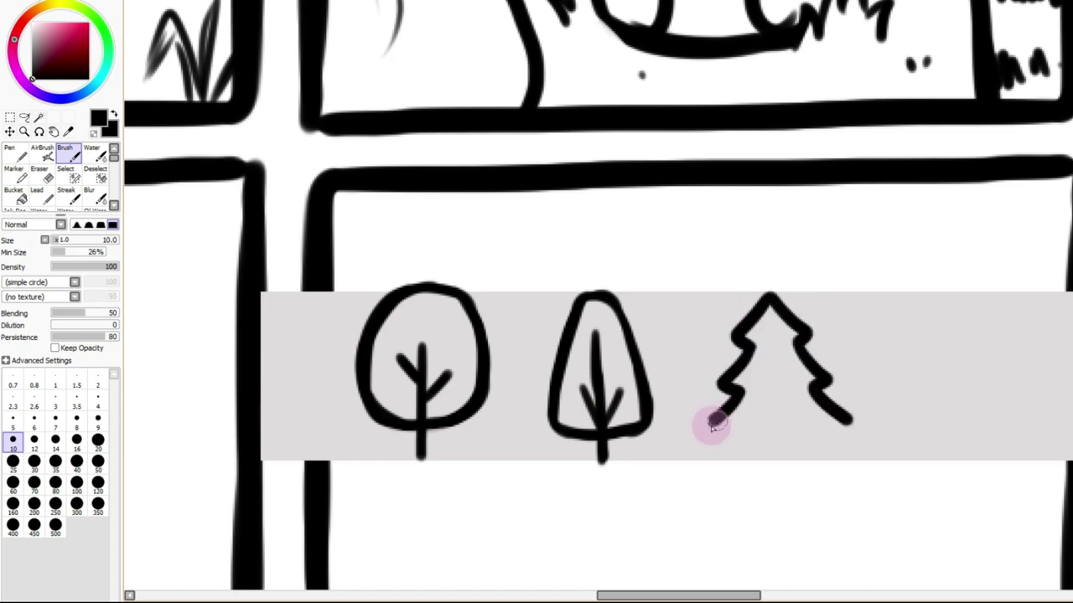
{"action": "mouse_move", "coordinate": [712, 424]}
{"action": "left_mouse_down"}
{"action": "mouse_move", "coordinate": [773, 436]}
{"action": "mouse_move", "coordinate": [843, 423]}
{"action": "mouse_move", "coordinate": [762, 436]}
{"action": "mouse_move", "coordinate": [762, 462]}
{"action": "mouse_move", "coordinate": [781, 464]}
{"action": "mouse_move", "coordinate": [794, 440]}
{"action": "mouse_move", "coordinate": [757, 453]}
{"action": "mouse_move", "coordinate": [797, 460]}
{"action": "left_mouse_up"}
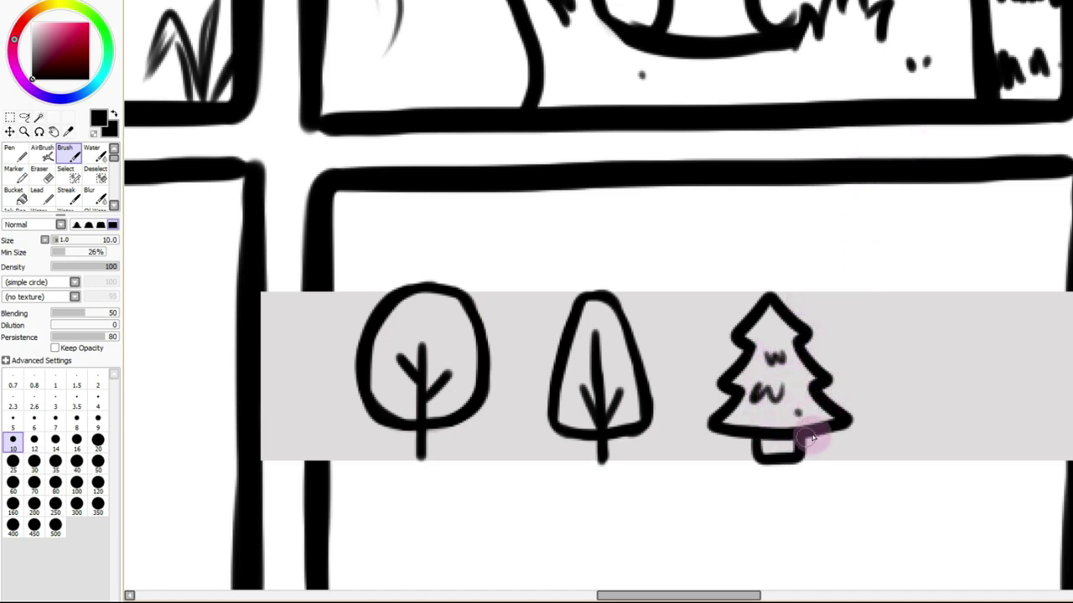
{"action": "left_click_drag", "start_coordinate": [793, 461], "coordinate": [749, 458]}
{"action": "left_click_drag", "start_coordinate": [746, 596], "coordinate": [755, 596]}
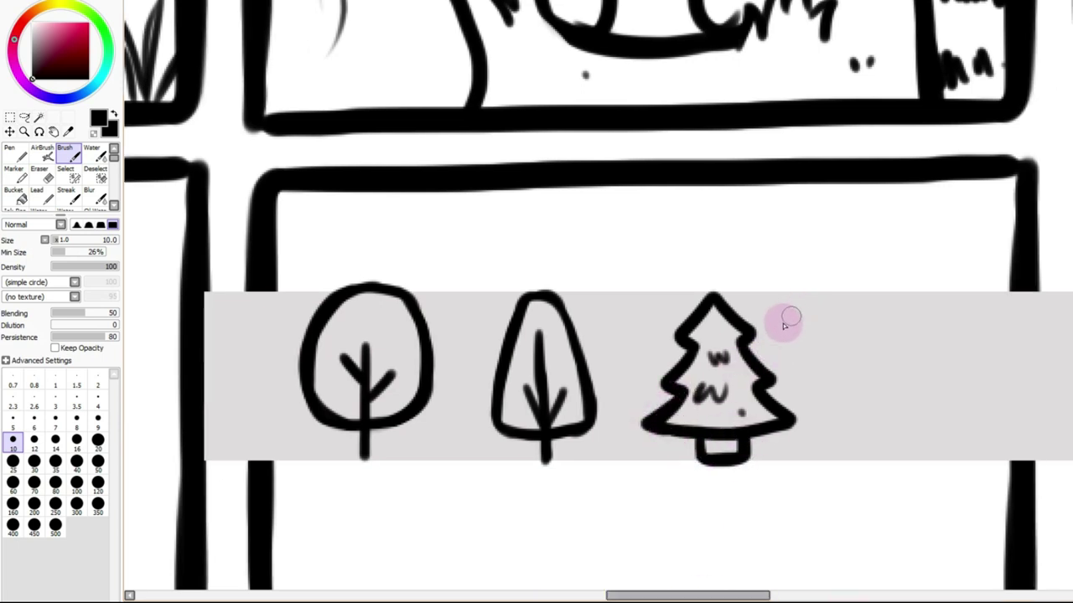
{"action": "key", "text": "ctrl+z"}
{"action": "key", "text": "ctrl+z"}
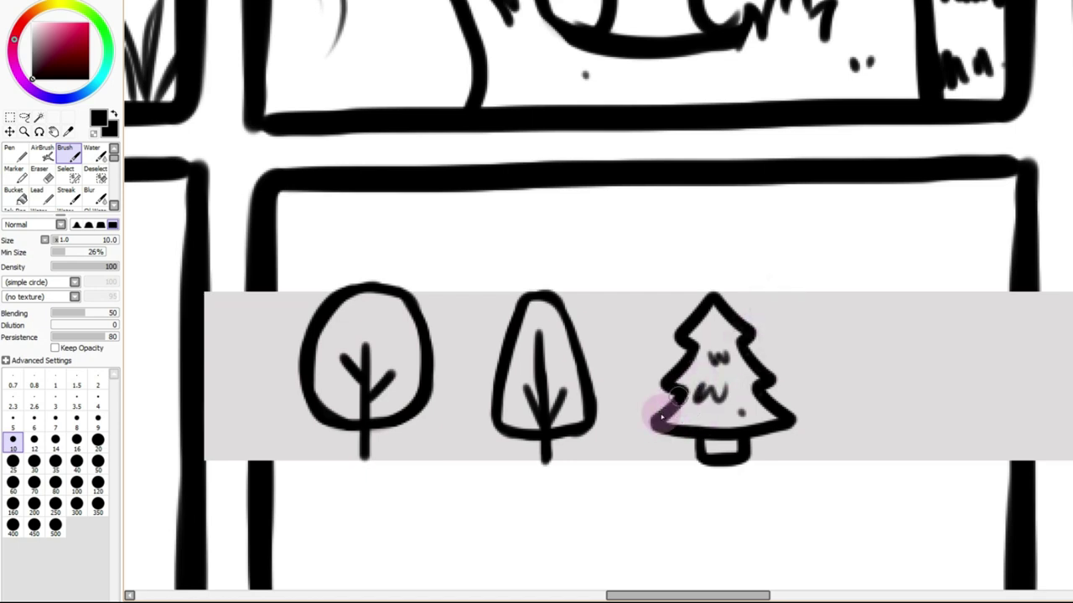
Draw a tall narrow birch trunk with short dark bark marks to the right of the fir tree
{"action": "left_click_drag", "start_coordinate": [866, 304], "coordinate": [869, 457]}
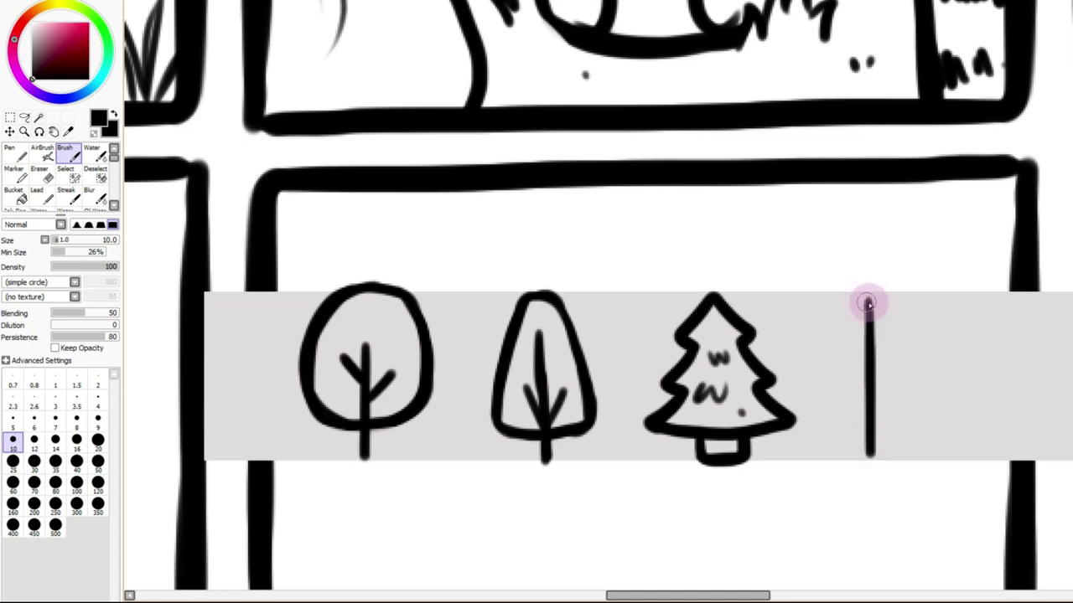
{"action": "left_click_drag", "start_coordinate": [895, 308], "coordinate": [907, 449]}
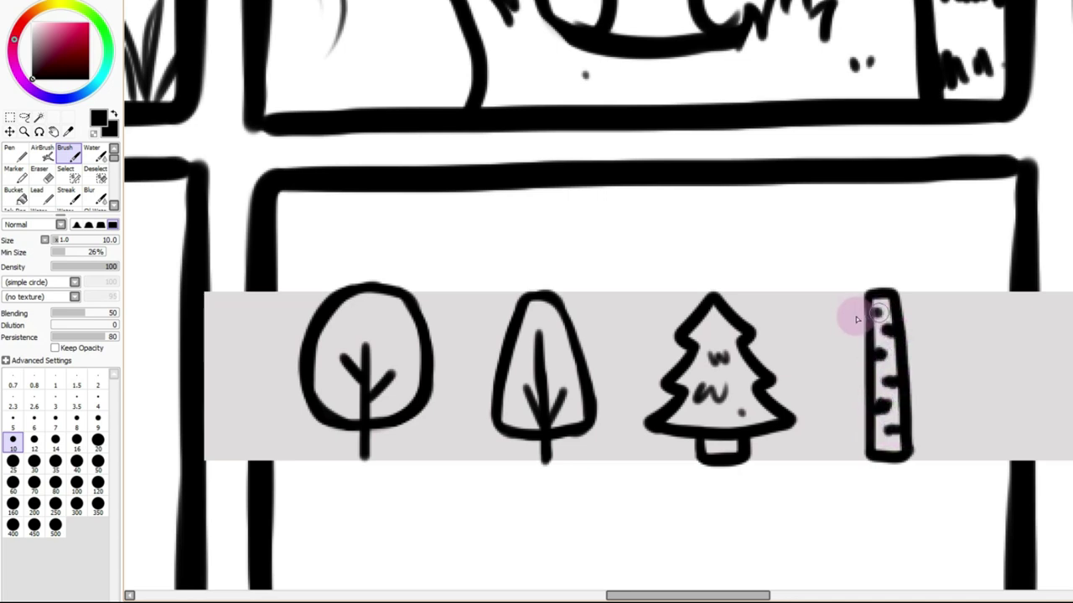
Draw two upward-angled branches with small leaves, one on each side of the birch trunk
{"action": "mouse_move", "coordinate": [870, 354]}
{"action": "left_mouse_down"}
{"action": "mouse_move", "coordinate": [834, 306]}
{"action": "mouse_move", "coordinate": [831, 327]}
{"action": "mouse_move", "coordinate": [870, 384]}
{"action": "left_mouse_up"}
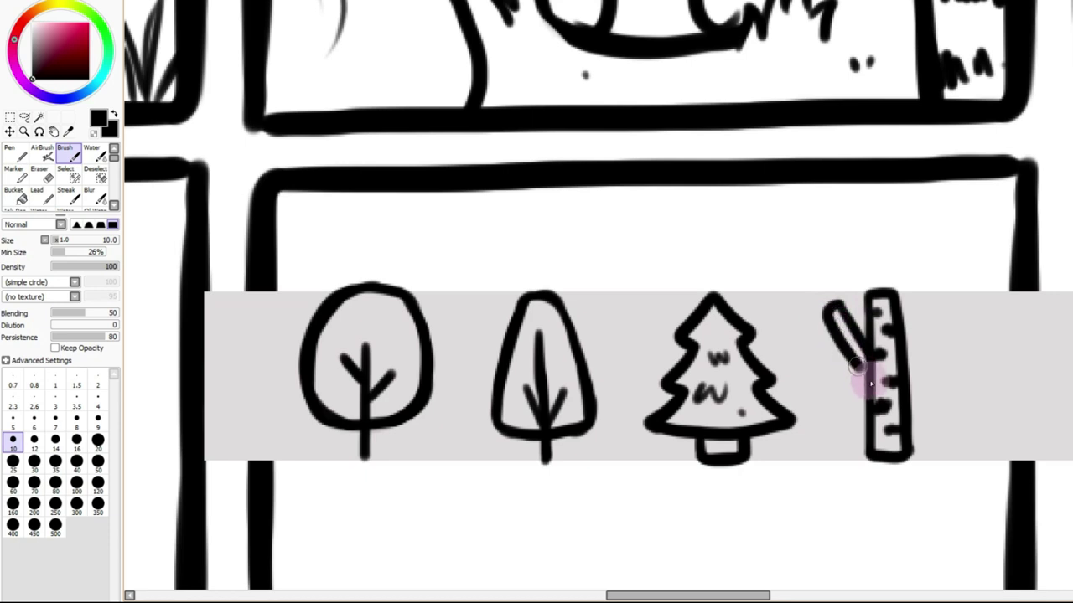
{"action": "mouse_move", "coordinate": [899, 334]}
{"action": "left_mouse_down"}
{"action": "mouse_move", "coordinate": [936, 297]}
{"action": "mouse_move", "coordinate": [943, 311]}
{"action": "mouse_move", "coordinate": [910, 359]}
{"action": "left_mouse_up"}
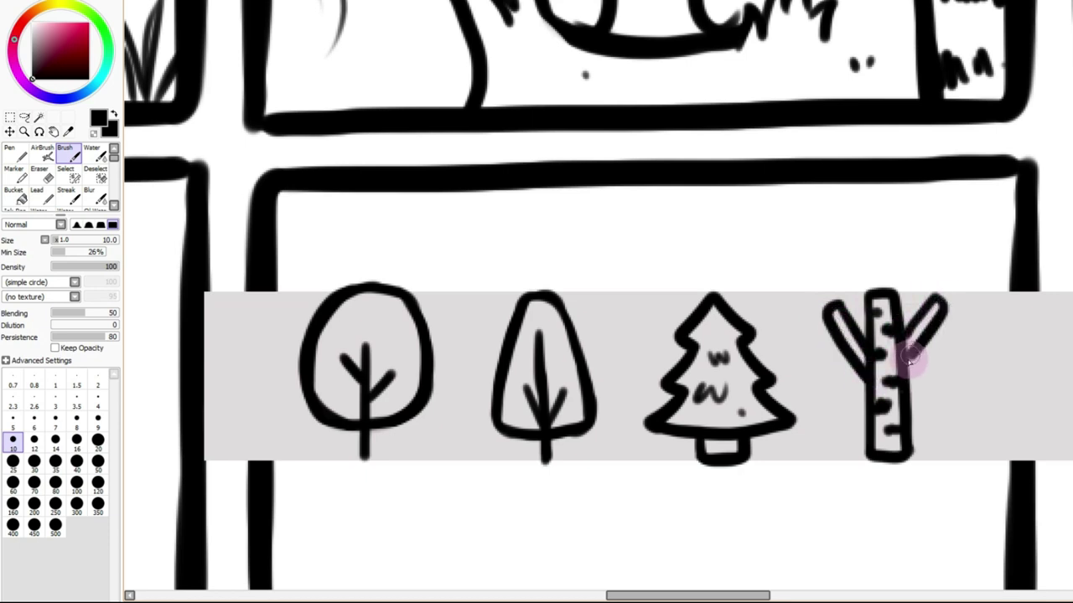
{"action": "left_click_drag", "start_coordinate": [838, 342], "coordinate": [839, 348]}
{"action": "left_click_drag", "start_coordinate": [926, 349], "coordinate": [934, 347]}
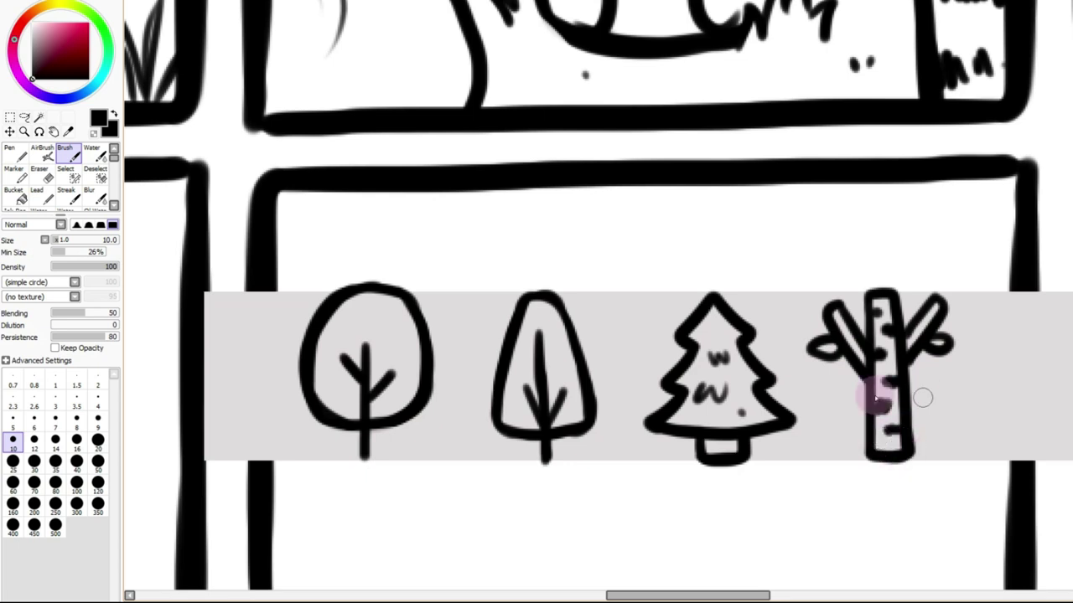
Draw a smaller round tree tucked behind the large round tree, with its own trunk and forked twigs
{"action": "left_click_drag", "start_coordinate": [720, 596], "coordinate": [690, 596]}
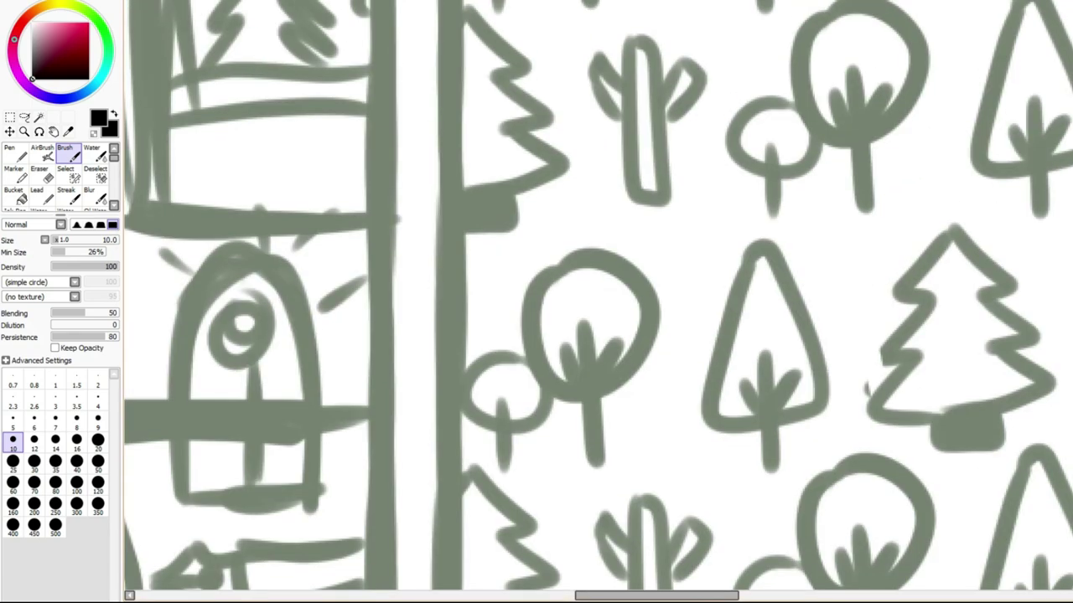
{"action": "scroll", "coordinate": [598, 295], "scroll_direction": "down", "scroll_amount": 1}
{"action": "left_click_drag", "start_coordinate": [452, 240], "coordinate": [447, 337]}
{"action": "key", "text": "ctrl+z"}
{"action": "scroll", "coordinate": [598, 296], "scroll_direction": "down", "scroll_amount": 8}
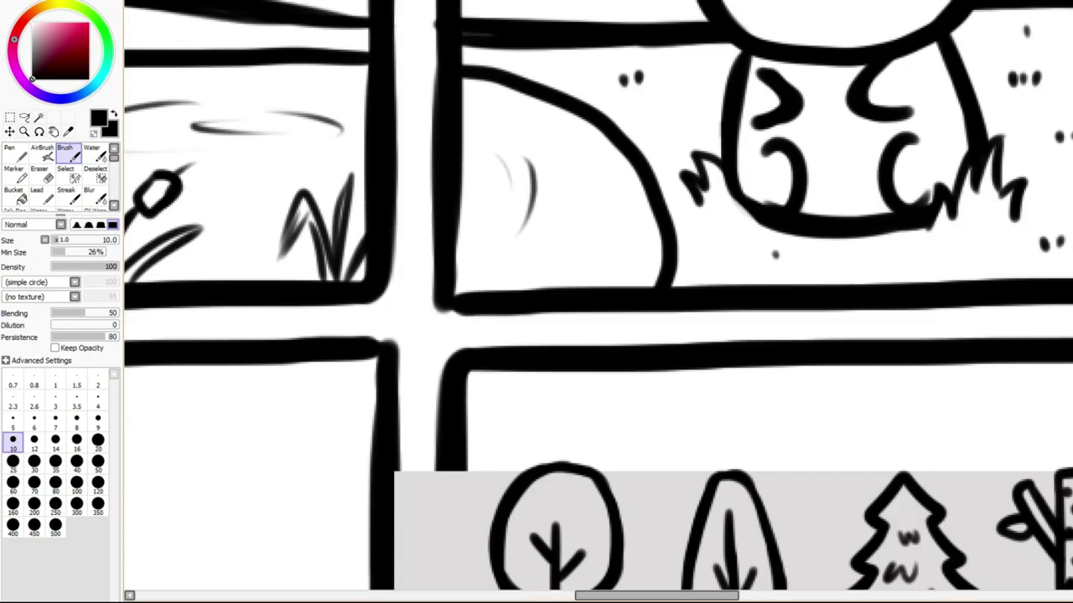
{"action": "scroll", "coordinate": [515, 350], "scroll_direction": "down", "scroll_amount": 7}
{"action": "scroll", "coordinate": [514, 351], "scroll_direction": "up", "scroll_amount": 3}
{"action": "mouse_move", "coordinate": [492, 340]}
{"action": "left_mouse_down"}
{"action": "mouse_move", "coordinate": [445, 359]}
{"action": "mouse_move", "coordinate": [455, 410]}
{"action": "mouse_move", "coordinate": [500, 416]}
{"action": "mouse_move", "coordinate": [509, 392]}
{"action": "mouse_move", "coordinate": [495, 335]}
{"action": "left_mouse_up"}
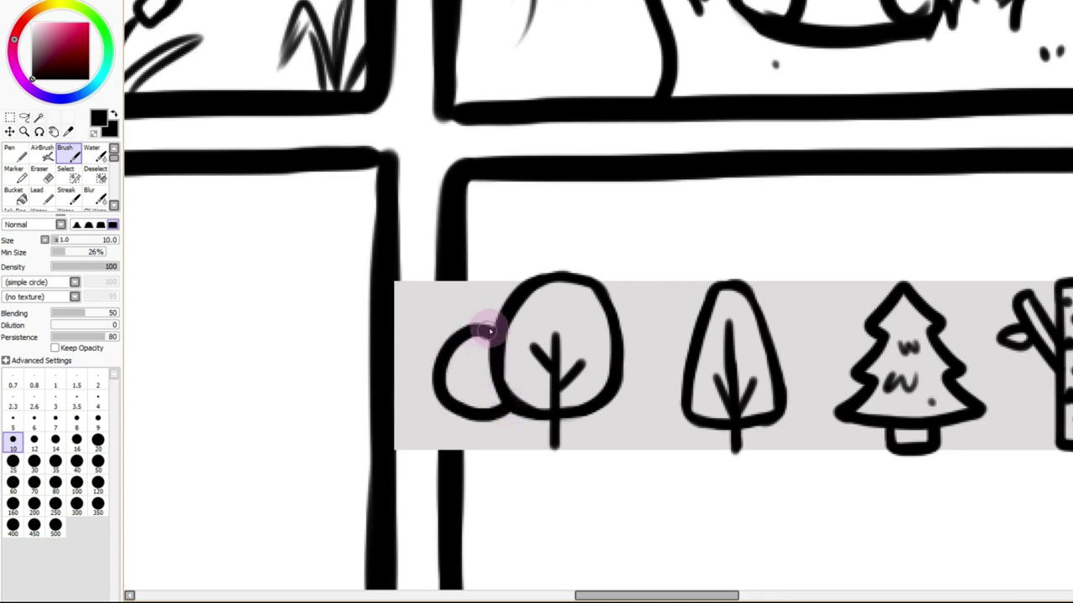
{"action": "left_click_drag", "start_coordinate": [478, 388], "coordinate": [479, 450]}
{"action": "key", "text": "ctrl+z"}
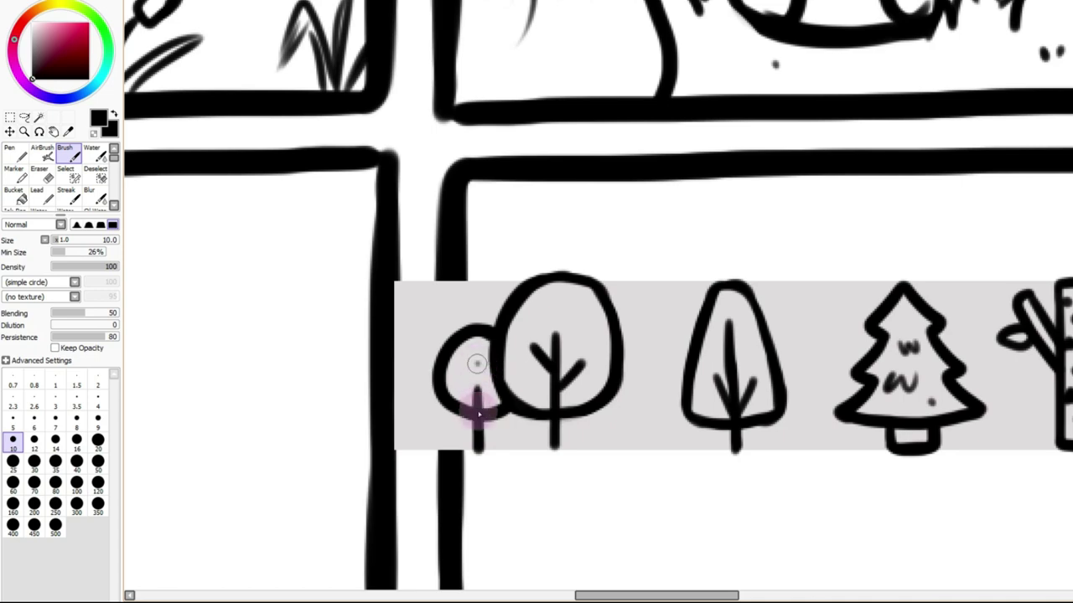
{"action": "key", "text": "ctrl+z"}
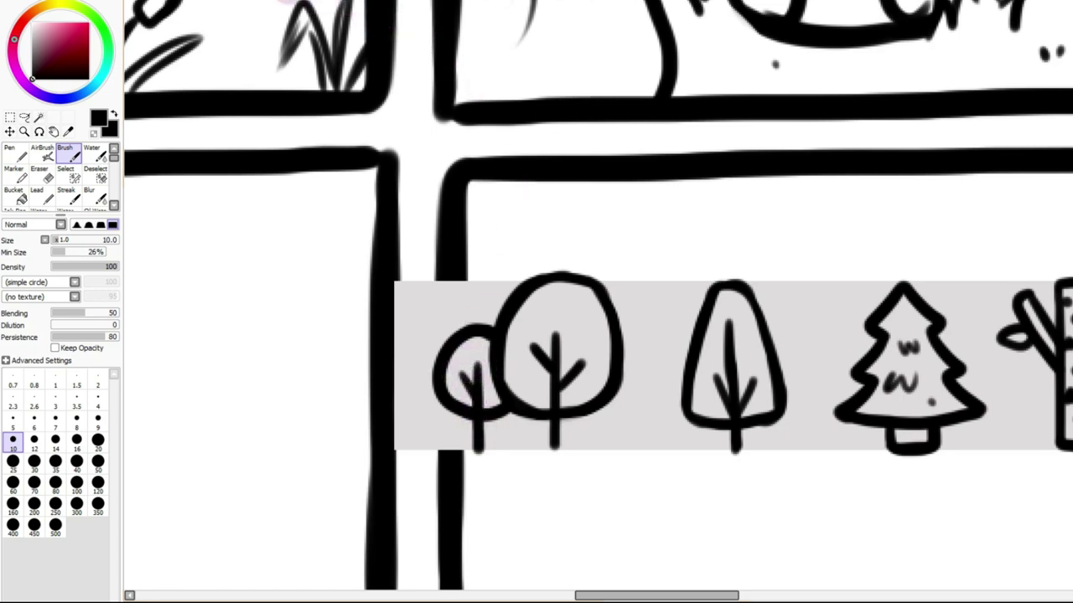
Remove the grey band behind the row of trees and move the row up inside the panel's upper edge
{"action": "left_click", "coordinate": [289, 0]}
{"action": "left_click", "coordinate": [289, 0]}
{"action": "left_click", "coordinate": [289, 0]}
{"action": "left_click", "coordinate": [301, 0]}
{"action": "left_click", "coordinate": [301, 0]}
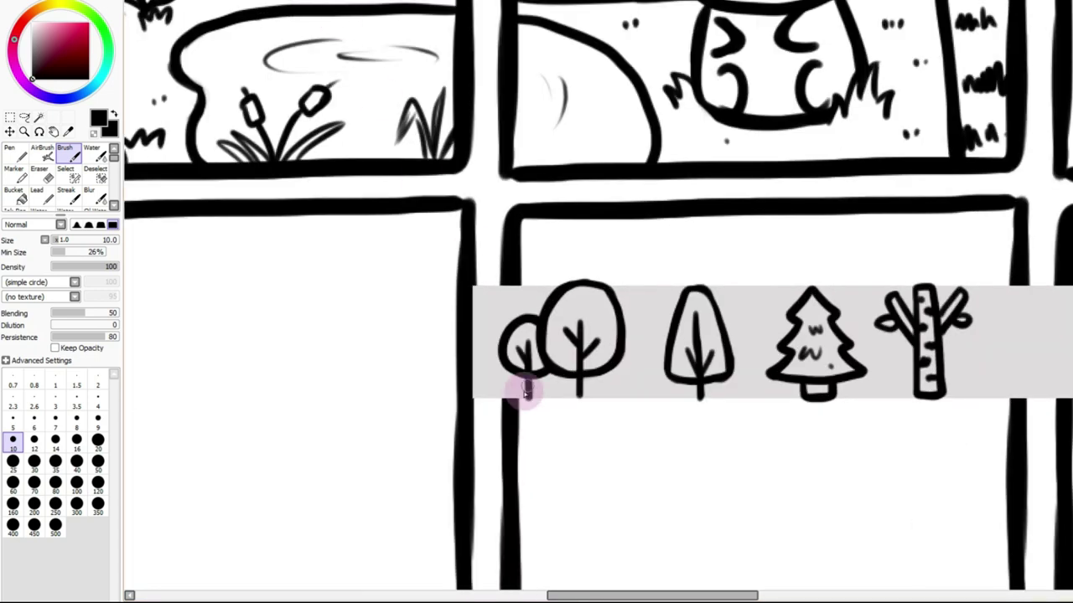
{"action": "left_click", "coordinate": [2, 171]}
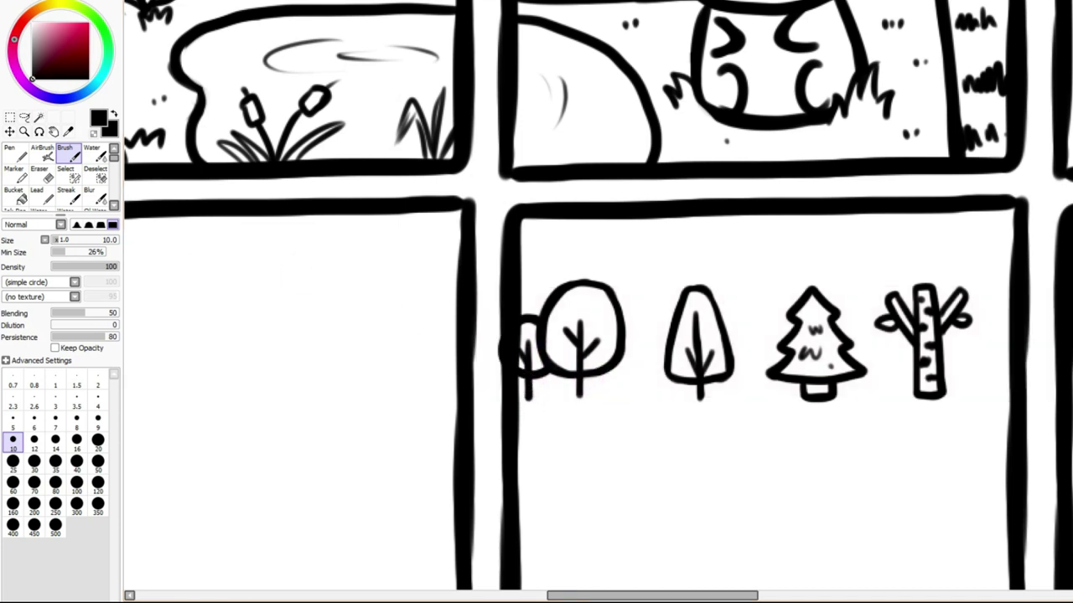
{"action": "left_click_drag", "start_coordinate": [547, 358], "coordinate": [578, 313]}
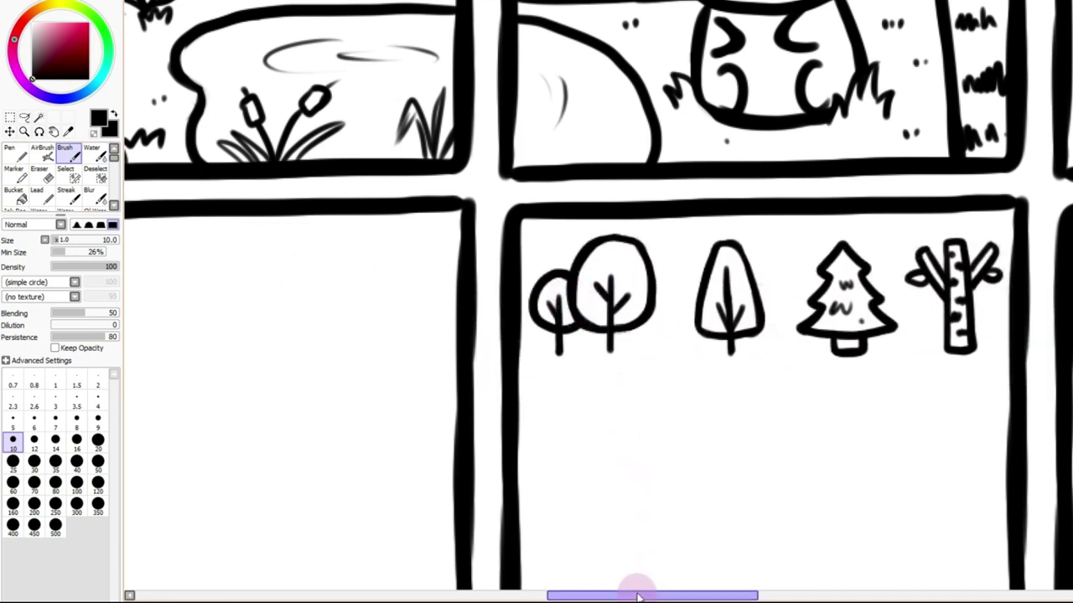
{"action": "left_click_drag", "start_coordinate": [649, 595], "coordinate": [679, 594]}
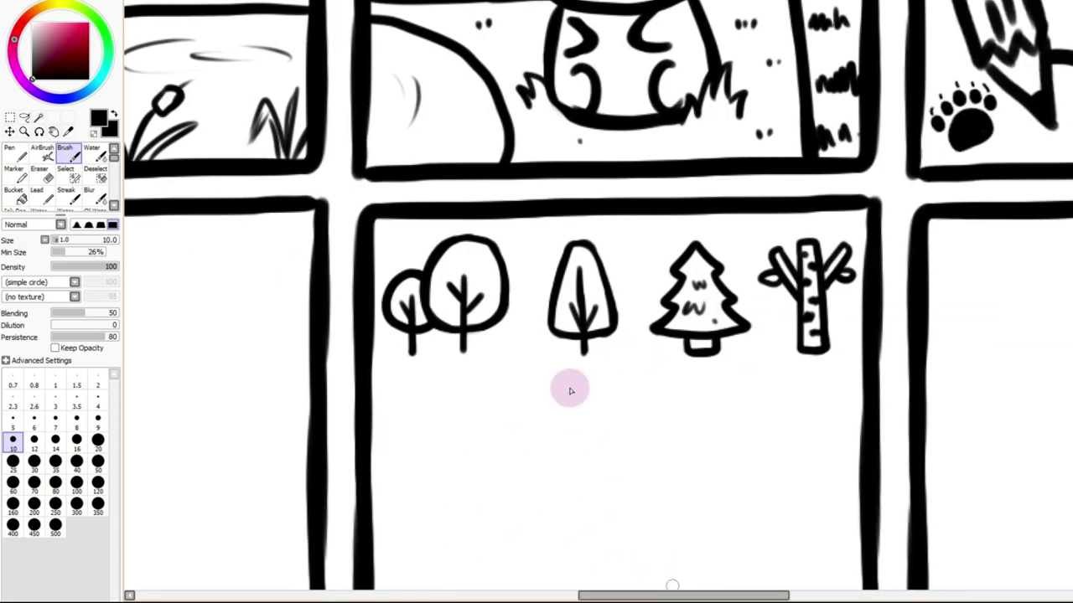
Duplicate the row of trees and shift the copy right so the row continues into the neighbouring panel
{"action": "left_click", "coordinate": [11, 118]}
{"action": "left_click", "coordinate": [286, 1]}
{"action": "scroll", "coordinate": [285, 3], "scroll_direction": "down", "scroll_amount": 3}
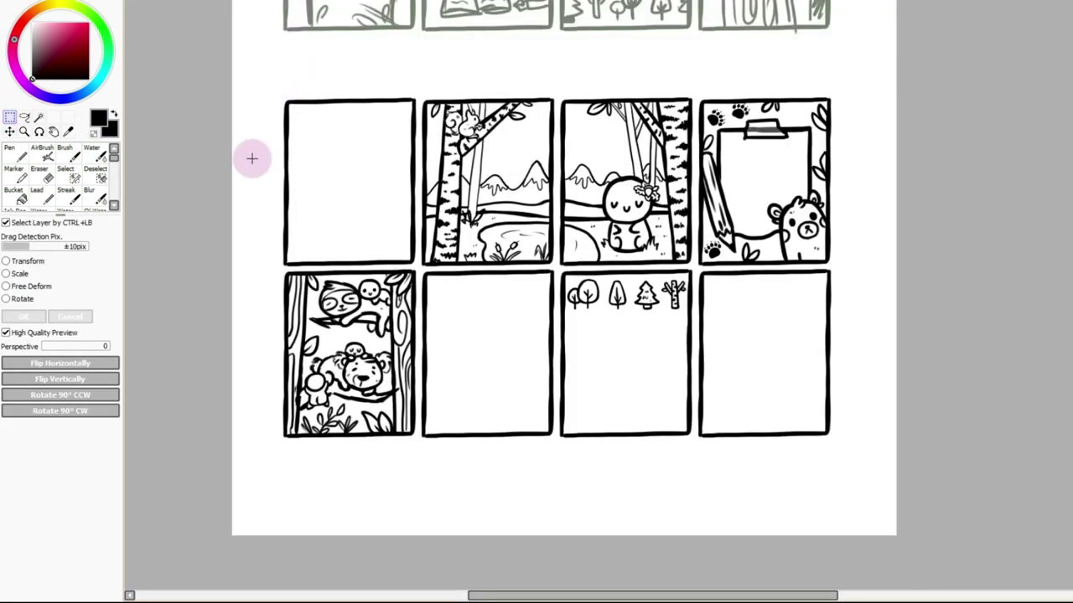
{"action": "key", "text": "ctrl+c"}
{"action": "key", "text": "ctrl+v"}
{"action": "key", "text": "ctrl+Right"}
{"action": "key", "text": "ctrl+Right"}
{"action": "key", "text": "ctrl+Right"}
{"action": "key", "text": "ctrl+Right"}
{"action": "key", "text": "ctrl+Right"}
{"action": "key", "text": "ctrl+Right"}
{"action": "key", "text": "ctrl+Right"}
{"action": "key", "text": "ctrl+Right"}
{"action": "key", "text": "ctrl+Right"}
{"action": "key", "text": "ctrl+Right"}
{"action": "key", "text": "ctrl+Right"}
{"action": "key", "text": "ctrl+Right"}
{"action": "key", "text": "ctrl+Right"}
{"action": "key", "text": "ctrl+Right"}
{"action": "key", "text": "ctrl+Right"}
{"action": "key", "text": "ctrl+Right"}
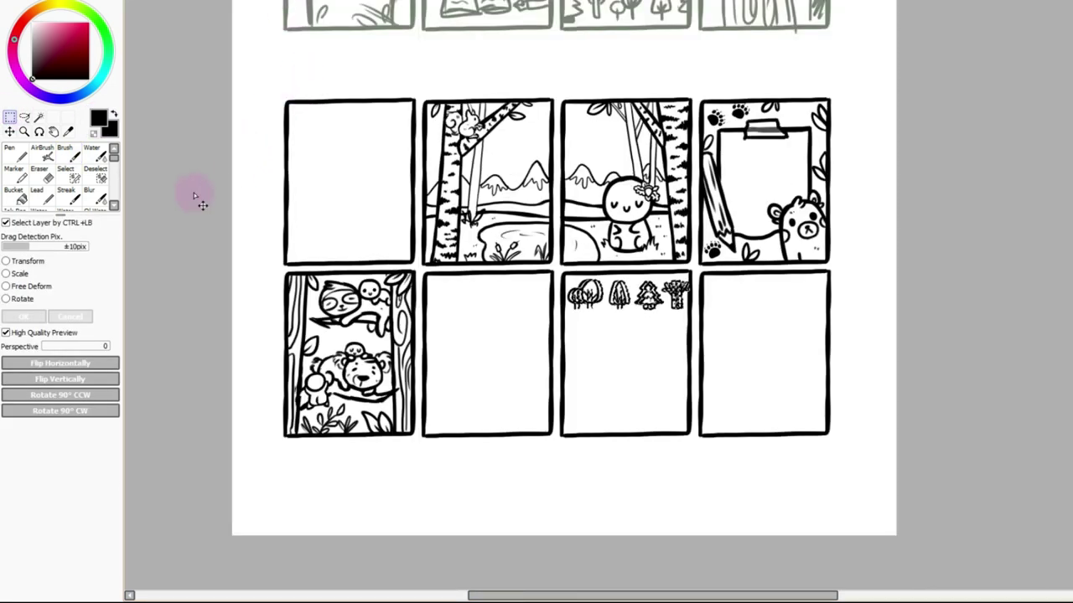
{"action": "key", "text": "ctrl+Right"}
{"action": "key", "text": "ctrl+Right"}
{"action": "key", "text": "ctrl+Right"}
{"action": "key", "text": "ctrl+Right"}
{"action": "key", "text": "ctrl+Right"}
{"action": "key", "text": "ctrl+Right"}
{"action": "key", "text": "ctrl+Right"}
{"action": "key", "text": "ctrl+Right"}
{"action": "key", "text": "ctrl+Right"}
{"action": "key", "text": "ctrl+Right"}
{"action": "key", "text": "ctrl+Right"}
{"action": "key", "text": "ctrl+Right"}
{"action": "key", "text": "ctrl+Right"}
{"action": "key", "text": "ctrl+Right"}
{"action": "key", "text": "ctrl+Right"}
{"action": "key", "text": "ctrl+Right"}
{"action": "key", "text": "ctrl+Right"}
{"action": "key", "text": "ctrl+Right"}
{"action": "key", "text": "ctrl+Right"}
{"action": "key", "text": "ctrl+Right"}
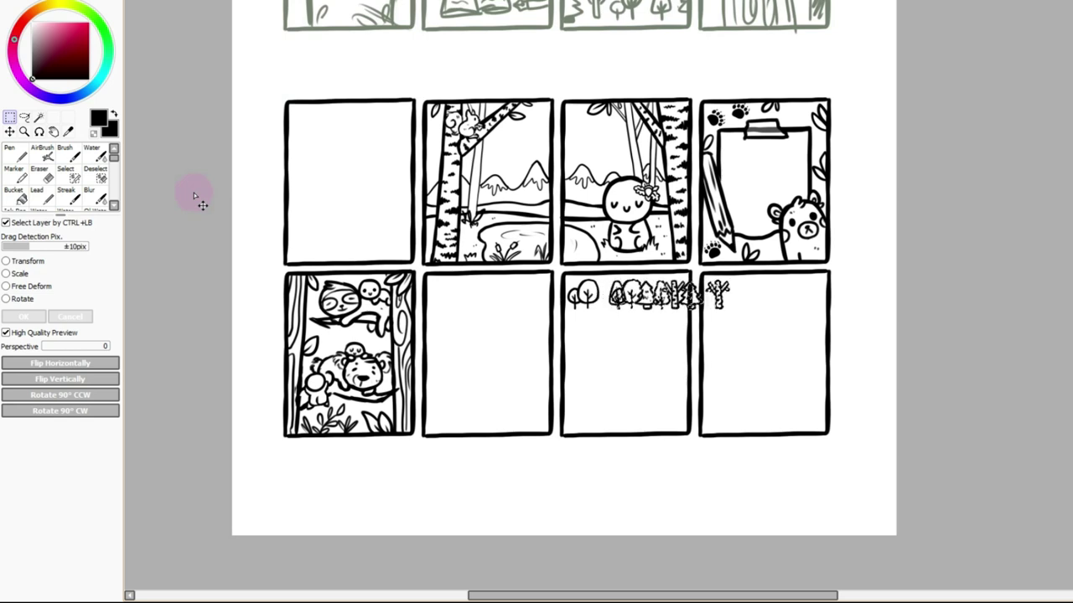
{"action": "key", "text": "ctrl+Right"}
{"action": "key", "text": "ctrl+Right"}
{"action": "key", "text": "ctrl+Right"}
{"action": "key", "text": "ctrl+Right"}
{"action": "key", "text": "ctrl+Right"}
{"action": "key", "text": "ctrl+Right"}
{"action": "key", "text": "ctrl+Right"}
{"action": "key", "text": "ctrl+Right"}
{"action": "key", "text": "ctrl+Right"}
{"action": "key", "text": "ctrl+Right"}
{"action": "key", "text": "ctrl+Right"}
{"action": "key", "text": "ctrl+Right"}
{"action": "key", "text": "ctrl+Right"}
{"action": "key", "text": "ctrl+Right"}
{"action": "key", "text": "ctrl+Right"}
{"action": "key", "text": "ctrl+Right"}
{"action": "key", "text": "ctrl+Right"}
{"action": "key", "text": "ctrl+Right"}
{"action": "key", "text": "ctrl+Right"}
{"action": "key", "text": "ctrl+Right"}
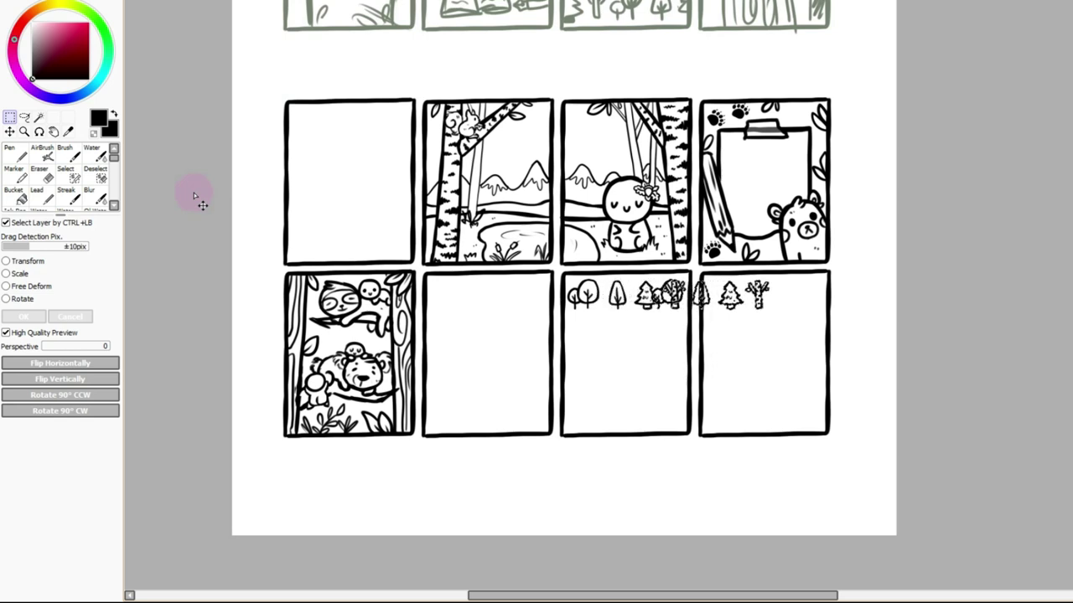
{"action": "left_click_drag", "start_coordinate": [194, 197], "coordinate": [194, 196]}
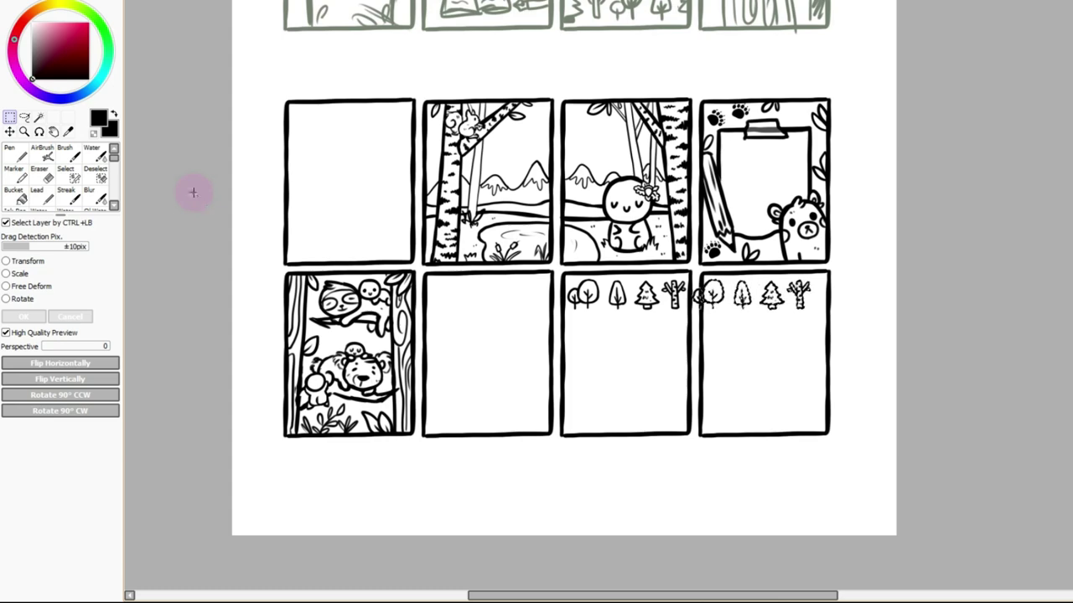
{"action": "key", "text": "ctrl+d"}
Place a copy of the extended tree row beneath the first, offset to the left for a staggered pattern
{"action": "left_click", "coordinate": [300, 2]}
{"action": "left_click", "coordinate": [301, 2]}
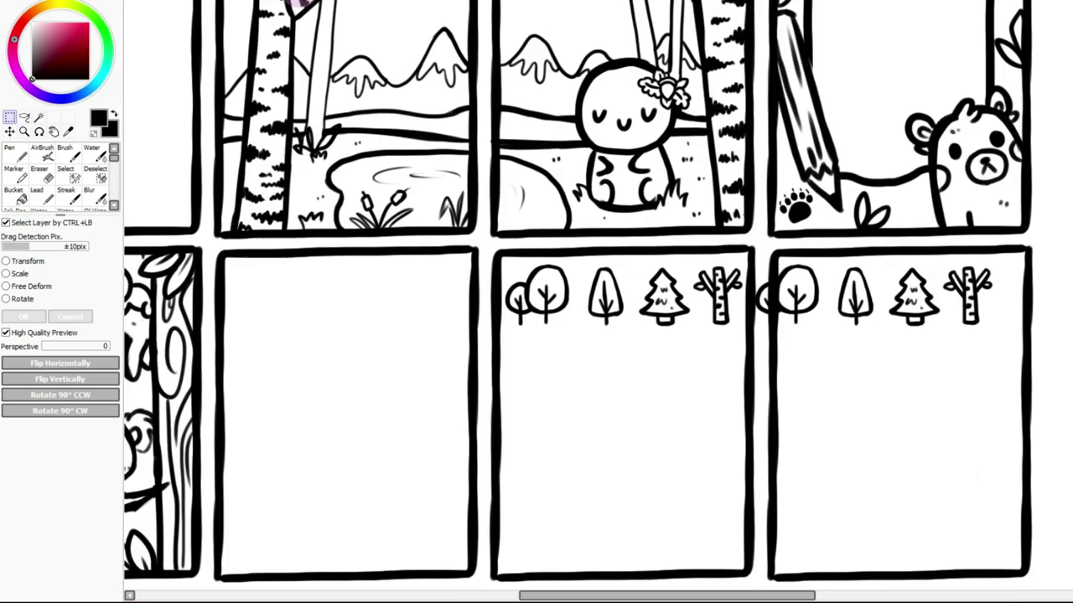
{"action": "left_click", "coordinate": [300, 2]}
{"action": "left_click", "coordinate": [718, 318], "text": "ctrl"}
{"action": "mouse_move", "coordinate": [726, 330]}
{"action": "left_mouse_down"}
{"action": "mouse_move", "coordinate": [567, 374]}
{"action": "mouse_move", "coordinate": [511, 411]}
{"action": "mouse_move", "coordinate": [502, 432]}
{"action": "left_mouse_up"}
{"action": "left_click", "coordinate": [97, 175]}
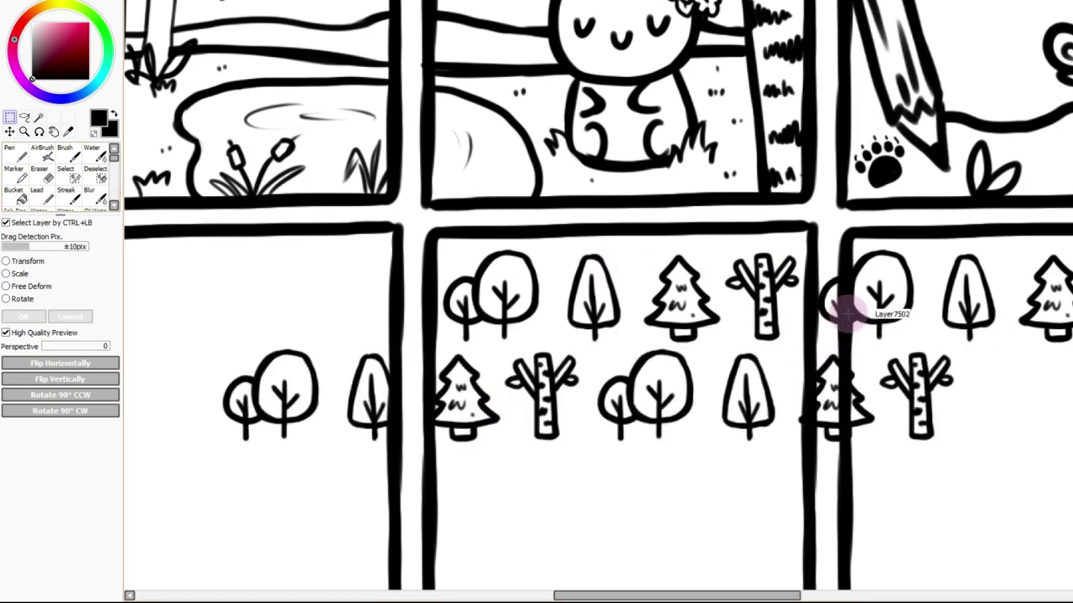
Select the panel's interior and trim the tree pattern to it, removing all trees outside the frame
{"action": "key", "text": "w"}
{"action": "scroll", "coordinate": [855, 299], "scroll_direction": "down", "scroll_amount": 2}
{"action": "left_click", "coordinate": [629, 371]}
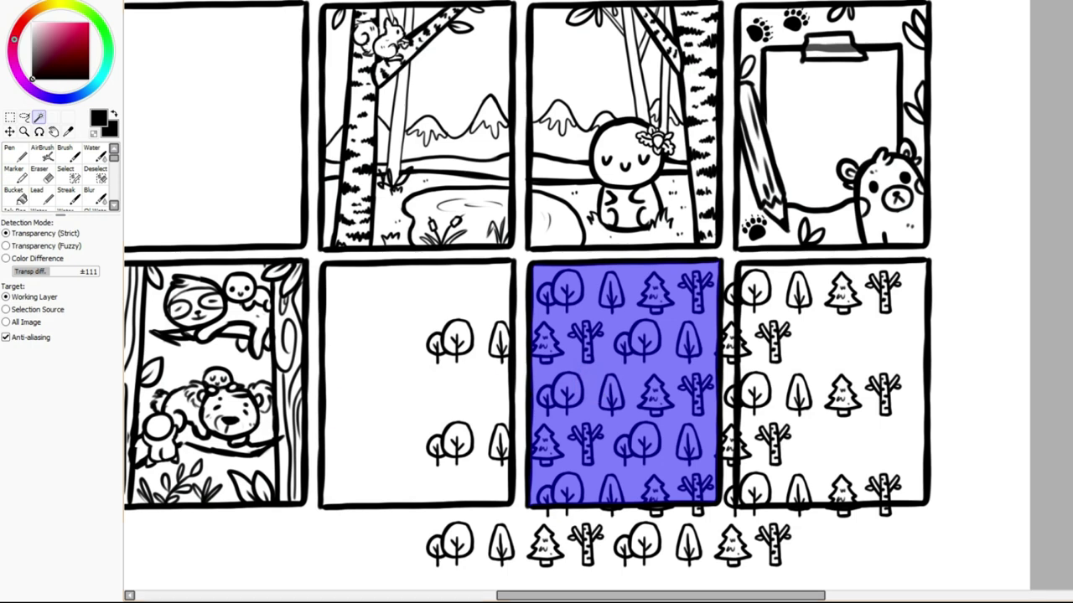
{"action": "key", "text": "ctrl+x"}
{"action": "key", "text": "ctrl+v"}
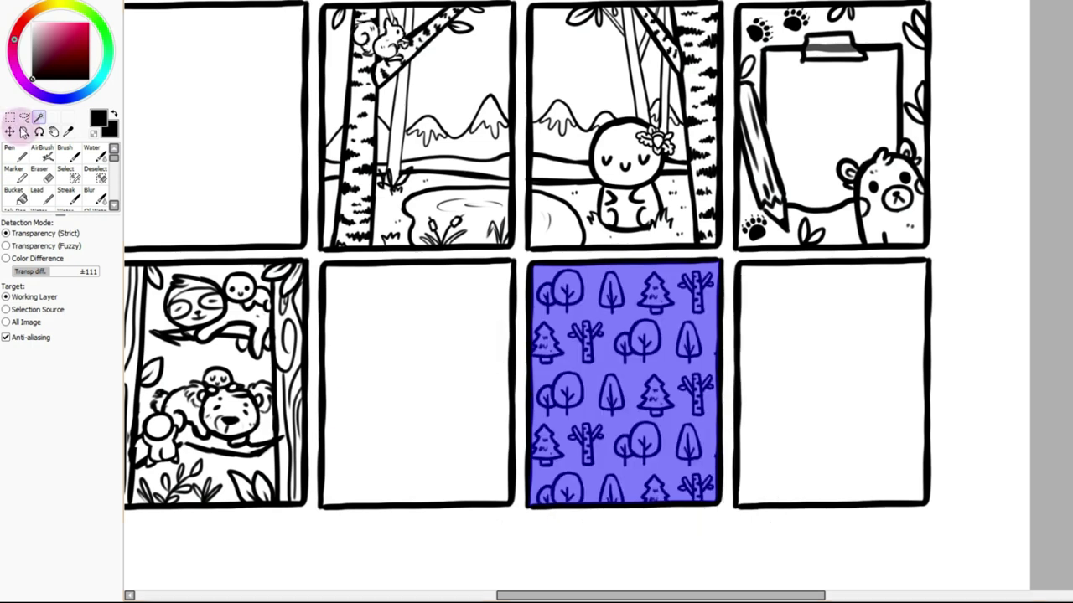
{"action": "left_click", "coordinate": [9, 119]}
{"action": "left_click", "coordinate": [197, 53]}
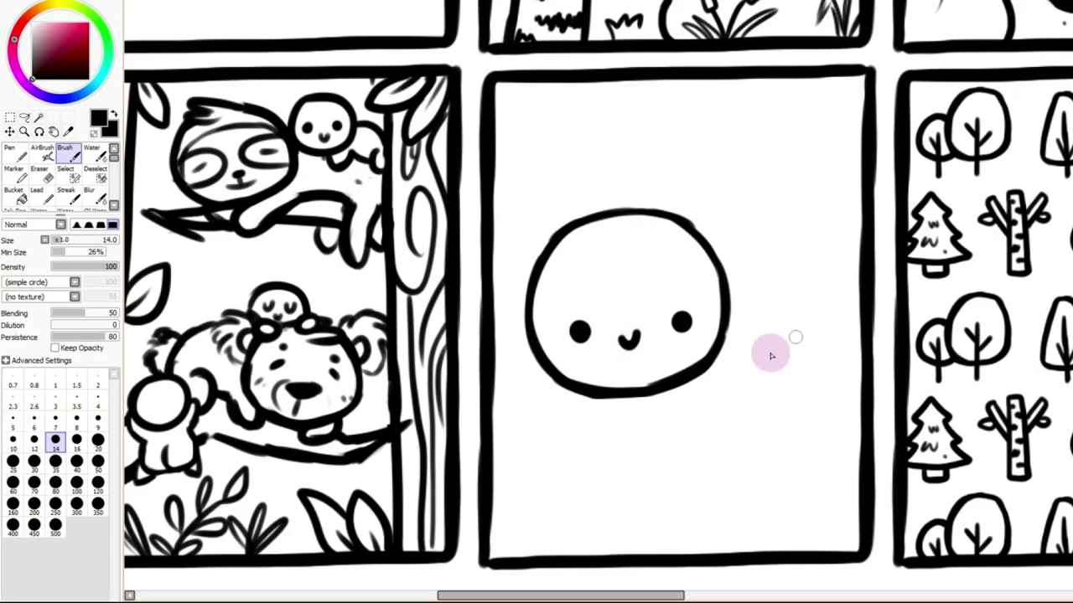
Draw a horizontal tabletop line below the round-headed character, and add cheek marks and body sides reaching down to it
{"action": "left_click_drag", "start_coordinate": [491, 434], "coordinate": [862, 433]}
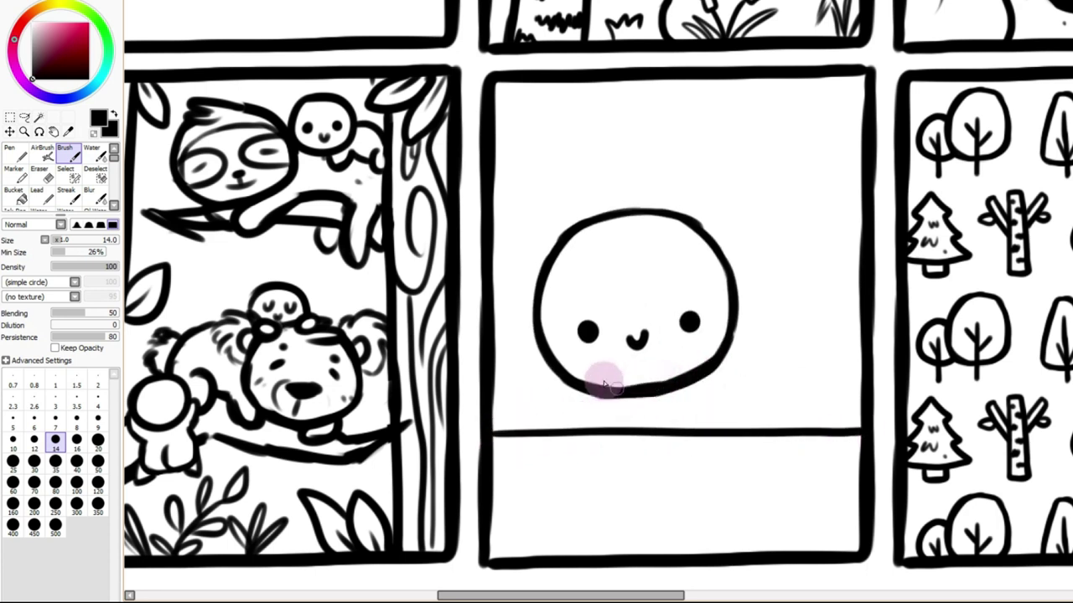
{"action": "left_click_drag", "start_coordinate": [553, 355], "coordinate": [564, 345]}
{"action": "left_click_drag", "start_coordinate": [719, 335], "coordinate": [728, 336]}
{"action": "left_click_drag", "start_coordinate": [582, 396], "coordinate": [573, 432]}
{"action": "left_click_drag", "start_coordinate": [706, 379], "coordinate": [716, 434]}
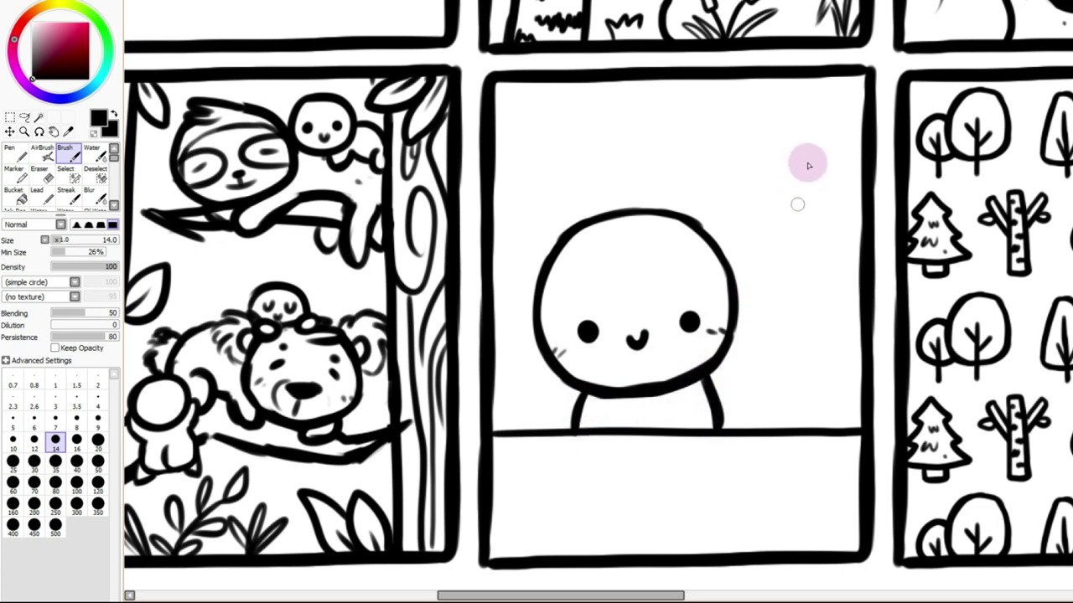
Draw an arched window with a double frame, cut off by the panel's right border
{"action": "mouse_move", "coordinate": [863, 109]}
{"action": "left_mouse_down"}
{"action": "mouse_move", "coordinate": [831, 114]}
{"action": "mouse_move", "coordinate": [790, 153]}
{"action": "mouse_move", "coordinate": [778, 319]}
{"action": "left_mouse_up"}
{"action": "key", "text": "ctrl+z"}
{"action": "mouse_move", "coordinate": [855, 98]}
{"action": "left_mouse_down"}
{"action": "mouse_move", "coordinate": [809, 114]}
{"action": "mouse_move", "coordinate": [774, 158]}
{"action": "mouse_move", "coordinate": [769, 258]}
{"action": "mouse_move", "coordinate": [771, 323]}
{"action": "mouse_move", "coordinate": [866, 328]}
{"action": "left_mouse_up"}
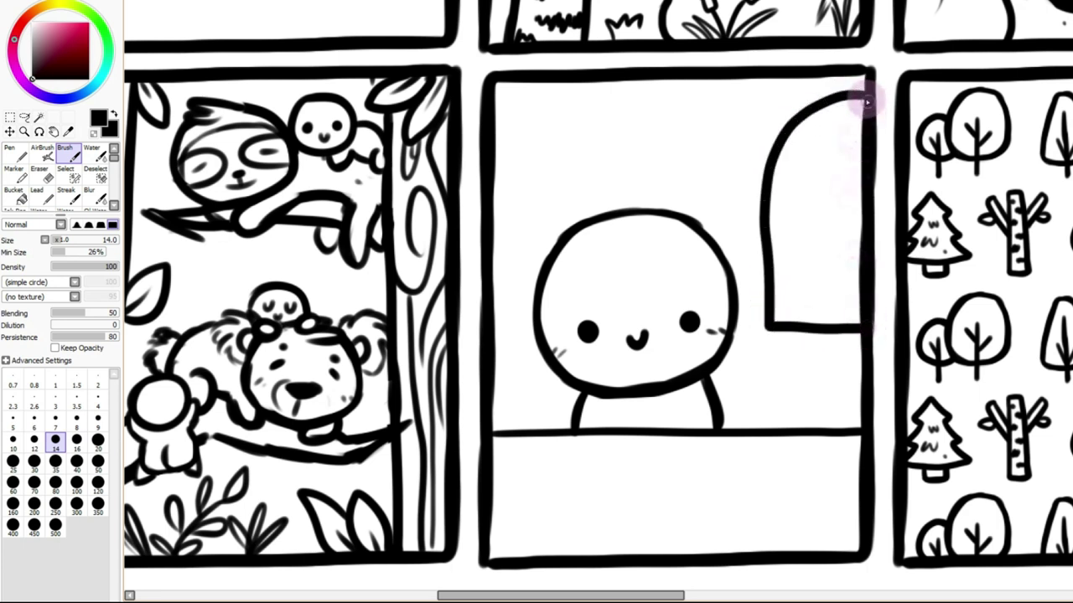
{"action": "mouse_move", "coordinate": [867, 93]}
{"action": "left_mouse_down"}
{"action": "mouse_move", "coordinate": [797, 132]}
{"action": "mouse_move", "coordinate": [818, 107]}
{"action": "mouse_move", "coordinate": [798, 144]}
{"action": "mouse_move", "coordinate": [869, 99]}
{"action": "mouse_move", "coordinate": [786, 134]}
{"action": "mouse_move", "coordinate": [771, 249]}
{"action": "mouse_move", "coordinate": [771, 196]}
{"action": "mouse_move", "coordinate": [773, 321]}
{"action": "mouse_move", "coordinate": [770, 238]}
{"action": "mouse_move", "coordinate": [776, 265]}
{"action": "left_mouse_up"}
{"action": "mouse_move", "coordinate": [864, 121]}
{"action": "left_mouse_down"}
{"action": "mouse_move", "coordinate": [836, 120]}
{"action": "mouse_move", "coordinate": [794, 159]}
{"action": "mouse_move", "coordinate": [784, 302]}
{"action": "left_mouse_up"}
{"action": "key", "text": "ctrl+z"}
{"action": "mouse_move", "coordinate": [867, 109]}
{"action": "left_mouse_down"}
{"action": "mouse_move", "coordinate": [807, 149]}
{"action": "mouse_move", "coordinate": [793, 196]}
{"action": "mouse_move", "coordinate": [796, 181]}
{"action": "mouse_move", "coordinate": [794, 302]}
{"action": "mouse_move", "coordinate": [793, 285]}
{"action": "mouse_move", "coordinate": [849, 314]}
{"action": "left_mouse_up"}
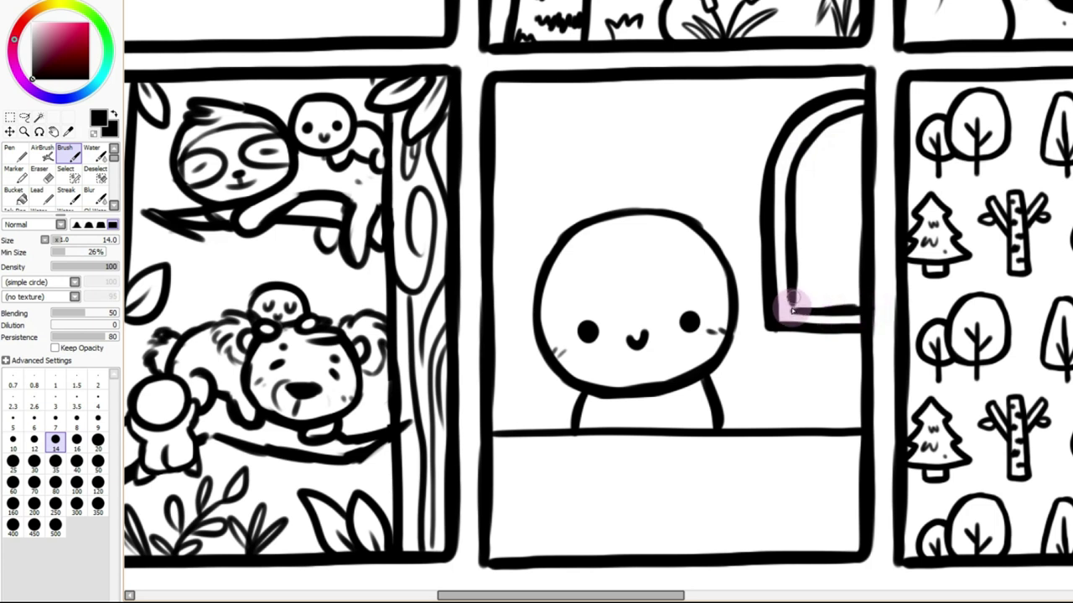
{"action": "mouse_move", "coordinate": [745, 144]}
{"action": "left_mouse_down"}
{"action": "mouse_move", "coordinate": [675, 149]}
{"action": "mouse_move", "coordinate": [690, 135]}
{"action": "mouse_move", "coordinate": [691, 161]}
{"action": "left_mouse_up"}
{"action": "key", "text": "ctrl+z"}
{"action": "key", "text": "ctrl+z"}
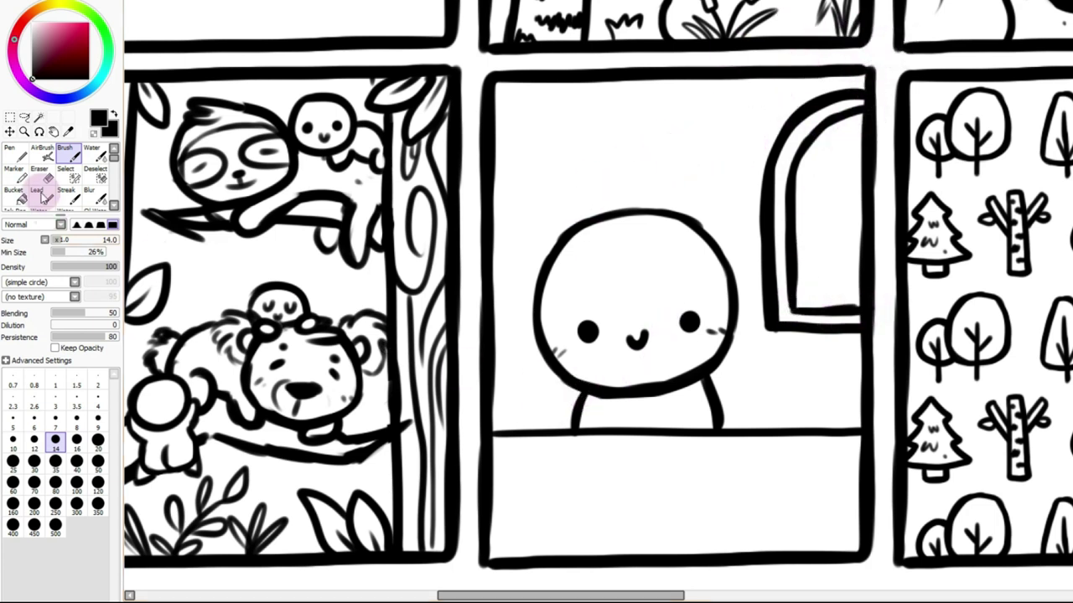
{"action": "left_click", "coordinate": [39, 174]}
{"action": "left_click", "coordinate": [98, 466]}
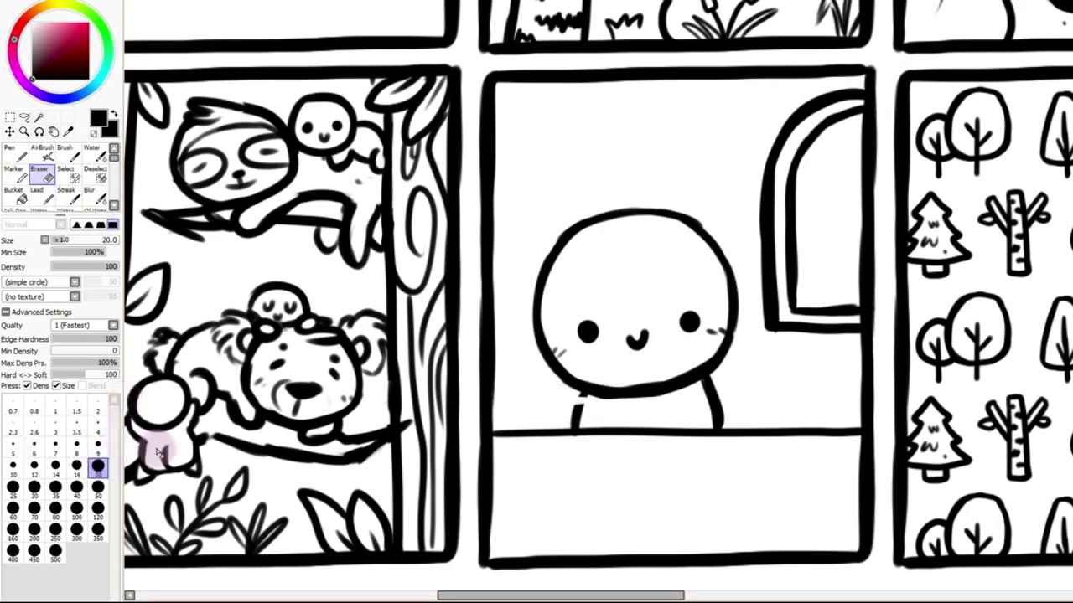
{"action": "left_click", "coordinate": [67, 154]}
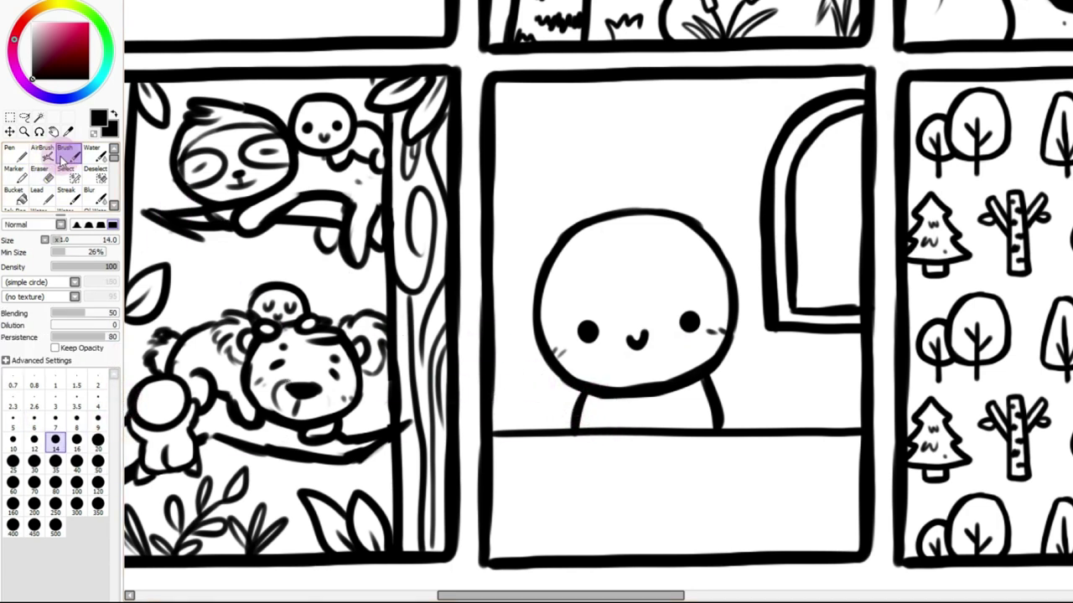
Draw the character's two bent arms with the hands resting over the table edge
{"action": "mouse_move", "coordinate": [582, 395]}
{"action": "left_mouse_down"}
{"action": "mouse_move", "coordinate": [554, 428]}
{"action": "mouse_move", "coordinate": [602, 415]}
{"action": "mouse_move", "coordinate": [589, 445]}
{"action": "mouse_move", "coordinate": [548, 422]}
{"action": "left_mouse_up"}
{"action": "mouse_move", "coordinate": [712, 384]}
{"action": "left_mouse_down"}
{"action": "mouse_move", "coordinate": [737, 398]}
{"action": "mouse_move", "coordinate": [695, 457]}
{"action": "mouse_move", "coordinate": [729, 417]}
{"action": "left_mouse_up"}
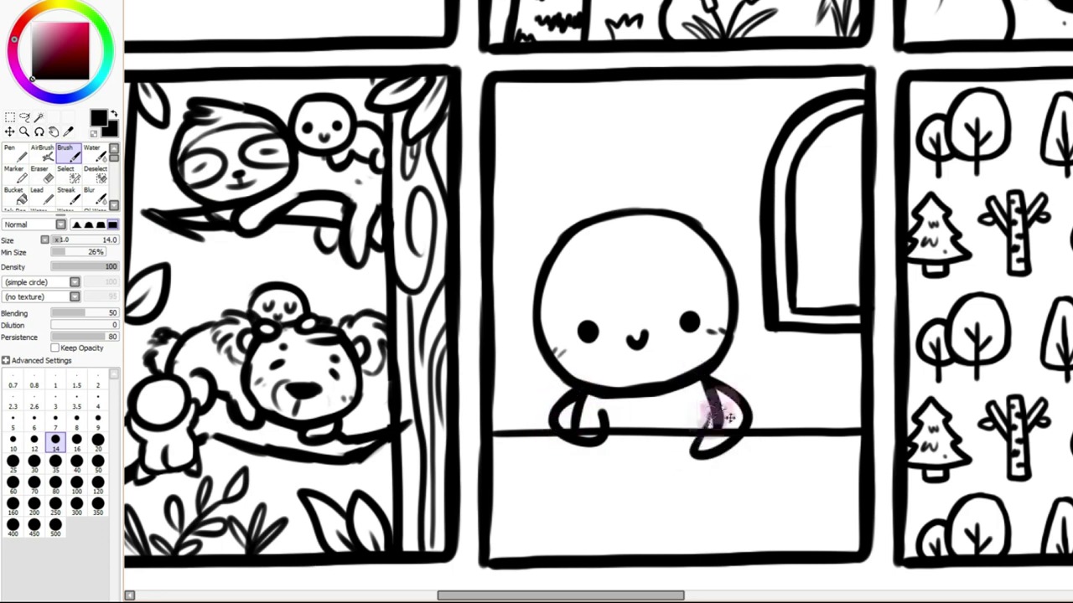
{"action": "key", "text": "ctrl+z"}
{"action": "key", "text": "ctrl+z"}
{"action": "mouse_move", "coordinate": [710, 381]}
{"action": "left_mouse_down"}
{"action": "mouse_move", "coordinate": [725, 448]}
{"action": "mouse_move", "coordinate": [695, 452]}
{"action": "left_mouse_up"}
{"action": "mouse_move", "coordinate": [713, 409]}
{"action": "left_mouse_down"}
{"action": "mouse_move", "coordinate": [707, 457]}
{"action": "mouse_move", "coordinate": [749, 411]}
{"action": "left_mouse_up"}
{"action": "key", "text": "ctrl+z"}
{"action": "mouse_move", "coordinate": [709, 372]}
{"action": "left_mouse_down"}
{"action": "mouse_move", "coordinate": [746, 407]}
{"action": "mouse_move", "coordinate": [700, 442]}
{"action": "left_mouse_up"}
{"action": "mouse_move", "coordinate": [708, 396]}
{"action": "left_mouse_down"}
{"action": "mouse_move", "coordinate": [707, 439]}
{"action": "mouse_move", "coordinate": [746, 407]}
{"action": "mouse_move", "coordinate": [730, 385]}
{"action": "mouse_move", "coordinate": [748, 417]}
{"action": "left_mouse_up"}
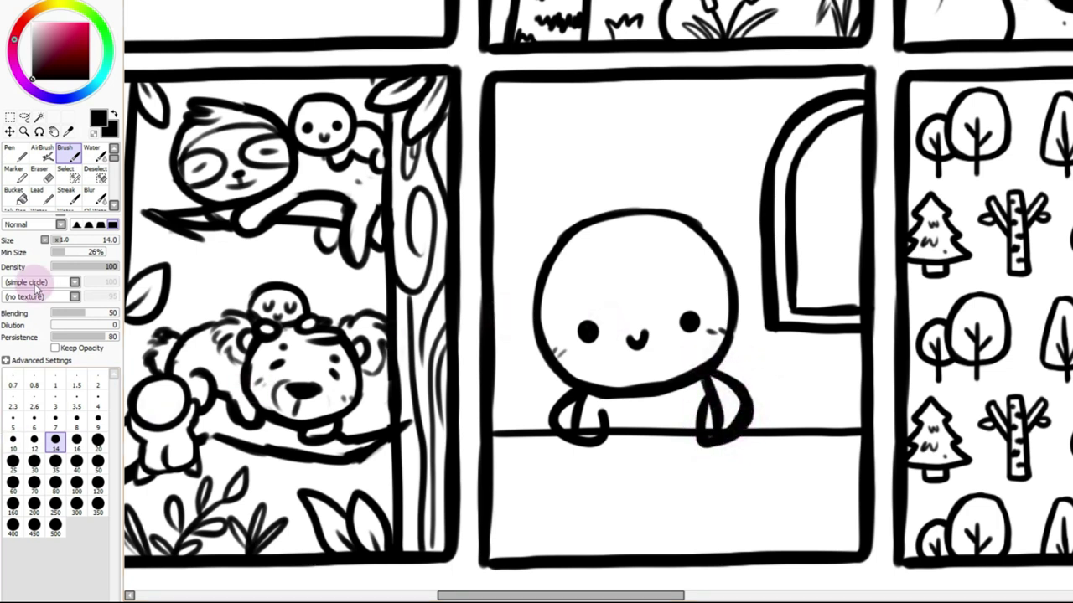
Erase the body and table lines crossing the arms and hands using the Eraser at size 20
{"action": "left_click", "coordinate": [41, 175]}
{"action": "left_click", "coordinate": [97, 466]}
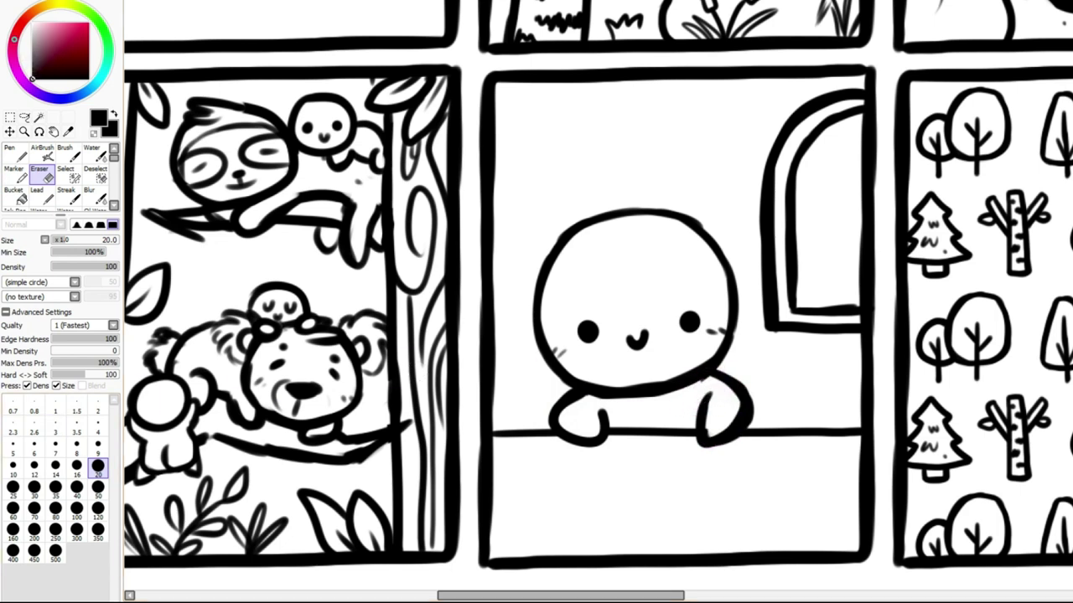
{"action": "key", "text": "n"}
{"action": "key", "text": "e"}
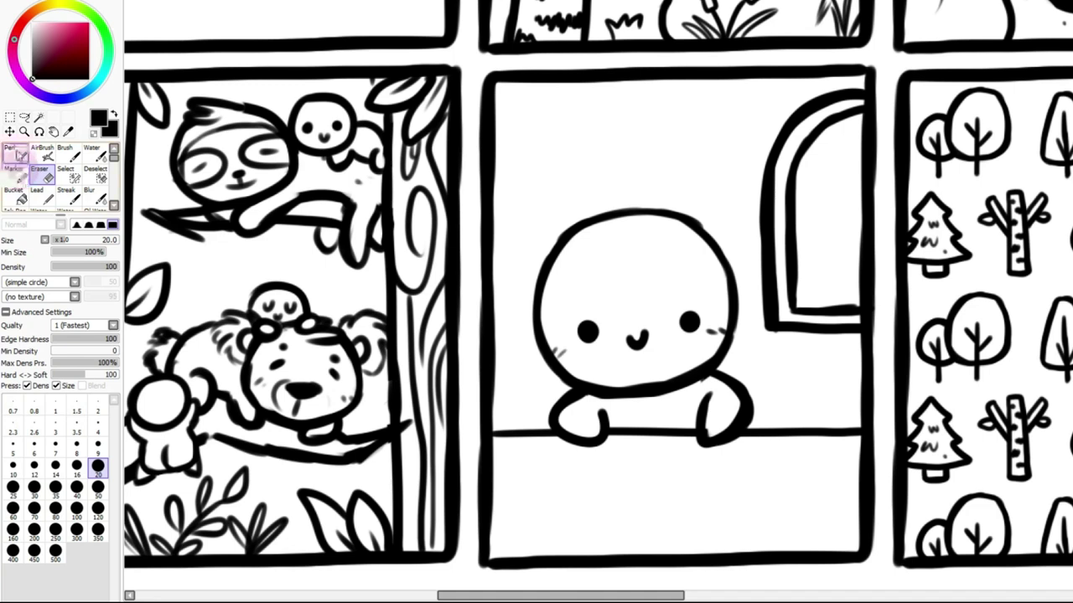
Draw an open book with a centre fold on the table below the character's hands using the Brush
{"action": "left_click", "coordinate": [19, 155]}
{"action": "left_click", "coordinate": [73, 157]}
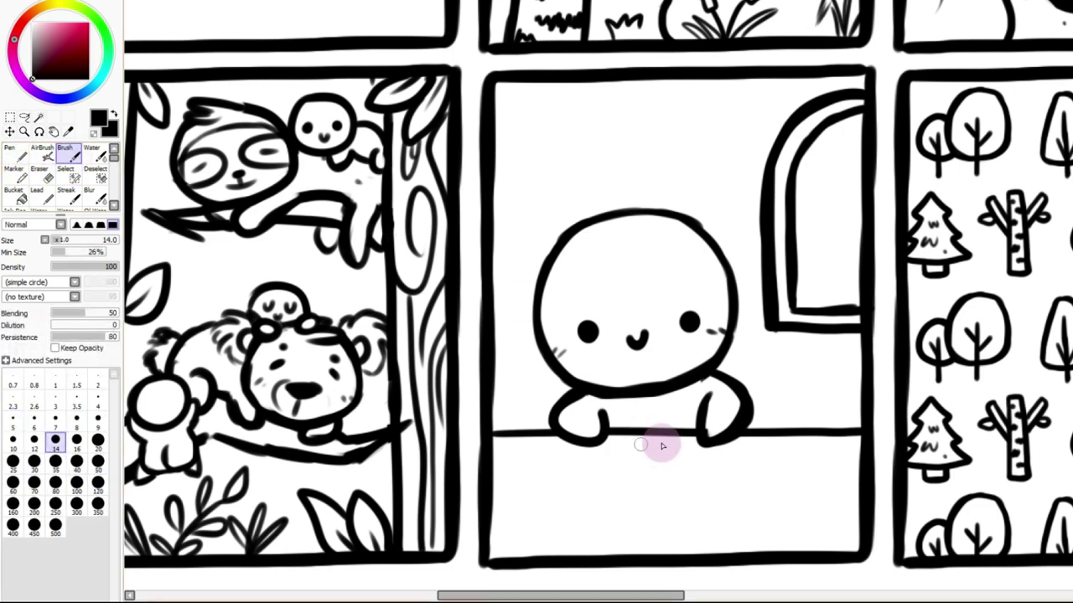
{"action": "left_click_drag", "start_coordinate": [655, 453], "coordinate": [562, 461]}
{"action": "key", "text": "ctrl+z"}
{"action": "mouse_move", "coordinate": [655, 447]}
{"action": "left_mouse_down"}
{"action": "mouse_move", "coordinate": [561, 453]}
{"action": "mouse_move", "coordinate": [545, 514]}
{"action": "mouse_move", "coordinate": [638, 518]}
{"action": "mouse_move", "coordinate": [664, 494]}
{"action": "mouse_move", "coordinate": [660, 457]}
{"action": "mouse_move", "coordinate": [654, 514]}
{"action": "mouse_move", "coordinate": [677, 462]}
{"action": "mouse_move", "coordinate": [661, 453]}
{"action": "mouse_move", "coordinate": [688, 444]}
{"action": "mouse_move", "coordinate": [702, 445]}
{"action": "mouse_move", "coordinate": [659, 453]}
{"action": "mouse_move", "coordinate": [652, 523]}
{"action": "mouse_move", "coordinate": [752, 508]}
{"action": "left_mouse_up"}
{"action": "left_click_drag", "start_coordinate": [729, 445], "coordinate": [758, 511]}
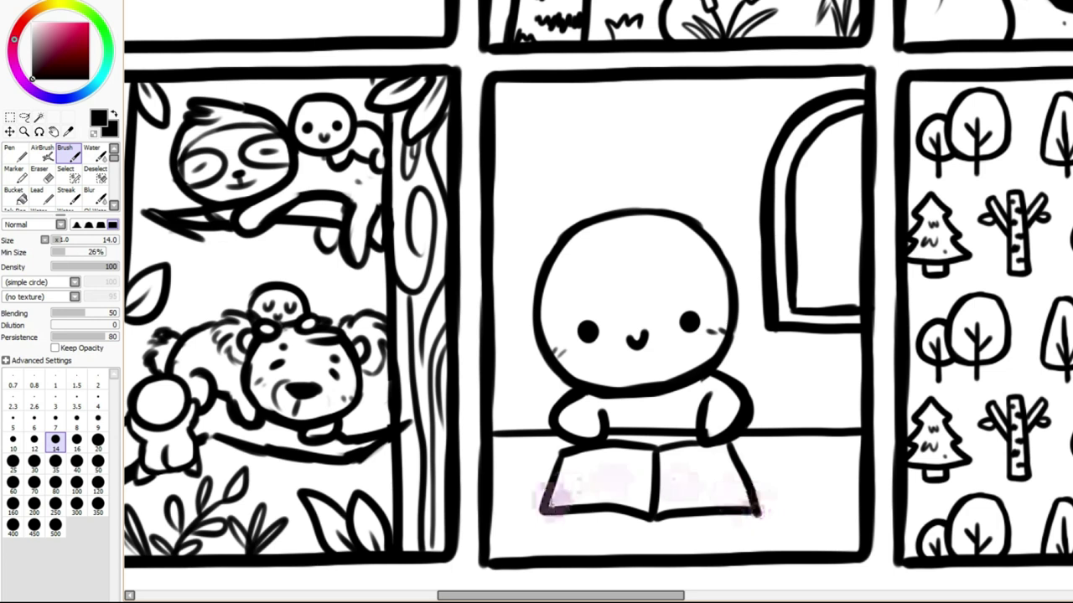
Draw the book's page thickness below both pages, a side tab and a small stamp on the right page with the Brush at size 14
{"action": "left_click_drag", "start_coordinate": [545, 541], "coordinate": [755, 535]}
{"action": "mouse_move", "coordinate": [549, 474]}
{"action": "left_mouse_down"}
{"action": "mouse_move", "coordinate": [543, 500]}
{"action": "mouse_move", "coordinate": [615, 525]}
{"action": "left_mouse_up"}
{"action": "left_click_drag", "start_coordinate": [686, 520], "coordinate": [731, 518]}
{"action": "left_click_drag", "start_coordinate": [668, 495], "coordinate": [729, 494]}
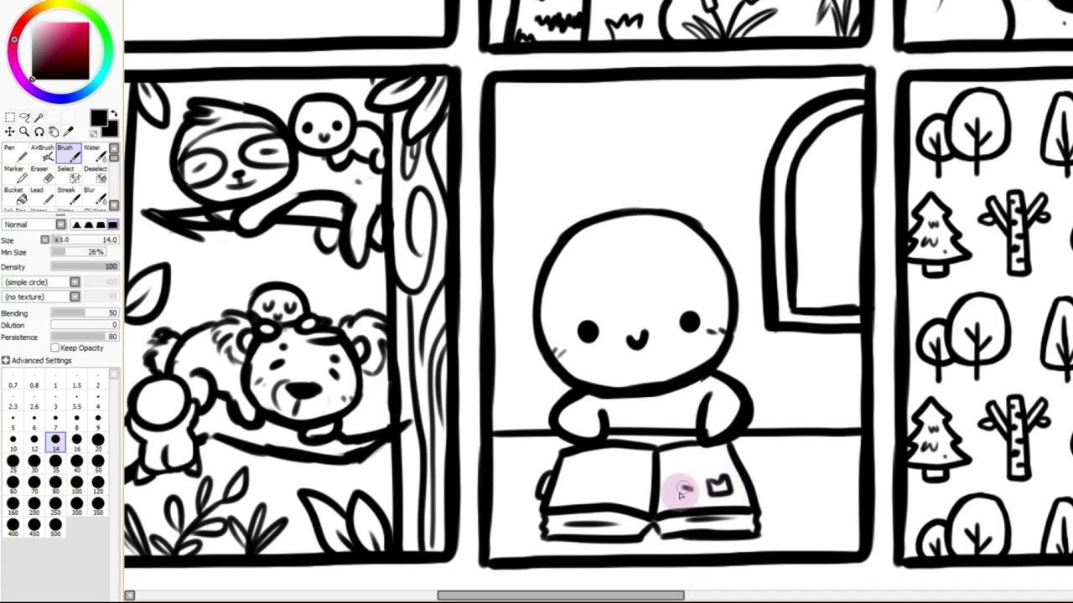
Fill both pages of the open book with wavy text lines and small dots beside the centre fold
{"action": "left_click_drag", "start_coordinate": [673, 474], "coordinate": [718, 460]}
{"action": "left_click", "coordinate": [638, 474]}
{"action": "left_click", "coordinate": [643, 464]}
{"action": "left_click_drag", "start_coordinate": [622, 488], "coordinate": [596, 489]}
{"action": "left_click_drag", "start_coordinate": [574, 477], "coordinate": [619, 471]}
{"action": "left_click_drag", "start_coordinate": [595, 463], "coordinate": [630, 460]}
{"action": "left_click", "coordinate": [583, 462]}
{"action": "left_click", "coordinate": [641, 463]}
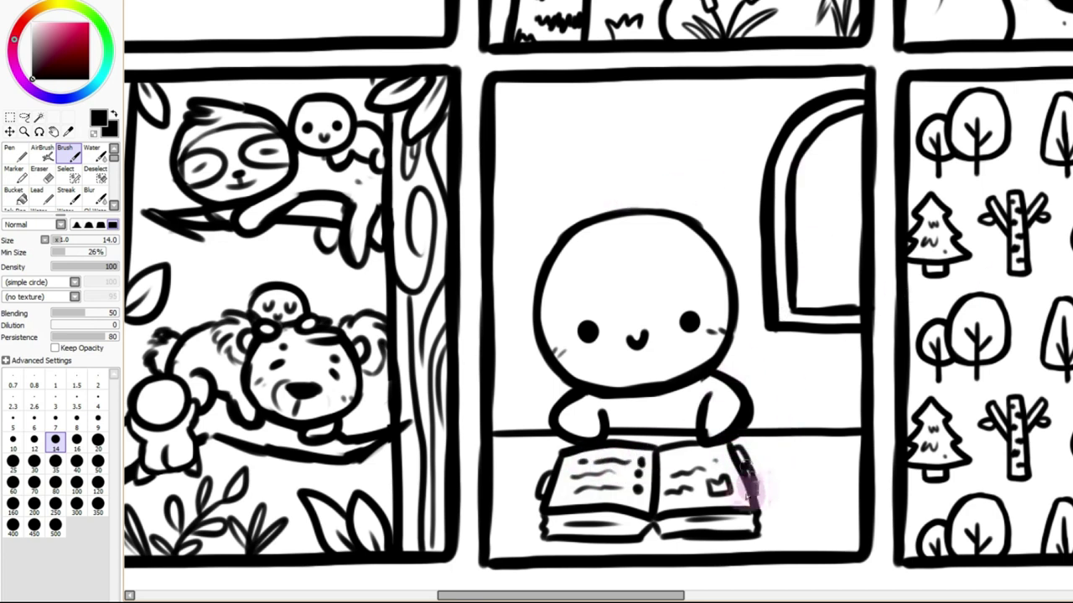
Draw a fountain pen on the table beside the book, cut off by the panel border, detailing the nib with the Brush at size 10
{"action": "mouse_move", "coordinate": [814, 487]}
{"action": "left_mouse_down"}
{"action": "mouse_move", "coordinate": [838, 491]}
{"action": "mouse_move", "coordinate": [861, 524]}
{"action": "mouse_move", "coordinate": [788, 505]}
{"action": "left_mouse_up"}
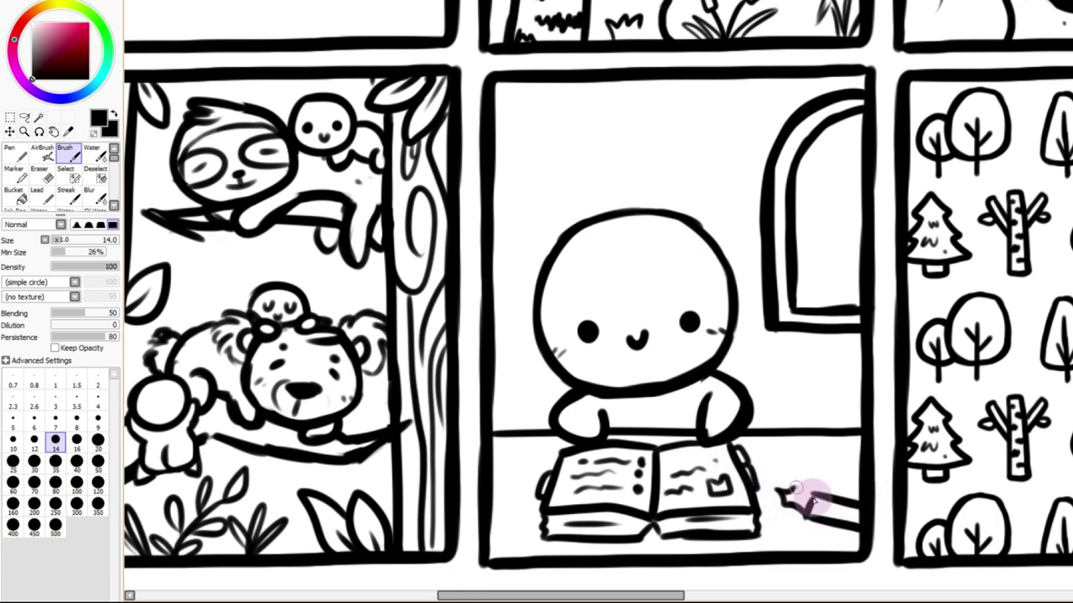
{"action": "left_click", "coordinate": [305, 1]}
{"action": "left_click", "coordinate": [411, 1]}
{"action": "left_click", "coordinate": [411, 1]}
{"action": "left_click_drag", "start_coordinate": [1071, 268], "coordinate": [1071, 333]}
{"action": "left_click", "coordinate": [411, 1]}
{"action": "left_click", "coordinate": [410, 1]}
{"action": "left_click", "coordinate": [411, 1]}
{"action": "left_click", "coordinate": [16, 442]}
{"action": "mouse_move", "coordinate": [711, 427]}
{"action": "left_mouse_down"}
{"action": "mouse_move", "coordinate": [714, 364]}
{"action": "mouse_move", "coordinate": [751, 395]}
{"action": "mouse_move", "coordinate": [716, 372]}
{"action": "mouse_move", "coordinate": [746, 398]}
{"action": "mouse_move", "coordinate": [742, 424]}
{"action": "mouse_move", "coordinate": [714, 439]}
{"action": "mouse_move", "coordinate": [748, 410]}
{"action": "mouse_move", "coordinate": [743, 399]}
{"action": "mouse_move", "coordinate": [755, 411]}
{"action": "mouse_move", "coordinate": [730, 415]}
{"action": "mouse_move", "coordinate": [740, 447]}
{"action": "mouse_move", "coordinate": [760, 411]}
{"action": "mouse_move", "coordinate": [741, 455]}
{"action": "mouse_move", "coordinate": [768, 460]}
{"action": "left_mouse_up"}
{"action": "key", "text": "ctrl+z"}
{"action": "key", "text": "ctrl+z"}
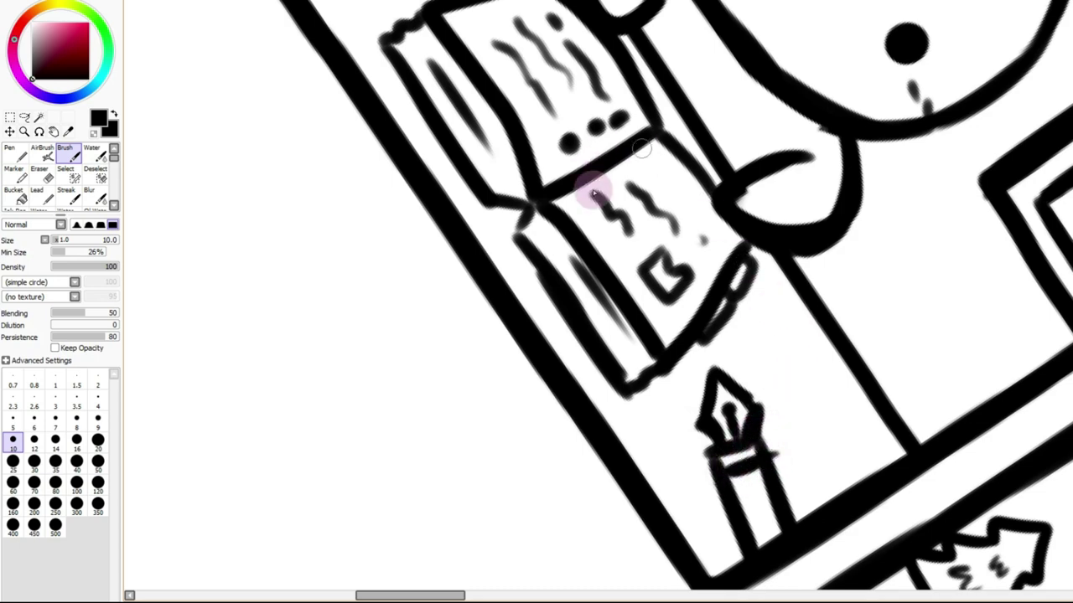
Erase a gap in the table edge line above the fountain pen using the Eraser at size 20
{"action": "left_click", "coordinate": [408, 0]}
{"action": "left_click", "coordinate": [296, 0]}
{"action": "left_click", "coordinate": [296, 0]}
{"action": "left_click", "coordinate": [296, 0]}
{"action": "left_click", "coordinate": [310, 0]}
{"action": "left_click", "coordinate": [311, 0]}
{"action": "key", "text": "ctrl+plus"}
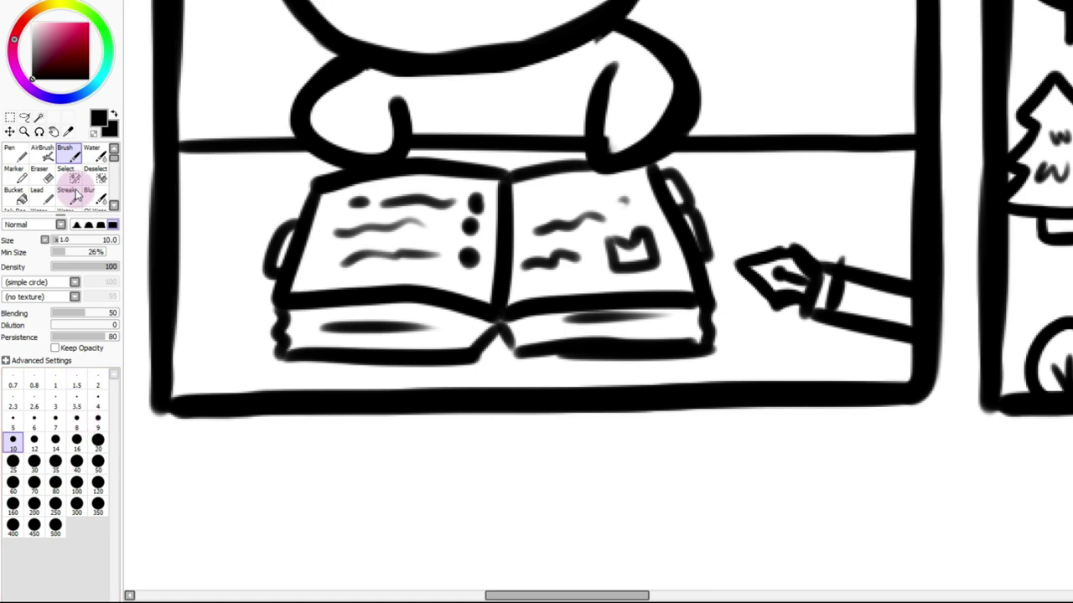
{"action": "left_click", "coordinate": [39, 171]}
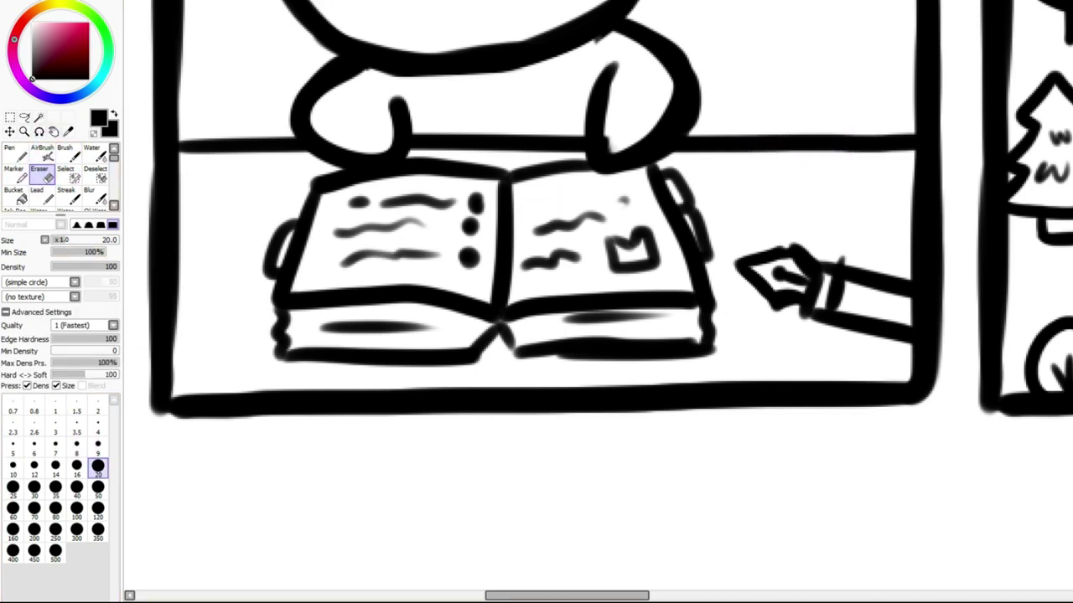
{"action": "mouse_move", "coordinate": [824, 159]}
{"action": "left_mouse_down"}
{"action": "mouse_move", "coordinate": [762, 149]}
{"action": "mouse_move", "coordinate": [847, 143]}
{"action": "left_mouse_up"}
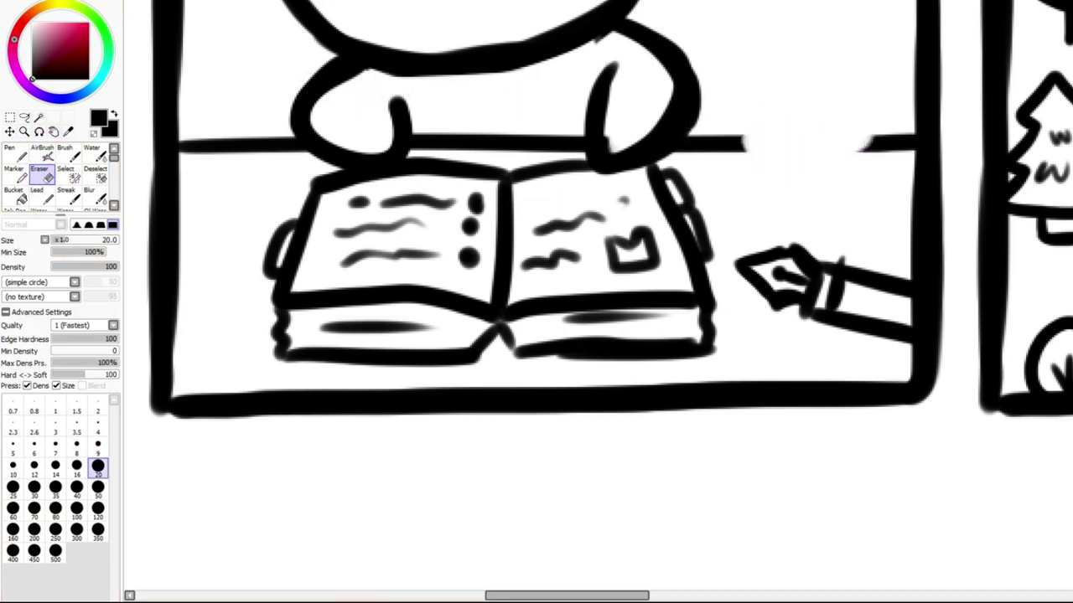
Draw the body and sloped shoulders of an ink bottle in the table-line gap with the Brush at size 10
{"action": "left_click", "coordinate": [67, 151]}
{"action": "left_click", "coordinate": [56, 439]}
{"action": "scroll", "coordinate": [351, 429], "scroll_direction": "up", "scroll_amount": 5}
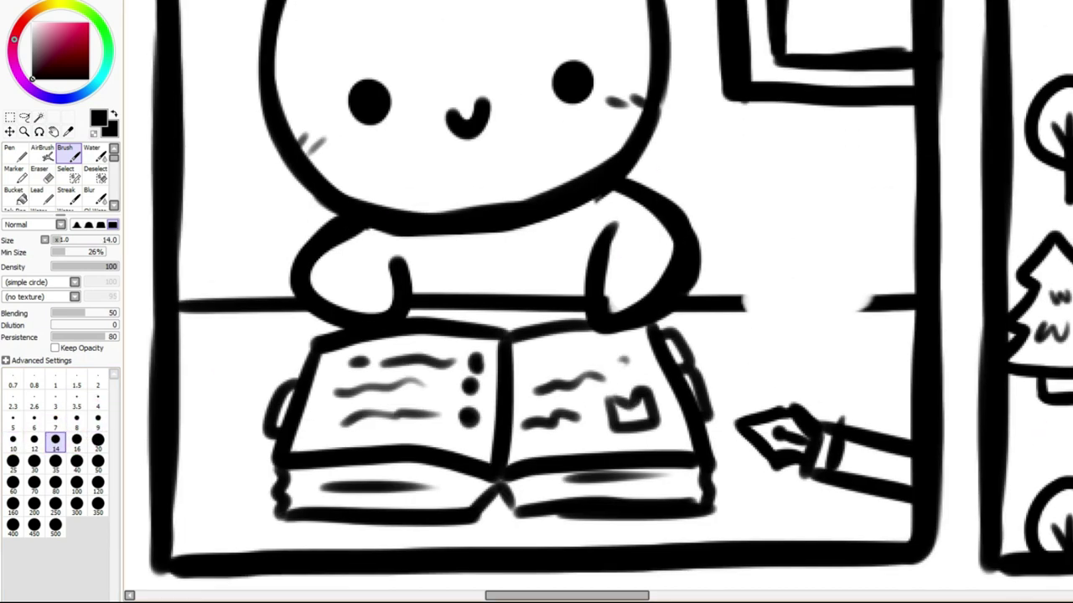
{"action": "left_click", "coordinate": [13, 440]}
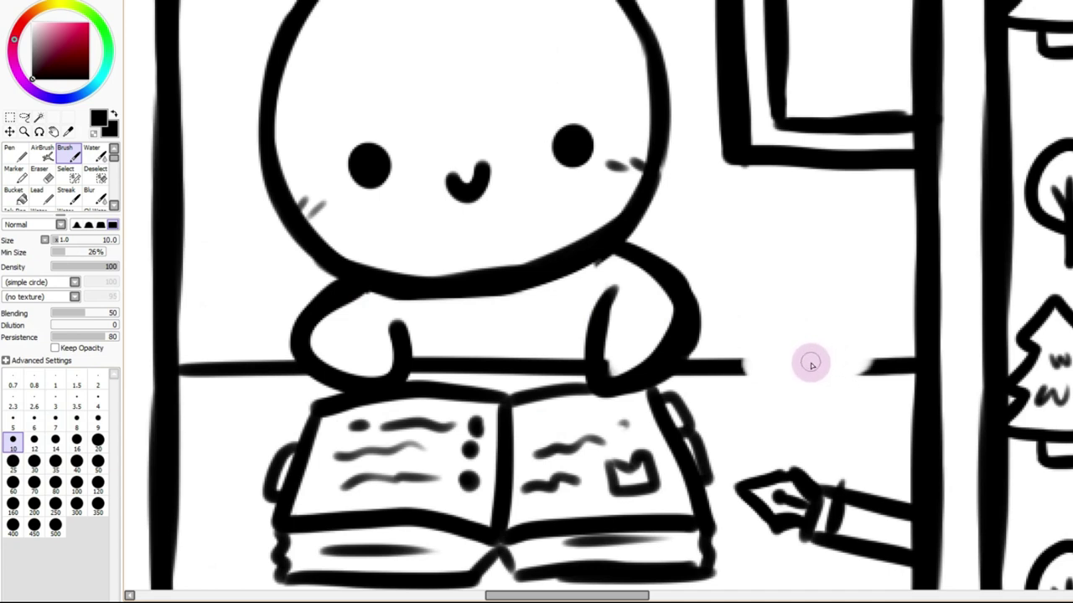
{"action": "mouse_move", "coordinate": [743, 342]}
{"action": "left_mouse_down"}
{"action": "mouse_move", "coordinate": [751, 412]}
{"action": "mouse_move", "coordinate": [828, 418]}
{"action": "mouse_move", "coordinate": [816, 422]}
{"action": "mouse_move", "coordinate": [847, 417]}
{"action": "left_mouse_up"}
{"action": "left_click_drag", "start_coordinate": [859, 335], "coordinate": [863, 398]}
{"action": "left_click_drag", "start_coordinate": [864, 359], "coordinate": [850, 415]}
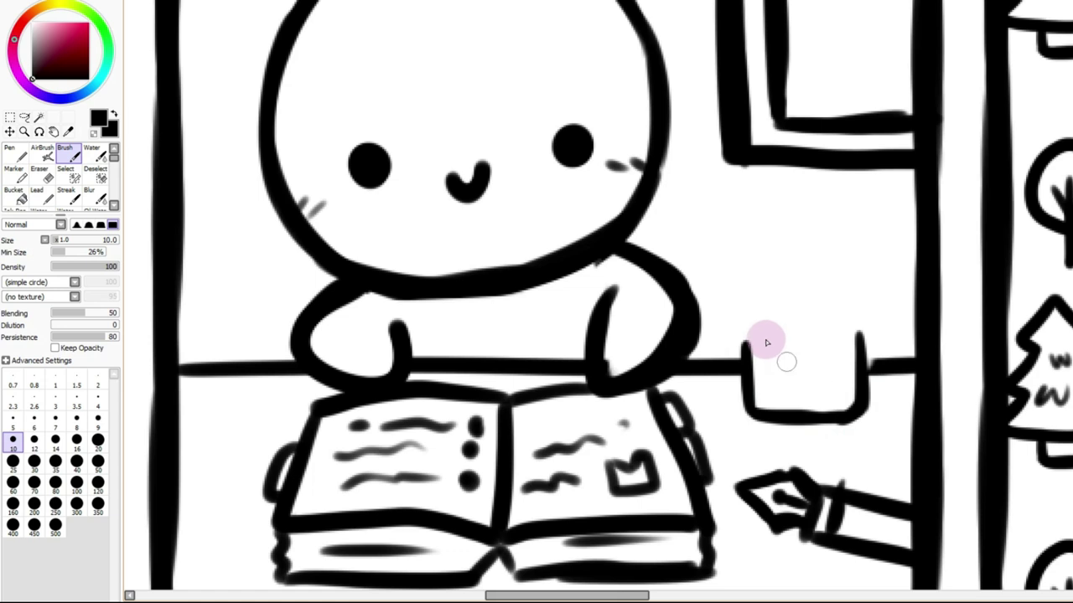
{"action": "left_click_drag", "start_coordinate": [745, 344], "coordinate": [762, 329]}
{"action": "left_click_drag", "start_coordinate": [841, 329], "coordinate": [860, 338]}
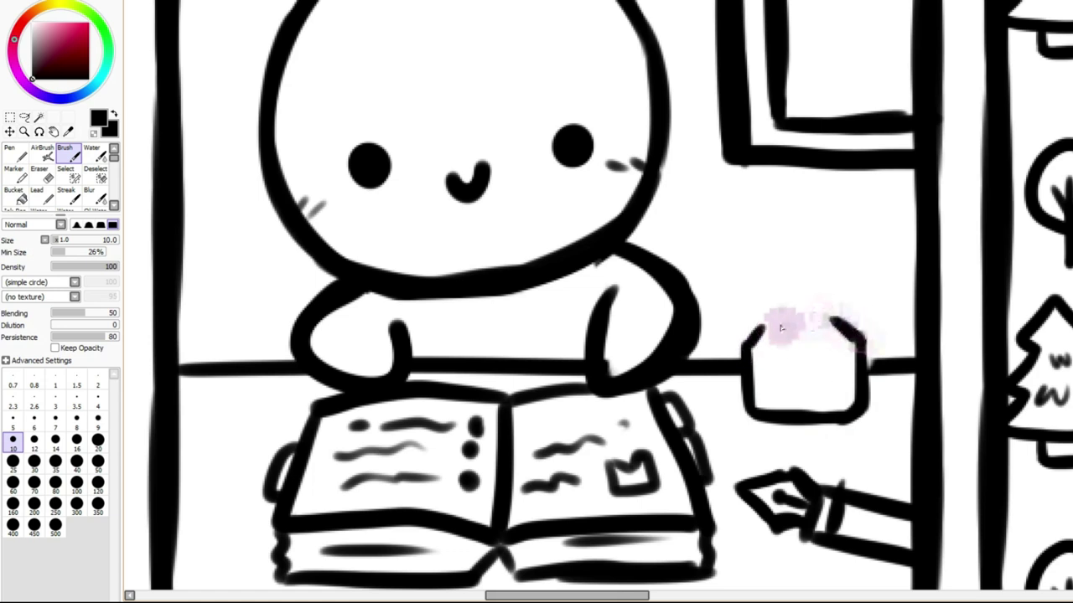
{"action": "left_click_drag", "start_coordinate": [770, 323], "coordinate": [824, 317]}
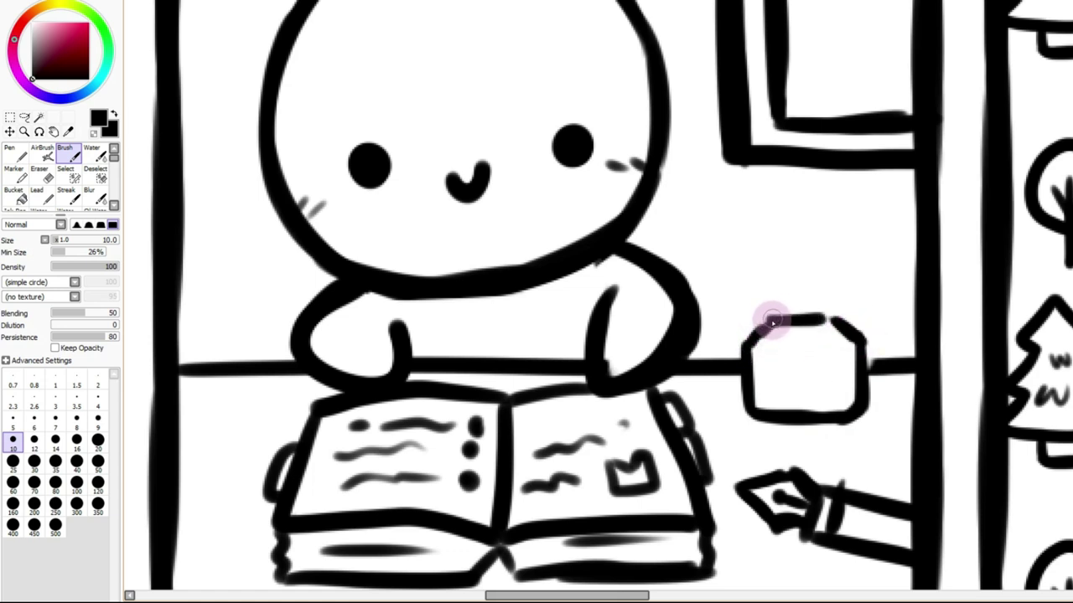
Add a lettered label to the front of the ink bottle and a cap on its neck
{"action": "left_click_drag", "start_coordinate": [774, 361], "coordinate": [849, 388]}
{"action": "key", "text": "ctrl+z"}
{"action": "mouse_move", "coordinate": [776, 361]}
{"action": "left_mouse_down"}
{"action": "mouse_move", "coordinate": [825, 355]}
{"action": "mouse_move", "coordinate": [833, 387]}
{"action": "mouse_move", "coordinate": [773, 392]}
{"action": "mouse_move", "coordinate": [833, 392]}
{"action": "mouse_move", "coordinate": [820, 374]}
{"action": "mouse_move", "coordinate": [834, 386]}
{"action": "left_mouse_up"}
{"action": "mouse_move", "coordinate": [770, 319]}
{"action": "left_mouse_down"}
{"action": "mouse_move", "coordinate": [832, 309]}
{"action": "mouse_move", "coordinate": [829, 318]}
{"action": "mouse_move", "coordinate": [810, 306]}
{"action": "mouse_move", "coordinate": [819, 312]}
{"action": "left_mouse_up"}
{"action": "left_click_drag", "start_coordinate": [804, 372], "coordinate": [827, 379]}
{"action": "scroll", "coordinate": [285, 2], "scroll_direction": "down", "scroll_amount": 5}
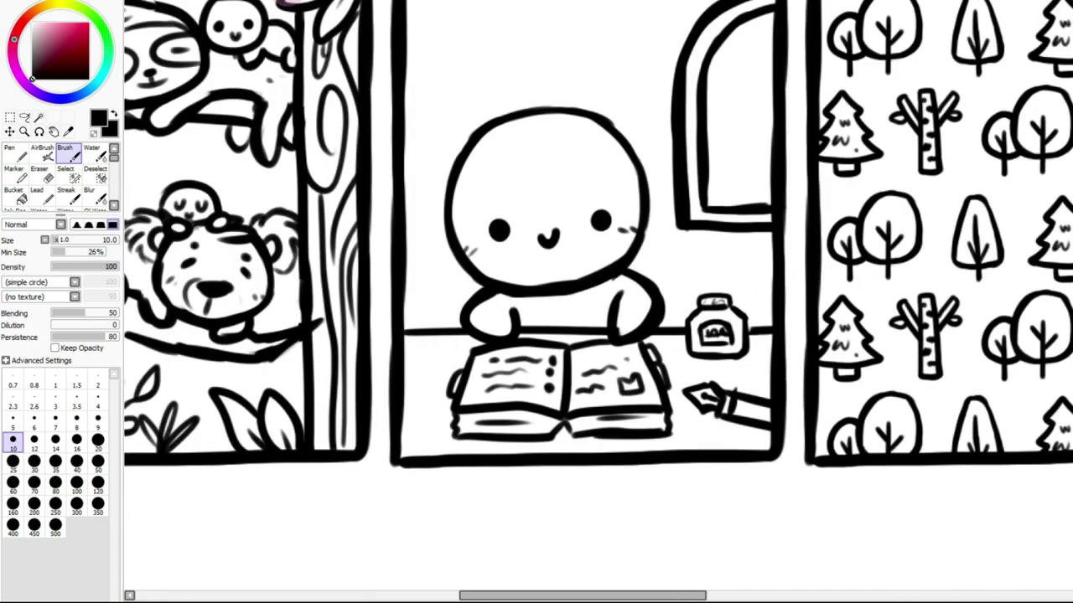
{"action": "scroll", "coordinate": [297, 2], "scroll_direction": "down", "scroll_amount": 3}
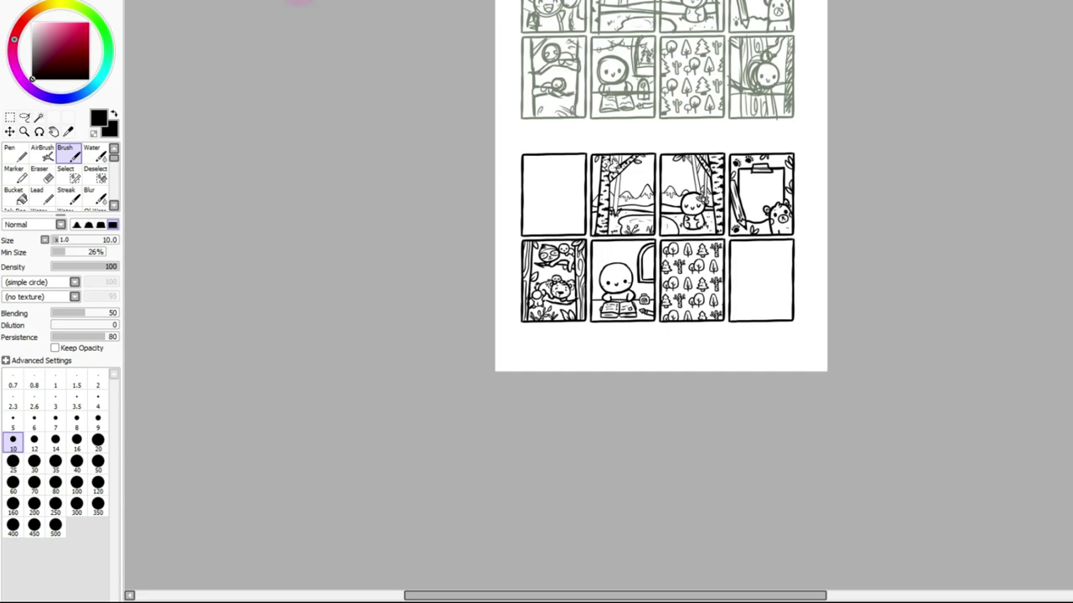
Draw two crossing garland strings hanging across the top of the reading panel, one of them passing over the window
{"action": "scroll", "coordinate": [299, 2], "scroll_direction": "up", "scroll_amount": 6}
{"action": "left_click_drag", "start_coordinate": [482, 137], "coordinate": [629, 79]}
{"action": "mouse_move", "coordinate": [522, 86]}
{"action": "left_mouse_down"}
{"action": "mouse_move", "coordinate": [616, 111]}
{"action": "mouse_move", "coordinate": [704, 81]}
{"action": "left_mouse_up"}
{"action": "key", "text": "ctrl+z"}
{"action": "mouse_move", "coordinate": [557, 83]}
{"action": "left_mouse_down"}
{"action": "mouse_move", "coordinate": [635, 127]}
{"action": "mouse_move", "coordinate": [729, 107]}
{"action": "left_mouse_up"}
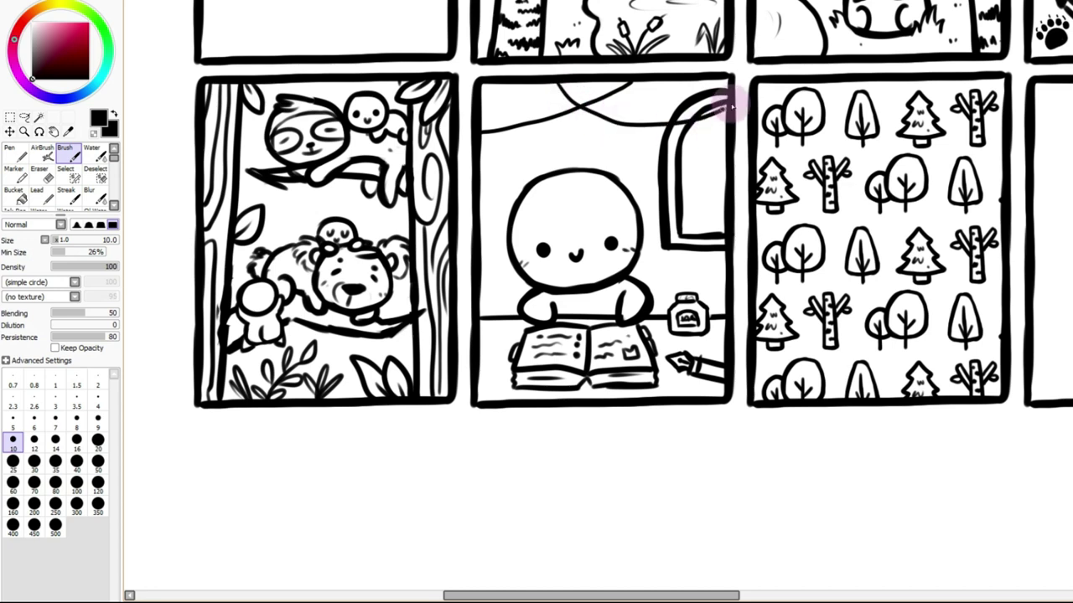
{"action": "scroll", "coordinate": [485, 31], "scroll_direction": "up", "scroll_amount": 3}
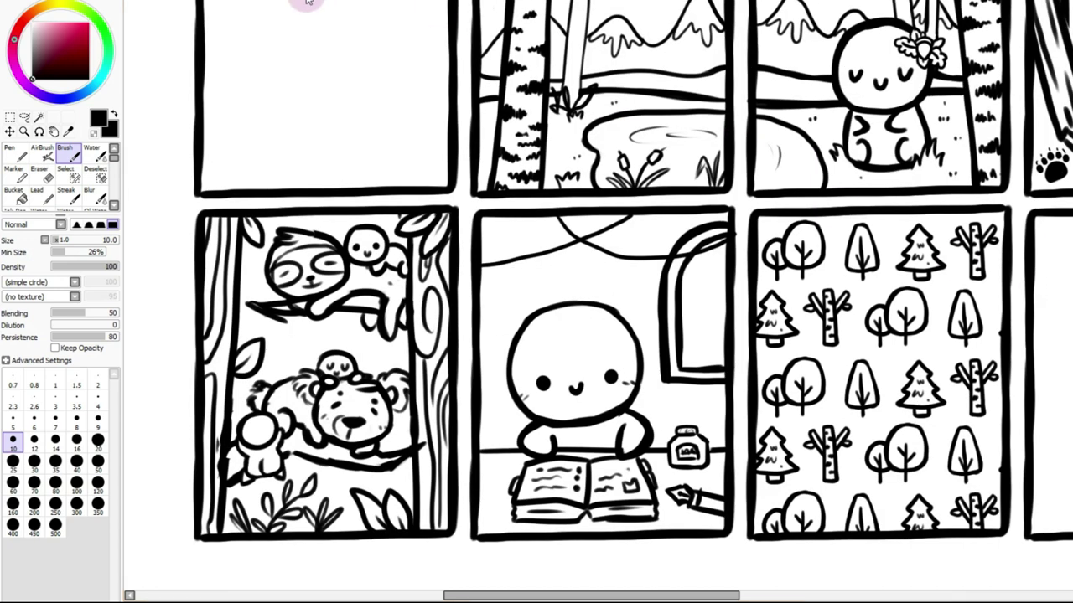
{"action": "left_click", "coordinate": [311, 1]}
{"action": "key", "text": "ctrl+z"}
{"action": "mouse_move", "coordinate": [541, 173]}
{"action": "left_mouse_down"}
{"action": "mouse_move", "coordinate": [634, 235]}
{"action": "mouse_move", "coordinate": [728, 237]}
{"action": "mouse_move", "coordinate": [777, 219]}
{"action": "left_mouse_up"}
{"action": "key", "text": "ctrl+z"}
{"action": "mouse_move", "coordinate": [549, 176]}
{"action": "left_mouse_down"}
{"action": "mouse_move", "coordinate": [618, 245]}
{"action": "mouse_move", "coordinate": [725, 260]}
{"action": "mouse_move", "coordinate": [774, 240]}
{"action": "left_mouse_up"}
Draw a small landscape with pine trees and ground lines inside the arched window
{"action": "left_click_drag", "start_coordinate": [708, 364], "coordinate": [781, 363]}
{"action": "left_click_drag", "start_coordinate": [708, 345], "coordinate": [792, 341]}
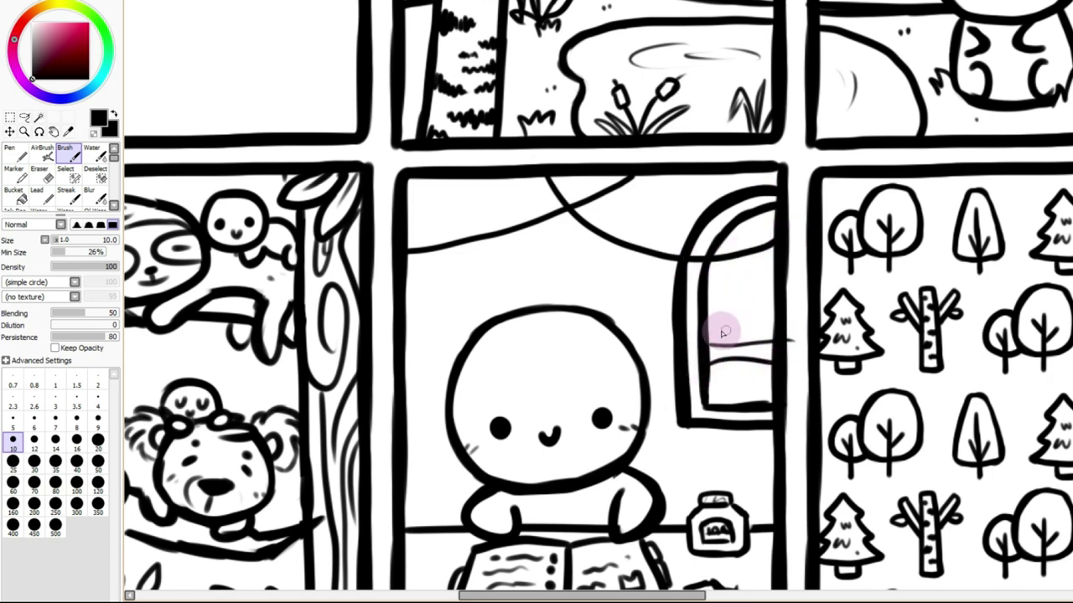
{"action": "key", "text": "ctrl+z"}
{"action": "mouse_move", "coordinate": [709, 290]}
{"action": "left_mouse_down"}
{"action": "mouse_move", "coordinate": [742, 354]}
{"action": "mouse_move", "coordinate": [715, 373]}
{"action": "mouse_move", "coordinate": [772, 364]}
{"action": "mouse_move", "coordinate": [740, 348]}
{"action": "mouse_move", "coordinate": [774, 344]}
{"action": "left_mouse_up"}
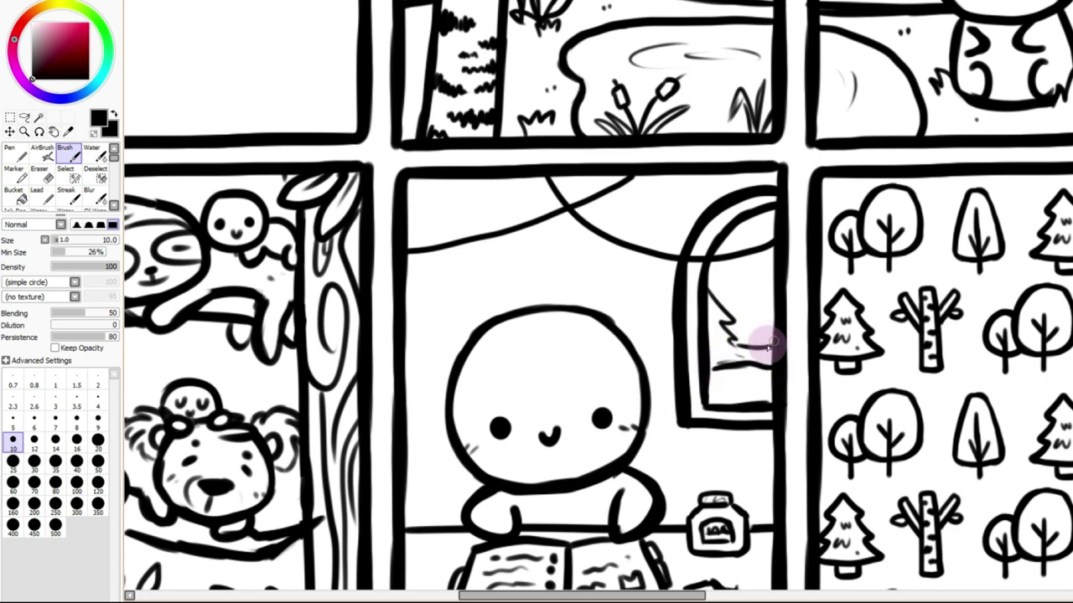
{"action": "mouse_move", "coordinate": [775, 279]}
{"action": "left_mouse_down"}
{"action": "mouse_move", "coordinate": [736, 309]}
{"action": "mouse_move", "coordinate": [768, 305]}
{"action": "mouse_move", "coordinate": [723, 253]}
{"action": "mouse_move", "coordinate": [761, 287]}
{"action": "left_mouse_up"}
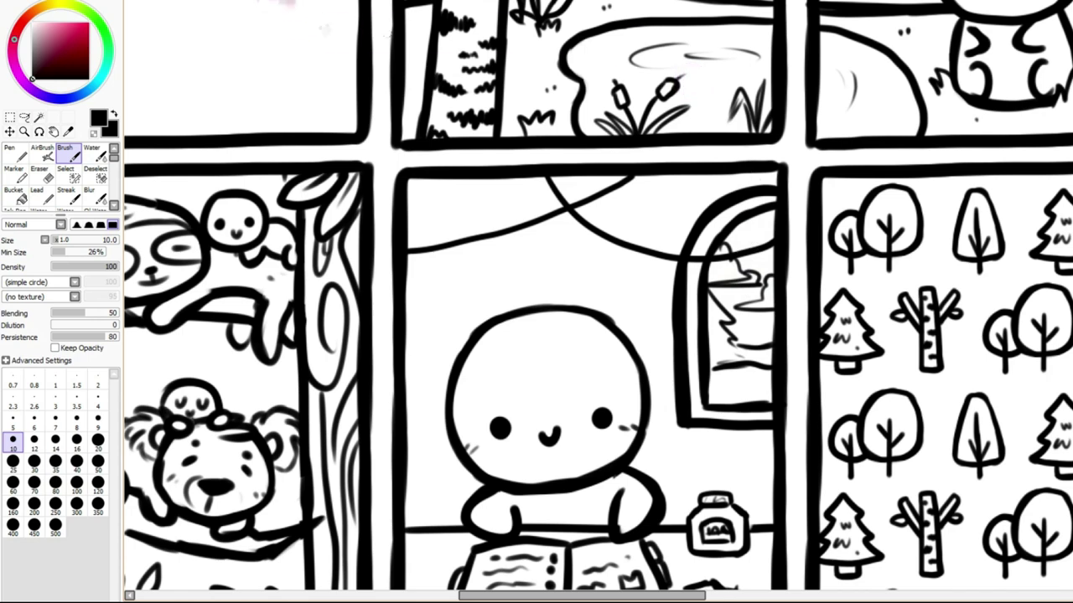
Compare the inked panels with the green sketch layout, including the panels that are still empty
{"action": "scroll", "coordinate": [285, 3], "scroll_direction": "down", "scroll_amount": 2}
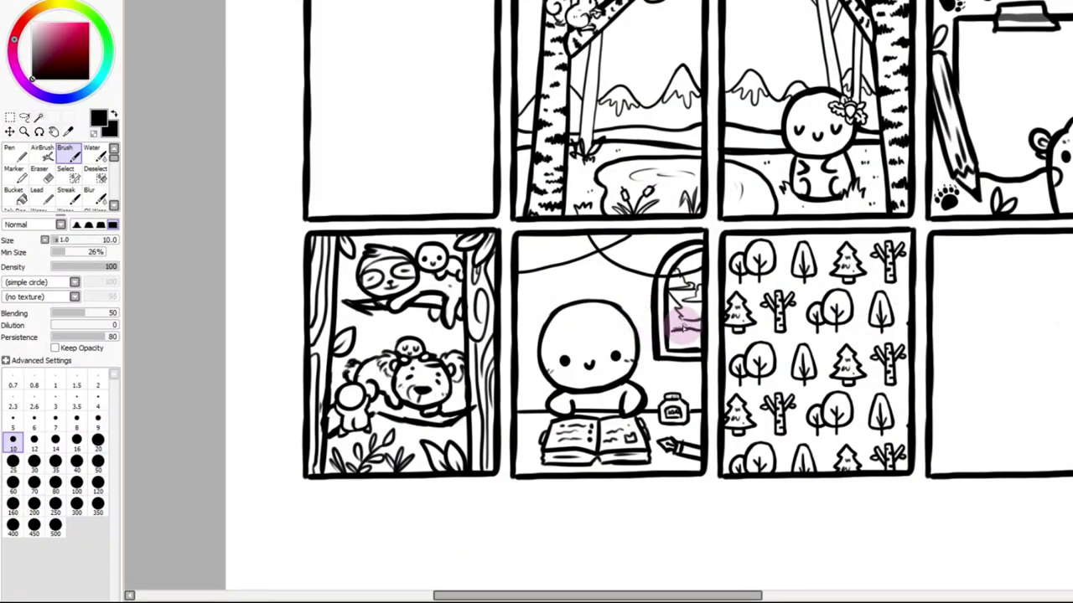
{"action": "scroll", "coordinate": [688, 277], "scroll_direction": "up", "scroll_amount": 2}
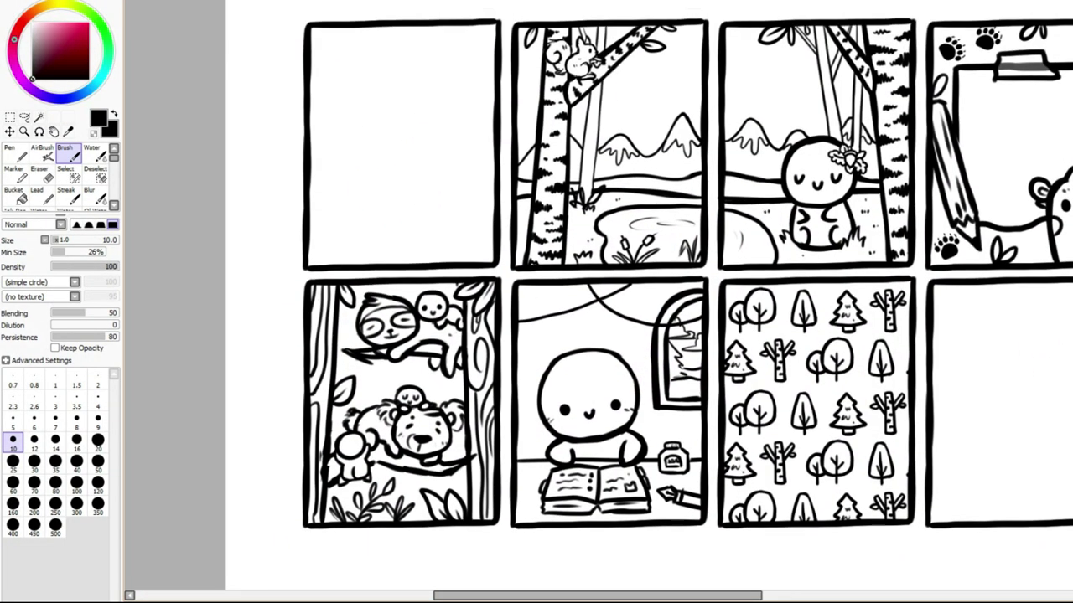
{"action": "scroll", "coordinate": [688, 318], "scroll_direction": "up", "scroll_amount": 6}
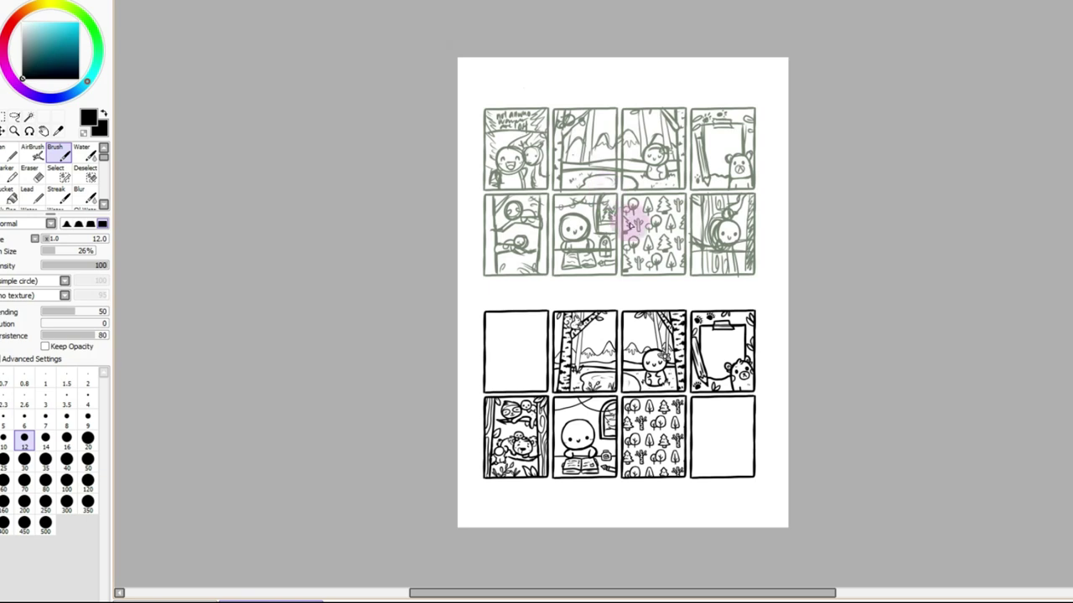
{"action": "left_click_drag", "start_coordinate": [507, 354], "coordinate": [516, 369]}
{"action": "left_click_drag", "start_coordinate": [723, 423], "coordinate": [714, 456]}
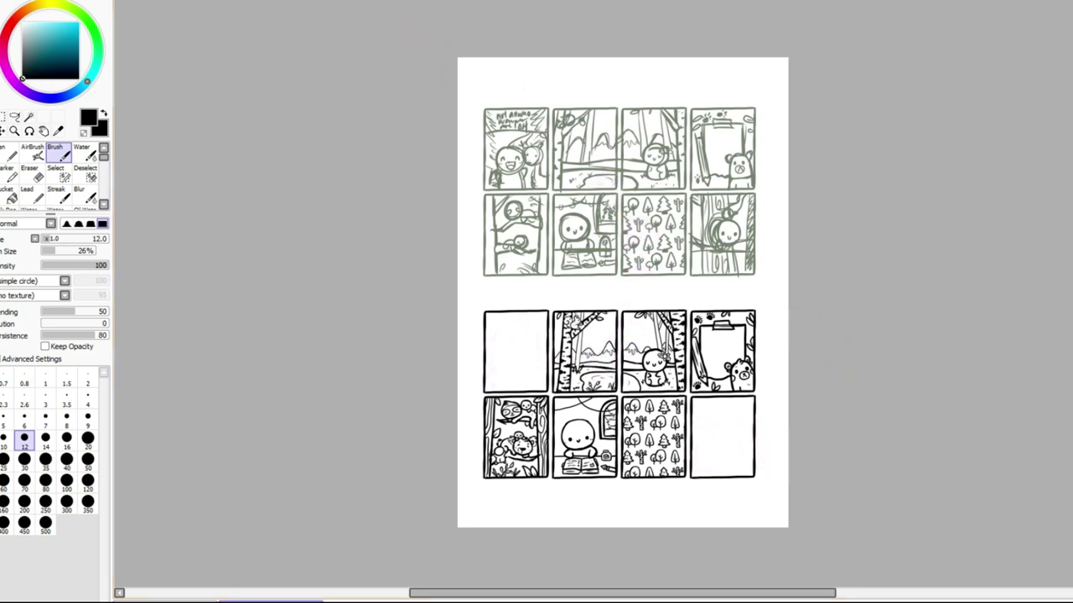
{"action": "left_click", "coordinate": [311, 1]}
{"action": "left_click", "coordinate": [311, 1]}
{"action": "left_click", "coordinate": [311, 2]}
{"action": "left_click", "coordinate": [311, 2]}
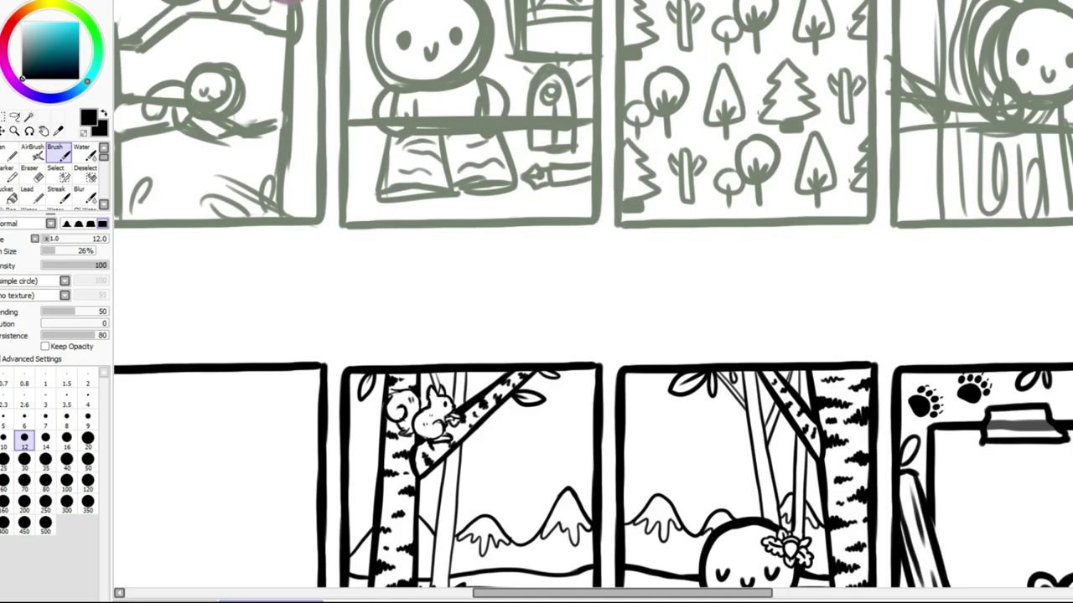
{"action": "left_click_drag", "start_coordinate": [518, 595], "coordinate": [440, 597]}
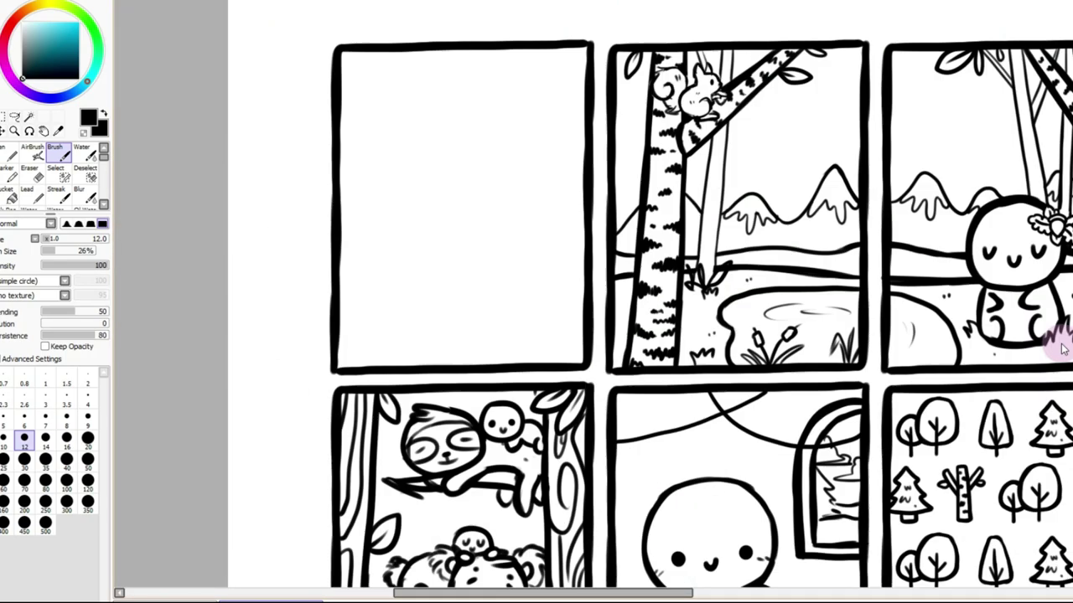
{"action": "left_click_drag", "start_coordinate": [1061, 346], "coordinate": [1065, 298]}
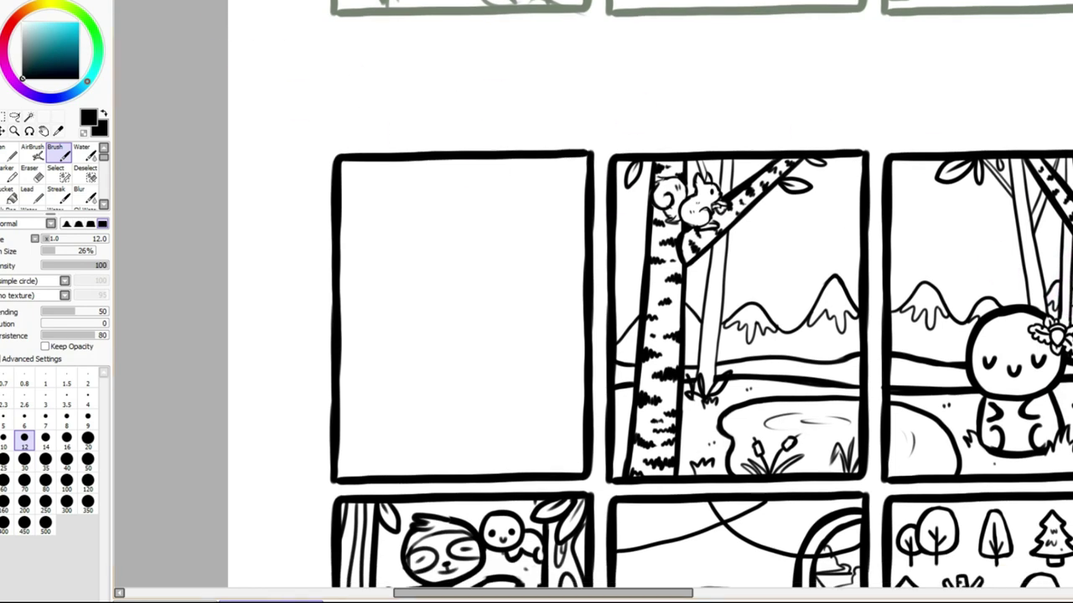
{"action": "scroll", "coordinate": [1006, 352], "scroll_direction": "down", "scroll_amount": 9}
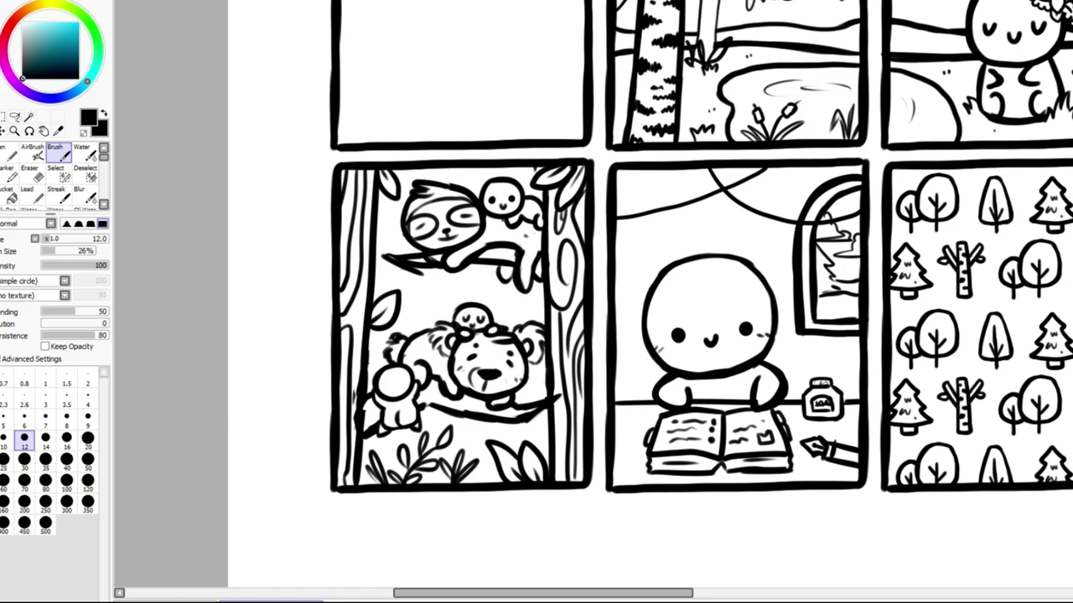
Scale down the lantern reference photo with Transform and move it over the second inked panel of the upper row
{"action": "left_click", "coordinate": [4, 115]}
{"action": "left_click", "coordinate": [290, 2]}
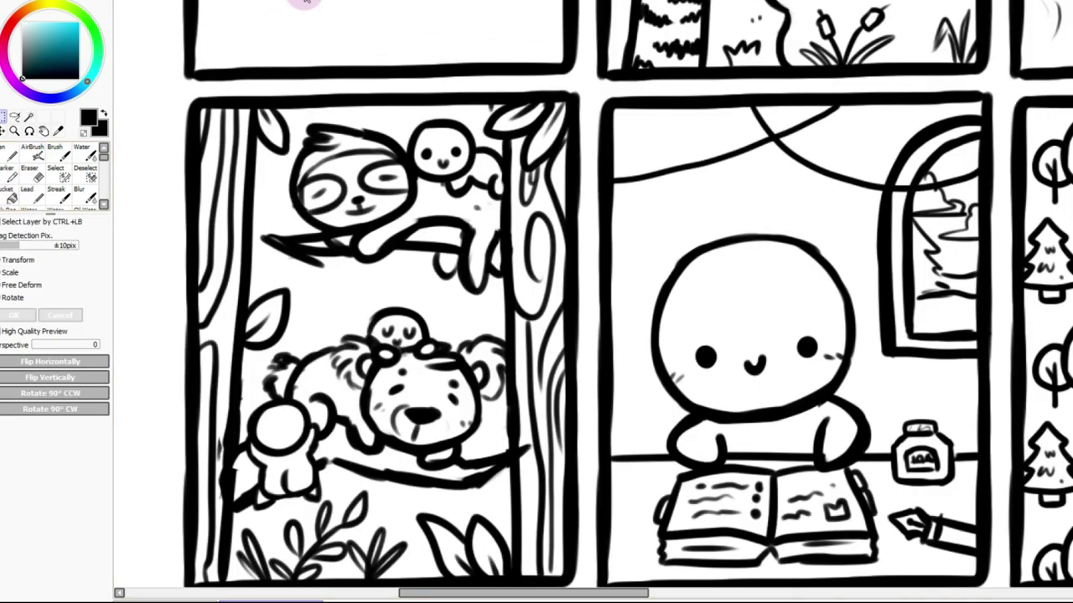
{"action": "left_click", "coordinate": [304, 2]}
{"action": "left_click", "coordinate": [31, 172]}
{"action": "left_click", "coordinate": [7, 116]}
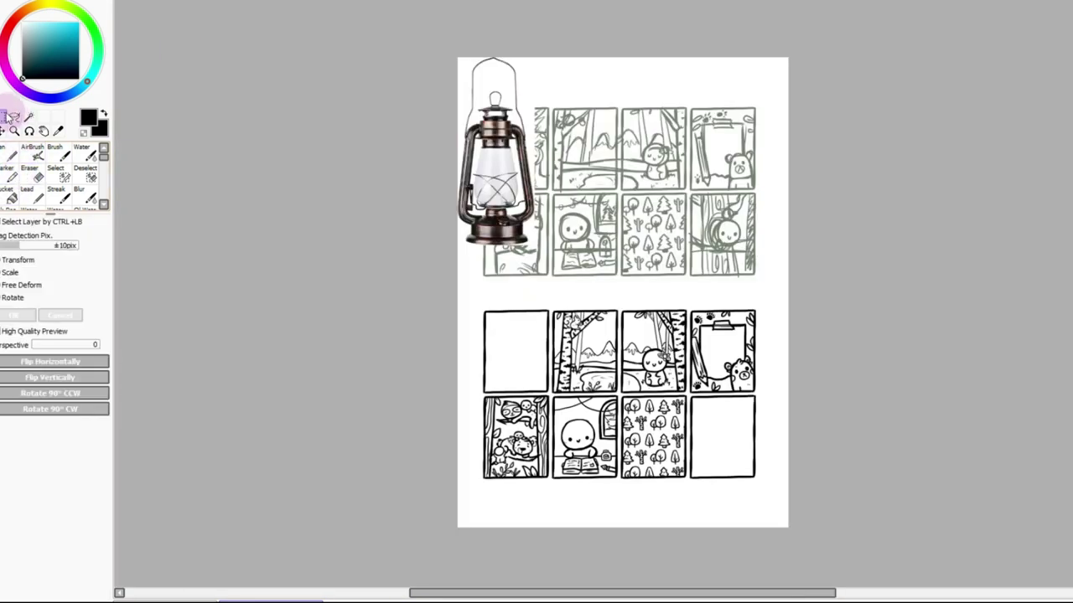
{"action": "left_click", "coordinate": [18, 262]}
{"action": "left_click_drag", "start_coordinate": [452, 58], "coordinate": [493, 126]}
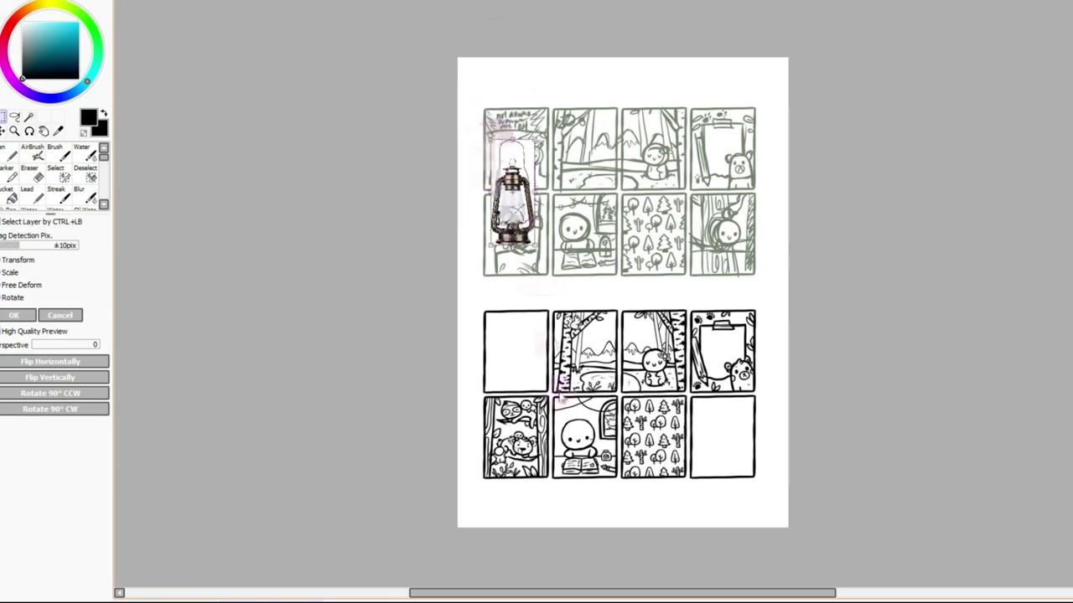
{"action": "mouse_move", "coordinate": [561, 248]}
{"action": "left_mouse_down"}
{"action": "mouse_move", "coordinate": [591, 343]}
{"action": "mouse_move", "coordinate": [642, 373]}
{"action": "left_mouse_up"}
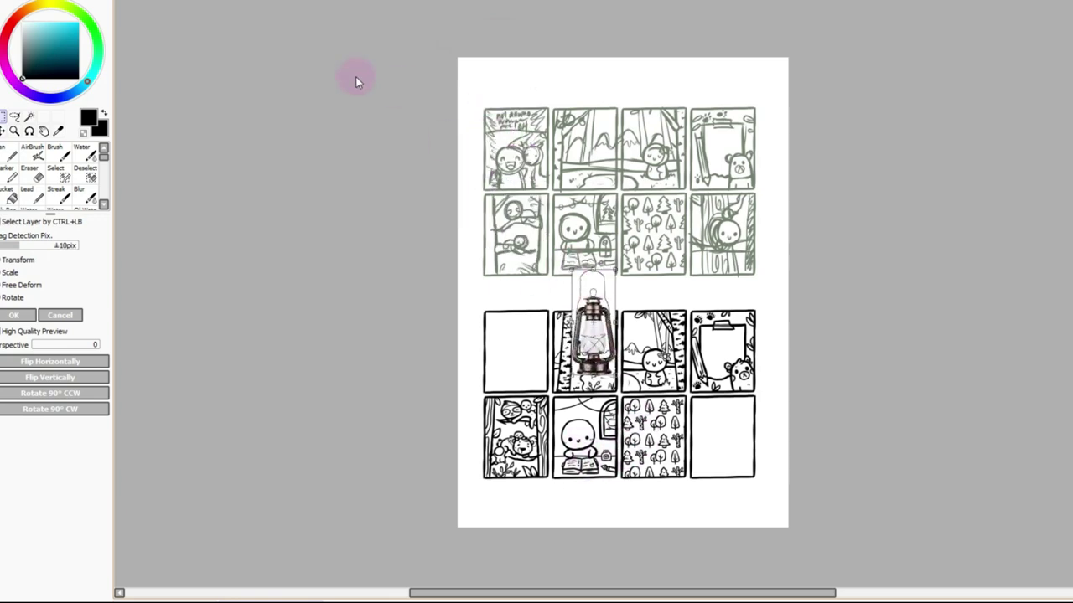
Shrink the lantern photo further and fit it within the second upper panel, beside the empty first panel
{"action": "scroll", "coordinate": [623, 293], "scroll_direction": "up", "scroll_amount": 4}
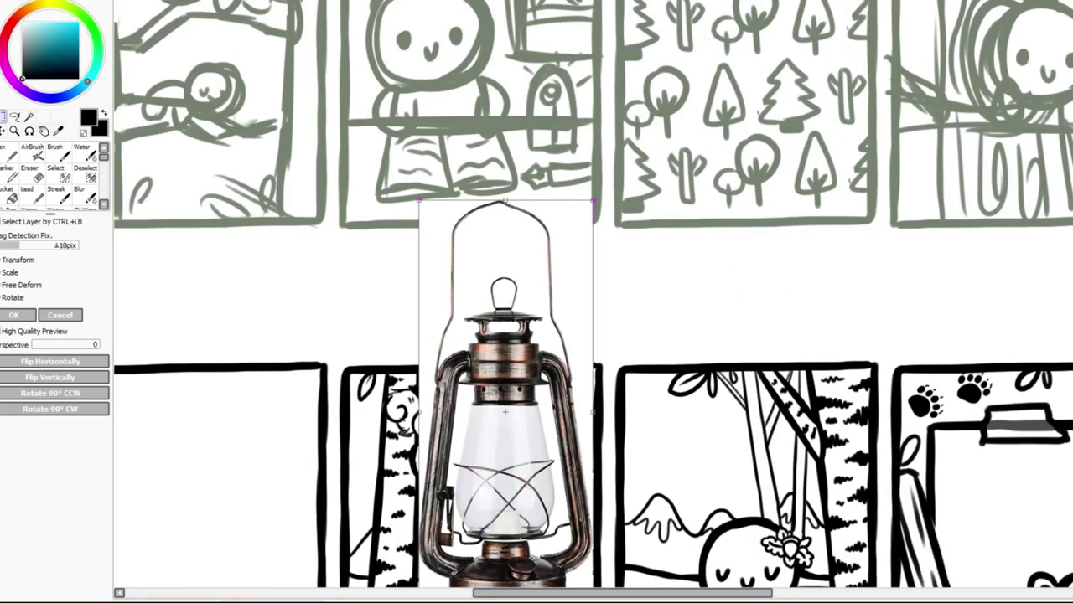
{"action": "scroll", "coordinate": [593, 293], "scroll_direction": "down", "scroll_amount": 5}
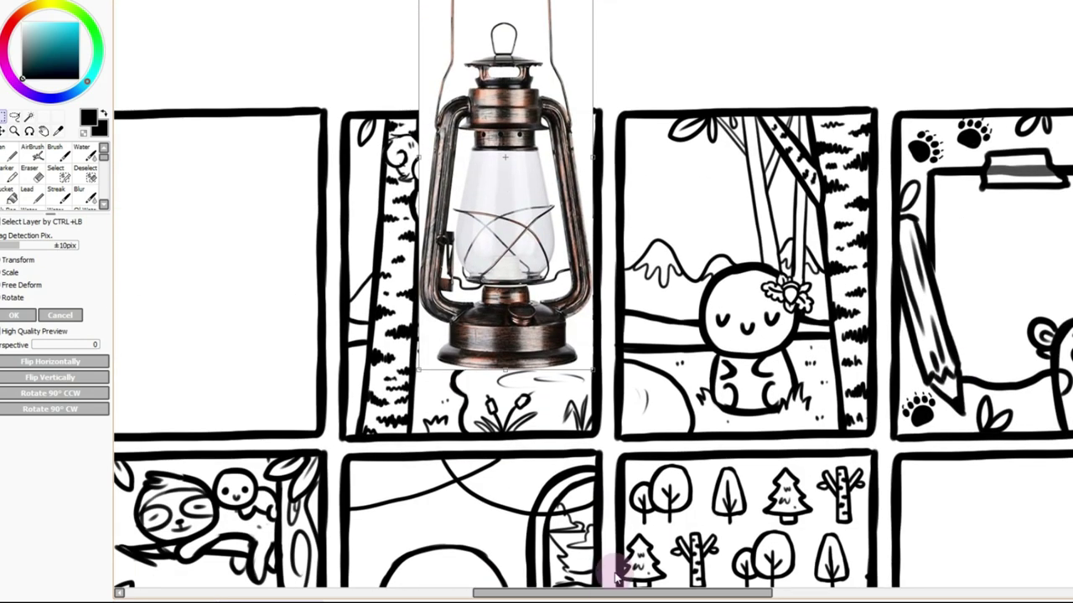
{"action": "left_click_drag", "start_coordinate": [599, 593], "coordinate": [540, 593]}
{"action": "left_click_drag", "start_coordinate": [732, 188], "coordinate": [759, 369]}
{"action": "left_click_drag", "start_coordinate": [643, 126], "coordinate": [695, 246]}
{"action": "left_click_drag", "start_coordinate": [702, 258], "coordinate": [597, 136]}
Draw a laughing round-headed character with bent arms in the empty first panel using the Brush at size 14, and shift it down to the panel's base
{"action": "left_click_drag", "start_coordinate": [268, 141], "coordinate": [470, 426]}
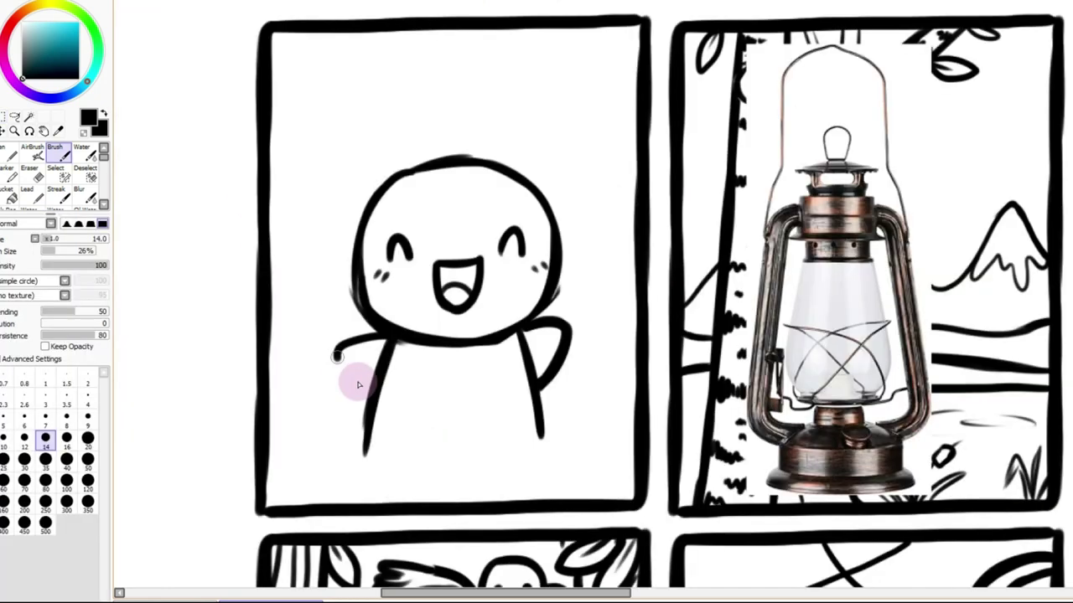
{"action": "mouse_move", "coordinate": [354, 376]}
{"action": "left_mouse_down"}
{"action": "mouse_move", "coordinate": [338, 353]}
{"action": "mouse_move", "coordinate": [368, 388]}
{"action": "mouse_move", "coordinate": [342, 342]}
{"action": "mouse_move", "coordinate": [474, 329]}
{"action": "mouse_move", "coordinate": [541, 341]}
{"action": "mouse_move", "coordinate": [340, 352]}
{"action": "mouse_move", "coordinate": [374, 335]}
{"action": "mouse_move", "coordinate": [342, 365]}
{"action": "left_mouse_up"}
{"action": "mouse_move", "coordinate": [522, 335]}
{"action": "left_mouse_down"}
{"action": "mouse_move", "coordinate": [538, 376]}
{"action": "mouse_move", "coordinate": [503, 376]}
{"action": "mouse_move", "coordinate": [490, 395]}
{"action": "left_mouse_up"}
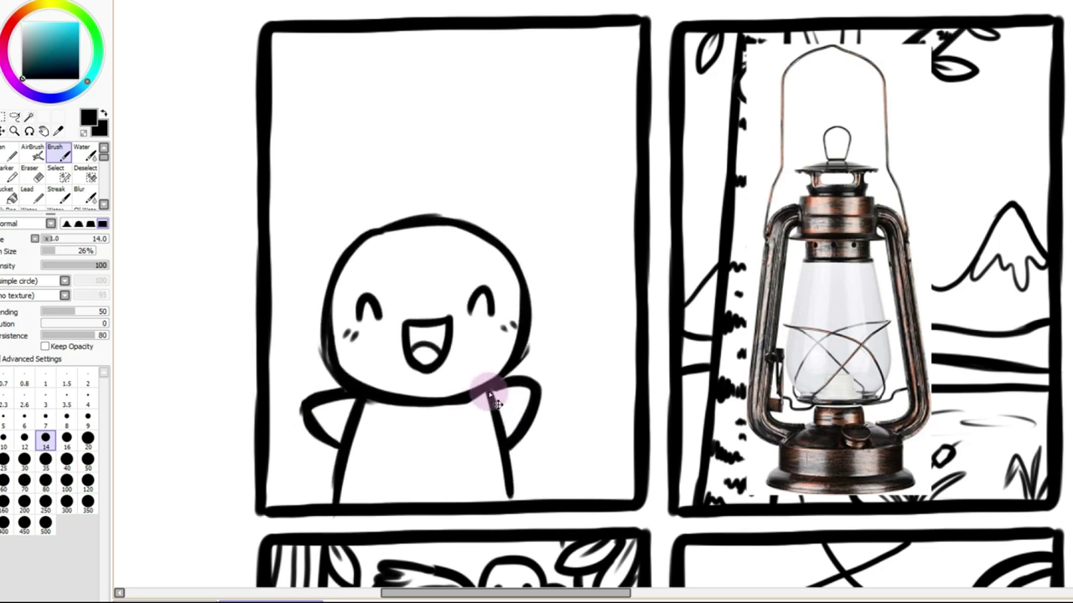
Scale down the laughing character slightly with Transform, keeping it at the base of the first upper panel
{"action": "left_click", "coordinate": [3, 117]}
{"action": "left_click", "coordinate": [8, 289]}
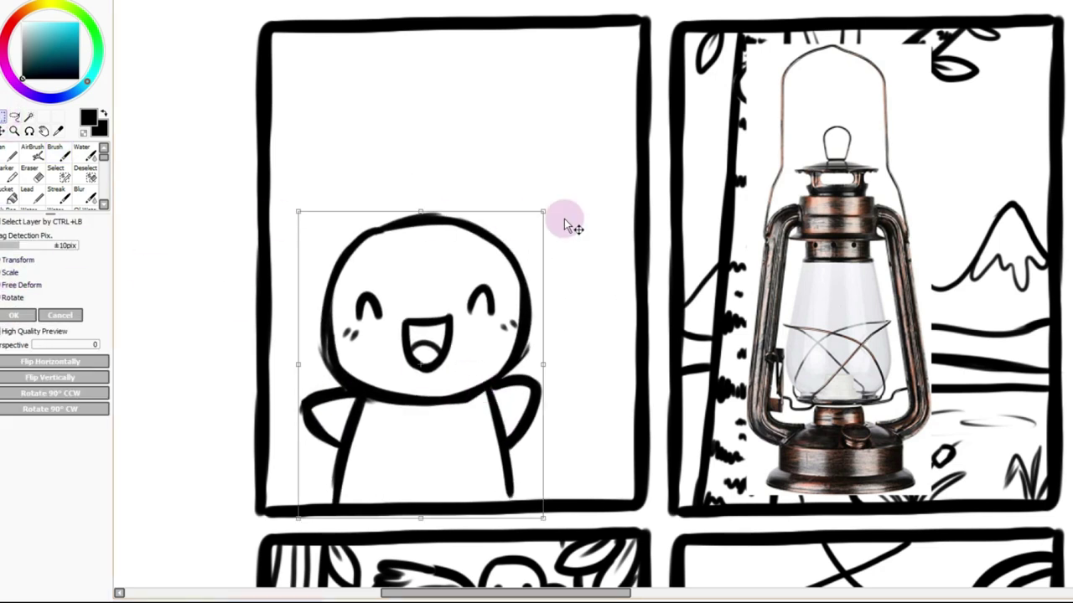
{"action": "left_click_drag", "start_coordinate": [544, 210], "coordinate": [520, 240]}
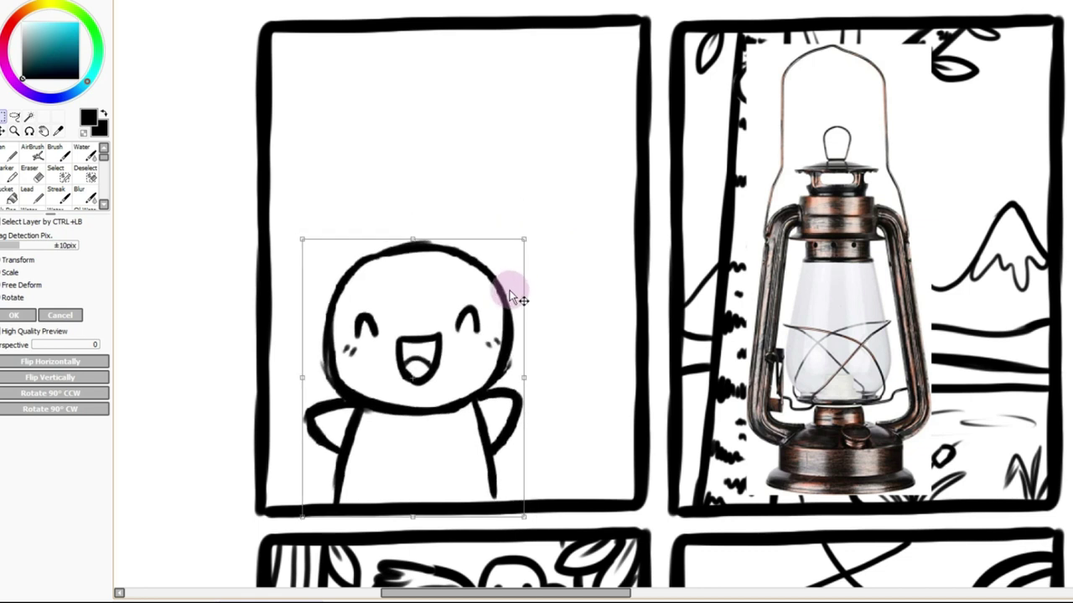
{"action": "left_click", "coordinate": [13, 315]}
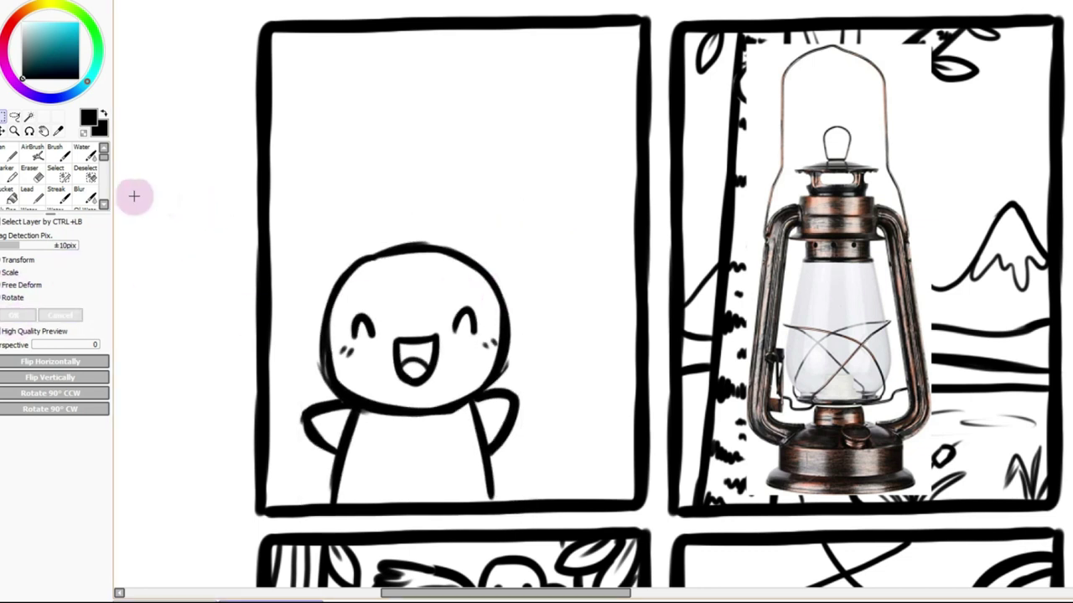
Draw a small lantern beside the laughing character with the Brush at size 12, following the lantern reference photo
{"action": "left_click", "coordinate": [57, 153]}
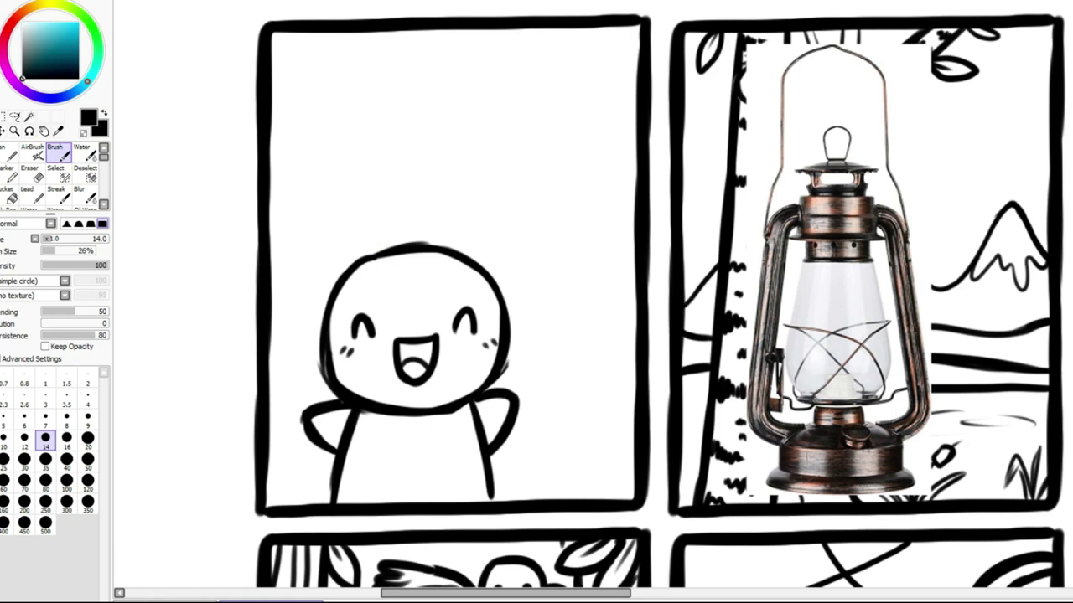
{"action": "left_click", "coordinate": [24, 436]}
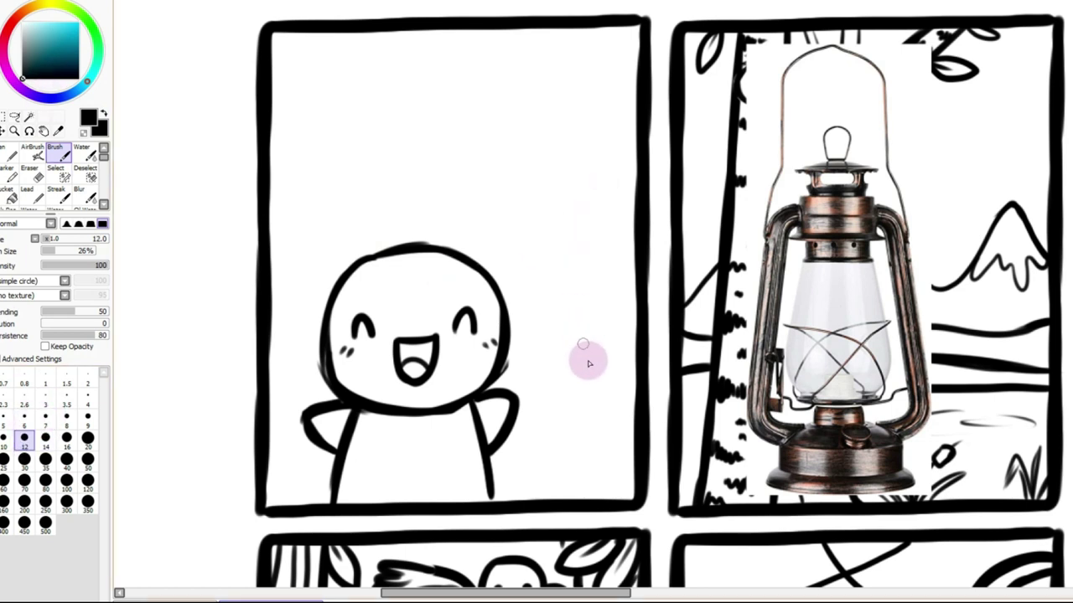
{"action": "mouse_move", "coordinate": [559, 370]}
{"action": "left_mouse_down"}
{"action": "mouse_move", "coordinate": [563, 331]}
{"action": "mouse_move", "coordinate": [583, 329]}
{"action": "mouse_move", "coordinate": [602, 362]}
{"action": "mouse_move", "coordinate": [567, 388]}
{"action": "mouse_move", "coordinate": [556, 375]}
{"action": "mouse_move", "coordinate": [605, 362]}
{"action": "mouse_move", "coordinate": [609, 371]}
{"action": "mouse_move", "coordinate": [594, 384]}
{"action": "left_mouse_up"}
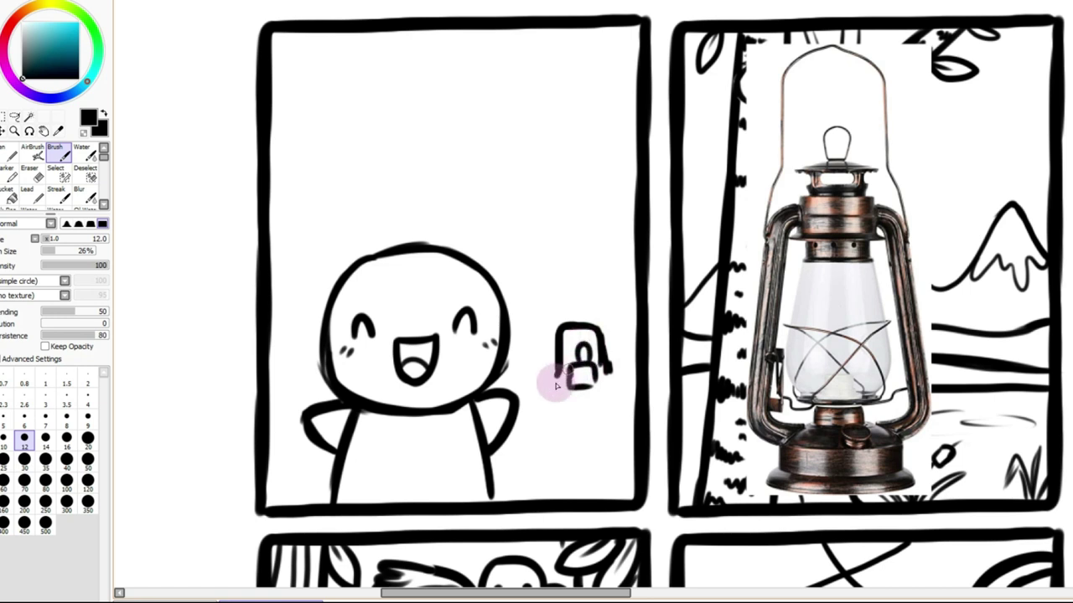
{"action": "left_click_drag", "start_coordinate": [567, 371], "coordinate": [545, 437]}
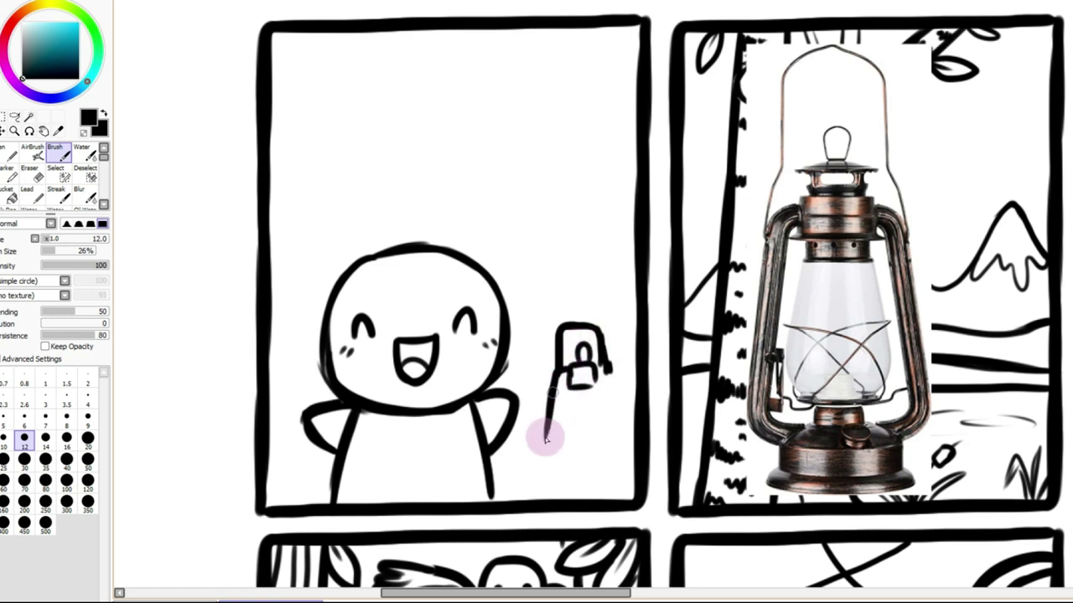
{"action": "mouse_move", "coordinate": [569, 378]}
{"action": "left_mouse_down"}
{"action": "mouse_move", "coordinate": [594, 434]}
{"action": "mouse_move", "coordinate": [598, 419]}
{"action": "mouse_move", "coordinate": [558, 395]}
{"action": "mouse_move", "coordinate": [603, 403]}
{"action": "mouse_move", "coordinate": [622, 381]}
{"action": "mouse_move", "coordinate": [618, 426]}
{"action": "mouse_move", "coordinate": [612, 411]}
{"action": "mouse_move", "coordinate": [547, 444]}
{"action": "mouse_move", "coordinate": [578, 450]}
{"action": "mouse_move", "coordinate": [620, 435]}
{"action": "mouse_move", "coordinate": [565, 445]}
{"action": "mouse_move", "coordinate": [603, 462]}
{"action": "mouse_move", "coordinate": [580, 477]}
{"action": "mouse_move", "coordinate": [611, 471]}
{"action": "mouse_move", "coordinate": [569, 473]}
{"action": "left_mouse_up"}
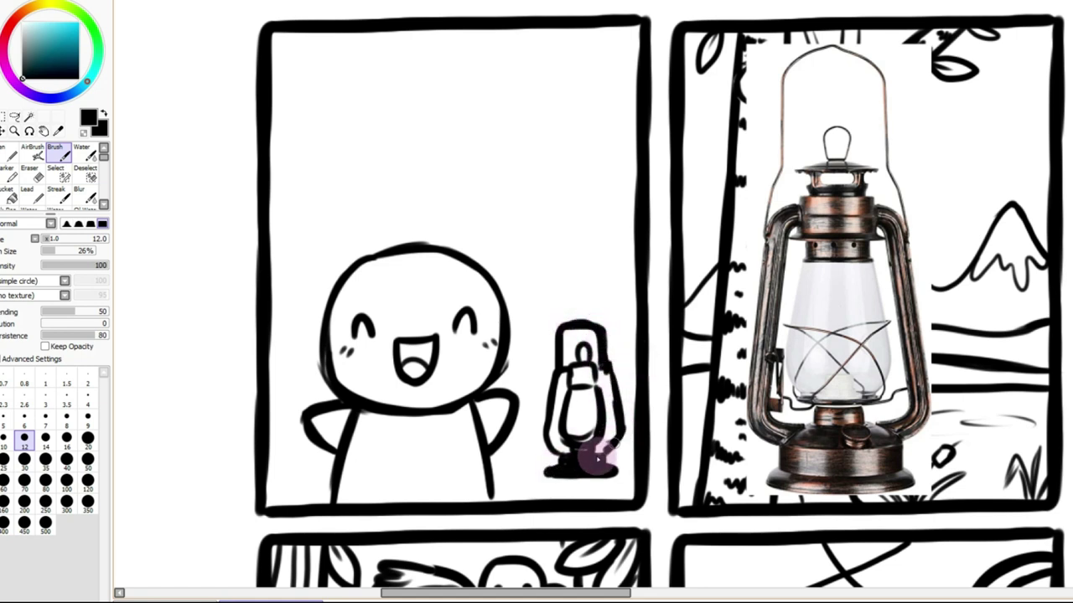
Clean up the lantern's glass with the Eraser at size 7 and draw crossed wires inside it with the Brush
{"action": "left_click", "coordinate": [29, 172]}
{"action": "left_click", "coordinate": [45, 440]}
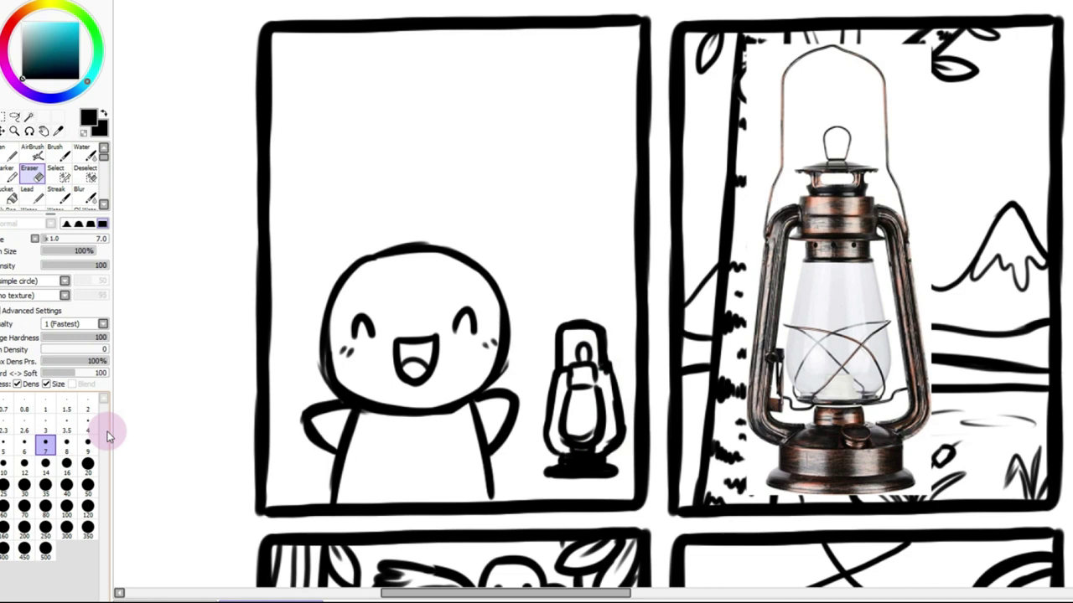
{"action": "mouse_move", "coordinate": [610, 442]}
{"action": "left_mouse_down"}
{"action": "mouse_move", "coordinate": [578, 411]}
{"action": "mouse_move", "coordinate": [553, 419]}
{"action": "left_mouse_up"}
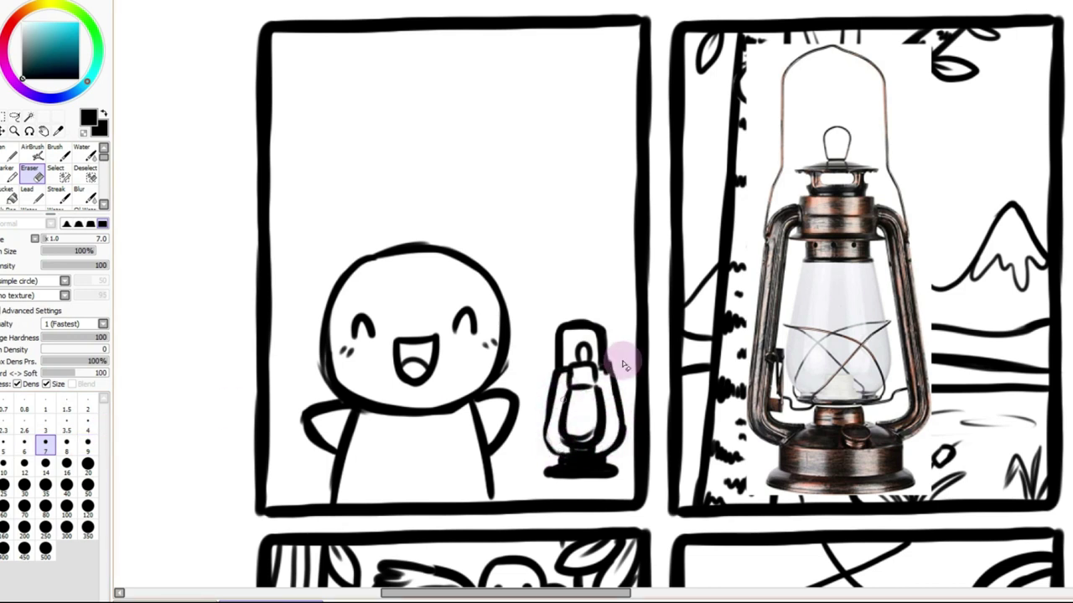
{"action": "left_click", "coordinate": [54, 151]}
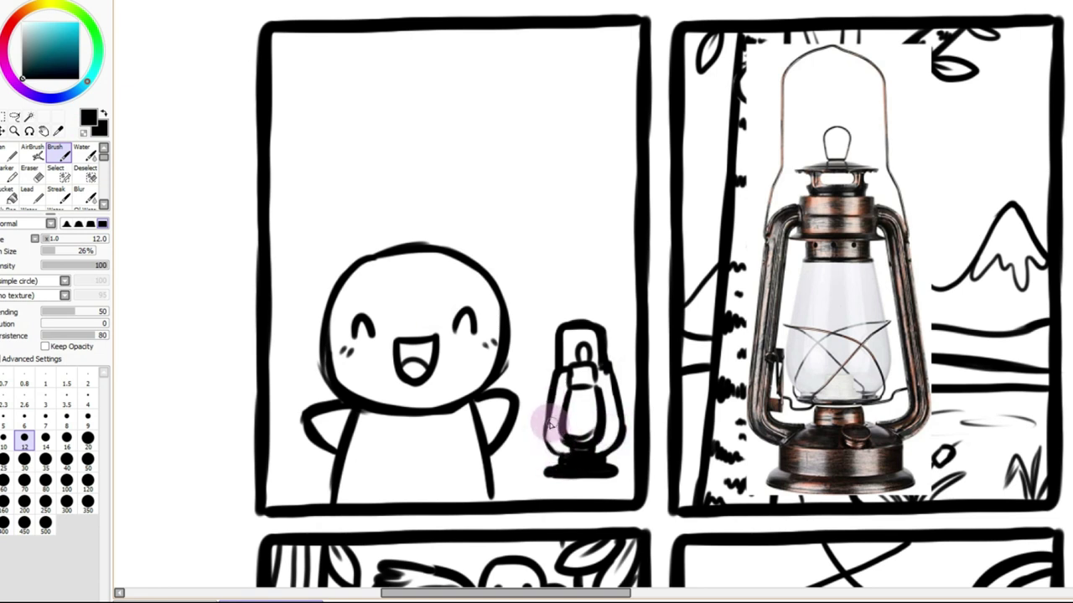
{"action": "mouse_move", "coordinate": [594, 414]}
{"action": "left_mouse_down"}
{"action": "mouse_move", "coordinate": [566, 429]}
{"action": "mouse_move", "coordinate": [592, 431]}
{"action": "left_mouse_up"}
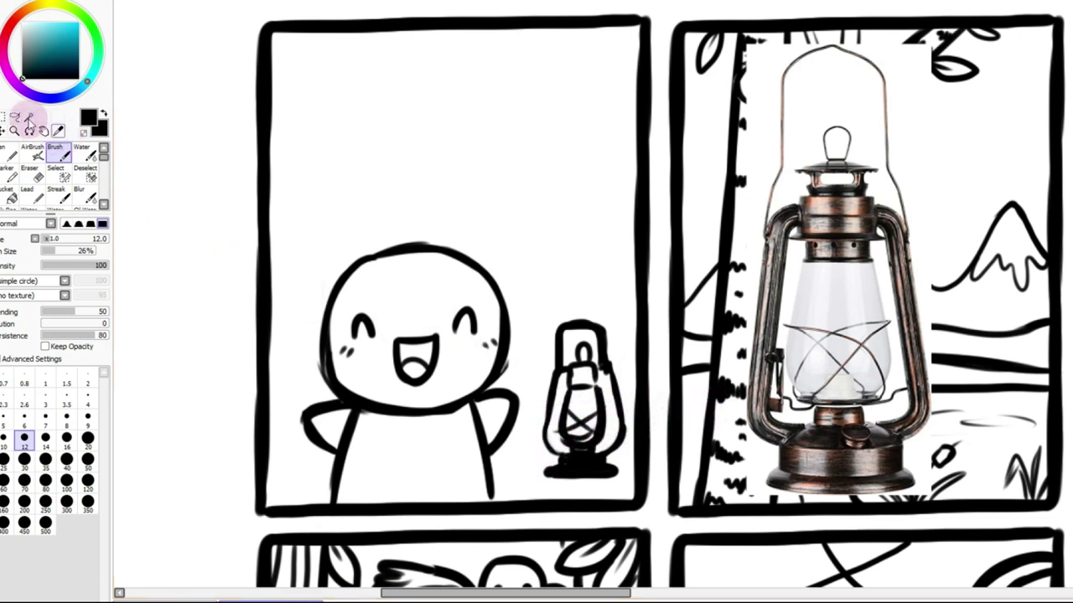
Move the drawn lantern onto the laughing character's bent arm and clear the arm and body lines showing through it
{"action": "key", "text": "ctrl+t"}
{"action": "left_click_drag", "start_coordinate": [606, 344], "coordinate": [535, 423]}
{"action": "left_click", "coordinate": [13, 315]}
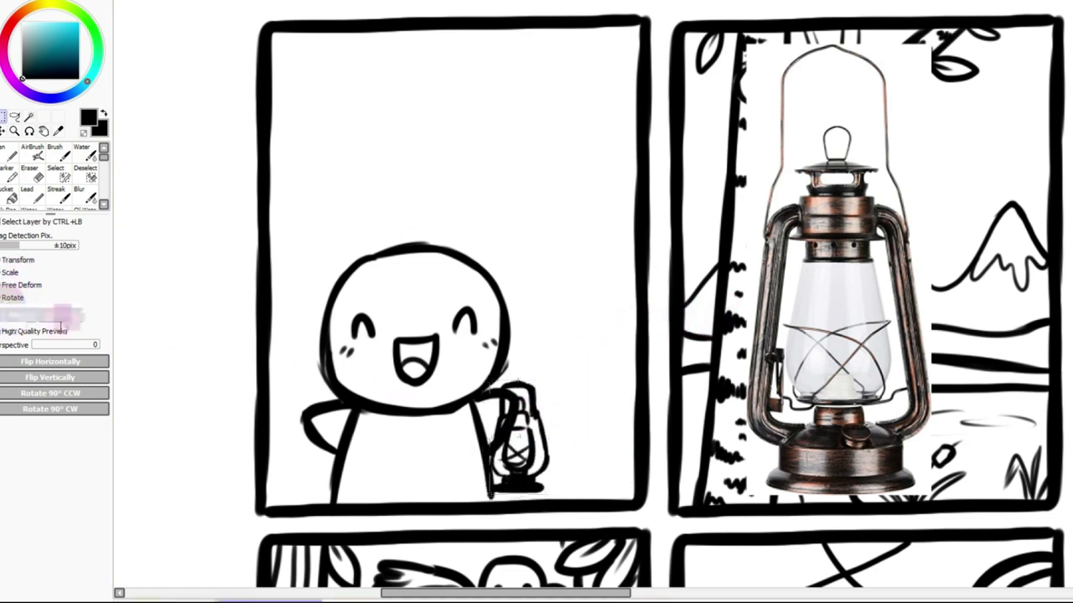
{"action": "mouse_move", "coordinate": [500, 463]}
{"action": "left_mouse_down"}
{"action": "mouse_move", "coordinate": [488, 473]}
{"action": "mouse_move", "coordinate": [513, 477]}
{"action": "left_mouse_up"}
{"action": "key", "text": "ctrl+z"}
{"action": "left_click", "coordinate": [28, 116]}
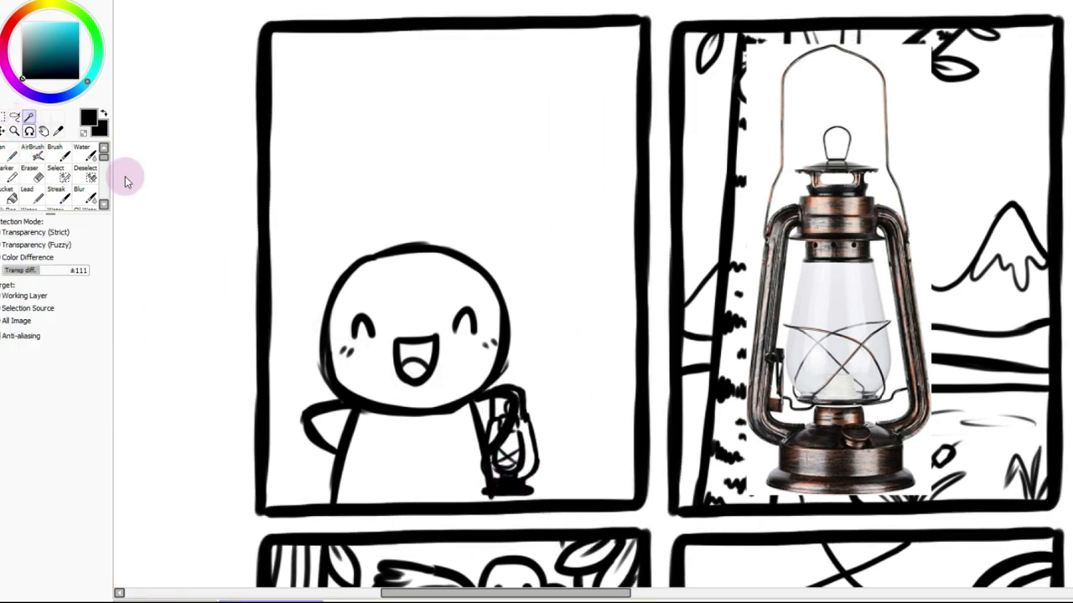
{"action": "key", "text": "b"}
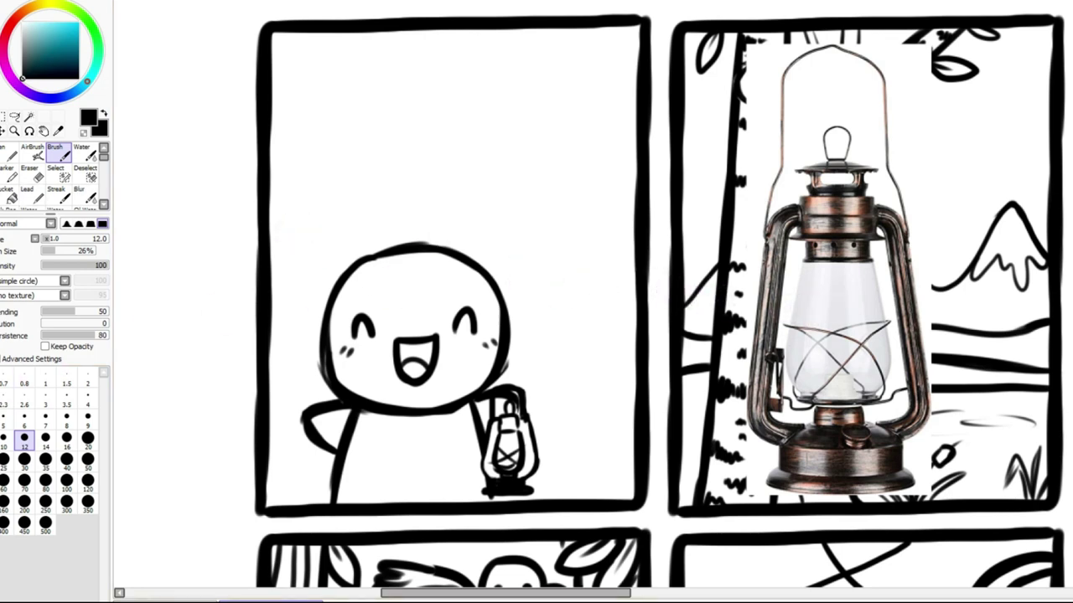
Clear the lantern photo, squirrel image and colour swatches from the page, leaving only the sketch and inked panels
{"action": "left_click", "coordinate": [301, 0]}
{"action": "left_click_drag", "start_coordinate": [586, 381], "coordinate": [632, 258]}
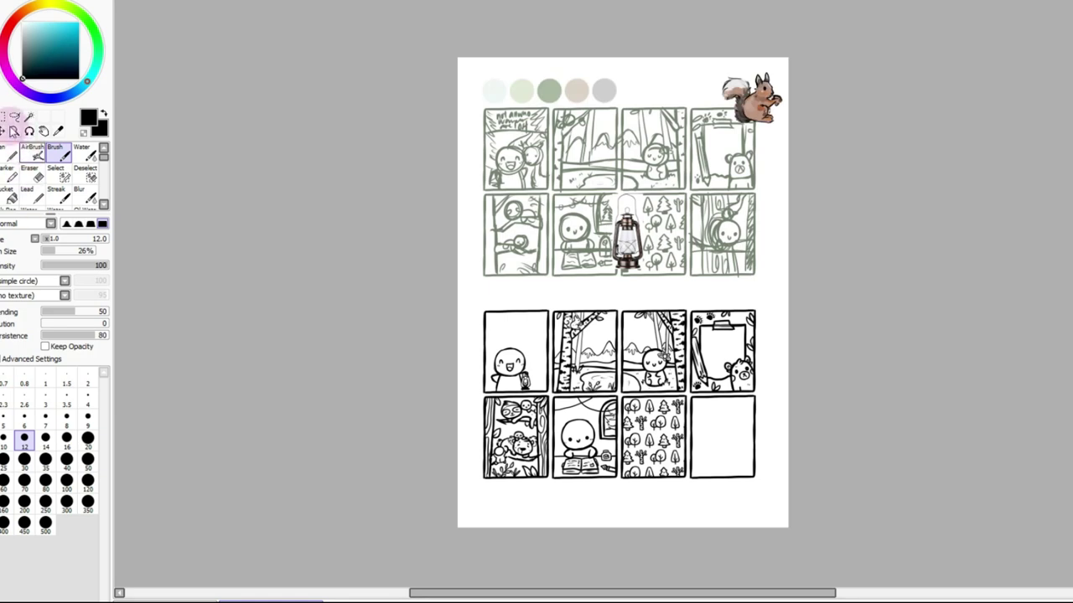
{"action": "left_click", "coordinate": [4, 117]}
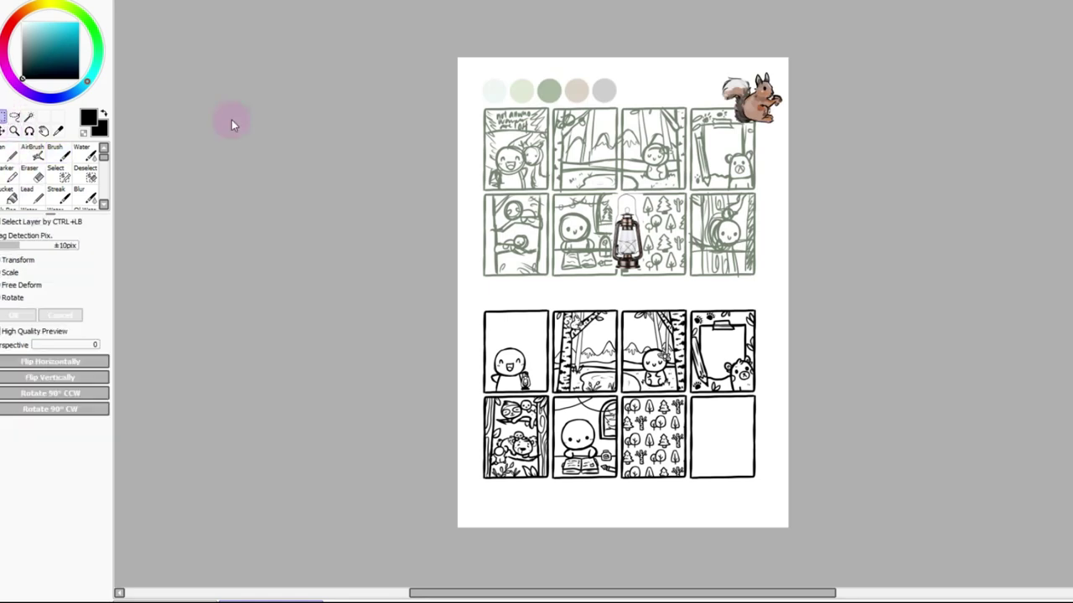
{"action": "left_click_drag", "start_coordinate": [630, 240], "coordinate": [683, 149]}
{"action": "left_click", "coordinate": [751, 119], "text": "ctrl"}
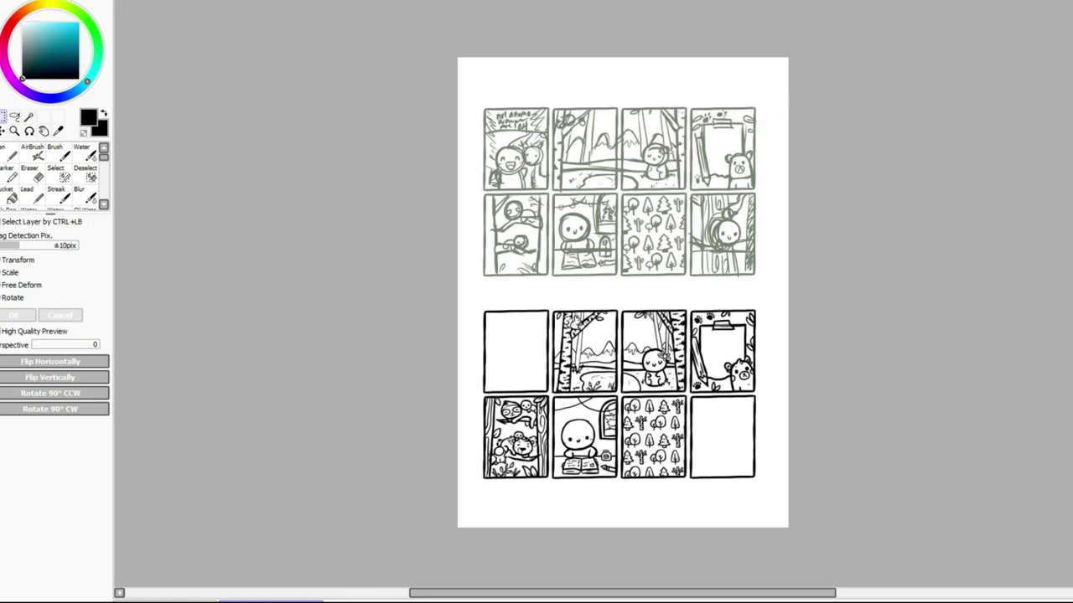
Draw a rounded deer head outline behind the laughing character's head with the Brush at size 12, starting the back of the neck
{"action": "left_click", "coordinate": [258, 3]}
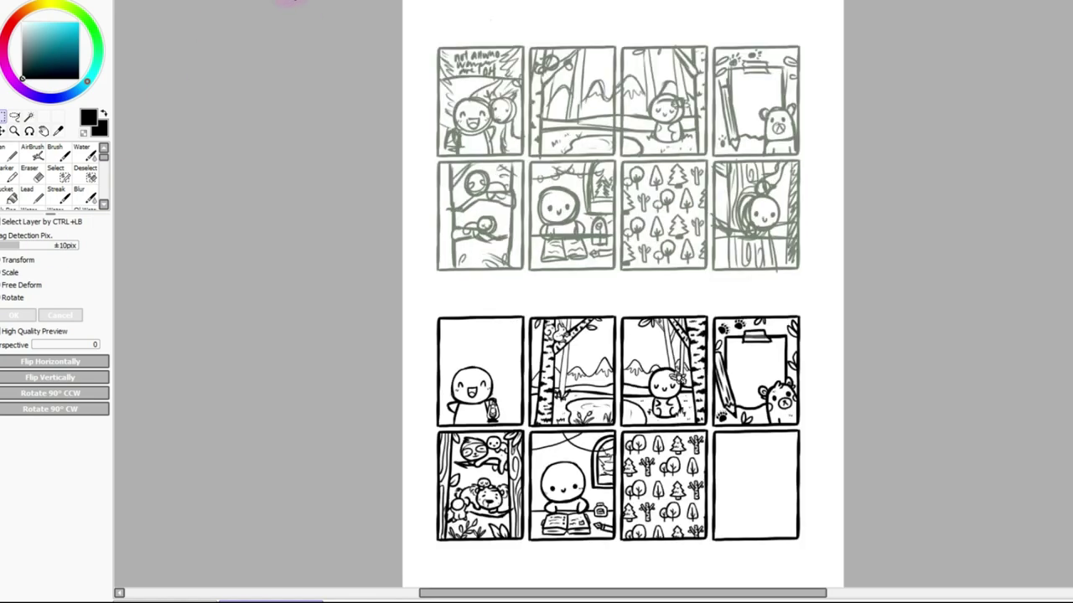
{"action": "left_click", "coordinate": [258, 3]}
{"action": "left_click", "coordinate": [258, 2]}
{"action": "left_click", "coordinate": [259, 3]}
{"action": "left_click", "coordinate": [65, 157]}
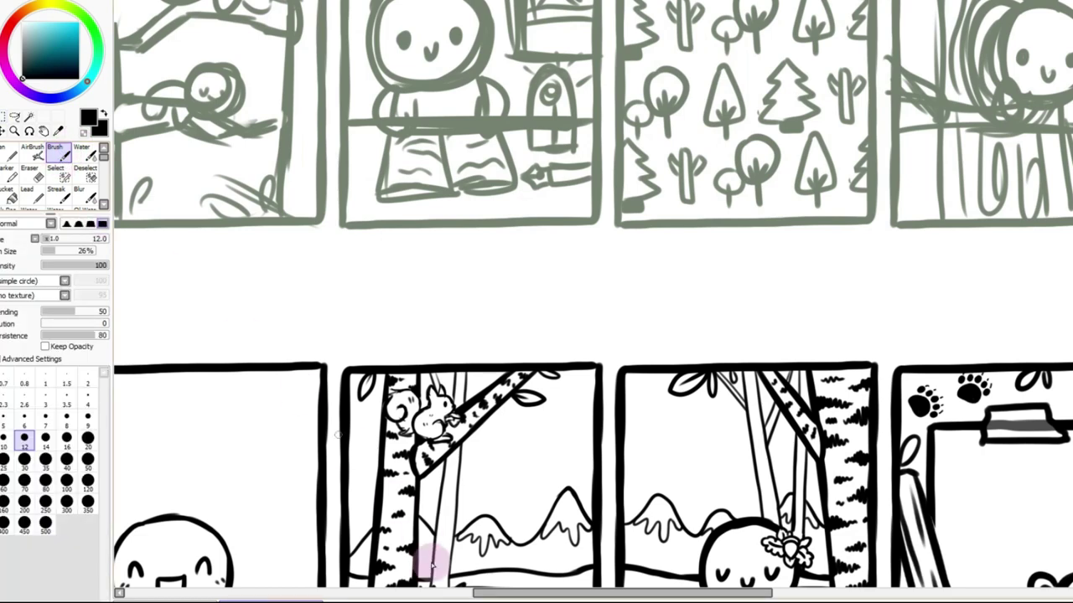
{"action": "left_click", "coordinate": [436, 593]}
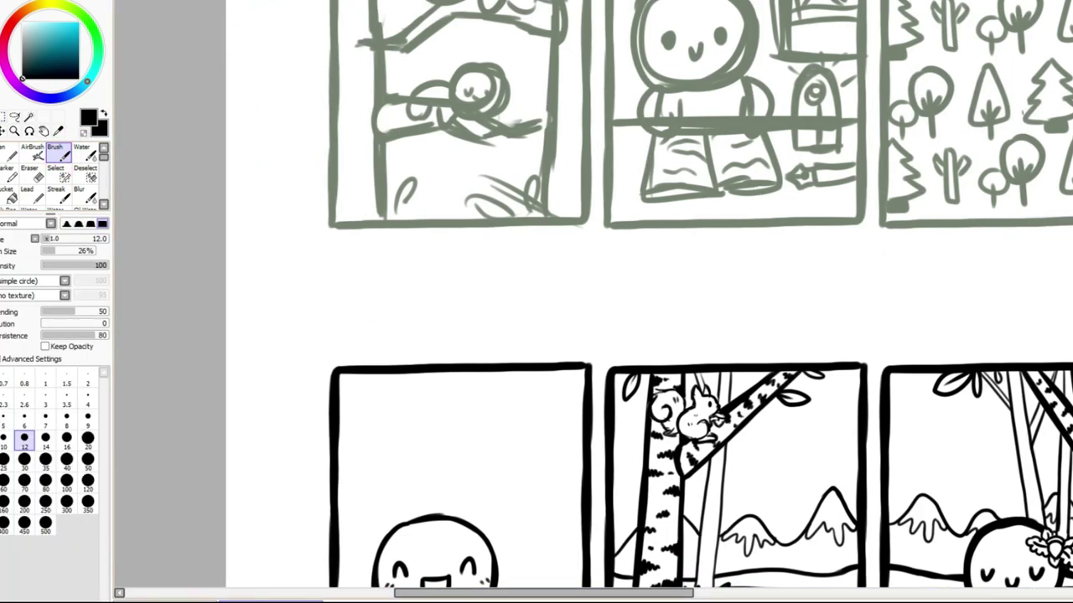
{"action": "scroll", "coordinate": [593, 293], "scroll_direction": "down", "scroll_amount": 4}
{"action": "left_click", "coordinate": [258, 2]}
{"action": "mouse_move", "coordinate": [404, 253]}
{"action": "left_mouse_down"}
{"action": "mouse_move", "coordinate": [416, 196]}
{"action": "mouse_move", "coordinate": [489, 172]}
{"action": "mouse_move", "coordinate": [532, 197]}
{"action": "mouse_move", "coordinate": [543, 226]}
{"action": "left_mouse_up"}
{"action": "mouse_move", "coordinate": [430, 177]}
{"action": "left_mouse_down"}
{"action": "mouse_move", "coordinate": [407, 249]}
{"action": "mouse_move", "coordinate": [419, 308]}
{"action": "mouse_move", "coordinate": [463, 313]}
{"action": "mouse_move", "coordinate": [492, 299]}
{"action": "mouse_move", "coordinate": [524, 254]}
{"action": "left_mouse_up"}
{"action": "key", "text": "ctrl+z"}
{"action": "mouse_move", "coordinate": [419, 305]}
{"action": "left_mouse_down"}
{"action": "mouse_move", "coordinate": [503, 299]}
{"action": "mouse_move", "coordinate": [526, 269]}
{"action": "mouse_move", "coordinate": [503, 298]}
{"action": "mouse_move", "coordinate": [444, 311]}
{"action": "left_mouse_up"}
{"action": "left_click_drag", "start_coordinate": [529, 199], "coordinate": [544, 257]}
{"action": "left_click_drag", "start_coordinate": [541, 217], "coordinate": [547, 289]}
{"action": "left_click_drag", "start_coordinate": [543, 239], "coordinate": [545, 313]}
{"action": "left_click_drag", "start_coordinate": [546, 221], "coordinate": [548, 289]}
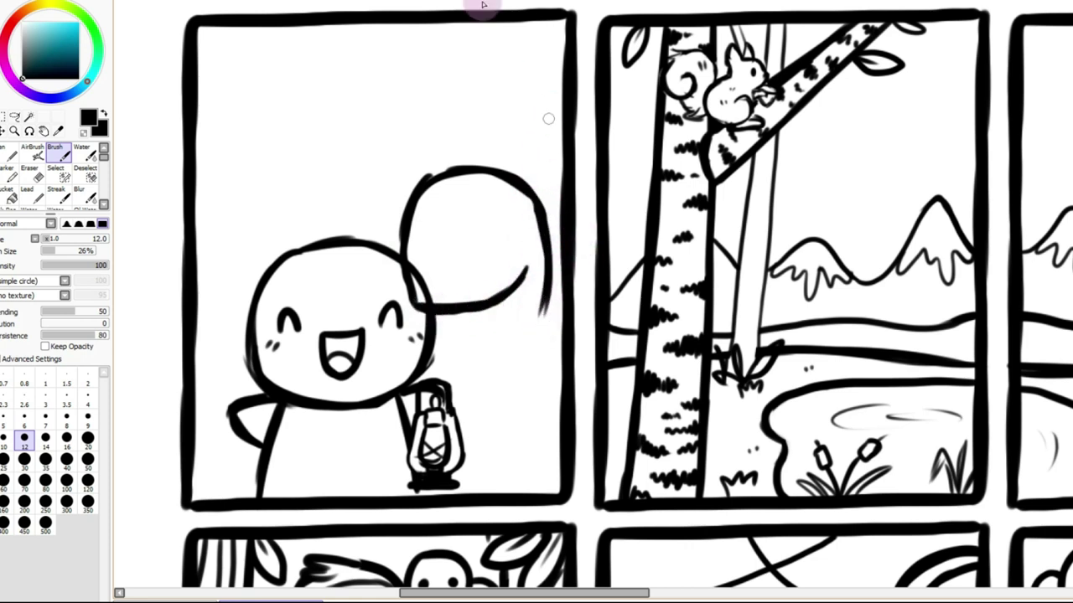
Add two ears to the deer's head, erasing a gap in the outline for the ear nearest the panel border
{"action": "mouse_move", "coordinate": [412, 181]}
{"action": "left_mouse_down"}
{"action": "mouse_move", "coordinate": [430, 142]}
{"action": "mouse_move", "coordinate": [450, 163]}
{"action": "mouse_move", "coordinate": [408, 170]}
{"action": "mouse_move", "coordinate": [403, 198]}
{"action": "left_mouse_up"}
{"action": "key", "text": "ctrl+z"}
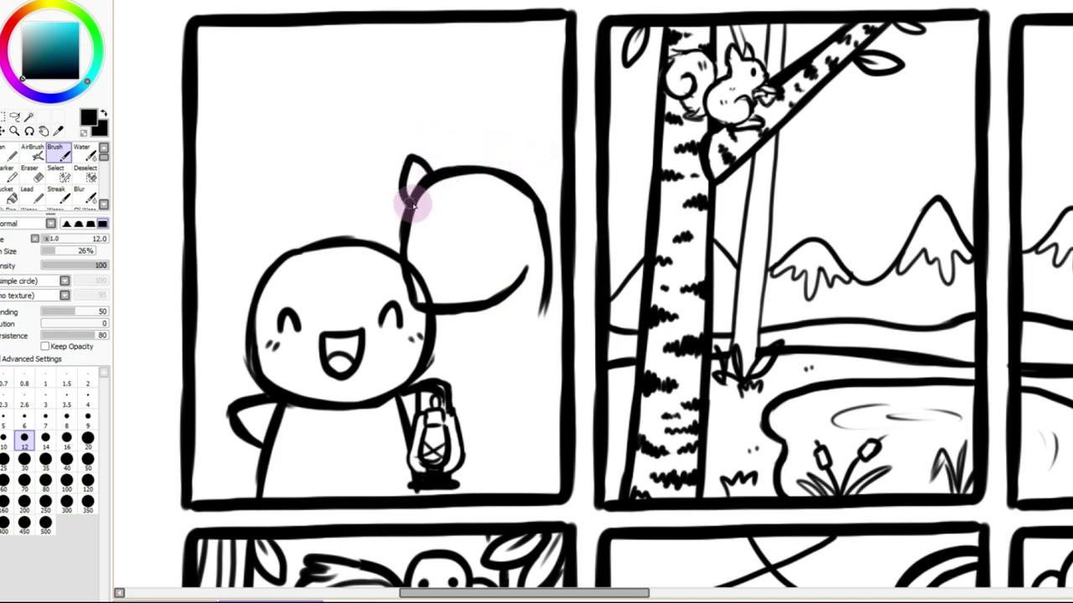
{"action": "left_click", "coordinate": [32, 174]}
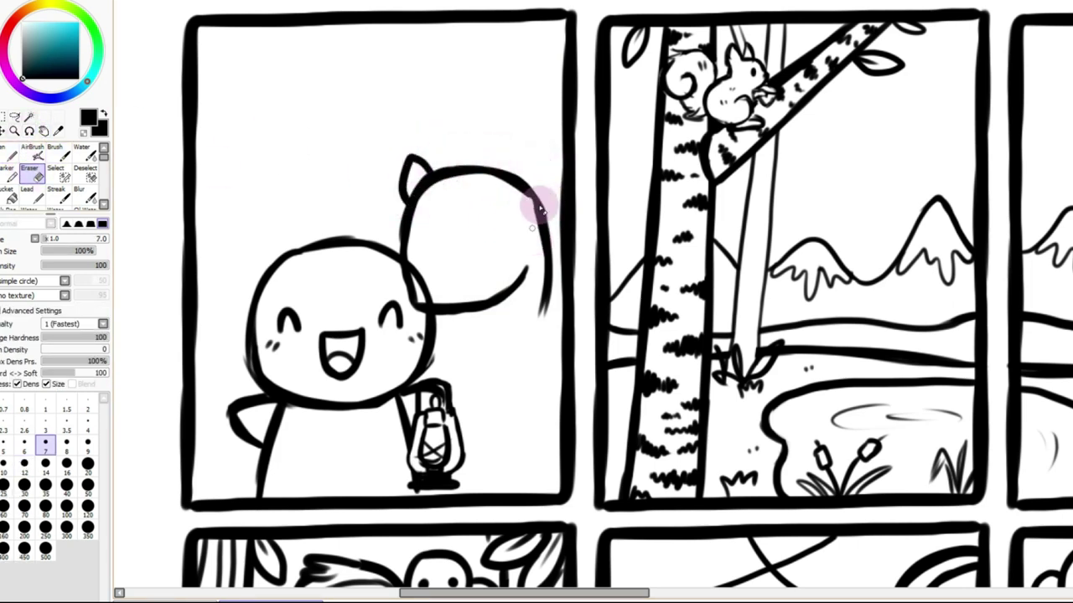
{"action": "left_click_drag", "start_coordinate": [538, 198], "coordinate": [544, 229]}
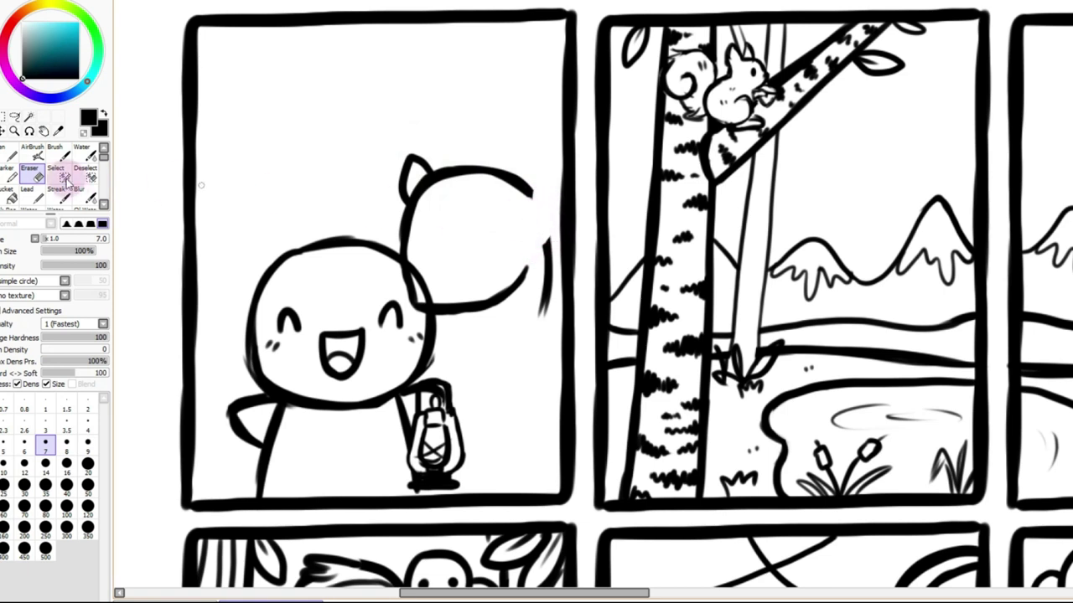
{"action": "left_click", "coordinate": [54, 151]}
{"action": "left_click_drag", "start_coordinate": [550, 194], "coordinate": [532, 240]}
{"action": "mouse_move", "coordinate": [531, 194]}
{"action": "left_mouse_down"}
{"action": "mouse_move", "coordinate": [564, 220]}
{"action": "mouse_move", "coordinate": [530, 225]}
{"action": "left_mouse_up"}
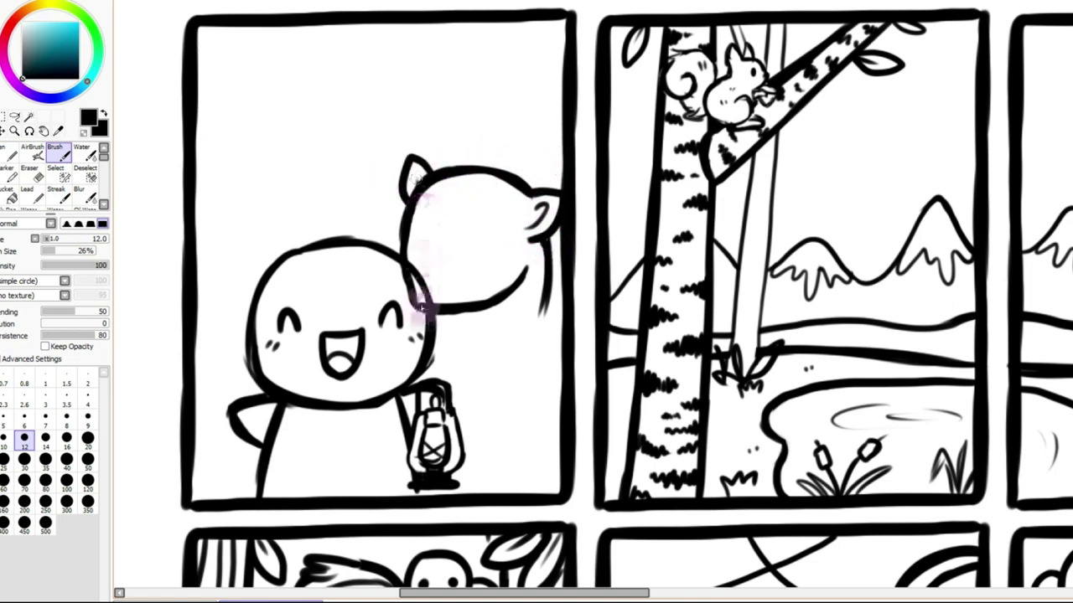
Draw the deer's black nose, oval eyes and thin facial markings, and extend its neck down behind the lantern
{"action": "left_click_drag", "start_coordinate": [418, 299], "coordinate": [411, 294]}
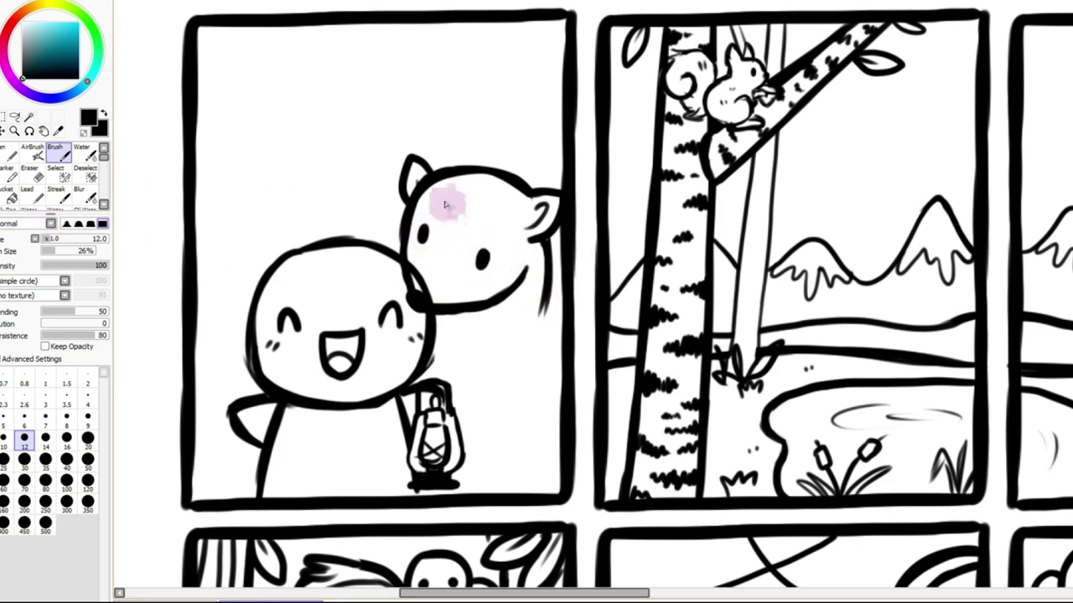
{"action": "left_click_drag", "start_coordinate": [434, 203], "coordinate": [467, 242]}
{"action": "key", "text": "ctrl+z"}
{"action": "mouse_move", "coordinate": [424, 280]}
{"action": "left_mouse_down"}
{"action": "mouse_move", "coordinate": [440, 212]}
{"action": "mouse_move", "coordinate": [461, 257]}
{"action": "mouse_move", "coordinate": [423, 211]}
{"action": "mouse_move", "coordinate": [466, 253]}
{"action": "mouse_move", "coordinate": [436, 279]}
{"action": "mouse_move", "coordinate": [457, 249]}
{"action": "mouse_move", "coordinate": [505, 228]}
{"action": "left_mouse_up"}
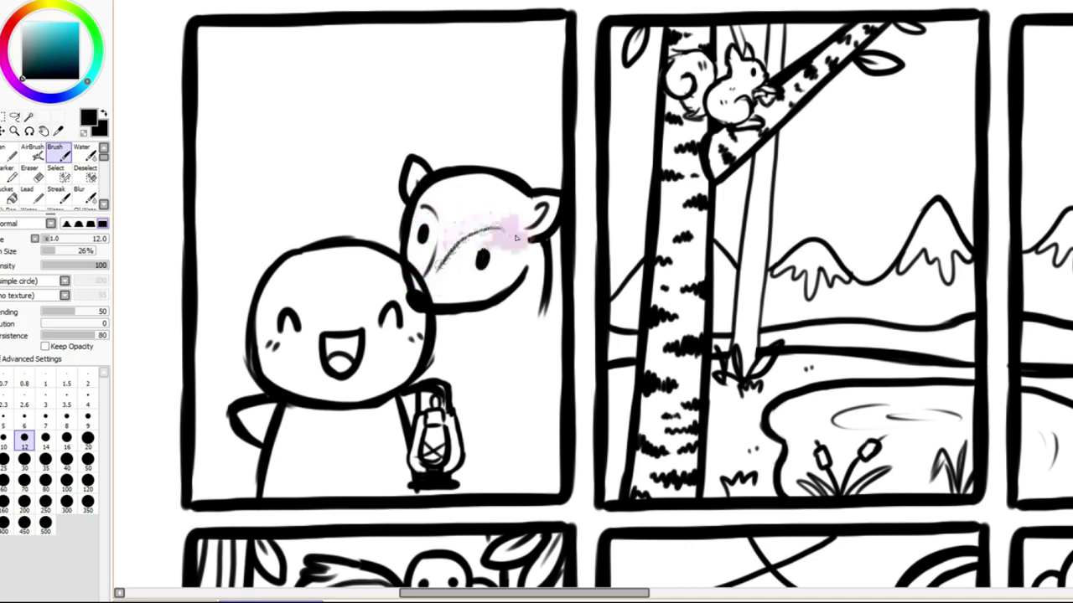
{"action": "mouse_move", "coordinate": [546, 292]}
{"action": "left_mouse_down"}
{"action": "mouse_move", "coordinate": [543, 345]}
{"action": "mouse_move", "coordinate": [557, 360]}
{"action": "mouse_move", "coordinate": [535, 355]}
{"action": "mouse_move", "coordinate": [534, 345]}
{"action": "mouse_move", "coordinate": [560, 379]}
{"action": "left_mouse_up"}
{"action": "left_click_drag", "start_coordinate": [475, 327], "coordinate": [456, 386]}
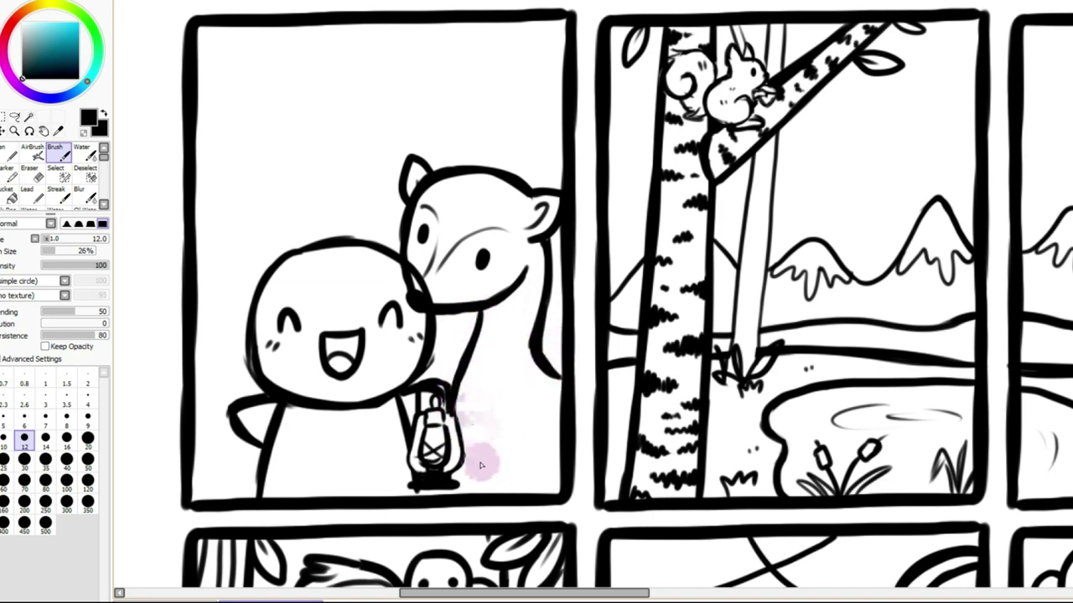
Replace the deer's oval eyes with closed curved eyes and add small cheek curves to its face
{"action": "key", "text": "e"}
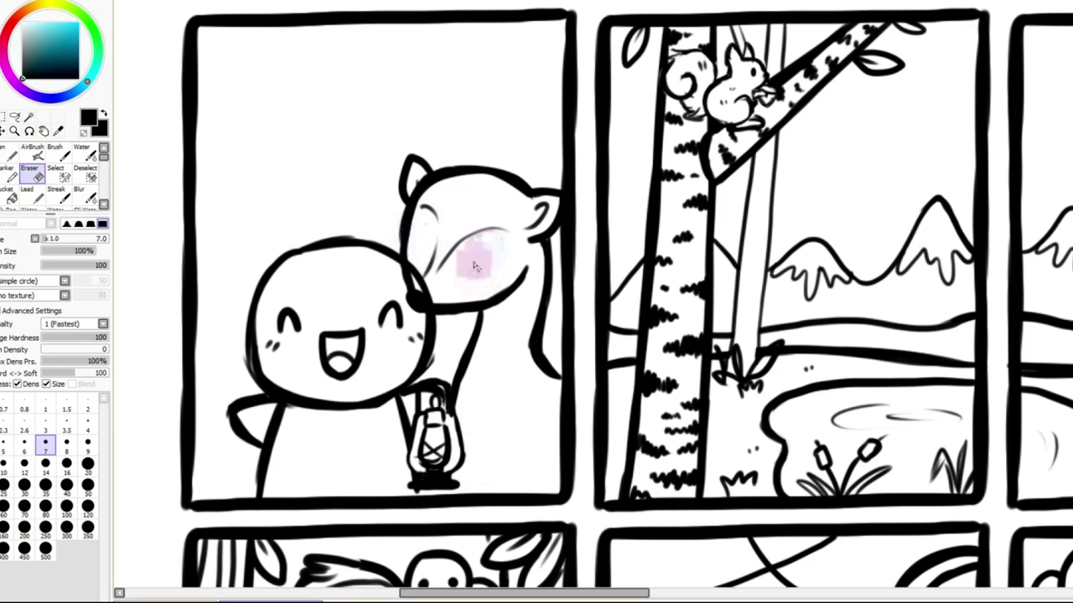
{"action": "key", "text": "b"}
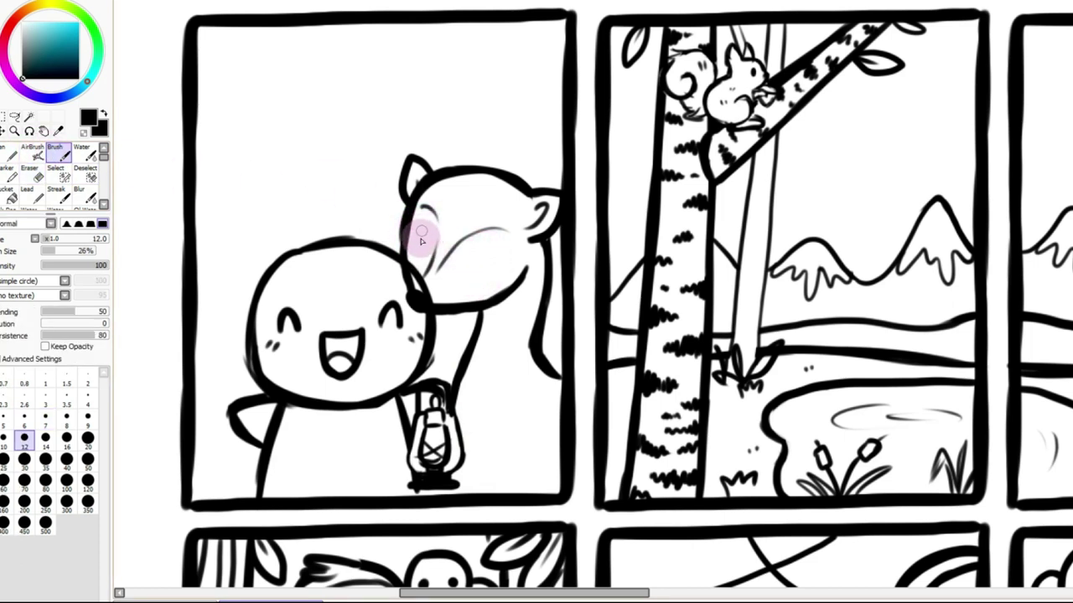
{"action": "left_click_drag", "start_coordinate": [415, 224], "coordinate": [421, 245]}
{"action": "left_click_drag", "start_coordinate": [528, 269], "coordinate": [509, 289]}
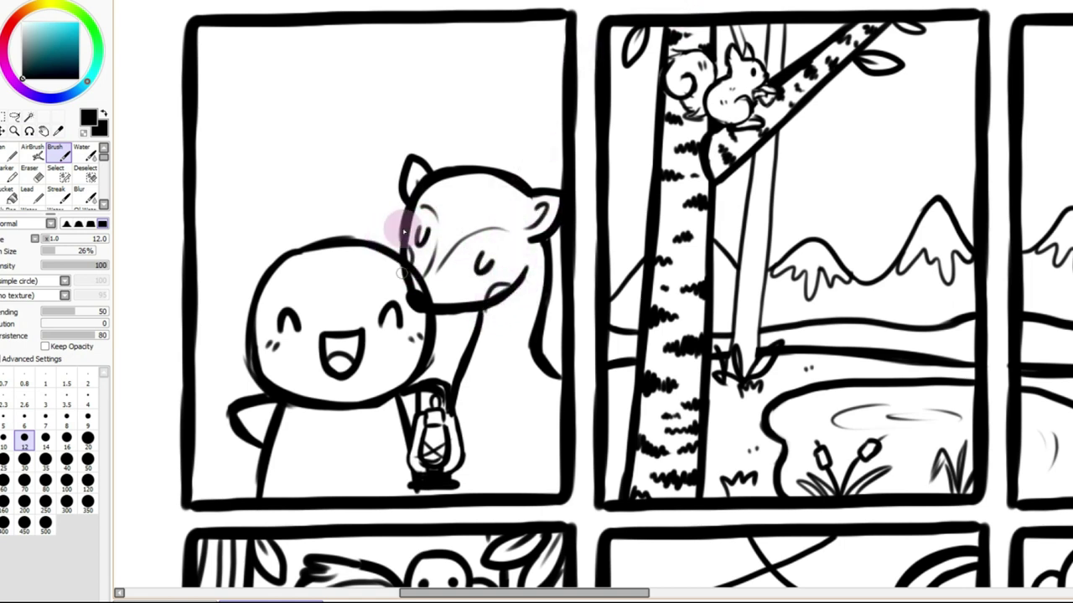
Draw branching antlers on the deer's head, with the second one cut off by the panel border
{"action": "mouse_move", "coordinate": [427, 151]}
{"action": "left_mouse_down"}
{"action": "mouse_move", "coordinate": [402, 136]}
{"action": "mouse_move", "coordinate": [421, 130]}
{"action": "mouse_move", "coordinate": [438, 143]}
{"action": "left_mouse_up"}
{"action": "key", "text": "ctrl+z"}
{"action": "mouse_move", "coordinate": [426, 100]}
{"action": "left_mouse_down"}
{"action": "mouse_move", "coordinate": [438, 143]}
{"action": "mouse_move", "coordinate": [451, 132]}
{"action": "left_mouse_up"}
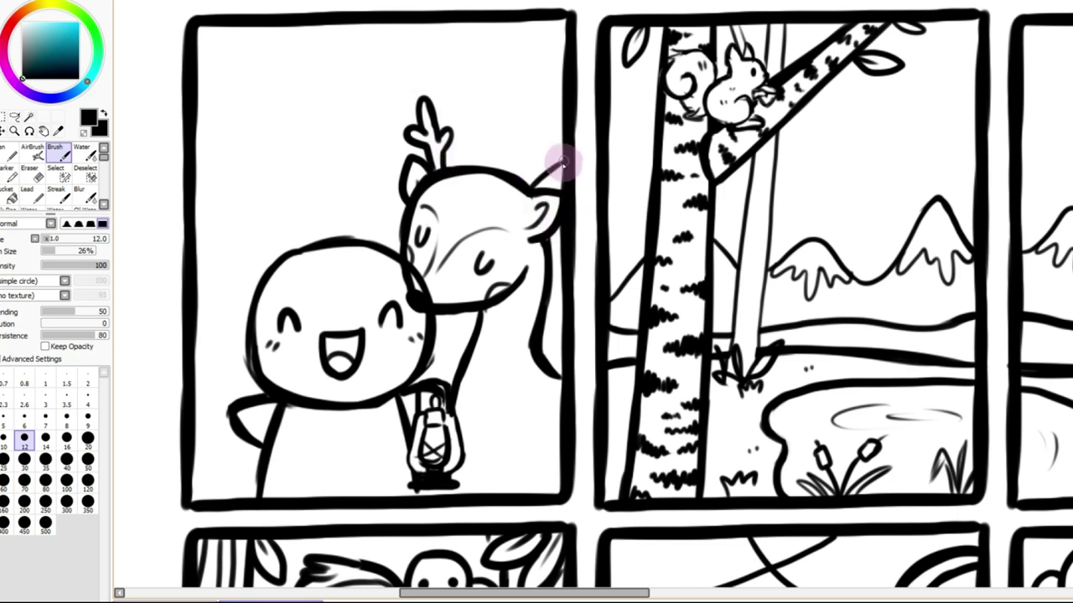
{"action": "mouse_move", "coordinate": [530, 192]}
{"action": "left_mouse_down"}
{"action": "mouse_move", "coordinate": [544, 144]}
{"action": "mouse_move", "coordinate": [555, 165]}
{"action": "left_mouse_up"}
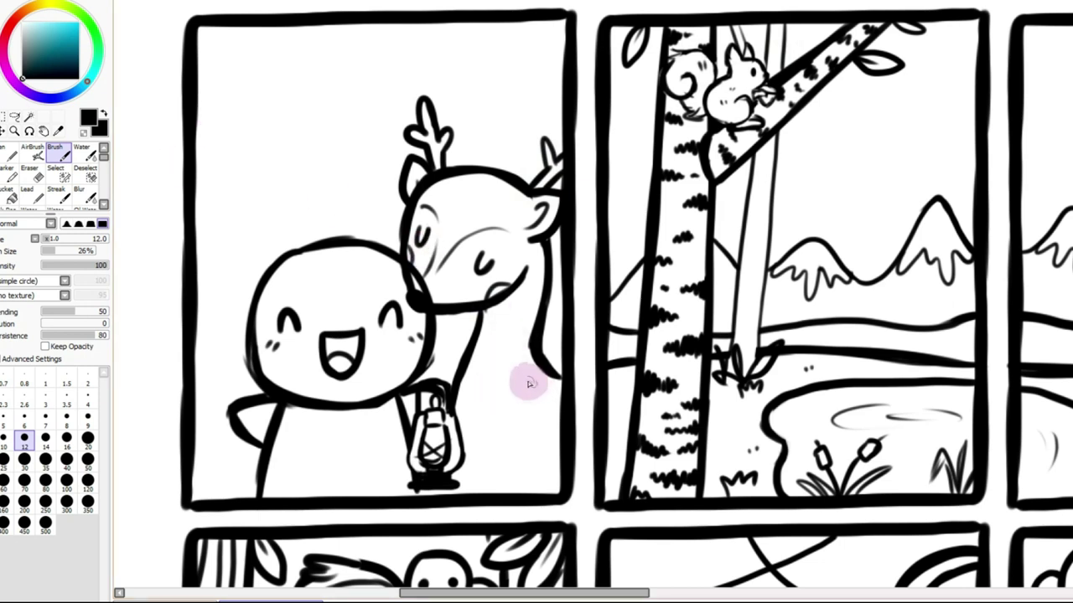
Add small round spots along the deer's neck and body, and erase the character's outline where it crosses the deer's muzzle
{"action": "left_click_drag", "start_coordinate": [544, 389], "coordinate": [546, 391]}
{"action": "left_click_drag", "start_coordinate": [515, 353], "coordinate": [475, 384]}
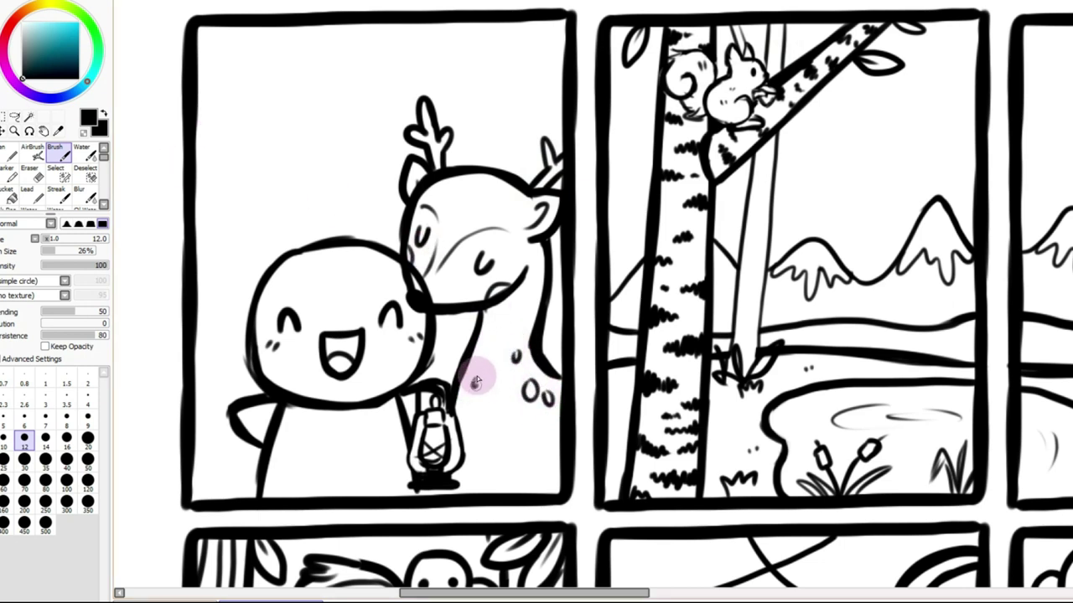
{"action": "left_click_drag", "start_coordinate": [475, 481], "coordinate": [536, 482]}
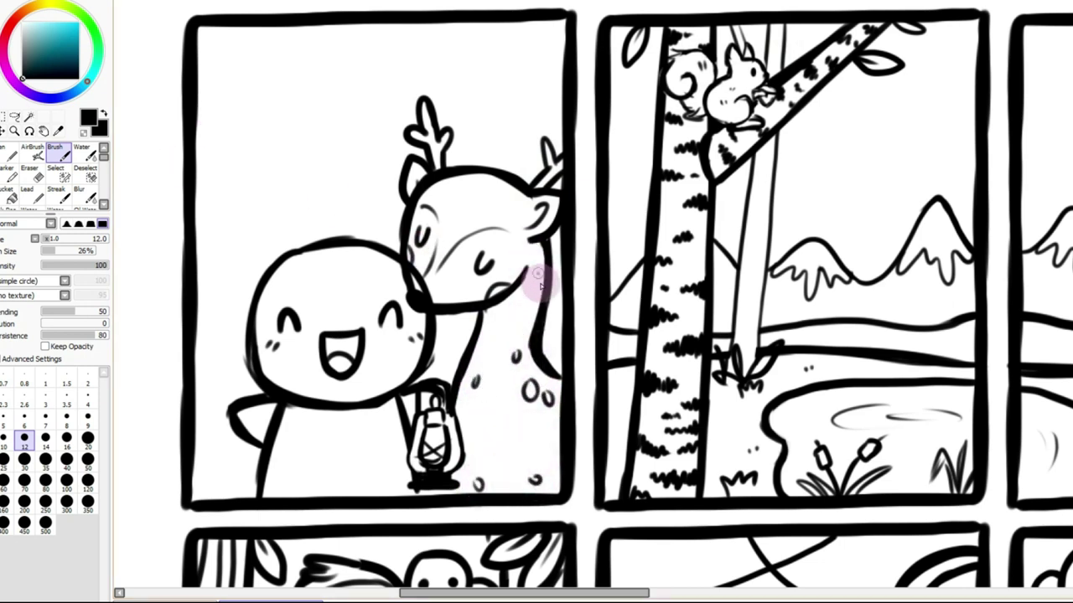
{"action": "left_click", "coordinate": [30, 174]}
{"action": "left_click_drag", "start_coordinate": [440, 289], "coordinate": [438, 271]}
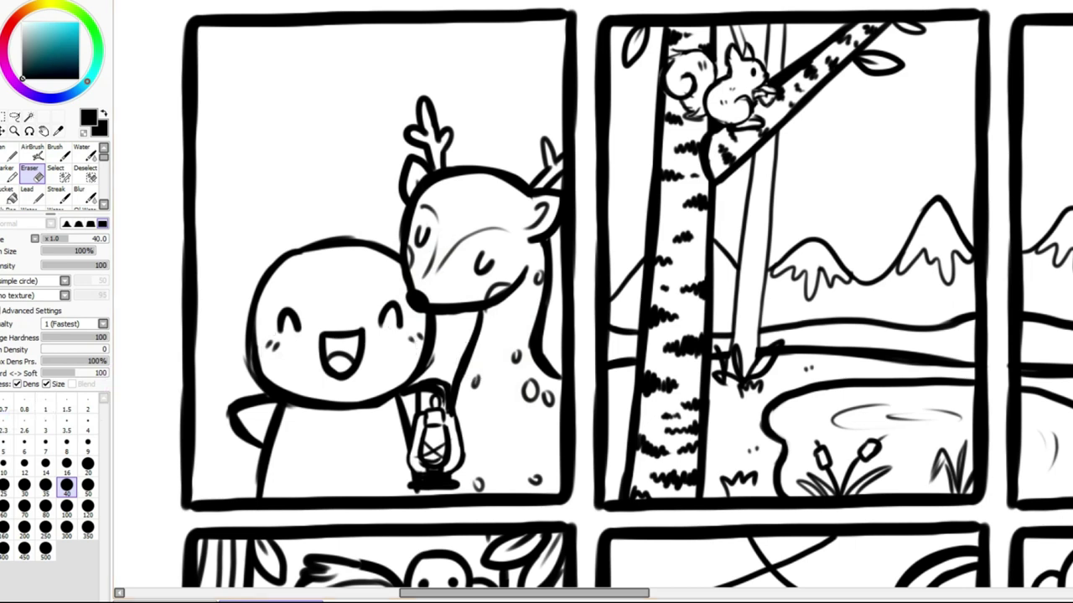
Draw jagged fir tree edges with short needle strokes on both sides of the first panel, using the size 14 brush
{"action": "left_click", "coordinate": [54, 149]}
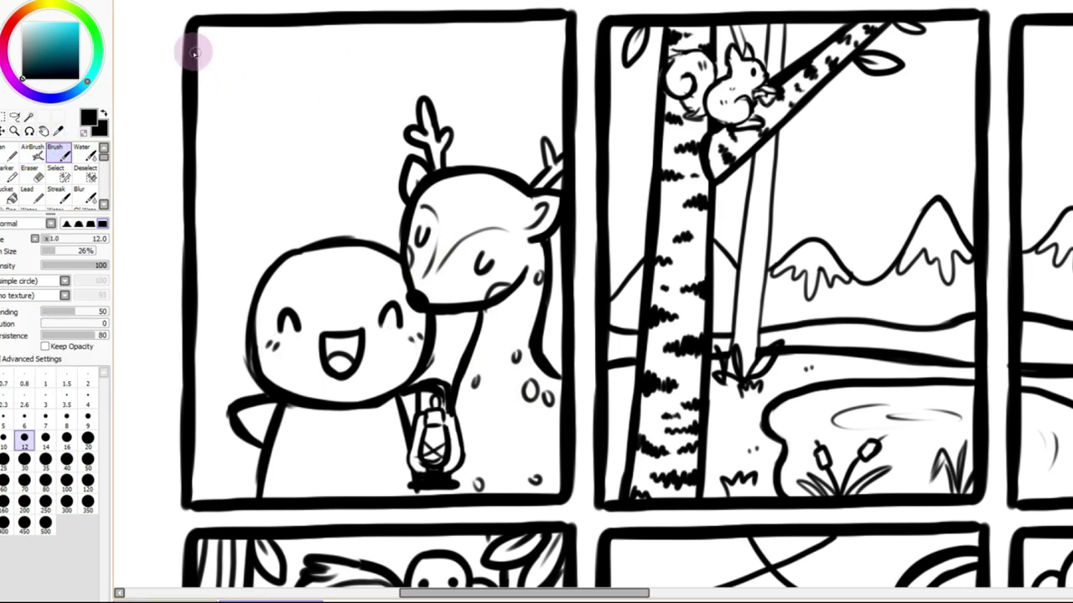
{"action": "left_click", "coordinate": [45, 437]}
{"action": "key", "text": "bracketleft"}
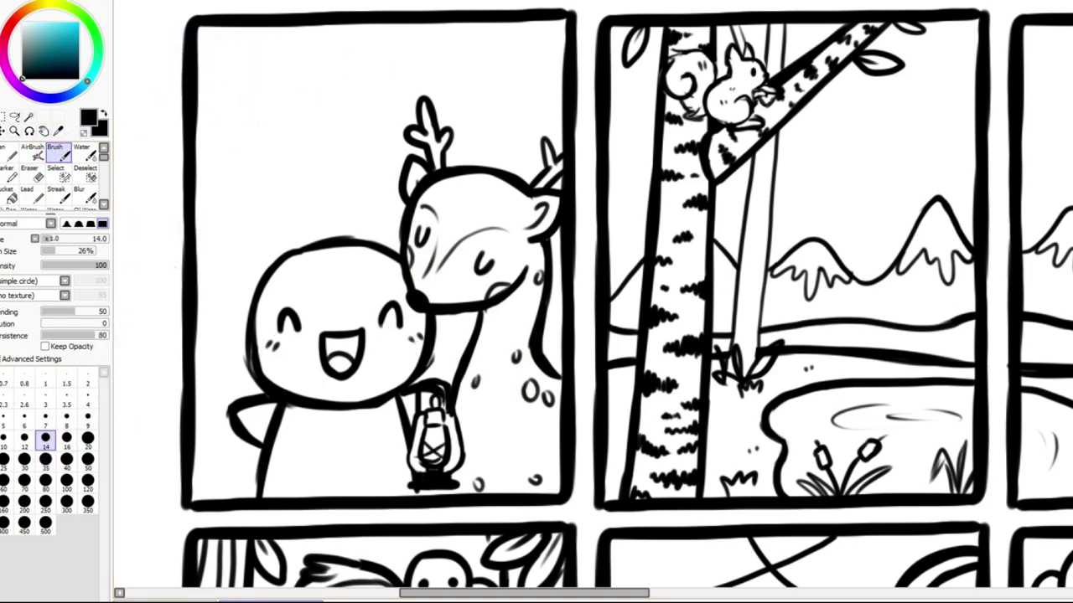
{"action": "mouse_move", "coordinate": [198, 39]}
{"action": "left_mouse_down"}
{"action": "mouse_move", "coordinate": [237, 121]}
{"action": "mouse_move", "coordinate": [212, 84]}
{"action": "mouse_move", "coordinate": [267, 151]}
{"action": "mouse_move", "coordinate": [232, 146]}
{"action": "mouse_move", "coordinate": [292, 172]}
{"action": "left_mouse_up"}
{"action": "key", "text": "ctrl+z"}
{"action": "mouse_move", "coordinate": [232, 134]}
{"action": "left_mouse_down"}
{"action": "mouse_move", "coordinate": [259, 191]}
{"action": "mouse_move", "coordinate": [239, 147]}
{"action": "mouse_move", "coordinate": [269, 182]}
{"action": "mouse_move", "coordinate": [233, 134]}
{"action": "mouse_move", "coordinate": [266, 157]}
{"action": "mouse_move", "coordinate": [249, 128]}
{"action": "mouse_move", "coordinate": [275, 160]}
{"action": "mouse_move", "coordinate": [240, 125]}
{"action": "mouse_move", "coordinate": [285, 171]}
{"action": "mouse_move", "coordinate": [243, 130]}
{"action": "mouse_move", "coordinate": [254, 153]}
{"action": "mouse_move", "coordinate": [279, 165]}
{"action": "mouse_move", "coordinate": [277, 211]}
{"action": "mouse_move", "coordinate": [251, 202]}
{"action": "mouse_move", "coordinate": [298, 229]}
{"action": "left_mouse_up"}
{"action": "key", "text": "ctrl+z"}
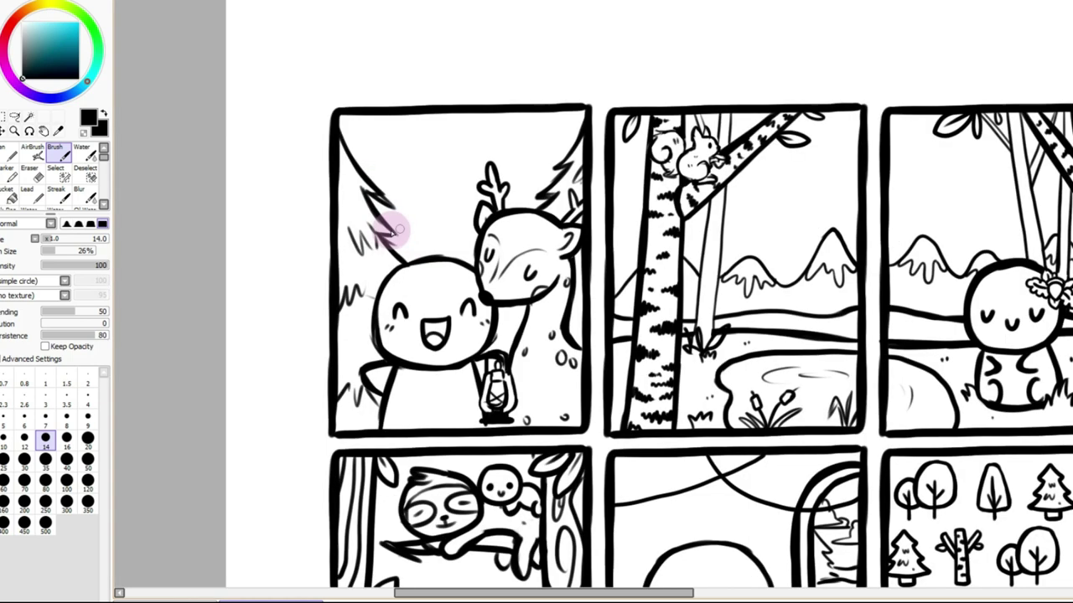
{"action": "left_click_drag", "start_coordinate": [394, 228], "coordinate": [461, 227]}
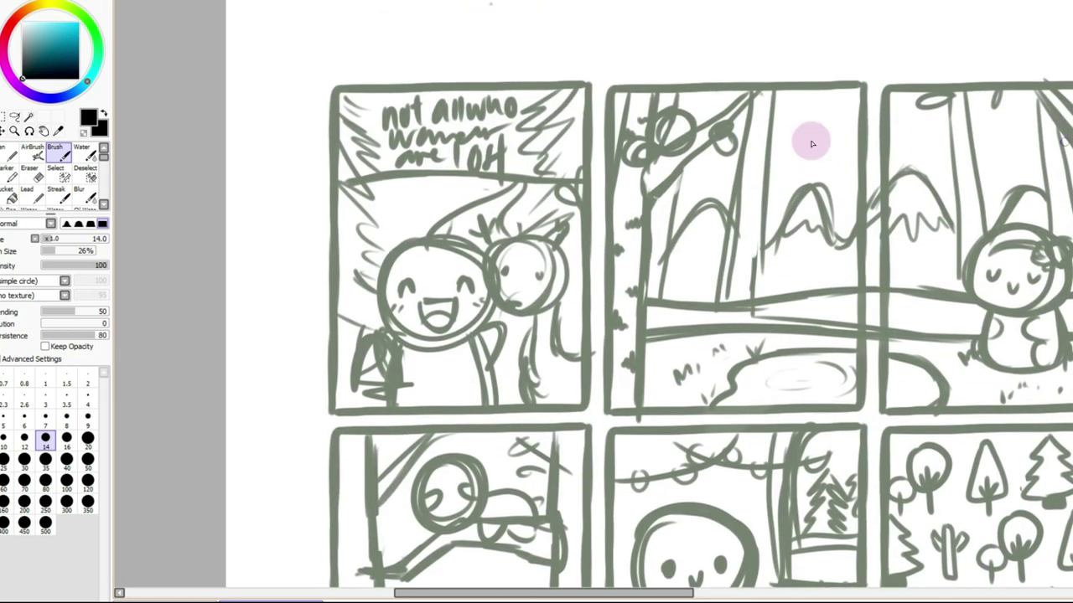
Draw a horizon line and a winding path behind the characters, erasing and redrawing the path's near curve
{"action": "mouse_move", "coordinate": [513, 142]}
{"action": "left_mouse_down"}
{"action": "mouse_move", "coordinate": [408, 262]}
{"action": "mouse_move", "coordinate": [513, 144]}
{"action": "left_mouse_up"}
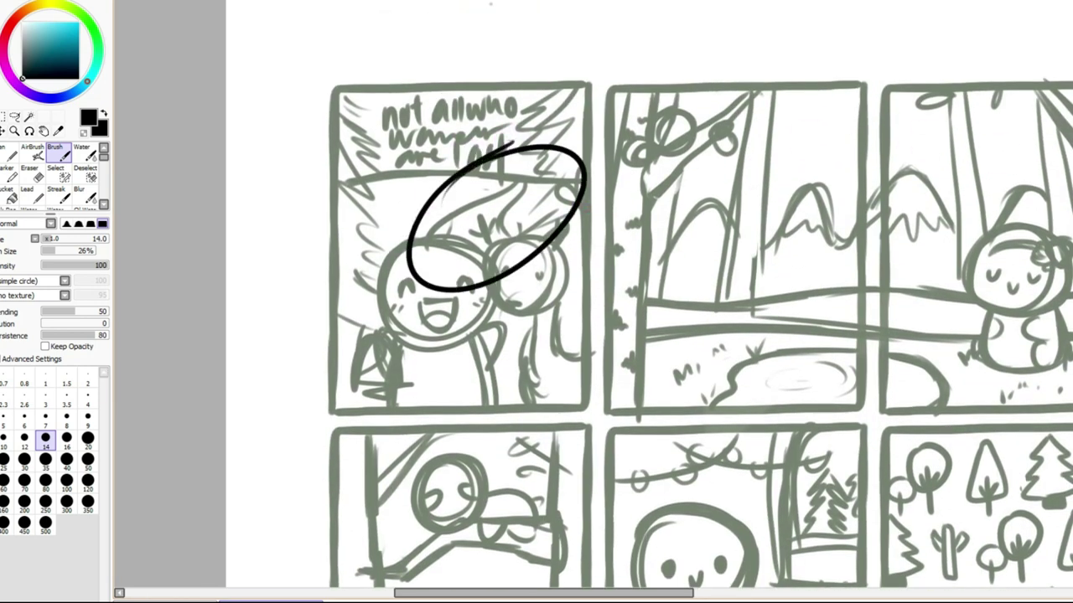
{"action": "scroll", "coordinate": [649, 293], "scroll_direction": "down", "scroll_amount": 8}
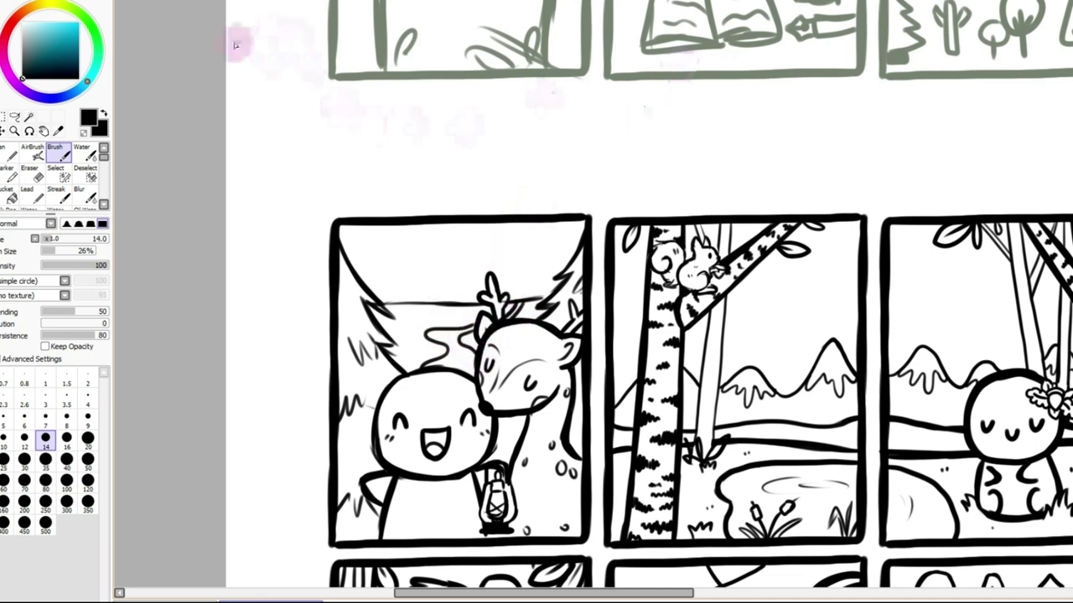
{"action": "left_click", "coordinate": [29, 174]}
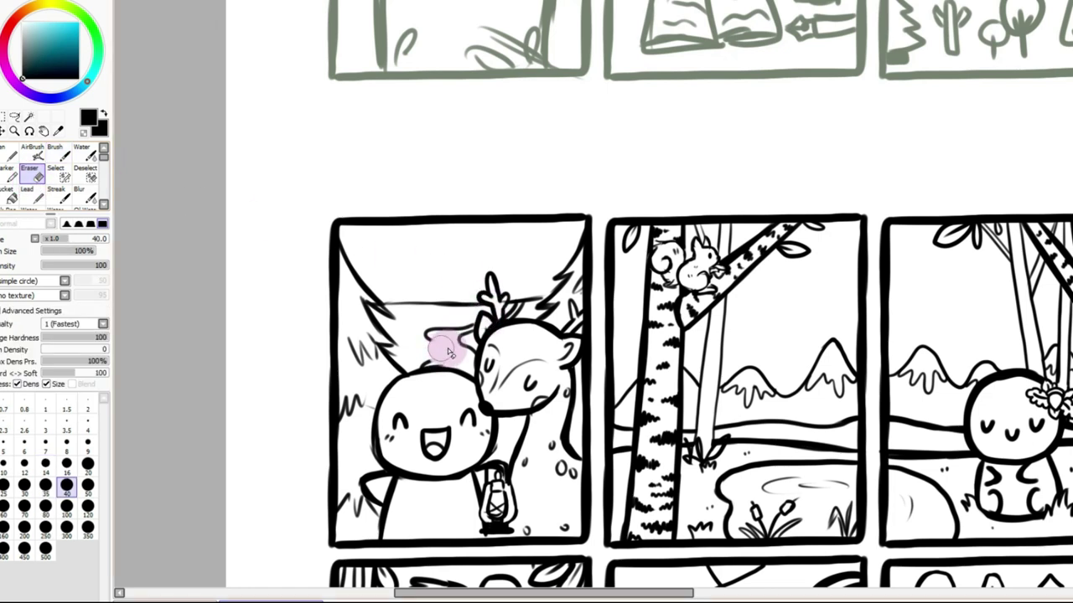
{"action": "left_click", "coordinate": [61, 176]}
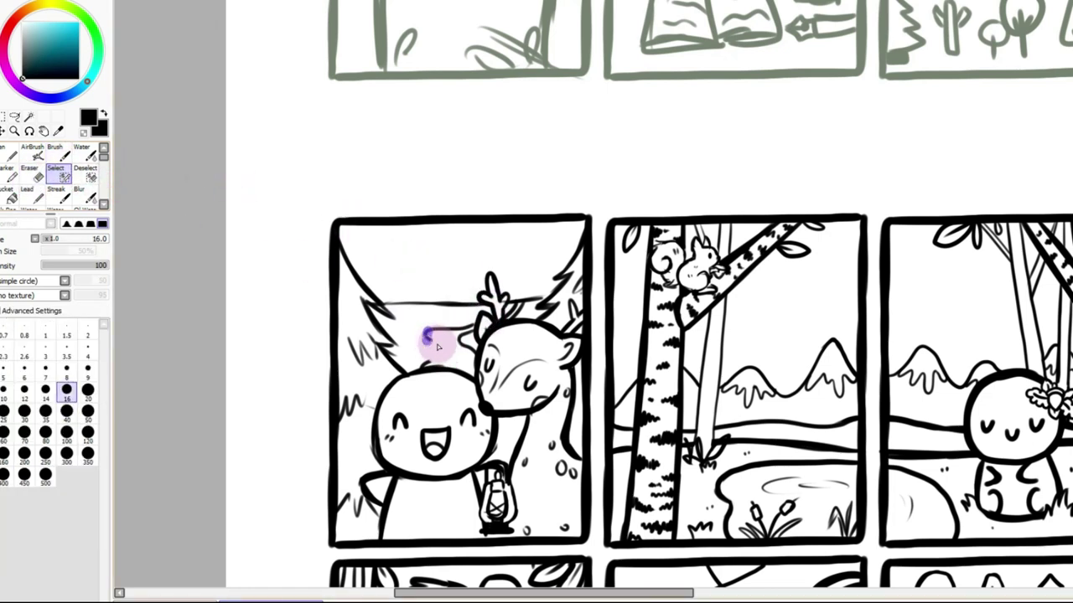
{"action": "left_click", "coordinate": [29, 173]}
{"action": "left_click", "coordinate": [54, 151]}
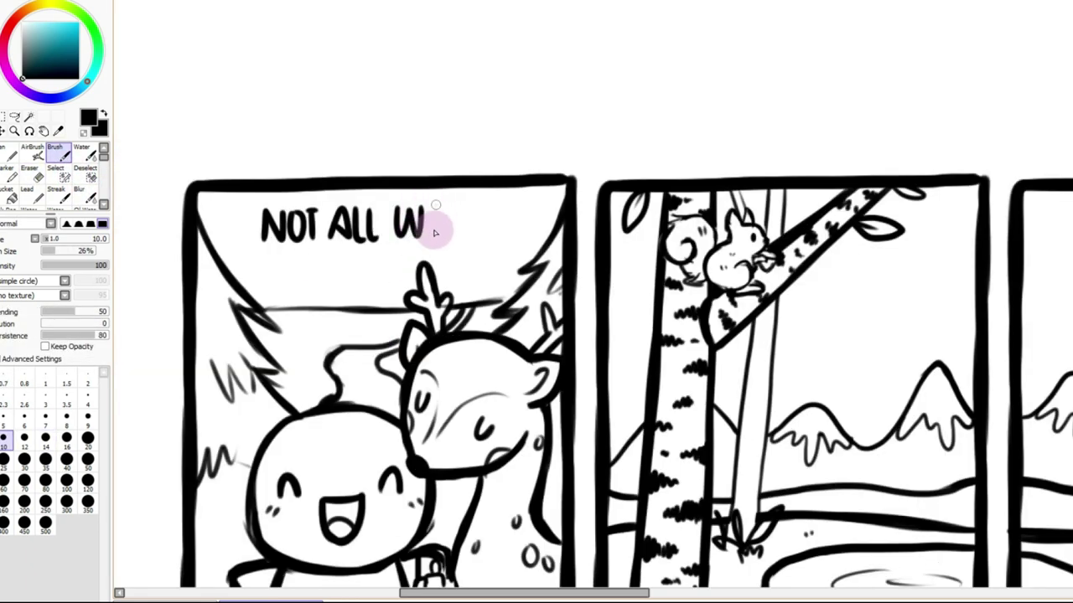
Hand-letter "NOT ALL WHO WANDER ARE LOST" in two lines across the first panel's sky with the size 10 brush
{"action": "mouse_move", "coordinate": [438, 223]}
{"action": "left_mouse_down"}
{"action": "mouse_move", "coordinate": [466, 240]}
{"action": "mouse_move", "coordinate": [463, 209]}
{"action": "left_mouse_up"}
{"action": "mouse_move", "coordinate": [256, 277]}
{"action": "left_mouse_down"}
{"action": "mouse_move", "coordinate": [279, 253]}
{"action": "mouse_move", "coordinate": [315, 249]}
{"action": "mouse_move", "coordinate": [336, 275]}
{"action": "mouse_move", "coordinate": [354, 250]}
{"action": "left_mouse_up"}
{"action": "mouse_move", "coordinate": [355, 250]}
{"action": "left_mouse_down"}
{"action": "mouse_move", "coordinate": [362, 277]}
{"action": "mouse_move", "coordinate": [394, 249]}
{"action": "left_mouse_up"}
{"action": "mouse_move", "coordinate": [394, 249]}
{"action": "left_mouse_down"}
{"action": "mouse_move", "coordinate": [406, 276]}
{"action": "mouse_move", "coordinate": [410, 246]}
{"action": "mouse_move", "coordinate": [436, 261]}
{"action": "mouse_move", "coordinate": [436, 248]}
{"action": "mouse_move", "coordinate": [432, 277]}
{"action": "left_mouse_up"}
{"action": "left_click_drag", "start_coordinate": [482, 248], "coordinate": [481, 249]}
{"action": "mouse_move", "coordinate": [501, 248]}
{"action": "left_mouse_down"}
{"action": "mouse_move", "coordinate": [491, 274]}
{"action": "mouse_move", "coordinate": [506, 273]}
{"action": "left_mouse_up"}
{"action": "left_click_drag", "start_coordinate": [498, 244], "coordinate": [514, 243]}
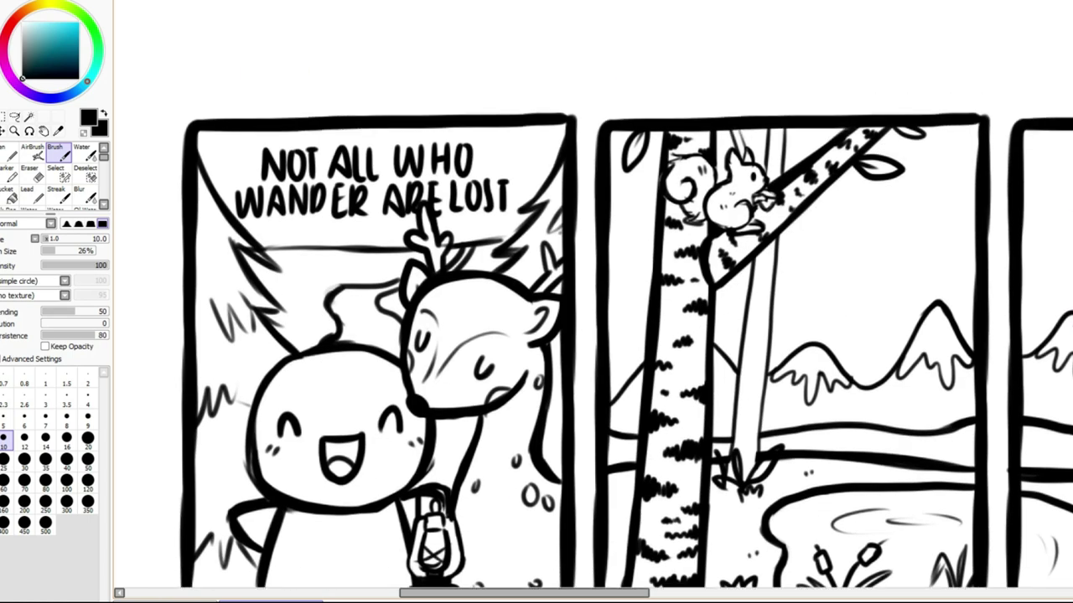
Draw small sparkles, a diamond and dots around the lettering in the first panel
{"action": "scroll", "coordinate": [536, 168], "scroll_direction": "up", "scroll_amount": 2}
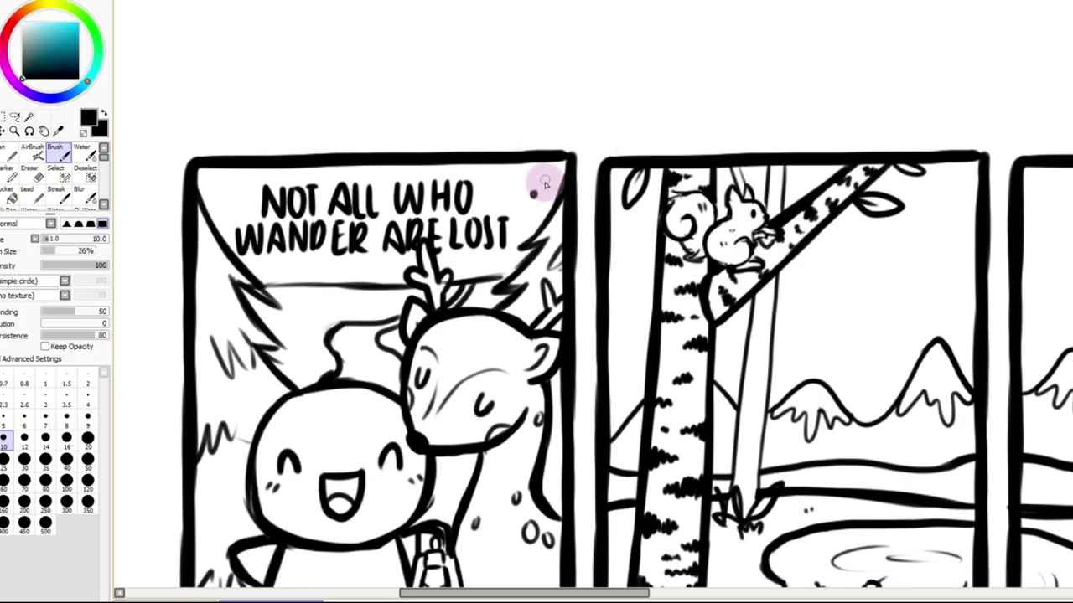
{"action": "left_click", "coordinate": [216, 198]}
{"action": "left_click_drag", "start_coordinate": [231, 204], "coordinate": [229, 196]}
{"action": "left_click", "coordinate": [310, 271]}
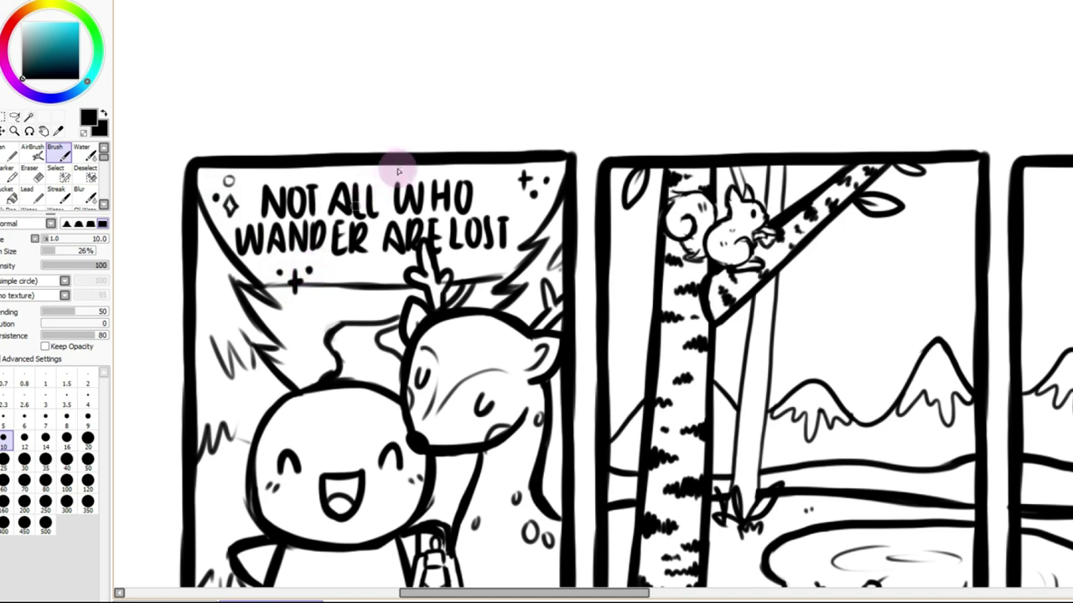
Start a tree trunk in the empty last panel, drawing its outer edge with a curled knot using the size 16 brush
{"action": "scroll", "coordinate": [286, 3], "scroll_direction": "down", "scroll_amount": 5}
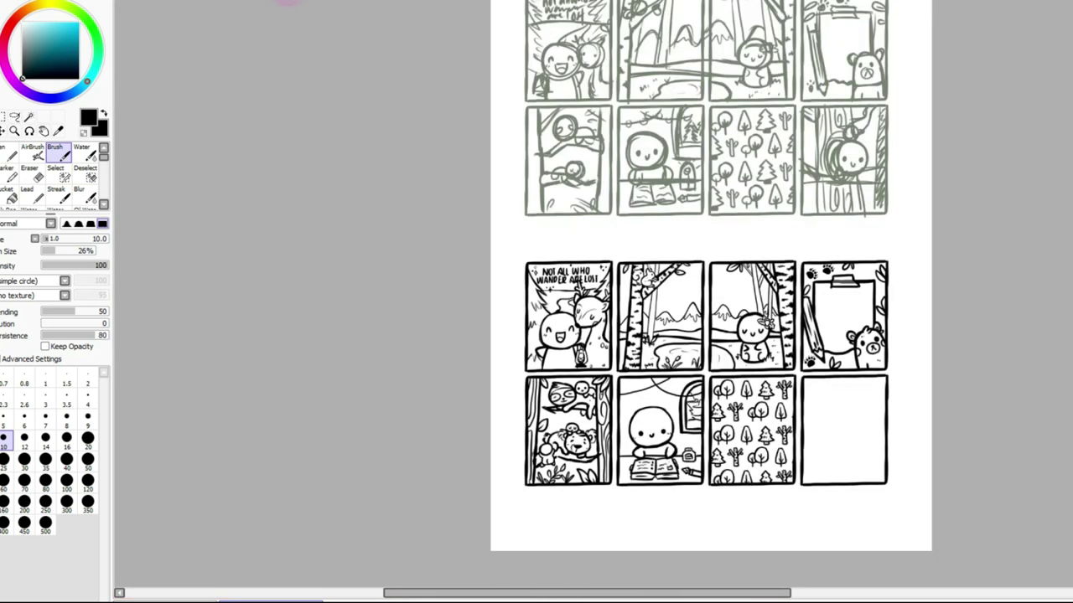
{"action": "left_click_drag", "start_coordinate": [654, 594], "coordinate": [697, 593]}
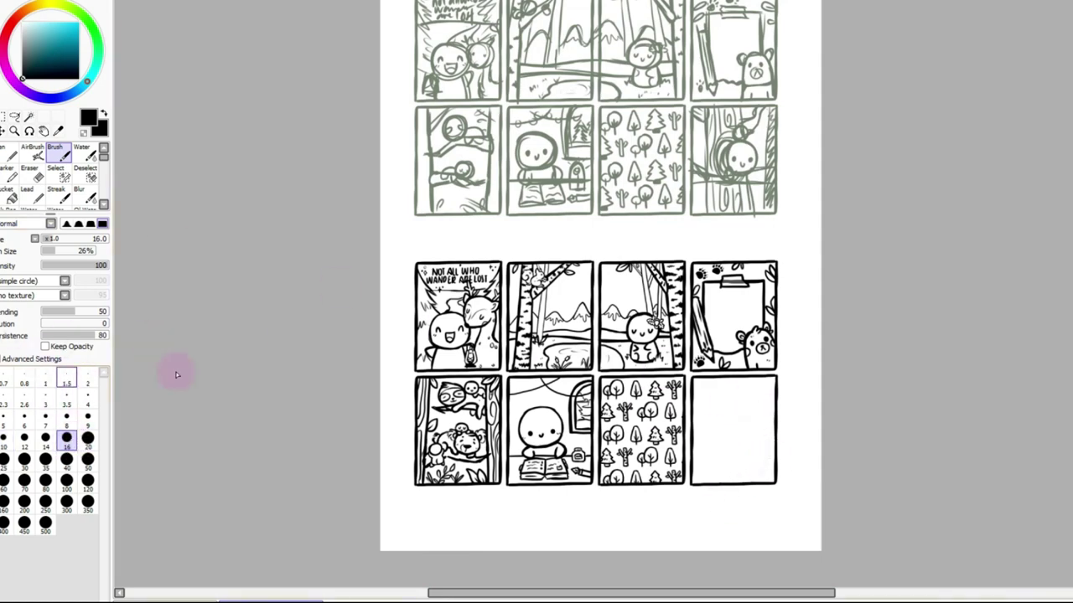
{"action": "scroll", "coordinate": [1045, 221], "scroll_direction": "up", "scroll_amount": 4}
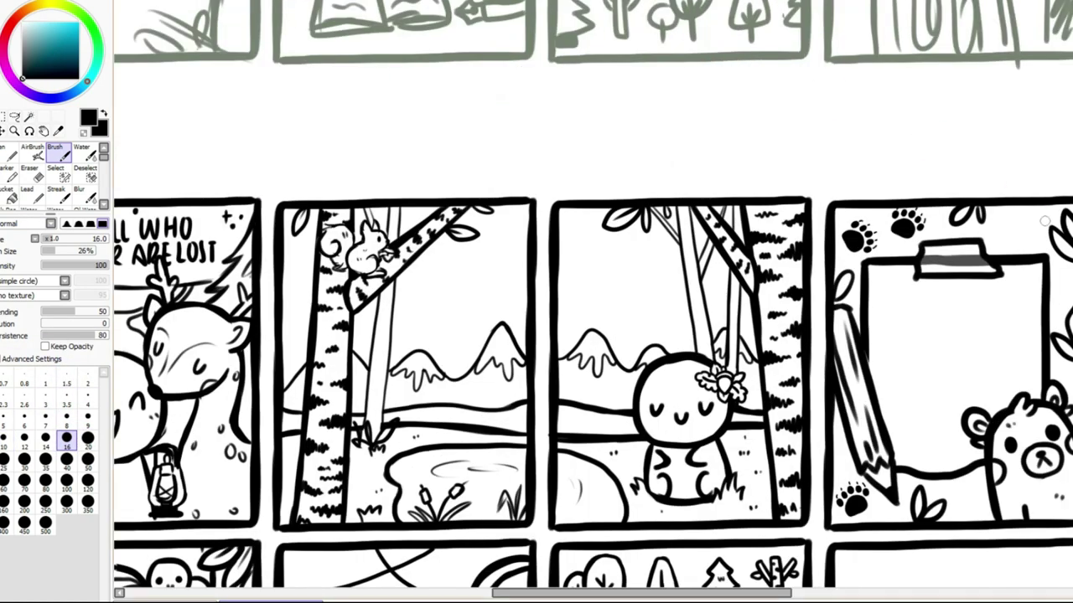
{"action": "scroll", "coordinate": [1013, 403], "scroll_direction": "down", "scroll_amount": 5}
{"action": "left_click_drag", "start_coordinate": [723, 592], "coordinate": [833, 591]}
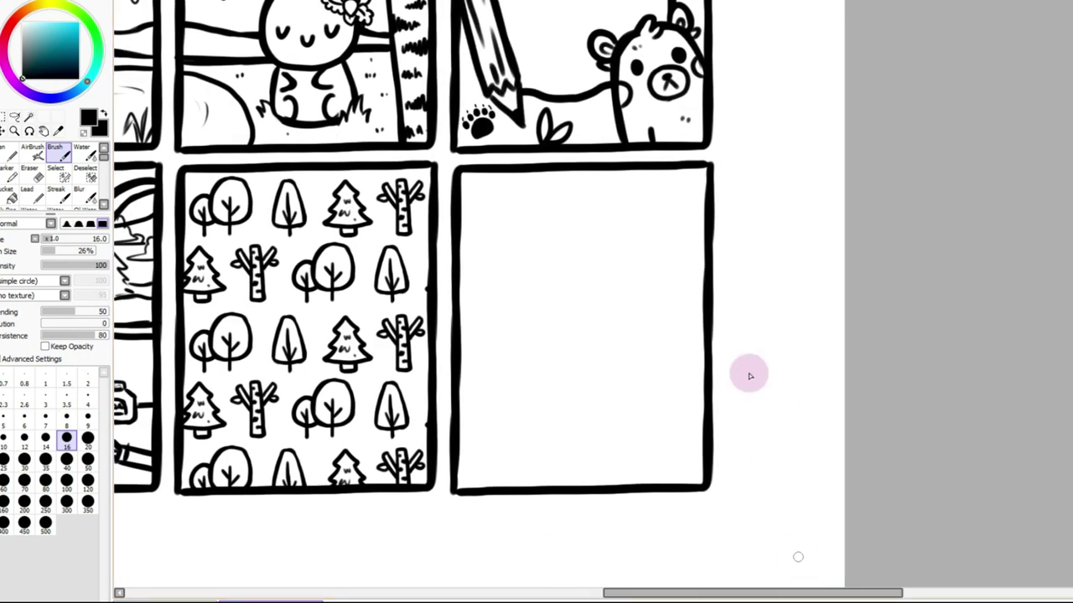
{"action": "mouse_move", "coordinate": [481, 176]}
{"action": "left_mouse_down"}
{"action": "mouse_move", "coordinate": [481, 356]}
{"action": "mouse_move", "coordinate": [497, 355]}
{"action": "mouse_move", "coordinate": [501, 307]}
{"action": "mouse_move", "coordinate": [487, 371]}
{"action": "mouse_move", "coordinate": [495, 307]}
{"action": "left_mouse_up"}
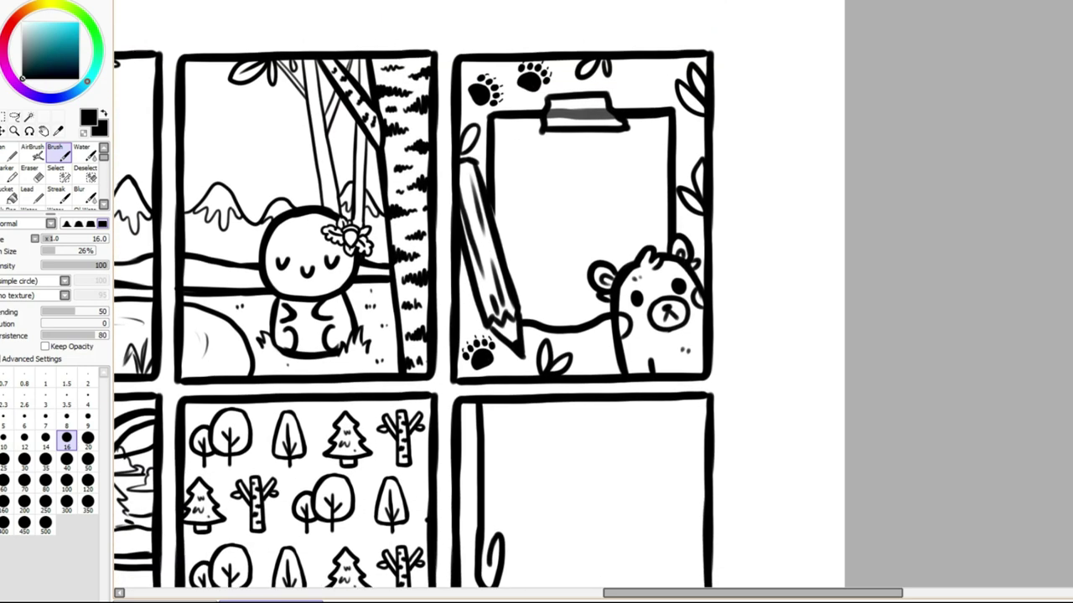
{"action": "scroll", "coordinate": [636, 385], "scroll_direction": "down", "scroll_amount": 3}
{"action": "left_click_drag", "start_coordinate": [484, 436], "coordinate": [484, 530]}
Draw the trunk's other edge and a pointed oval hollow with a double outline in the middle of the trunk
{"action": "left_click_drag", "start_coordinate": [575, 208], "coordinate": [582, 270]}
{"action": "key", "text": "ctrl+z"}
{"action": "mouse_move", "coordinate": [579, 216]}
{"action": "left_mouse_down"}
{"action": "mouse_move", "coordinate": [597, 377]}
{"action": "mouse_move", "coordinate": [570, 421]}
{"action": "mouse_move", "coordinate": [517, 410]}
{"action": "mouse_move", "coordinate": [525, 319]}
{"action": "mouse_move", "coordinate": [551, 292]}
{"action": "mouse_move", "coordinate": [568, 310]}
{"action": "mouse_move", "coordinate": [577, 379]}
{"action": "left_mouse_up"}
{"action": "left_click_drag", "start_coordinate": [537, 415], "coordinate": [519, 390]}
{"action": "left_click_drag", "start_coordinate": [596, 394], "coordinate": [608, 525]}
{"action": "mouse_move", "coordinate": [513, 352]}
{"action": "left_mouse_down"}
{"action": "mouse_move", "coordinate": [517, 299]}
{"action": "mouse_move", "coordinate": [551, 268]}
{"action": "mouse_move", "coordinate": [580, 304]}
{"action": "left_mouse_up"}
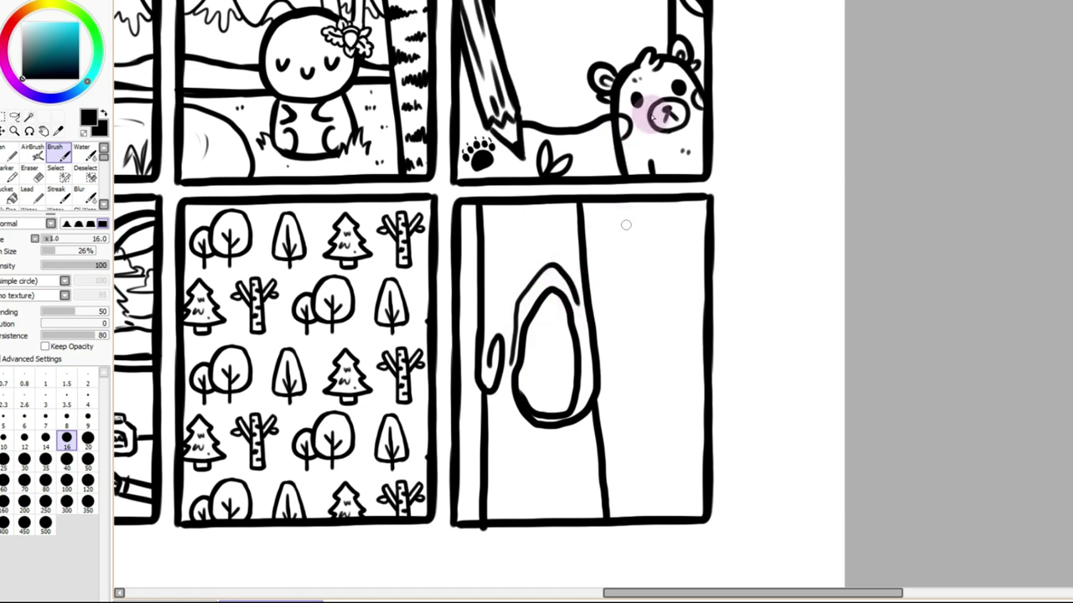
Fill the trunk with bark grain lines and a spiral knot, and draw a diagonal branch rising to the panel's upper border
{"action": "mouse_move", "coordinate": [479, 196]}
{"action": "left_mouse_down"}
{"action": "mouse_move", "coordinate": [495, 268]}
{"action": "mouse_move", "coordinate": [505, 240]}
{"action": "mouse_move", "coordinate": [526, 256]}
{"action": "mouse_move", "coordinate": [526, 209]}
{"action": "left_mouse_up"}
{"action": "mouse_move", "coordinate": [553, 258]}
{"action": "left_mouse_down"}
{"action": "mouse_move", "coordinate": [574, 233]}
{"action": "mouse_move", "coordinate": [546, 206]}
{"action": "mouse_move", "coordinate": [566, 209]}
{"action": "mouse_move", "coordinate": [574, 274]}
{"action": "left_mouse_up"}
{"action": "key", "text": "ctrl+z"}
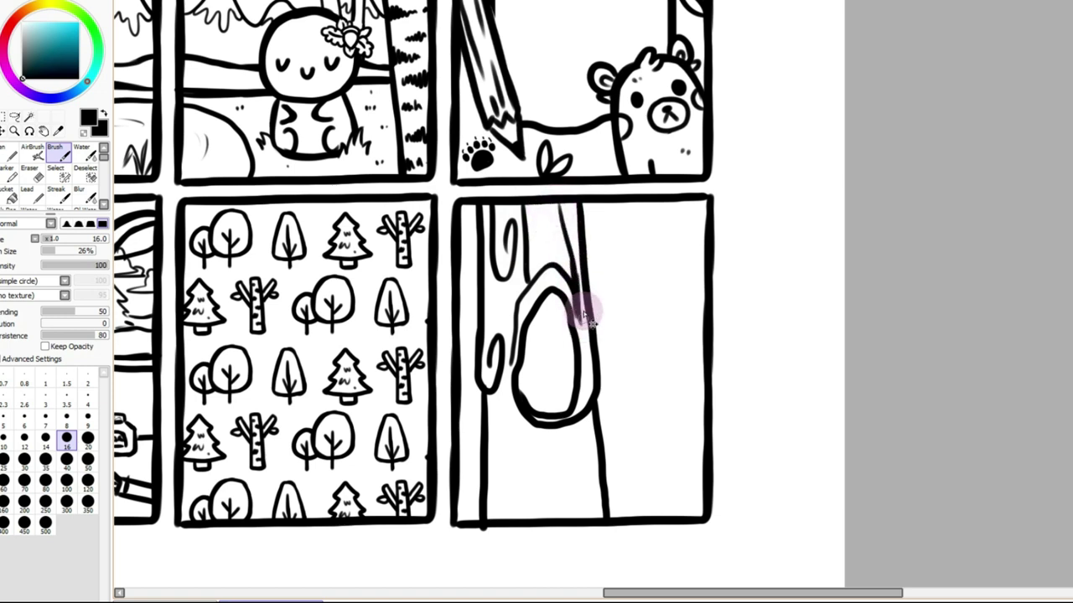
{"action": "left_click_drag", "start_coordinate": [538, 210], "coordinate": [543, 245]}
{"action": "mouse_move", "coordinate": [498, 299]}
{"action": "left_mouse_down"}
{"action": "mouse_move", "coordinate": [496, 526]}
{"action": "mouse_move", "coordinate": [520, 411]}
{"action": "mouse_move", "coordinate": [539, 527]}
{"action": "mouse_move", "coordinate": [558, 515]}
{"action": "mouse_move", "coordinate": [554, 524]}
{"action": "mouse_move", "coordinate": [562, 443]}
{"action": "mouse_move", "coordinate": [572, 518]}
{"action": "left_mouse_up"}
{"action": "left_click_drag", "start_coordinate": [587, 424], "coordinate": [590, 518]}
{"action": "left_click_drag", "start_coordinate": [520, 440], "coordinate": [530, 524]}
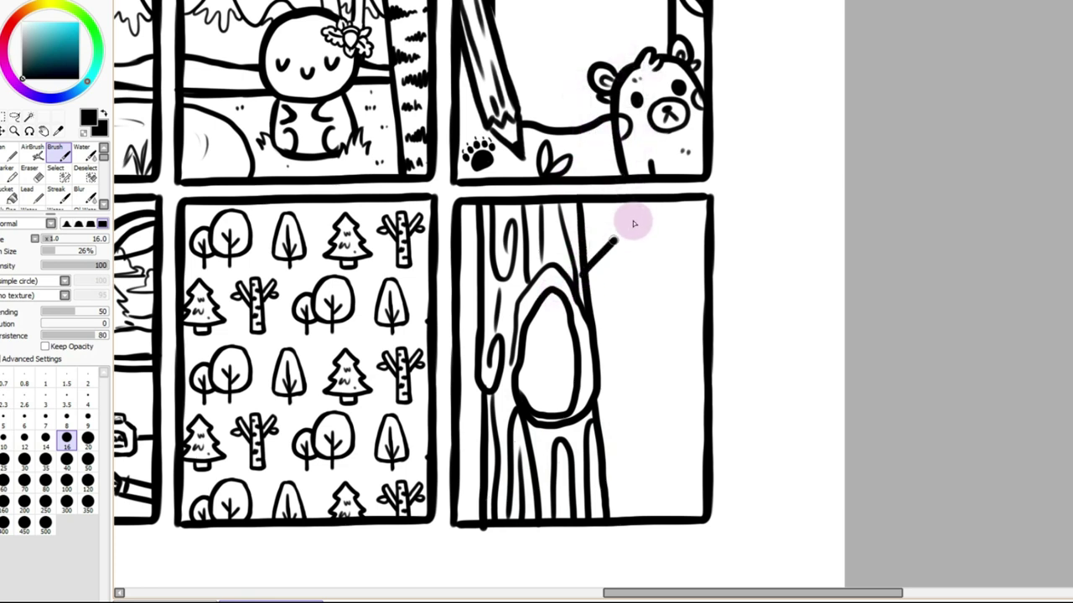
{"action": "left_click_drag", "start_coordinate": [652, 202], "coordinate": [586, 261]}
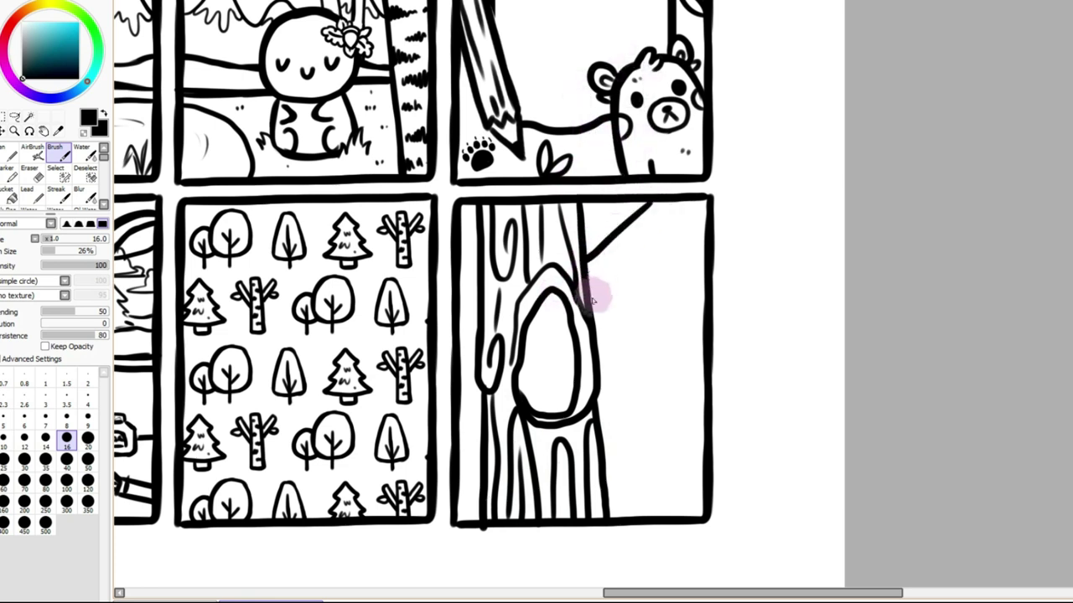
{"action": "mouse_move", "coordinate": [677, 203]}
{"action": "left_mouse_down"}
{"action": "mouse_move", "coordinate": [590, 306]}
{"action": "mouse_move", "coordinate": [590, 289]}
{"action": "mouse_move", "coordinate": [678, 221]}
{"action": "left_mouse_up"}
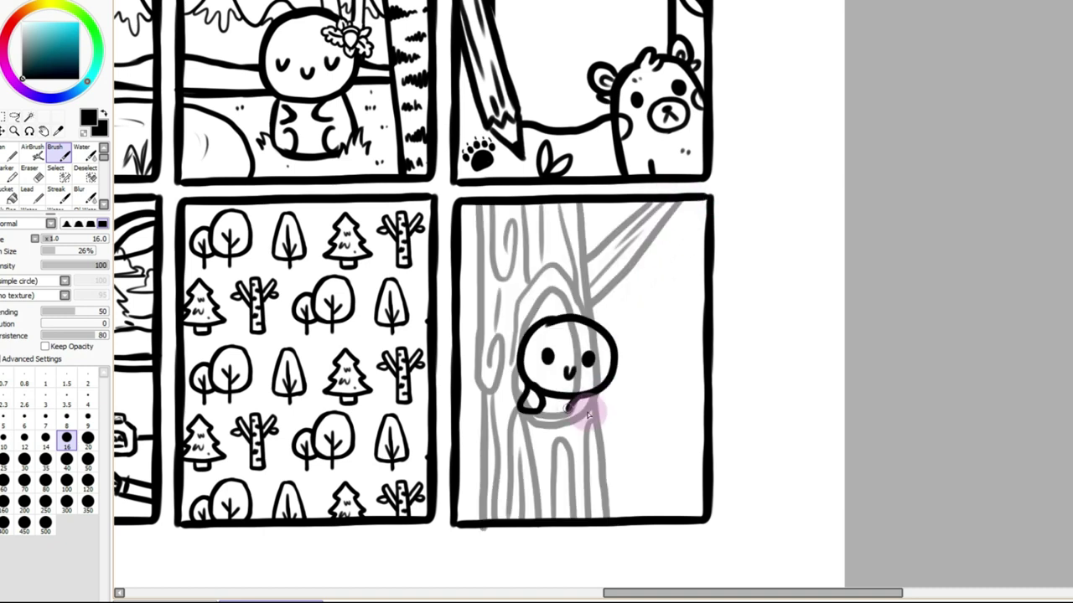
Draw a smiling round-headed character leaning out of the hollow over the faded tree, with a small beaked bird on its head
{"action": "mouse_move", "coordinate": [586, 412]}
{"action": "left_mouse_down"}
{"action": "mouse_move", "coordinate": [579, 407]}
{"action": "mouse_move", "coordinate": [603, 390]}
{"action": "left_mouse_up"}
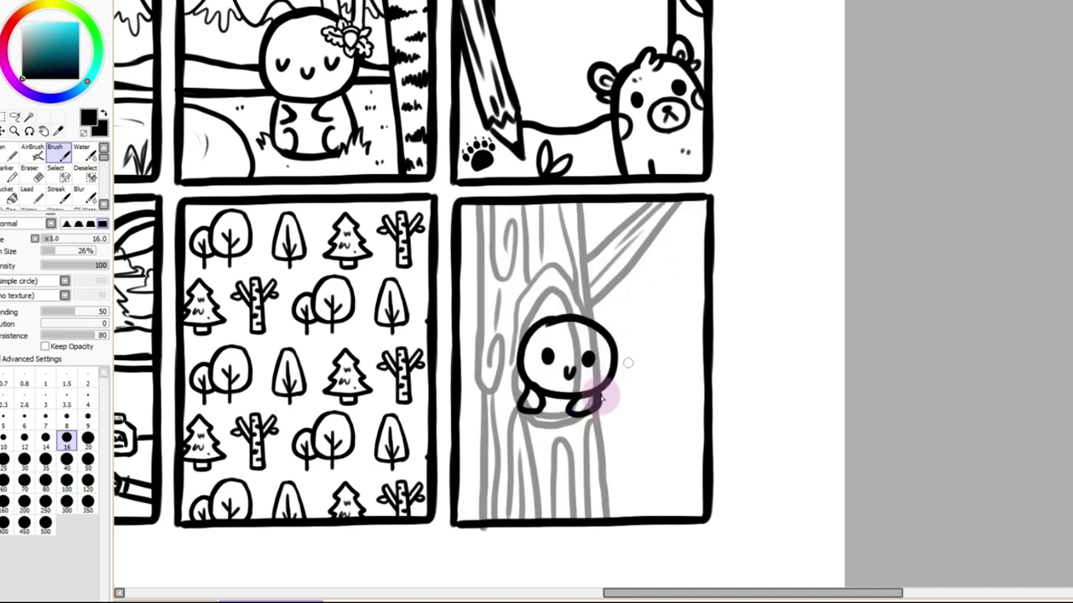
{"action": "left_click_drag", "start_coordinate": [574, 279], "coordinate": [594, 272]}
{"action": "left_click", "coordinate": [590, 284]}
{"action": "left_click_drag", "start_coordinate": [593, 301], "coordinate": [584, 317]}
Select the insides of the bird and the character's head and arms with the Magic Wand, and delete the tree lines behind them
{"action": "left_click", "coordinate": [29, 118]}
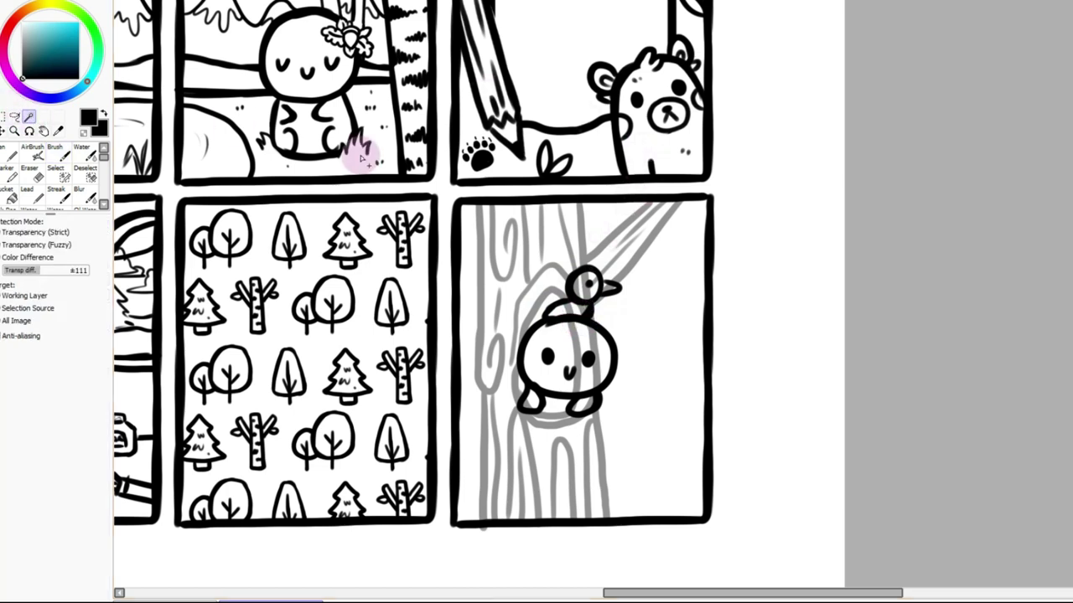
{"action": "left_click", "coordinate": [576, 289]}
{"action": "left_click", "coordinate": [569, 313]}
{"action": "left_click", "coordinate": [610, 287]}
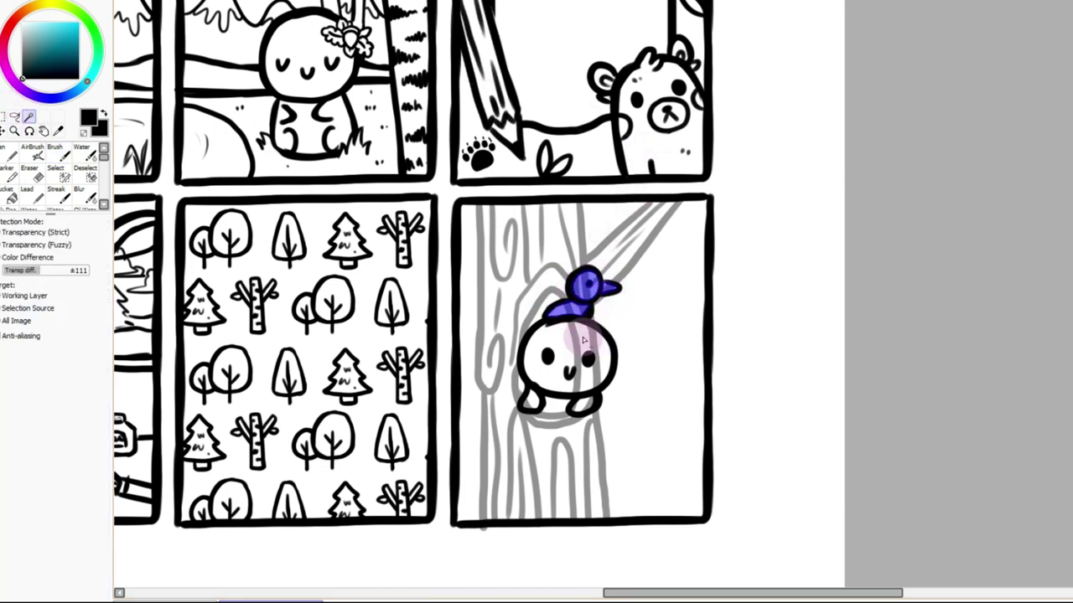
{"action": "left_click", "coordinate": [567, 356]}
{"action": "left_click", "coordinate": [585, 406]}
{"action": "left_click", "coordinate": [531, 401]}
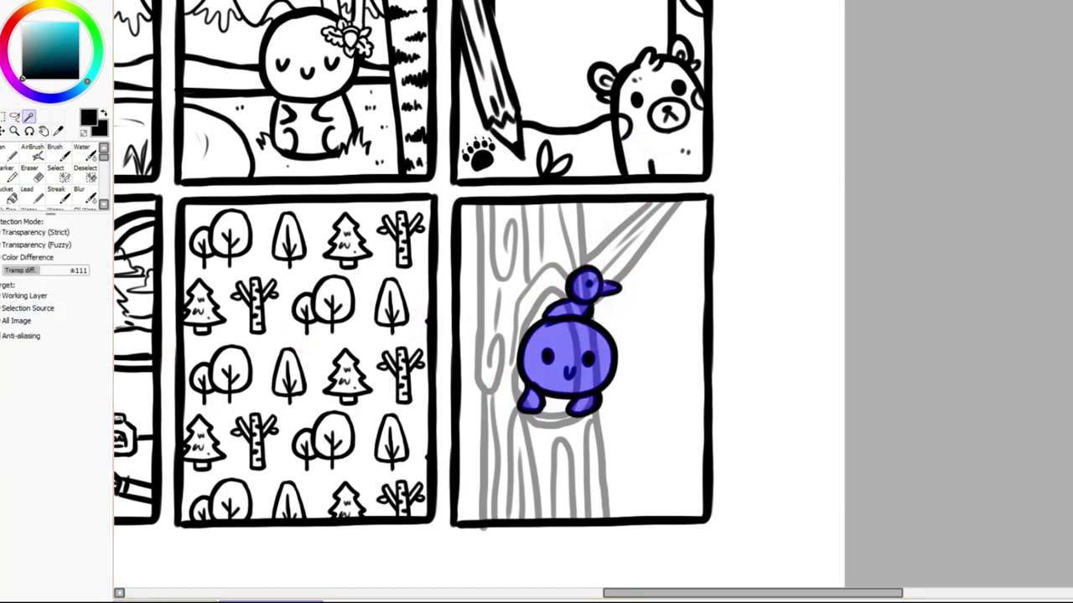
{"action": "key", "text": "Delete"}
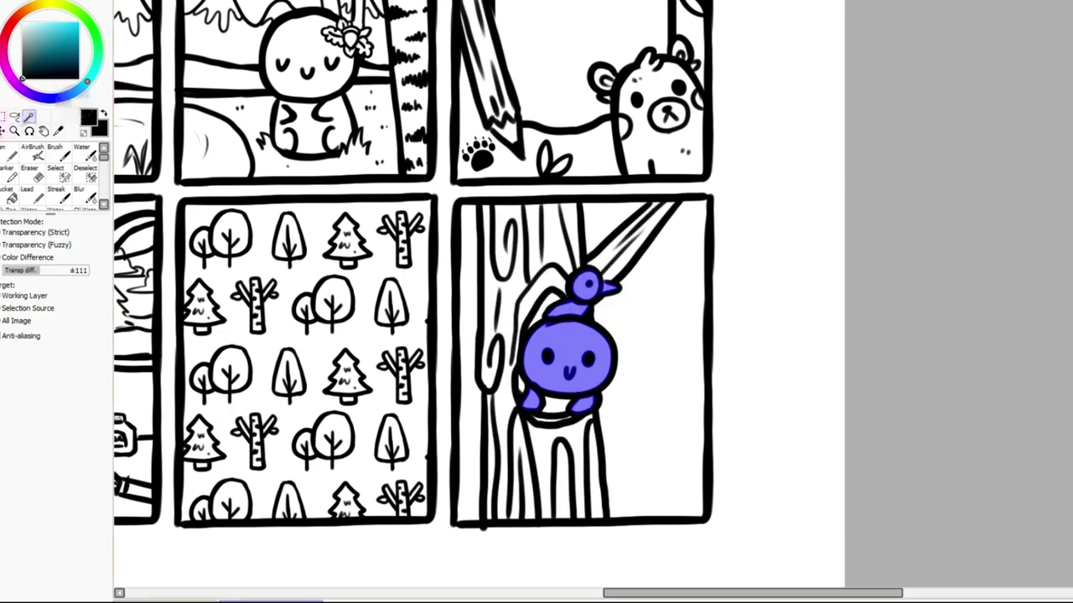
{"action": "key", "text": "ctrl+t"}
Review the whole inked sheet against the sketch above it, and examine the last panel up close
{"action": "scroll", "coordinate": [181, 47], "scroll_direction": "down", "scroll_amount": 5}
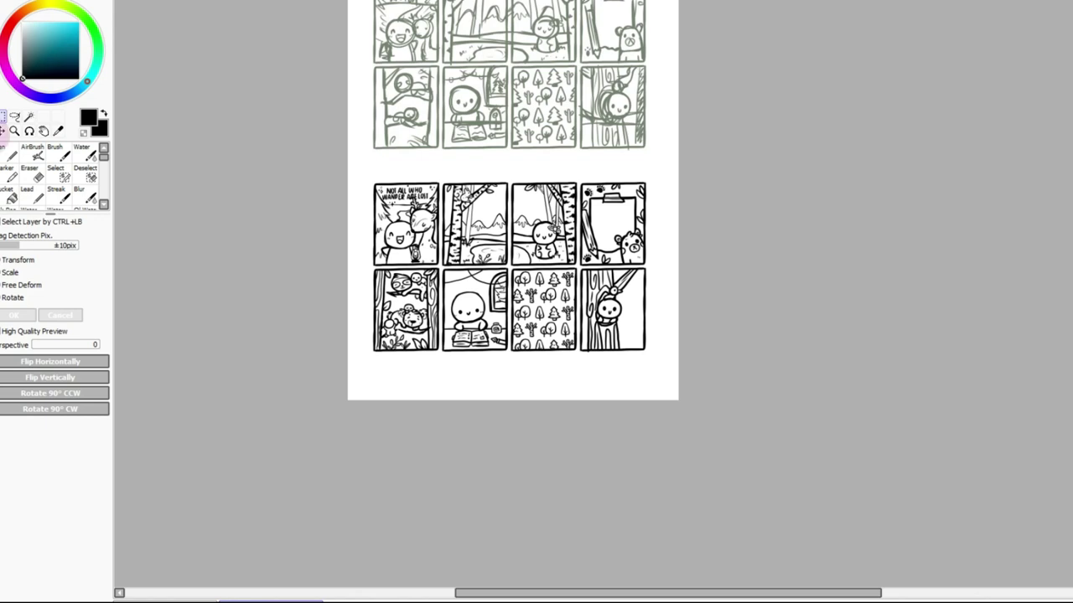
{"action": "left_click", "coordinate": [54, 153]}
{"action": "left_click_drag", "start_coordinate": [639, 293], "coordinate": [621, 322]}
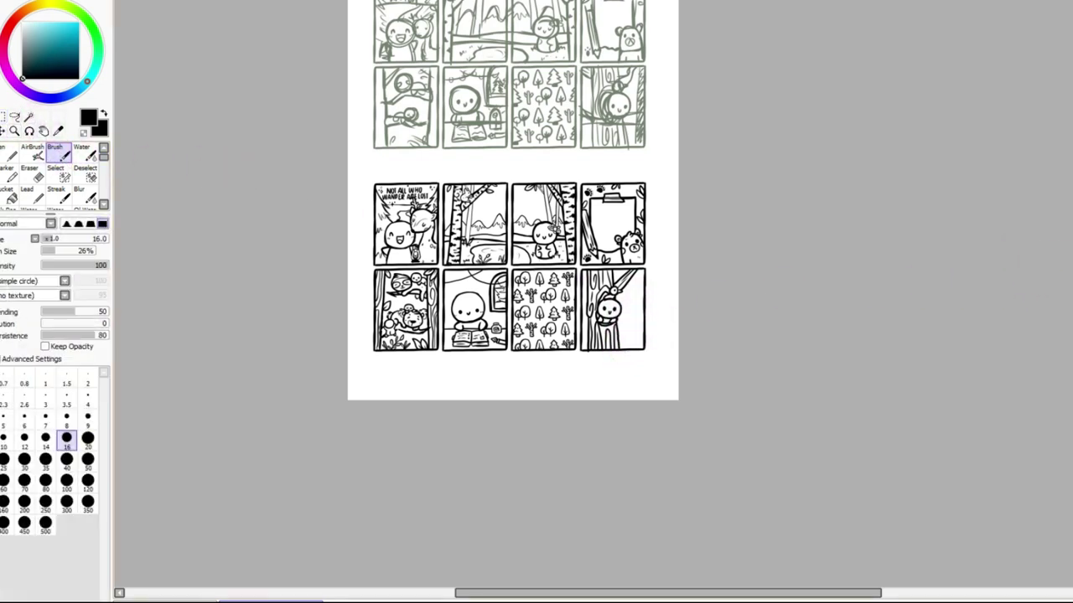
{"action": "scroll", "coordinate": [513, 251], "scroll_direction": "up", "scroll_amount": 2}
{"action": "scroll", "coordinate": [513, 252], "scroll_direction": "down", "scroll_amount": 1}
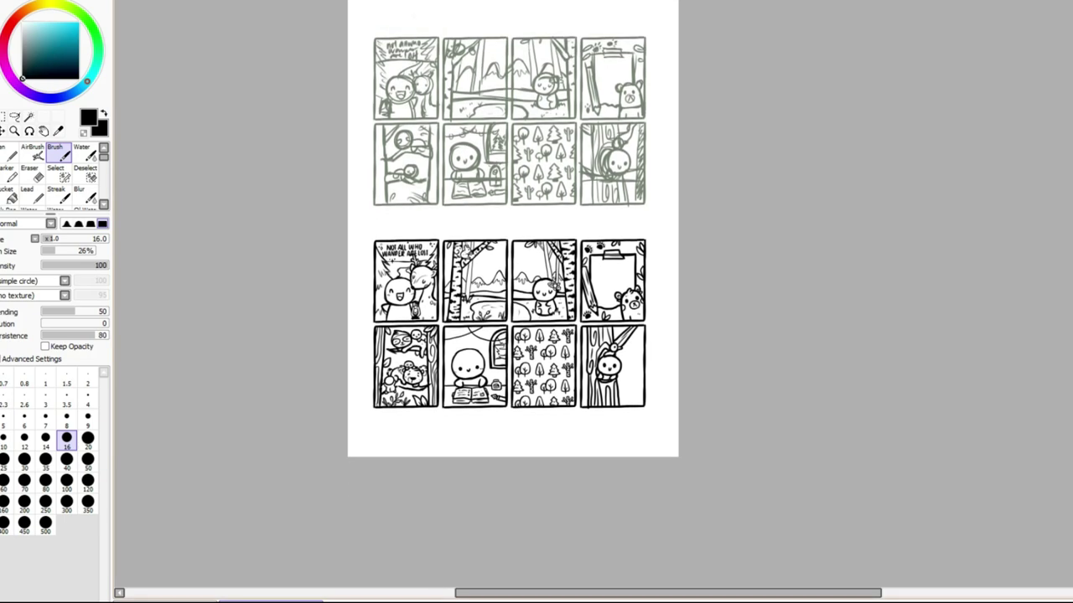
{"action": "left_click", "coordinate": [299, 1]}
{"action": "left_click", "coordinate": [300, 0]}
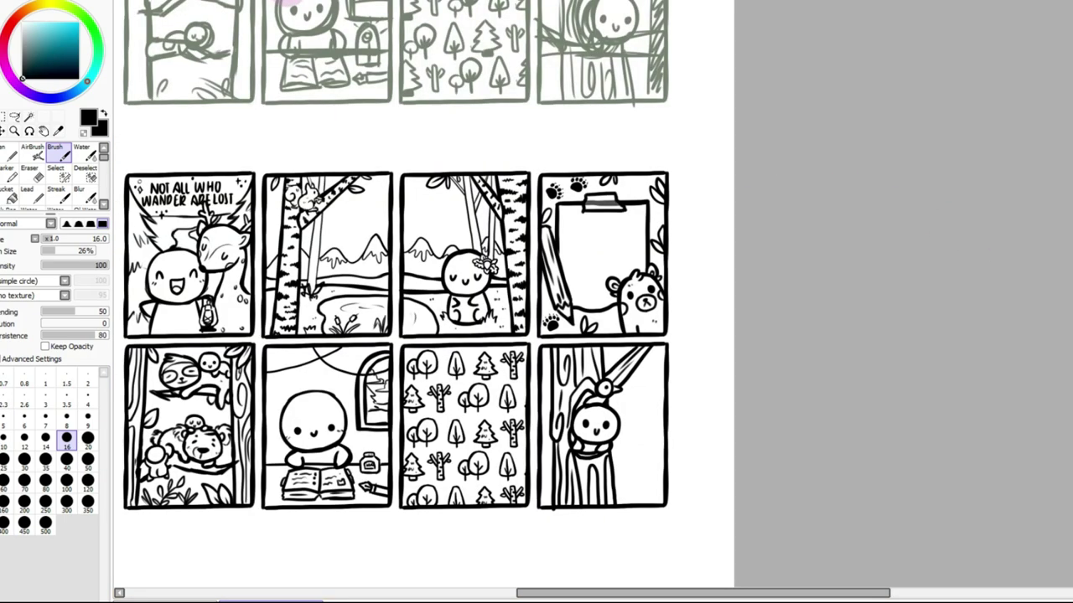
{"action": "left_click", "coordinate": [314, 1]}
{"action": "left_click", "coordinate": [287, 1]}
{"action": "left_click", "coordinate": [300, 1]}
{"action": "left_click", "coordinate": [299, 1]}
{"action": "left_click", "coordinate": [300, 1]}
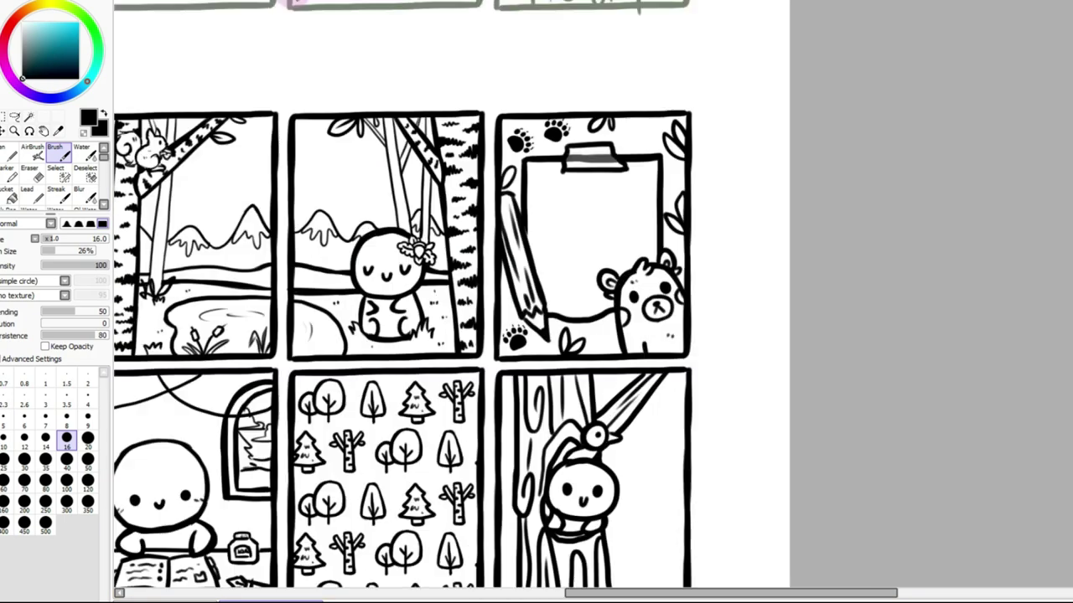
Draw clusters of pointed leaves in the lower corners of the last panel
{"action": "scroll", "coordinate": [964, 365], "scroll_direction": "down", "scroll_amount": 3}
{"action": "mouse_move", "coordinate": [673, 385]}
{"action": "left_mouse_down"}
{"action": "mouse_move", "coordinate": [685, 427]}
{"action": "mouse_move", "coordinate": [680, 407]}
{"action": "mouse_move", "coordinate": [652, 399]}
{"action": "mouse_move", "coordinate": [670, 427]}
{"action": "mouse_move", "coordinate": [674, 399]}
{"action": "left_mouse_up"}
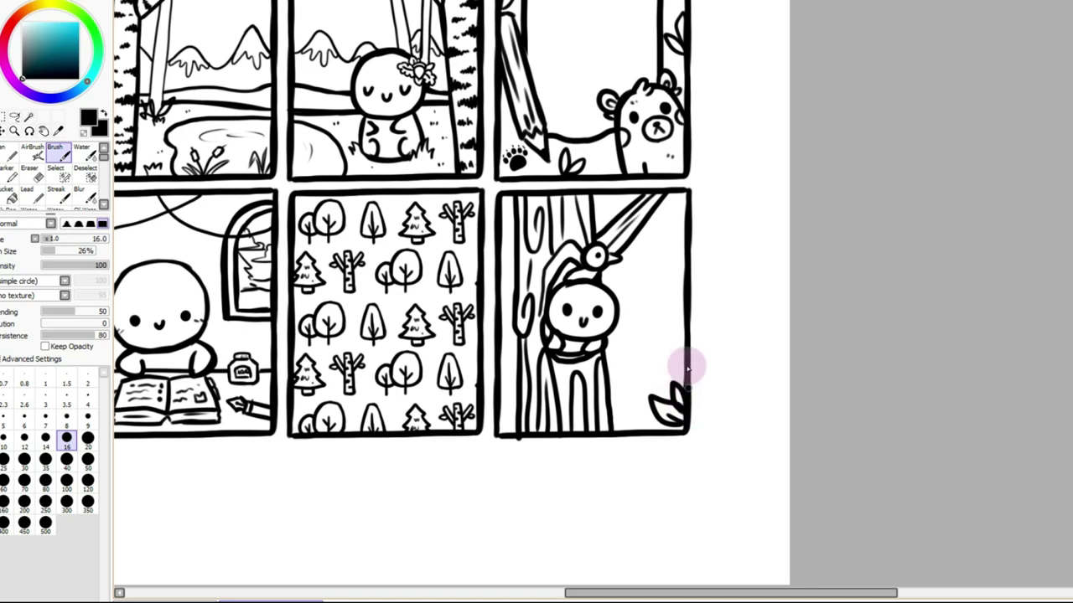
{"action": "scroll", "coordinate": [509, 422], "scroll_direction": "left", "scroll_amount": 4}
{"action": "left_click", "coordinate": [307, 0]}
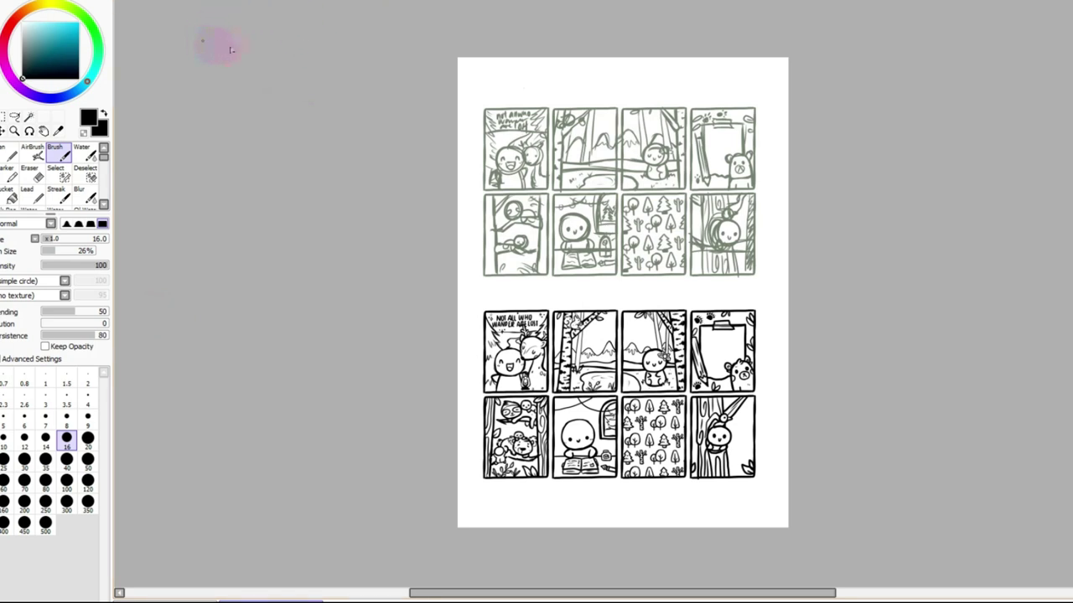
{"action": "left_click", "coordinate": [2, 118]}
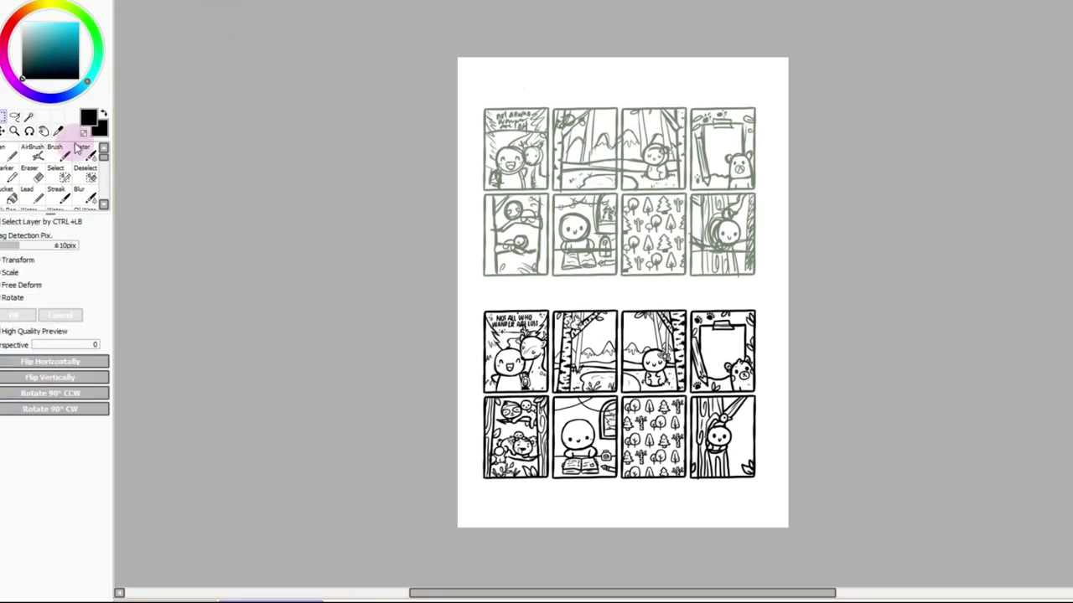
{"action": "mouse_move", "coordinate": [454, 299]}
{"action": "left_mouse_down"}
{"action": "mouse_move", "coordinate": [590, 375]}
{"action": "mouse_move", "coordinate": [793, 536]}
{"action": "left_mouse_up"}
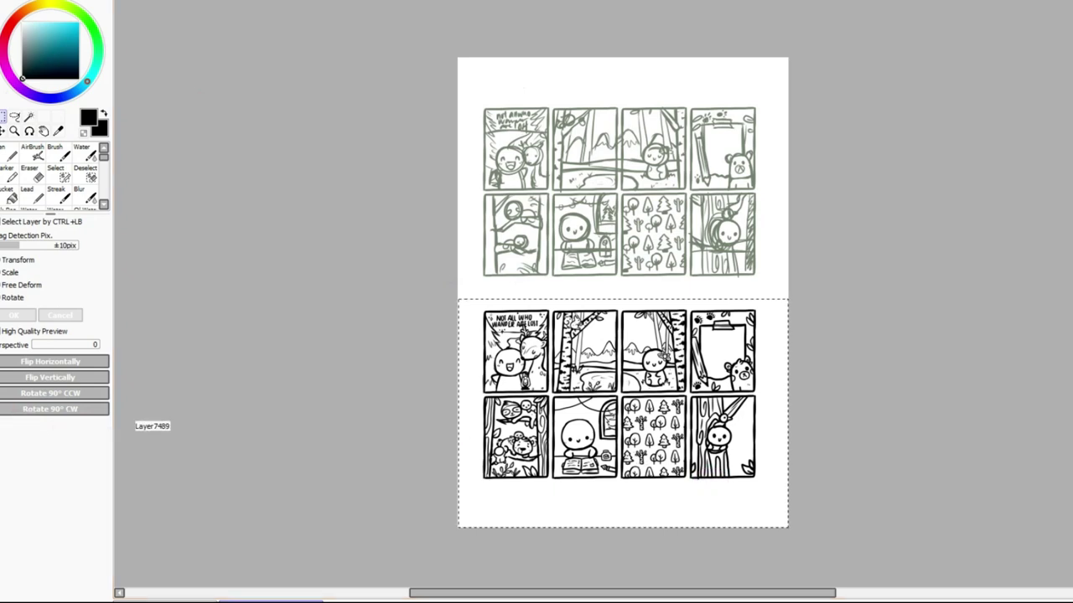
{"action": "key", "text": "ctrl+x"}
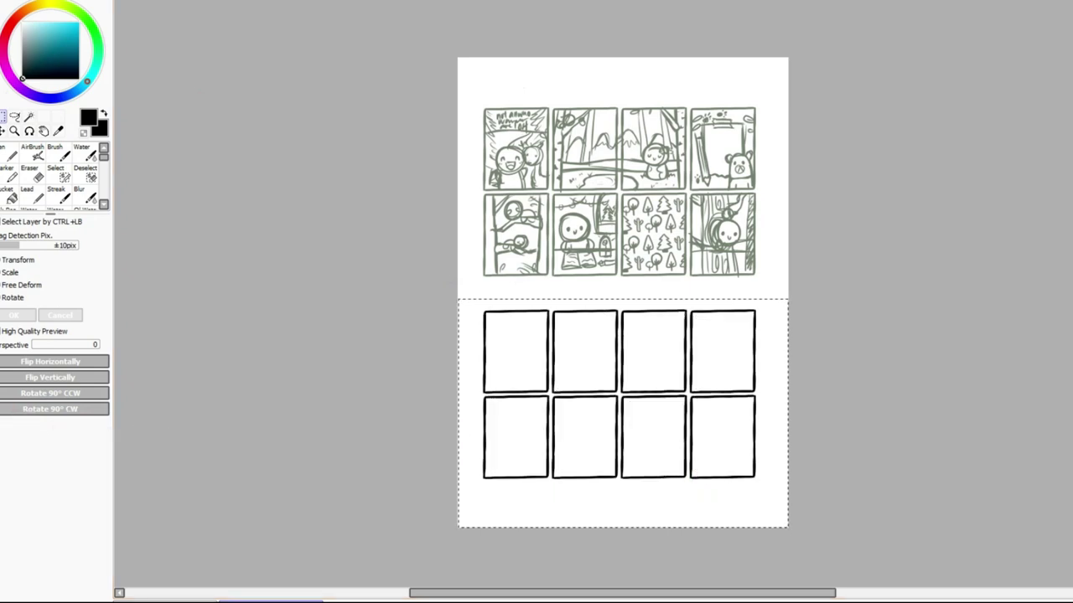
{"action": "key", "text": "ctrl+z"}
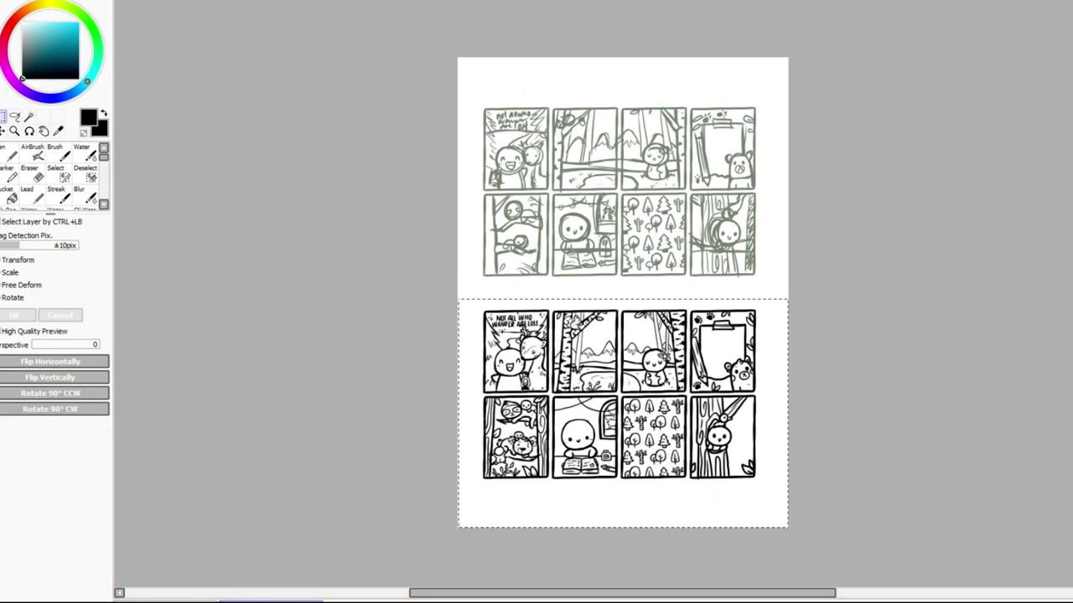
Hide the sketch and select the interiors of all eight inked panels with the Magic Wand
{"action": "left_click", "coordinate": [337, 141]}
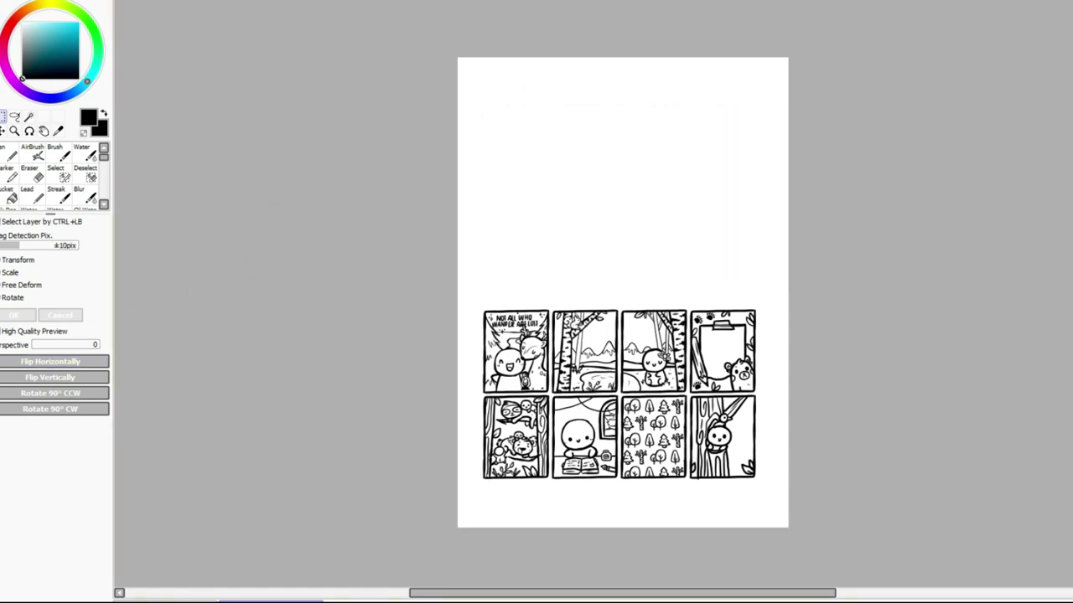
{"action": "left_click", "coordinate": [28, 117]}
{"action": "scroll", "coordinate": [453, 192], "scroll_direction": "up", "scroll_amount": 1}
{"action": "left_click", "coordinate": [480, 373]}
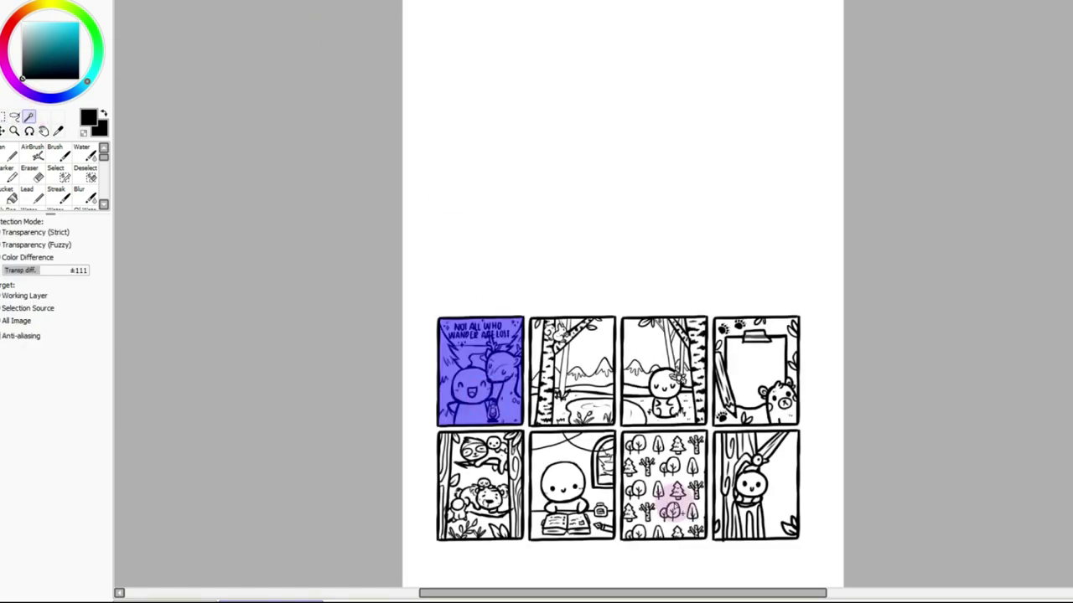
{"action": "left_click", "coordinate": [662, 498]}
{"action": "left_click", "coordinate": [581, 372]}
{"action": "left_click", "coordinate": [666, 385]}
{"action": "left_click", "coordinate": [775, 394]}
{"action": "left_click", "coordinate": [711, 504]}
{"action": "left_click", "coordinate": [732, 498]}
{"action": "left_click", "coordinate": [710, 486]}
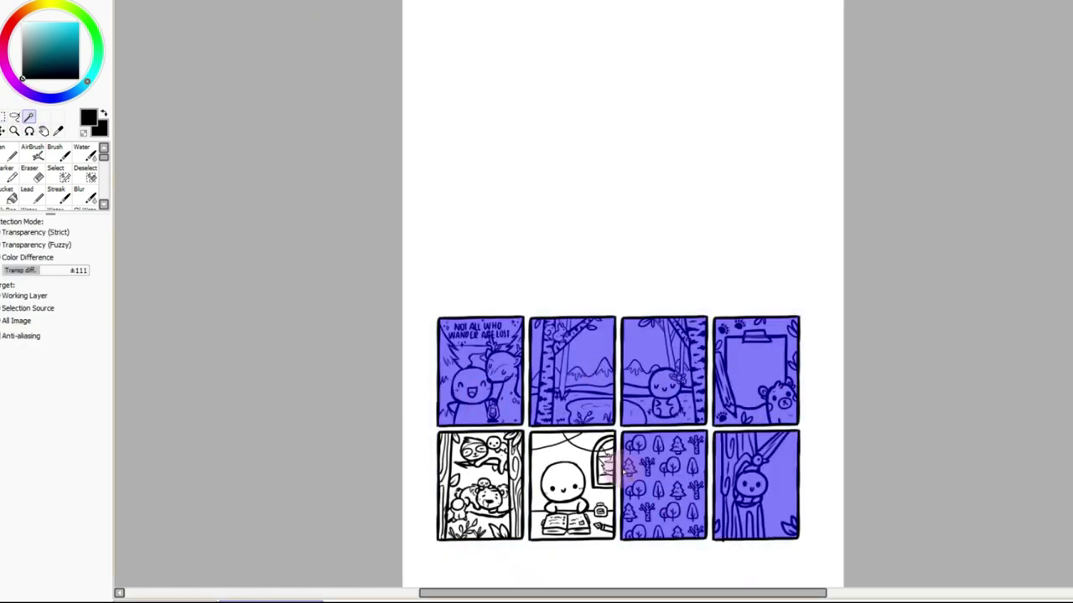
{"action": "left_click", "coordinate": [578, 476]}
{"action": "left_click", "coordinate": [504, 475]}
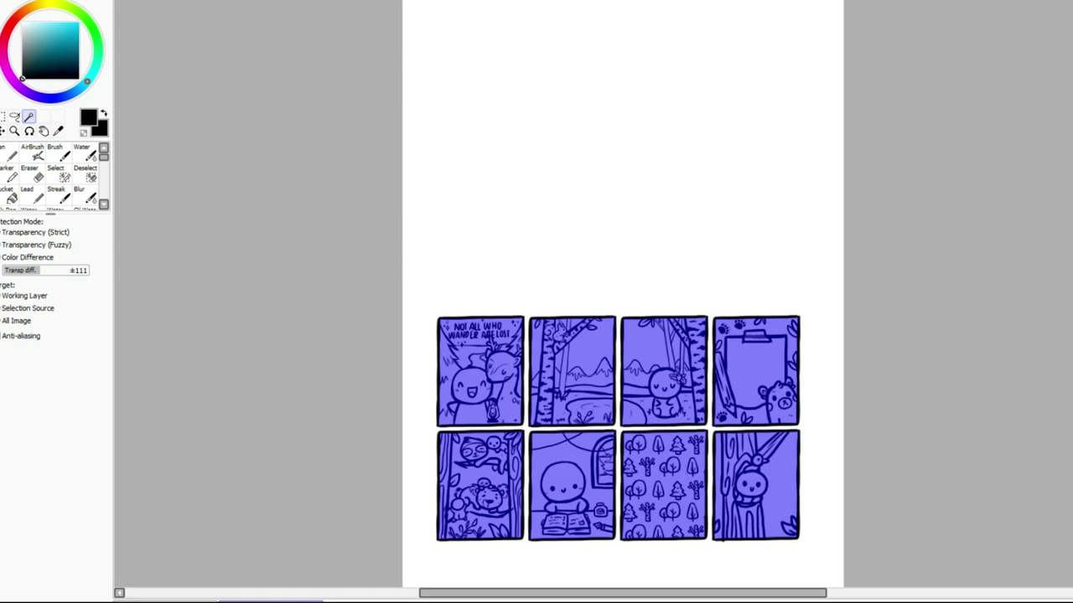
Sample the pale mint palette swatch and fill the lettered first panel and the tree-pattern panel with it
{"action": "key", "text": "n"}
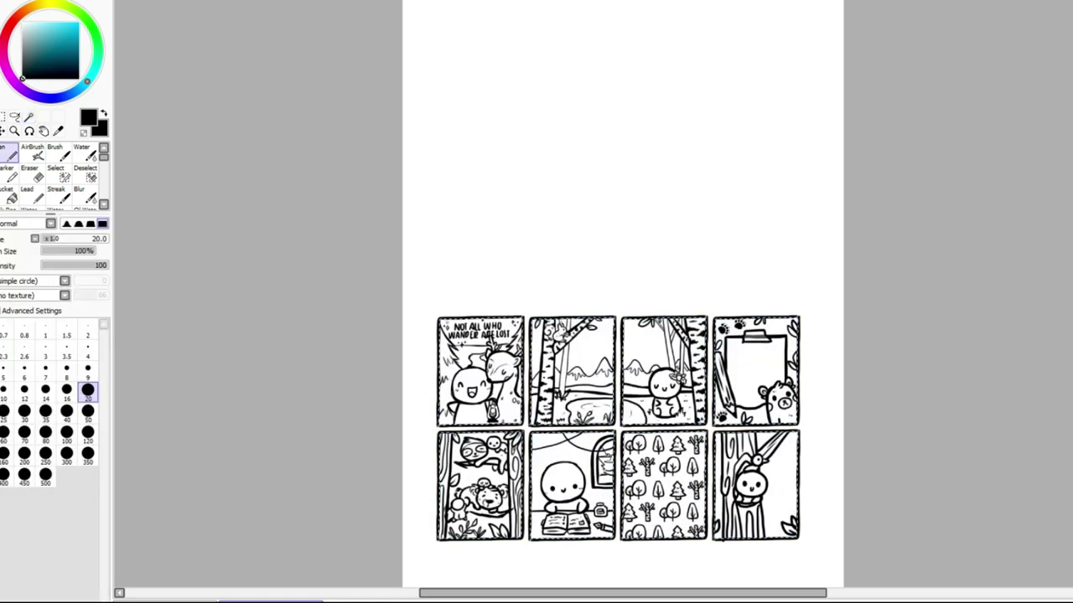
{"action": "key", "text": "i"}
{"action": "left_click", "coordinate": [450, 28]}
{"action": "left_click", "coordinate": [10, 195]}
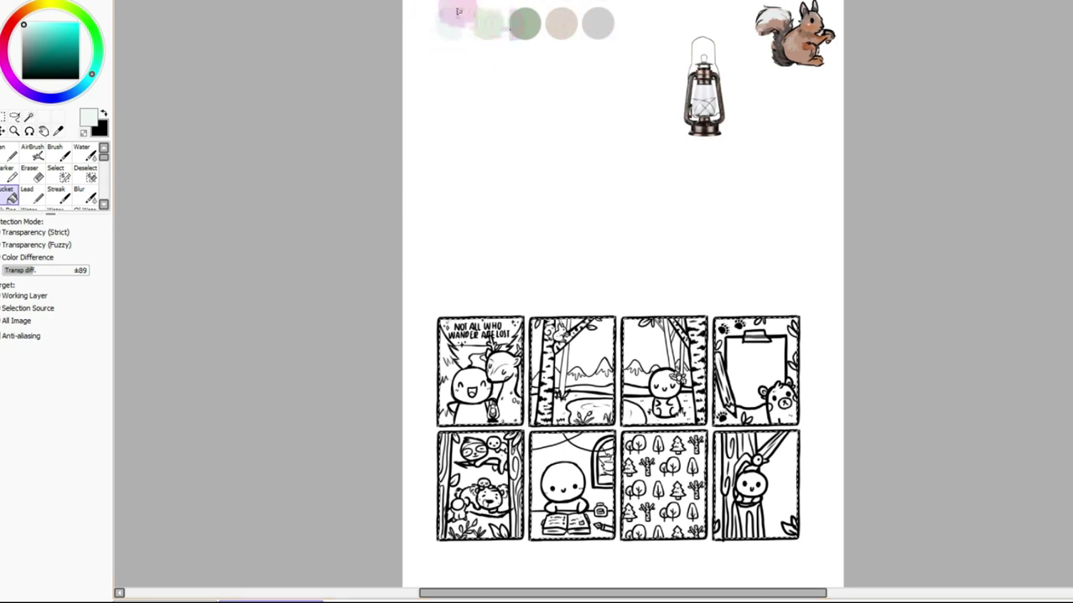
{"action": "left_click", "coordinate": [694, 489]}
Sample the light green palette swatch and fill the second panel and the last panel with it
{"action": "key", "text": "i"}
{"action": "left_click", "coordinate": [488, 23]}
{"action": "left_click", "coordinate": [13, 194]}
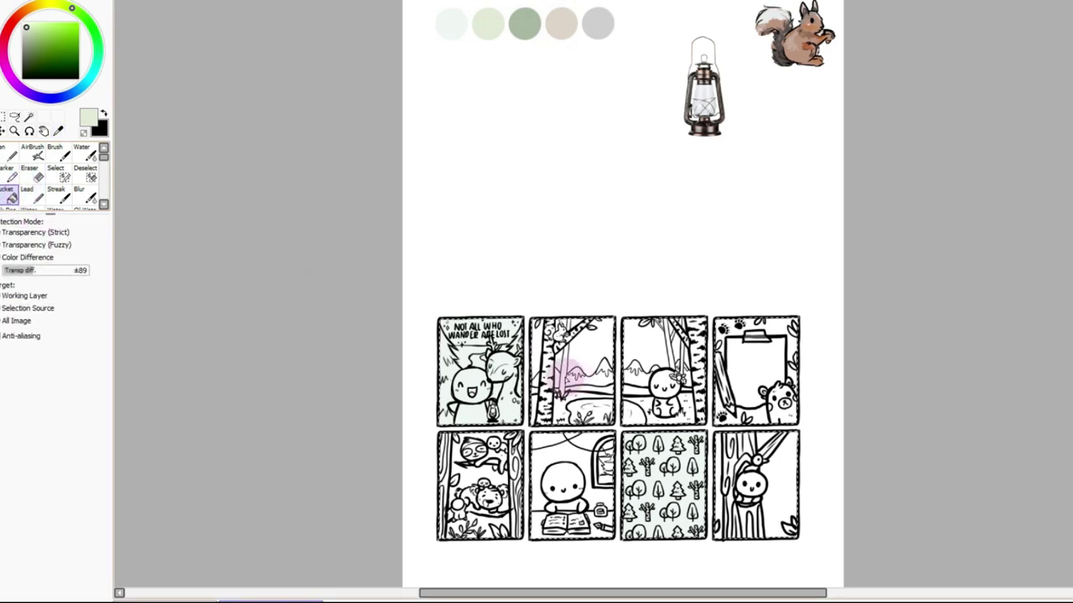
Fill the third and fifth panels with the sage green swatch colour, and the clipboard and book panels with beige
{"action": "left_click", "coordinate": [524, 24], "text": "alt"}
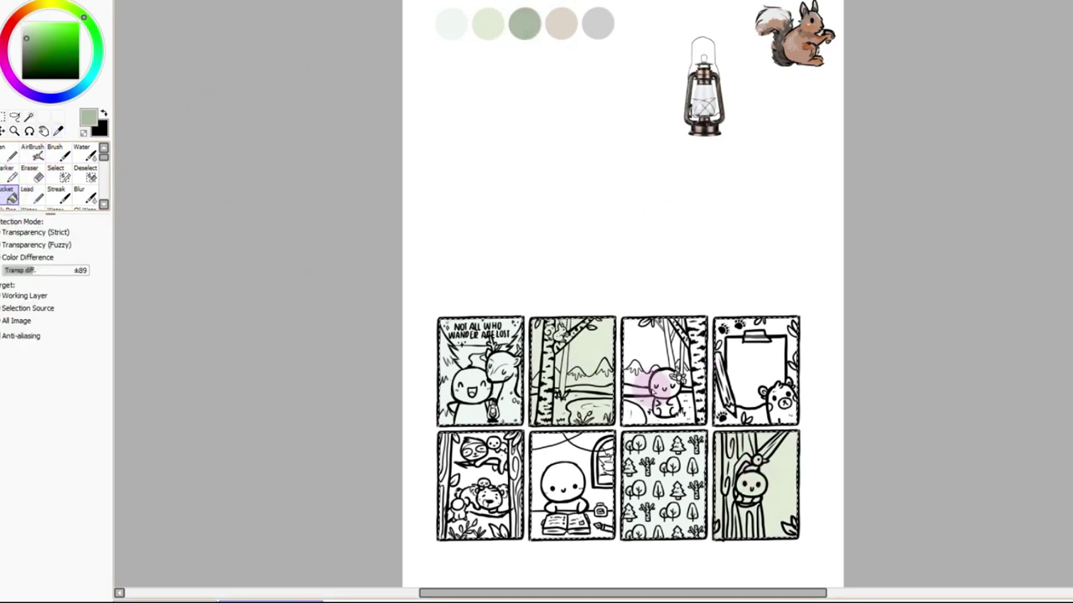
{"action": "left_click", "coordinate": [482, 469]}
{"action": "left_click", "coordinate": [560, 24], "text": "alt"}
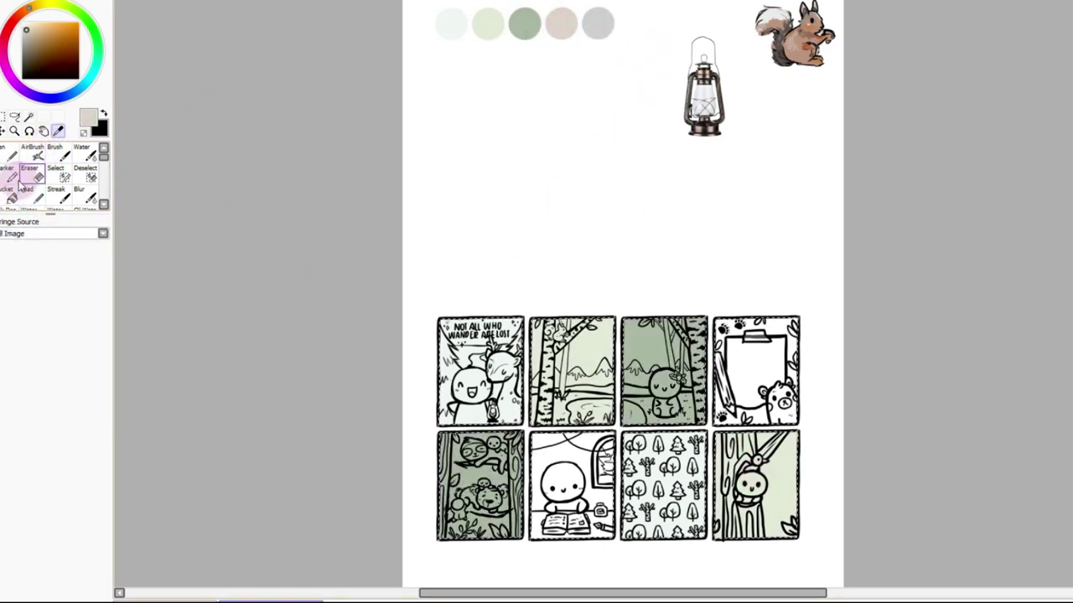
{"action": "left_click", "coordinate": [541, 474]}
{"action": "left_click", "coordinate": [754, 369]}
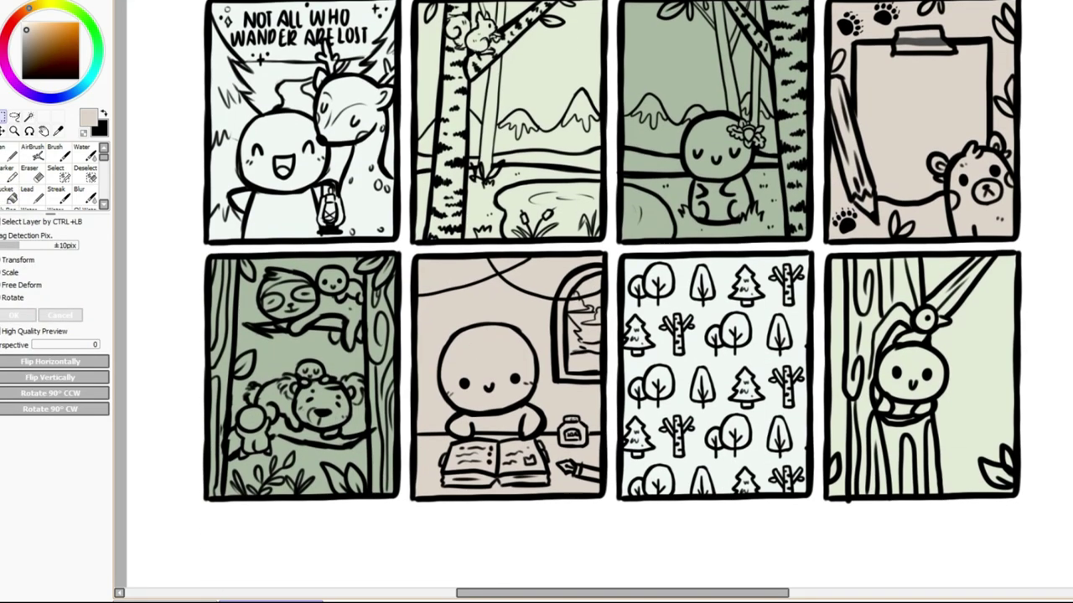
Select the birch trunks and their diagonal branches in the second and third panels with the Magic Wand
{"action": "scroll", "coordinate": [611, 302], "scroll_direction": "up", "scroll_amount": 2}
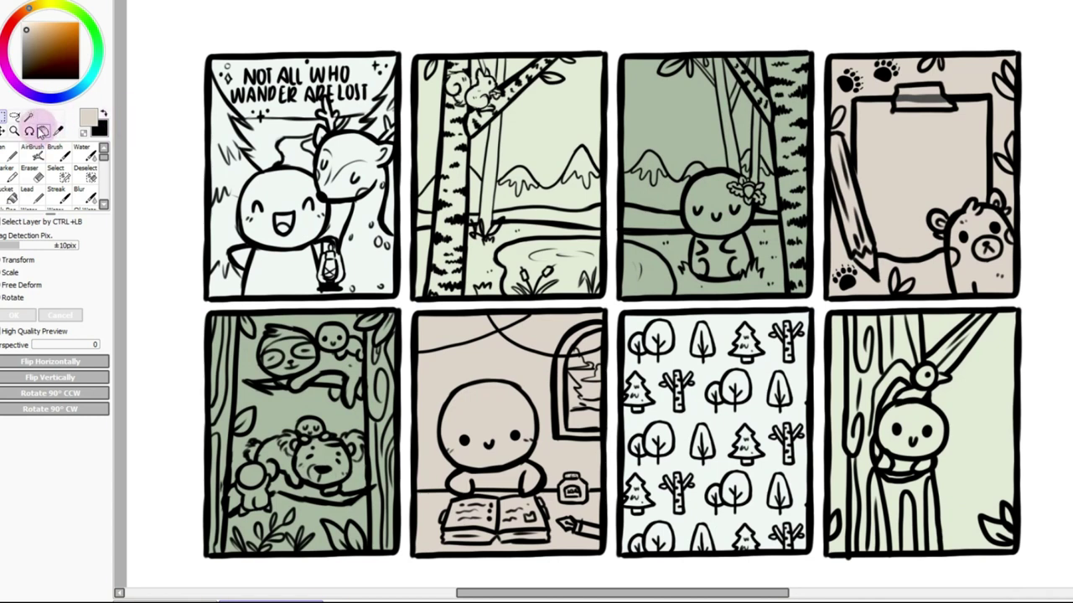
{"action": "left_click", "coordinate": [28, 117]}
{"action": "left_click", "coordinate": [454, 201]}
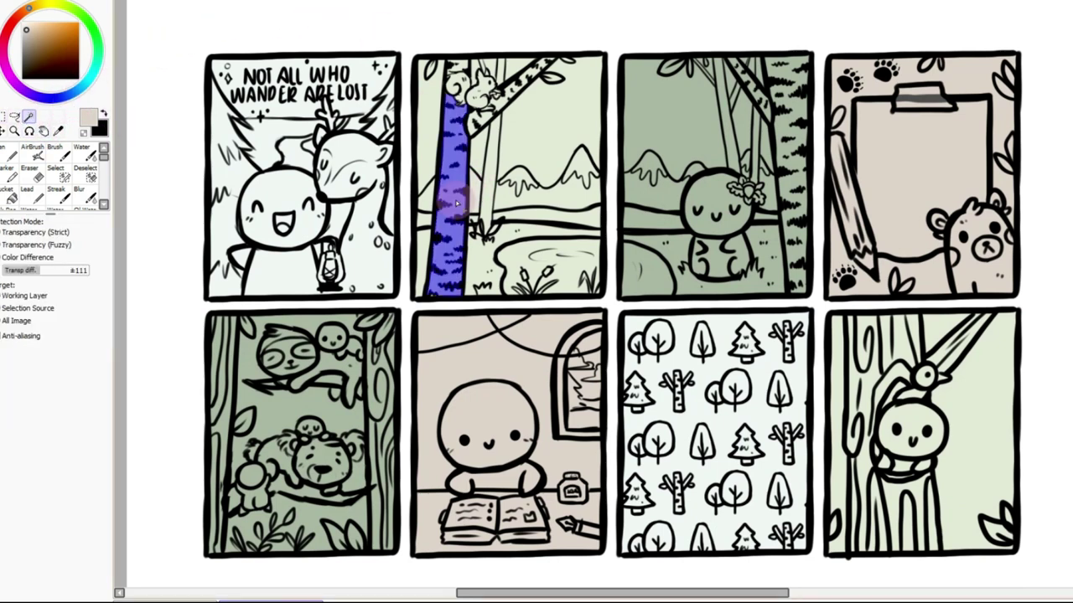
{"action": "key", "text": "ctrl+z"}
{"action": "left_click", "coordinate": [522, 89]}
{"action": "left_click", "coordinate": [486, 122]}
{"action": "left_click", "coordinate": [810, 209]}
{"action": "key", "text": "ctrl+z"}
{"action": "left_click", "coordinate": [792, 180]}
{"action": "left_click", "coordinate": [748, 84]}
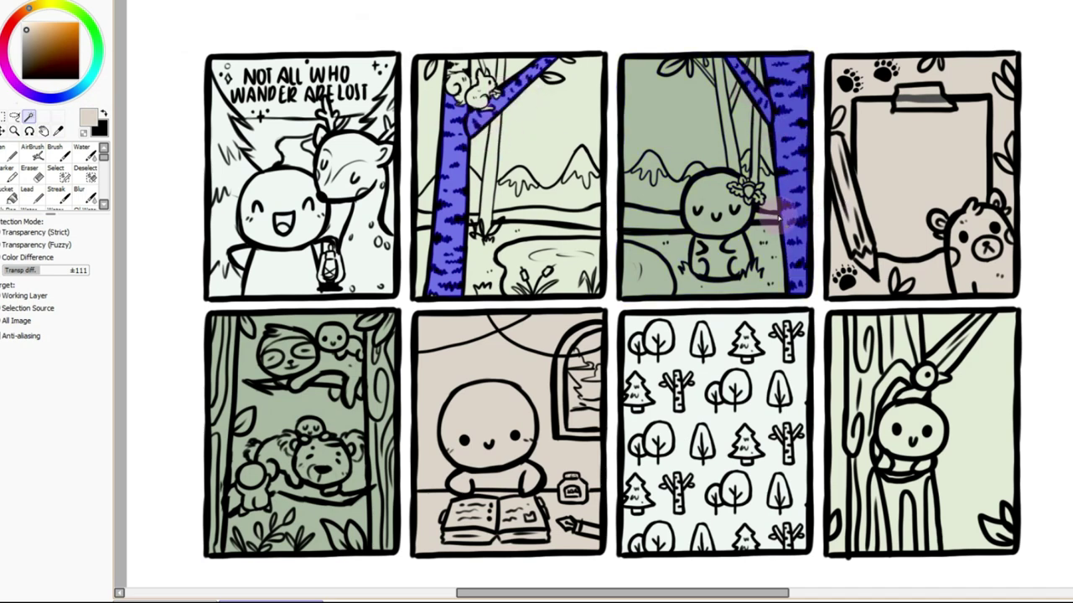
Add the third panel's seated character to the selection and touch up the birch trunk selection beside the squirrel
{"action": "left_click", "coordinate": [721, 205]}
{"action": "left_click", "coordinate": [712, 252]}
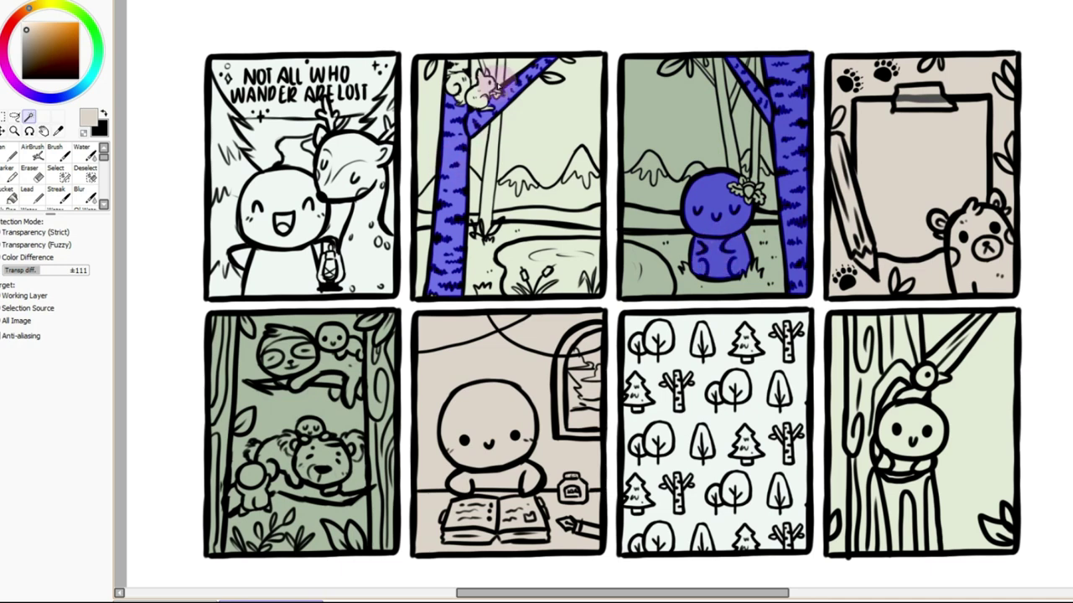
{"action": "left_click", "coordinate": [56, 173]}
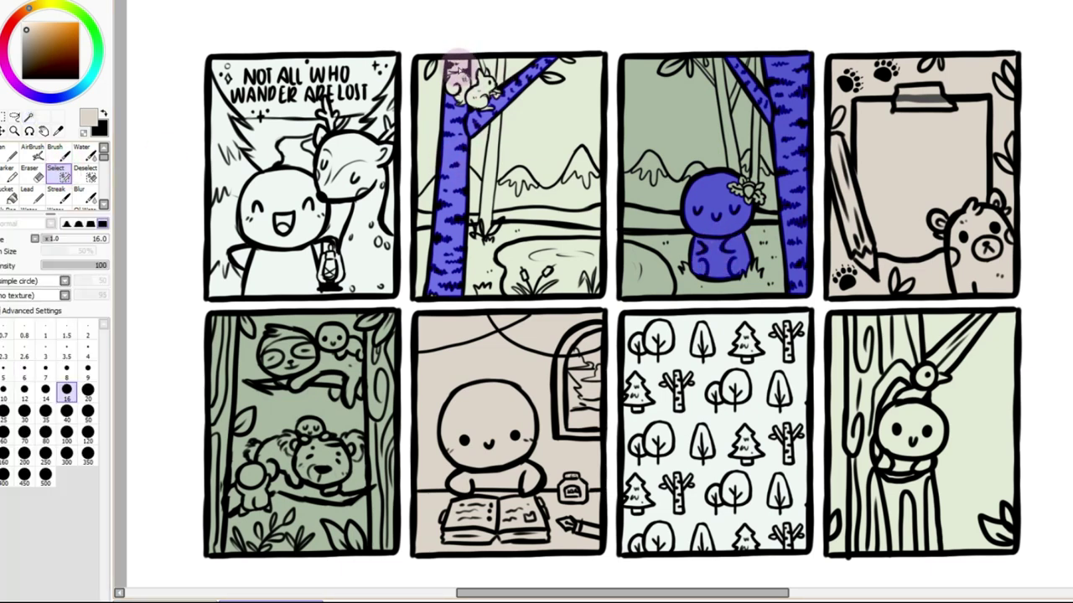
Add the first panel character's head to the selection and paint in the lantern-holding arm with the Select brush
{"action": "left_click", "coordinate": [29, 116]}
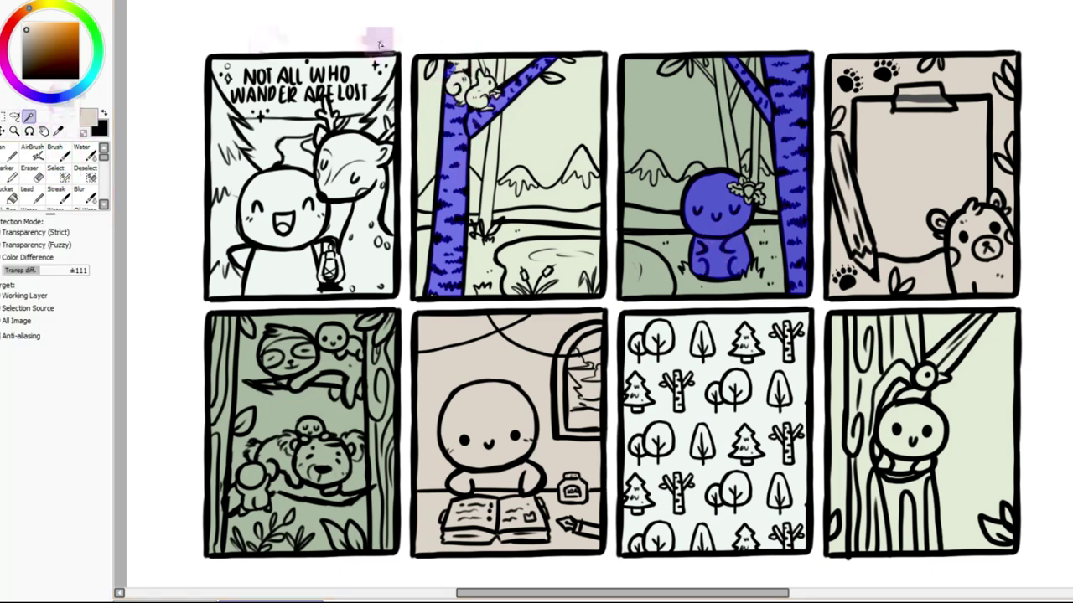
{"action": "left_click", "coordinate": [266, 191]}
{"action": "left_click", "coordinate": [276, 266]}
{"action": "left_click", "coordinate": [356, 164]}
{"action": "left_click", "coordinate": [321, 230], "text": "ctrl+shift"}
{"action": "key", "text": "ctrl+z"}
{"action": "left_click", "coordinate": [55, 171]}
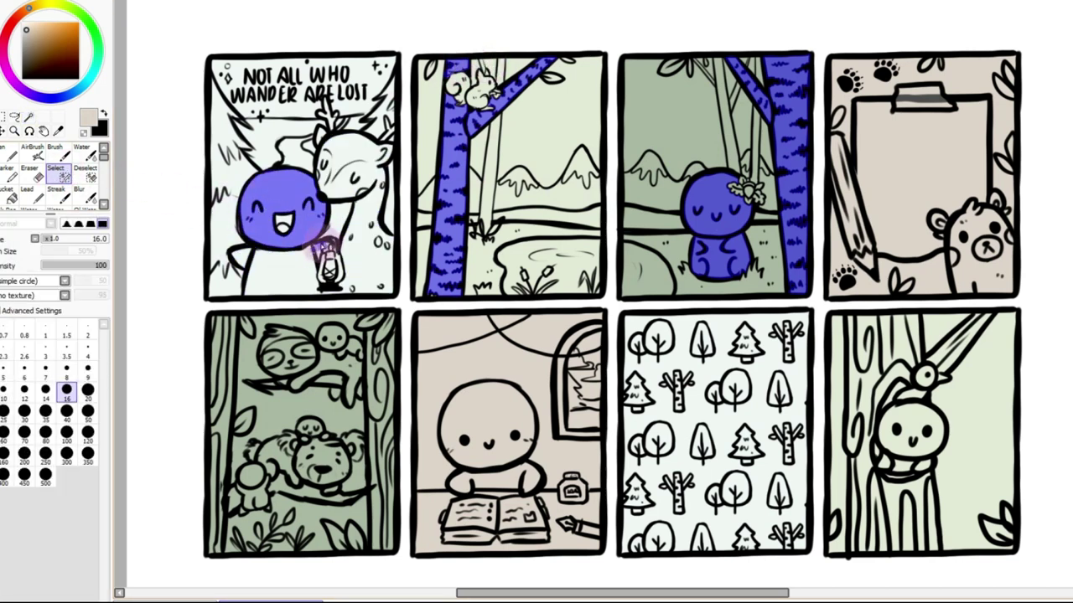
Add the first panel character's other arm and body to the selection, closing the gap at the body's edge with the Select brush
{"action": "left_click", "coordinate": [28, 116]}
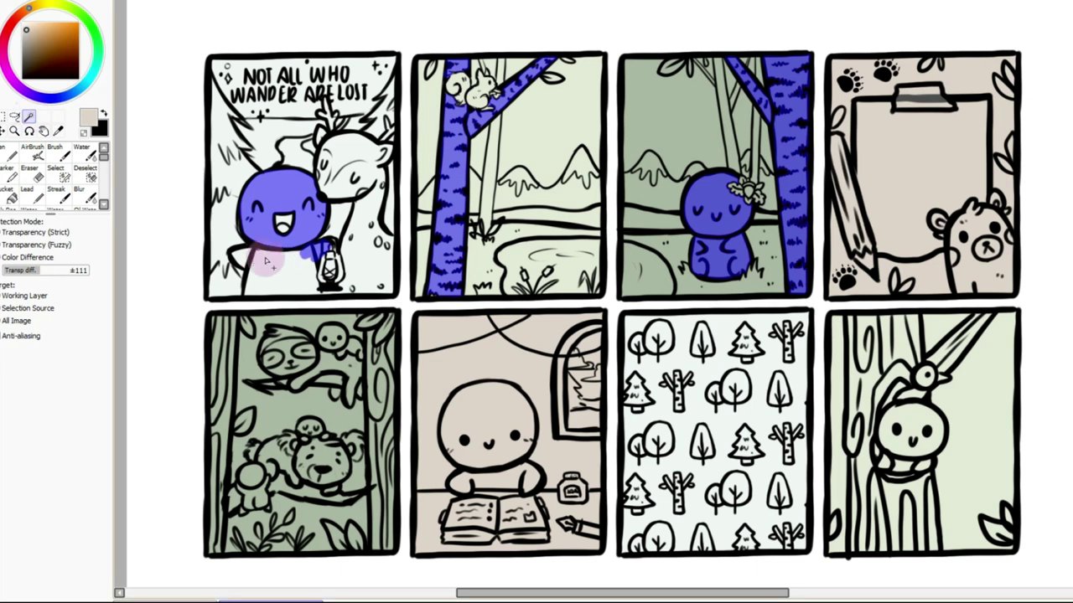
{"action": "left_click", "coordinate": [267, 262]}
{"action": "key", "text": "ctrl+z"}
{"action": "left_click", "coordinate": [55, 171]}
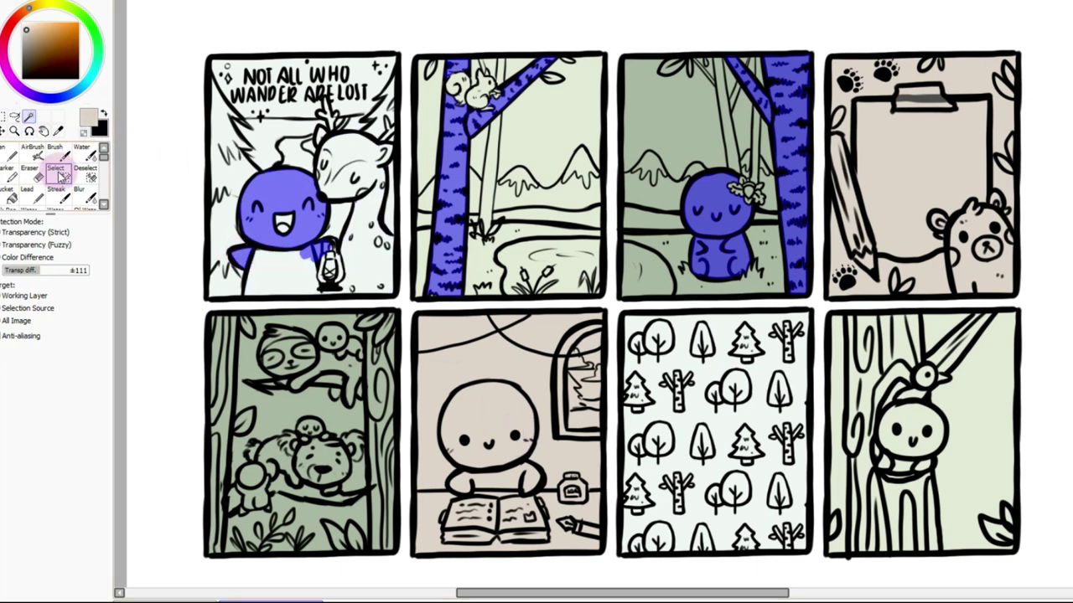
{"action": "left_click_drag", "start_coordinate": [321, 292], "coordinate": [308, 279]}
{"action": "left_click", "coordinate": [29, 116]}
{"action": "left_click", "coordinate": [248, 272]}
{"action": "key", "text": "ctrl+z"}
{"action": "left_click", "coordinate": [303, 272]}
Add the heads, arms and bodies of the reading character and the tree-hollow character to the selection
{"action": "left_click", "coordinate": [479, 425]}
{"action": "left_click", "coordinate": [486, 481]}
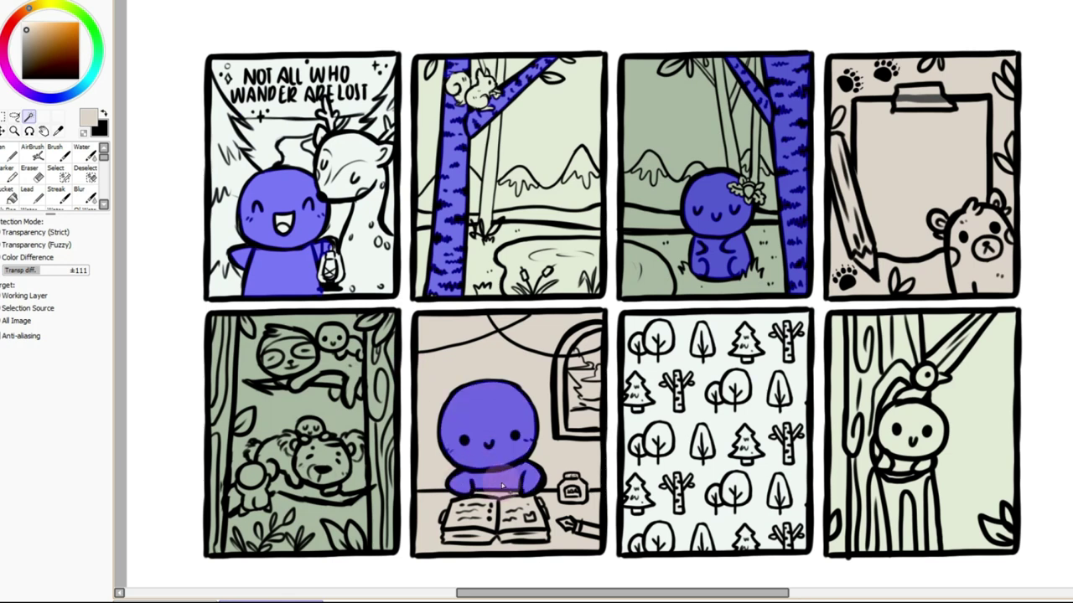
{"action": "left_click", "coordinate": [912, 439]}
{"action": "left_click", "coordinate": [892, 461]}
{"action": "left_click", "coordinate": [915, 431]}
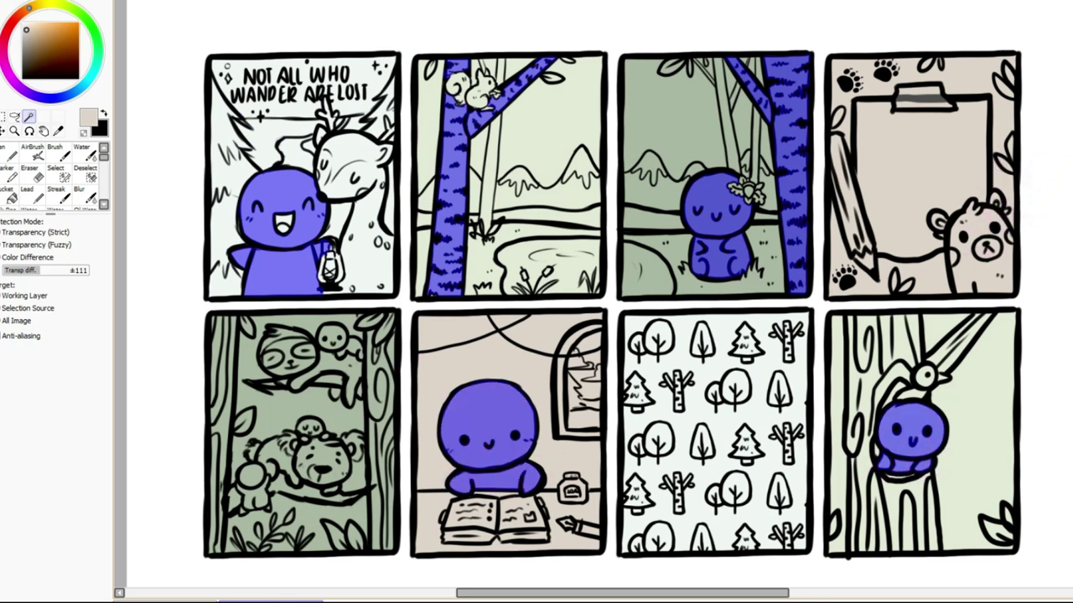
Add the trunks and twigs of all the birch trees in the tree-pattern panel to the selection
{"action": "left_click", "coordinate": [678, 387]}
{"action": "left_click", "coordinate": [790, 348]}
{"action": "left_click", "coordinate": [798, 336]}
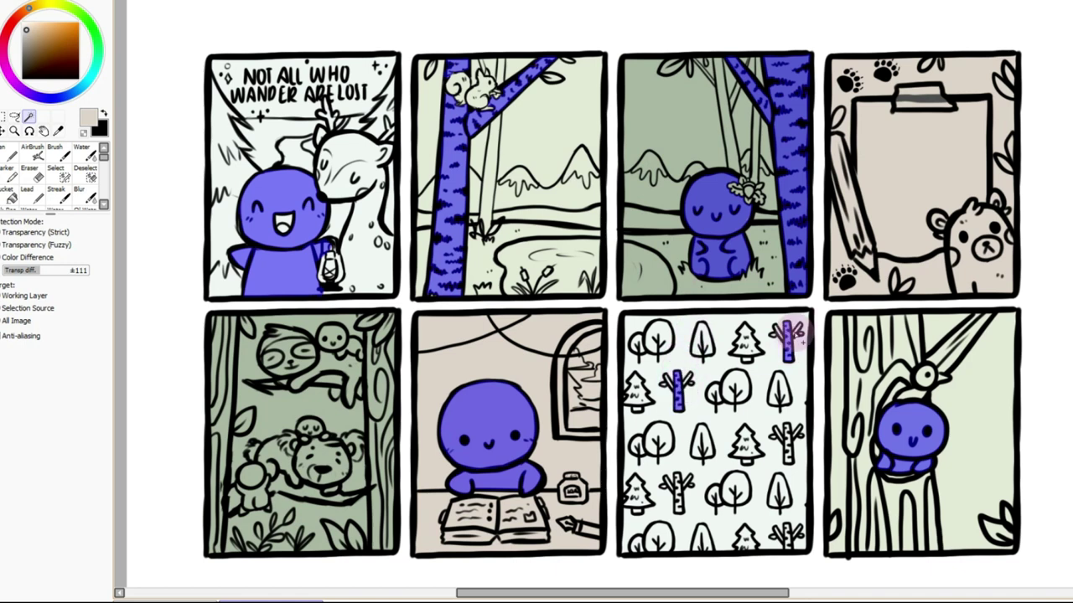
{"action": "left_click", "coordinate": [794, 332]}
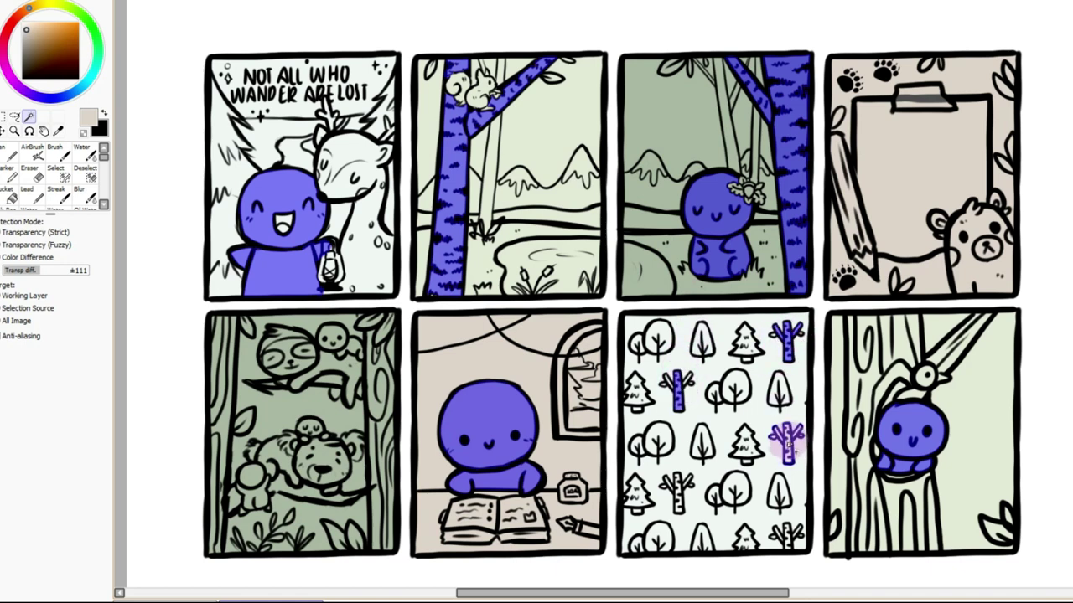
{"action": "left_click", "coordinate": [787, 440]}
{"action": "left_click", "coordinate": [797, 432]}
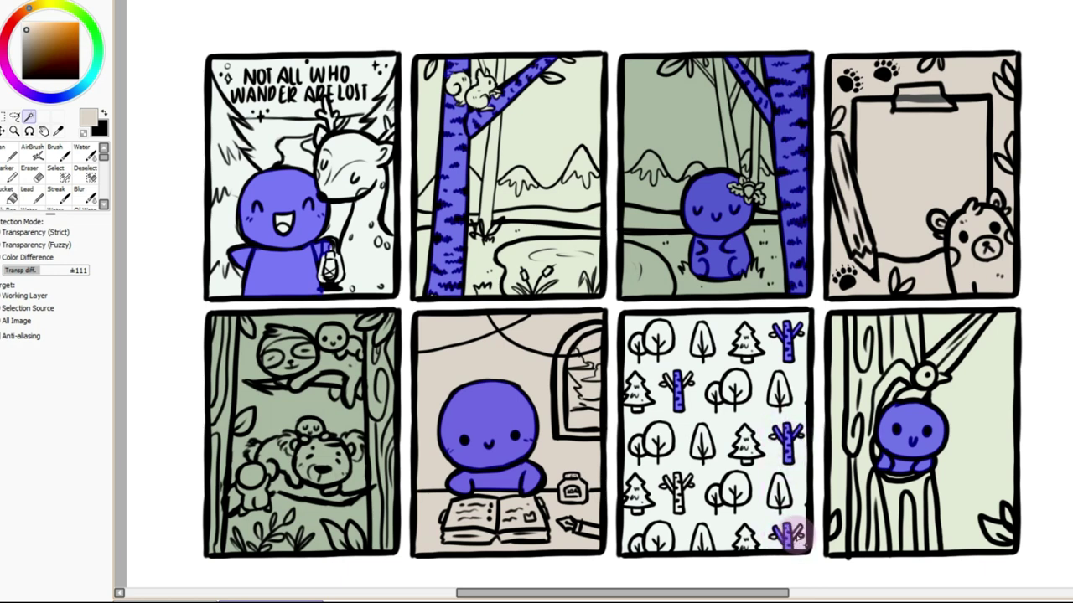
{"action": "left_click", "coordinate": [787, 533]}
{"action": "left_click", "coordinate": [675, 495]}
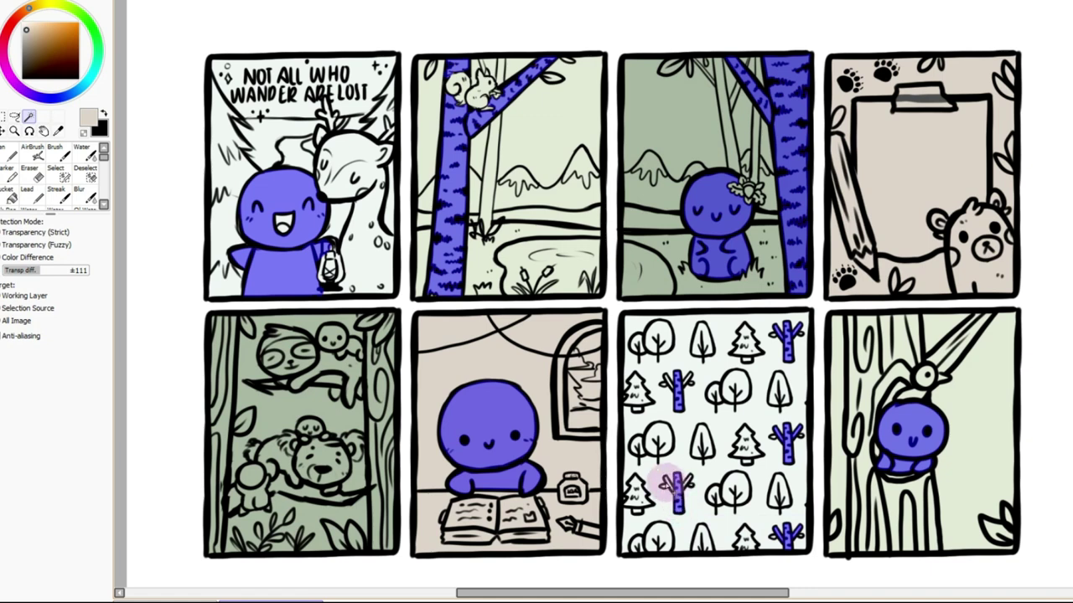
{"action": "left_click", "coordinate": [687, 486]}
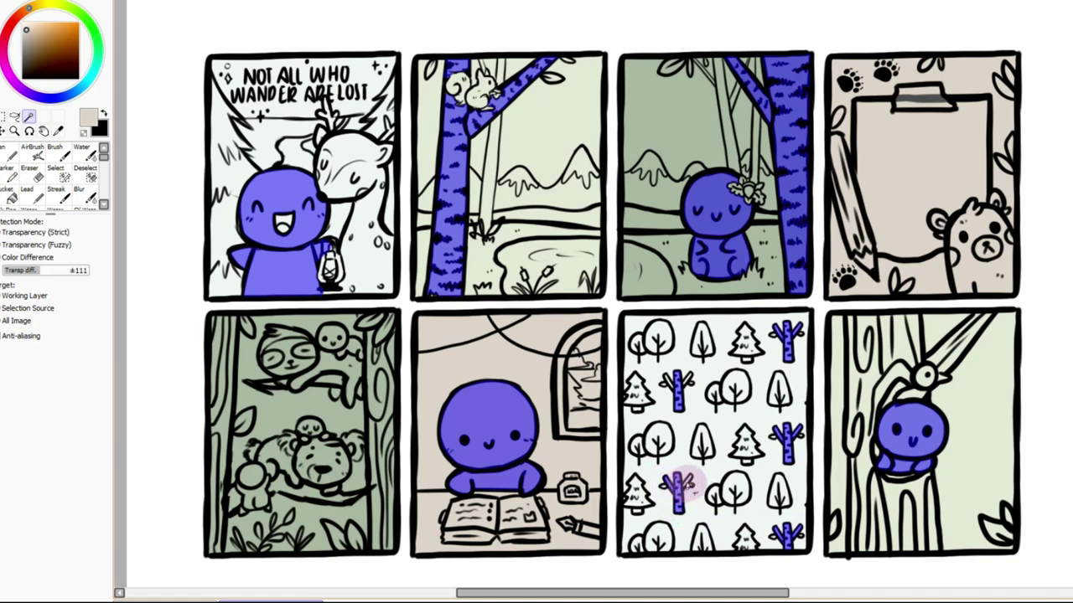
Add the fifth panel's small characters beside the branch, on the bear and behind the sloth to the selection
{"action": "left_click", "coordinate": [250, 494]}
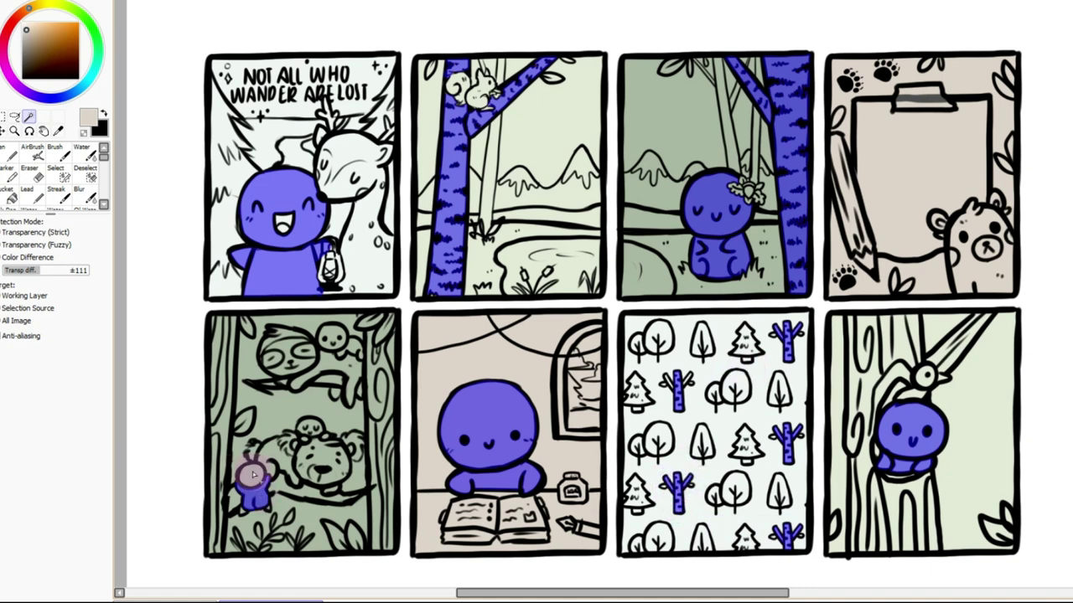
{"action": "left_click", "coordinate": [307, 436]}
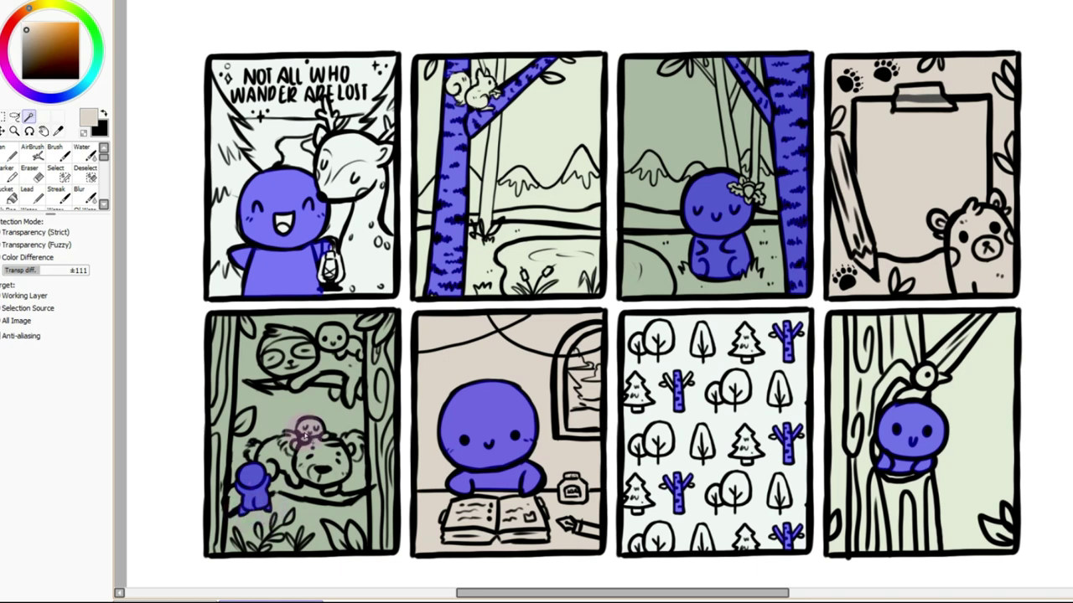
{"action": "left_click", "coordinate": [308, 439]}
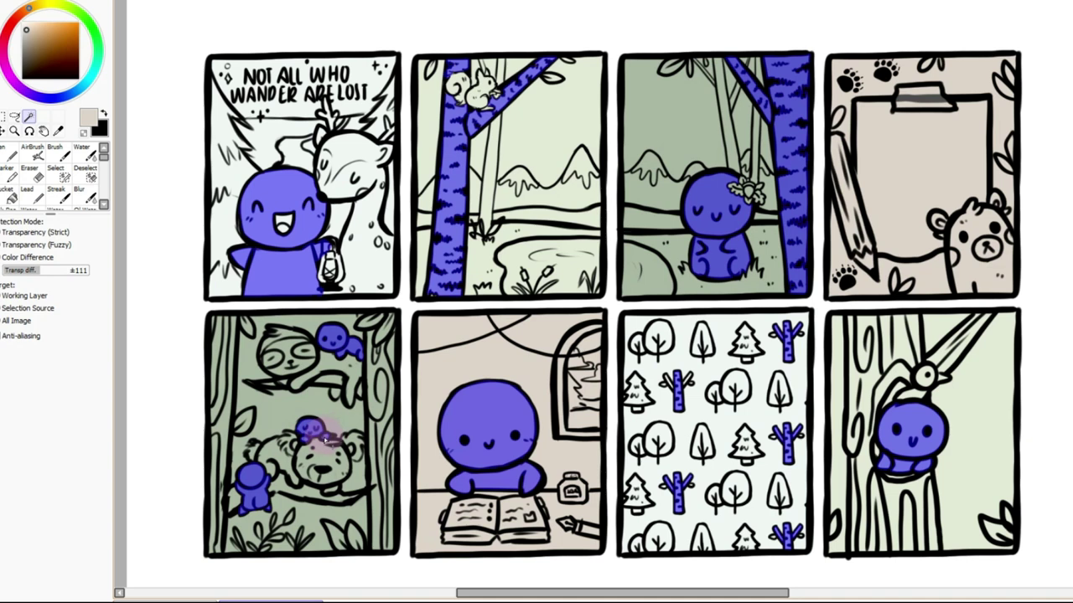
Fill the selected characters and birch trees with white using a size 500 pen, and give the characters pink cheeks
{"action": "left_click", "coordinate": [390, 408]}
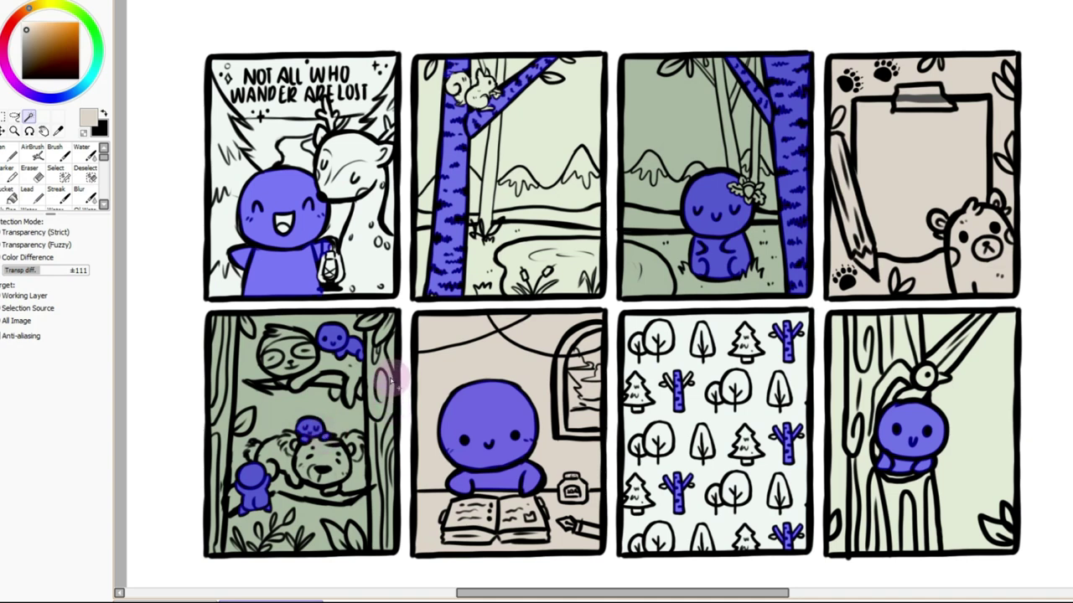
{"action": "left_click", "coordinate": [208, 400]}
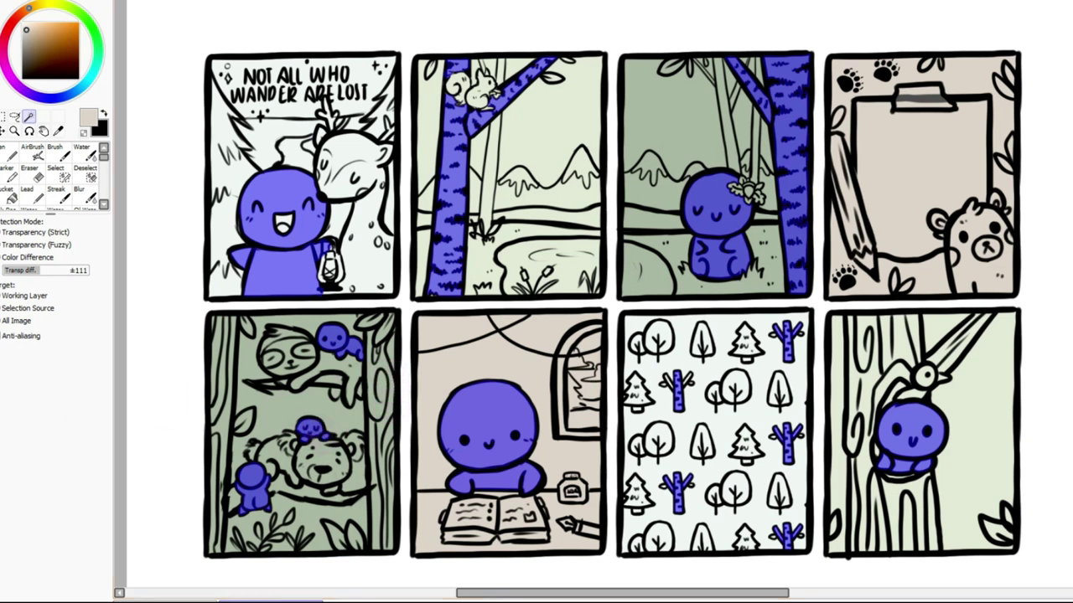
{"action": "left_click", "coordinate": [23, 23]}
{"action": "left_click", "coordinate": [8, 154]}
{"action": "left_click", "coordinate": [45, 476]}
{"action": "mouse_move", "coordinate": [251, 168]}
{"action": "left_mouse_down"}
{"action": "mouse_move", "coordinate": [311, 109]}
{"action": "mouse_move", "coordinate": [491, 569]}
{"action": "mouse_move", "coordinate": [1053, 503]}
{"action": "left_mouse_up"}
{"action": "left_click", "coordinate": [614, 133]}
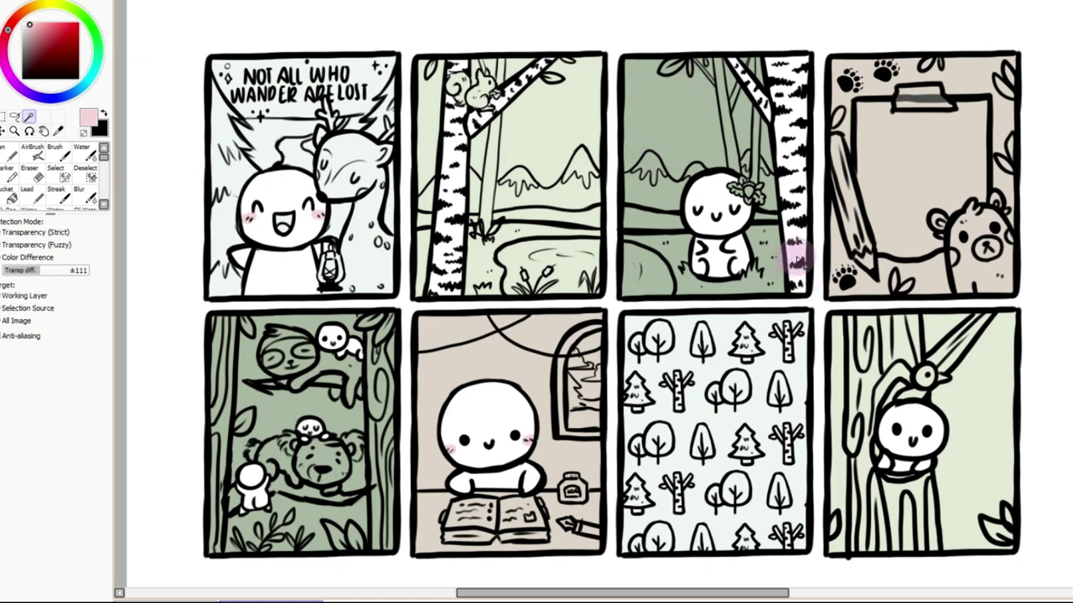
Select the large round tree crowns and the narrow tree crowns in the upper four rows of the tree-pattern panel
{"action": "left_click", "coordinate": [659, 337]}
{"action": "left_click", "coordinate": [730, 386]}
{"action": "left_click", "coordinate": [659, 438]}
{"action": "left_click", "coordinate": [735, 486]}
{"action": "left_click", "coordinate": [779, 388]}
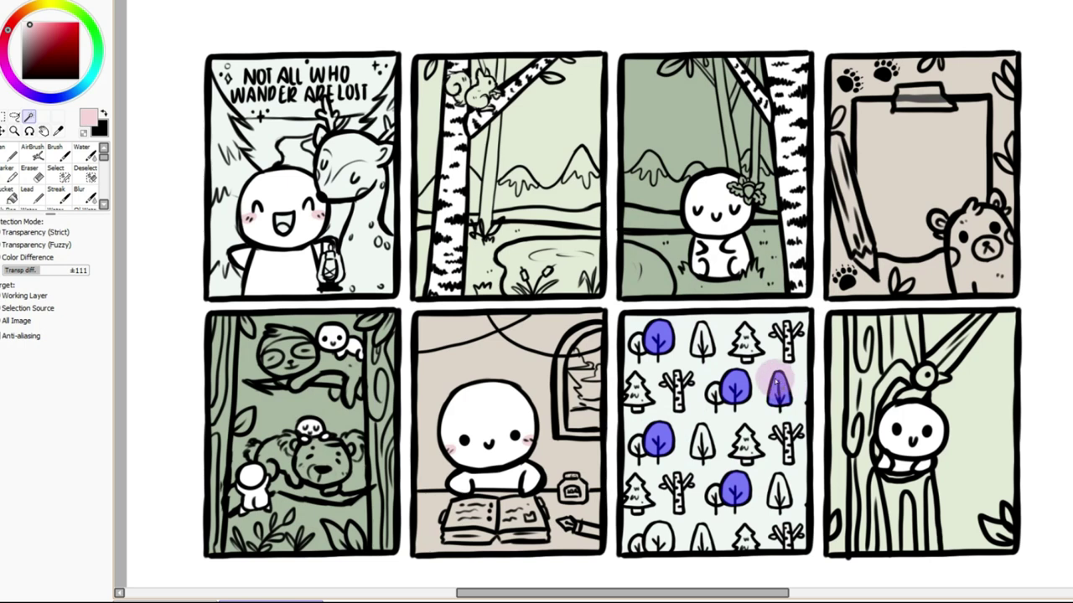
{"action": "left_click", "coordinate": [703, 337]}
{"action": "left_click", "coordinate": [702, 437]}
{"action": "left_click", "coordinate": [779, 489]}
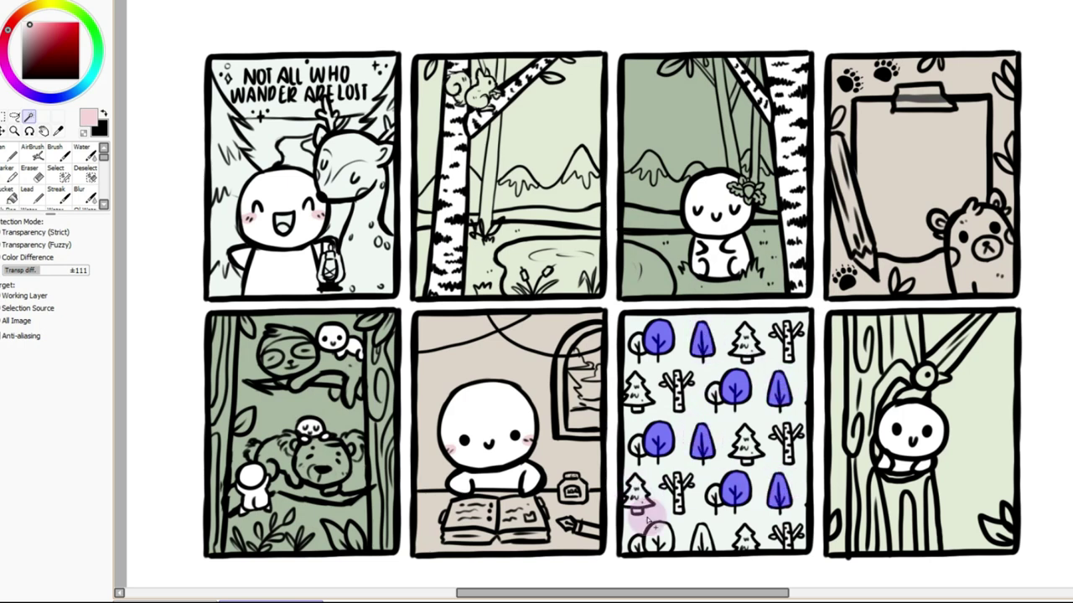
Add the lowest row's round and narrow crowns and the pattern's pine trees to the selection
{"action": "left_click", "coordinate": [696, 534]}
{"action": "left_click", "coordinate": [659, 537]}
{"action": "left_click", "coordinate": [637, 493]}
{"action": "left_click", "coordinate": [637, 390]}
{"action": "left_click", "coordinate": [748, 444]}
{"action": "left_click", "coordinate": [746, 536]}
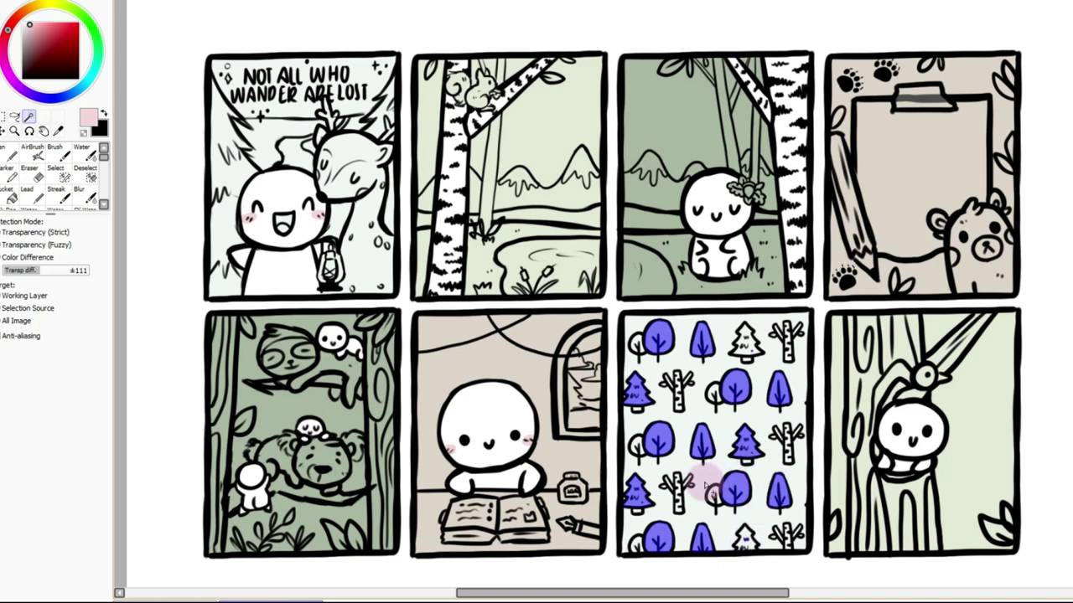
Paint the selected large round crowns and pines with the dark green sampled from the third panel's sky, using a size 300 pen
{"action": "key", "text": "i"}
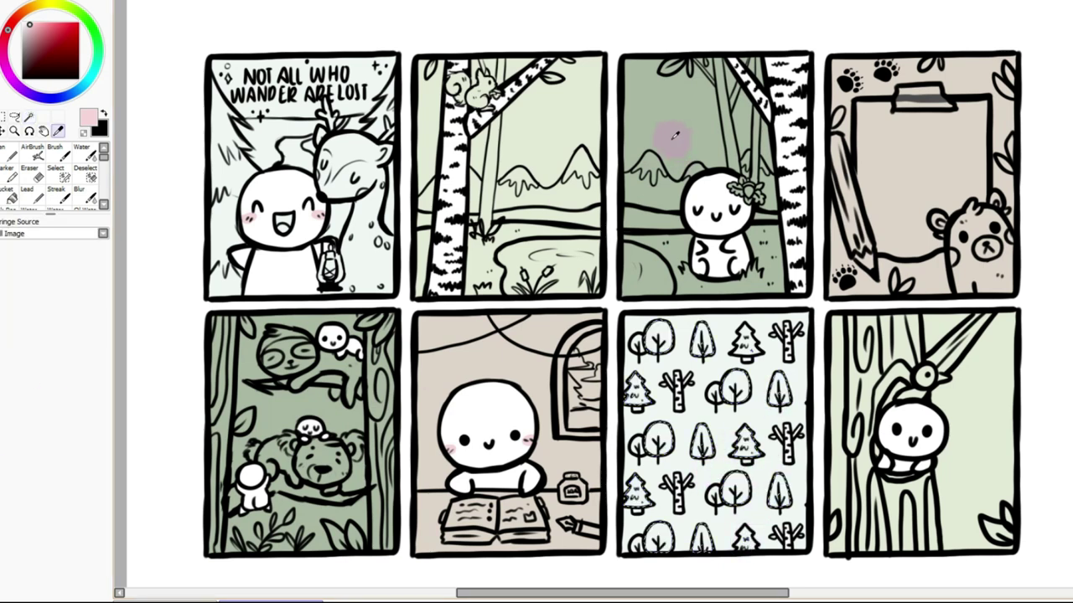
{"action": "left_click", "coordinate": [670, 137]}
{"action": "key", "text": "n"}
{"action": "left_click", "coordinate": [67, 455]}
{"action": "left_click_drag", "start_coordinate": [743, 339], "coordinate": [841, 482]}
{"action": "key", "text": "ctrl+d"}
Paint the narrow tree crowns with the light green sampled from the second panel's sky, using a size 50 pen
{"action": "left_click", "coordinate": [539, 134], "text": "alt"}
{"action": "left_click", "coordinate": [88, 411]}
{"action": "mouse_move", "coordinate": [712, 332]}
{"action": "left_mouse_down"}
{"action": "mouse_move", "coordinate": [707, 320]}
{"action": "mouse_move", "coordinate": [705, 352]}
{"action": "left_mouse_up"}
{"action": "left_click_drag", "start_coordinate": [774, 374], "coordinate": [780, 398]}
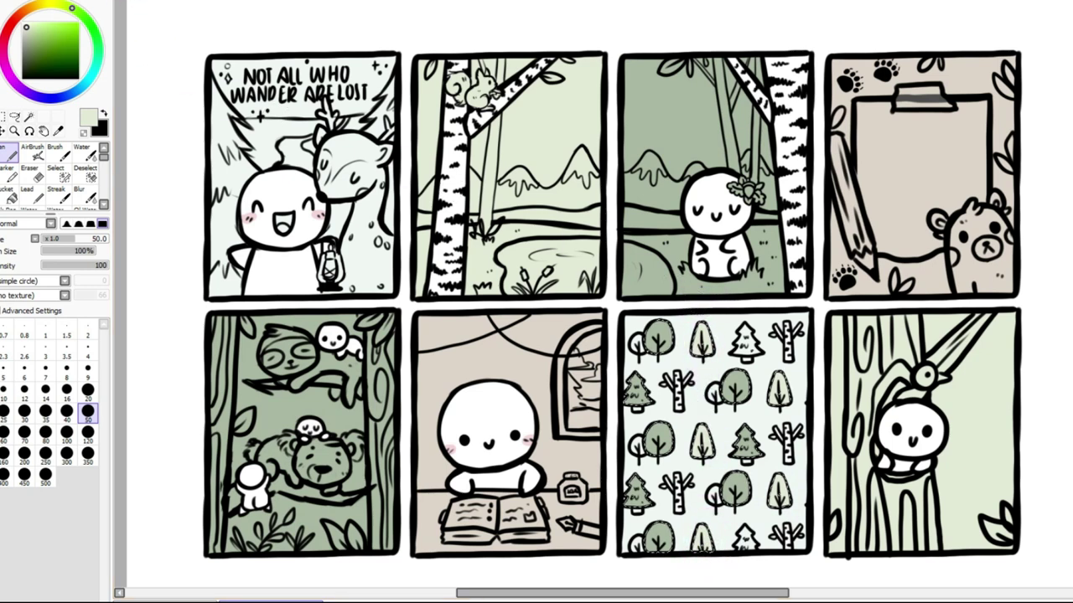
Add the pine in the first pattern row to the selection and paint it with the green sampled from another pine
{"action": "left_click", "coordinate": [27, 117]}
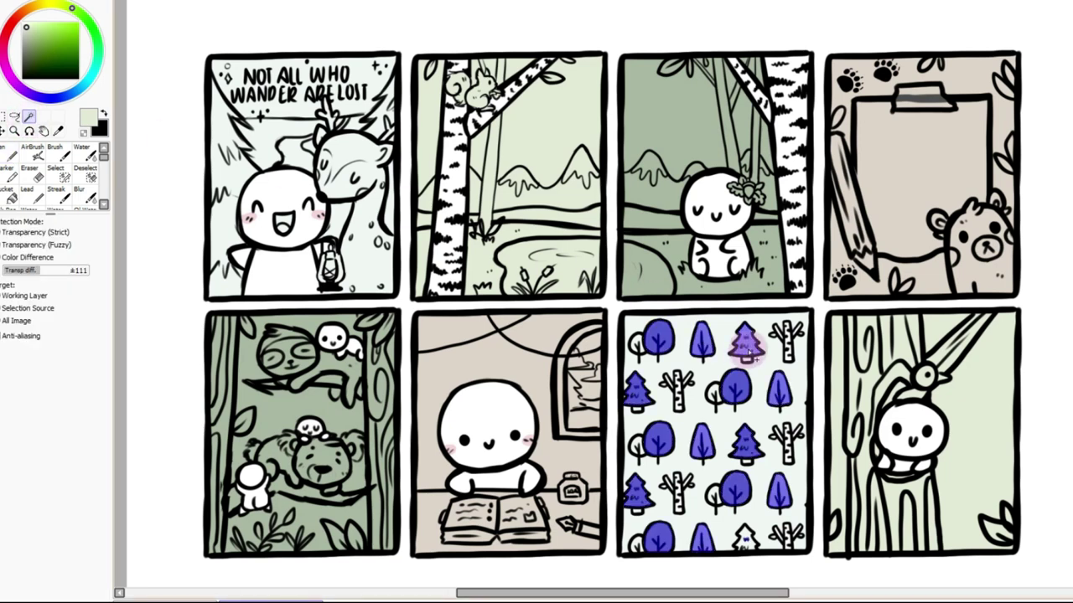
{"action": "left_click", "coordinate": [58, 131]}
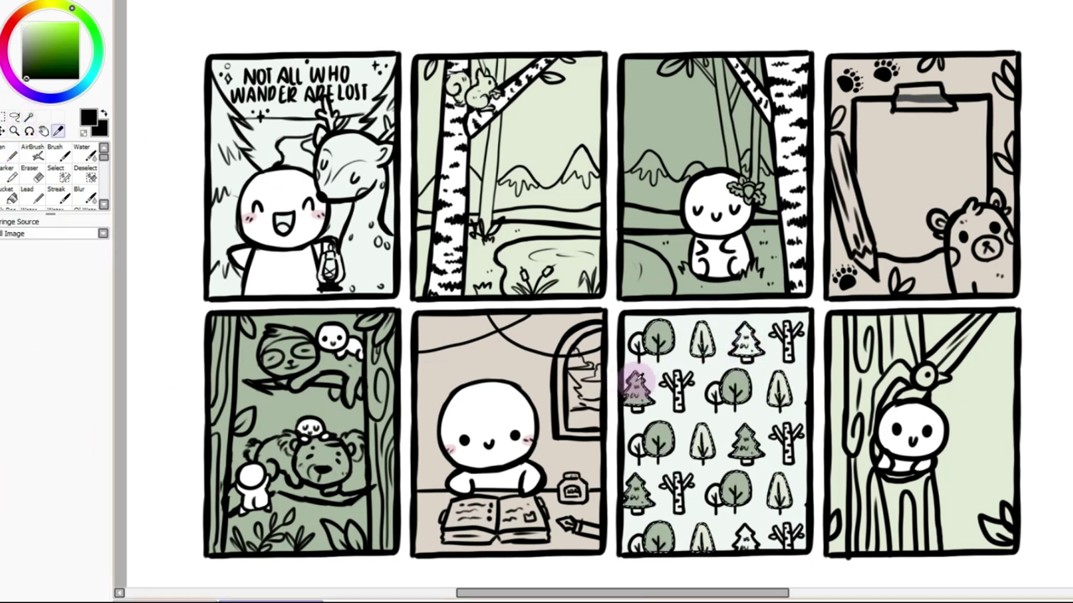
{"action": "key", "text": "n"}
{"action": "left_click", "coordinate": [642, 390], "text": "alt"}
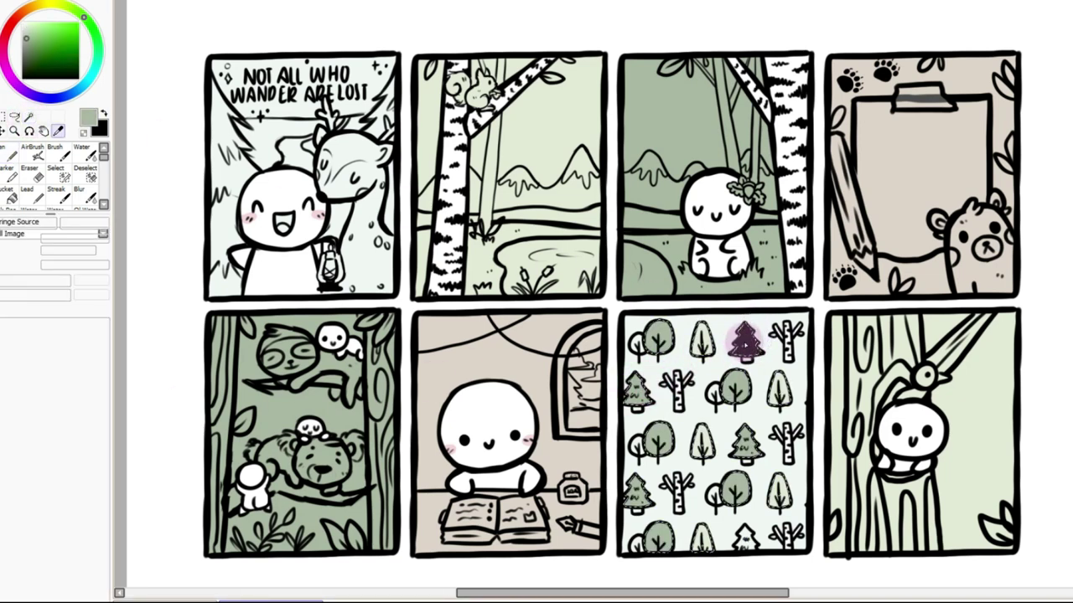
{"action": "left_click_drag", "start_coordinate": [746, 343], "coordinate": [748, 334]}
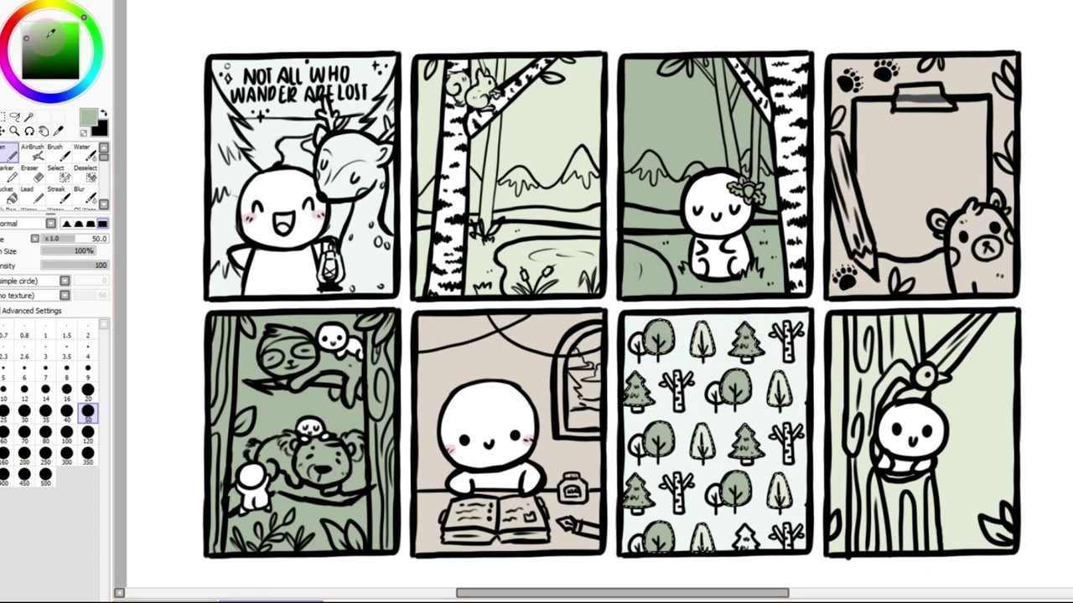
Mix a muted yellowish olive and repaint the large round tree crowns with it
{"action": "left_click_drag", "start_coordinate": [48, 10], "coordinate": [57, 5]}
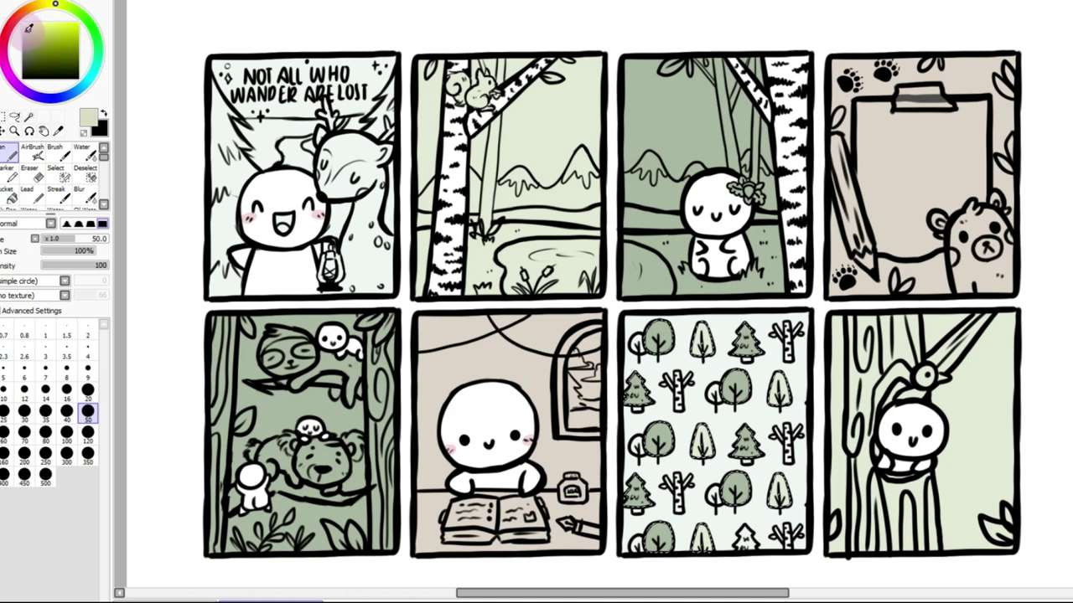
{"action": "left_click", "coordinate": [27, 31]}
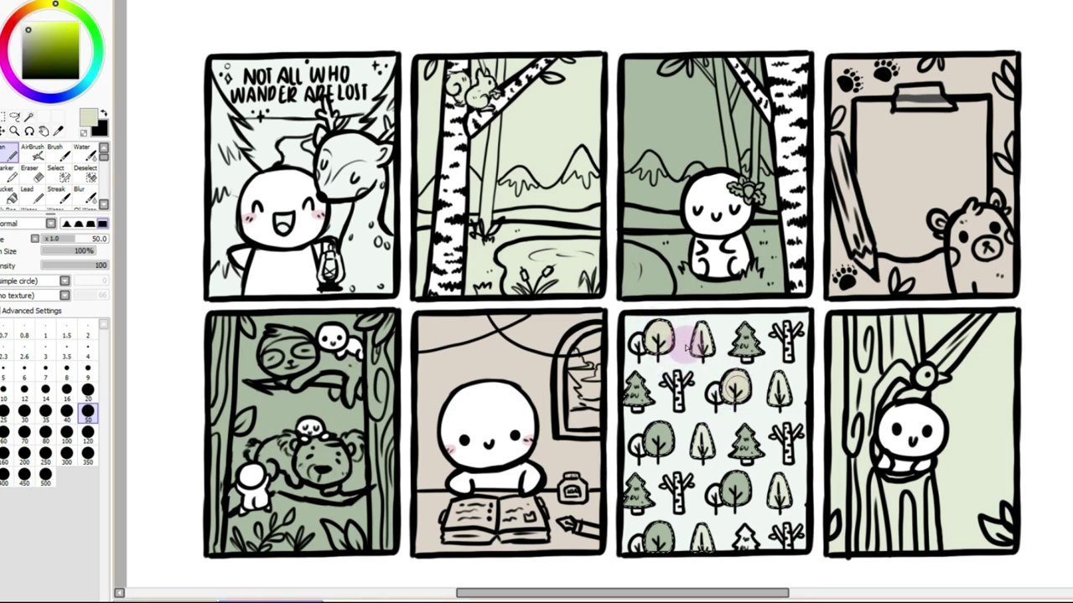
{"action": "left_click", "coordinate": [28, 33]}
{"action": "left_click_drag", "start_coordinate": [656, 332], "coordinate": [660, 337]}
{"action": "left_click_drag", "start_coordinate": [735, 382], "coordinate": [740, 395]}
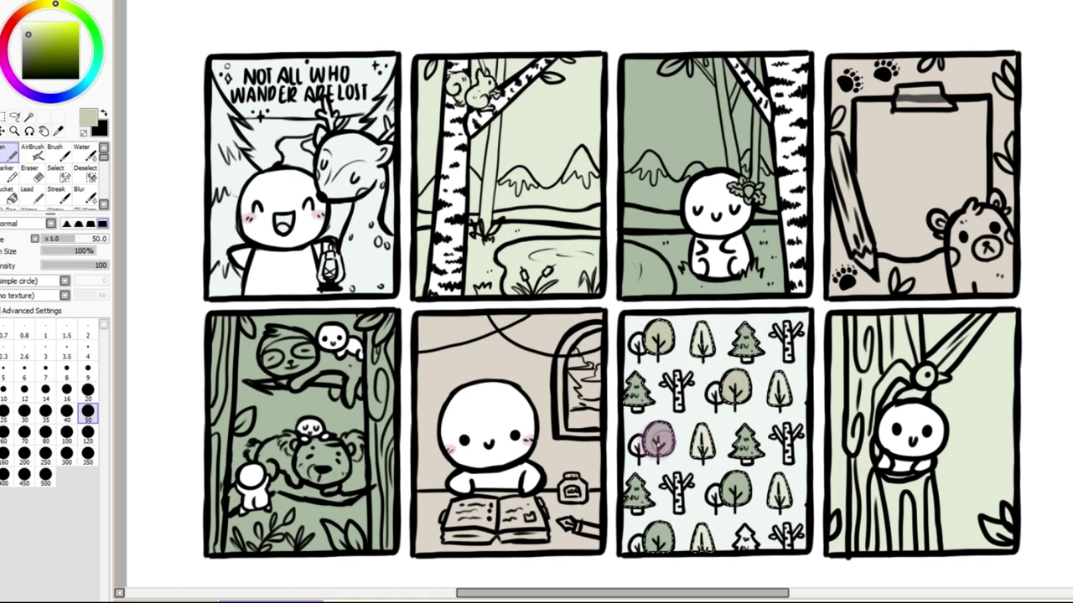
Select the small round crowns and pine trunks, and paint them with a darker brown mixed from the reading panel's beige
{"action": "key", "text": "w"}
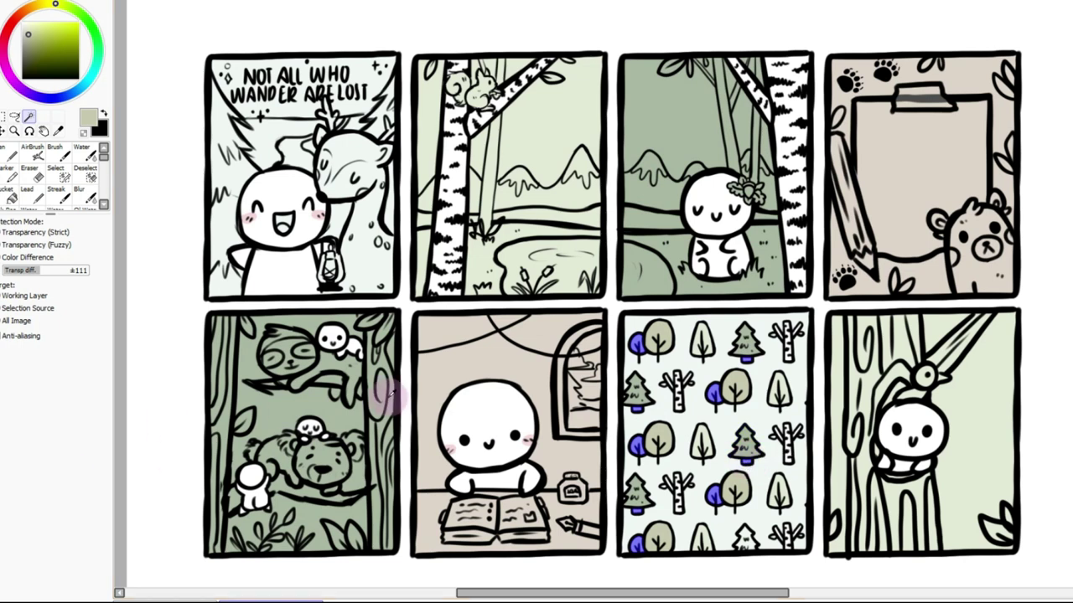
{"action": "key", "text": "i"}
{"action": "left_click", "coordinate": [448, 375]}
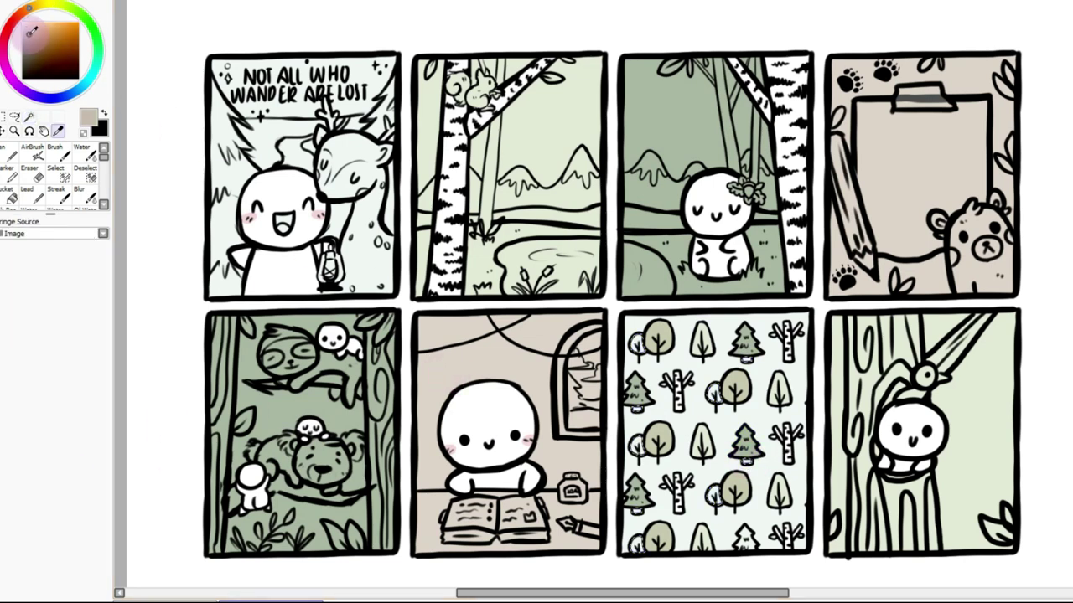
{"action": "left_click", "coordinate": [31, 37]}
{"action": "key", "text": "n"}
{"action": "left_click_drag", "start_coordinate": [740, 360], "coordinate": [752, 359]}
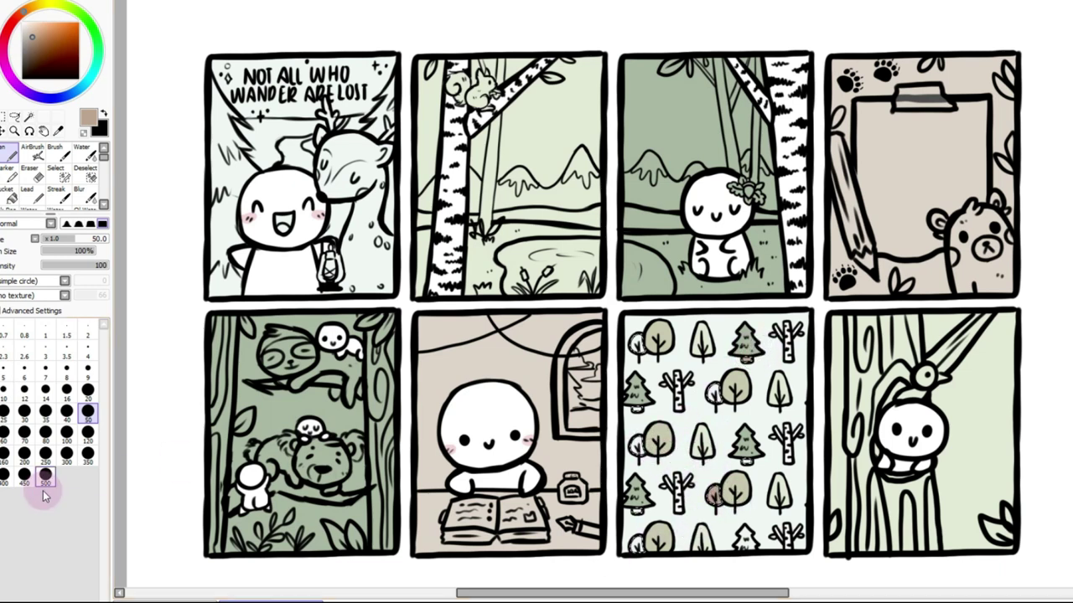
{"action": "left_click", "coordinate": [45, 453]}
Repaint the small round crowns in a pale blue-green with a size 50 pen, and clear the selection
{"action": "key", "text": "i"}
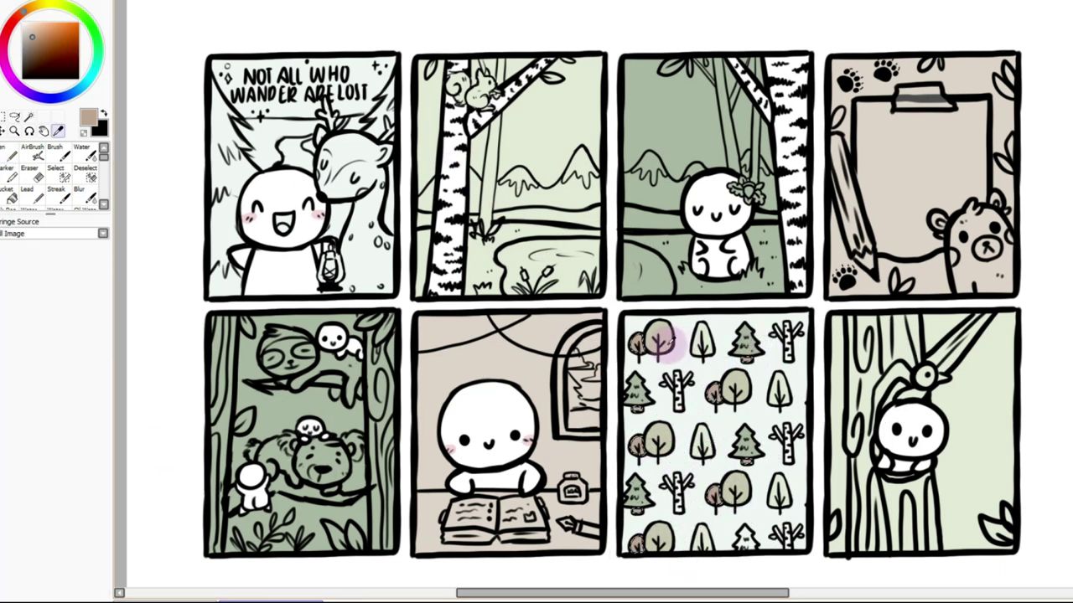
{"action": "left_click", "coordinate": [95, 67]}
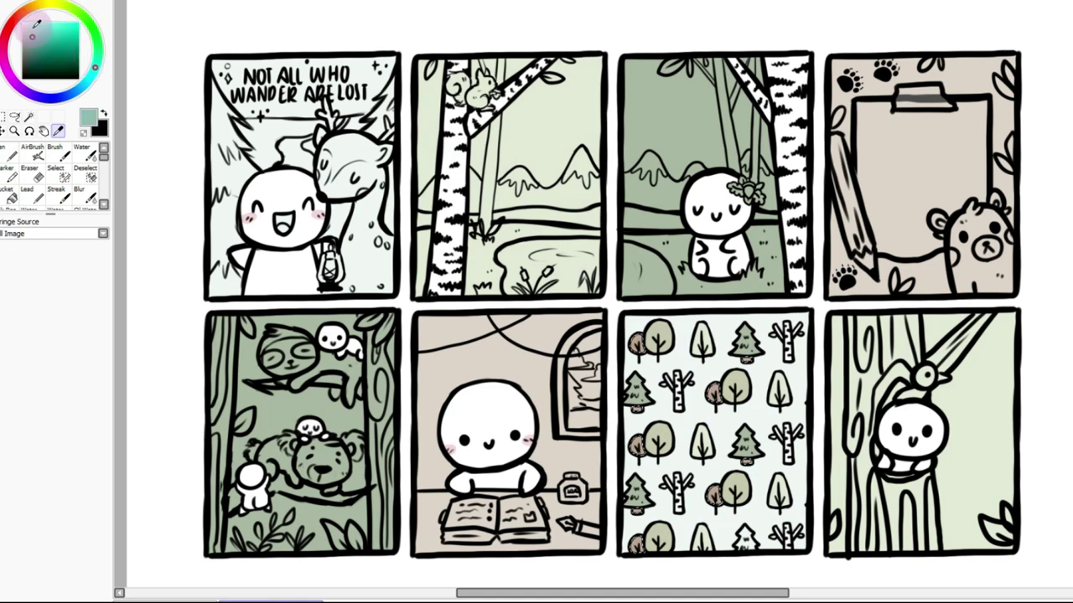
{"action": "key", "text": "n"}
{"action": "left_click", "coordinate": [87, 410]}
{"action": "left_click_drag", "start_coordinate": [709, 385], "coordinate": [714, 397]}
{"action": "left_click_drag", "start_coordinate": [640, 437], "coordinate": [637, 450]}
{"action": "left_click_drag", "start_coordinate": [716, 490], "coordinate": [716, 501]}
{"action": "left_click_drag", "start_coordinate": [642, 538], "coordinate": [636, 546]}
{"action": "key", "text": "ctrl+d"}
Select the pencil and the bear in the clipboard panel with the magic wand
{"action": "key", "text": "w"}
{"action": "left_click", "coordinate": [849, 193]}
{"action": "left_click", "coordinate": [969, 268]}
{"action": "left_click", "coordinate": [931, 219]}
Paint the selected pencil with the brown sampled from a pine trunk, and clear the selection
{"action": "key", "text": "i"}
{"action": "left_click", "coordinate": [973, 74]}
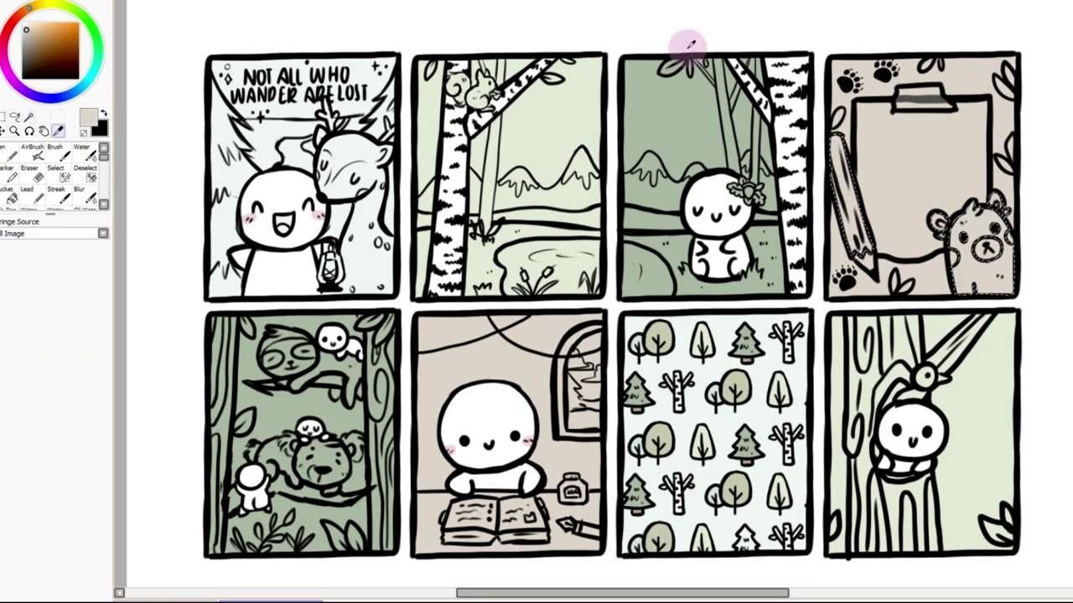
{"action": "left_click", "coordinate": [27, 33]}
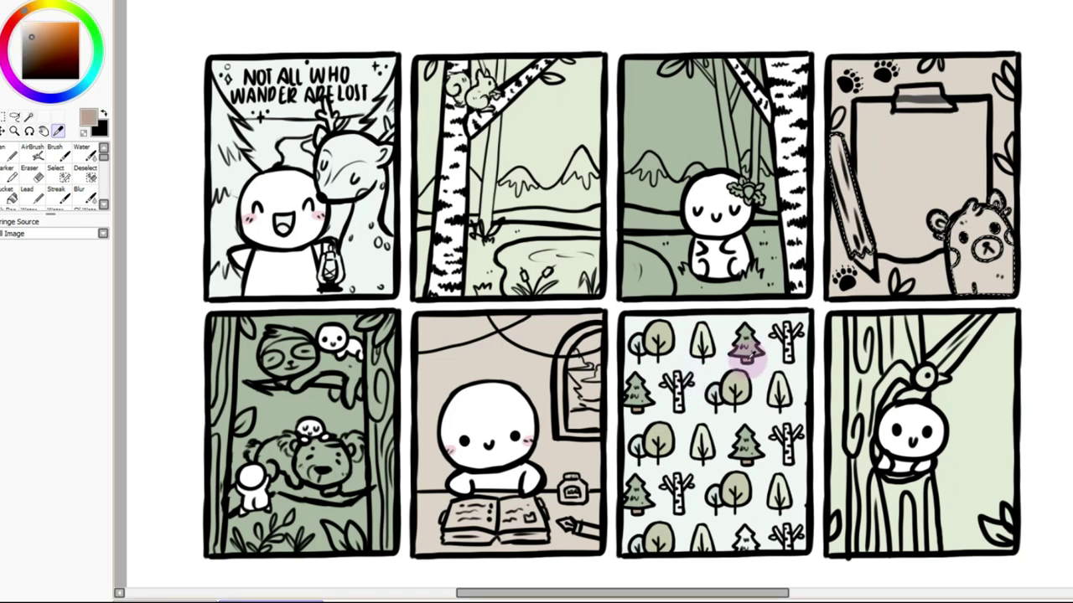
{"action": "left_click", "coordinate": [744, 361], "text": "alt"}
{"action": "mouse_move", "coordinate": [831, 132]}
{"action": "left_mouse_down"}
{"action": "mouse_move", "coordinate": [881, 226]}
{"action": "mouse_move", "coordinate": [876, 253]}
{"action": "left_mouse_up"}
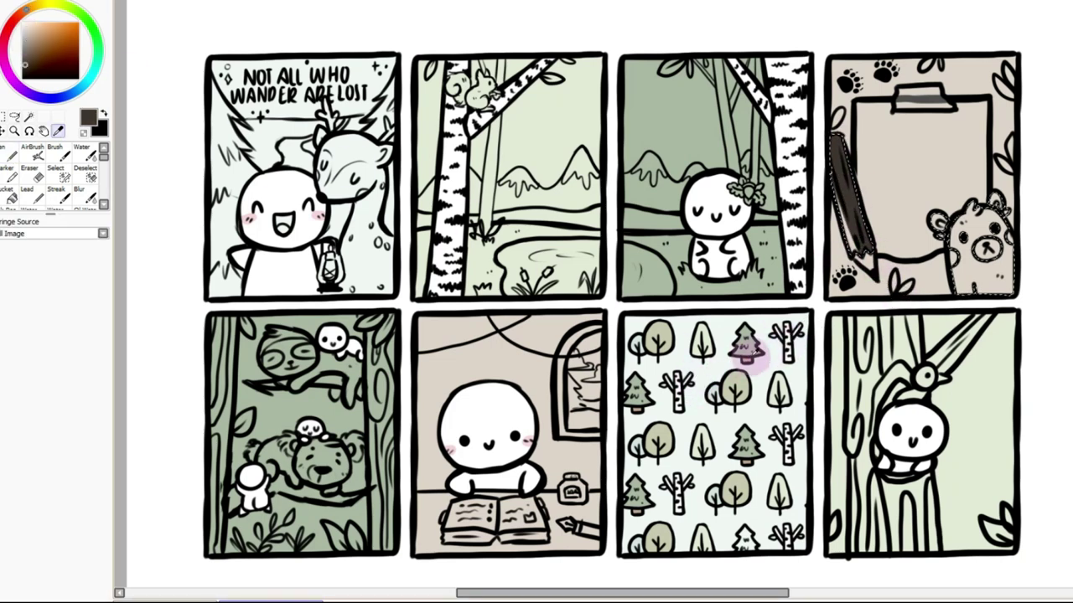
{"action": "left_click", "coordinate": [746, 361], "text": "alt"}
{"action": "mouse_move", "coordinate": [855, 249]}
{"action": "left_mouse_down"}
{"action": "mouse_move", "coordinate": [877, 277]}
{"action": "mouse_move", "coordinate": [860, 243]}
{"action": "left_mouse_up"}
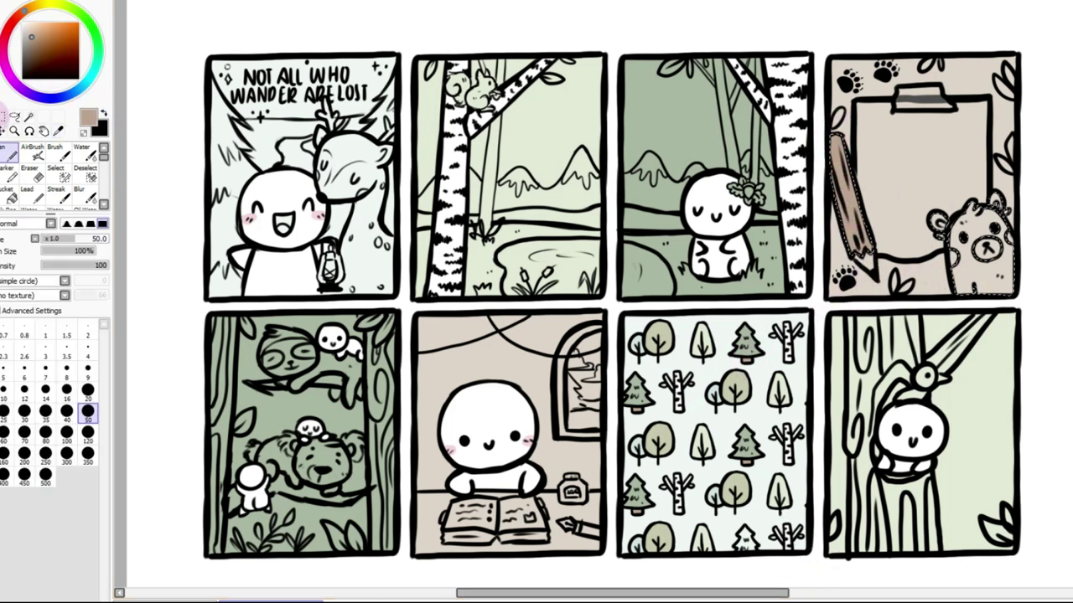
{"action": "left_click", "coordinate": [5, 118]}
Repaint the clipboard panel's background with the pale mint sampled from the first panel, using a size 450 pen, and deselect it
{"action": "left_click", "coordinate": [29, 115]}
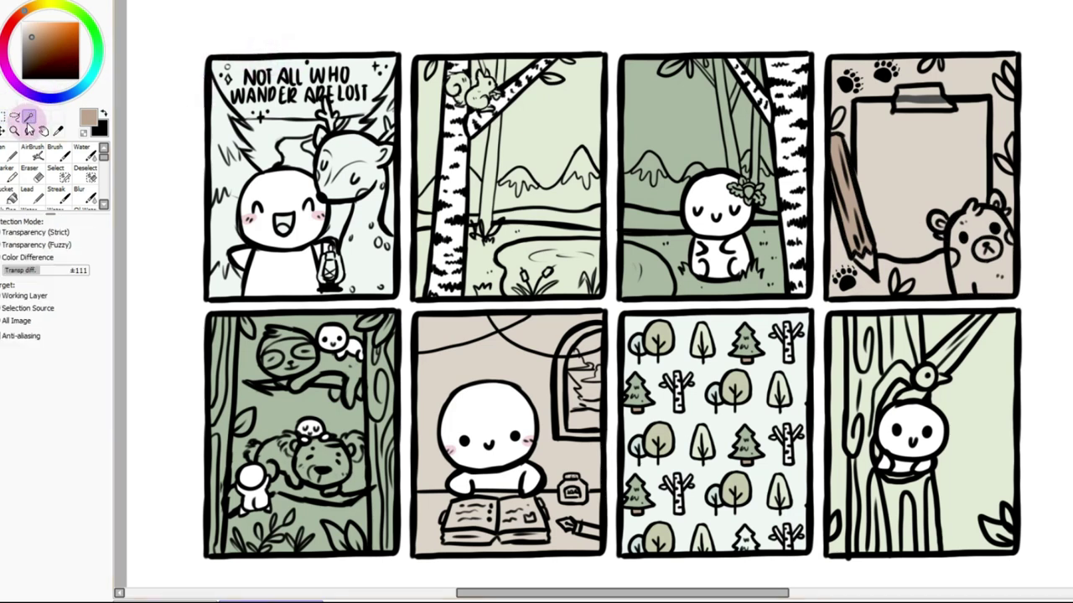
{"action": "left_click", "coordinate": [846, 117]}
{"action": "left_click", "coordinate": [845, 249]}
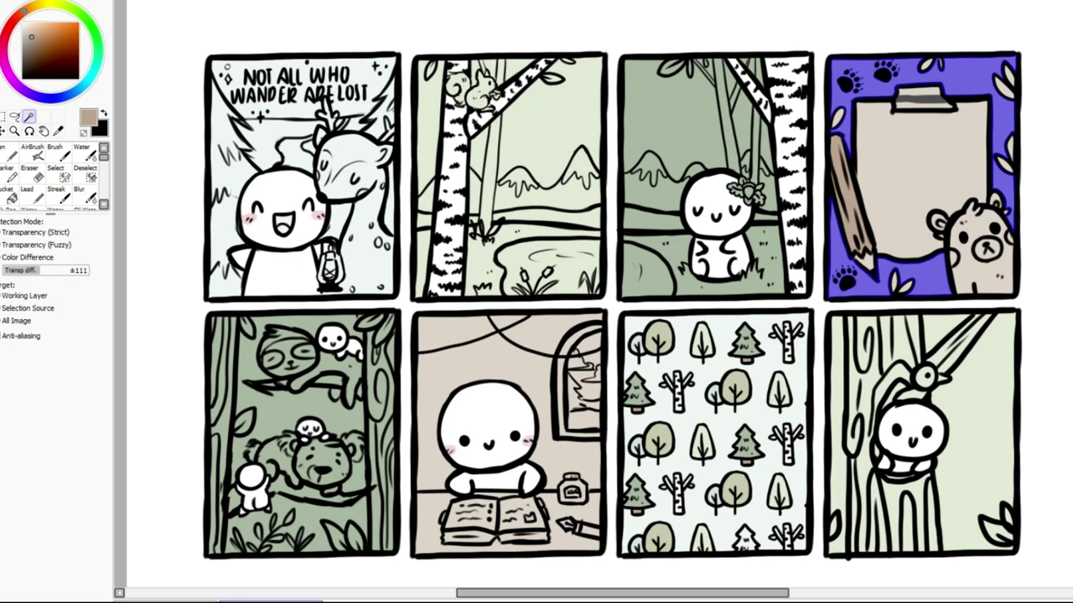
{"action": "left_click", "coordinate": [272, 135], "text": "alt"}
{"action": "key", "text": "n"}
{"action": "left_click", "coordinate": [24, 474]}
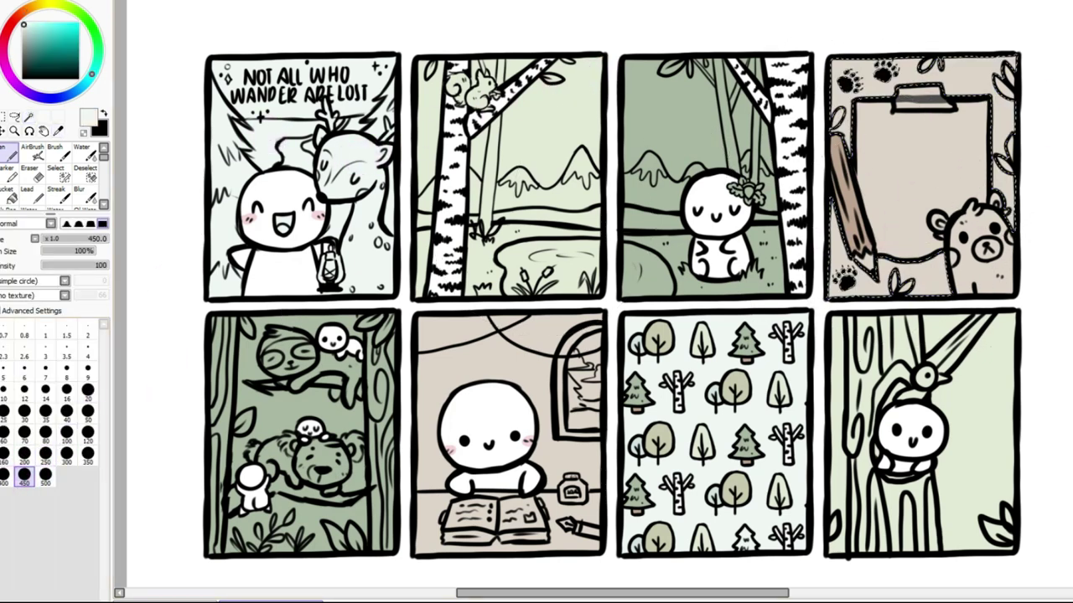
{"action": "left_click_drag", "start_coordinate": [922, 142], "coordinate": [888, 251]}
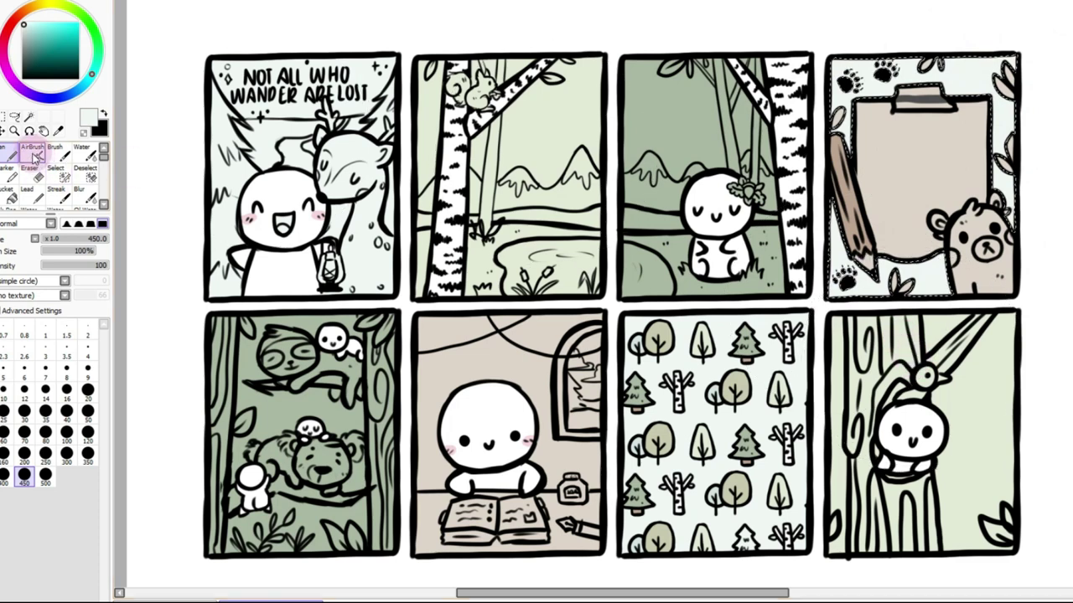
{"action": "left_click", "coordinate": [5, 117]}
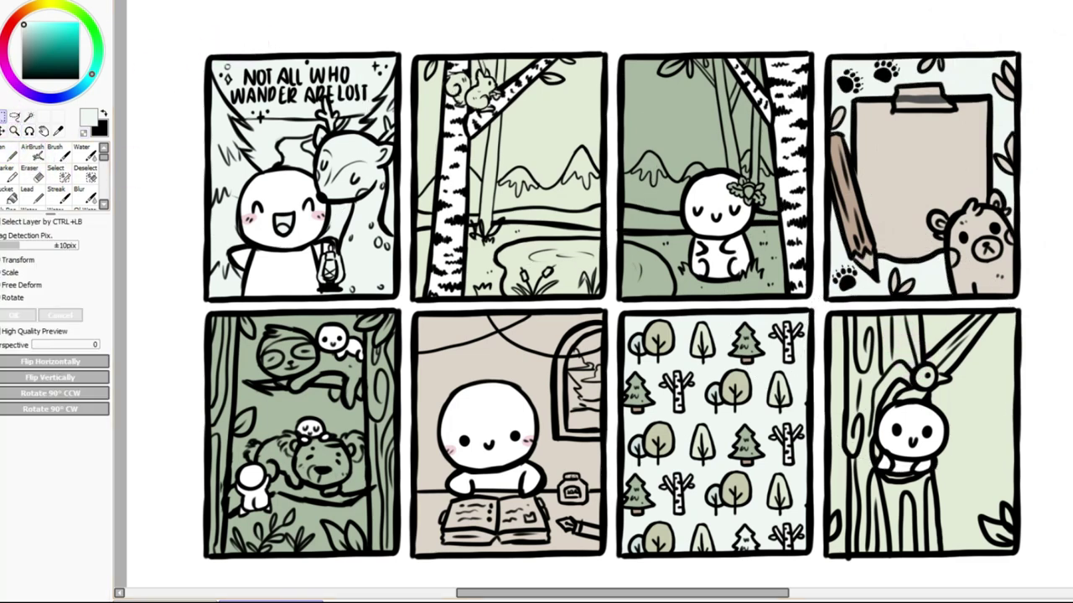
Select the clipboard's paper, repaint it in a light cream, and clear the selection
{"action": "left_click", "coordinate": [28, 117]}
{"action": "left_click", "coordinate": [905, 112]}
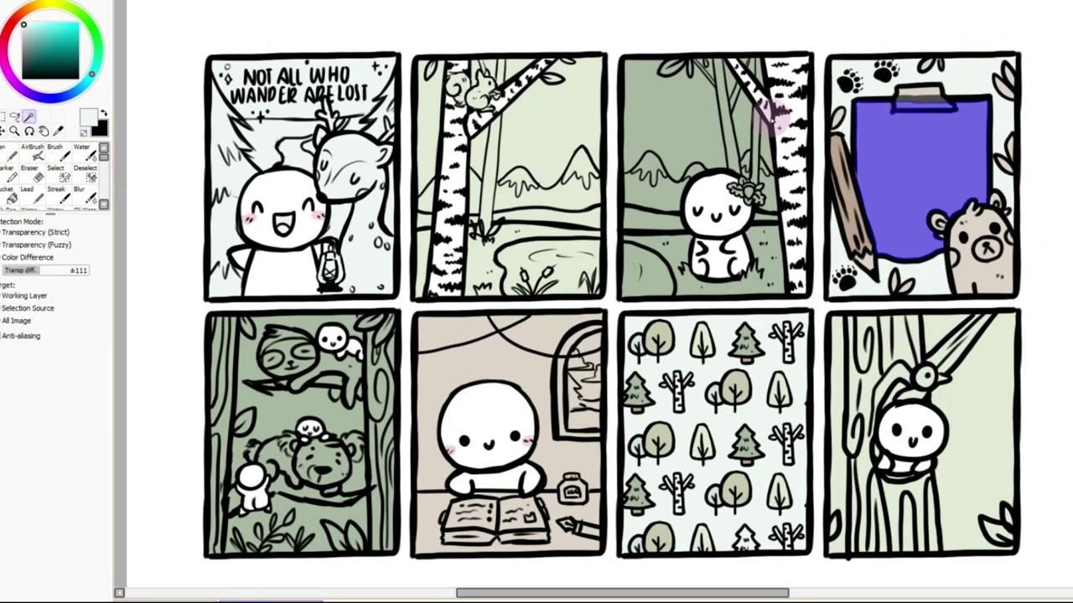
{"action": "left_click", "coordinate": [468, 359], "text": "alt"}
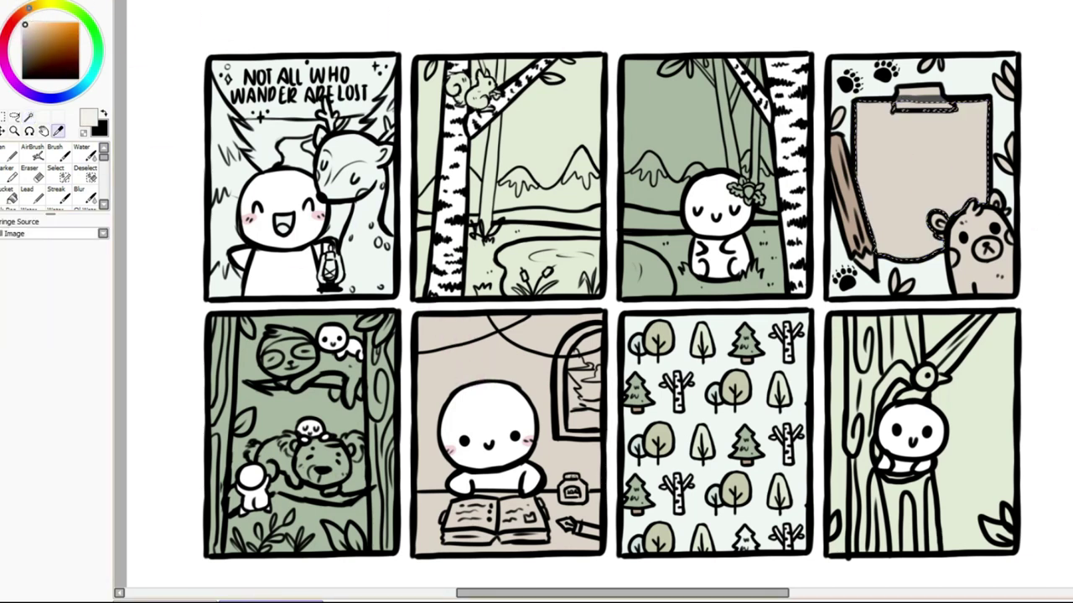
{"action": "scroll", "coordinate": [611, 302], "scroll_direction": "up", "scroll_amount": 3}
{"action": "key", "text": "n"}
{"action": "mouse_move", "coordinate": [920, 276]}
{"action": "left_mouse_down"}
{"action": "mouse_move", "coordinate": [912, 305]}
{"action": "mouse_move", "coordinate": [962, 283]}
{"action": "left_mouse_up"}
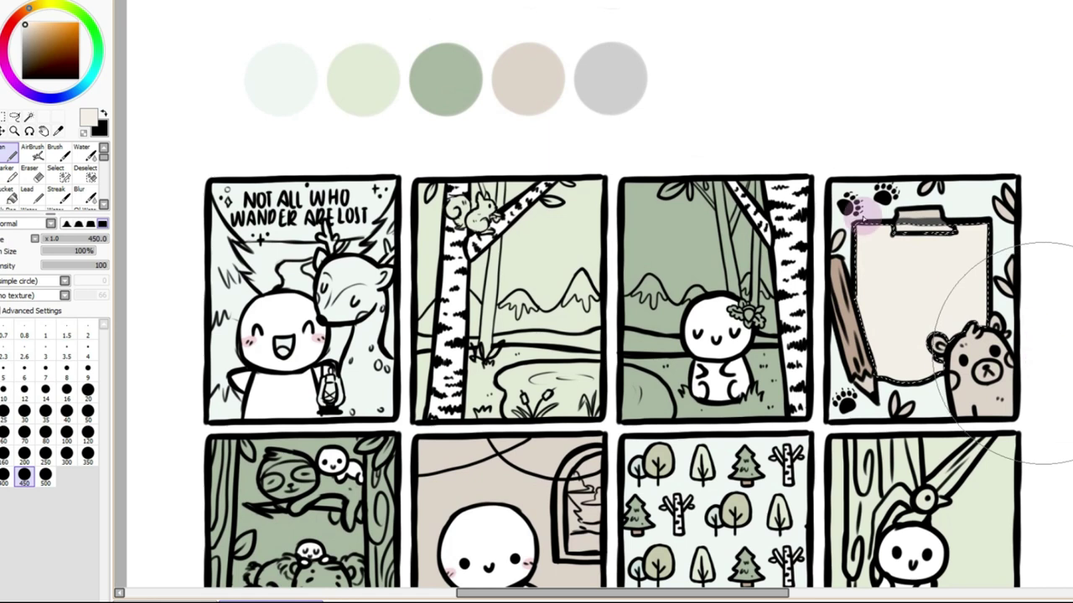
{"action": "left_click", "coordinate": [14, 117]}
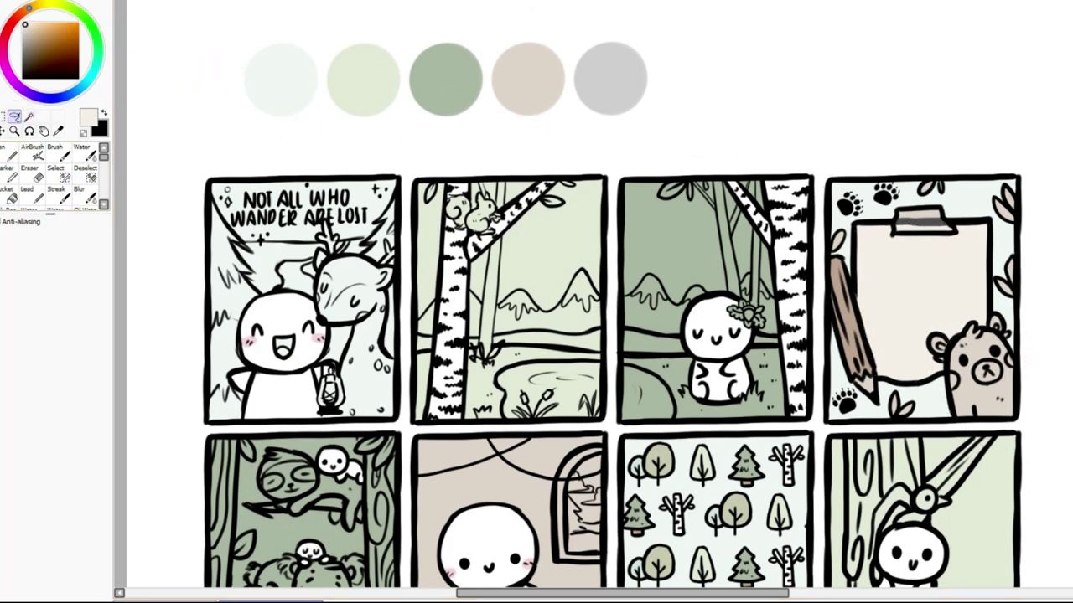
Select the clipboard's clip, paint it with the dark green palette swatch using a size 50 pen, and clear the selection
{"action": "left_click", "coordinate": [29, 118]}
{"action": "left_click", "coordinate": [922, 223]}
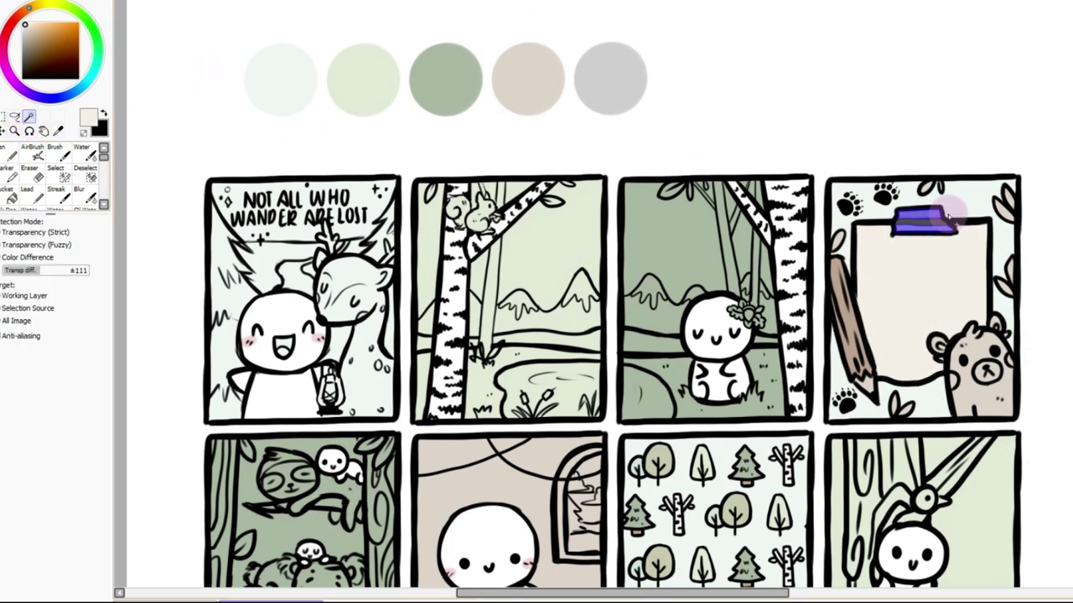
{"action": "key", "text": "i"}
{"action": "left_click", "coordinate": [961, 211]}
{"action": "key", "text": "n"}
{"action": "left_click", "coordinate": [87, 412]}
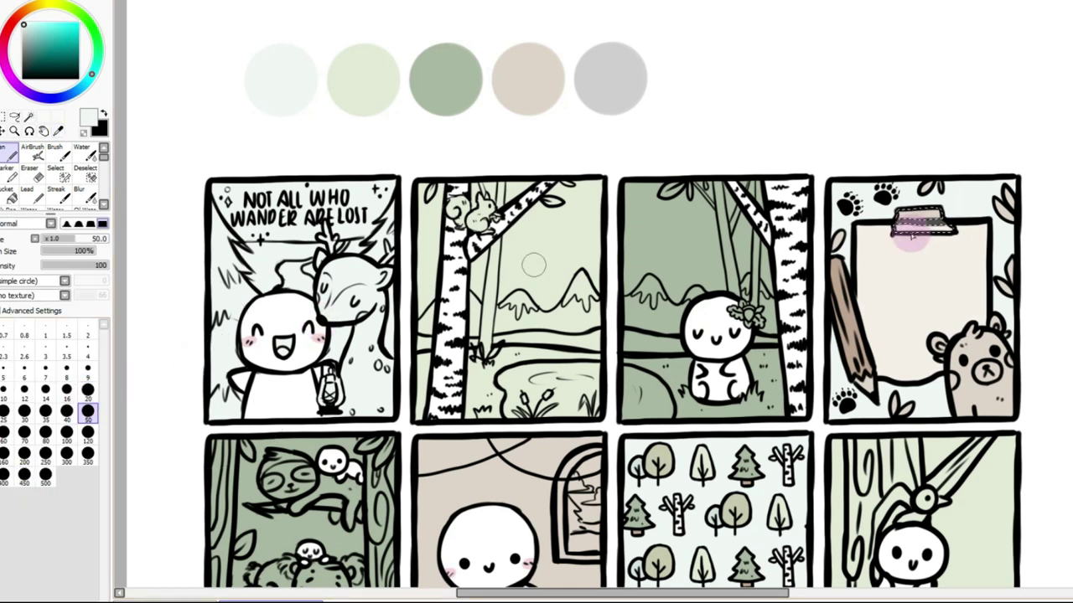
{"action": "key", "text": "i"}
{"action": "left_click", "coordinate": [457, 77]}
{"action": "key", "text": "n"}
{"action": "mouse_move", "coordinate": [955, 215]}
{"action": "left_mouse_down"}
{"action": "mouse_move", "coordinate": [914, 233]}
{"action": "mouse_move", "coordinate": [891, 227]}
{"action": "left_mouse_up"}
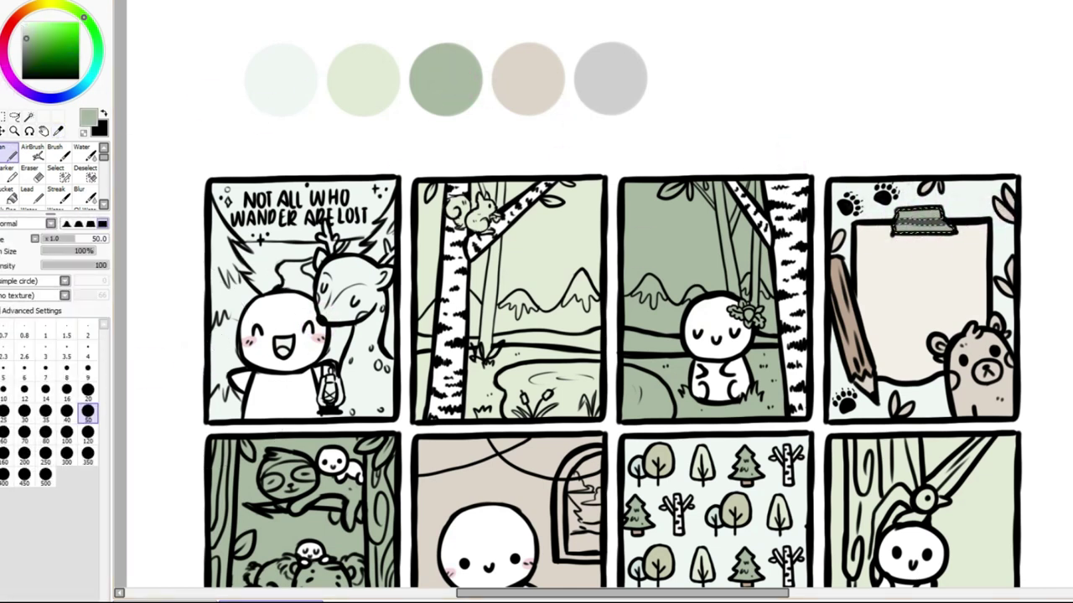
{"action": "key", "text": "ctrl+t"}
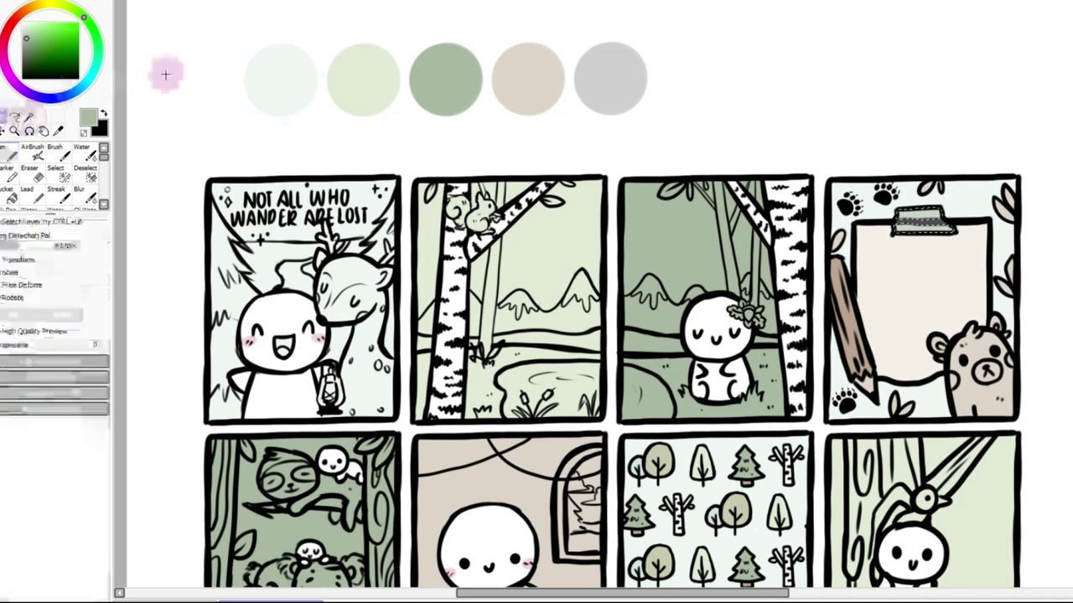
Select the leaves around the clipboard panel's edges with the magic wand
{"action": "left_click", "coordinate": [28, 116]}
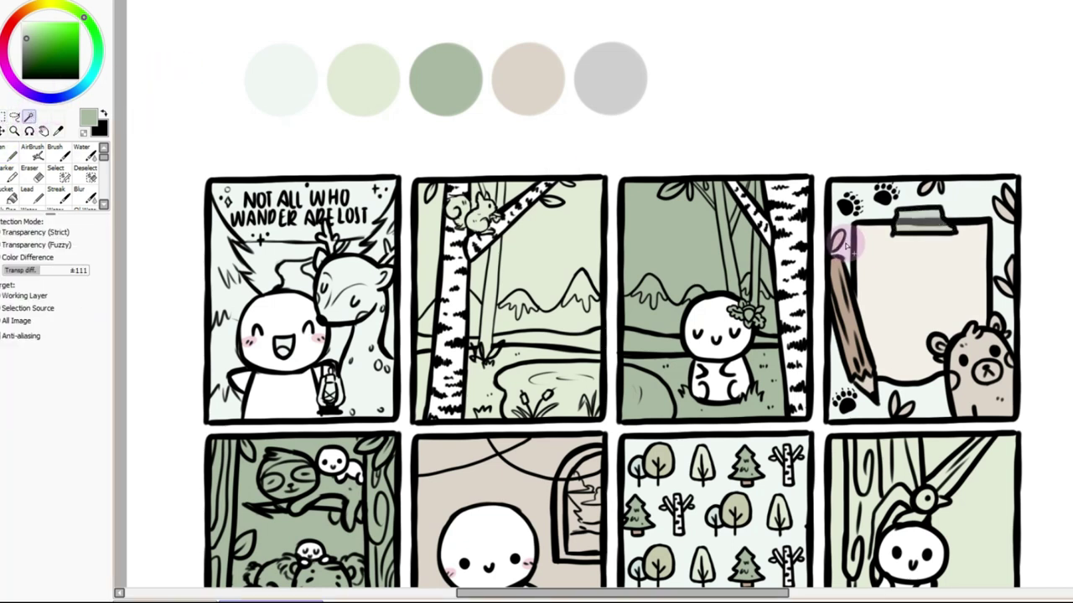
{"action": "left_click", "coordinate": [939, 189]}
{"action": "left_click", "coordinate": [1000, 206]}
{"action": "left_click", "coordinate": [1009, 203]}
{"action": "left_click_drag", "start_coordinate": [1003, 286], "coordinate": [1011, 275]}
{"action": "left_click_drag", "start_coordinate": [896, 412], "coordinate": [902, 396]}
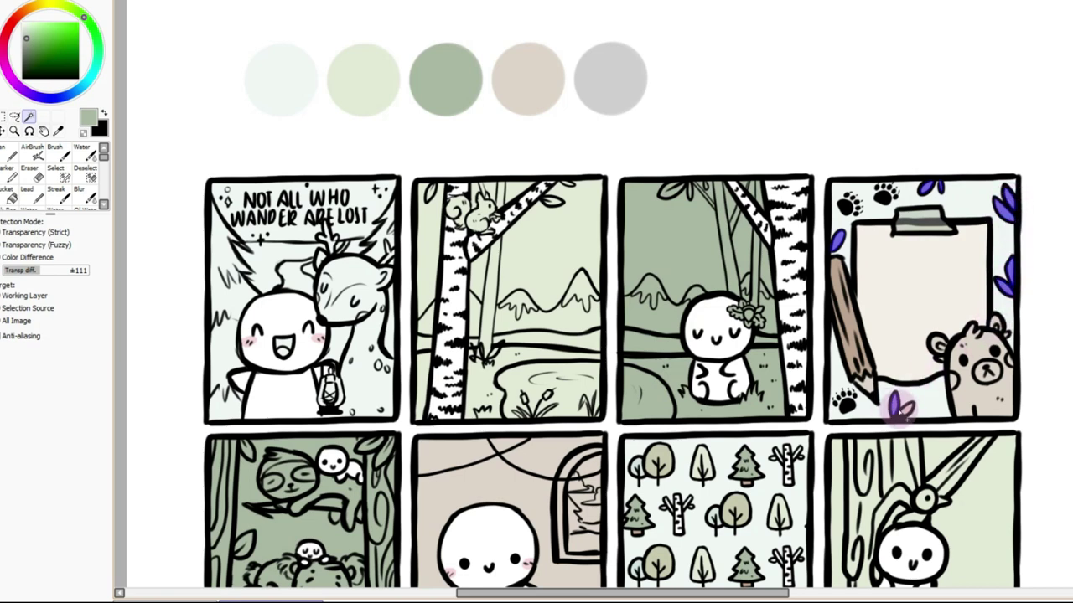
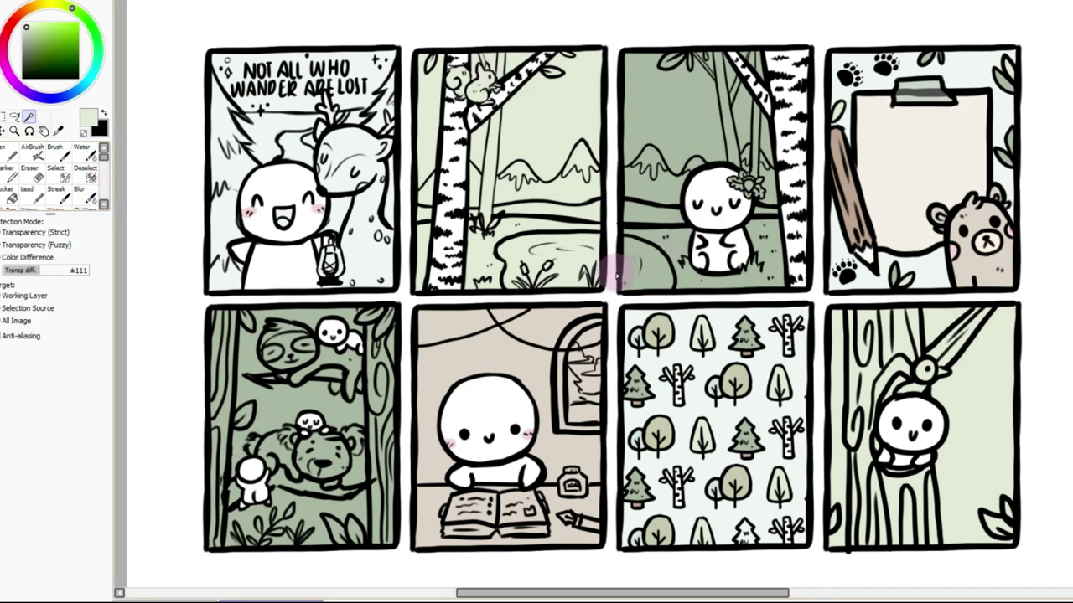
Select the pond across the two landscape panels and paint it pale blue with a size 500 pen
{"action": "left_click", "coordinate": [580, 275]}
{"action": "left_click", "coordinate": [646, 275]}
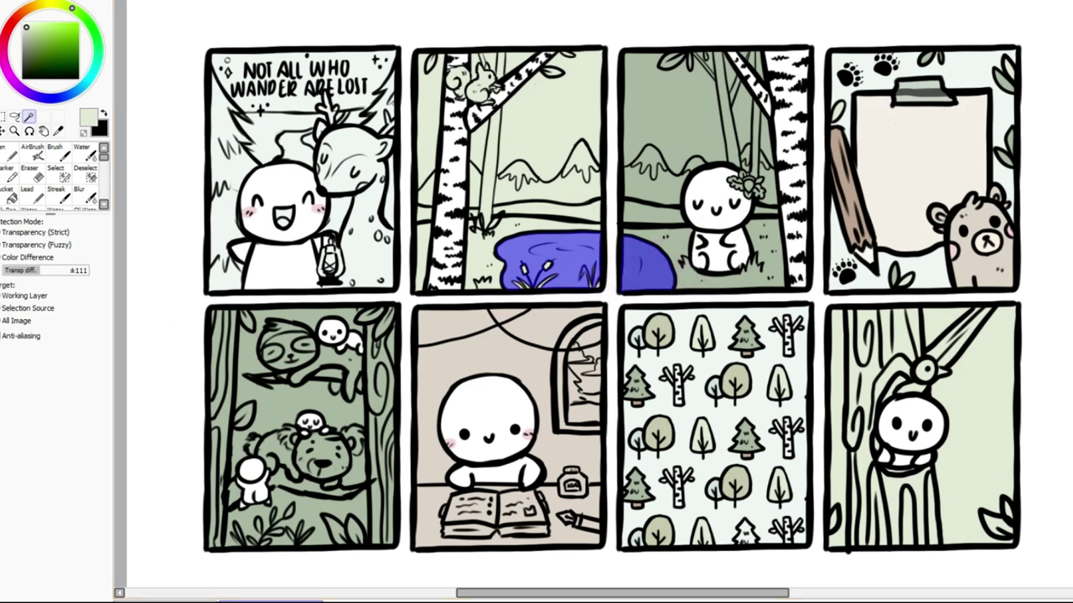
{"action": "key", "text": "n"}
{"action": "left_click", "coordinate": [713, 418], "text": "alt"}
{"action": "left_click", "coordinate": [47, 476]}
{"action": "mouse_move", "coordinate": [497, 296]}
{"action": "left_mouse_down"}
{"action": "mouse_move", "coordinate": [614, 227]}
{"action": "mouse_move", "coordinate": [544, 260]}
{"action": "mouse_move", "coordinate": [654, 268]}
{"action": "left_mouse_up"}
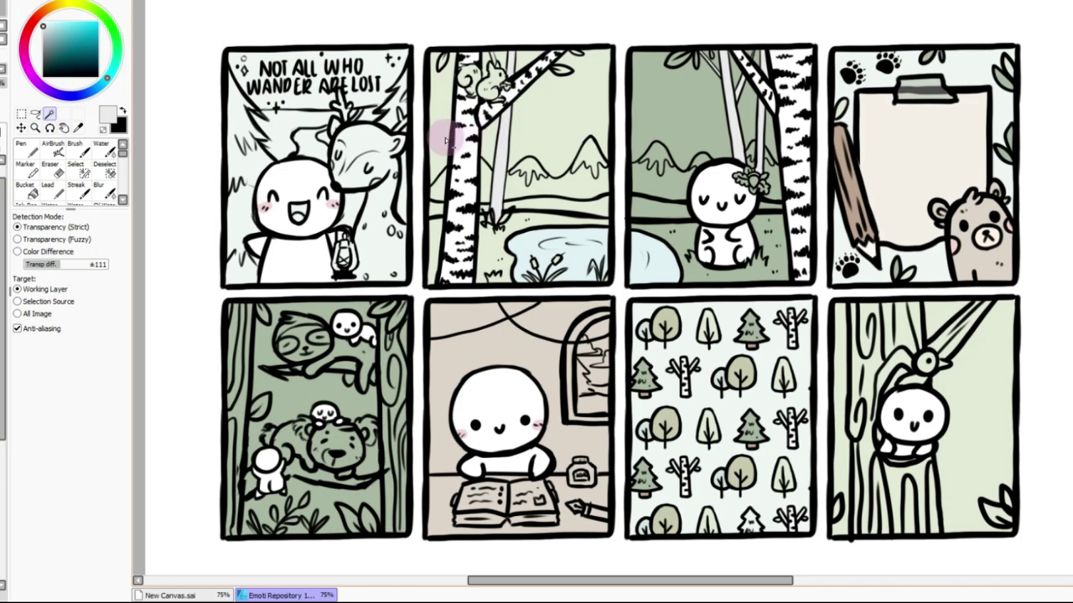
Select the sky areas between the trees and mountains in both landscape panels, undoing any stray selections
{"action": "left_click", "coordinate": [445, 137]}
{"action": "left_click", "coordinate": [488, 134]}
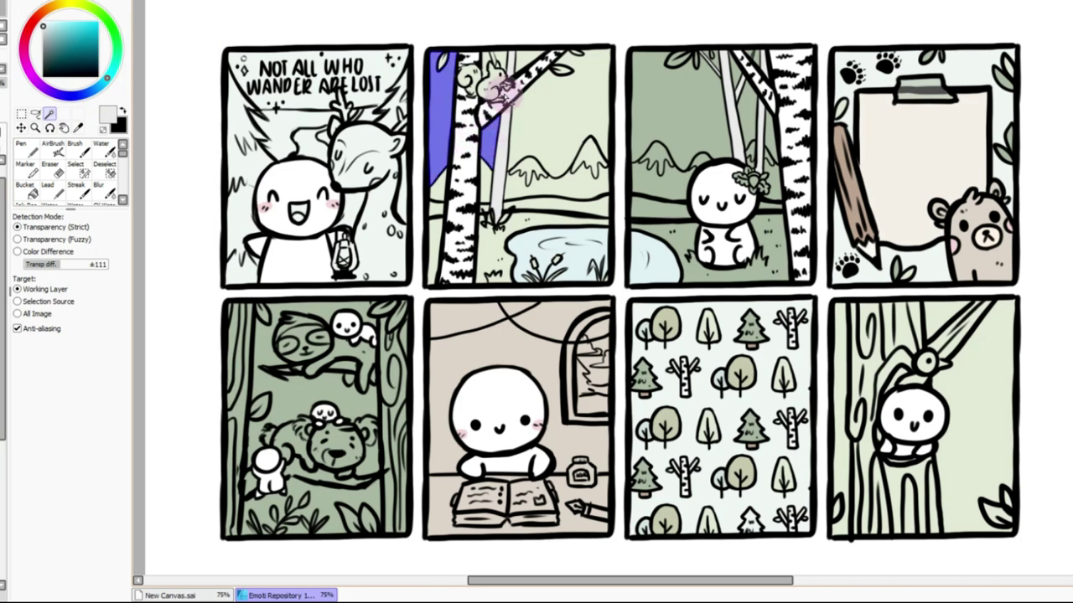
{"action": "left_click", "coordinate": [494, 58]}
{"action": "left_click", "coordinate": [528, 76]}
{"action": "left_click", "coordinate": [736, 124]}
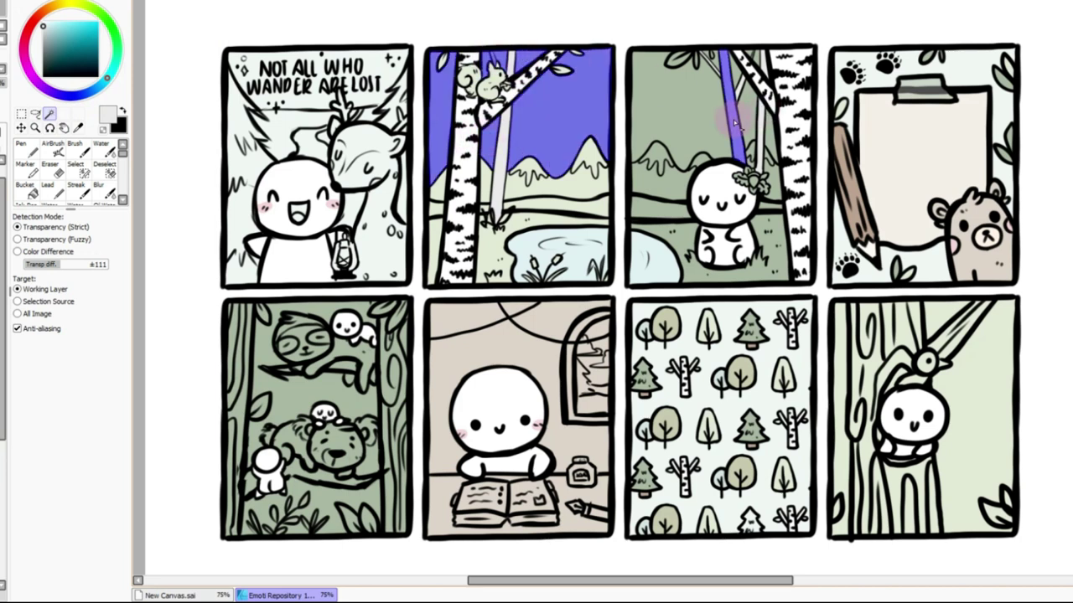
{"action": "left_click", "coordinate": [704, 116]}
{"action": "key", "text": "ctrl+z"}
{"action": "left_click", "coordinate": [757, 130]}
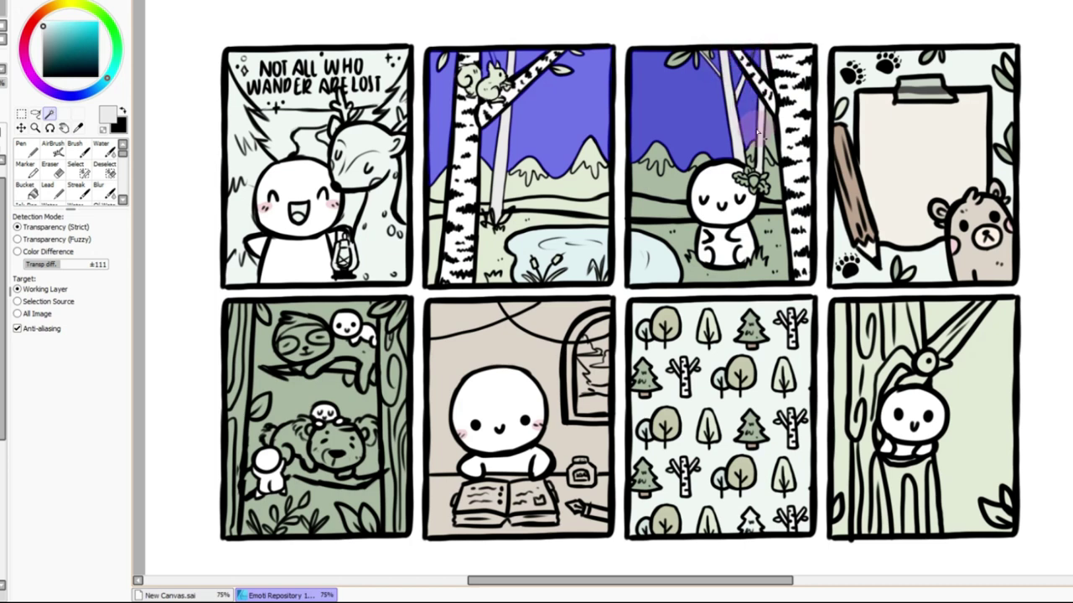
{"action": "left_click", "coordinate": [704, 51]}
{"action": "key", "text": "ctrl+z"}
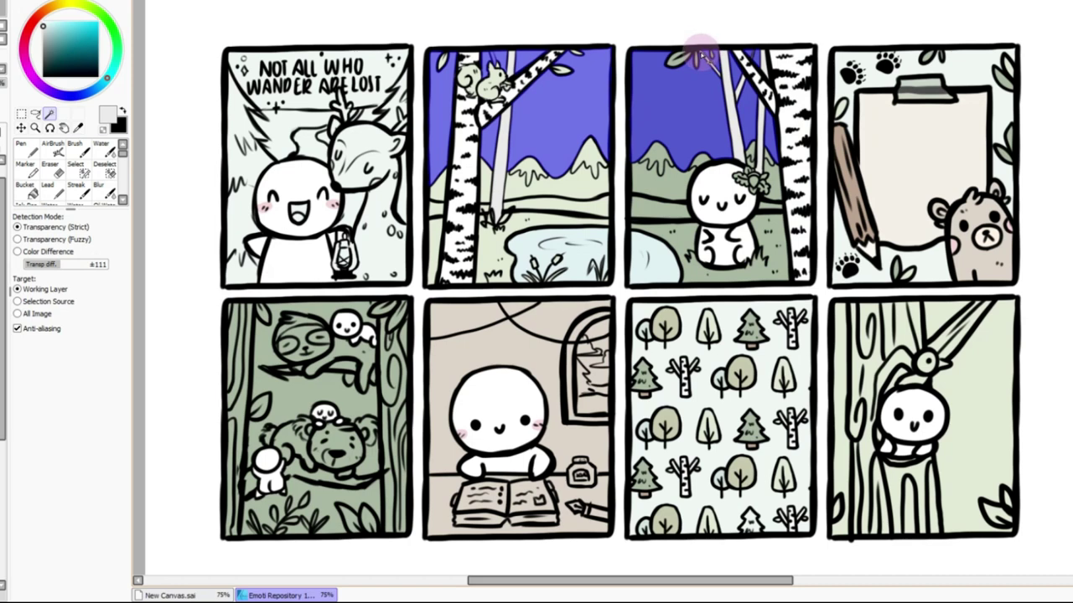
Paint the selected skies with the pale blue sampled from the pond
{"action": "key", "text": "n"}
{"action": "left_click", "coordinate": [660, 261], "text": "alt"}
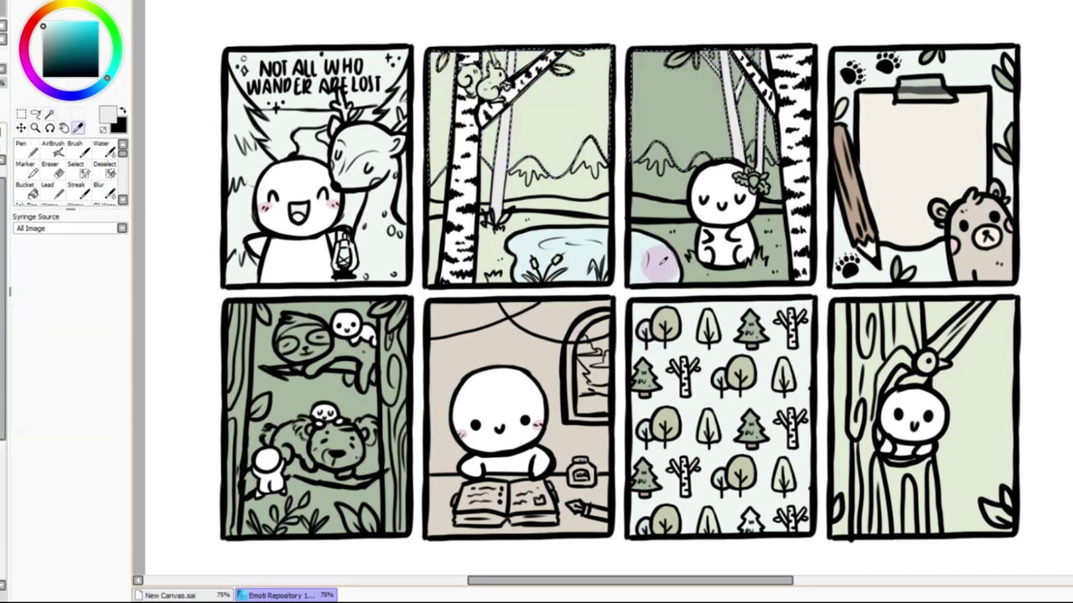
{"action": "left_click_drag", "start_coordinate": [690, 93], "coordinate": [429, 170]}
Lighten the skies with a white size 500 airbrush and paint white clouds with a size 50 pen at 37% minimum size
{"action": "left_click", "coordinate": [45, 23]}
{"action": "left_click", "coordinate": [52, 149]}
{"action": "left_click", "coordinate": [65, 471]}
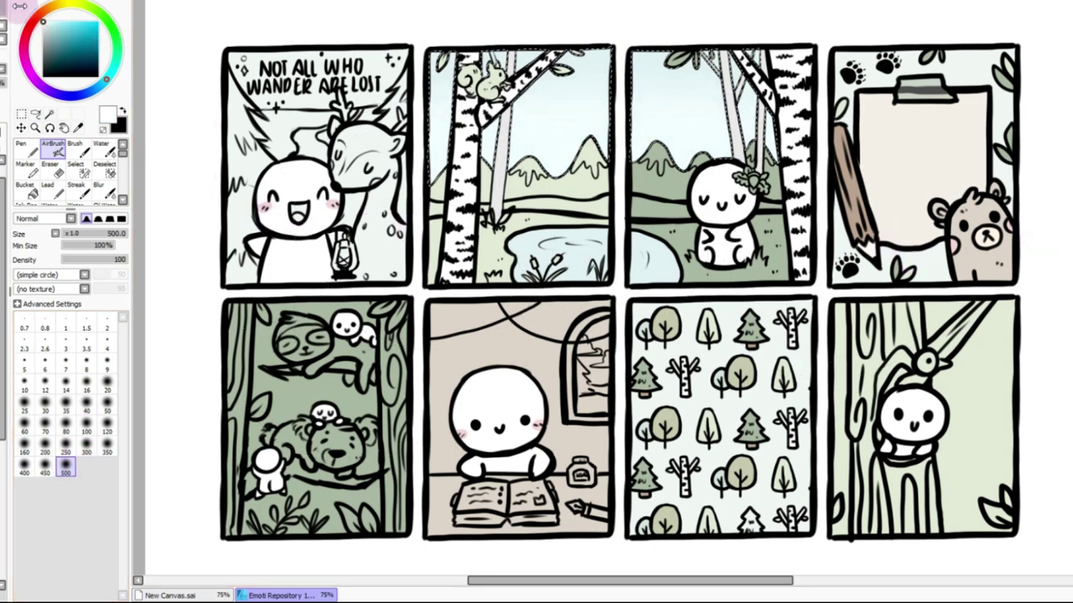
{"action": "key", "text": "n"}
{"action": "left_click", "coordinate": [107, 405]}
{"action": "left_click", "coordinate": [86, 245]}
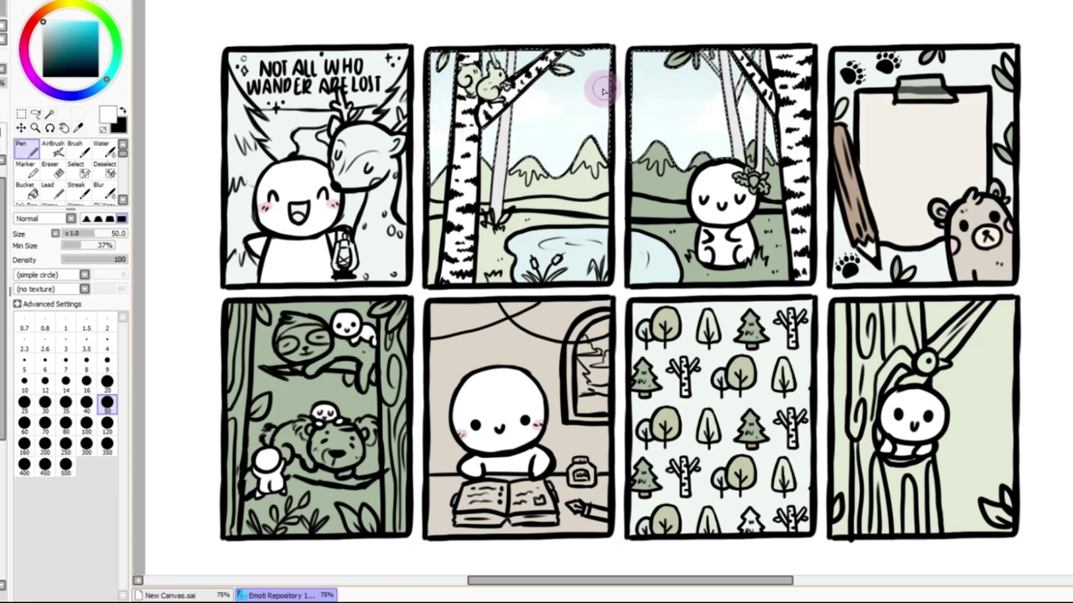
Clear the sky selection and select the lower mountain slopes in both landscape panels with the magic wand
{"action": "left_click", "coordinate": [50, 113]}
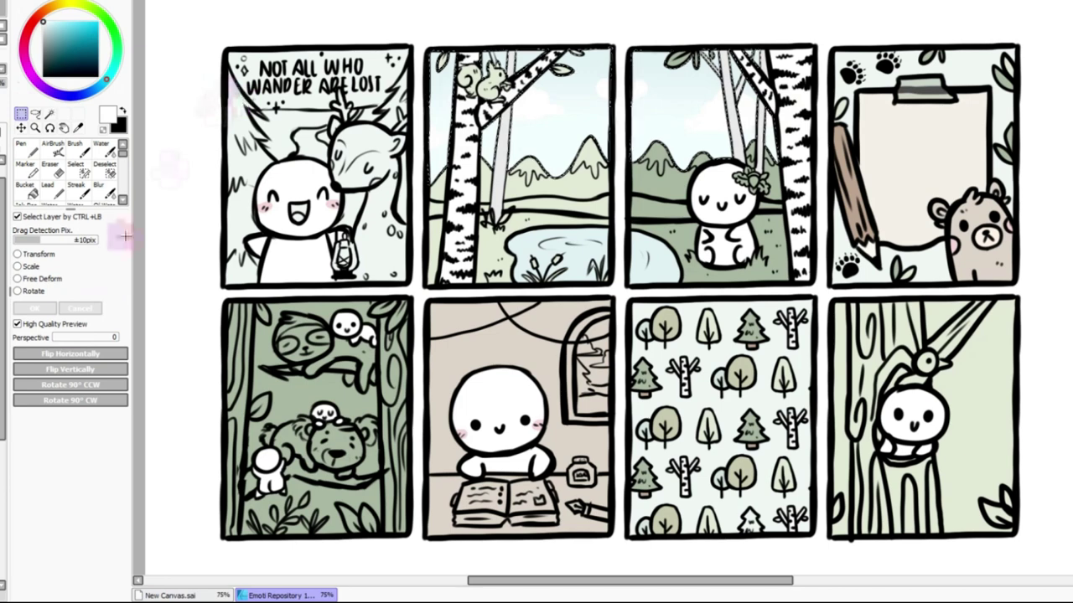
{"action": "left_click", "coordinate": [541, 188]}
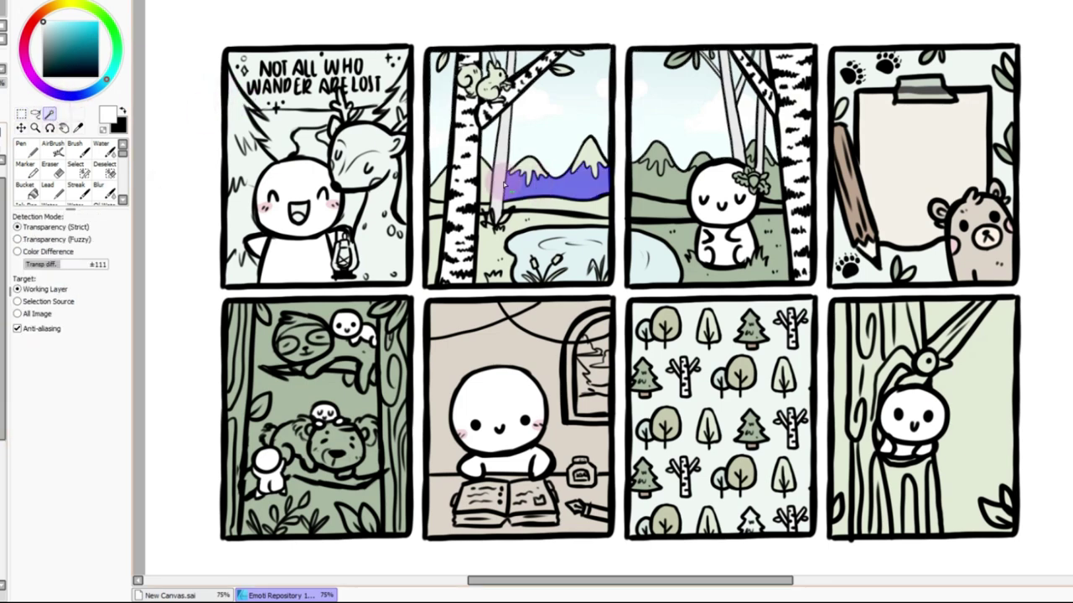
{"action": "left_click", "coordinate": [489, 181]}
{"action": "left_click", "coordinate": [446, 186]}
{"action": "left_click", "coordinate": [625, 181]}
{"action": "left_click", "coordinate": [765, 185]}
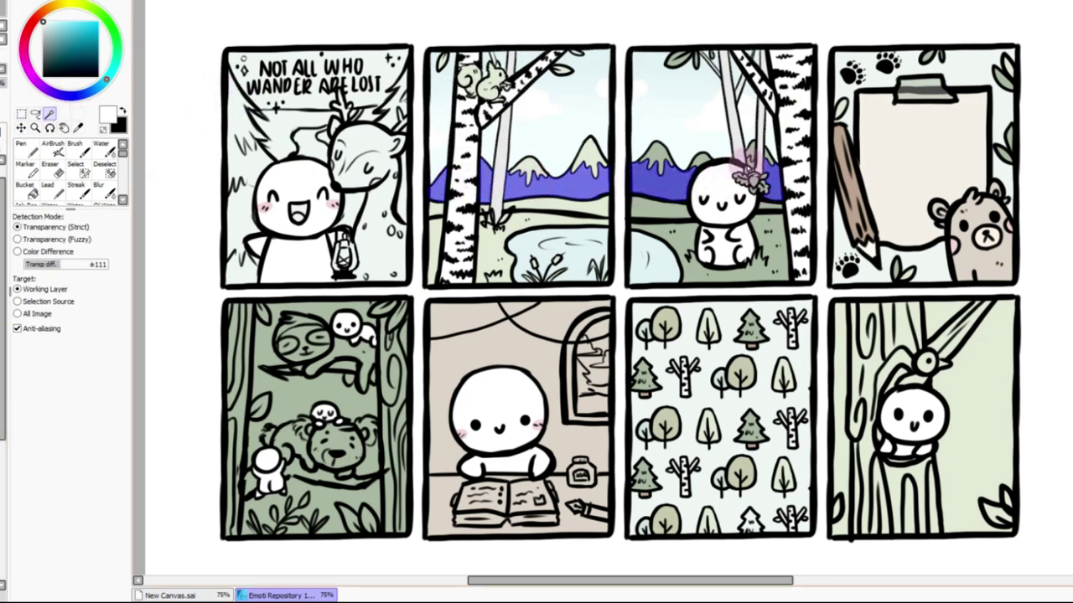
{"action": "left_click", "coordinate": [750, 159]}
Repaint the selected mountain slopes in grey with a size 120 pen, add beige sampled from the bear, and clear the selection
{"action": "left_click", "coordinate": [587, 180], "text": "alt"}
{"action": "key", "text": "n"}
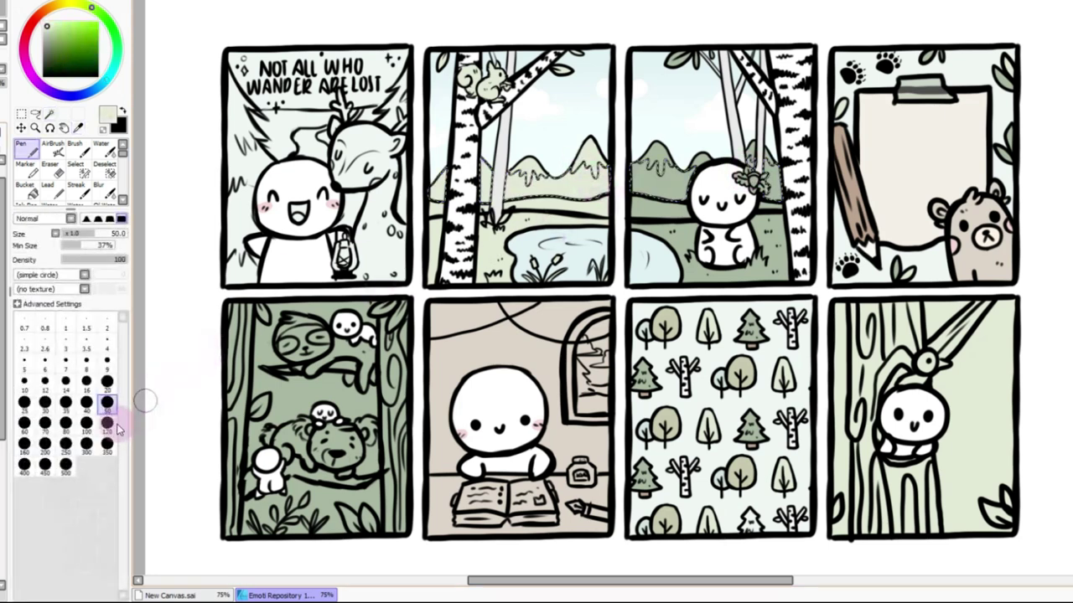
{"action": "left_click", "coordinate": [107, 425]}
{"action": "left_click_drag", "start_coordinate": [650, 193], "coordinate": [855, 195]}
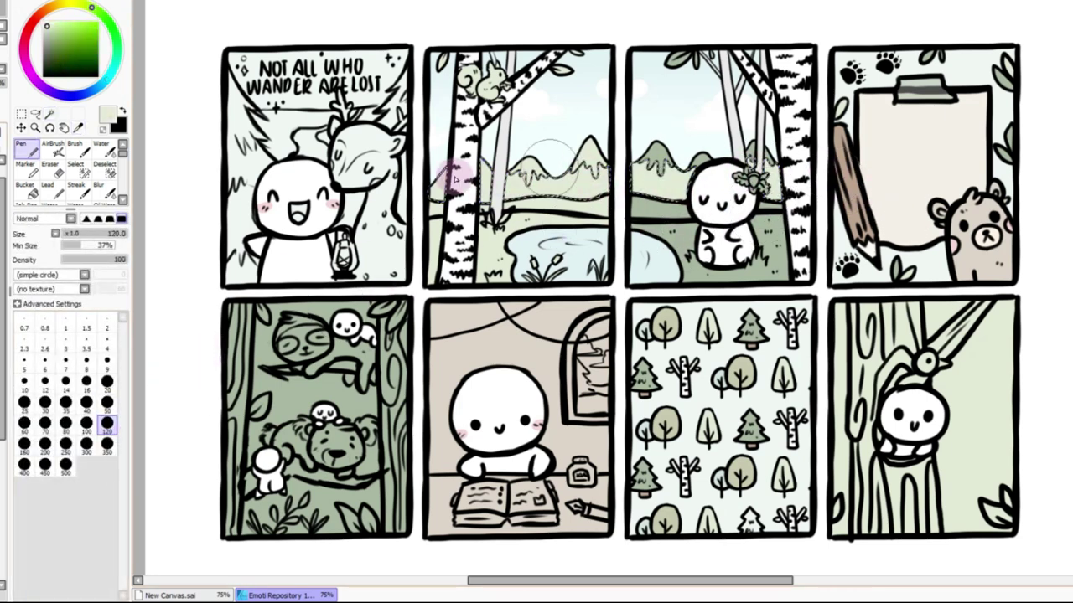
{"action": "scroll", "coordinate": [1056, 242], "scroll_direction": "up", "scroll_amount": 5}
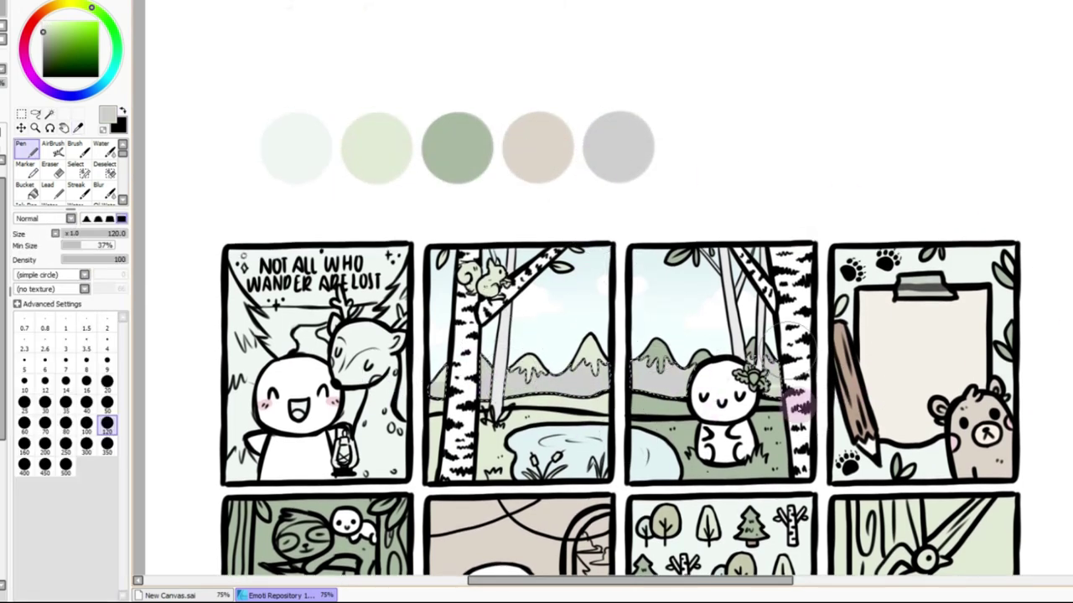
{"action": "left_click", "coordinate": [972, 451], "text": "alt"}
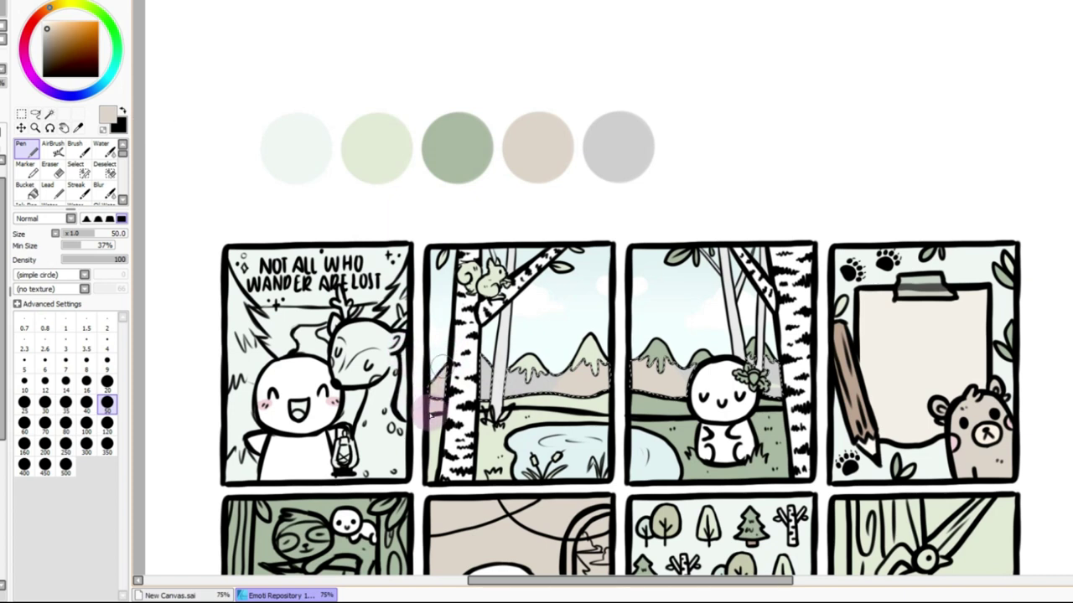
{"action": "left_click", "coordinate": [21, 113]}
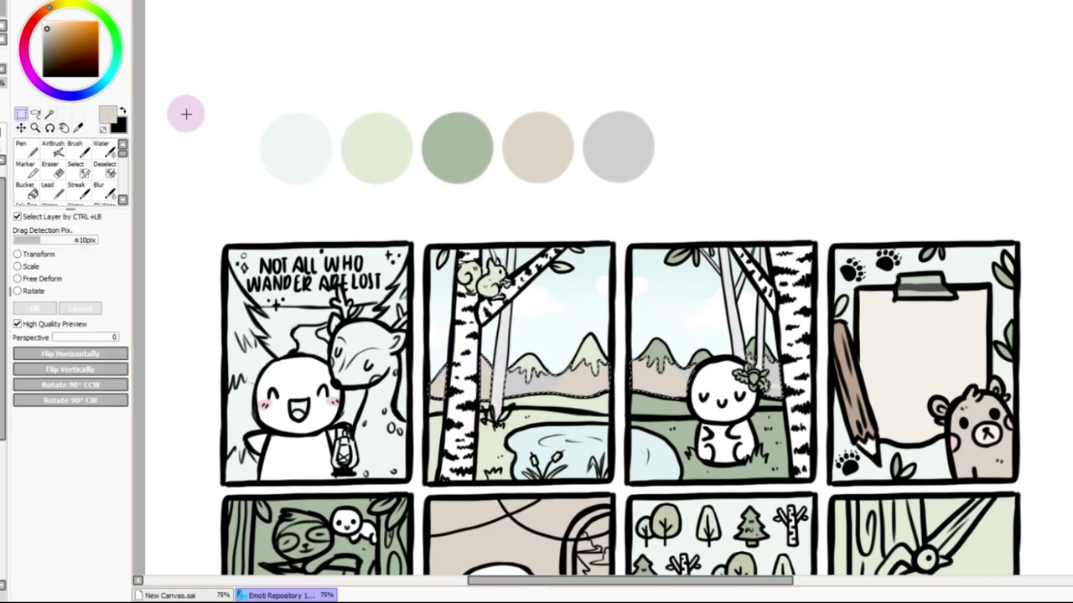
Select the mountains' snow caps in both landscape panels with the magic wand
{"action": "left_click", "coordinate": [49, 114]}
{"action": "left_click", "coordinate": [526, 369]}
{"action": "left_click", "coordinate": [590, 356]}
{"action": "left_click", "coordinate": [653, 356]}
{"action": "left_click", "coordinate": [702, 358]}
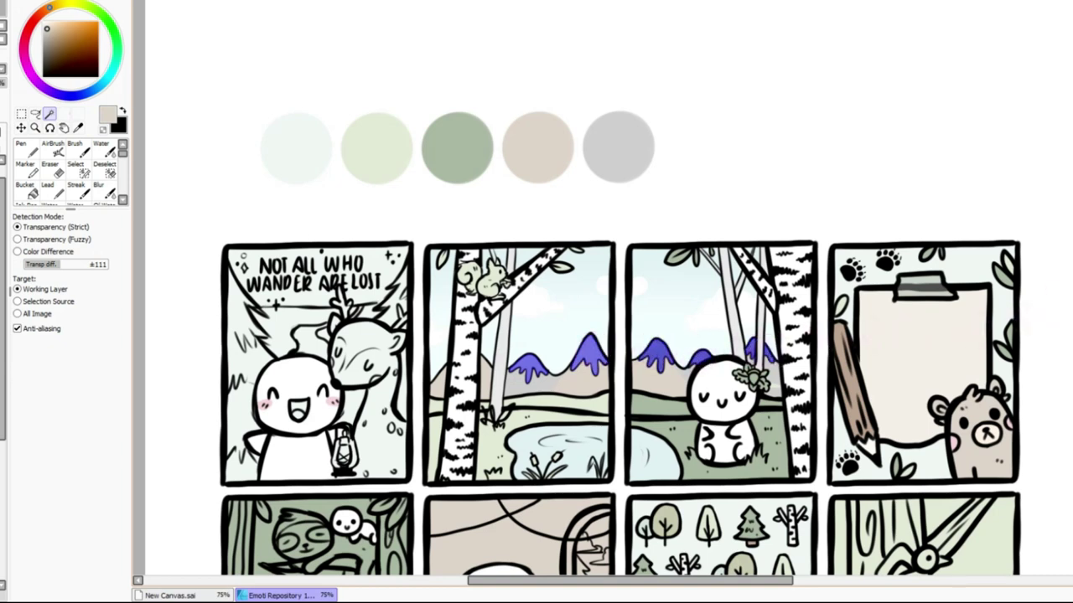
Paint the selected snow caps in a very pale bluish white and clear the selection
{"action": "scroll", "coordinate": [72, 460], "scroll_direction": "down", "scroll_amount": 3}
{"action": "key", "text": "i"}
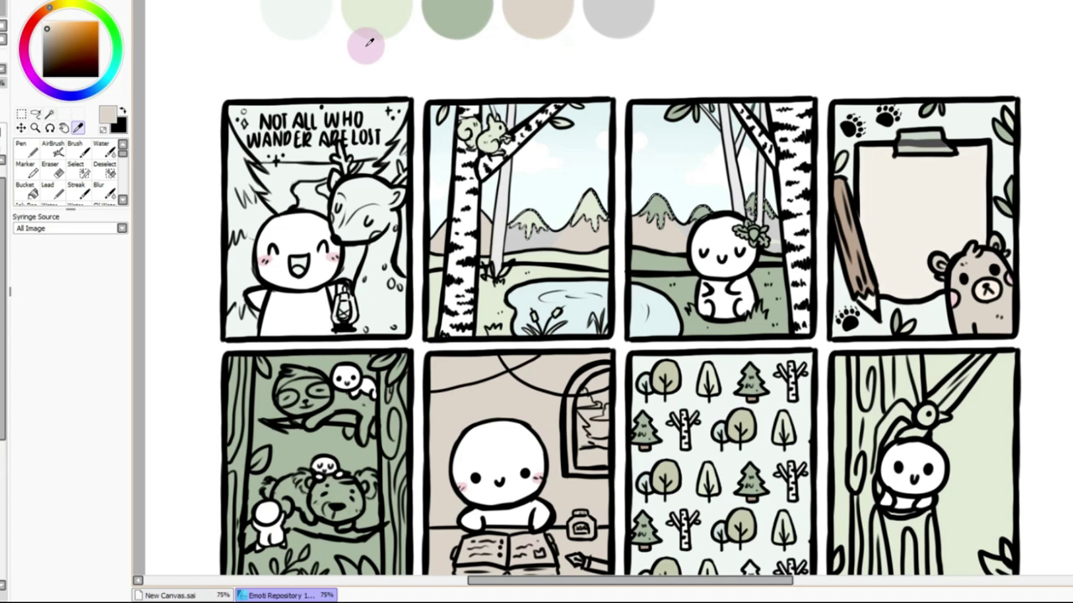
{"action": "left_click", "coordinate": [49, 24]}
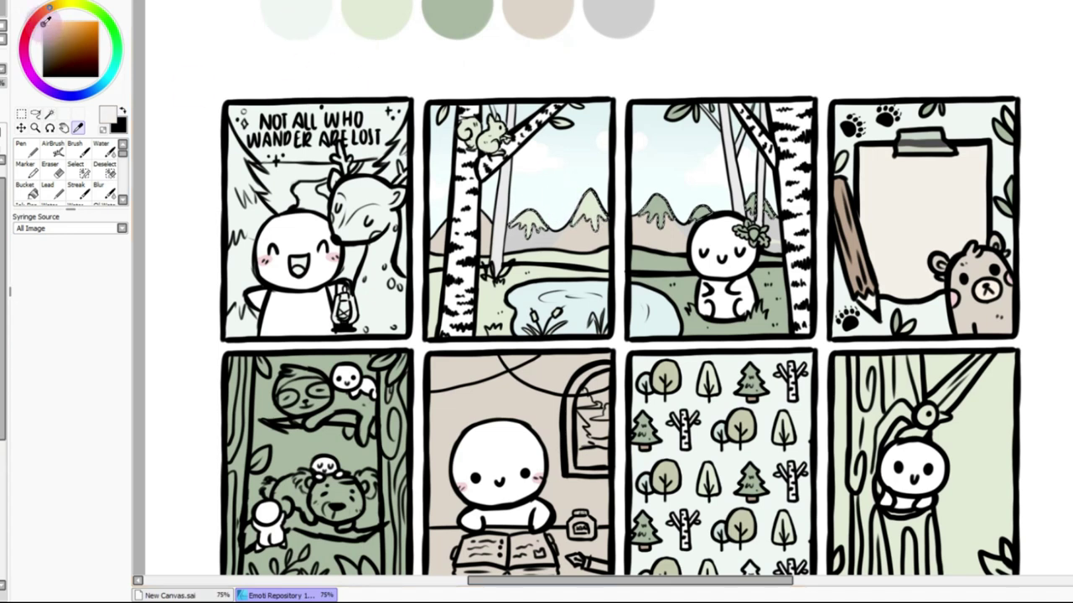
{"action": "key", "text": "n"}
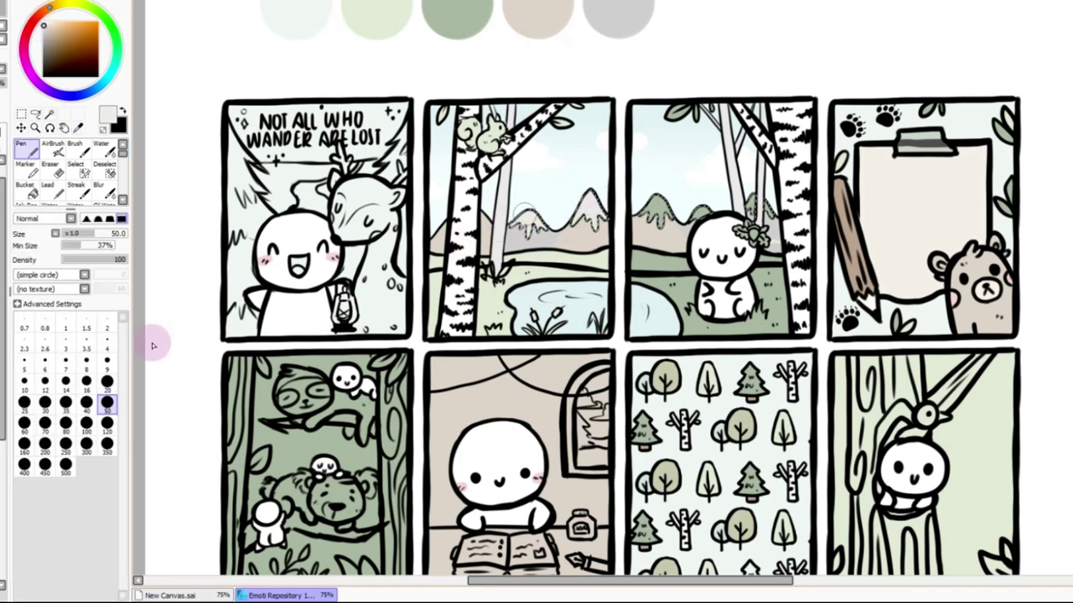
{"action": "left_click_drag", "start_coordinate": [719, 231], "coordinate": [827, 260]}
{"action": "left_click", "coordinate": [99, 87]}
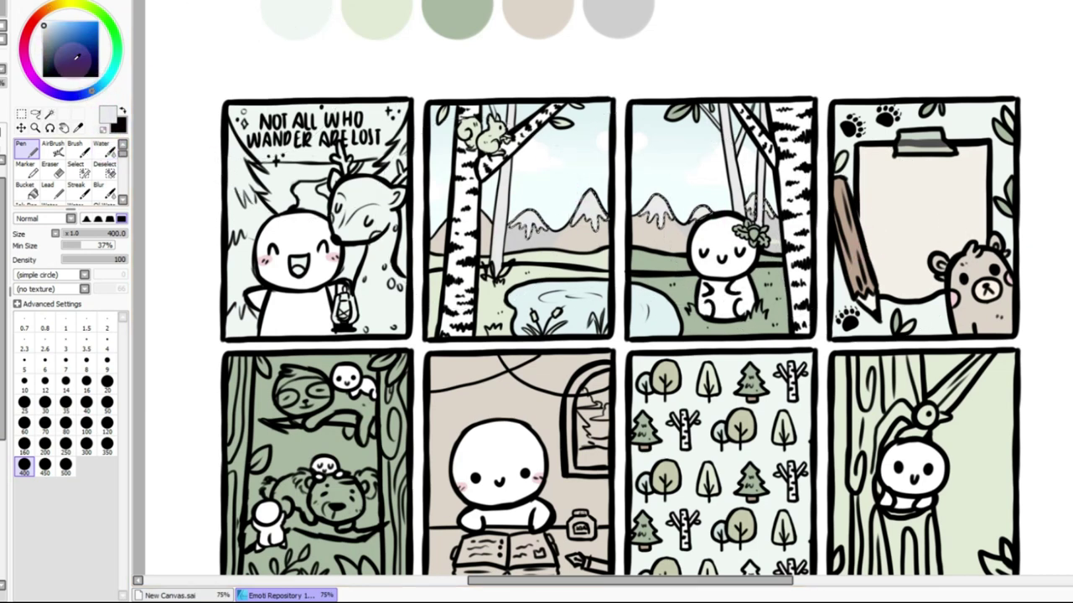
{"action": "left_click", "coordinate": [21, 113]}
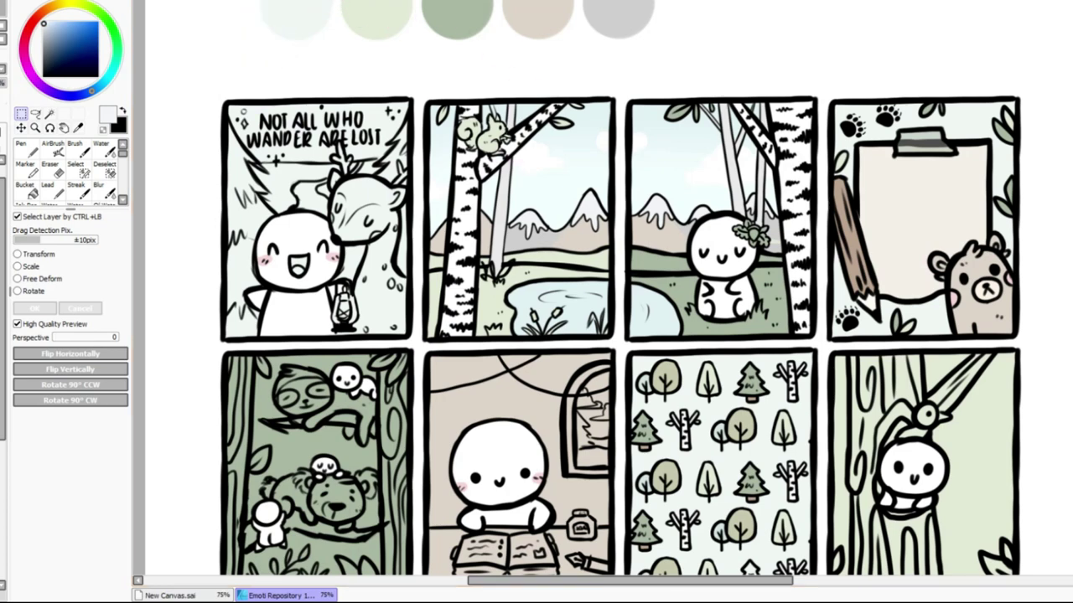
Add small texture dots to the mountain slopes in darker grey and darker beige, using a size 7 pen at 100% minimum size
{"action": "scroll", "coordinate": [321, 5], "scroll_direction": "up", "scroll_amount": 3}
{"action": "key", "text": "i"}
{"action": "left_click", "coordinate": [314, 137]}
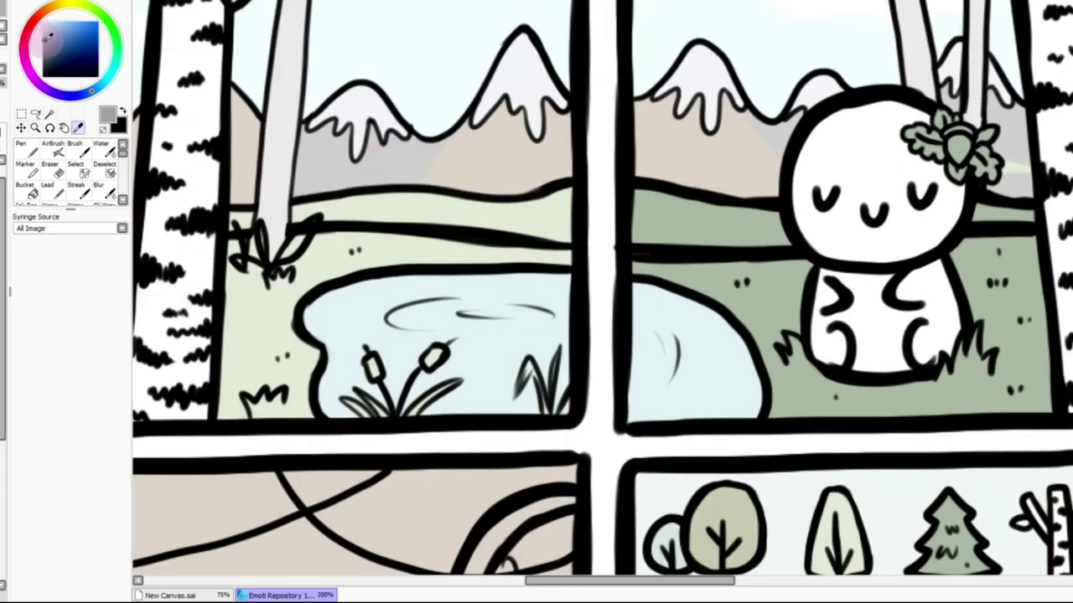
{"action": "left_click", "coordinate": [26, 149]}
{"action": "left_click", "coordinate": [65, 361]}
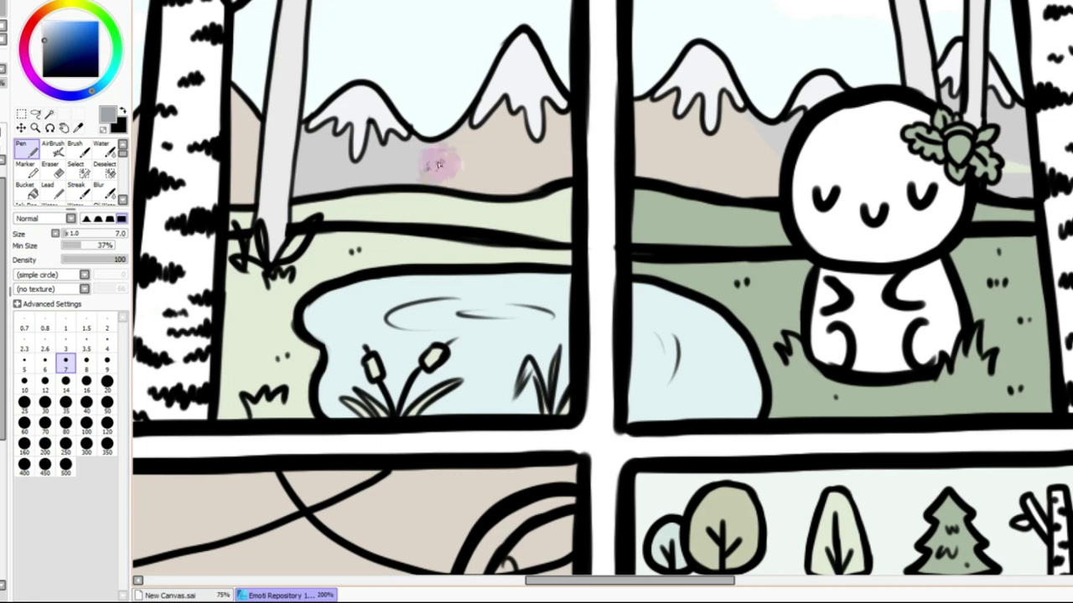
{"action": "left_click", "coordinate": [113, 246]}
{"action": "left_click", "coordinate": [314, 168]}
{"action": "left_click", "coordinate": [317, 155]}
{"action": "left_click", "coordinate": [517, 151], "text": "alt"}
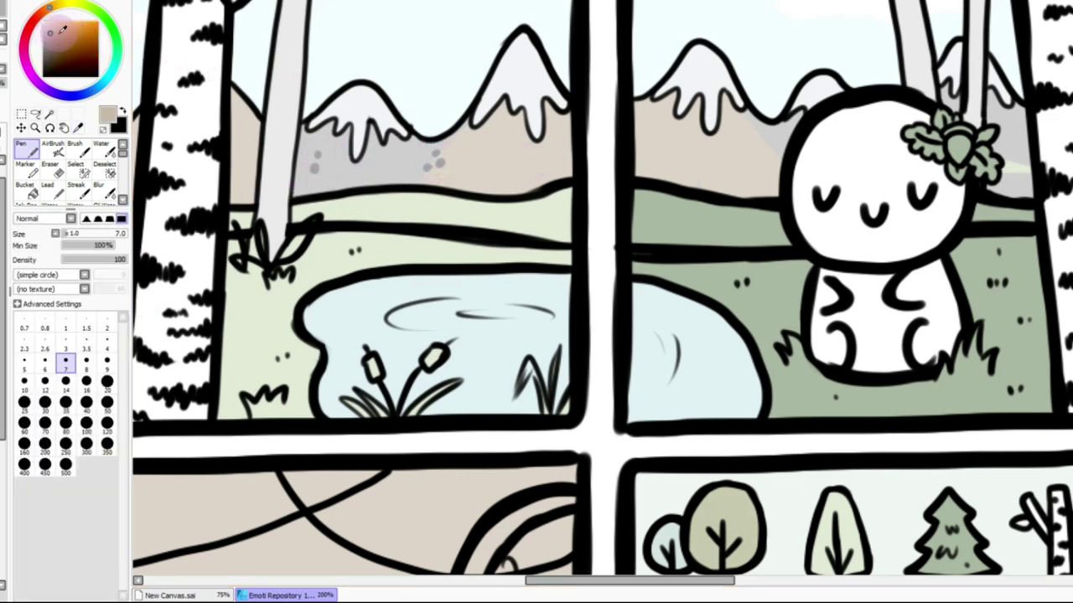
{"action": "left_click", "coordinate": [729, 158]}
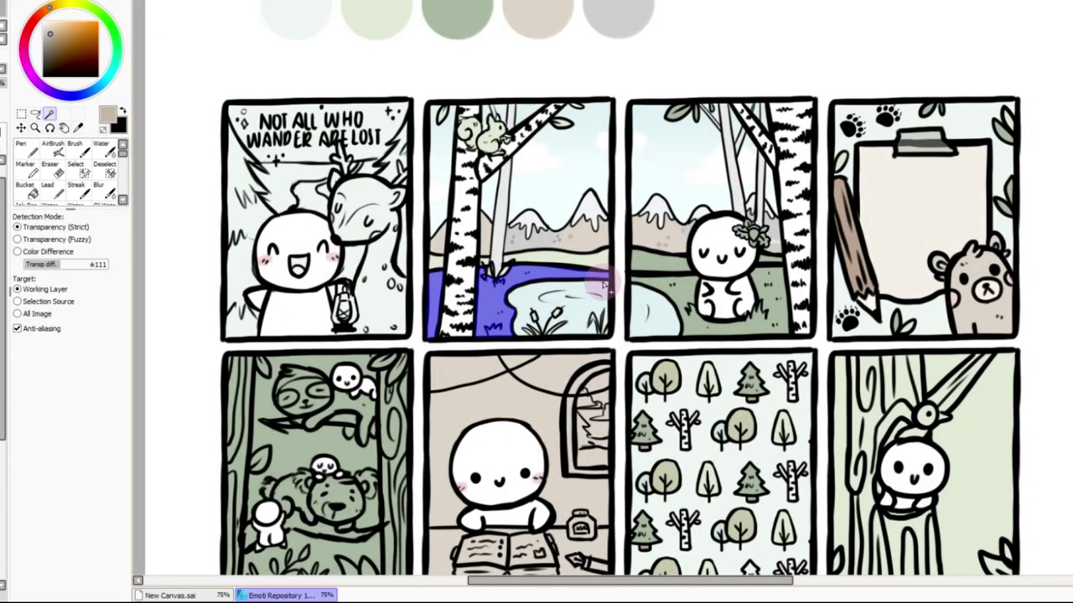
Add the second landscape panel's grass to the selection, paint the selected ground muted green and clear the selection
{"action": "left_click", "coordinate": [662, 301]}
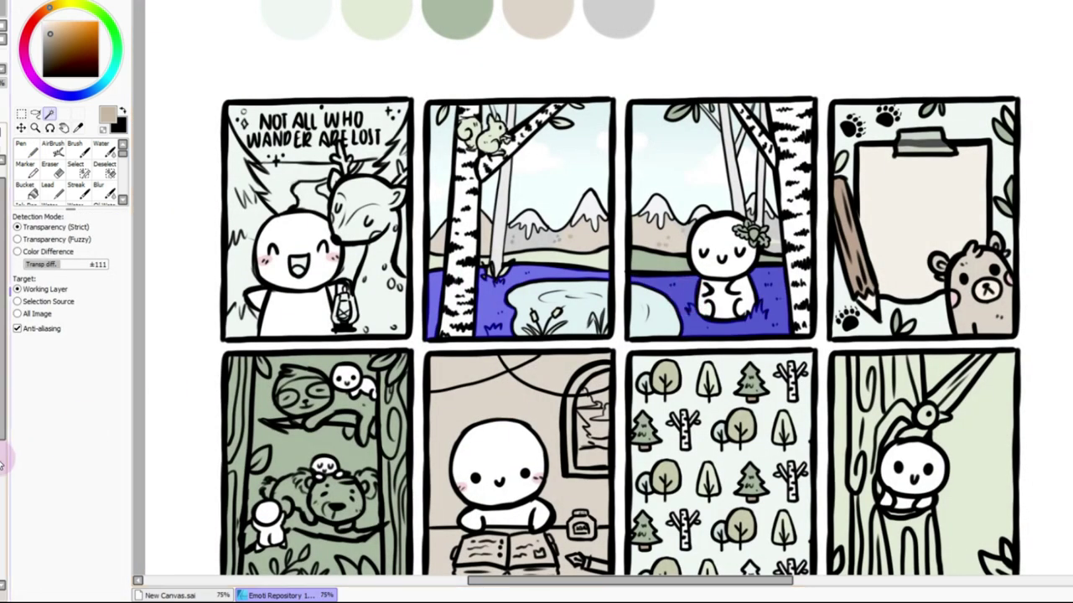
{"action": "key", "text": "alt"}
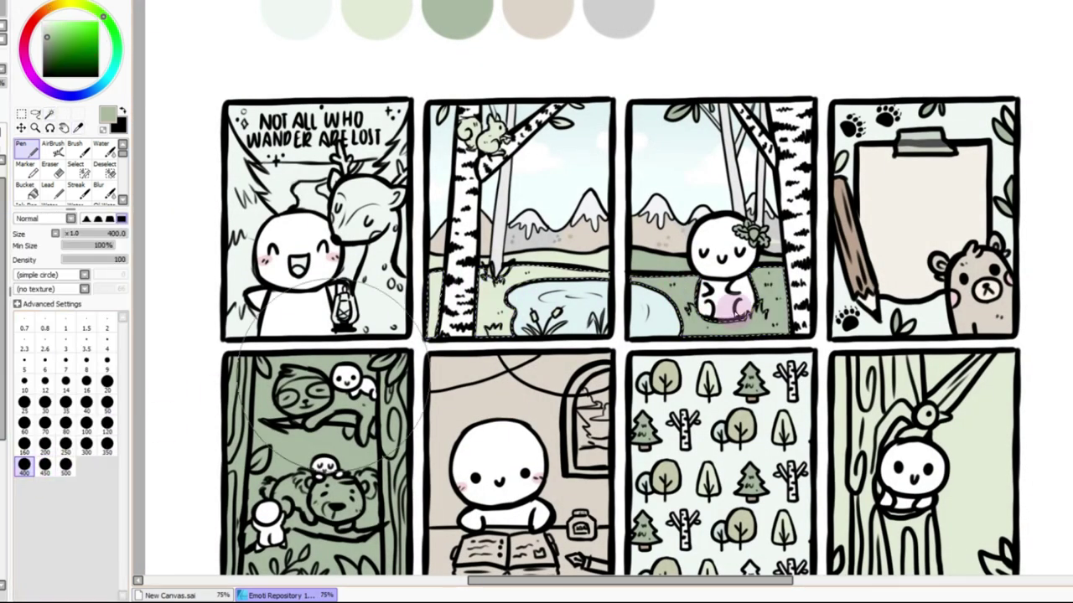
{"action": "left_click", "coordinate": [23, 122]}
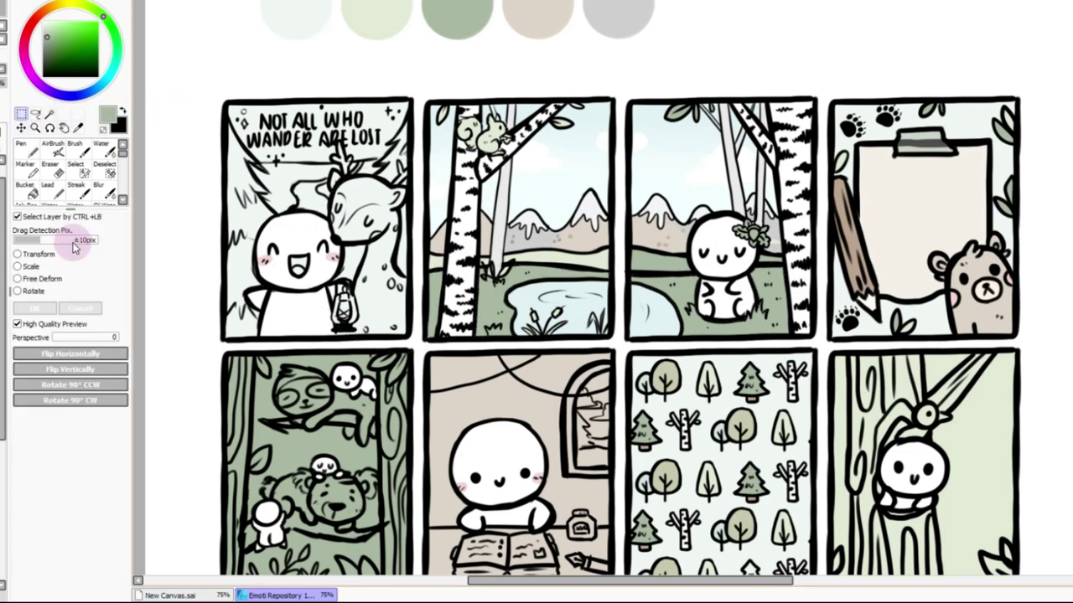
Select the hill strip behind the character in the second landscape panel, paint it light green sampled from the neighbouring hill, and deselect
{"action": "left_click", "coordinate": [48, 113]}
{"action": "left_click", "coordinate": [771, 267]}
{"action": "key", "text": "ctrl+z"}
{"action": "left_click", "coordinate": [772, 260]}
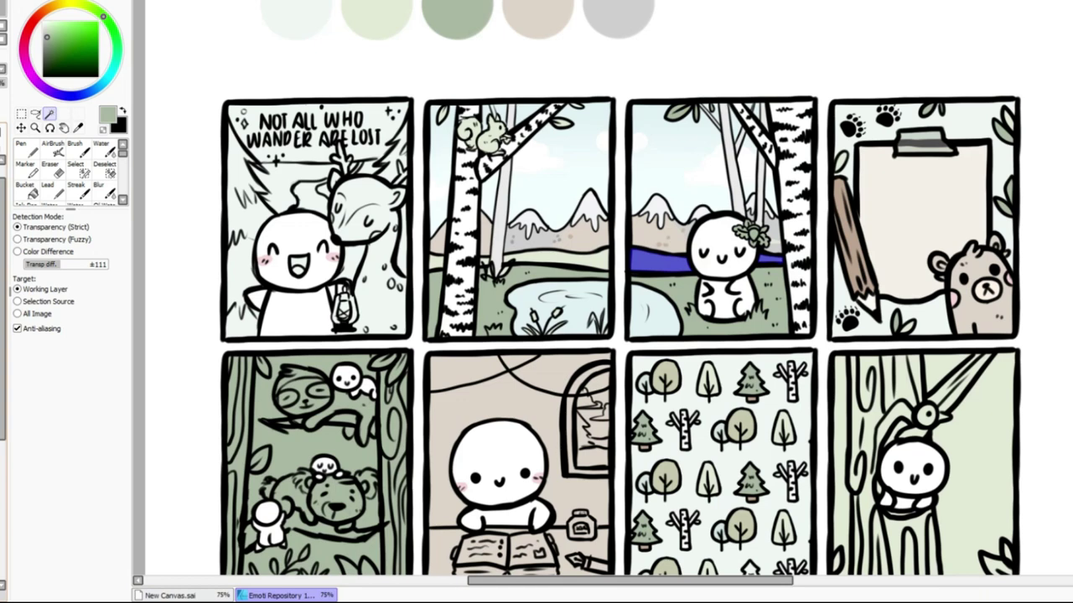
{"action": "left_click", "coordinate": [601, 260], "text": "alt"}
{"action": "key", "text": "n"}
{"action": "left_click_drag", "start_coordinate": [633, 260], "coordinate": [840, 260]}
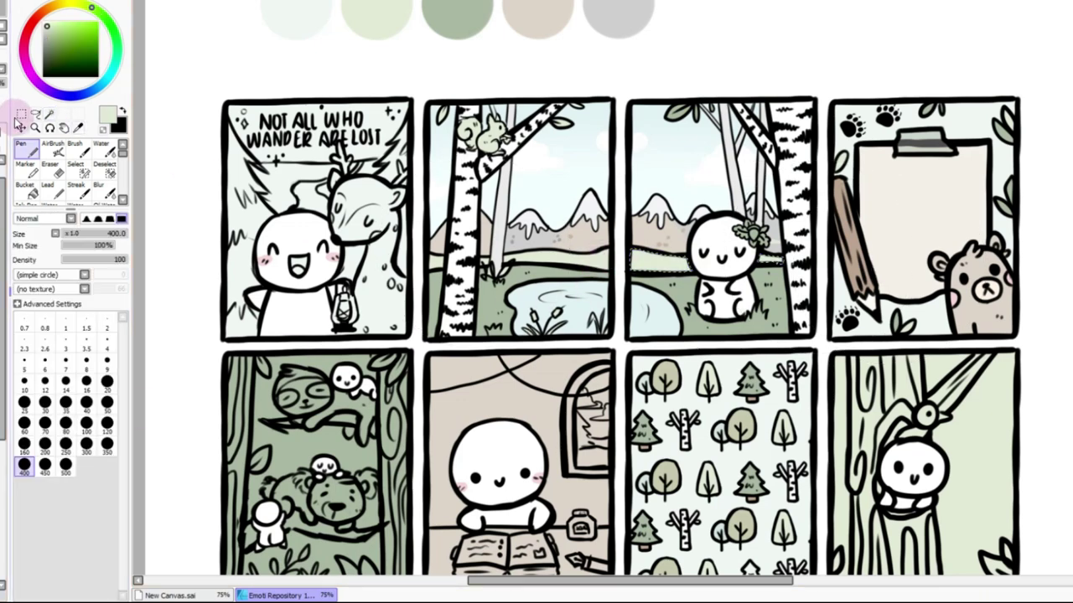
{"action": "left_click", "coordinate": [20, 125]}
Select the acorn in the leafy ornament on the character's head and colour it brown sampled from the pencil
{"action": "left_click", "coordinate": [49, 114]}
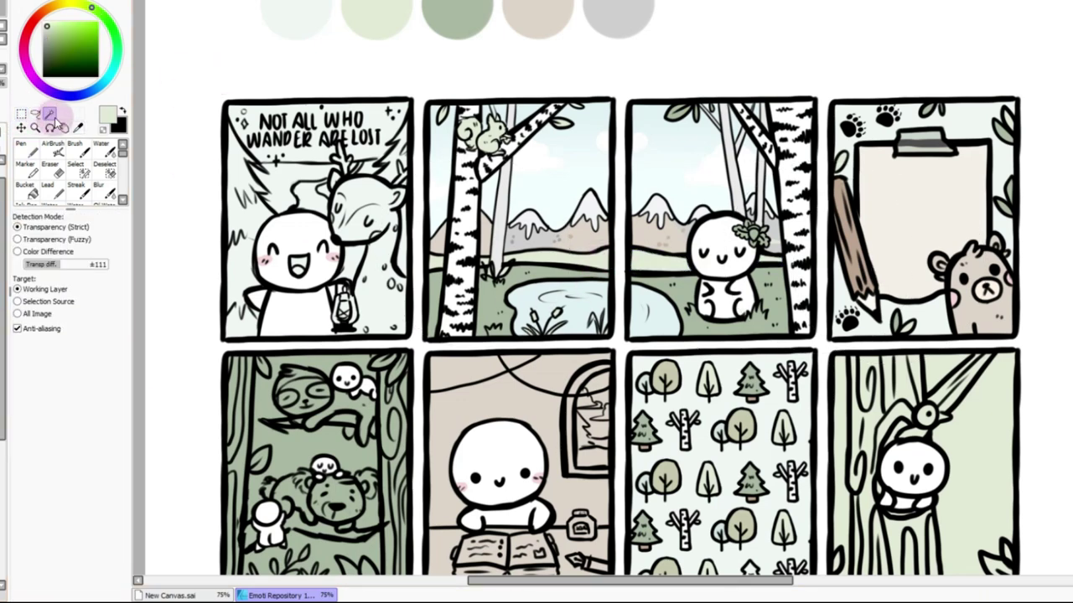
{"action": "key", "text": "Page_Up"}
{"action": "left_click", "coordinate": [795, 217]}
{"action": "left_click", "coordinate": [797, 210]}
{"action": "key", "text": "ctrl+z"}
{"action": "left_click", "coordinate": [78, 128]}
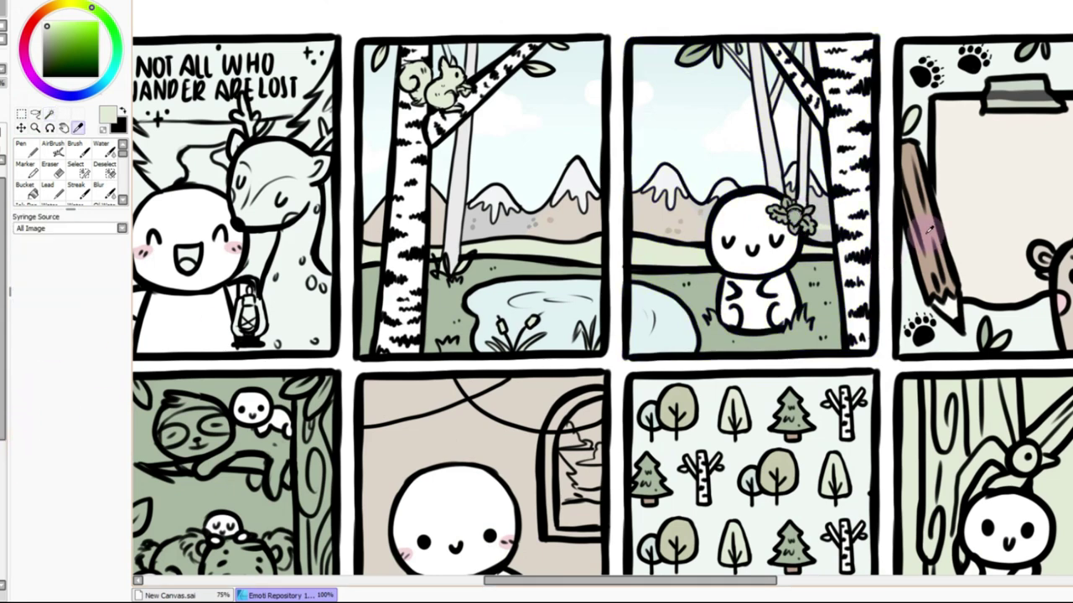
{"action": "left_click", "coordinate": [926, 239]}
{"action": "left_click", "coordinate": [30, 150]}
{"action": "left_click", "coordinate": [794, 217]}
Repaint the acorn in a lighter beige and clear the selection
{"action": "left_click", "coordinate": [78, 128]}
{"action": "left_click", "coordinate": [1017, 253]}
{"action": "left_click", "coordinate": [795, 216]}
{"action": "left_click", "coordinate": [997, 235]}
{"action": "key", "text": "n"}
{"action": "left_click", "coordinate": [794, 216]}
{"action": "left_click", "coordinate": [21, 113]}
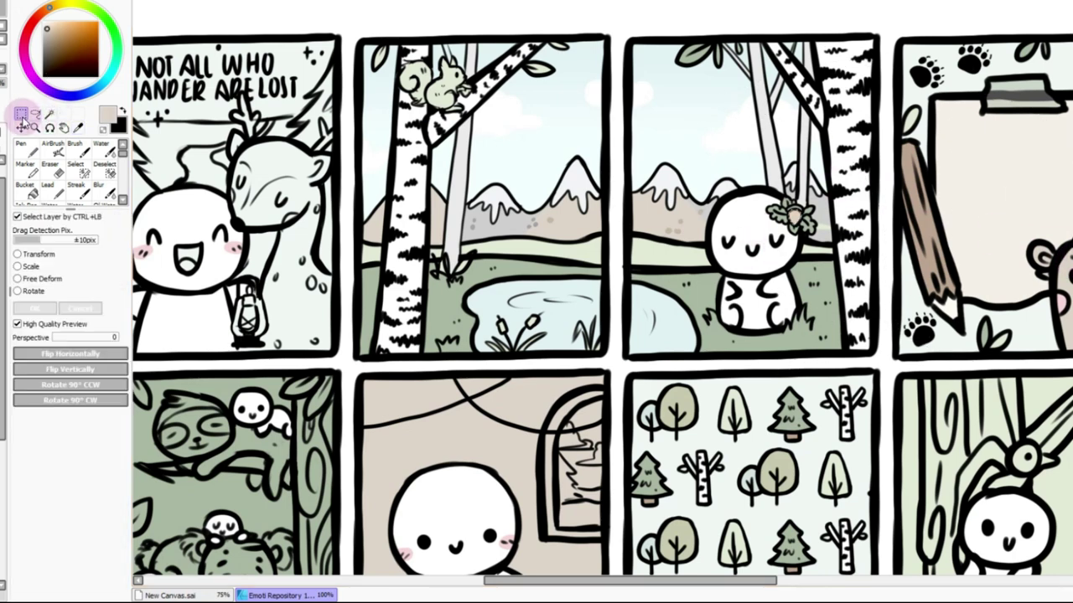
Select the acorn's cap with the magic wand and colour it in brown sampled from the pencil
{"action": "left_click", "coordinate": [50, 114]}
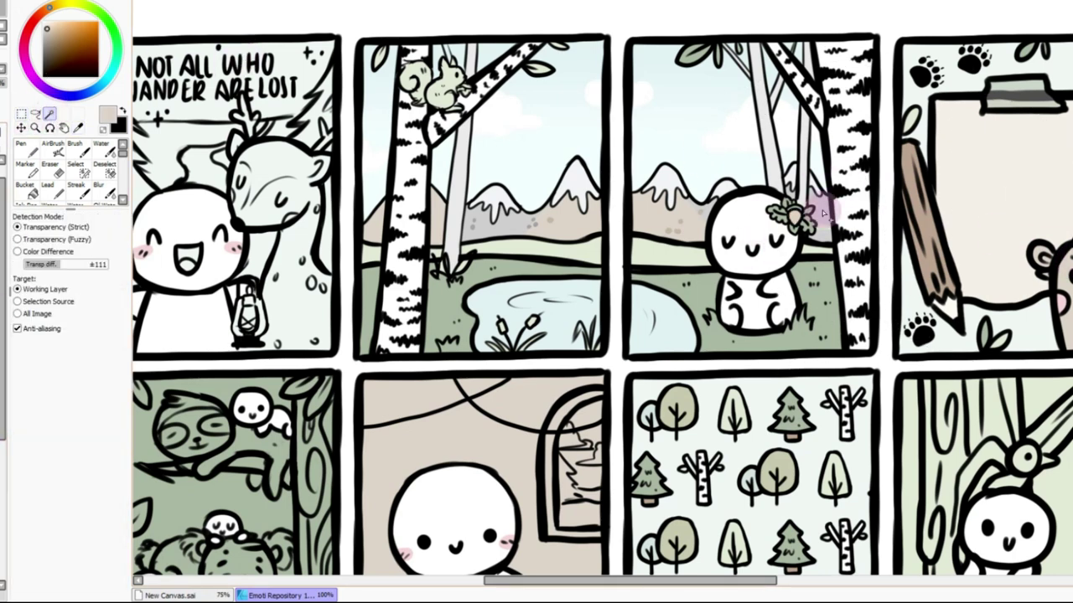
{"action": "left_click", "coordinate": [791, 208]}
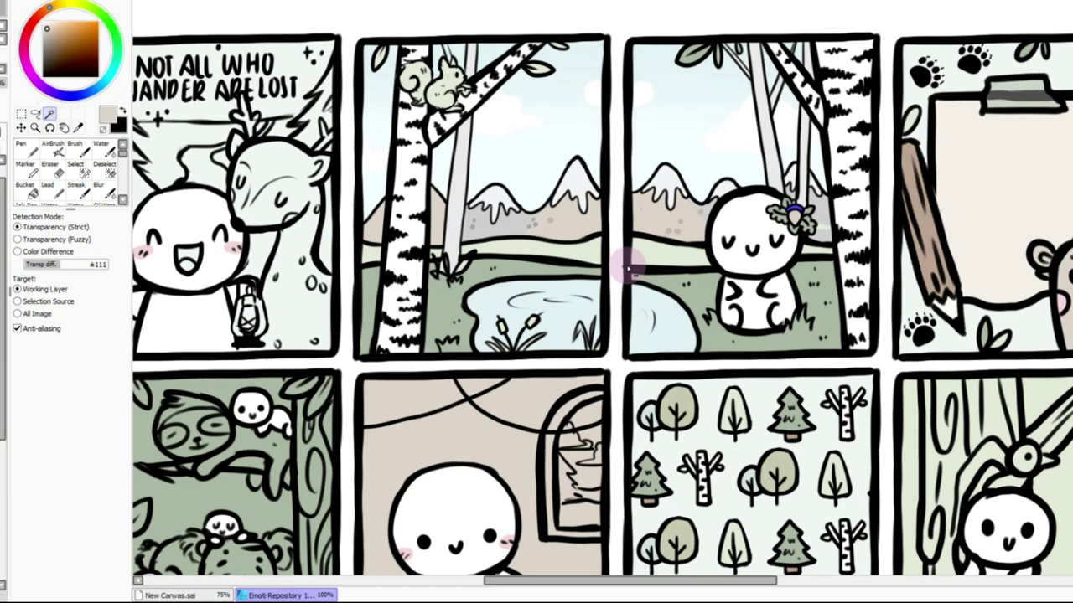
{"action": "left_click", "coordinate": [923, 268], "text": "alt"}
{"action": "key", "text": "n"}
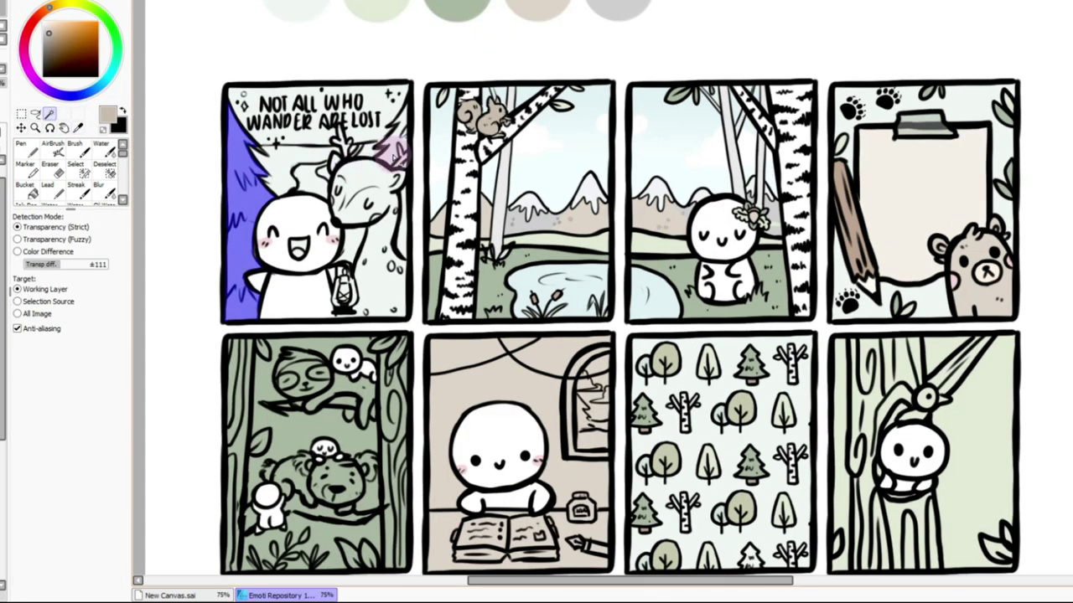
Select the pine trees on both sides of the deer panel, fill them with green sampled from the forest panel, and deselect
{"action": "left_click", "coordinate": [403, 222]}
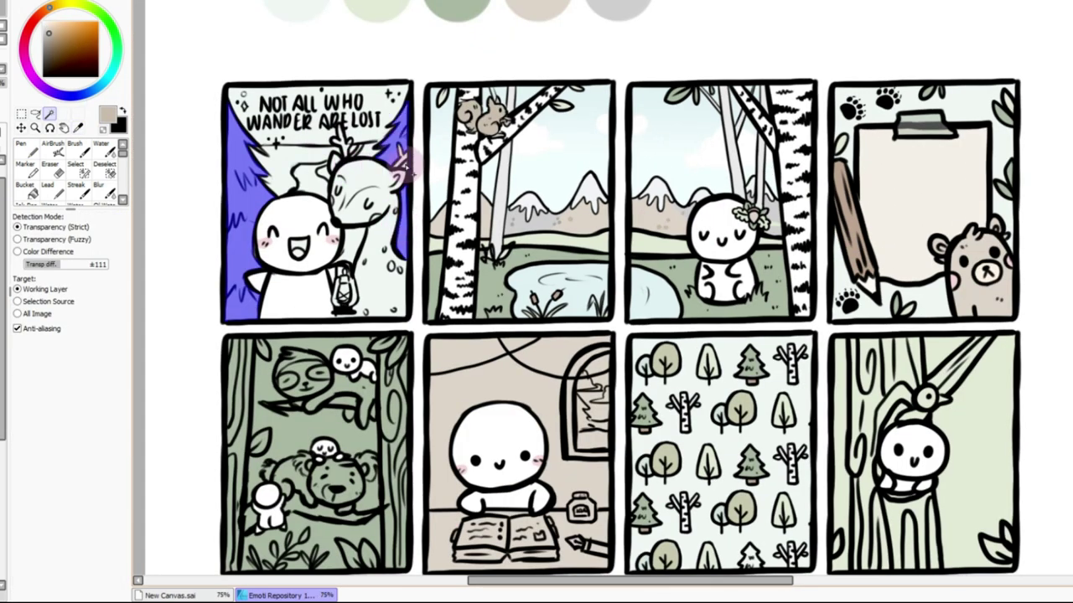
{"action": "left_click", "coordinate": [352, 246]}
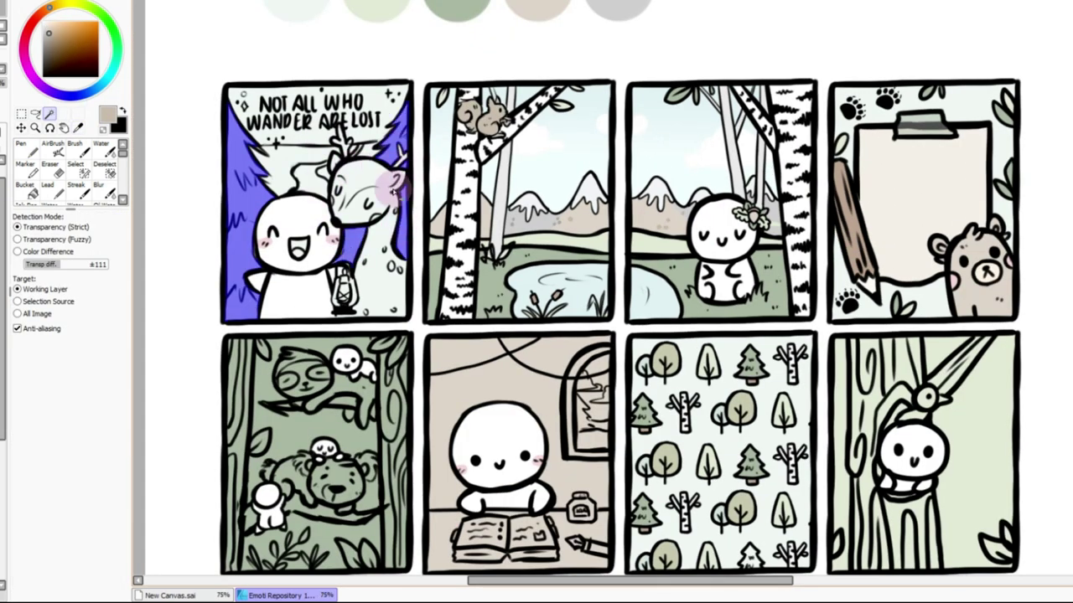
{"action": "left_click", "coordinate": [338, 426], "text": "alt"}
{"action": "key", "text": "n"}
{"action": "key", "text": "ctrl+f"}
{"action": "left_click", "coordinate": [22, 114]}
{"action": "key", "text": "ctrl+d"}
Select the deer's head and body with the magic wand and paint them in beige sampled from the bear
{"action": "left_click", "coordinate": [51, 115]}
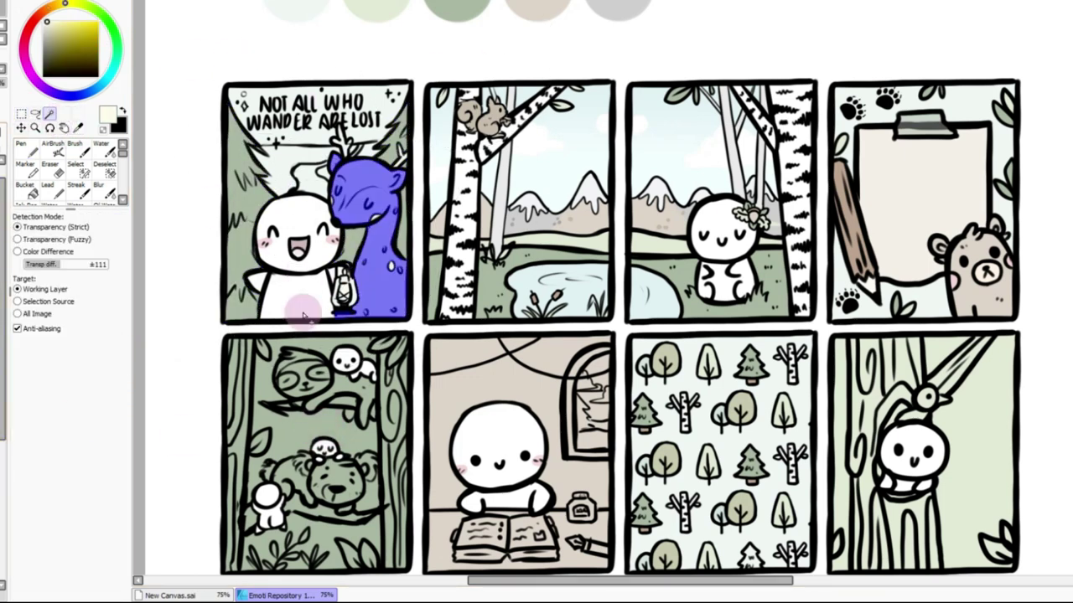
{"action": "left_click", "coordinate": [886, 221], "text": "alt"}
{"action": "key", "text": "n"}
{"action": "left_click", "coordinate": [964, 283], "text": "alt"}
{"action": "left_click_drag", "start_coordinate": [412, 144], "coordinate": [384, 268]}
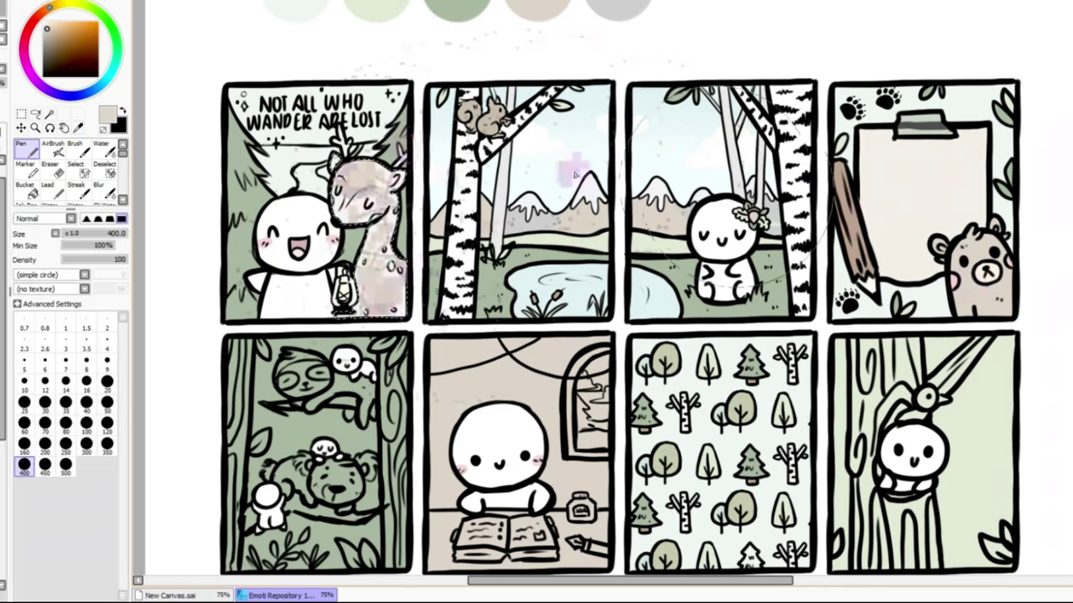
Paint the deer's lighter face markings with a size 20 pen in cream sampled from the clipboard paper, and clear the selection
{"action": "left_click", "coordinate": [879, 201], "text": "alt"}
{"action": "left_click", "coordinate": [106, 383]}
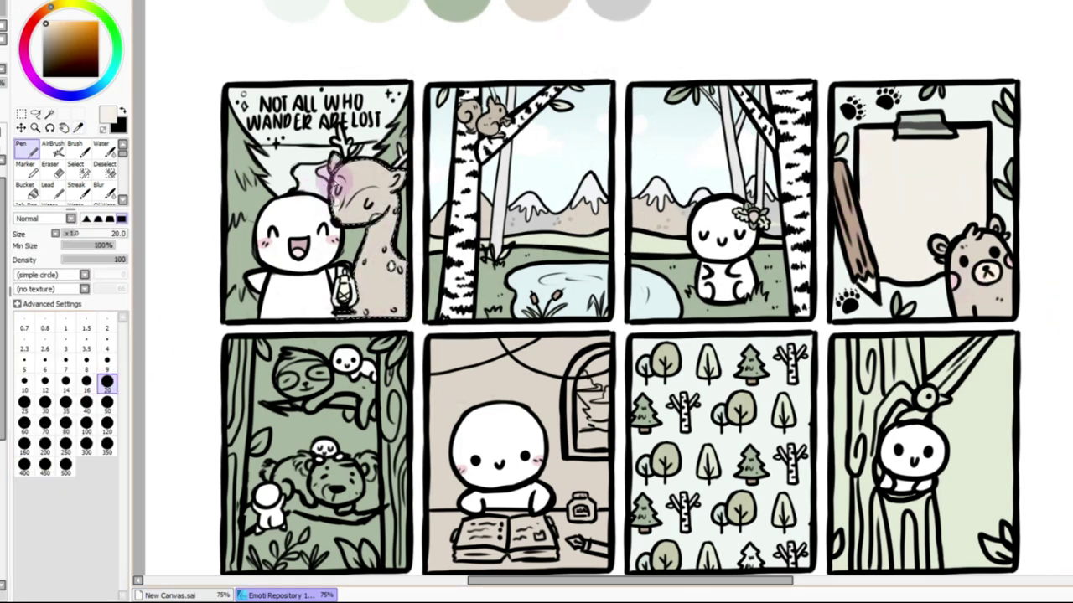
{"action": "mouse_move", "coordinate": [356, 195]}
{"action": "left_mouse_down"}
{"action": "mouse_move", "coordinate": [372, 197]}
{"action": "mouse_move", "coordinate": [349, 223]}
{"action": "mouse_move", "coordinate": [382, 205]}
{"action": "mouse_move", "coordinate": [379, 215]}
{"action": "left_mouse_up"}
{"action": "left_click", "coordinate": [22, 114]}
{"action": "left_click", "coordinate": [232, 48]}
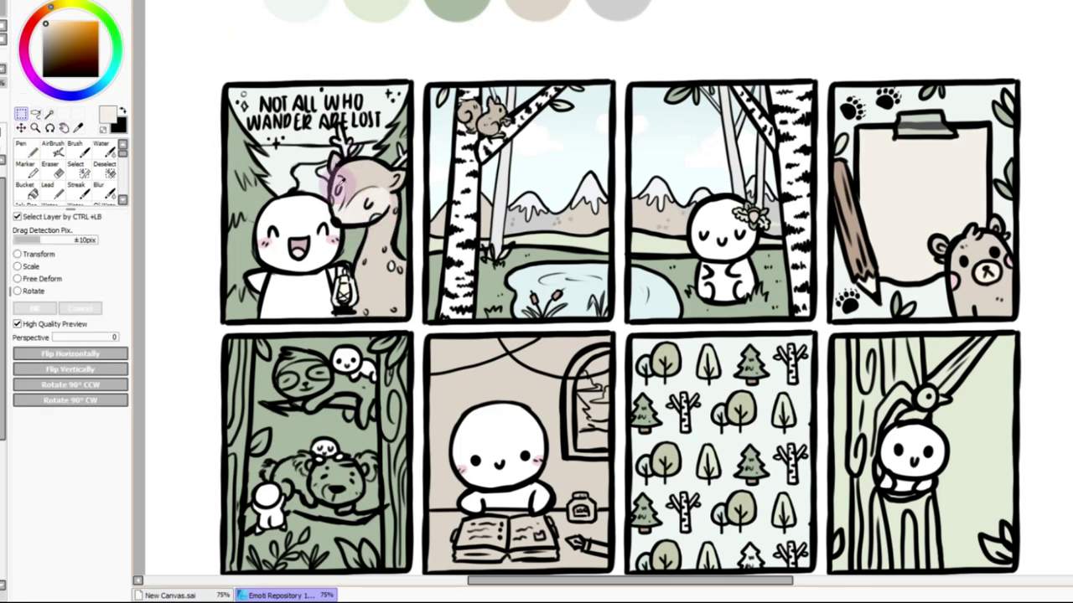
Brush a blush onto the deer's face in pink sampled from the smiling character's cheek, and undo the last stroke
{"action": "left_click", "coordinate": [267, 242], "text": "alt"}
{"action": "left_click_drag", "start_coordinate": [358, 200], "coordinate": [377, 209]}
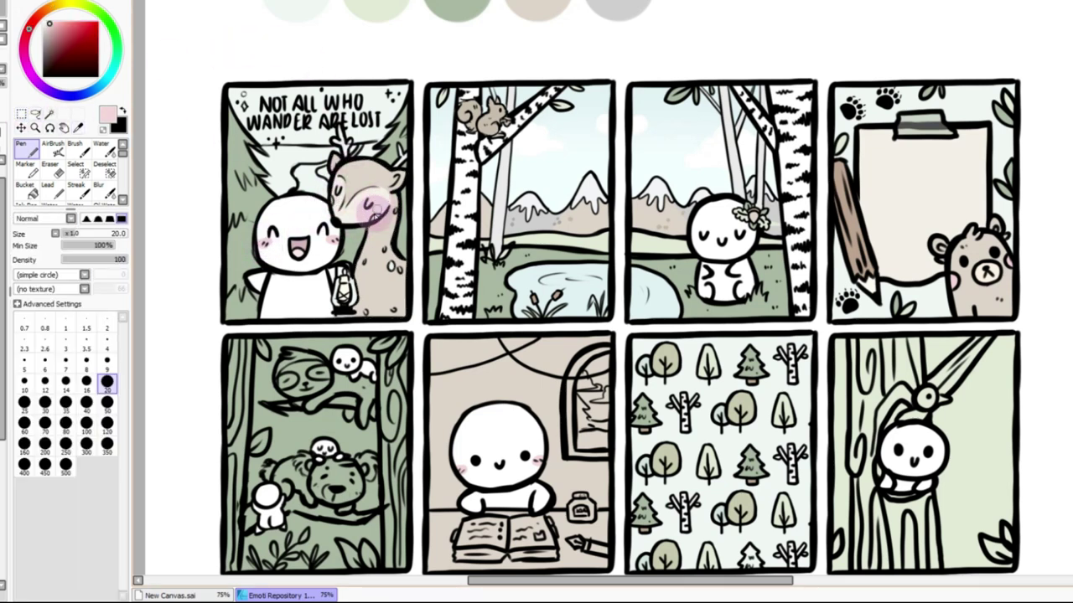
{"action": "key", "text": "ctrl+z"}
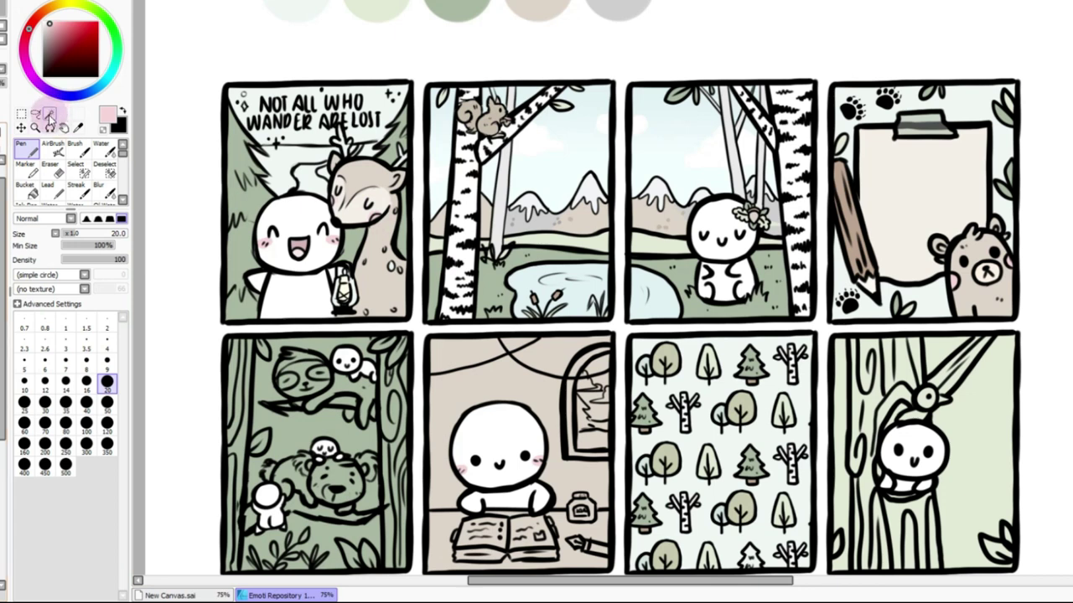
Select the deer's antlers, paint them in brown sampled from the pencil and clear the selection
{"action": "left_click", "coordinate": [50, 113]}
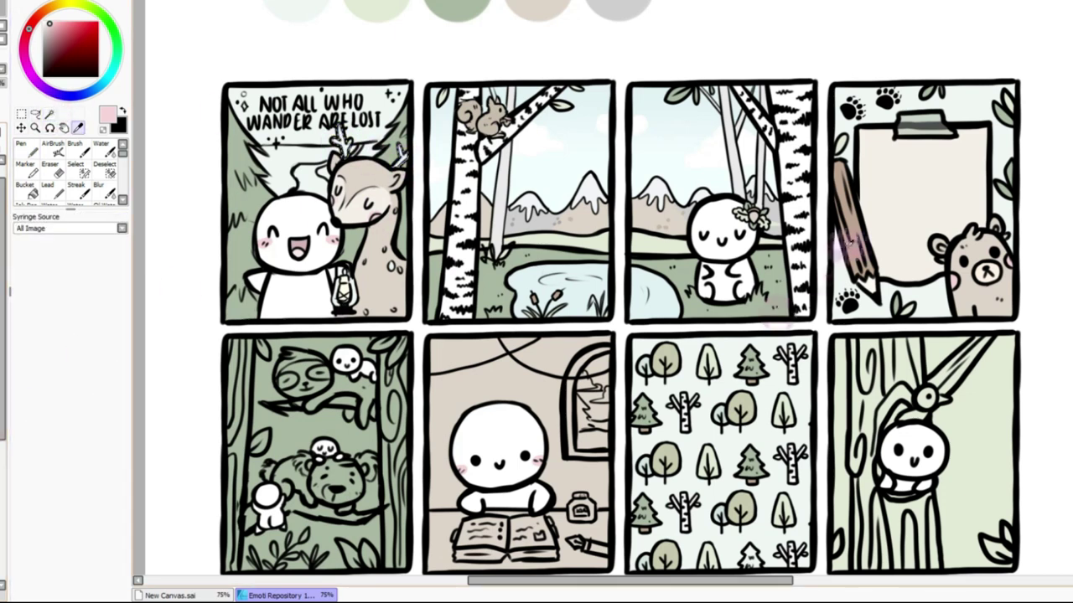
{"action": "left_click", "coordinate": [847, 248], "text": "alt"}
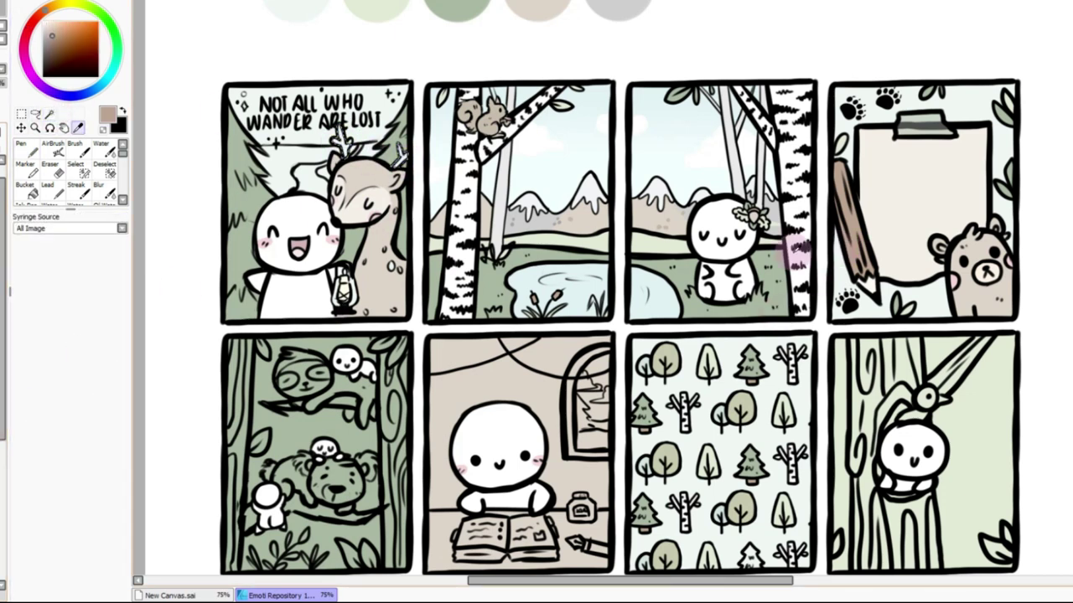
{"action": "left_click", "coordinate": [21, 113]}
Mark the background patch behind the deer's antlers using the Select pen at size 9
{"action": "left_click", "coordinate": [50, 113]}
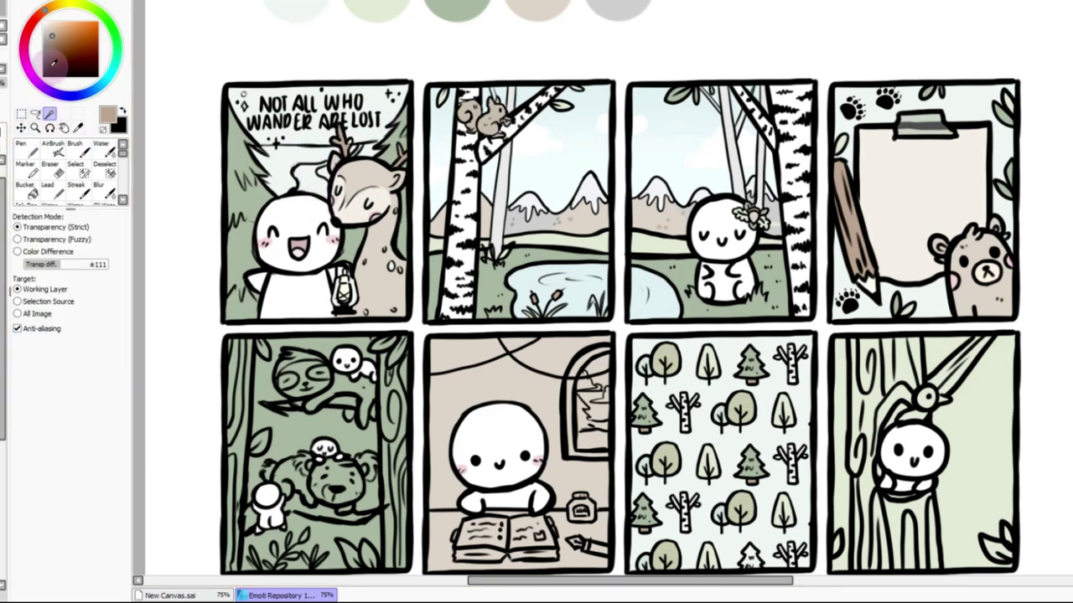
{"action": "left_click", "coordinate": [286, 152]}
{"action": "left_click", "coordinate": [352, 144]}
{"action": "key", "text": "ctrl+z"}
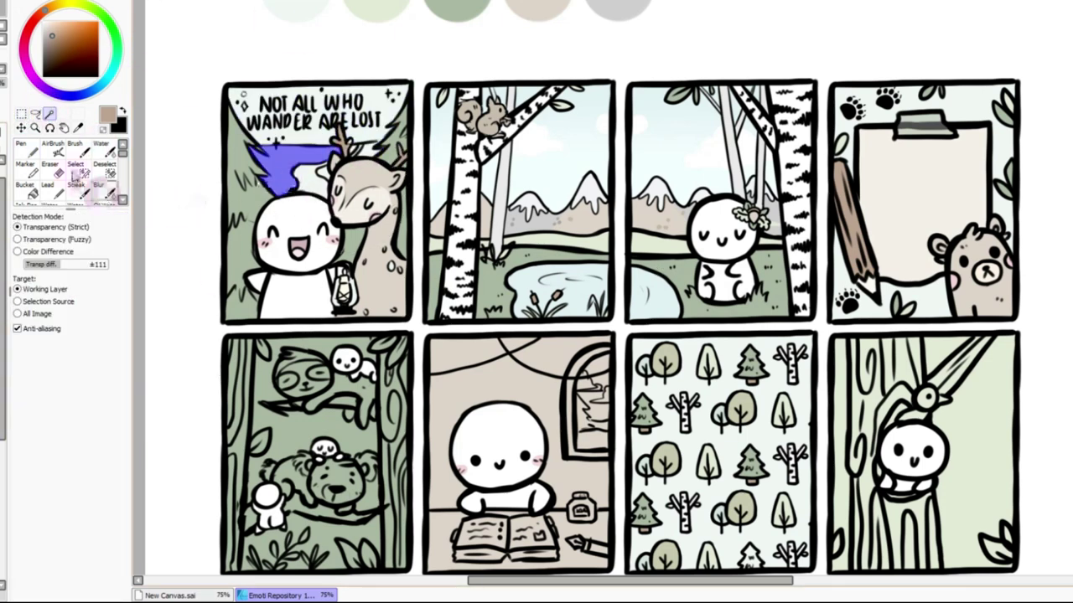
{"action": "left_click", "coordinate": [80, 170]}
{"action": "left_click", "coordinate": [107, 363]}
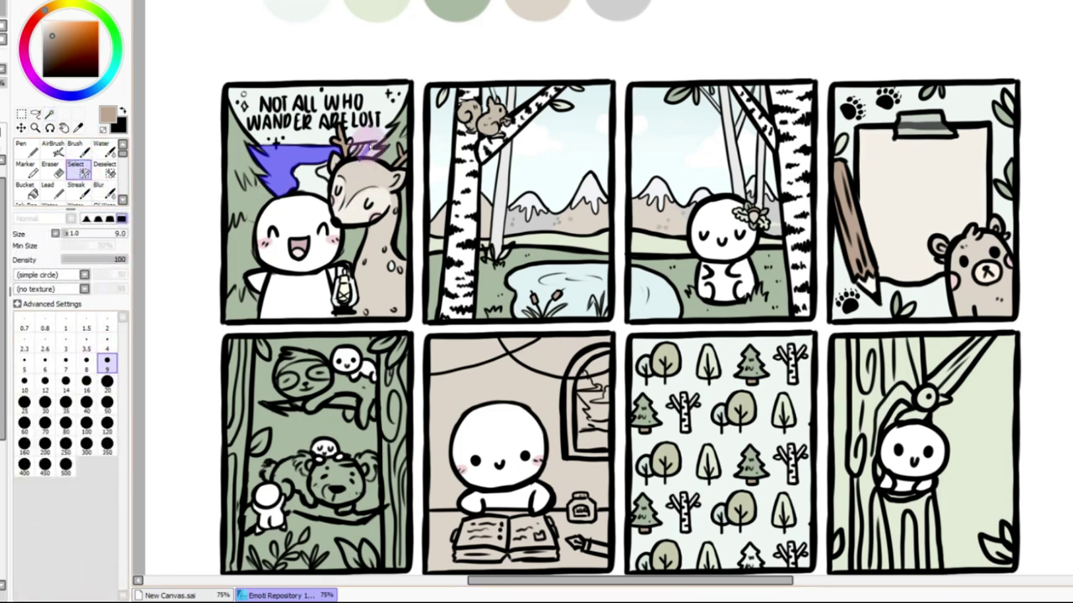
{"action": "key", "text": "ctrl+d"}
{"action": "left_click_drag", "start_coordinate": [357, 154], "coordinate": [366, 150]}
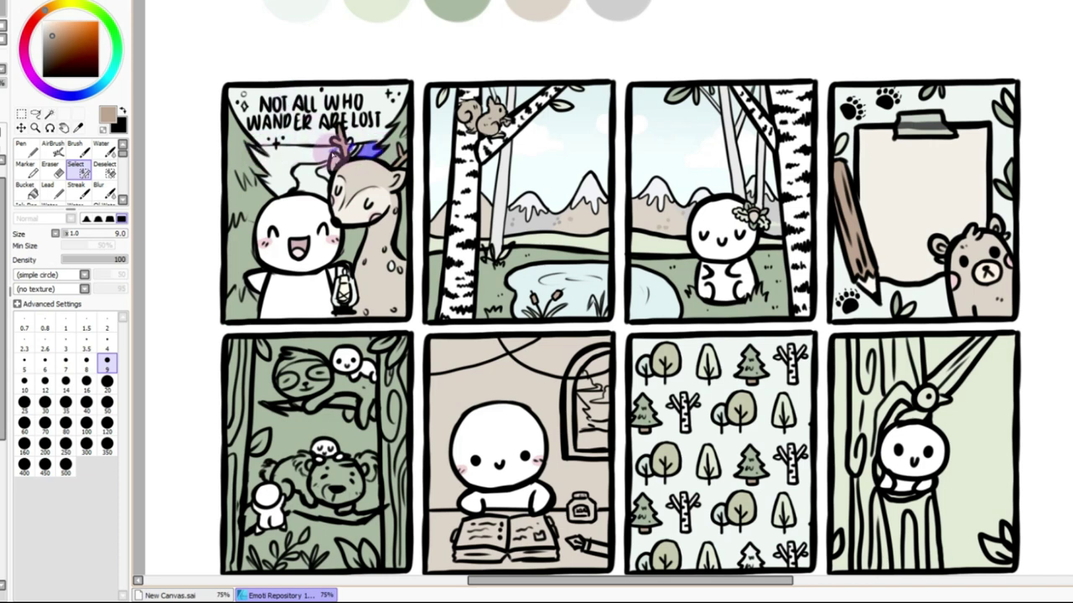
Add the meadow behind the two characters to the selection and paint it in light green sampled from the landscape hills
{"action": "left_click", "coordinate": [49, 113]}
{"action": "left_click", "coordinate": [297, 159]}
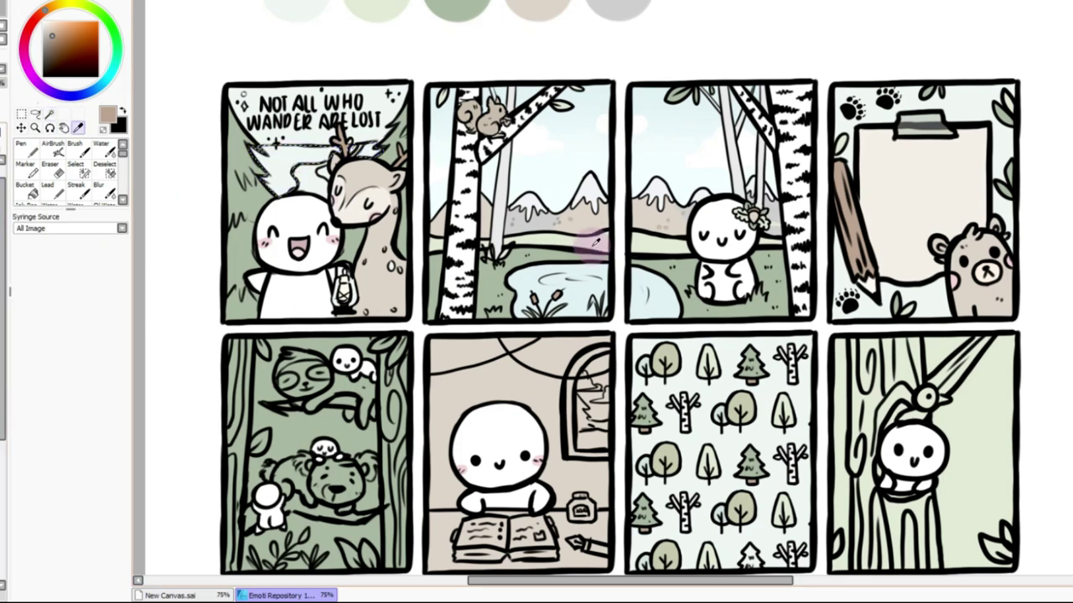
{"action": "left_click", "coordinate": [601, 241], "text": "alt"}
{"action": "left_click", "coordinate": [26, 150]}
Select the background between the trees in the sloth and koala panel and paint it pale blue
{"action": "left_click", "coordinate": [50, 114]}
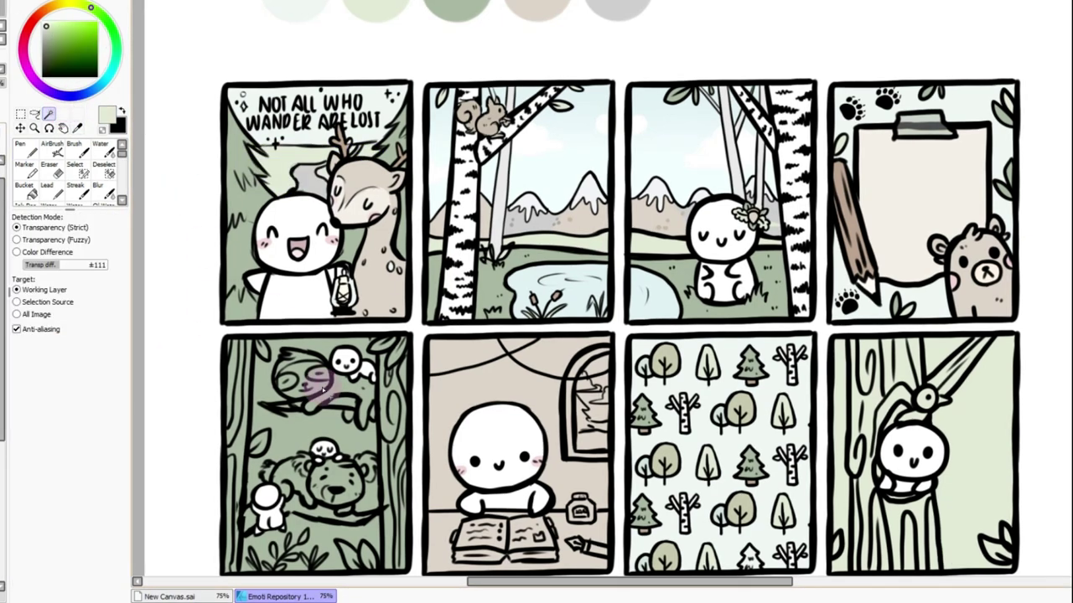
{"action": "left_click", "coordinate": [270, 399]}
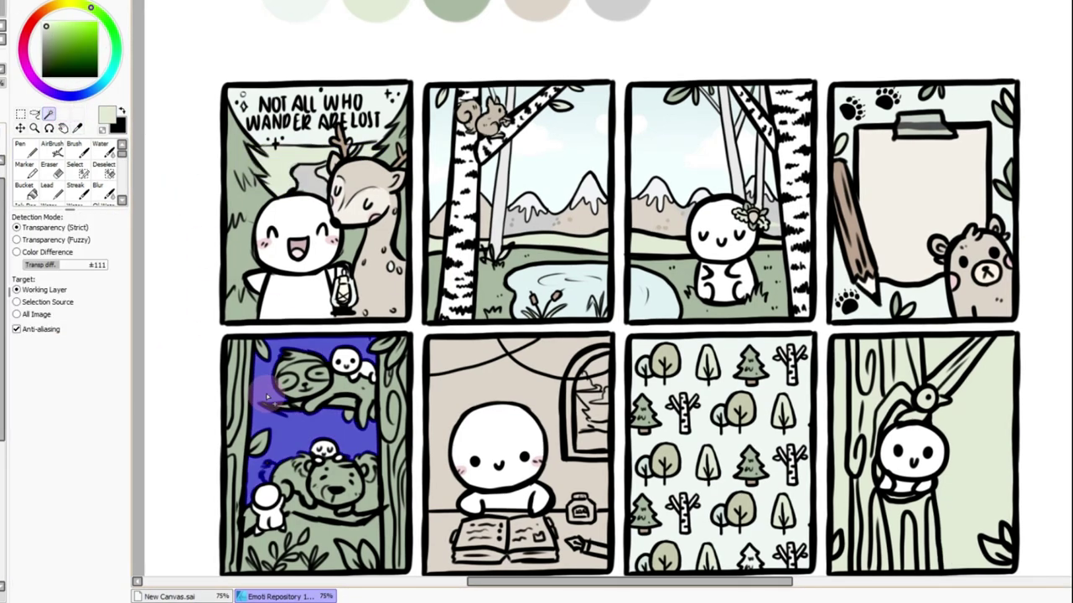
{"action": "left_click", "coordinate": [367, 496]}
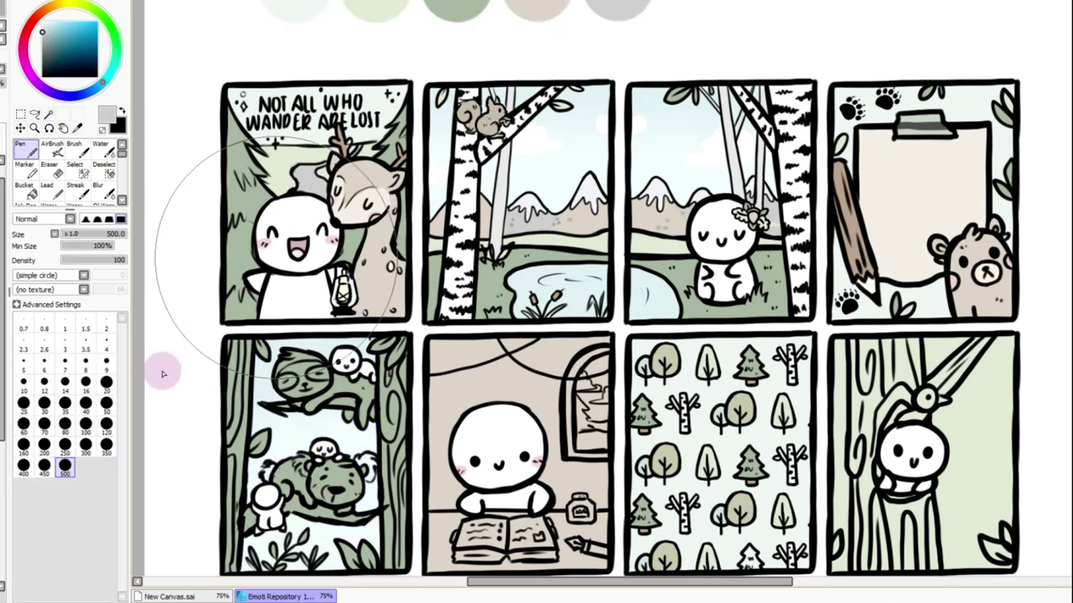
Paint the koala's body and head grey with a size 20 pen, and pick a lighter grey
{"action": "left_click", "coordinate": [107, 383]}
{"action": "mouse_move", "coordinate": [290, 461]}
{"action": "left_mouse_down"}
{"action": "mouse_move", "coordinate": [322, 502]}
{"action": "mouse_move", "coordinate": [346, 469]}
{"action": "mouse_move", "coordinate": [372, 480]}
{"action": "mouse_move", "coordinate": [371, 460]}
{"action": "mouse_move", "coordinate": [349, 454]}
{"action": "mouse_move", "coordinate": [329, 494]}
{"action": "mouse_move", "coordinate": [350, 510]}
{"action": "mouse_move", "coordinate": [291, 484]}
{"action": "left_mouse_up"}
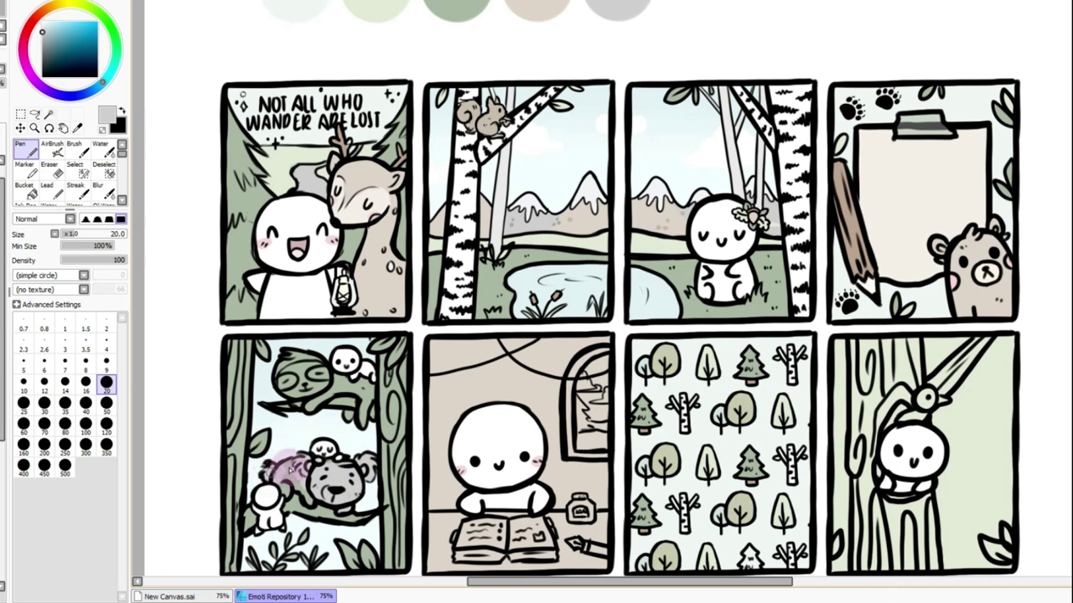
{"action": "mouse_move", "coordinate": [313, 490]}
{"action": "left_mouse_down"}
{"action": "mouse_move", "coordinate": [338, 467]}
{"action": "mouse_move", "coordinate": [330, 468]}
{"action": "mouse_move", "coordinate": [337, 493]}
{"action": "left_mouse_up"}
{"action": "left_click", "coordinate": [43, 26]}
Select the sloth's head fur, body and limbs with the magic wand
{"action": "left_click", "coordinate": [47, 113]}
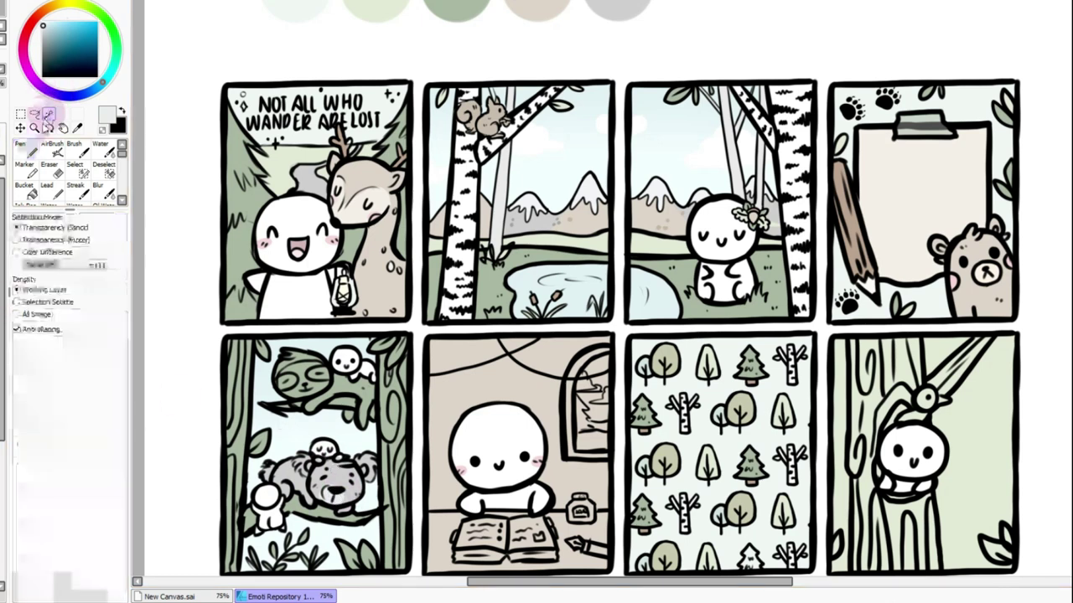
{"action": "left_click", "coordinate": [296, 359]}
{"action": "left_click", "coordinate": [300, 359], "text": "ctrl+shift"}
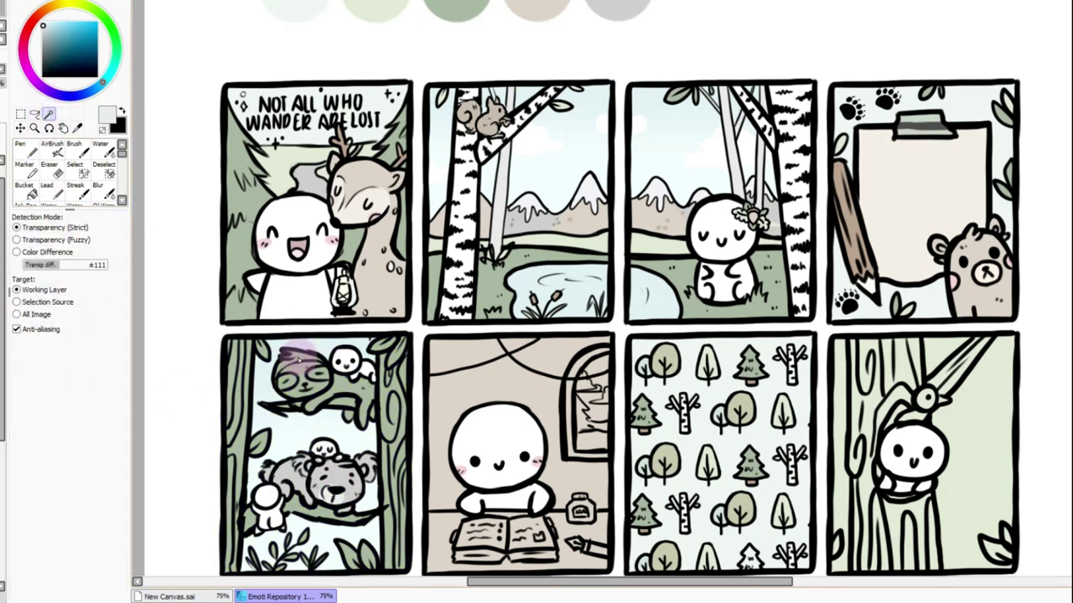
{"action": "left_click", "coordinate": [303, 355]}
{"action": "left_click", "coordinate": [344, 382]}
{"action": "left_click", "coordinate": [320, 403]}
{"action": "key", "text": "ctrl+z"}
{"action": "left_click", "coordinate": [298, 405], "text": "ctrl+shift"}
Paint the selected sloth in beige sampled from the reading panel using a size 450 pen, and clear the selection
{"action": "left_click", "coordinate": [473, 396], "text": "alt"}
{"action": "key", "text": "n"}
{"action": "left_click", "coordinate": [44, 467]}
{"action": "left_click_drag", "start_coordinate": [343, 394], "coordinate": [285, 373]}
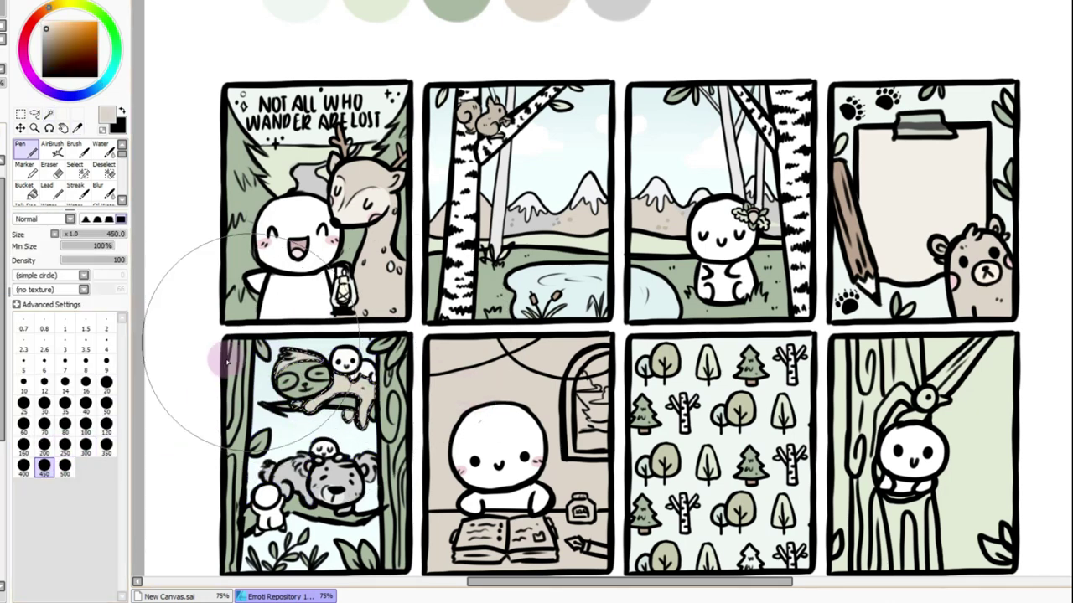
{"action": "left_click", "coordinate": [20, 128]}
Select the sloth's face and paint it in cream sampled from the clipboard paper
{"action": "left_click", "coordinate": [48, 114]}
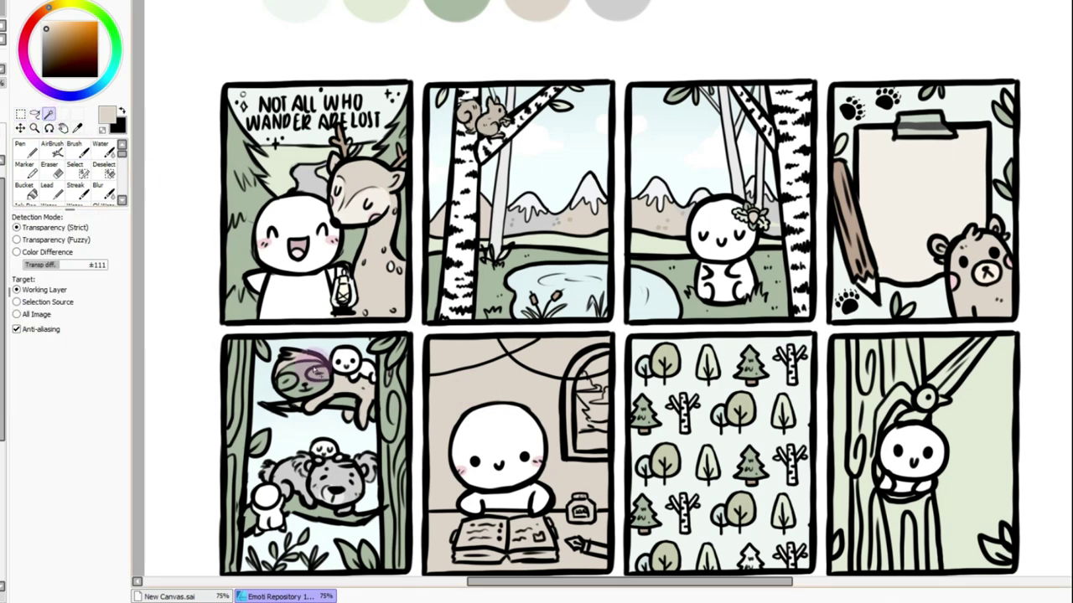
{"action": "left_click", "coordinate": [302, 368]}
{"action": "left_click", "coordinate": [77, 128]}
{"action": "left_click", "coordinate": [922, 229]}
{"action": "key", "text": "n"}
{"action": "left_click_drag", "start_coordinate": [376, 340], "coordinate": [314, 419]}
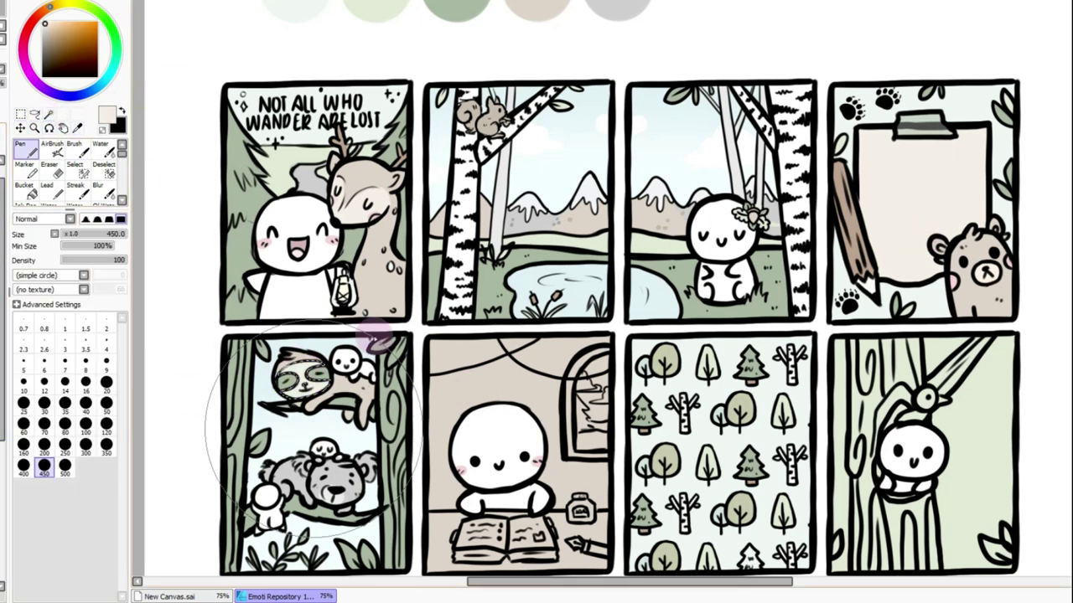
Select the sloth's eye patches with the magic wand at transparency difference 61 and paint them in darker beige sampled from the deer's head
{"action": "left_click", "coordinate": [21, 115]}
{"action": "left_click", "coordinate": [171, 75]}
{"action": "left_click", "coordinate": [34, 113]}
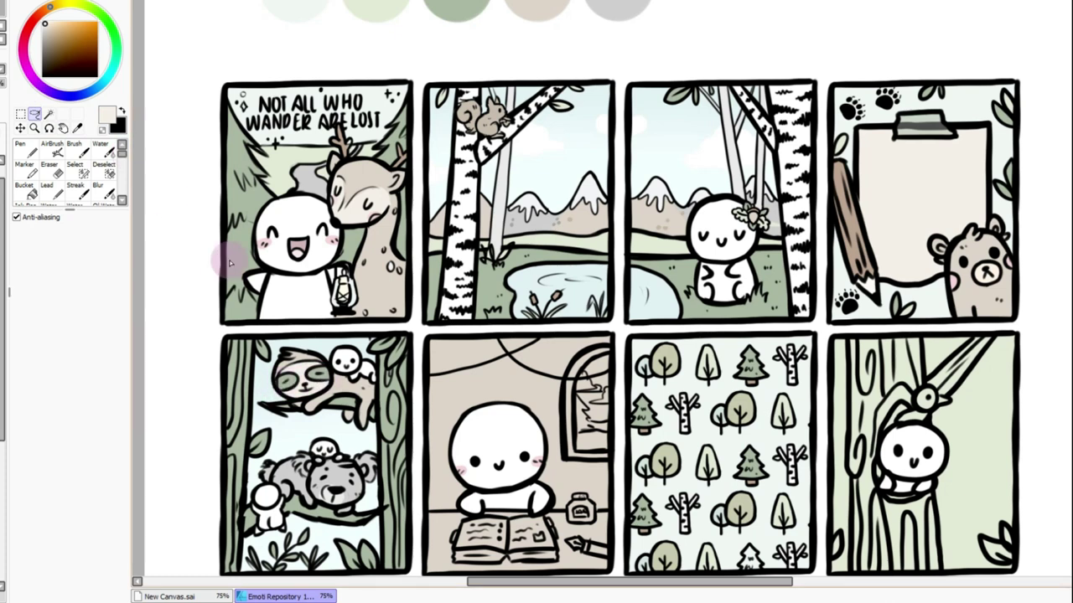
{"action": "left_click", "coordinate": [47, 115]}
{"action": "left_click", "coordinate": [327, 381]}
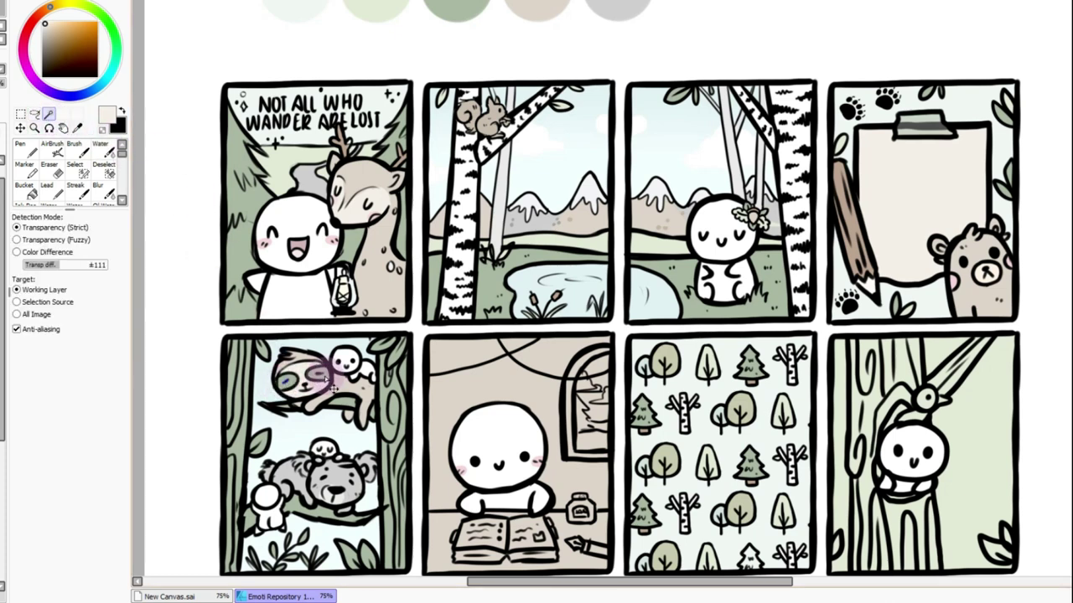
{"action": "key", "text": "ctrl+z"}
{"action": "left_click", "coordinate": [43, 265]}
{"action": "left_click", "coordinate": [320, 377]}
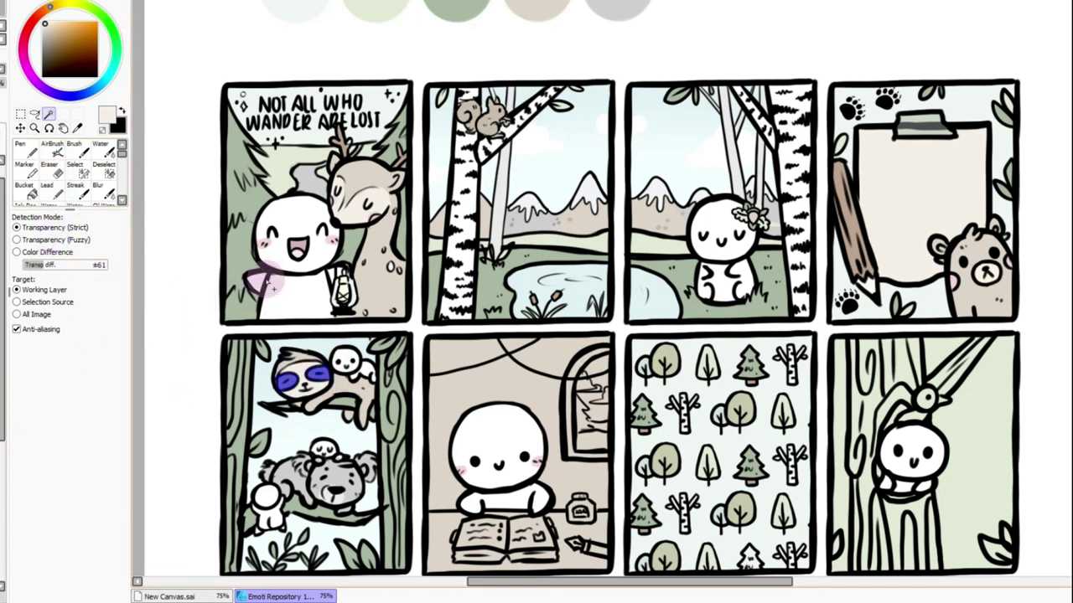
{"action": "left_click", "coordinate": [360, 170], "text": "alt"}
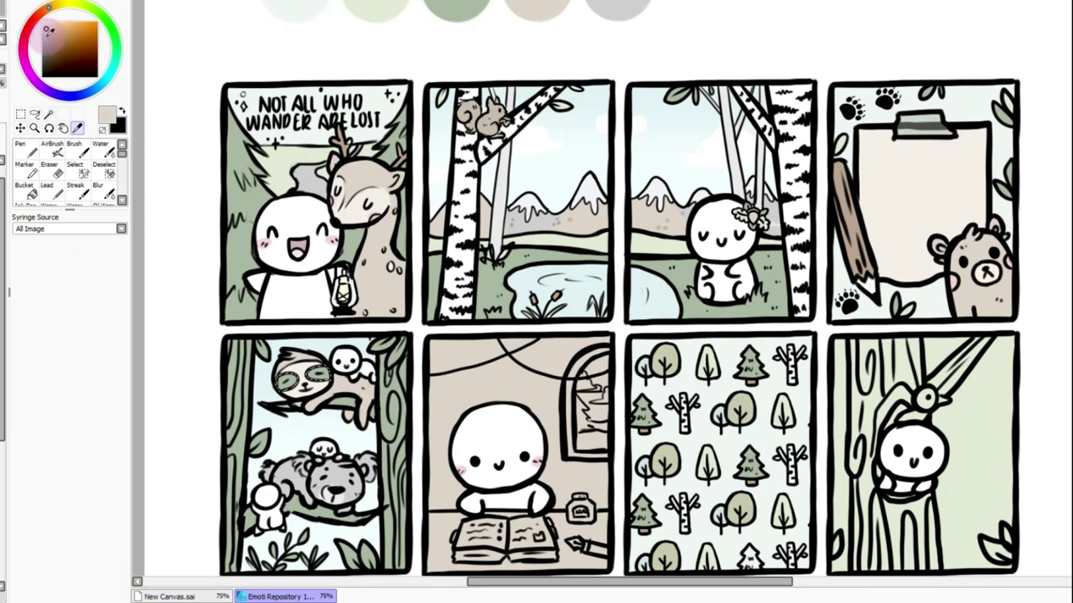
{"action": "left_click", "coordinate": [20, 114]}
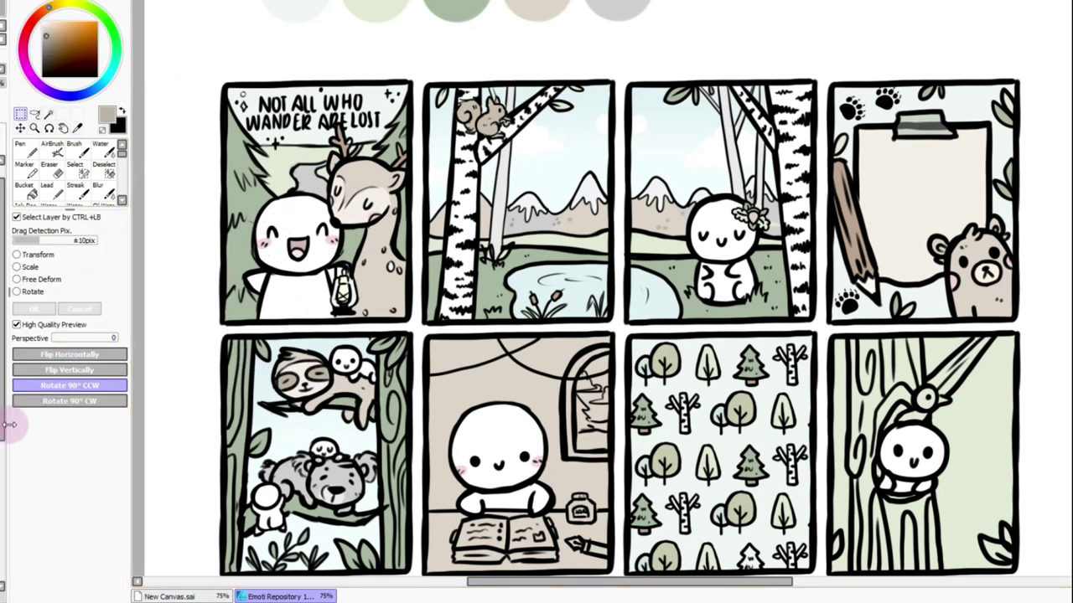
Select the tree trunks and branches in the sloth-and-koala panel and paint them brown sampled from the pencil using a size 450 pen
{"action": "left_click", "coordinate": [49, 114]}
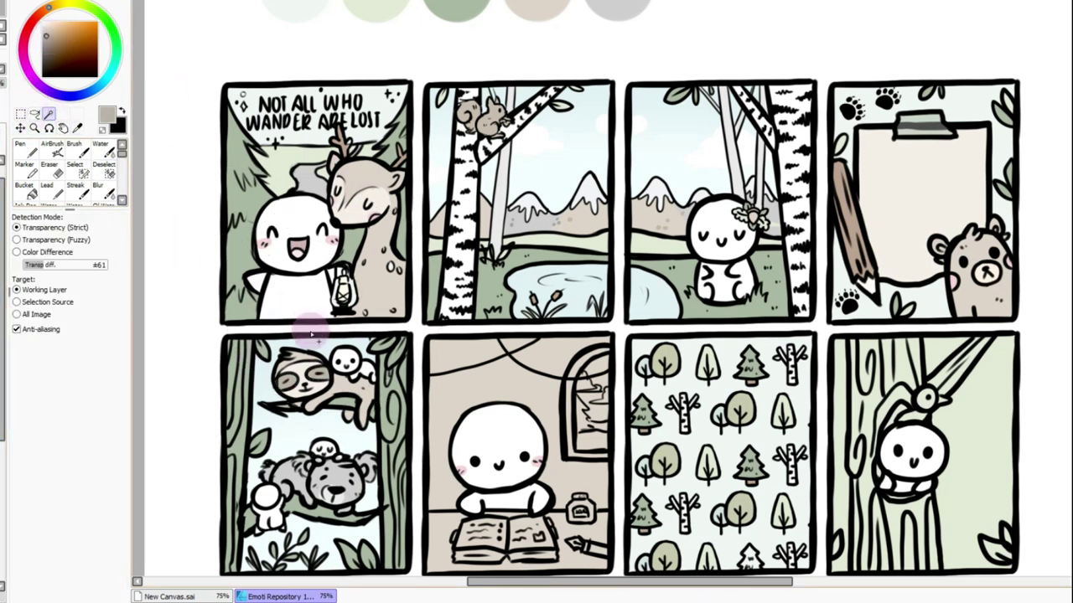
{"action": "left_click", "coordinate": [231, 457]}
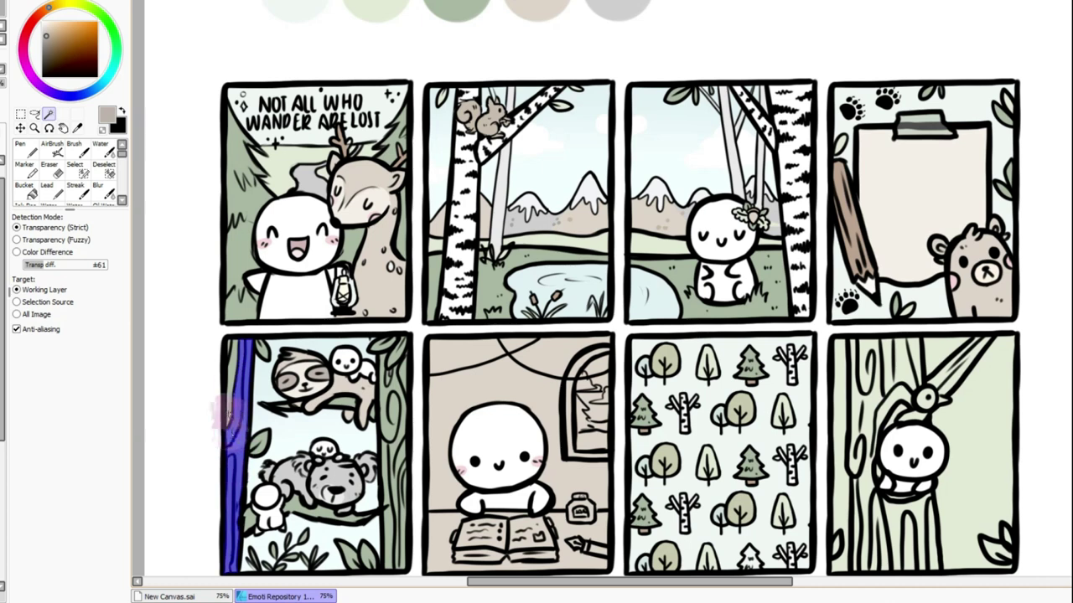
{"action": "left_click", "coordinate": [401, 412], "text": "shift"}
{"action": "left_click", "coordinate": [363, 399], "text": "shift"}
{"action": "left_click", "coordinate": [361, 516], "text": "shift"}
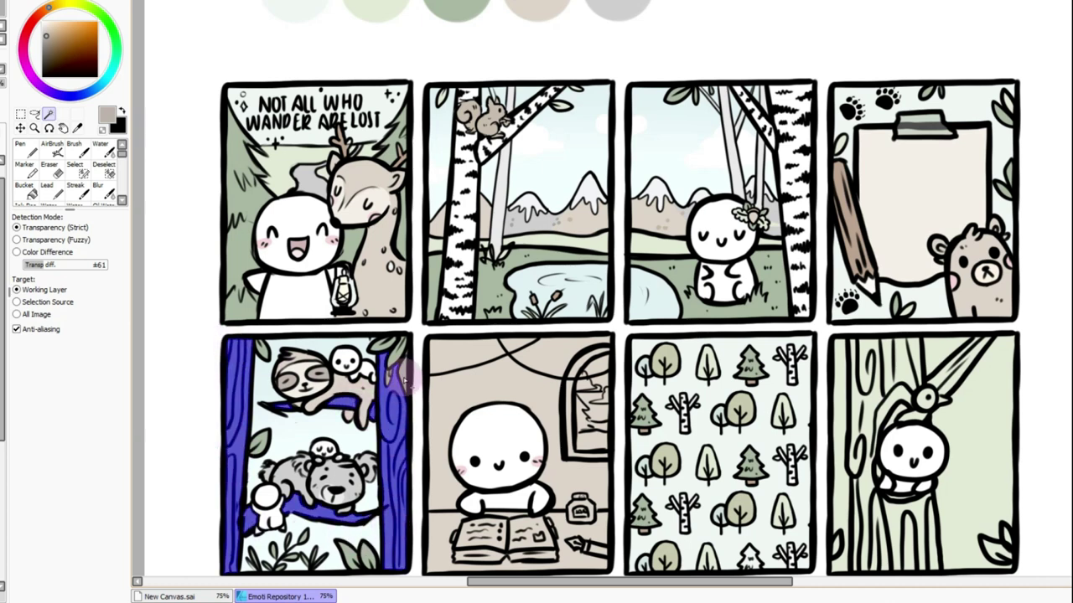
{"action": "left_click", "coordinate": [856, 226], "text": "alt"}
{"action": "key", "text": "n"}
{"action": "left_click_drag", "start_coordinate": [268, 379], "coordinate": [400, 328]}
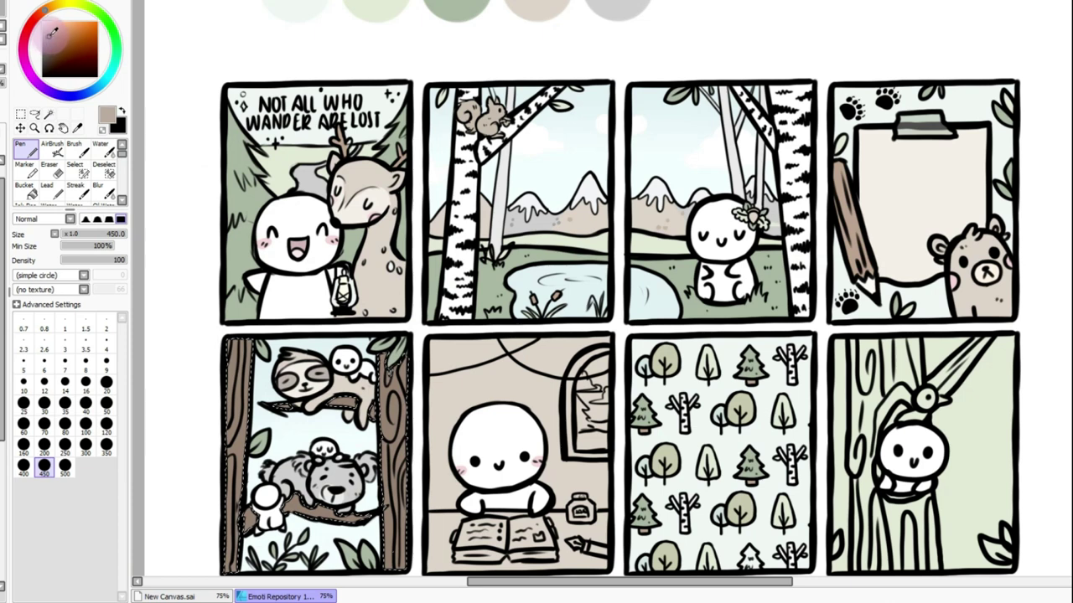
Lighten the edges of the selected trunks with a paler brown size 350 pen, and clear the selection
{"action": "left_click", "coordinate": [106, 451]}
{"action": "left_click", "coordinate": [187, 340]}
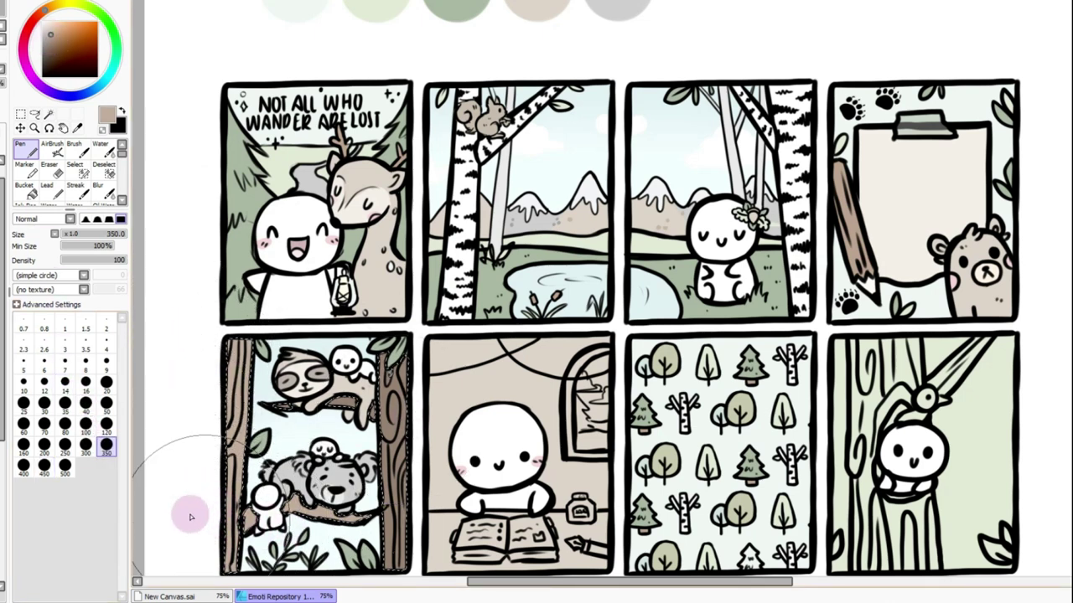
{"action": "left_click", "coordinate": [22, 114]}
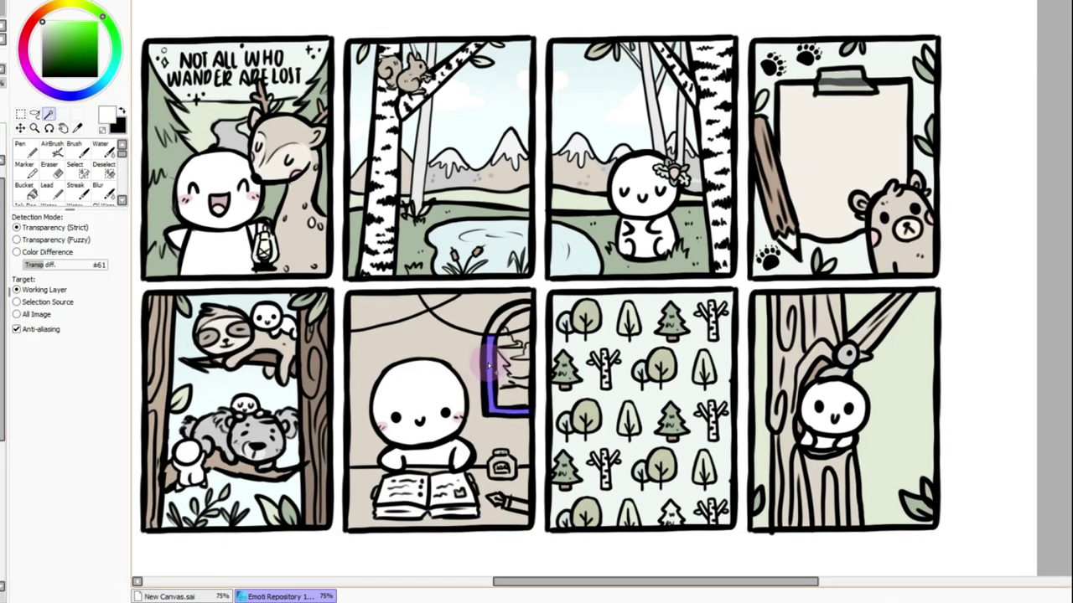
Select the window frame in the reading panel, paint it brown sampled from the tree trunk with the size 350 pen, and deselect
{"action": "left_click", "coordinate": [495, 328]}
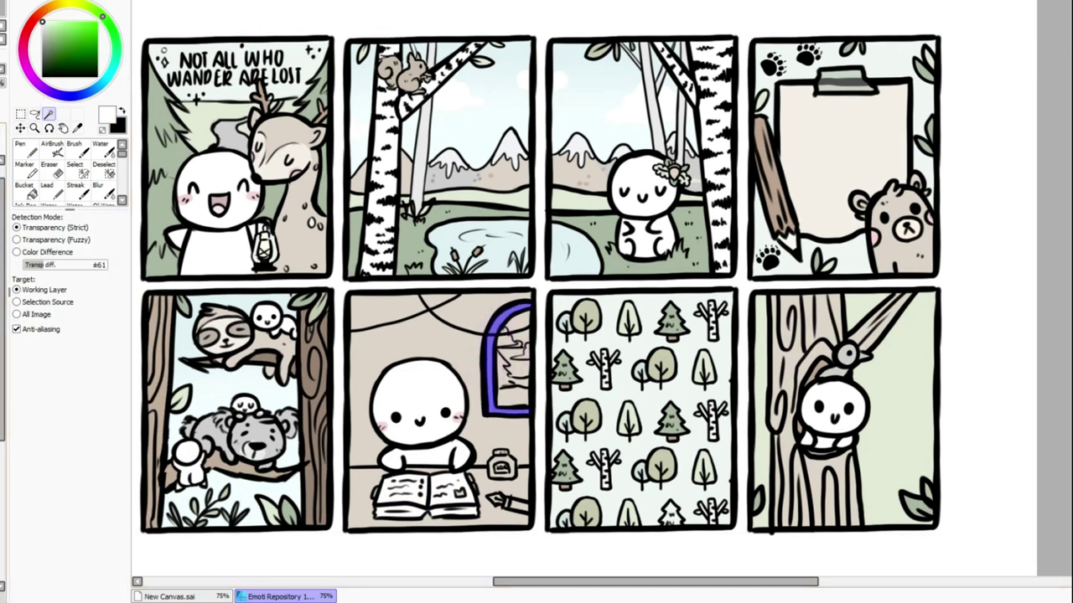
{"action": "key", "text": "alt"}
{"action": "left_click", "coordinate": [308, 378]}
{"action": "key", "text": "n"}
{"action": "left_click_drag", "start_coordinate": [500, 407], "coordinate": [527, 315]}
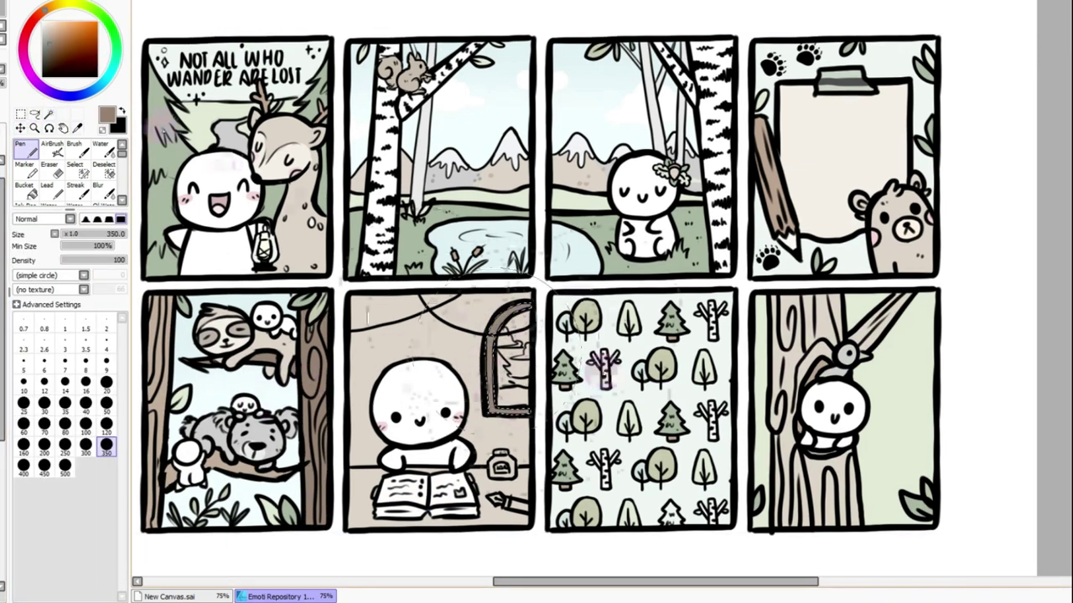
{"action": "left_click", "coordinate": [23, 115]}
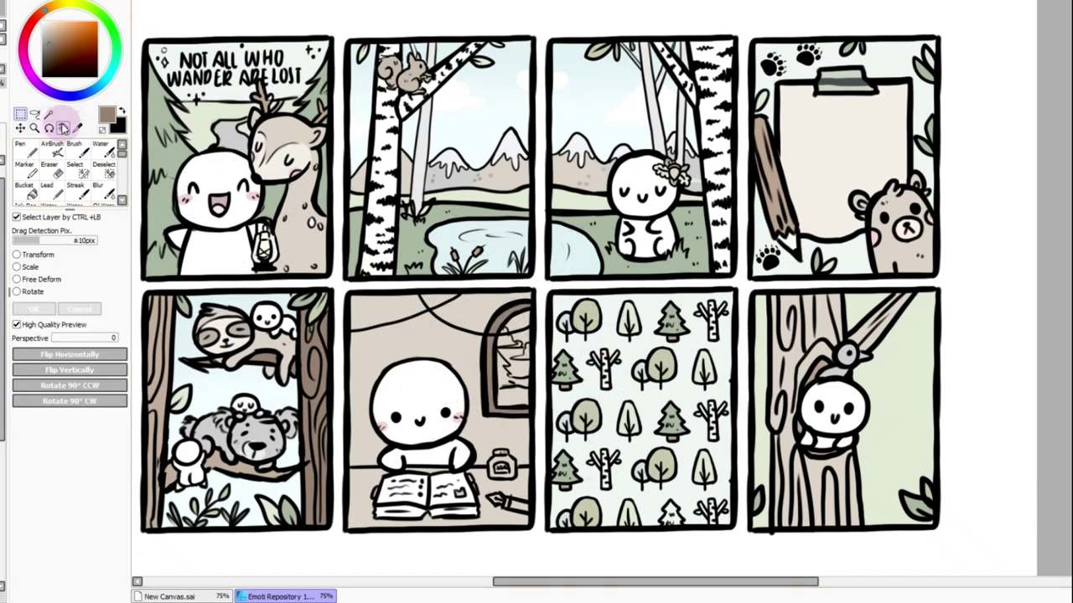
Select the view inside the reading panel's window frame and paint it pale blue sampled from the lake panel's sky
{"action": "left_click", "coordinate": [48, 114]}
{"action": "left_click", "coordinate": [504, 377]}
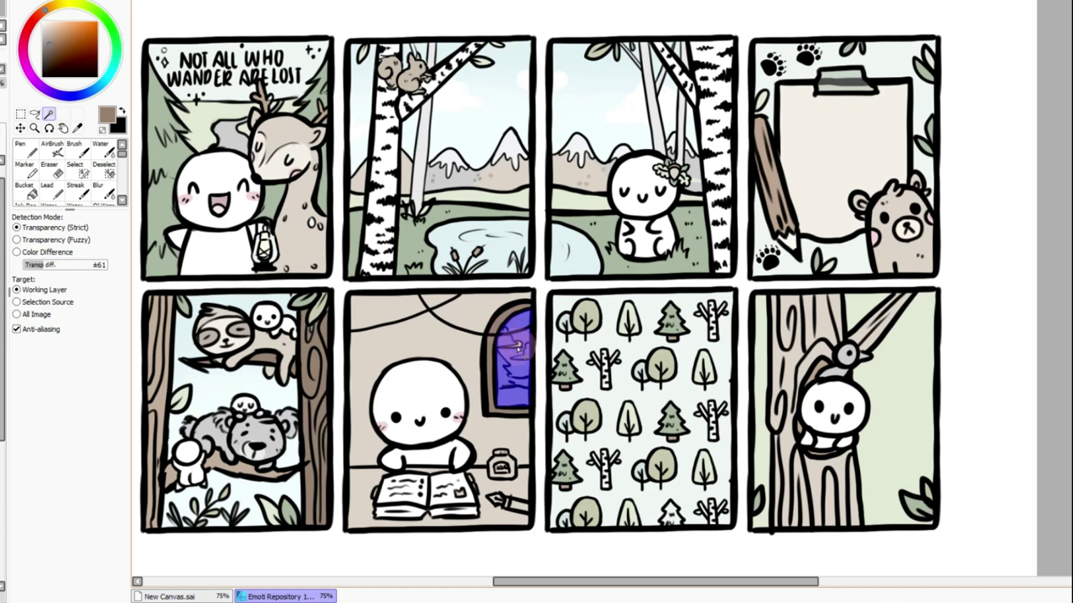
{"action": "key", "text": "i"}
{"action": "left_click", "coordinate": [581, 54]}
{"action": "key", "text": "n"}
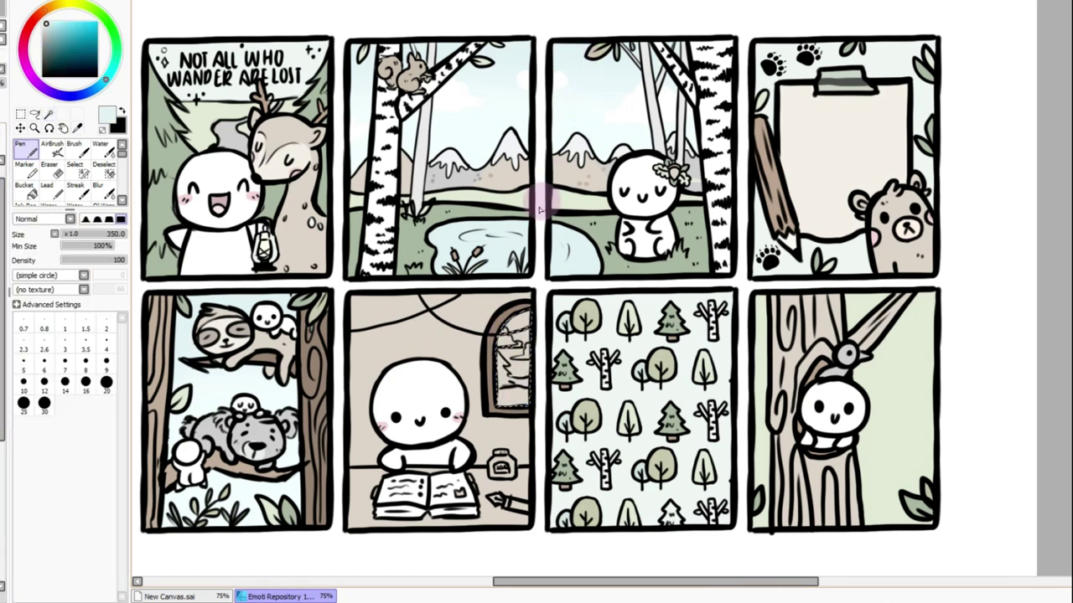
{"action": "left_click_drag", "start_coordinate": [535, 369], "coordinate": [534, 313]}
Paint the trees outside the reading panel's window with a size 20 pen in greens sampled from the tree-pattern panel
{"action": "left_click", "coordinate": [671, 324], "text": "alt"}
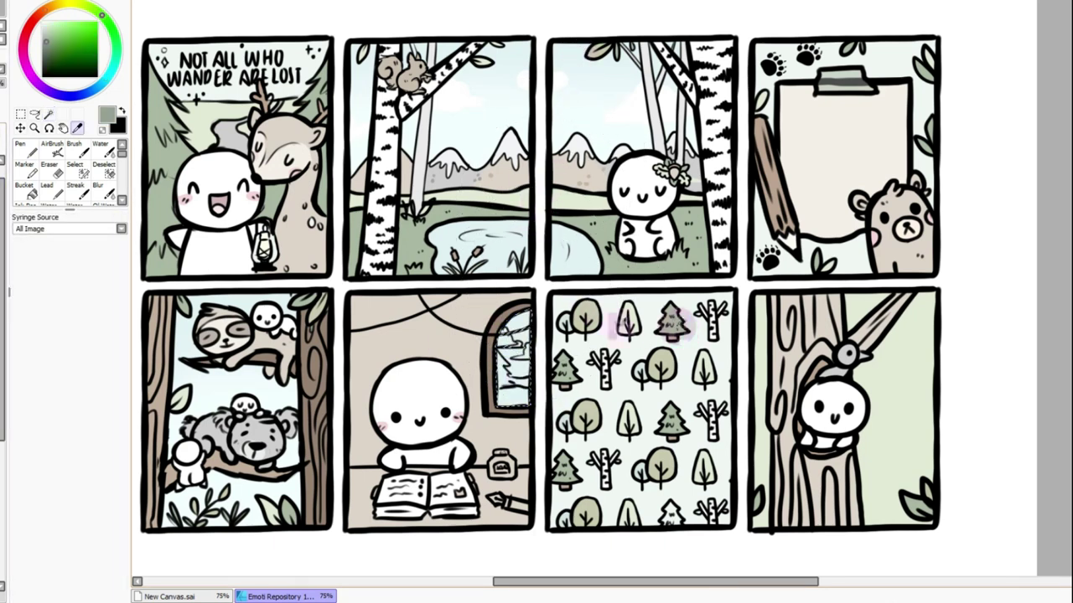
{"action": "left_click", "coordinate": [107, 383]}
{"action": "left_click", "coordinate": [494, 360]}
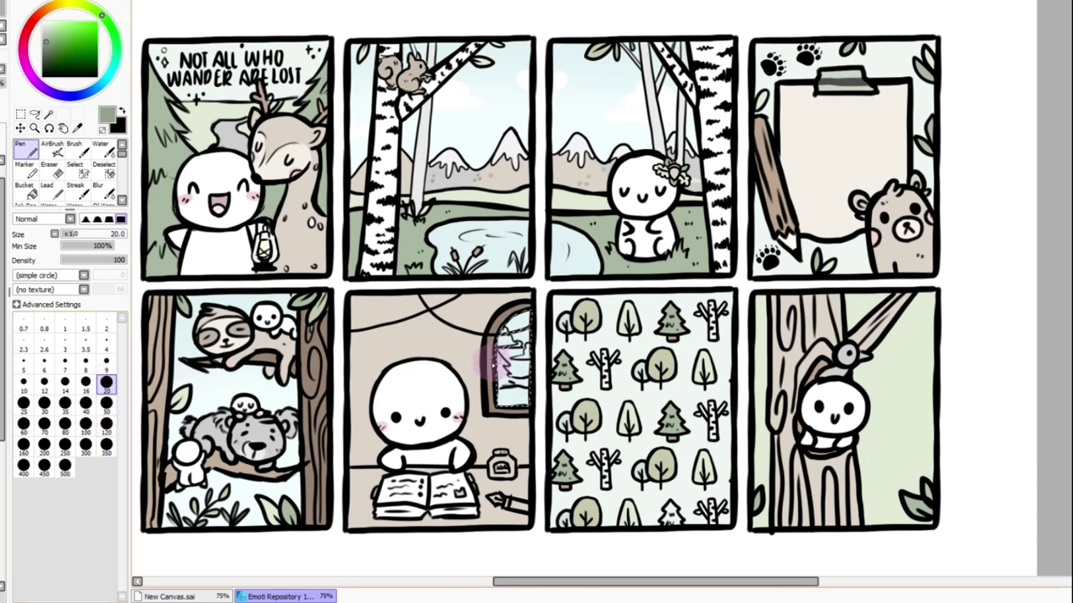
{"action": "mouse_move", "coordinate": [503, 375]}
{"action": "left_mouse_down"}
{"action": "mouse_move", "coordinate": [541, 379]}
{"action": "mouse_move", "coordinate": [587, 413]}
{"action": "mouse_move", "coordinate": [499, 393]}
{"action": "mouse_move", "coordinate": [503, 406]}
{"action": "mouse_move", "coordinate": [531, 408]}
{"action": "mouse_move", "coordinate": [641, 355]}
{"action": "mouse_move", "coordinate": [634, 316]}
{"action": "mouse_move", "coordinate": [528, 383]}
{"action": "left_mouse_up"}
{"action": "left_click", "coordinate": [582, 411], "text": "alt"}
{"action": "left_click", "coordinate": [633, 320], "text": "alt"}
{"action": "left_click", "coordinate": [582, 281], "text": "alt"}
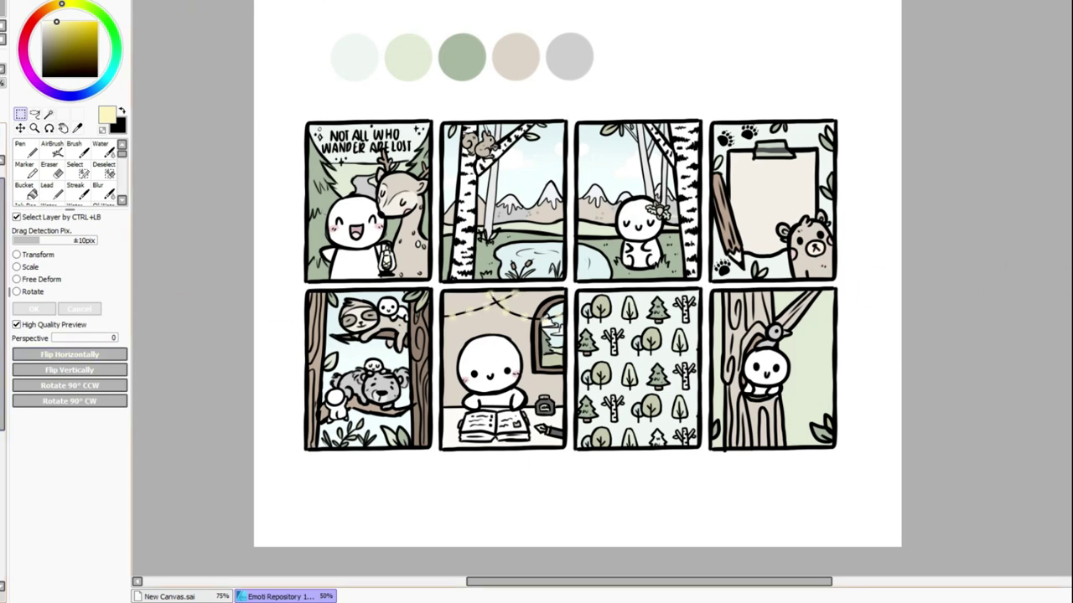
Examine the whole coloured eight-panel layout at a reduced size to judge the overall colour balance
{"action": "scroll", "coordinate": [1003, 218], "scroll_direction": "up", "scroll_amount": 1}
{"action": "left_click", "coordinate": [293, 1]}
{"action": "left_click", "coordinate": [293, 1]}
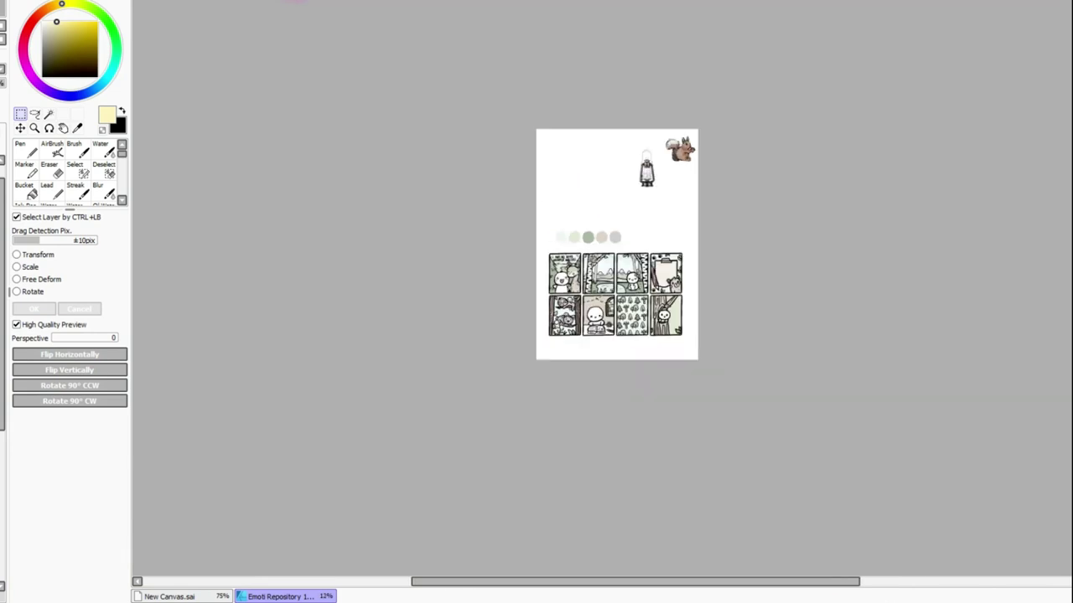
{"action": "left_click", "coordinate": [295, 1]}
{"action": "left_click", "coordinate": [295, 1]}
{"action": "left_click", "coordinate": [305, 1]}
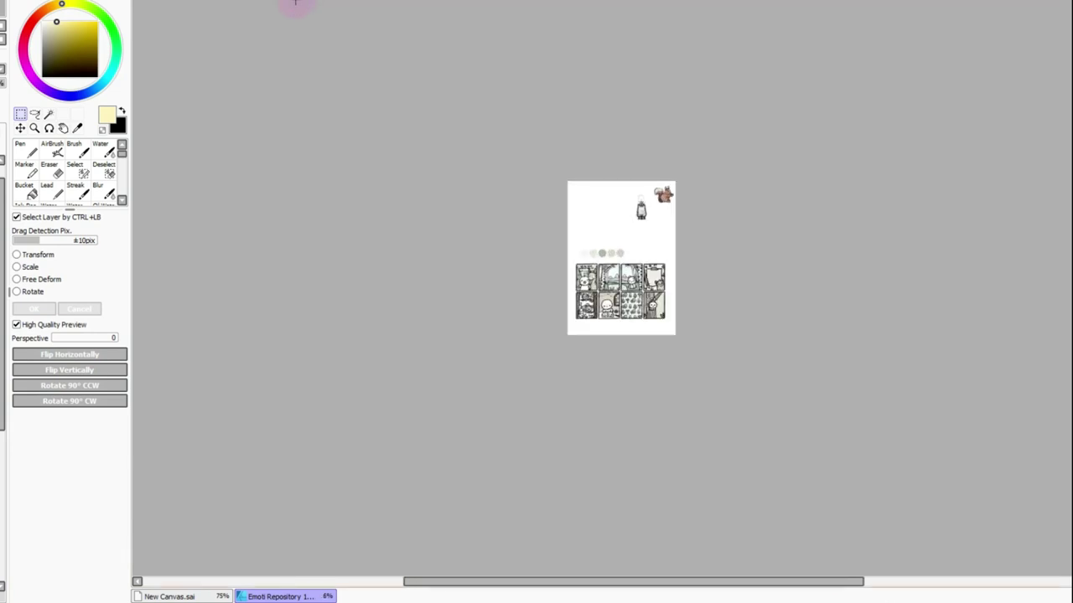
{"action": "scroll", "coordinate": [306, 1], "scroll_direction": "up", "scroll_amount": 4}
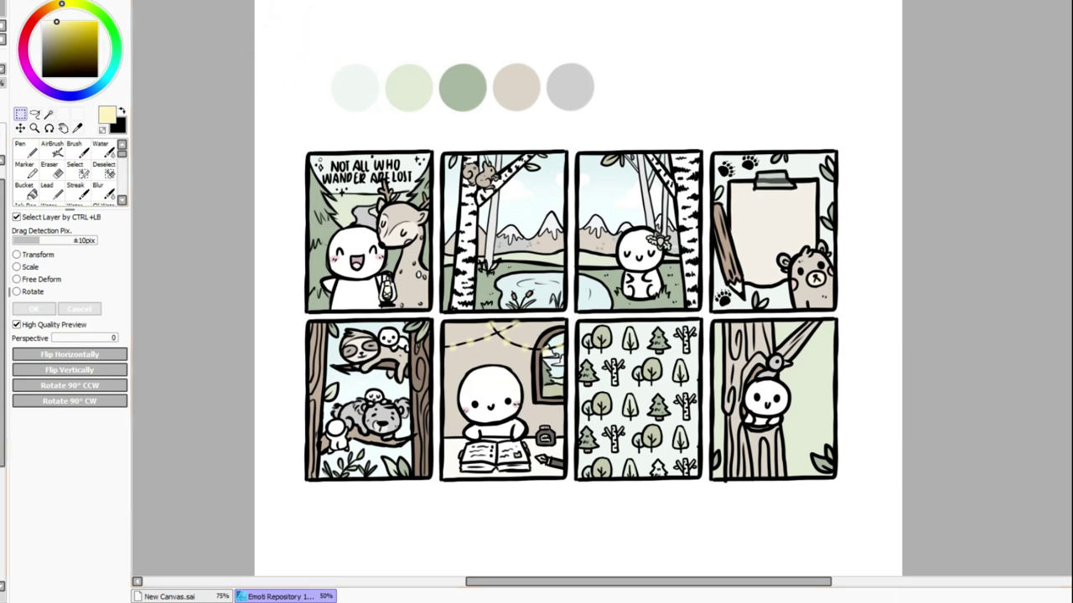
Select the row of five palette circles above the panels with a rectangular selection and pick their layer
{"action": "left_click", "coordinate": [1, 132]}
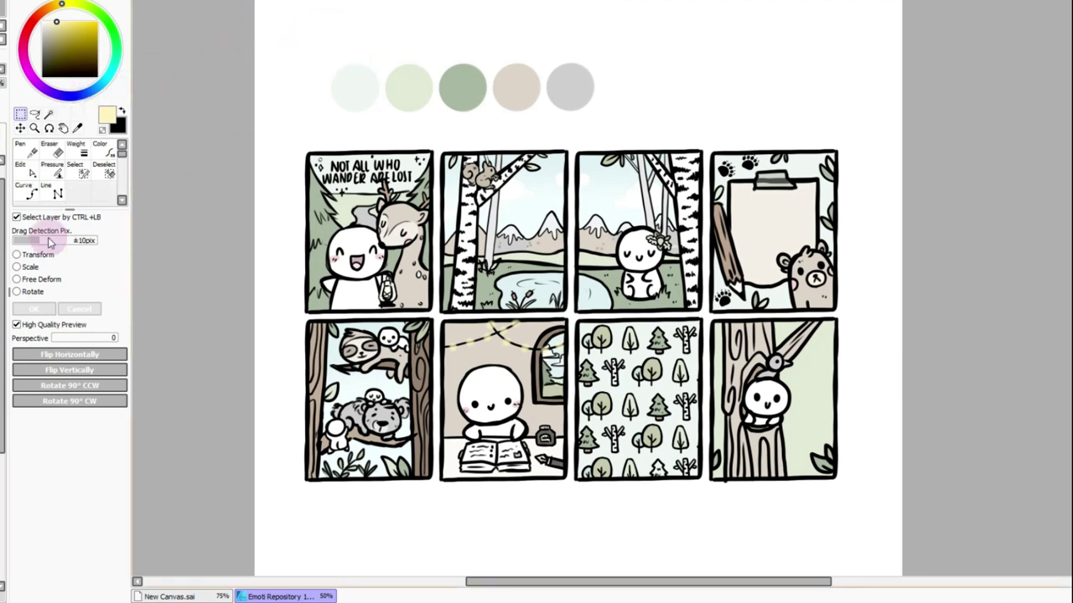
{"action": "key", "text": "ctrl+z"}
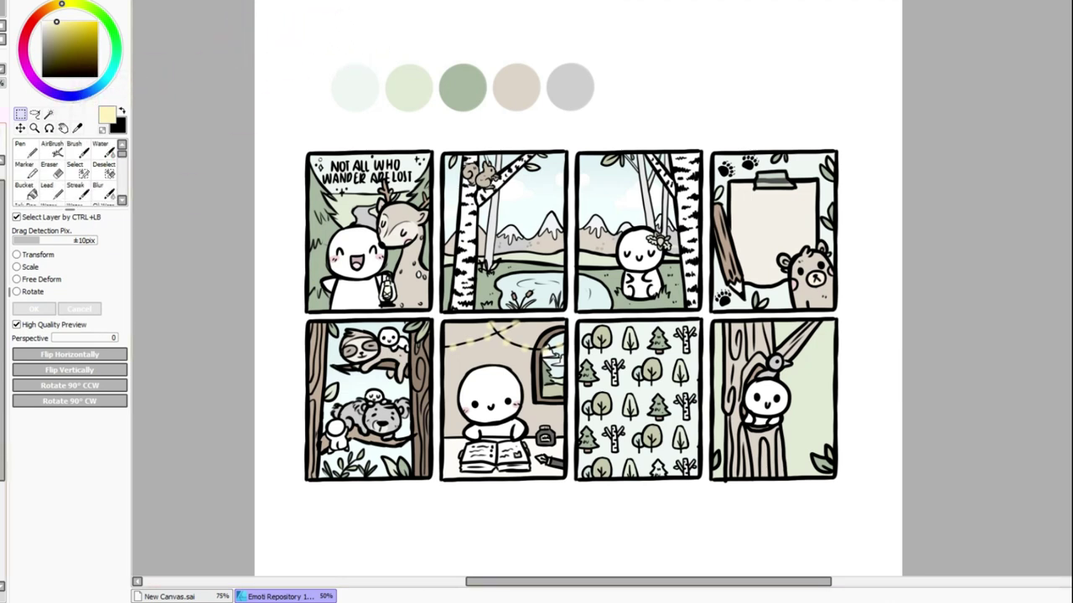
{"action": "mouse_move", "coordinate": [295, 54]}
{"action": "left_mouse_down"}
{"action": "mouse_move", "coordinate": [481, 109]}
{"action": "mouse_move", "coordinate": [686, 122]}
{"action": "left_mouse_up"}
{"action": "left_click", "coordinate": [538, 98], "text": "ctrl"}
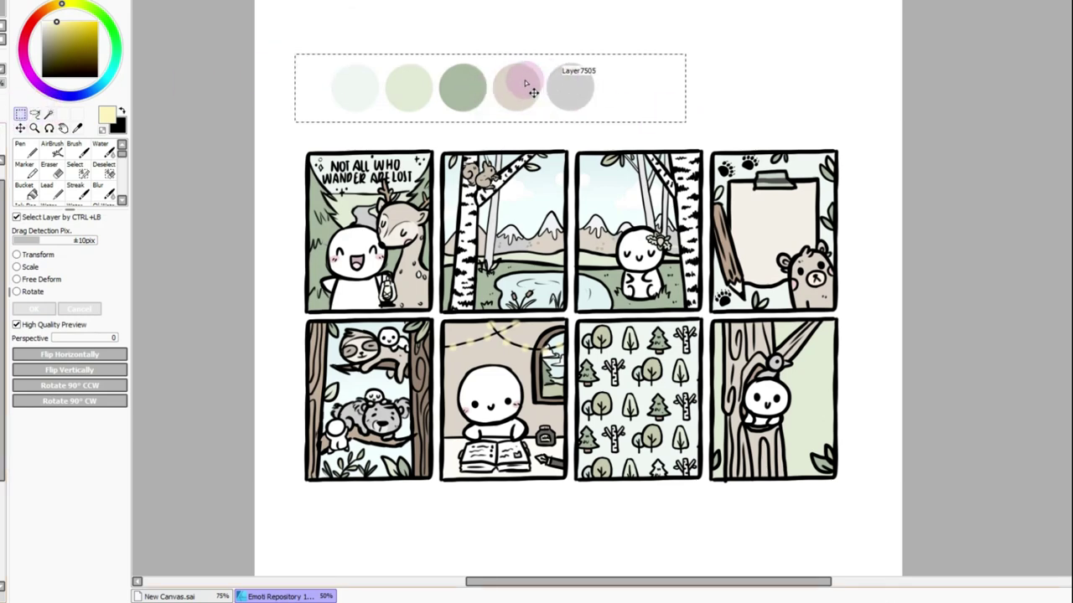